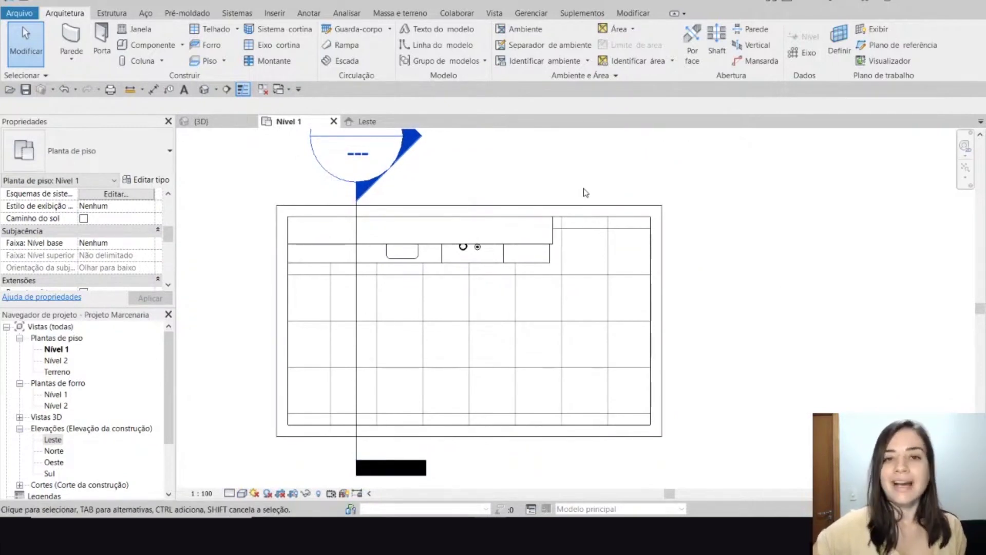
Place an automatic ceiling of type Forro composto Simples within the room's walls in the Nível 1 floor plan
click(212, 47)
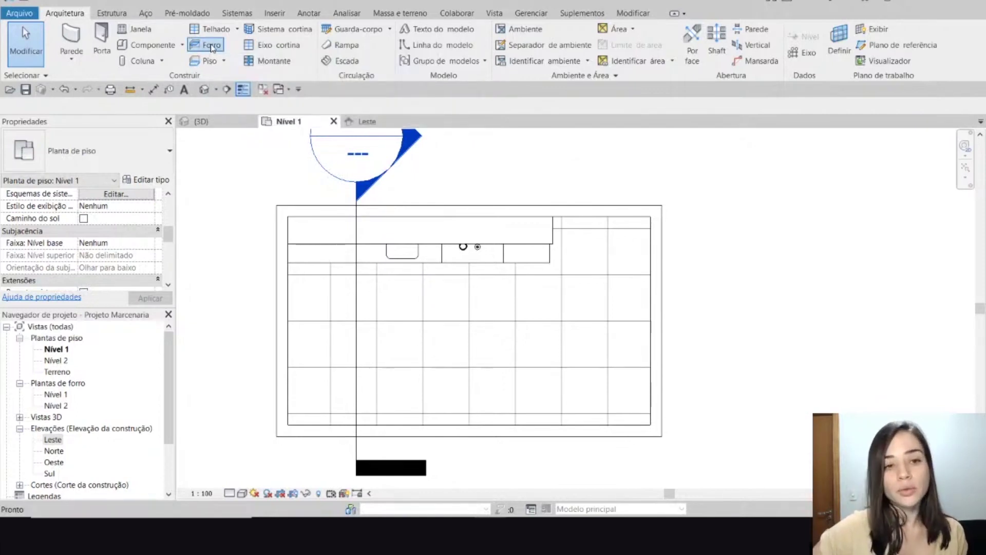
click(576, 316)
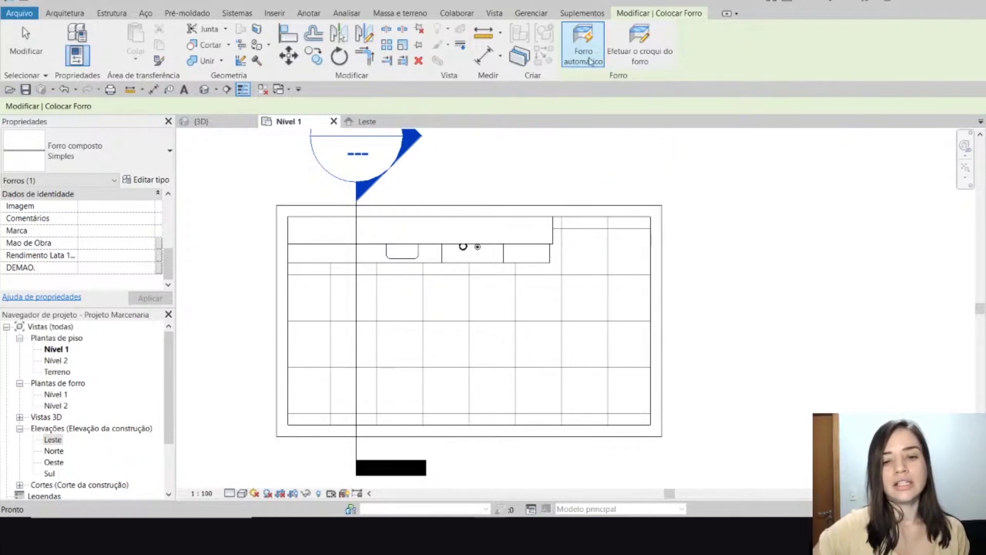
click(588, 53)
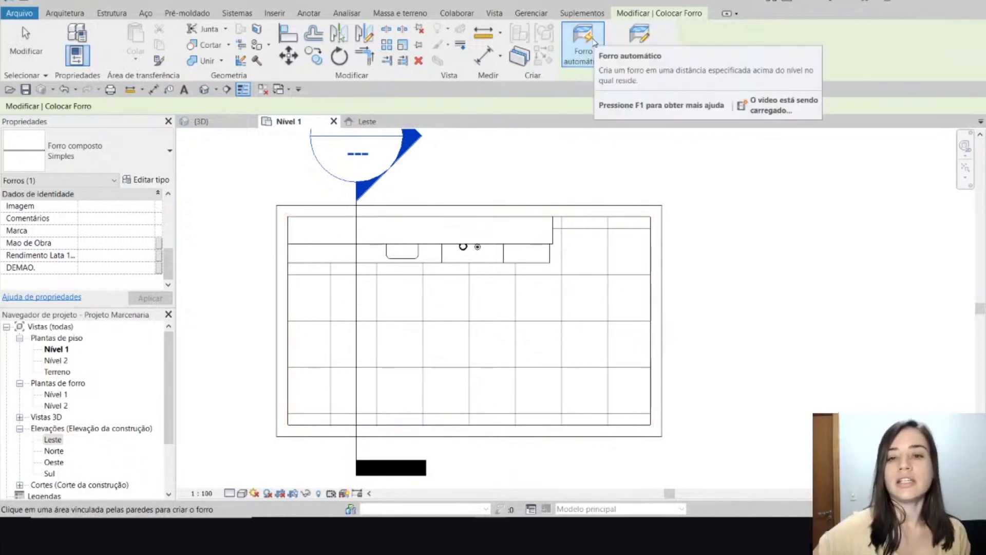
scroll(95, 232, up, 5)
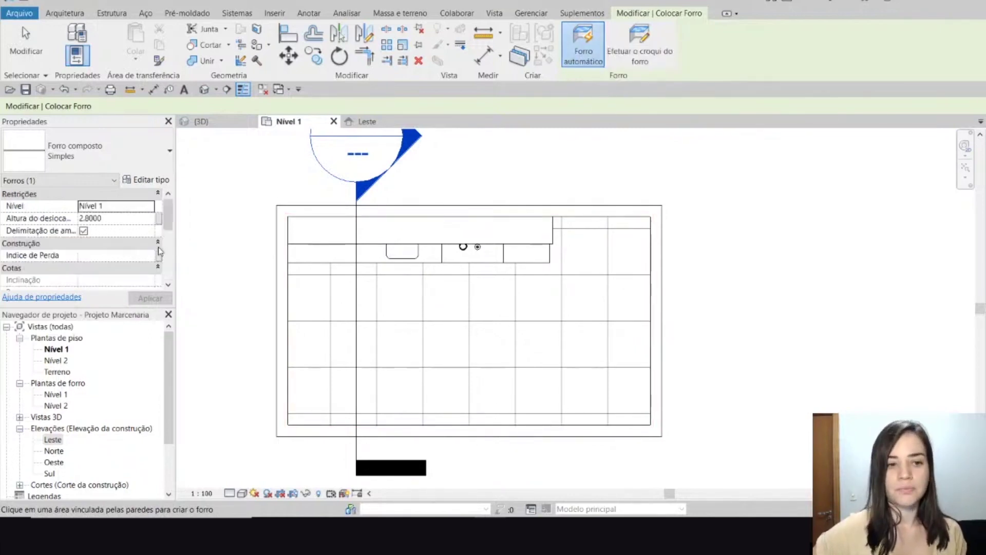
click(522, 339)
Inspect the new ceiling in the 3D view, orbiting around the room and selecting the long front wall to see inside
click(236, 122)
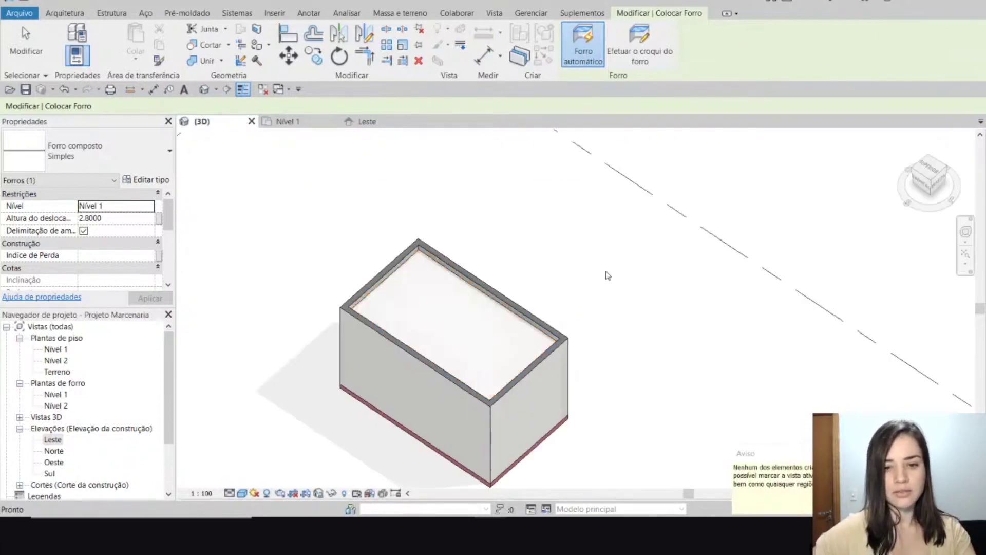
key(Escape)
key(Escape)
scroll(608, 276, down, 2)
shift+middle_drag(607, 276, 470, 307)
scroll(478, 266, up, 3)
scroll(494, 254, down, 3)
click(469, 307)
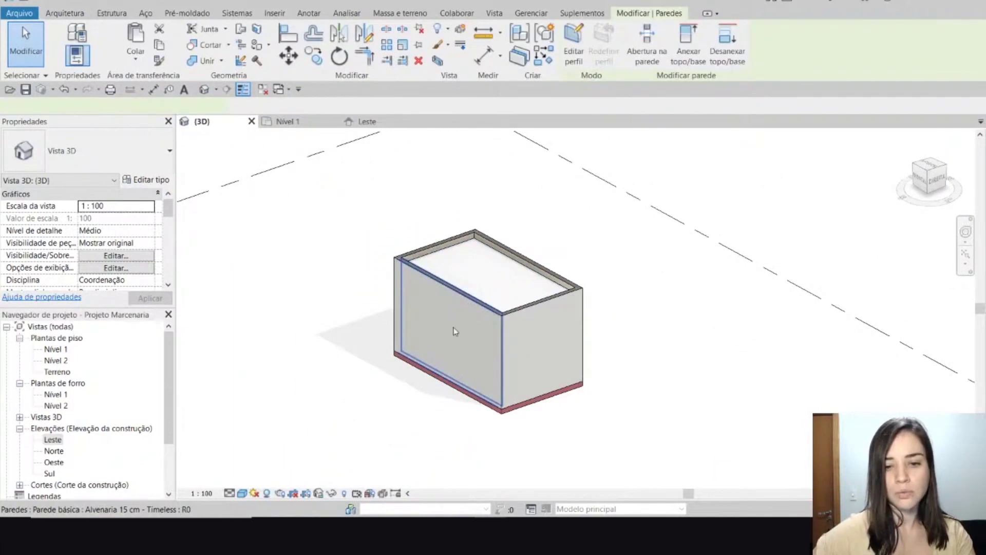
shift+middle_drag(443, 409, 473, 276)
scroll(473, 275, up, 3)
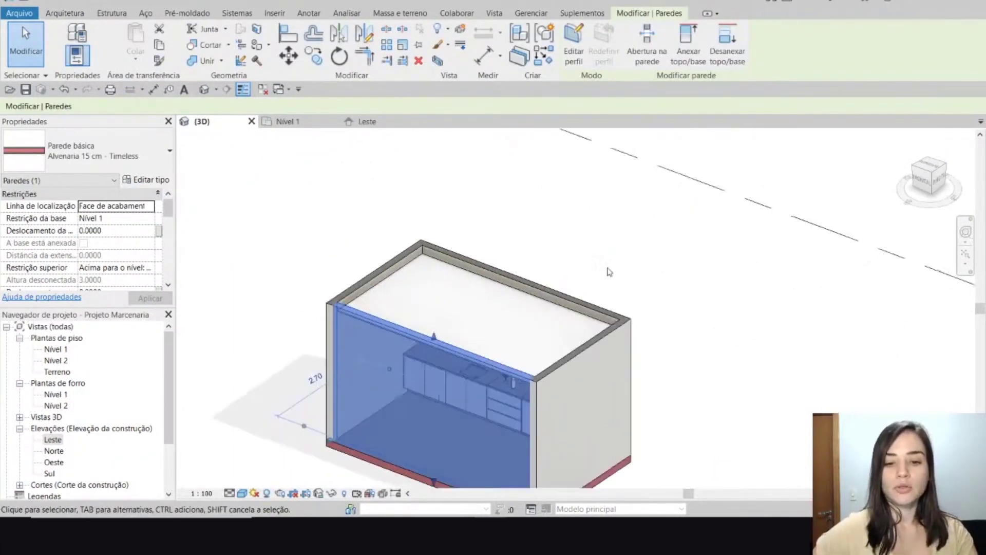
key(alt+Tab)
key(Tab)
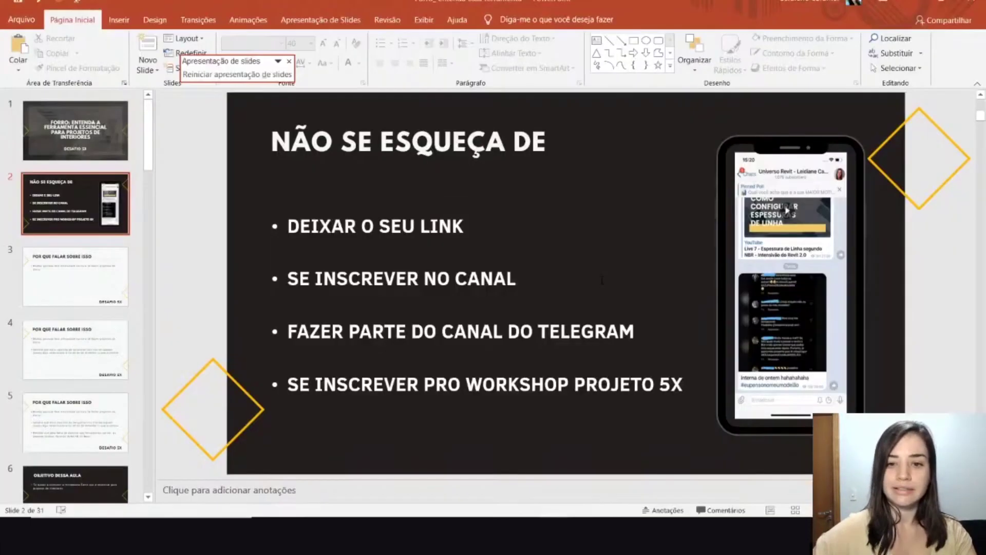
key(alt+Tab)
key(Tab)
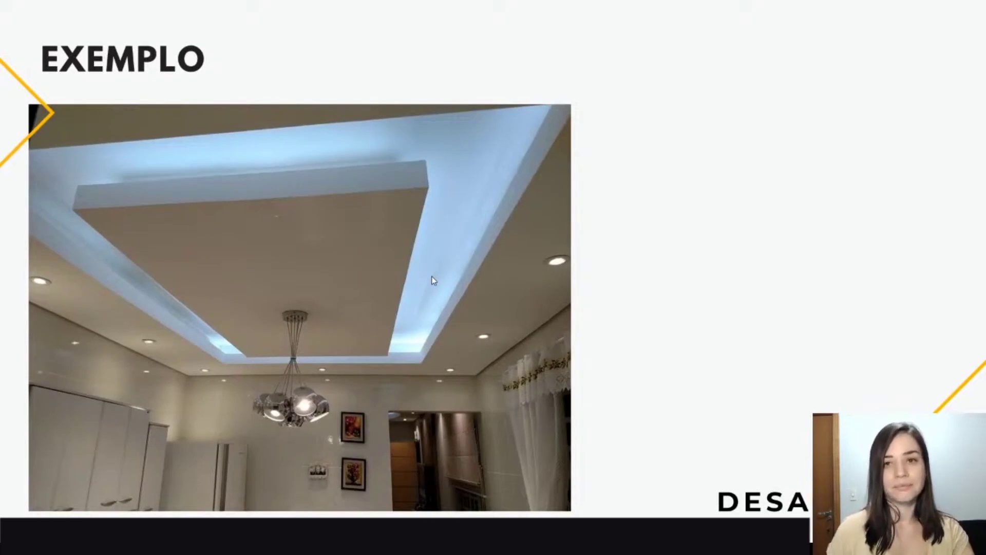
key(alt+Tab)
key(Tab)
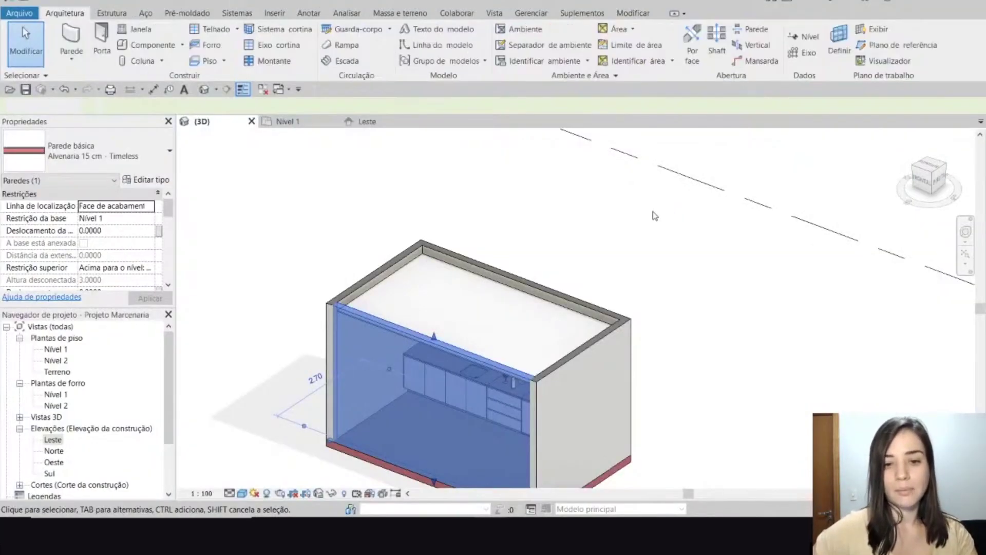
click(526, 242)
mouse_move(553, 529)
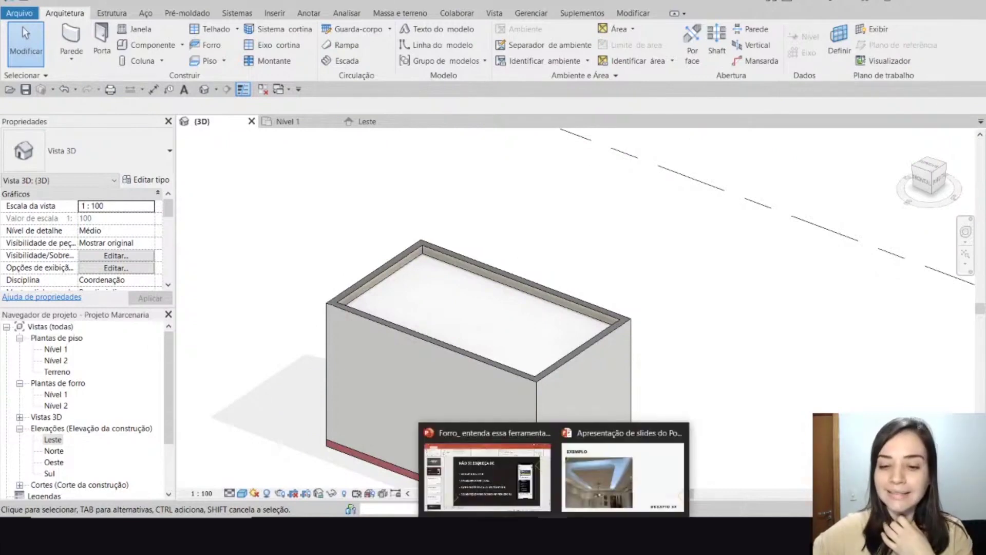
click(623, 475)
key(Right)
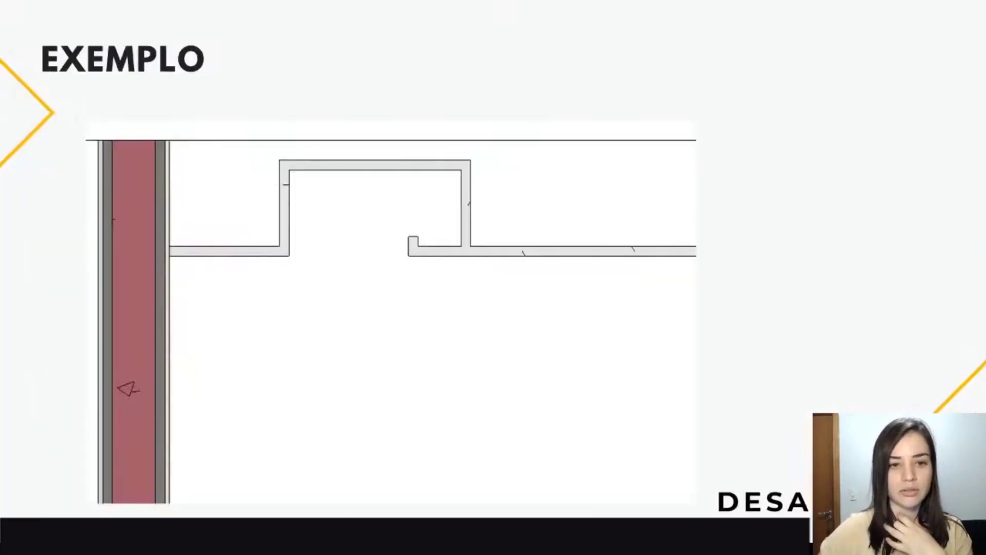
key(Left)
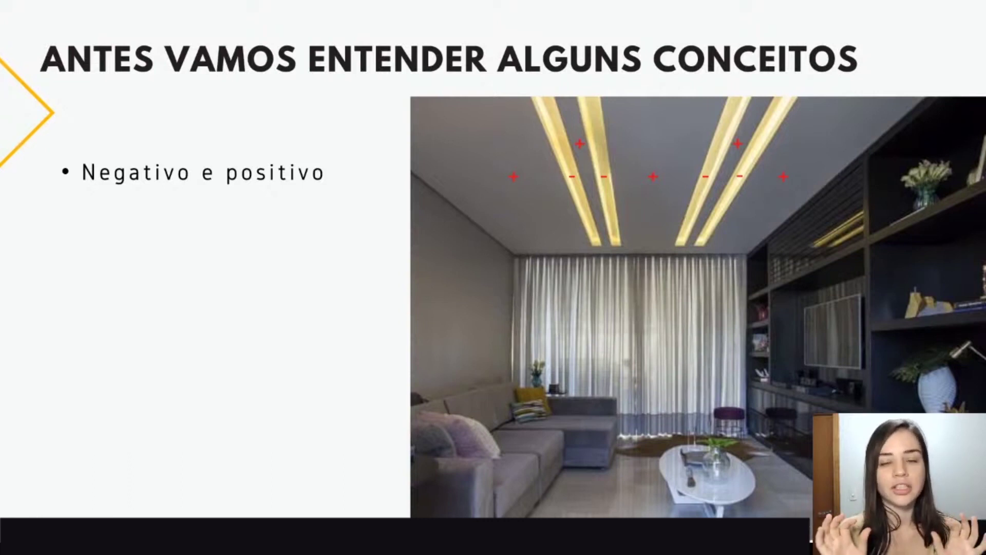
key(Right)
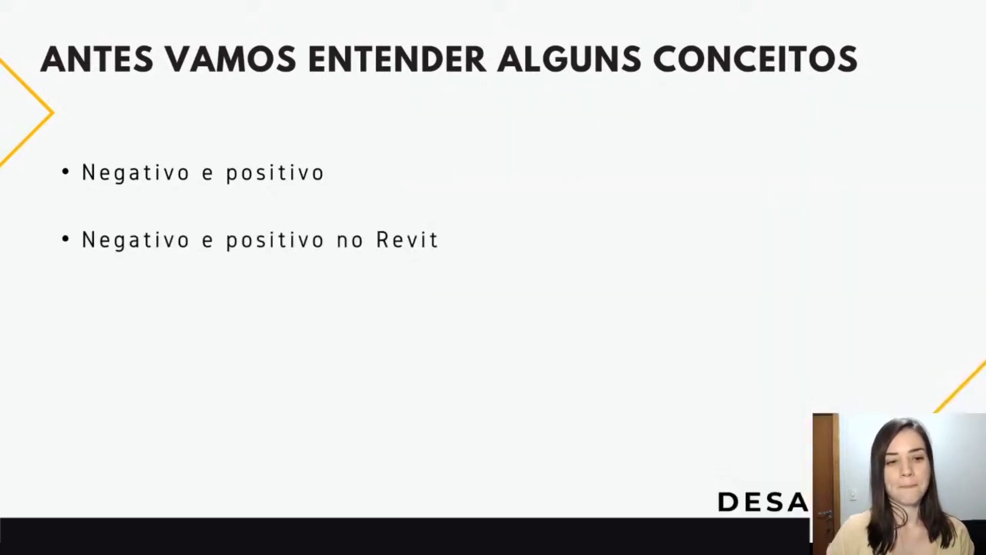
key(alt+Tab)
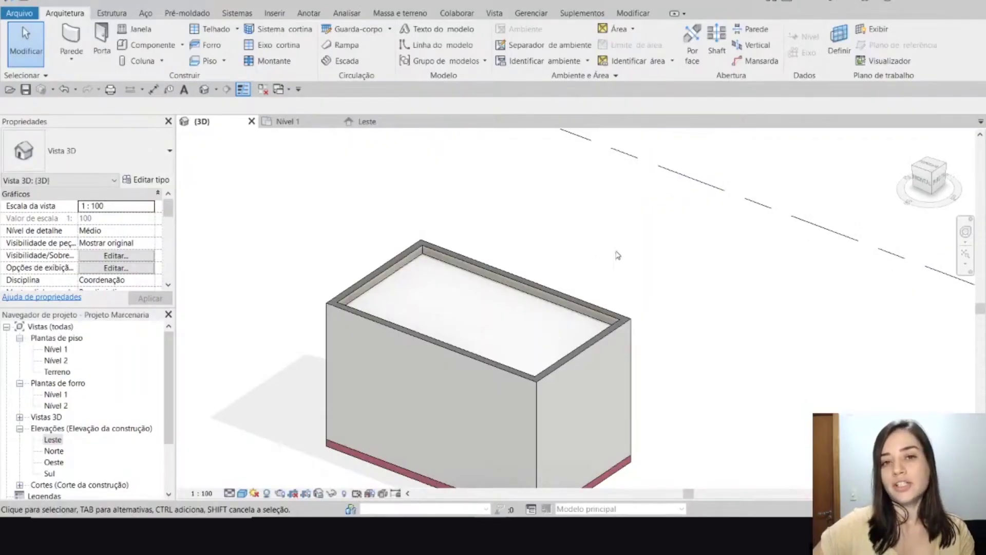
Select the room's ceiling in the 3D view and open its boundary for editing in the Nível 1 floor plan
middle_drag(618, 255, 533, 234)
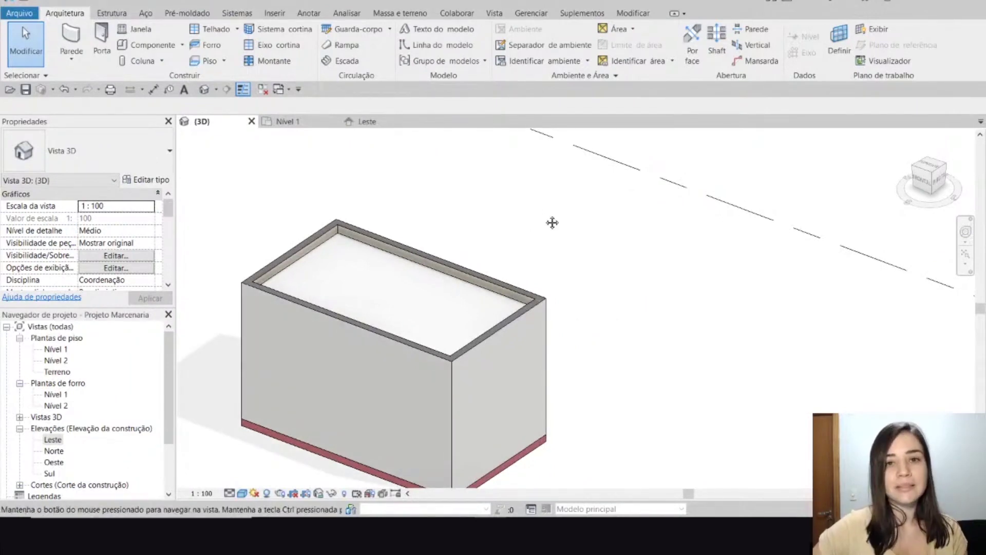
middle_drag(550, 220, 510, 187)
middle_drag(584, 259, 561, 205)
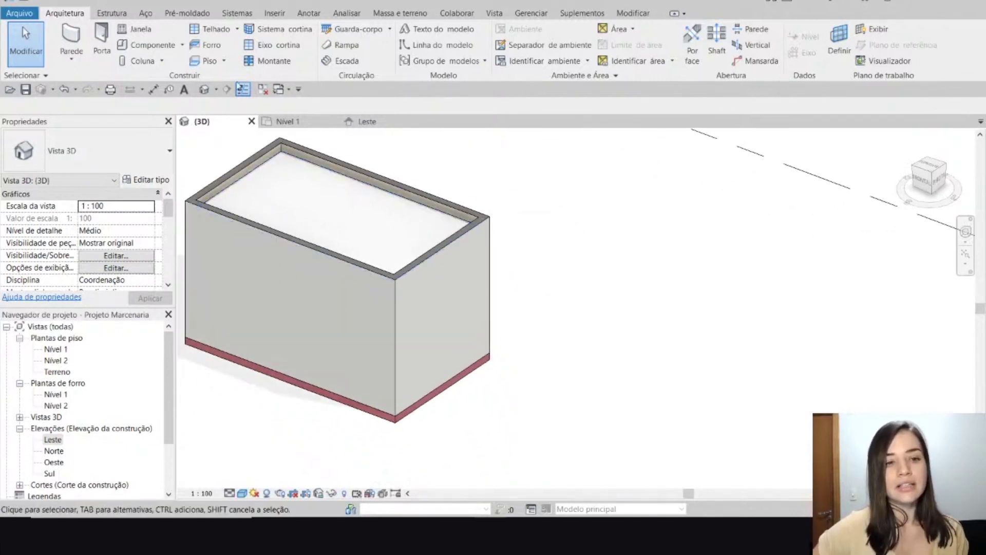
click(302, 168)
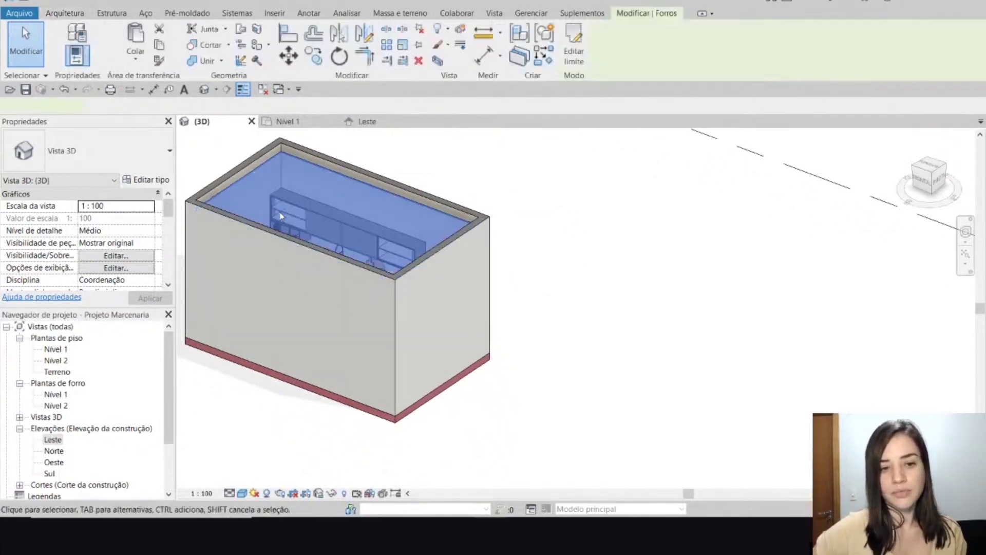
middle_drag(307, 194, 378, 249)
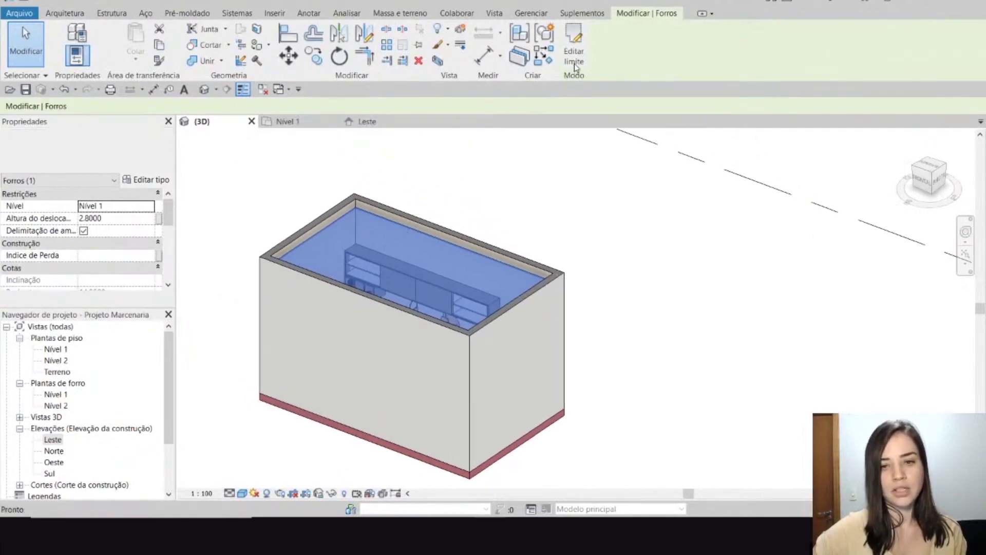
click(574, 47)
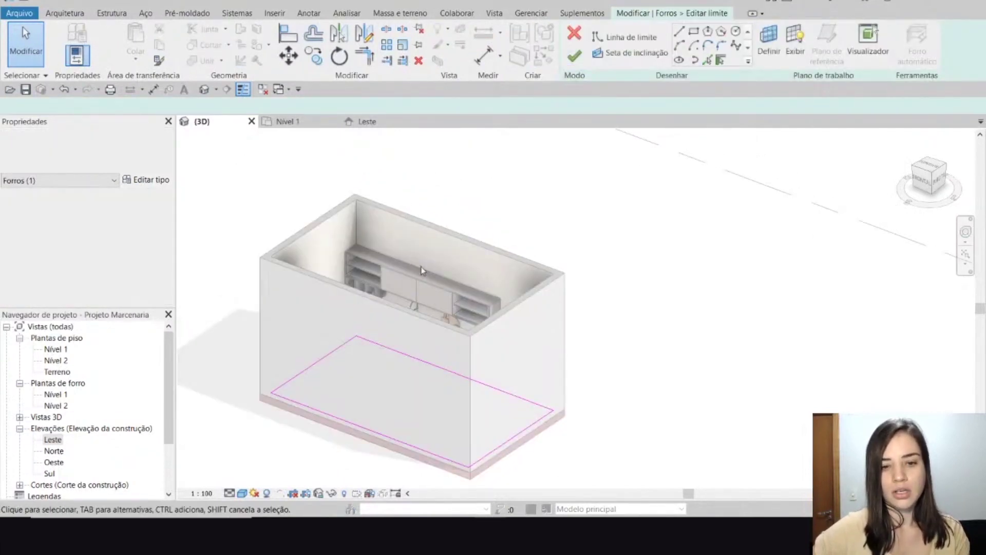
click(287, 121)
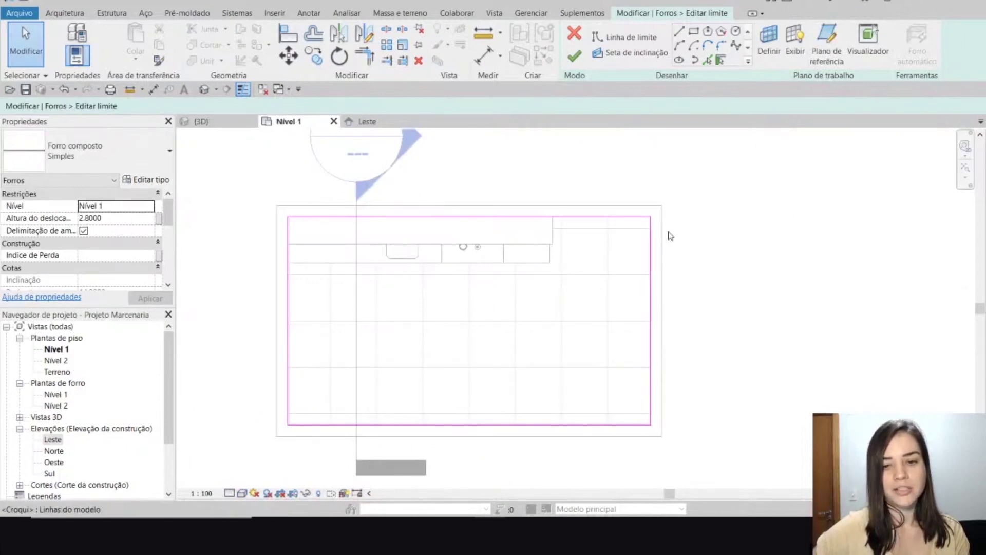
scroll(666, 231, up, 2)
mouse_move(614, 224)
middle_down()
mouse_move(634, 240)
mouse_move(652, 235)
middle_up()
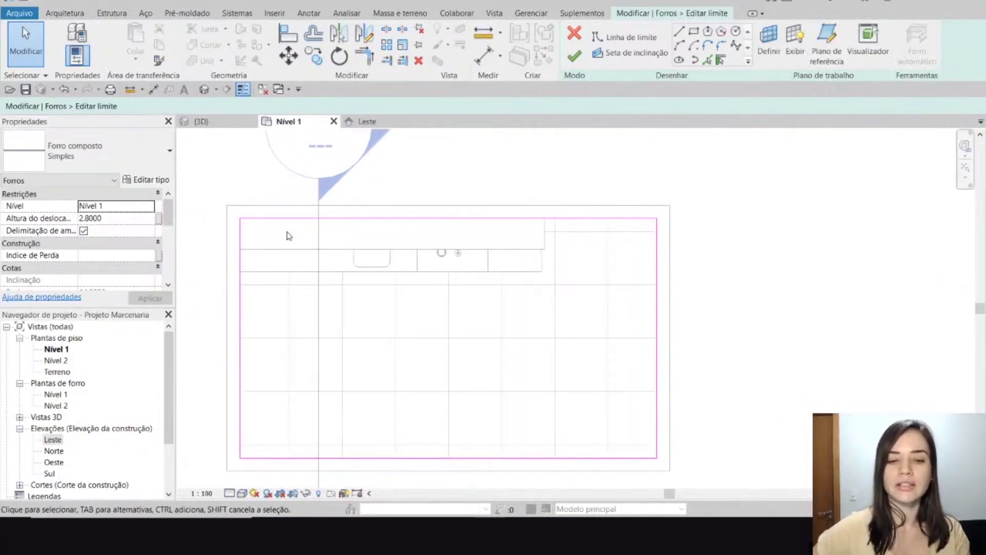
middle_drag(539, 303, 544, 266)
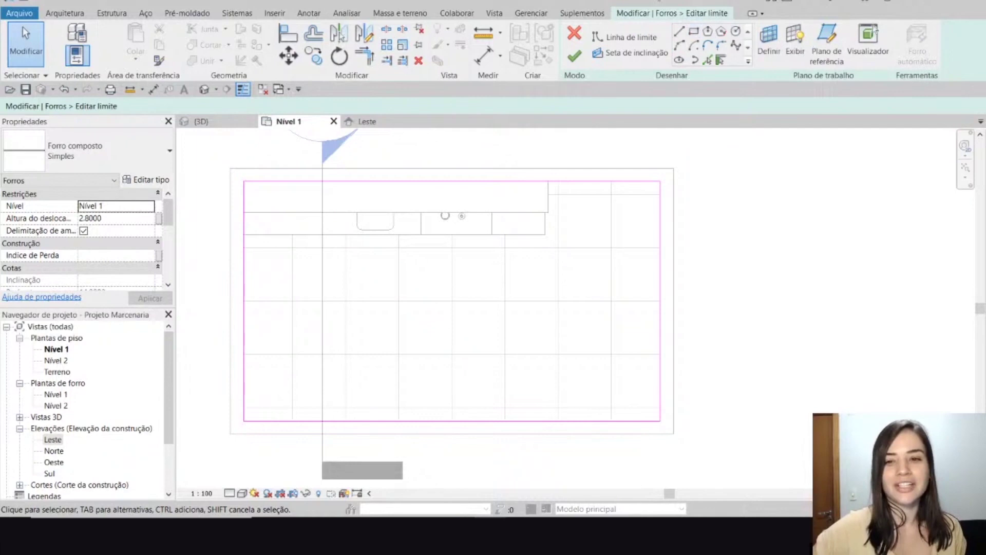
Try sketching a rectangle about 3.56 m wide inside the ceiling boundary, check its spacing, and discard the boundary edits
click(736, 31)
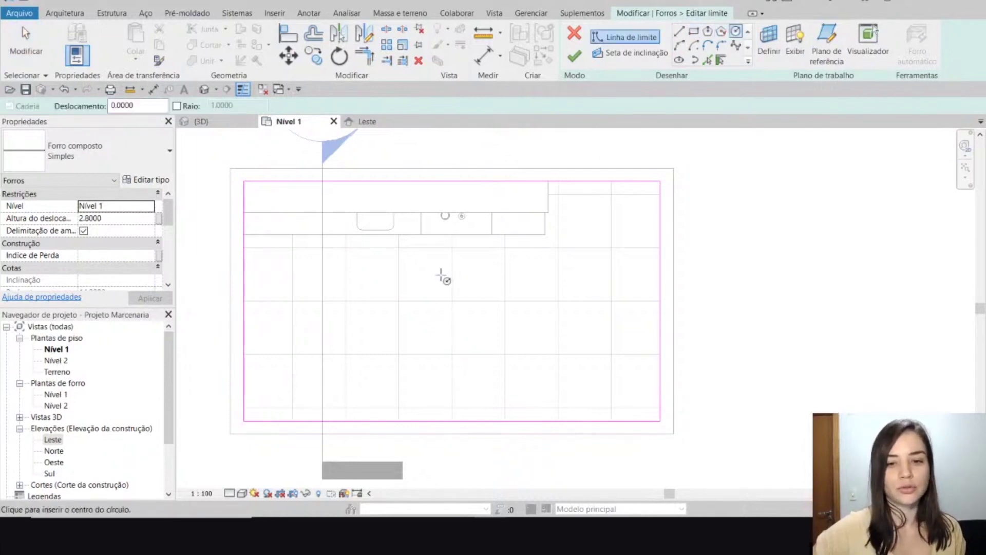
click(694, 31)
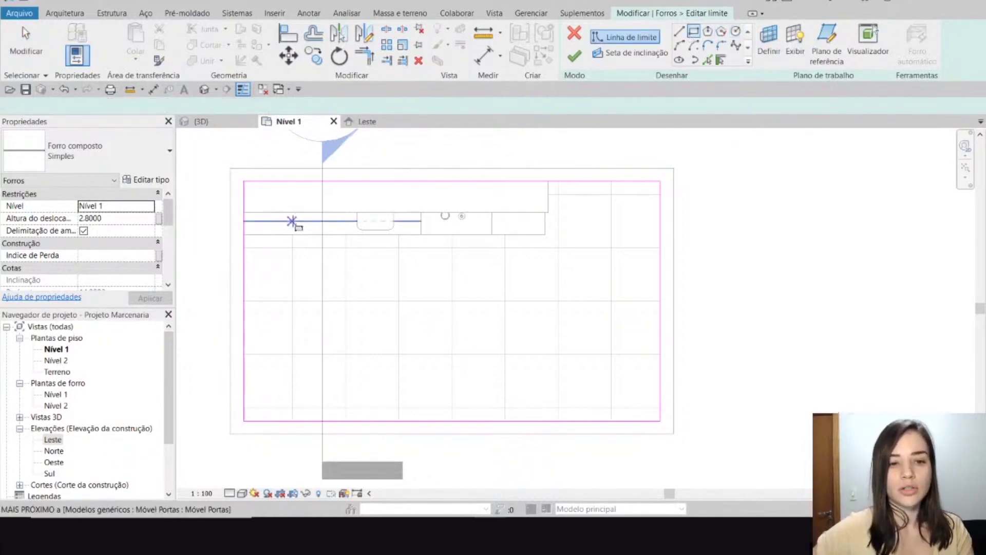
click(296, 212)
click(611, 392)
key(Escape)
key(Escape)
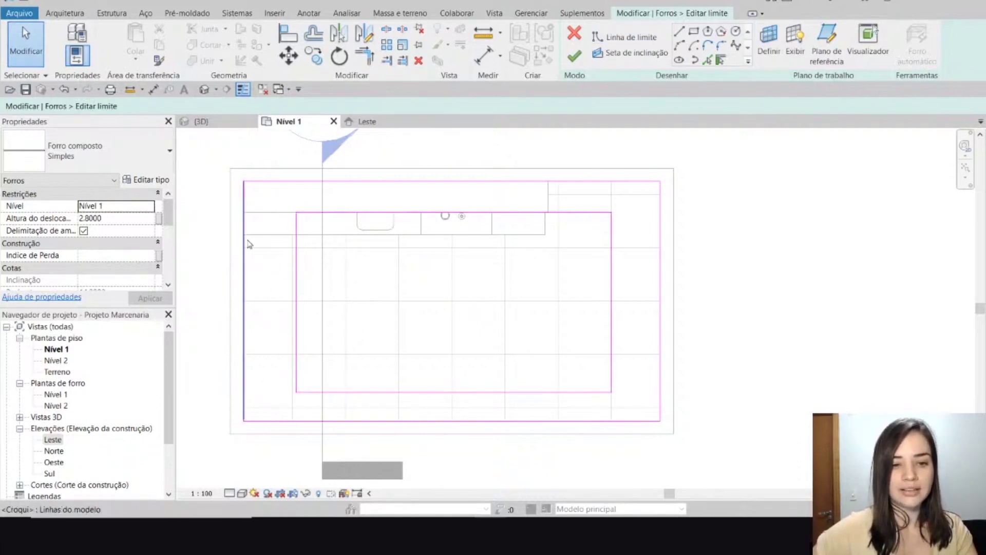
click(297, 240)
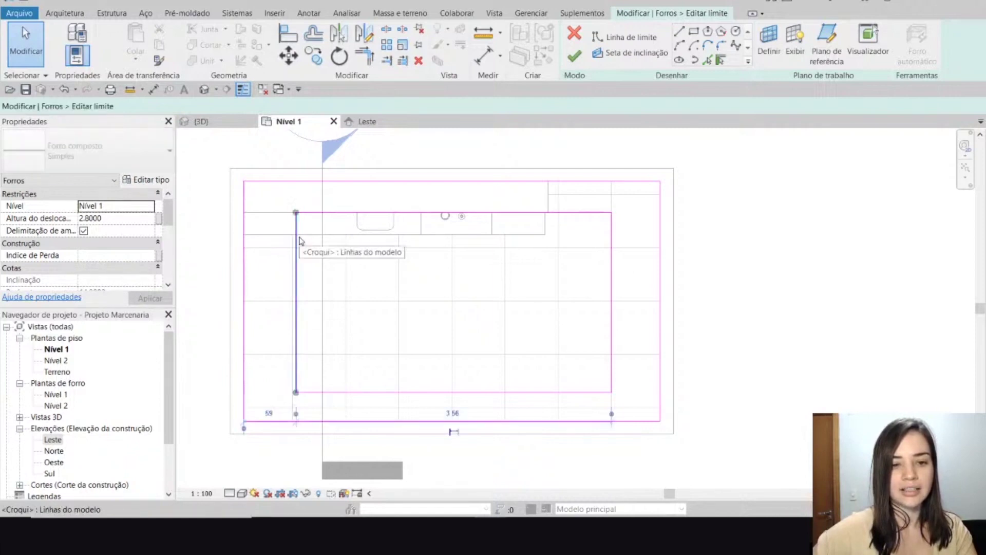
key(Escape)
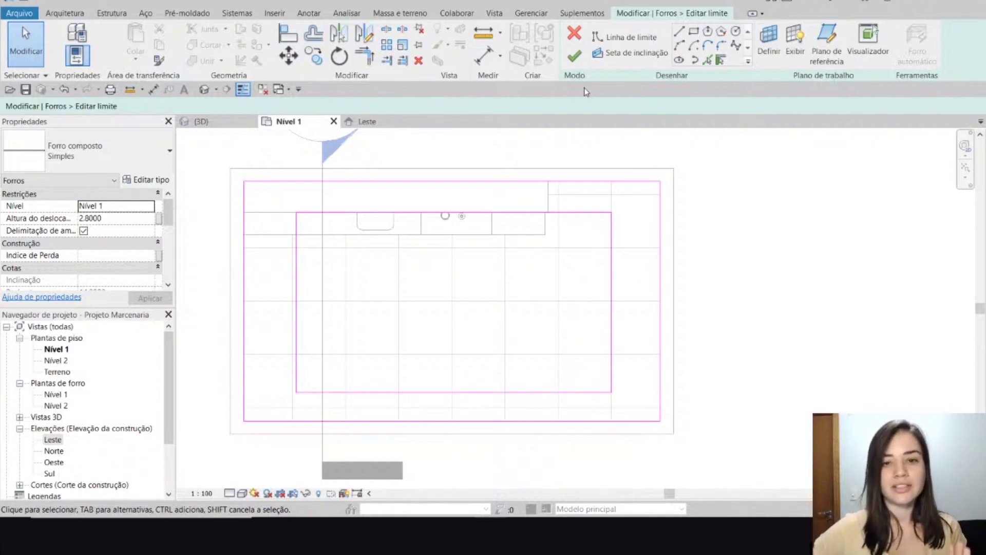
click(572, 34)
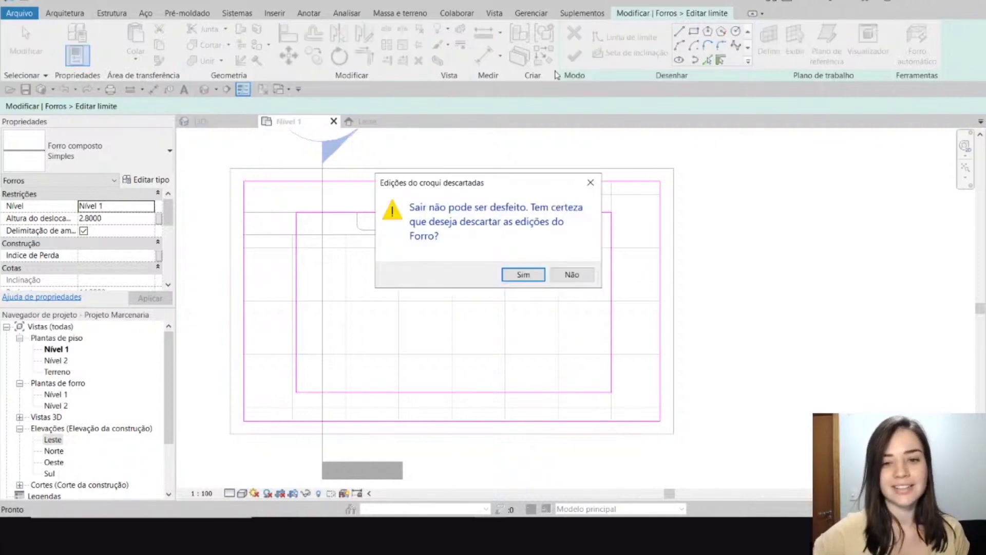
click(523, 275)
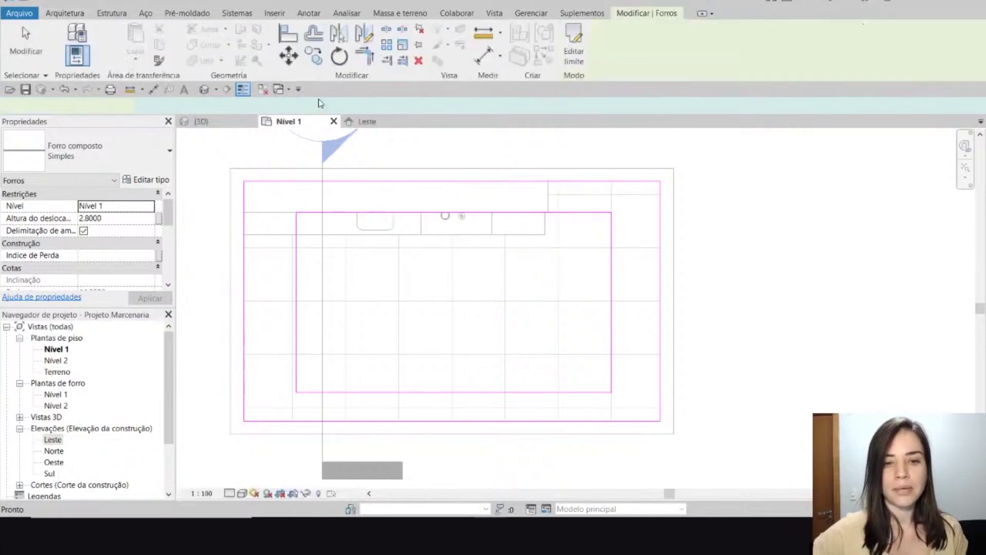
Cut a rectangular opening in the ceiling by sketching an inner rectangle in its Nível 1 boundary, starting at the counter's front edge
key(ctrl+Tab)
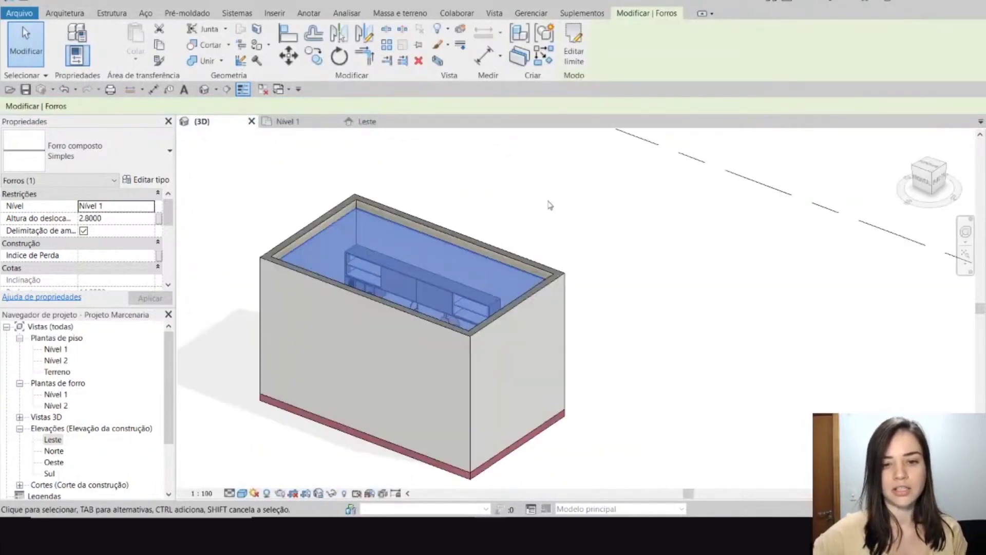
click(549, 203)
click(489, 264)
click(574, 50)
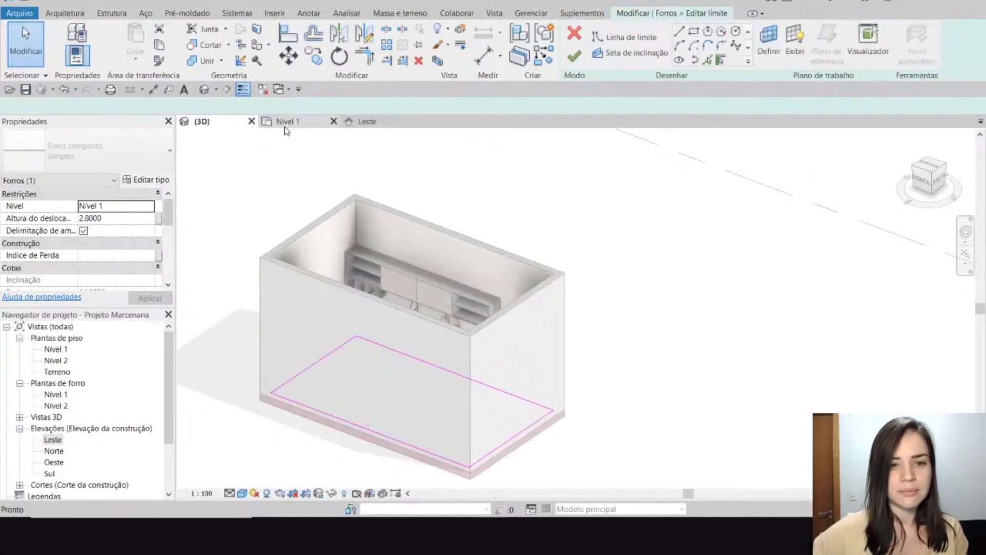
click(288, 123)
click(694, 31)
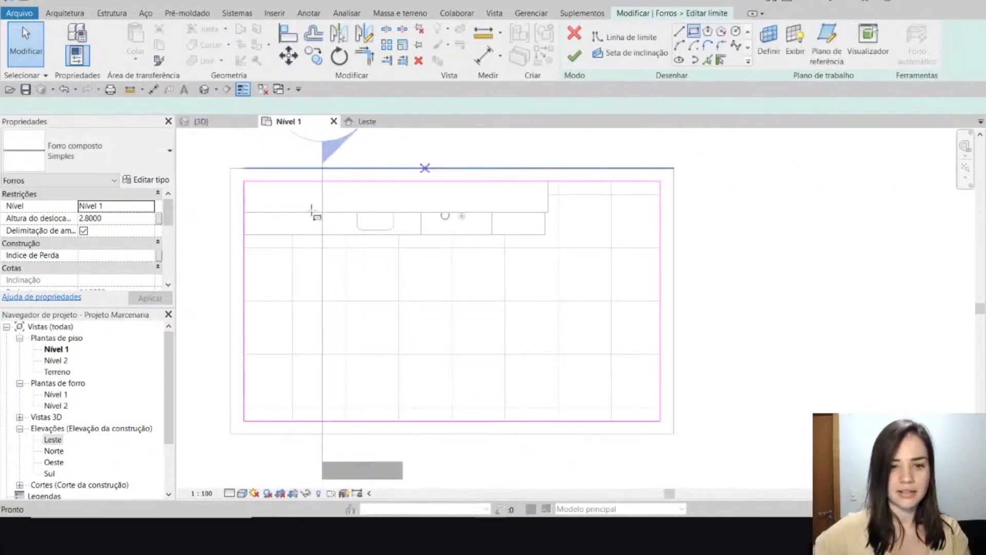
click(300, 235)
click(583, 376)
key(Escape)
key(Escape)
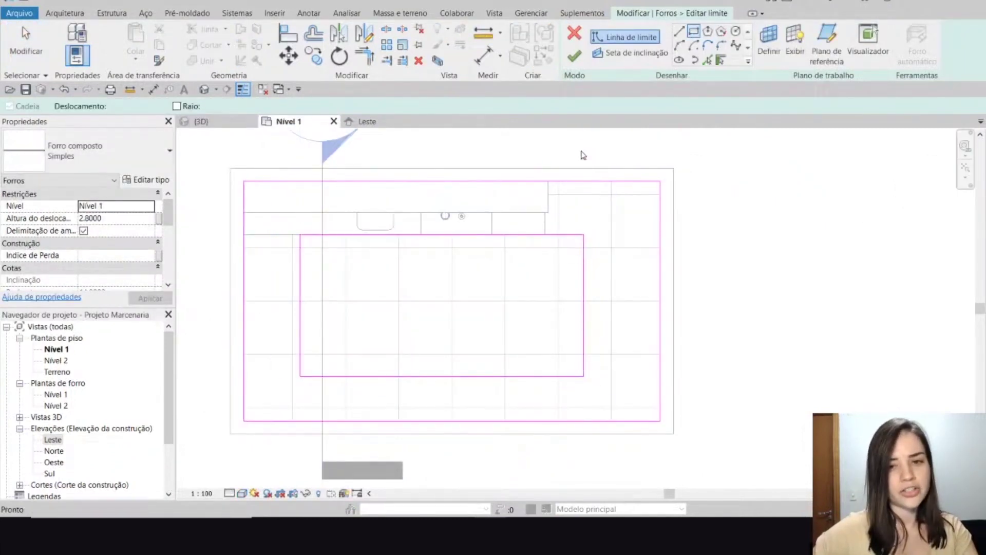
click(574, 56)
click(197, 122)
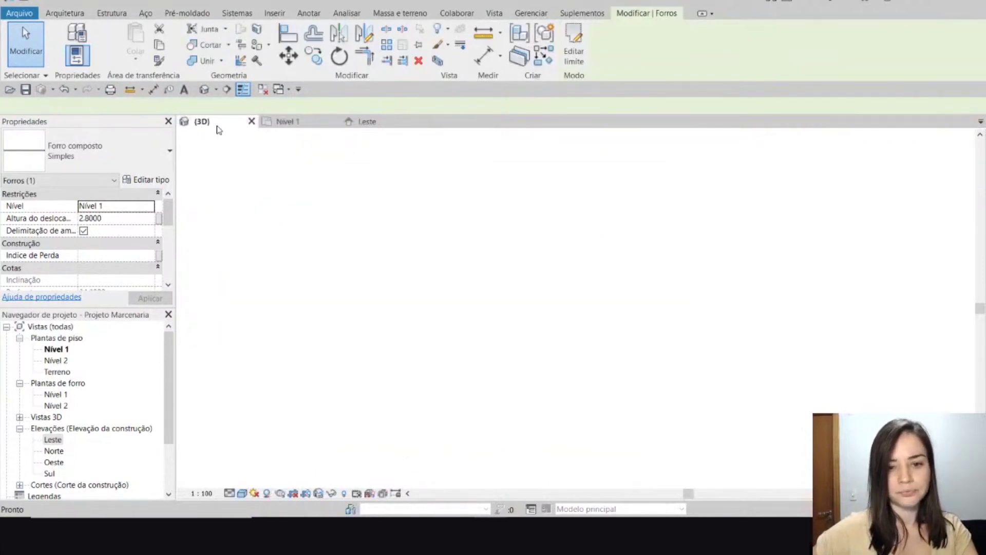
Inspect the ceiling's rectangular opening in the 3D view and review its two nested boundary loops in the Nível 1 floor plan
shift+middle_drag(584, 322, 502, 257)
scroll(502, 295, up, 4)
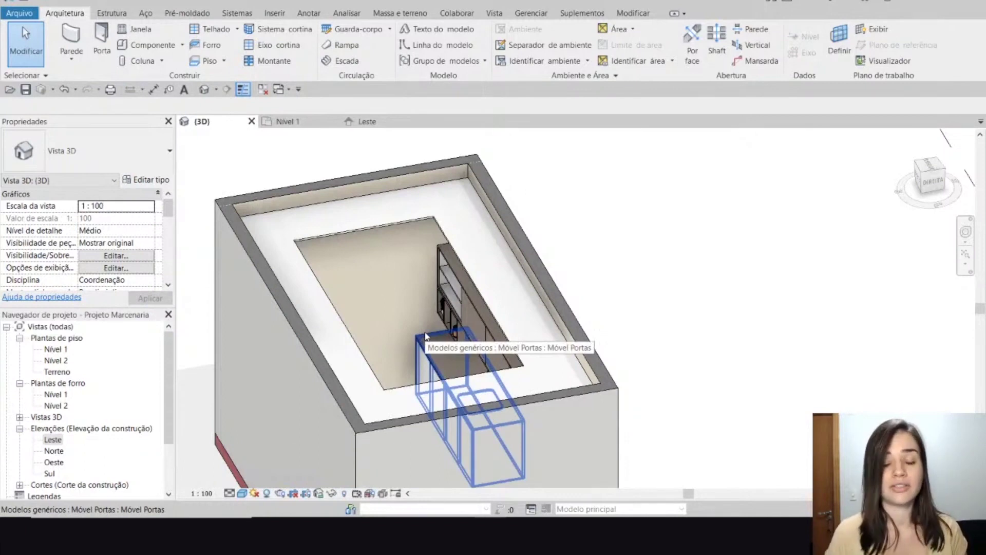
click(406, 224)
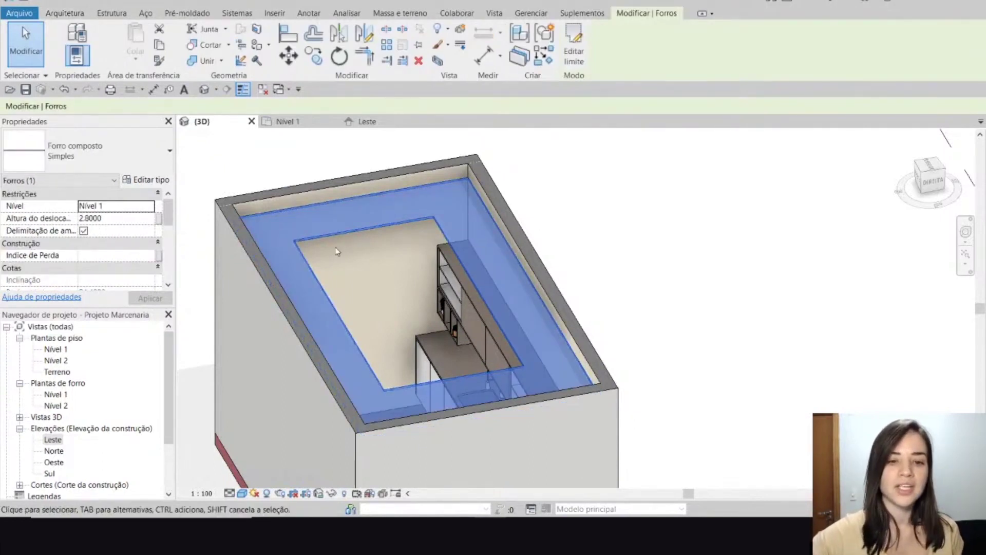
click(308, 123)
click(573, 49)
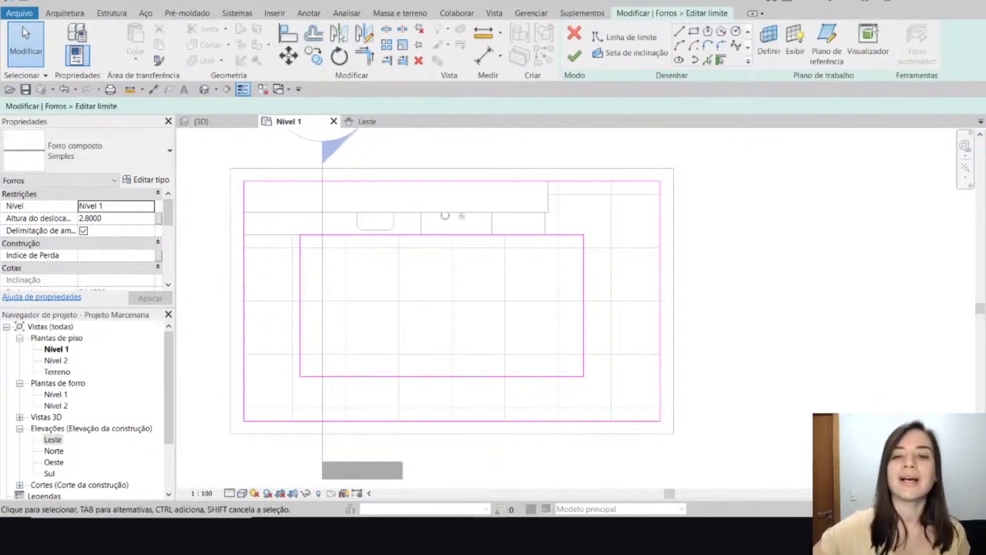
click(574, 55)
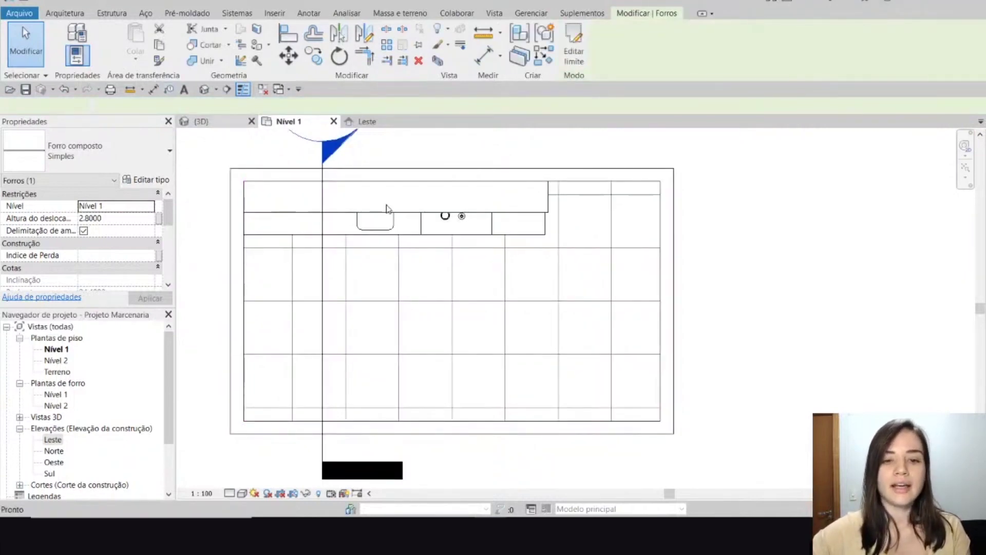
Remove the inner rectangle from the ceiling's boundary so the ceiling is solid across the room, and finish the sketch
click(574, 49)
click(442, 452)
key(Delete)
click(574, 56)
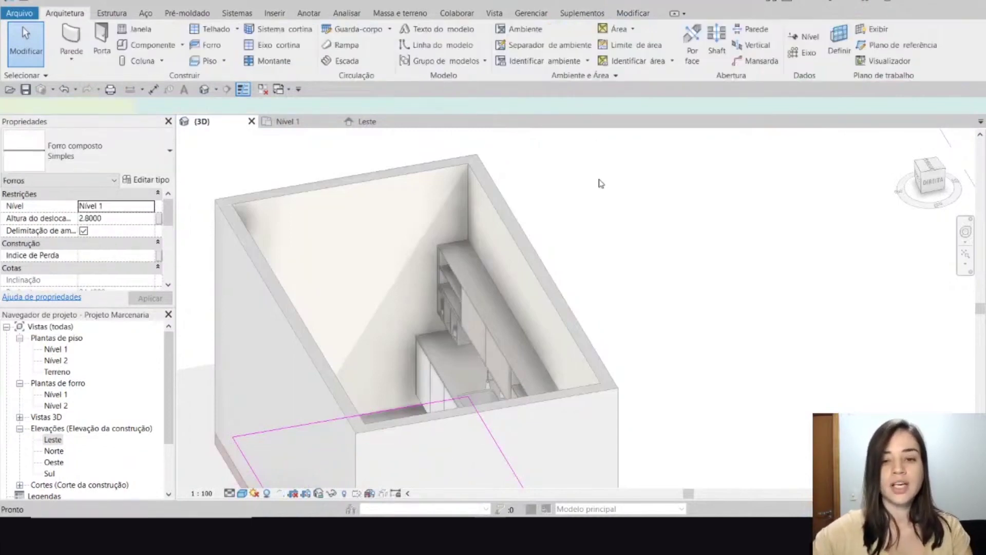
click(643, 220)
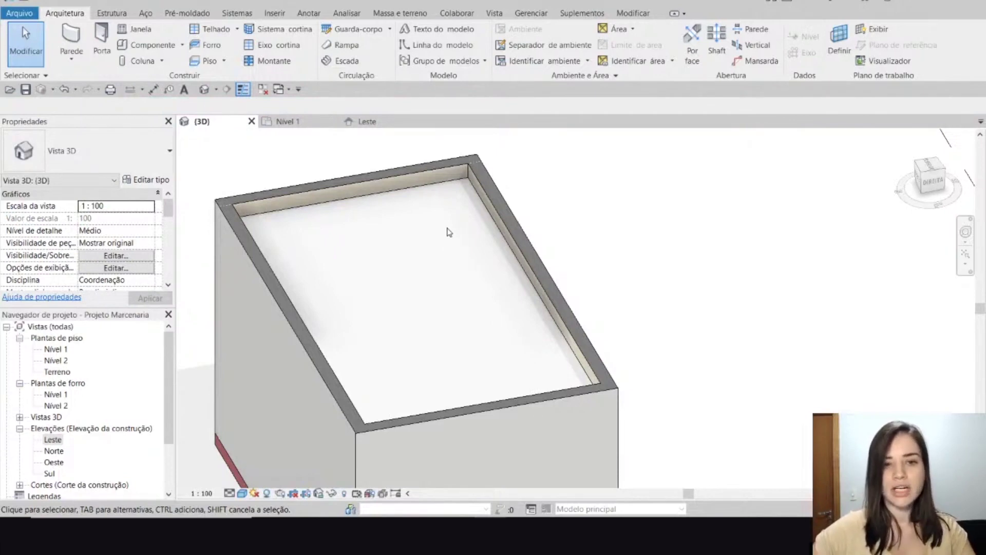
Create a rectangular Genérico 150 mm architectural floor beside the room in the Nível 1 floor plan
click(307, 125)
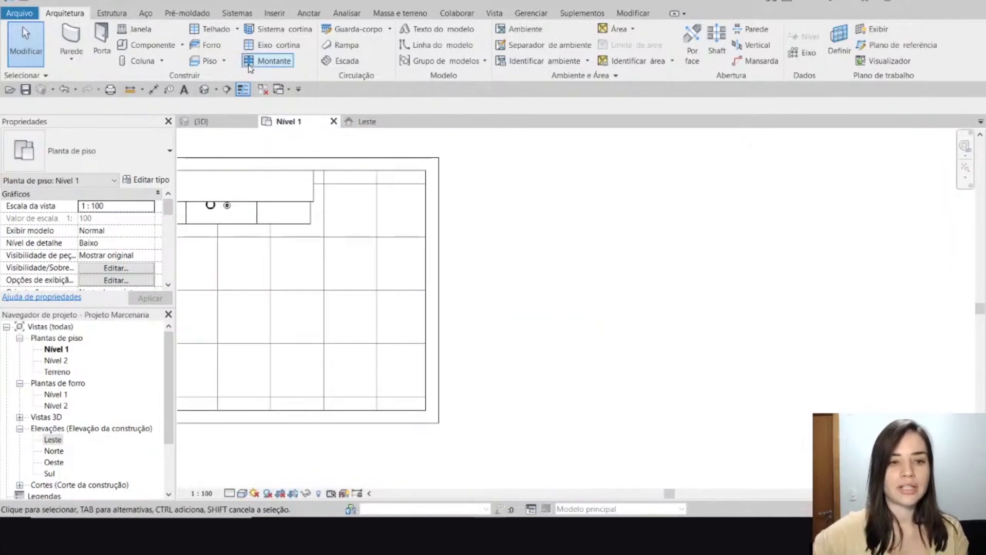
click(224, 61)
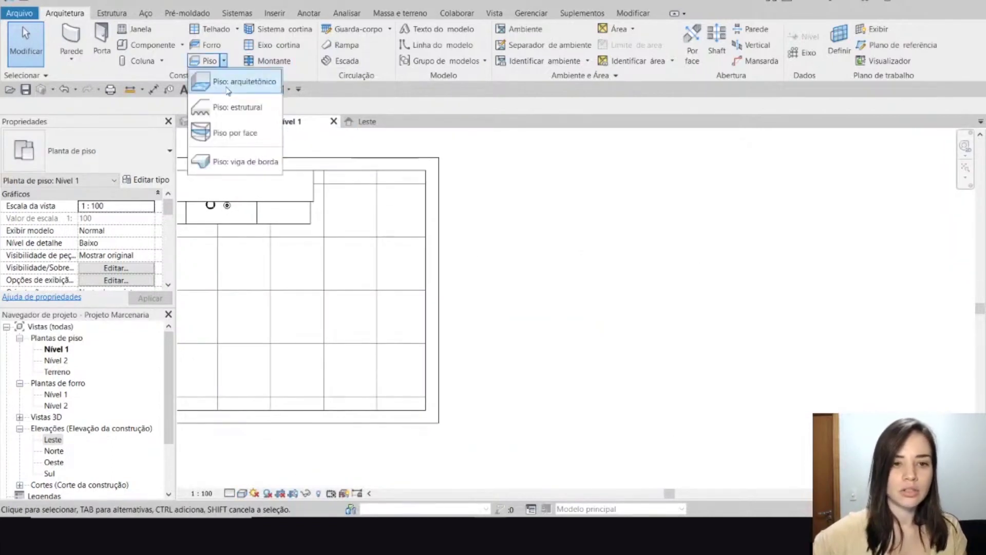
click(227, 82)
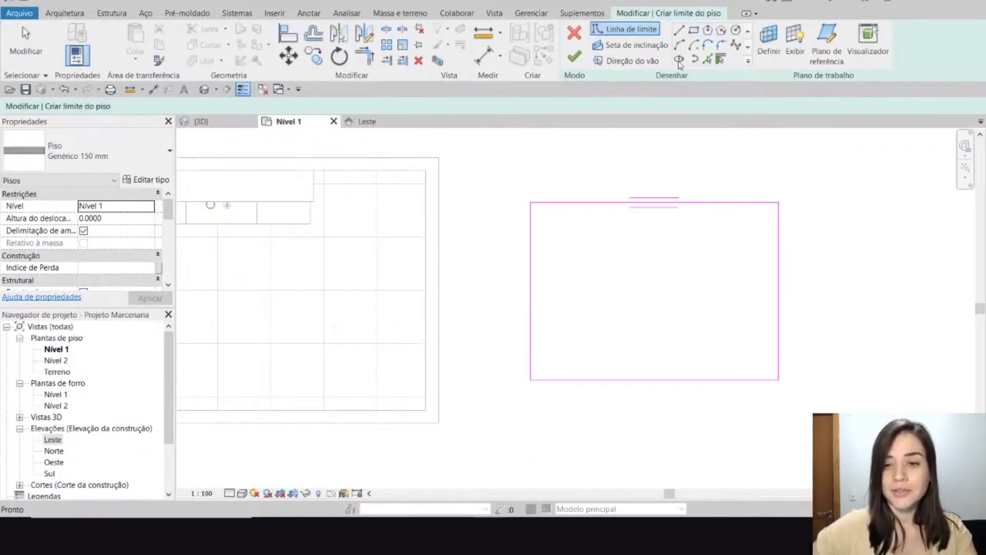
key(Escape)
key(Escape)
click(574, 56)
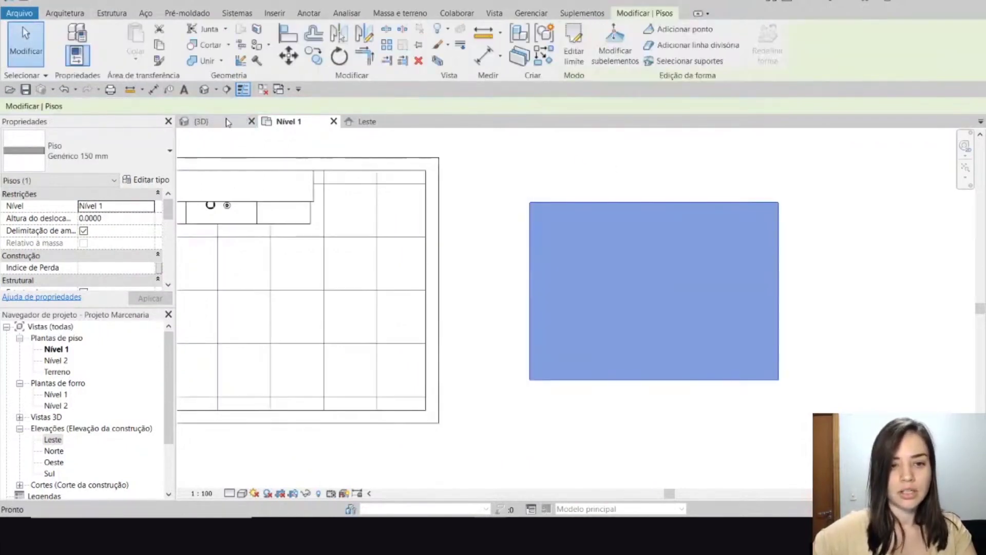
Examine the sample floor slab beside the room in the 3D view
click(228, 122)
scroll(650, 268, down, 5)
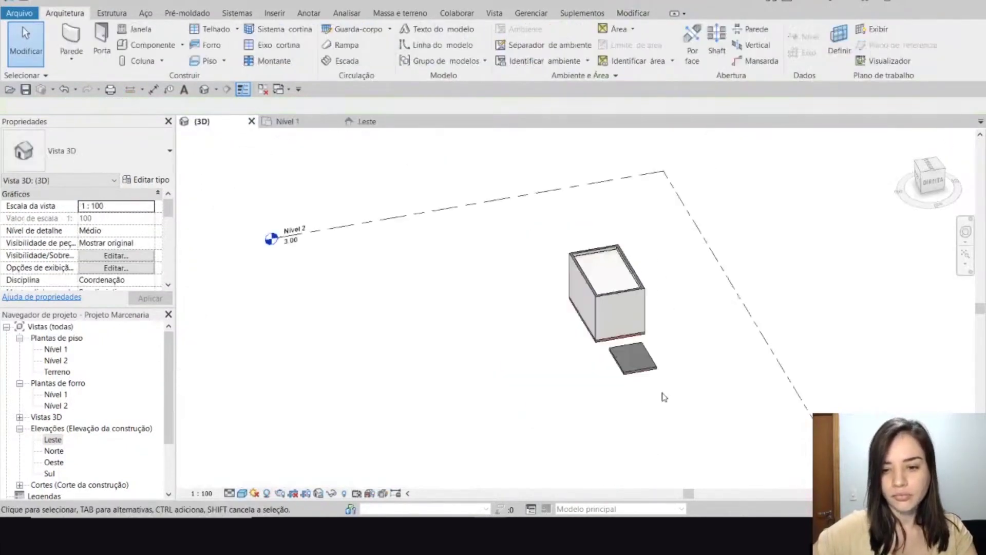
scroll(664, 397, up, 5)
click(591, 267)
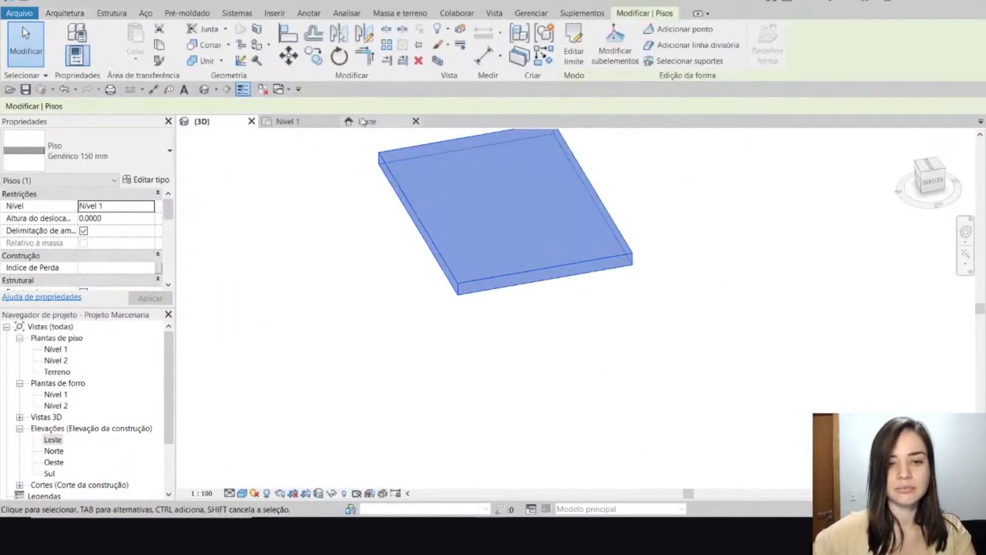
scroll(477, 241, down, 3)
click(691, 234)
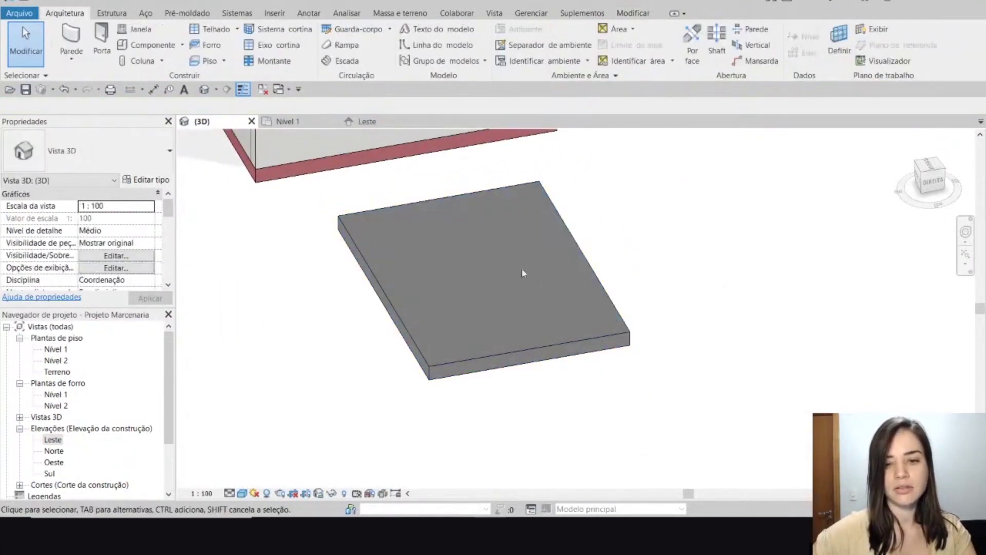
Try a rectangular opening about 1.70 by 1.10 m inside the sample floor's Nível 1 boundary, and delete that rectangle
click(599, 296)
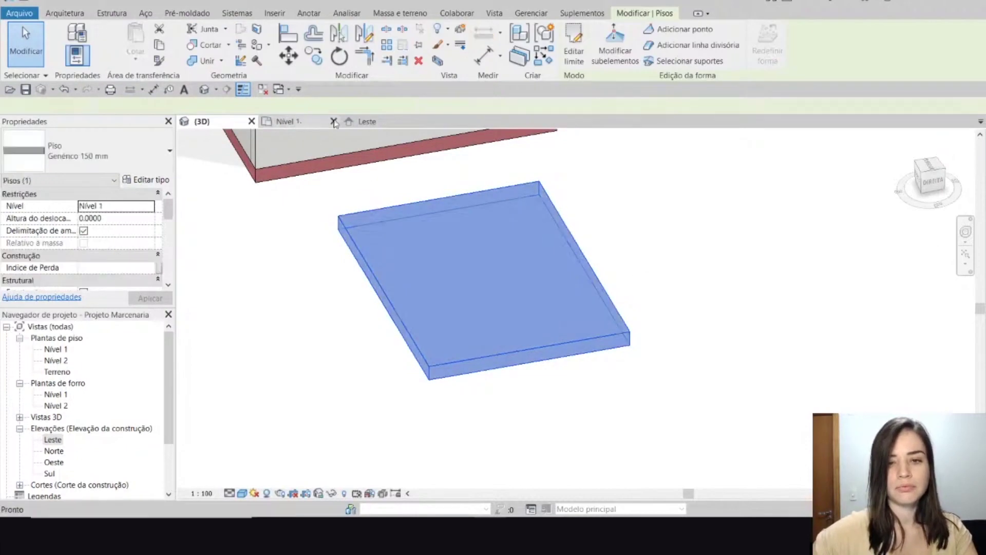
click(286, 122)
click(573, 51)
click(693, 30)
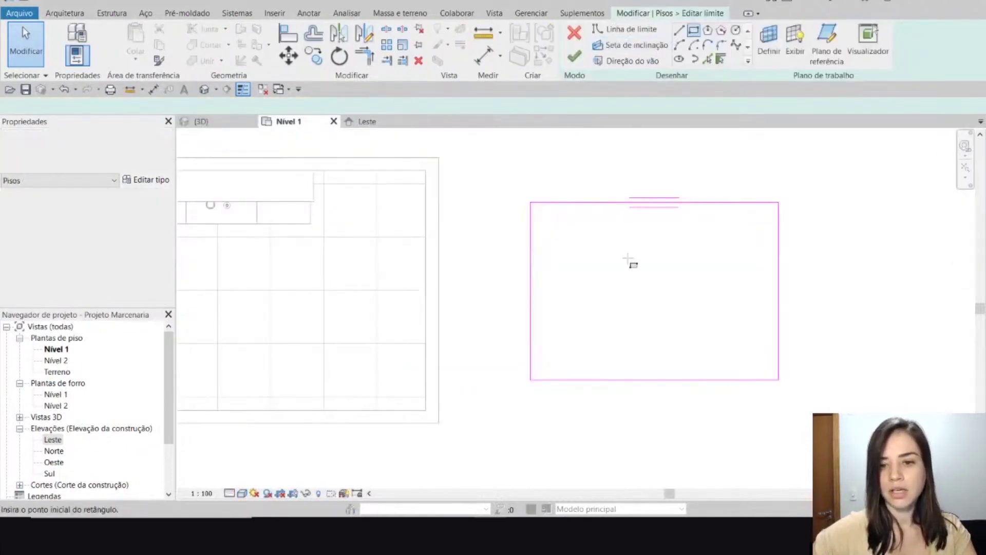
click(719, 342)
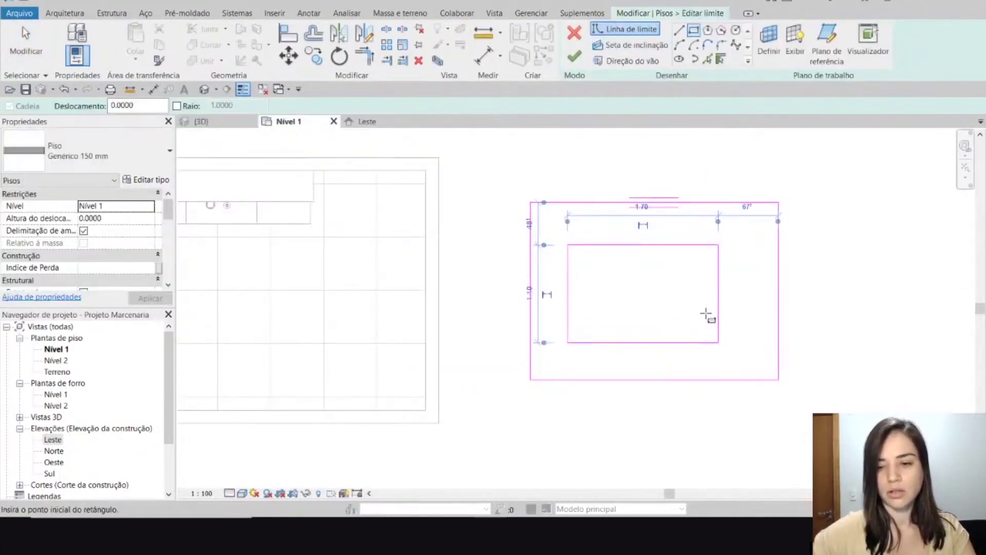
key(Escape)
key(Tab)
click(718, 325)
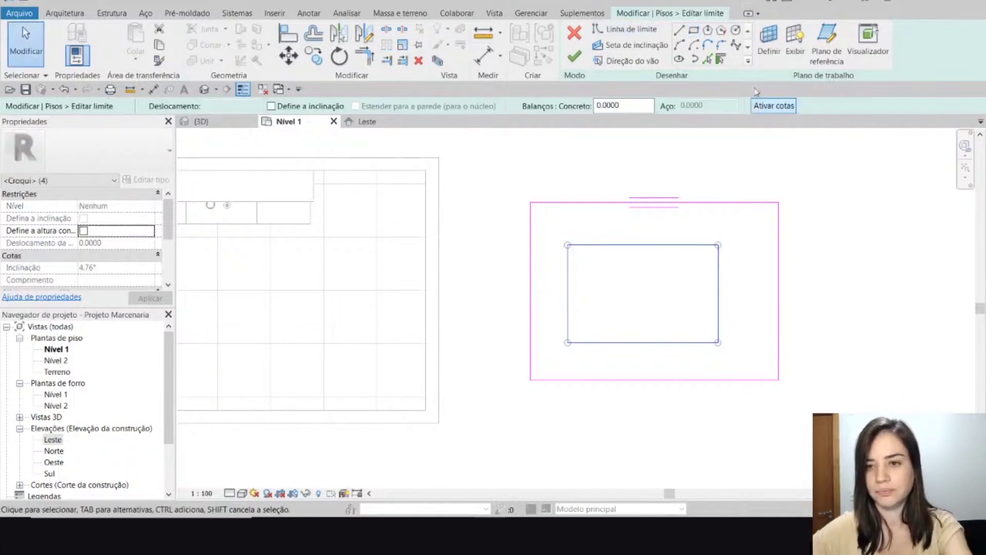
key(Delete)
Cut a circular opening about 0.60 m in radius in the sample floor through its boundary sketch
click(735, 31)
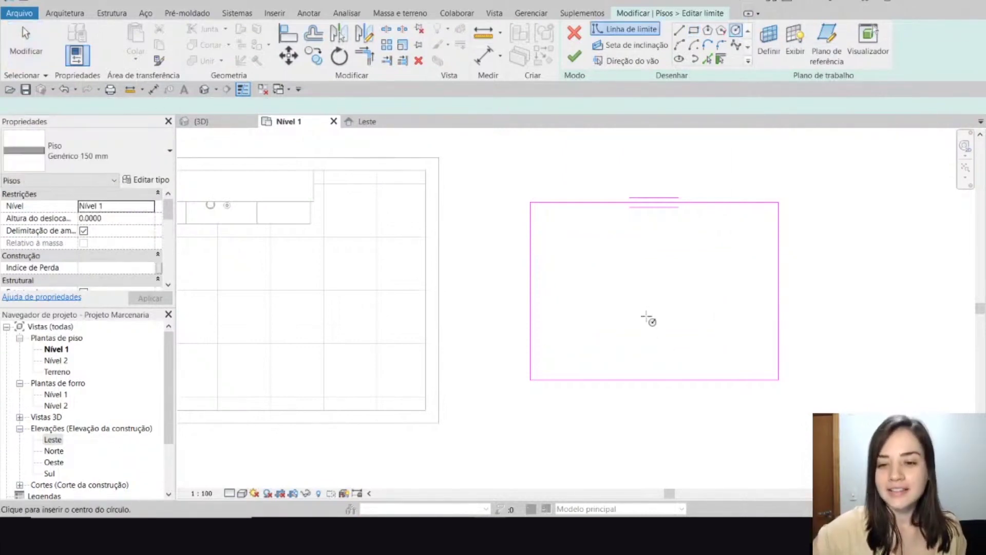
click(632, 276)
click(670, 314)
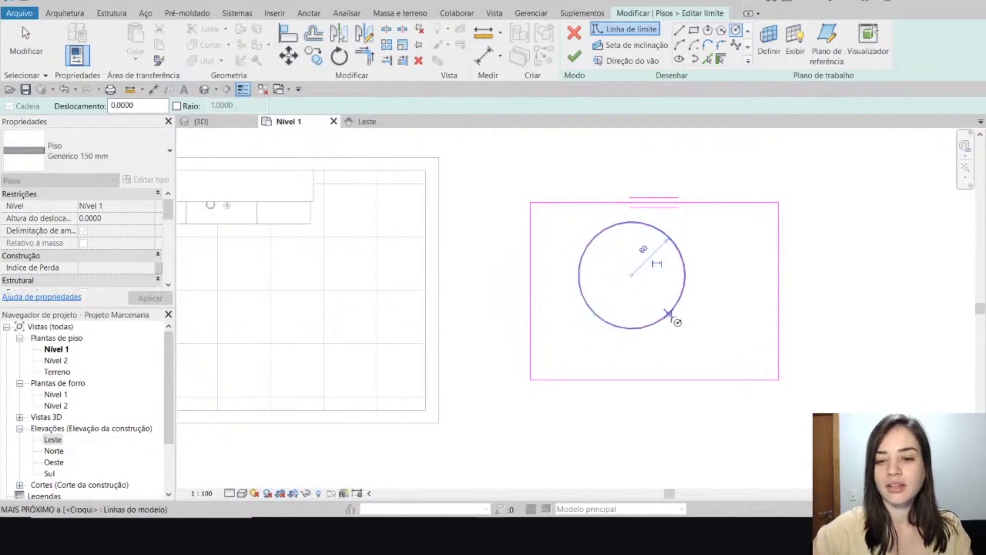
key(Escape)
key(Escape)
click(575, 56)
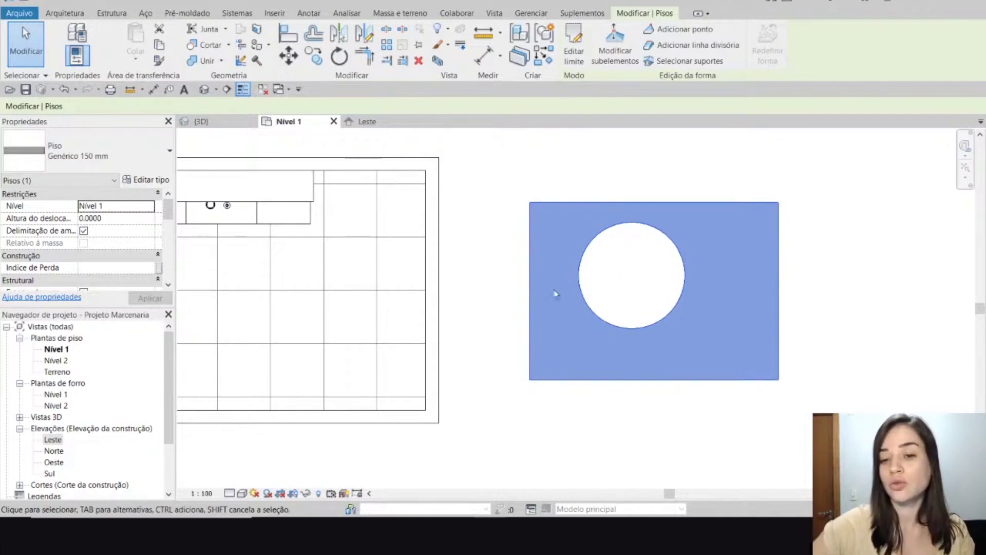
Look over the sample floor's circular opening in the 3D view and delete the floor
click(200, 122)
click(667, 278)
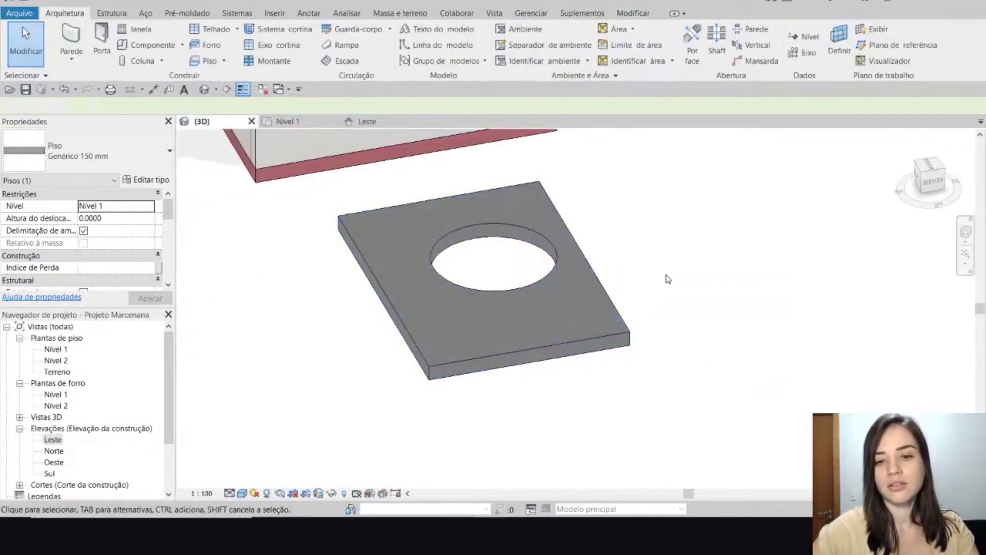
scroll(668, 278, down, 3)
shift+middle_drag(667, 277, 713, 322)
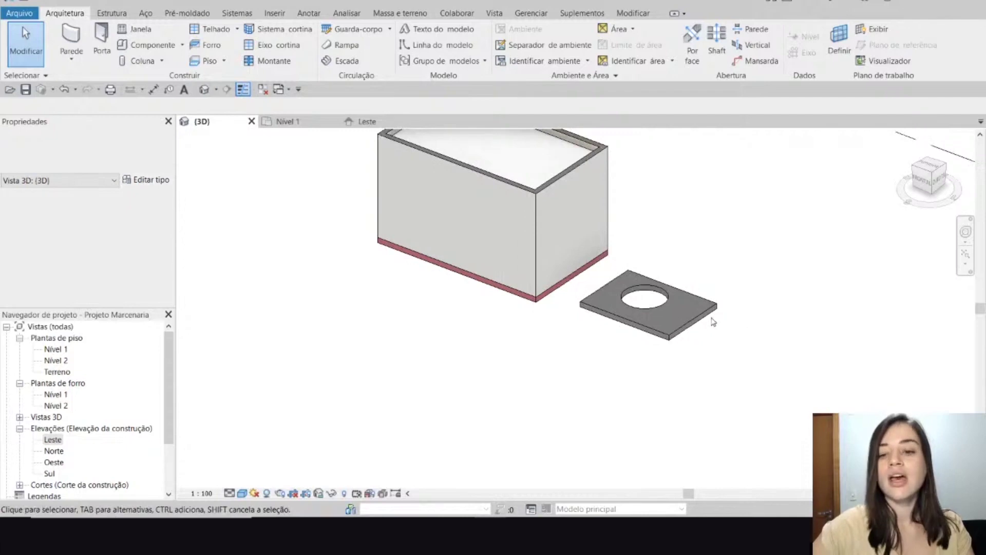
click(706, 321)
middle_drag(763, 268, 718, 337)
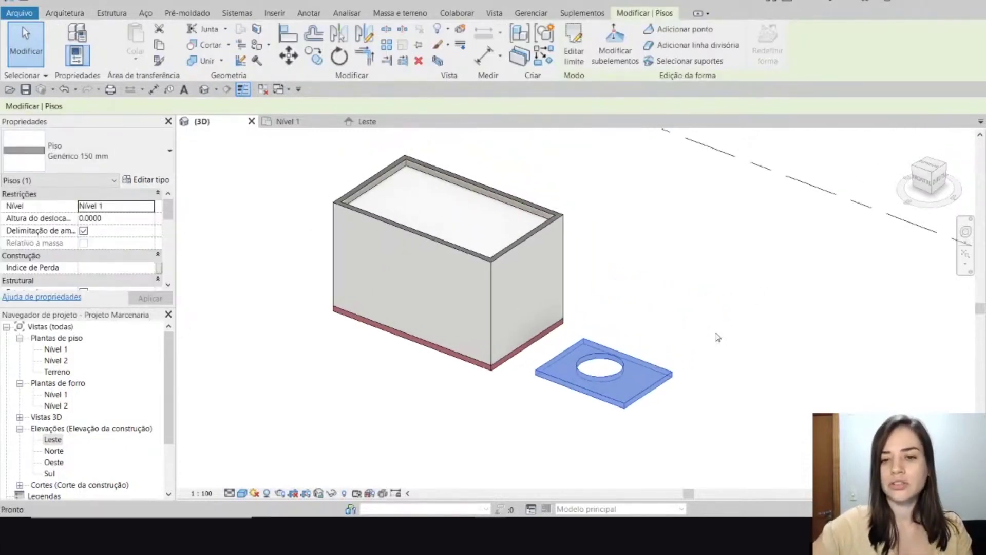
key(Delete)
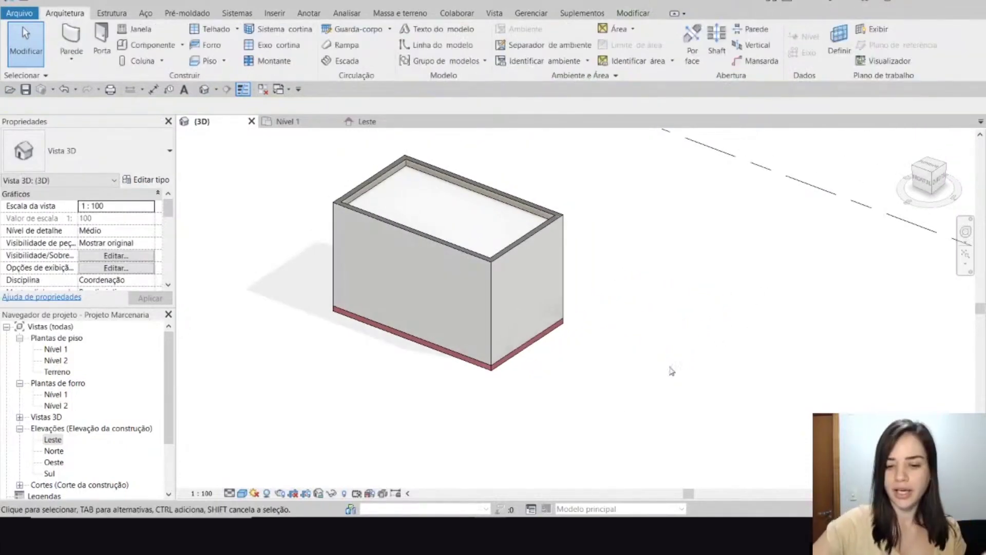
Switch to the PowerPoint slideshow, reveal the "Planta de forro" bullet, and return to Revit
mouse_move(549, 537)
click(601, 480)
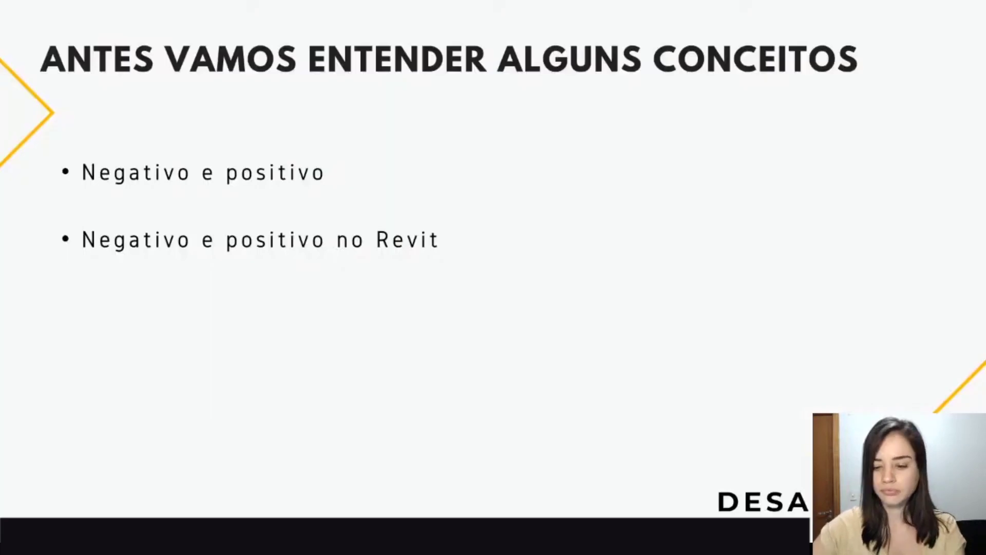
key(Right)
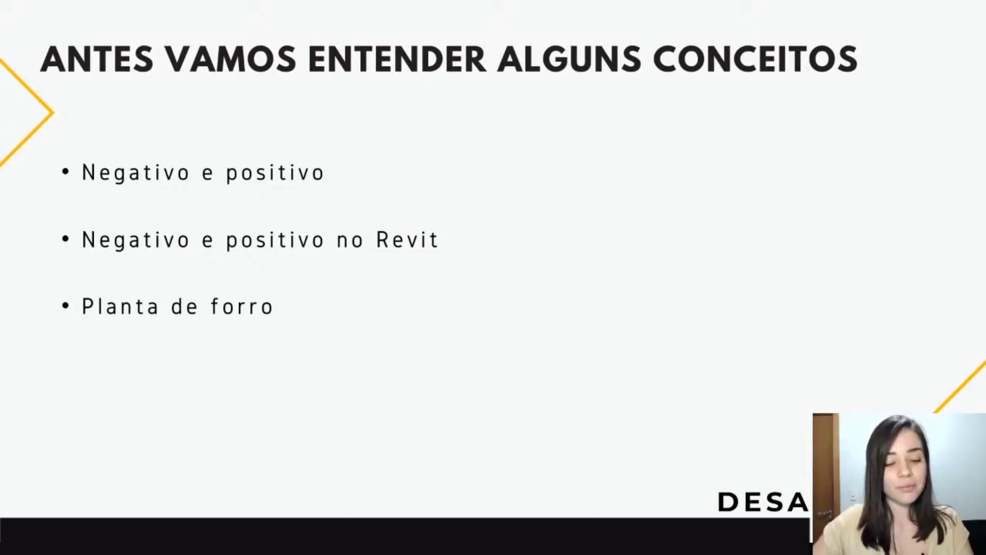
key(alt+Tab)
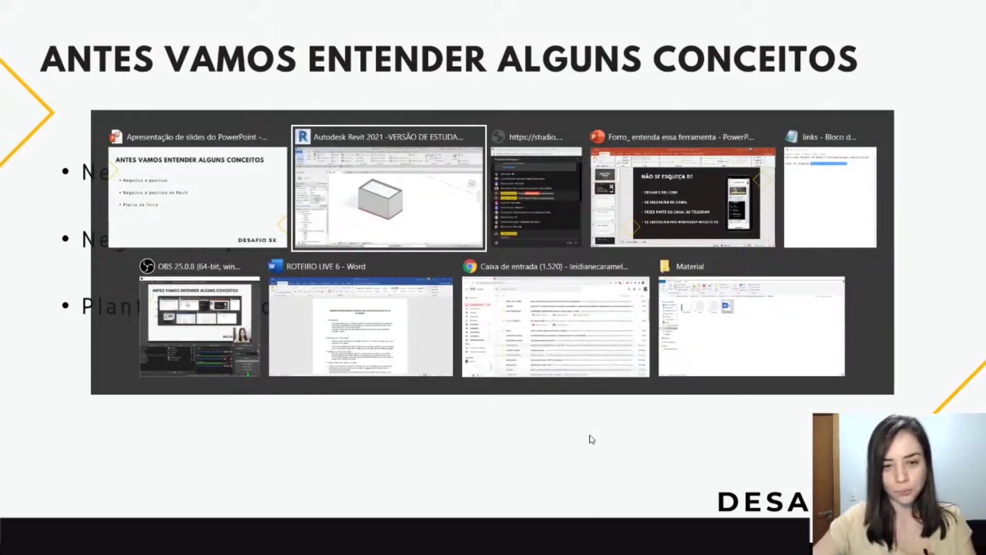
Locate the Plantas de forro group among the project's views
middle_drag(704, 277, 687, 315)
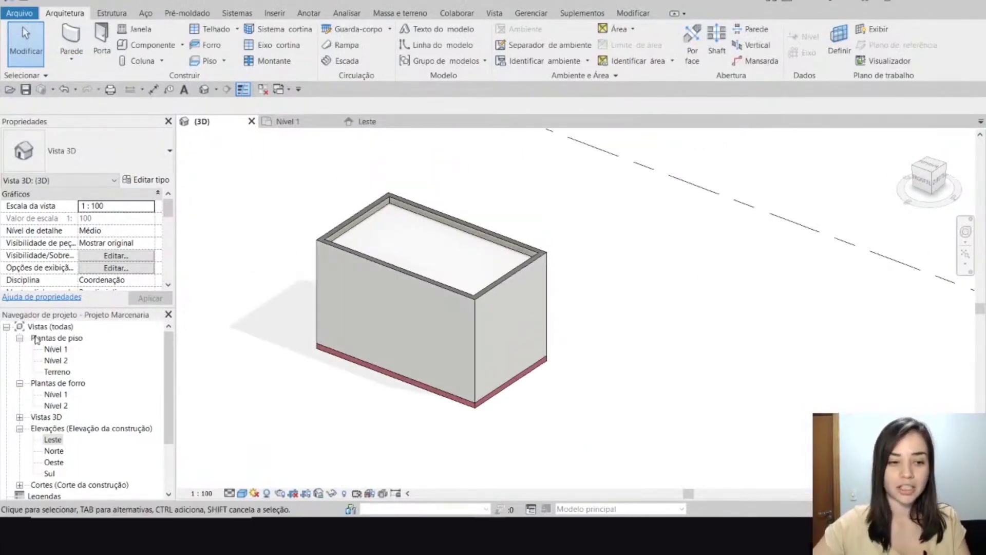
click(70, 386)
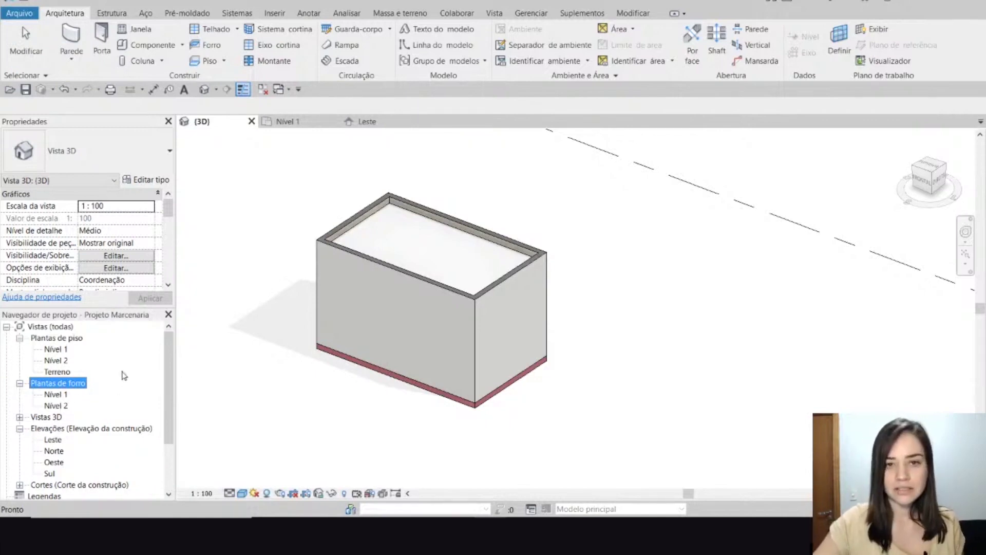
click(252, 315)
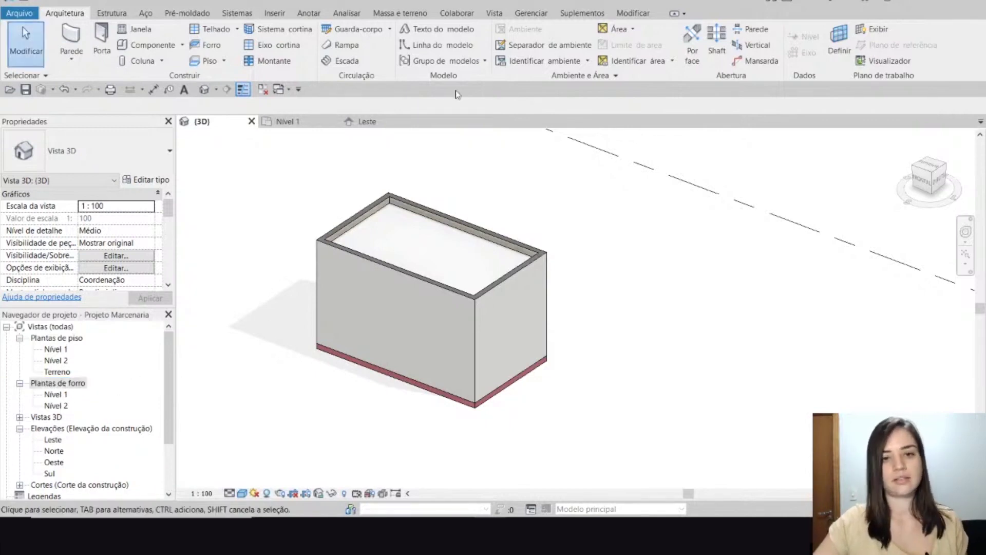
Try creating a reflected ceiling plan for Nível 2 with duplicates of existing views allowed, and cancel it
click(487, 15)
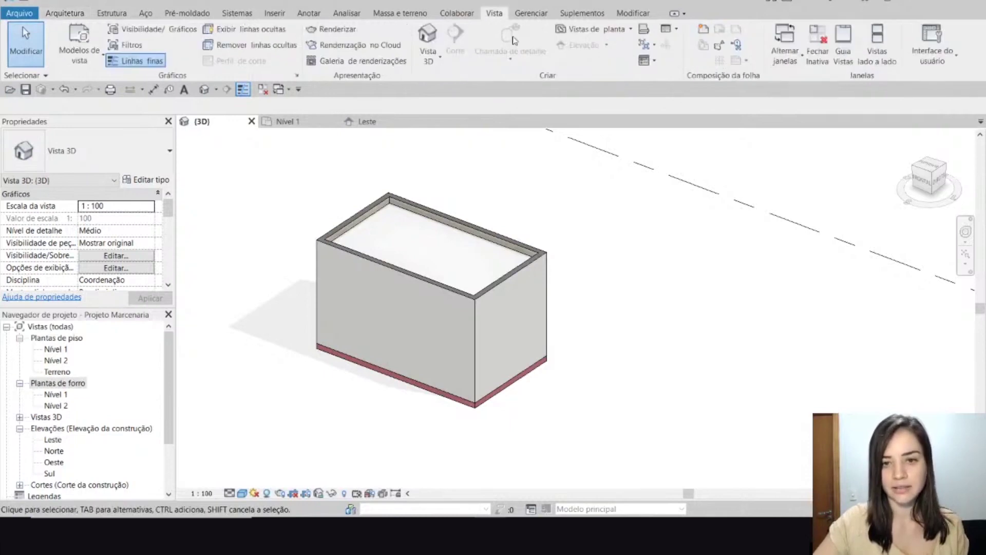
click(630, 31)
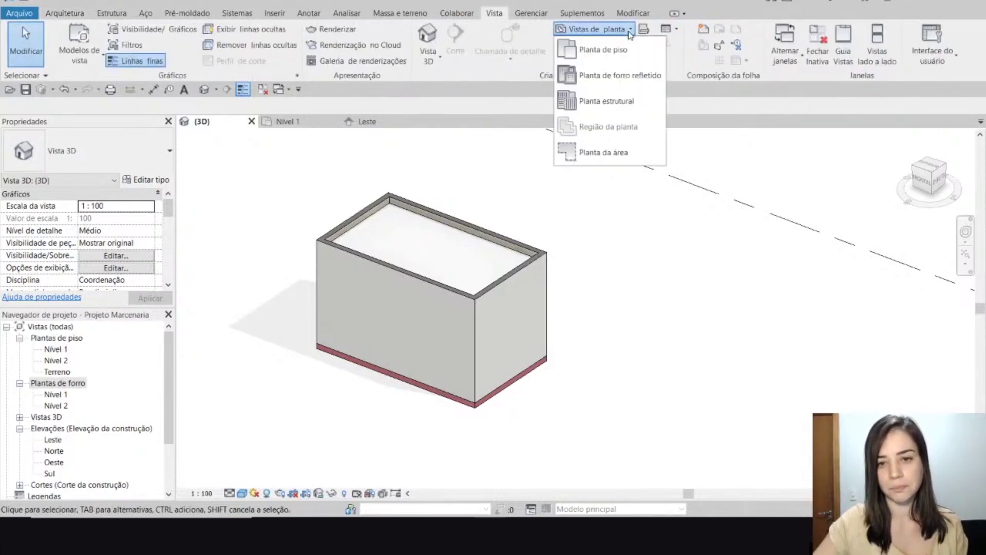
click(636, 81)
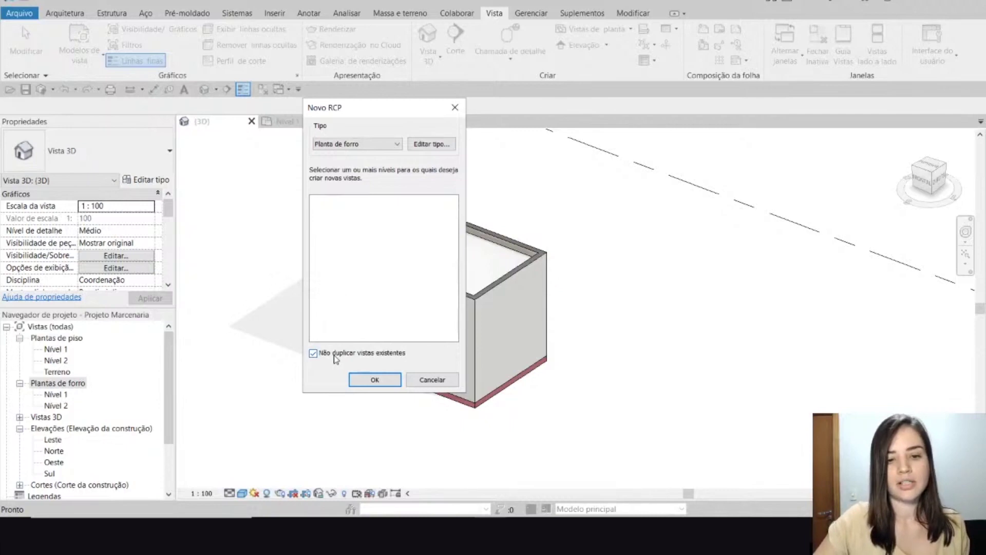
click(378, 354)
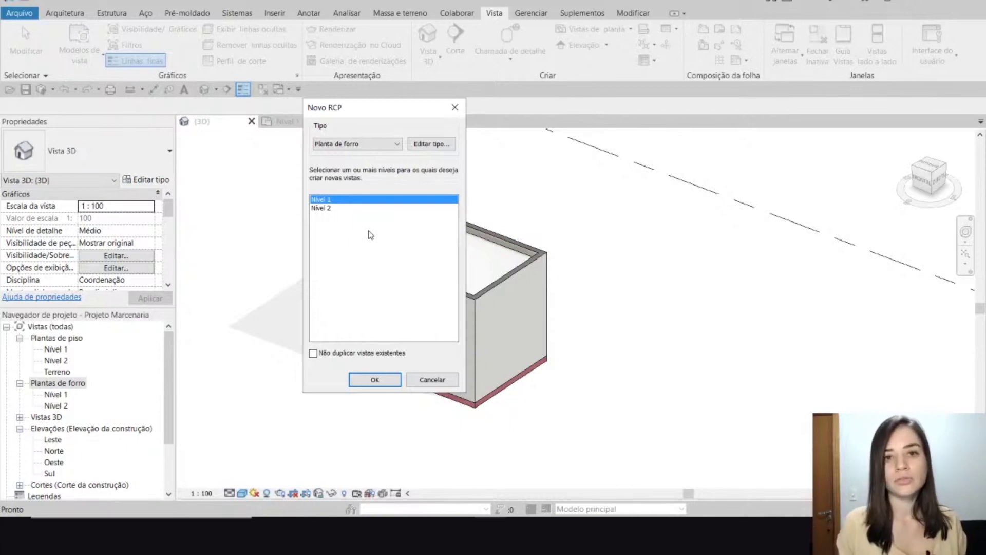
click(334, 208)
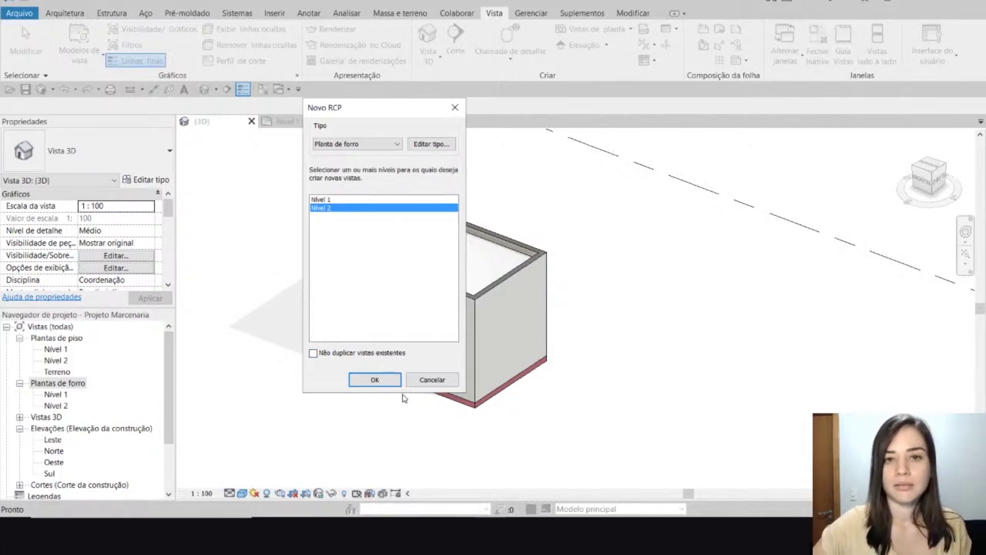
click(436, 383)
middle_drag(605, 214, 584, 233)
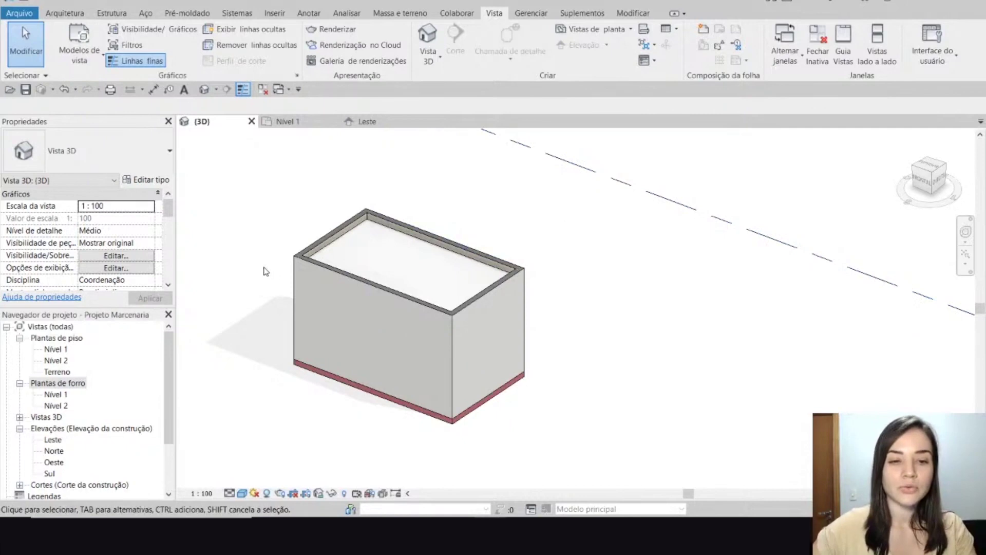
drag(263, 165, 600, 428)
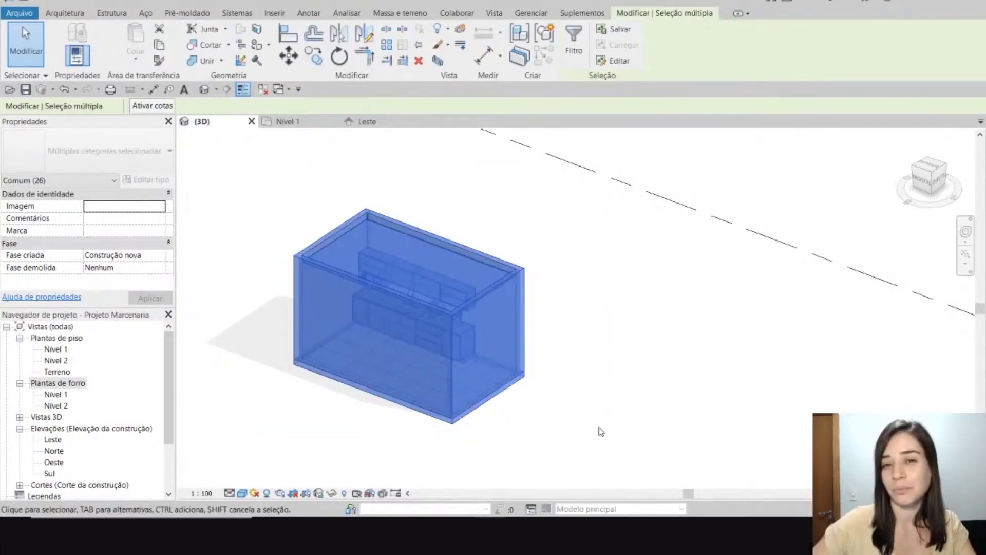
key(Escape)
View the Nível 1 floor plan and the Nível 2 ceiling plan
click(285, 122)
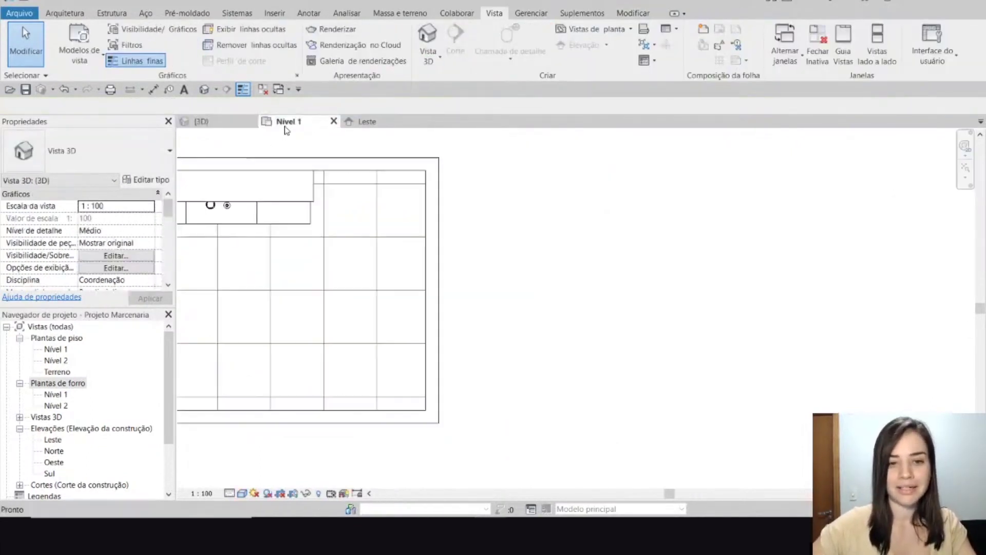
middle_drag(372, 292, 498, 285)
middle_drag(391, 299, 429, 311)
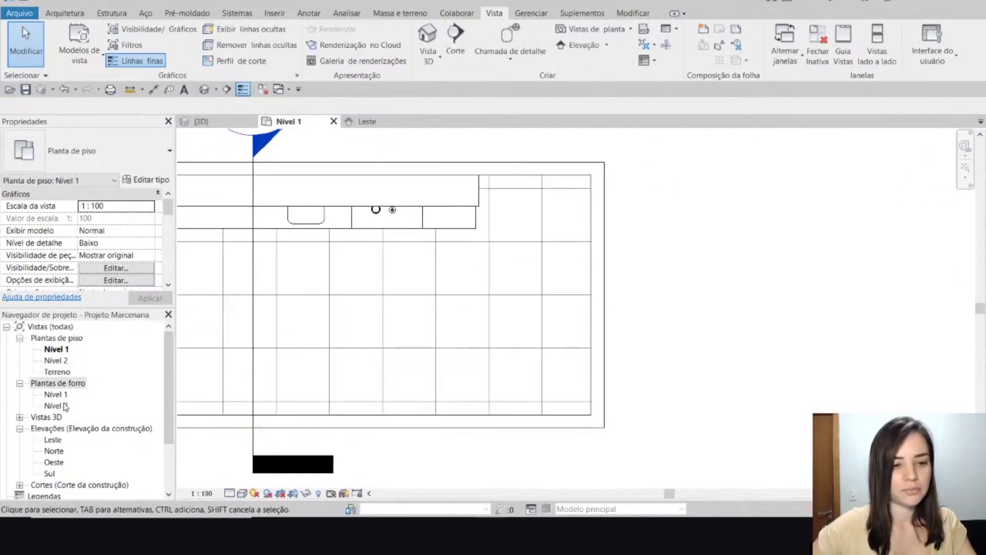
double_click(64, 406)
scroll(502, 354, down, 3)
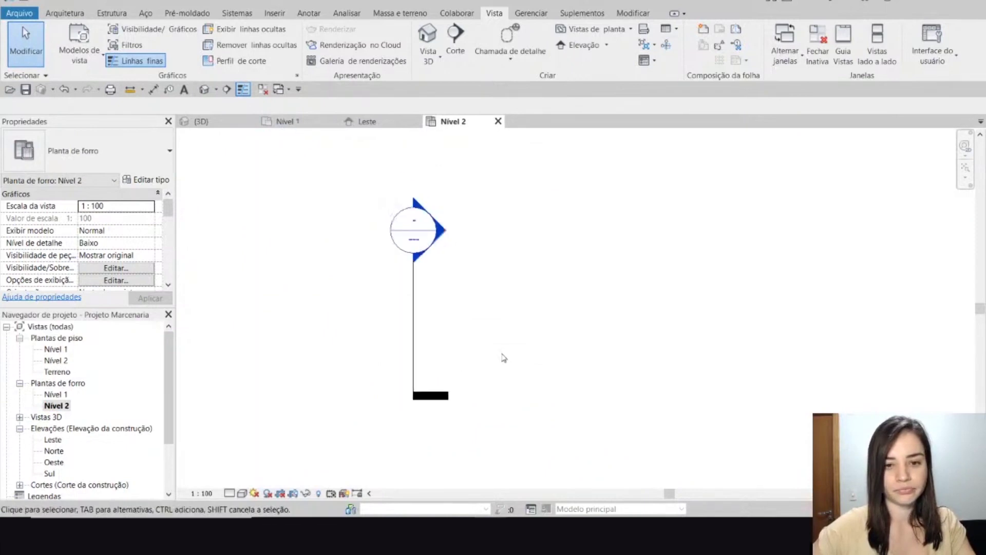
scroll(503, 358, down, 1)
Open the Nível 1 ceiling plan and close the Nível 2 ceiling plan
double_click(57, 393)
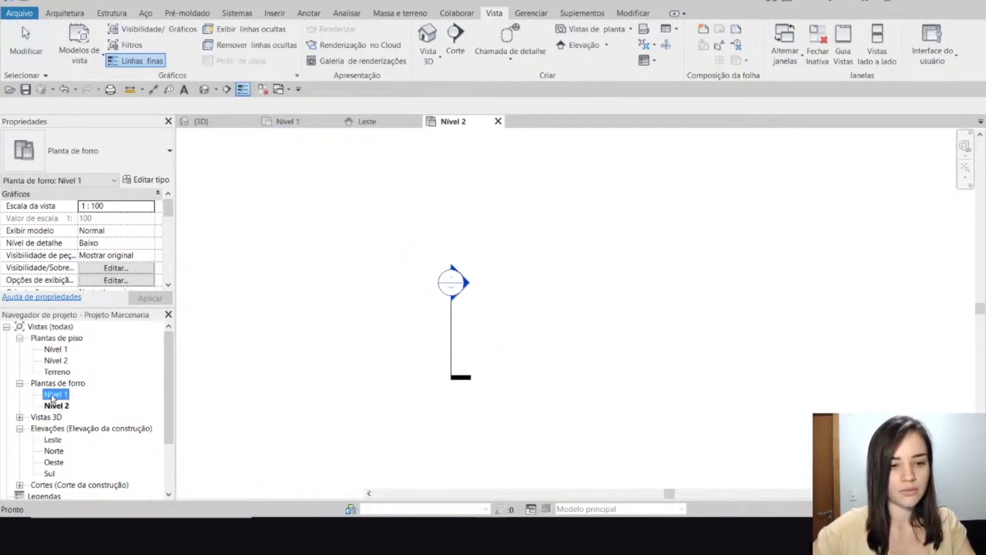
click(498, 122)
scroll(486, 340, up, 3)
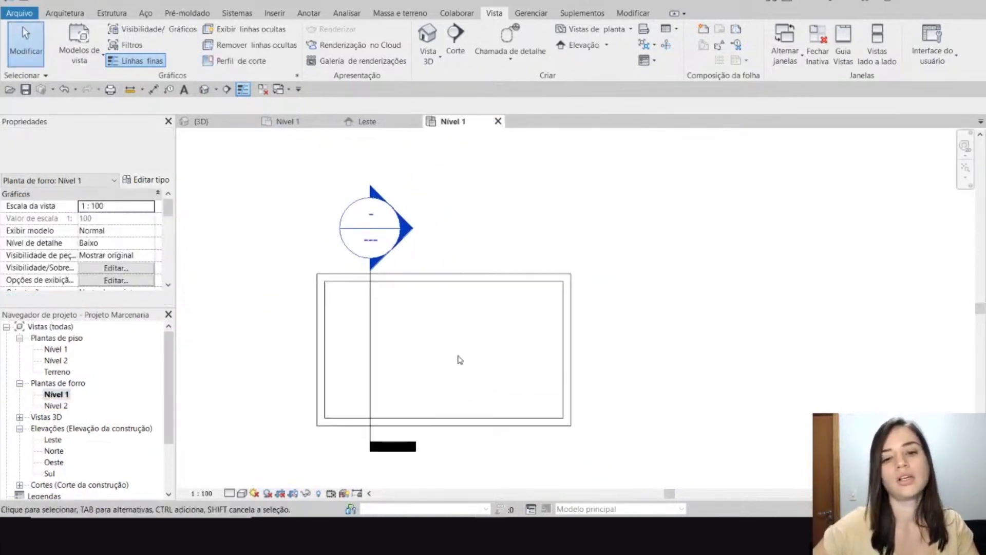
scroll(474, 319, up, 1)
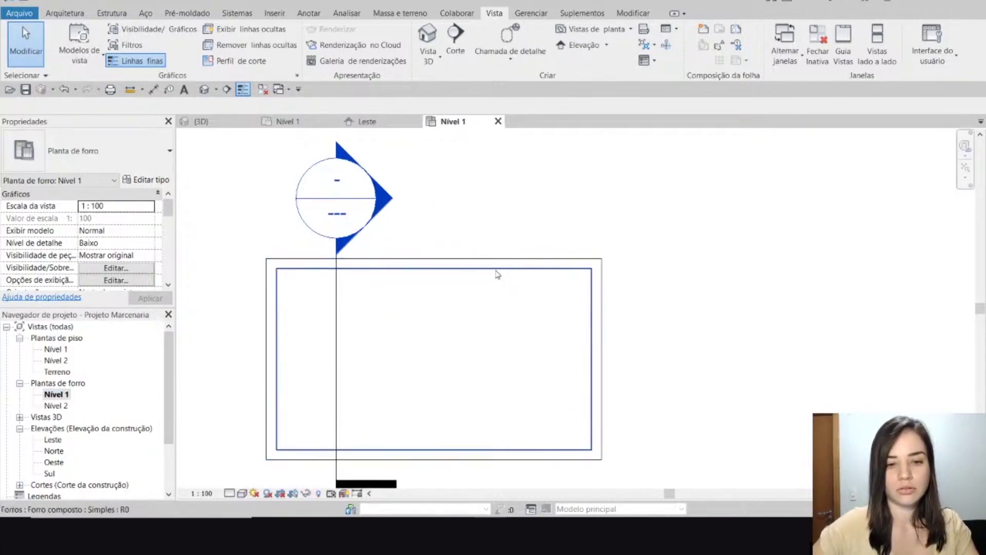
Set the visual style of the Nível 1 ceiling plan to Cores consistentes
click(497, 274)
click(241, 493)
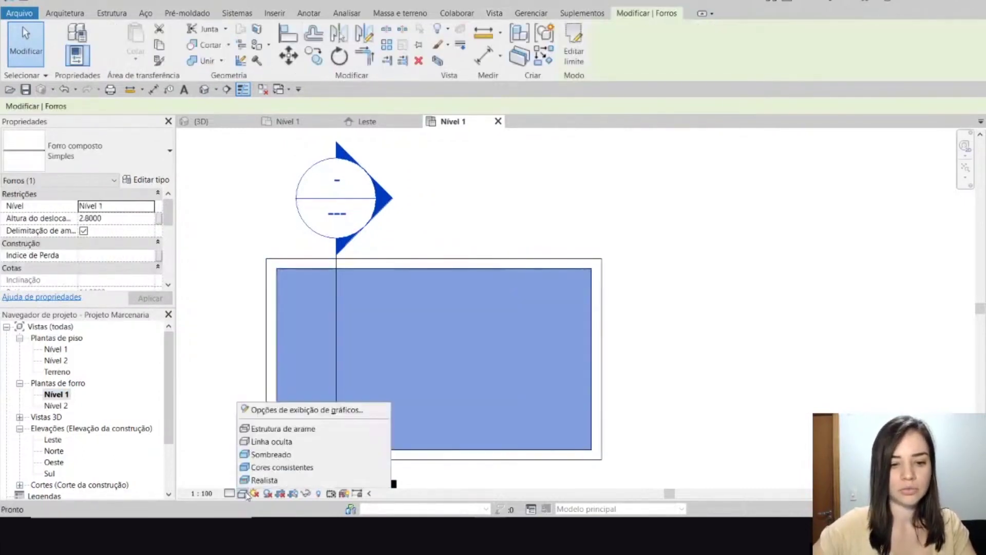
click(273, 469)
click(704, 339)
middle_drag(688, 374, 695, 321)
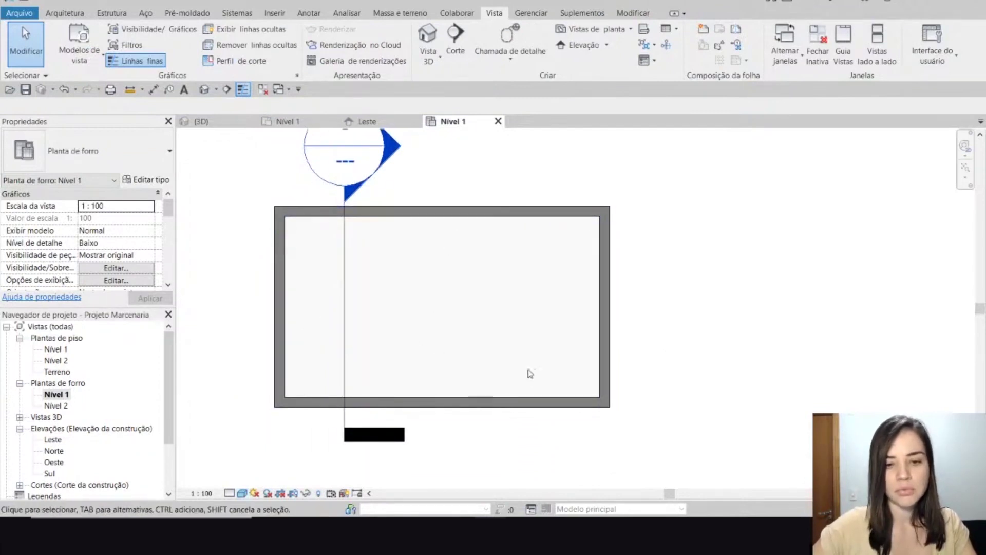
middle_drag(539, 350, 562, 383)
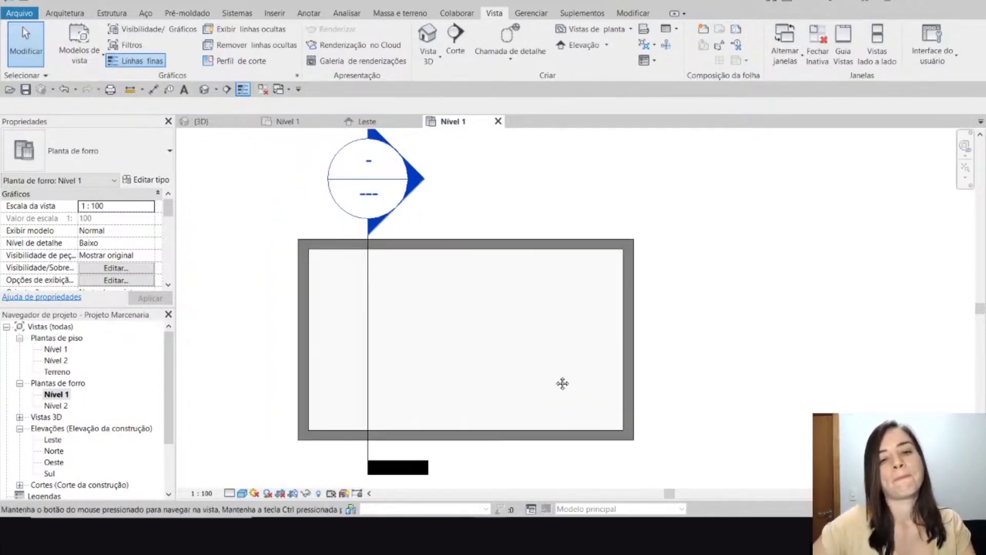
scroll(561, 357, up, 1)
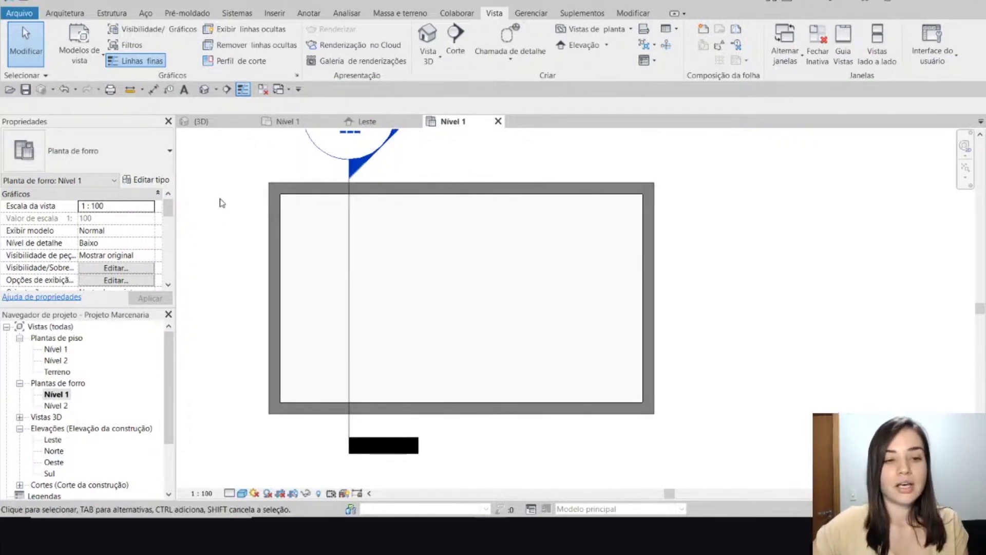
Examine the Nível 1 ceiling plan's view range with its sample diagram, especially the cut plane offset, and leave without applying changes
scroll(133, 213, down, 2)
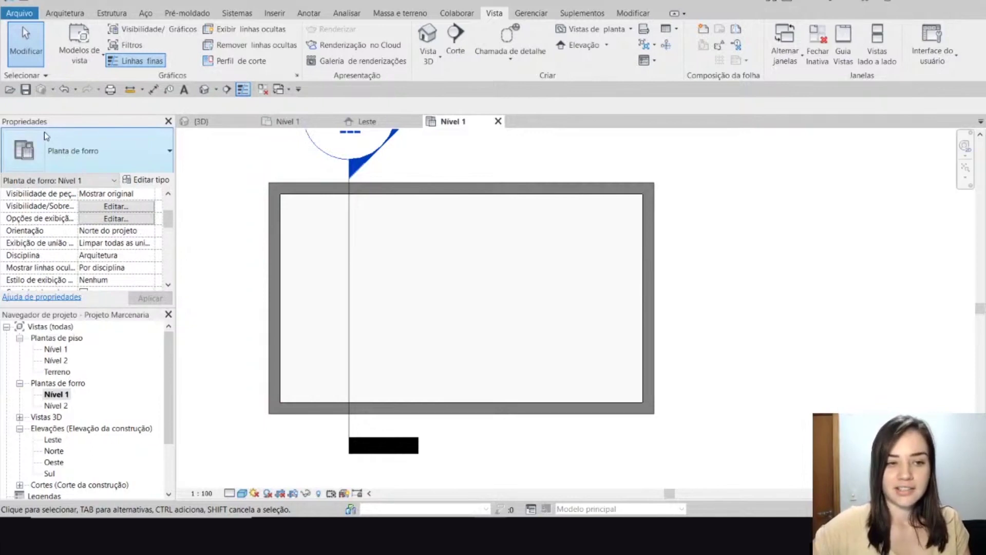
scroll(66, 206, down, 4)
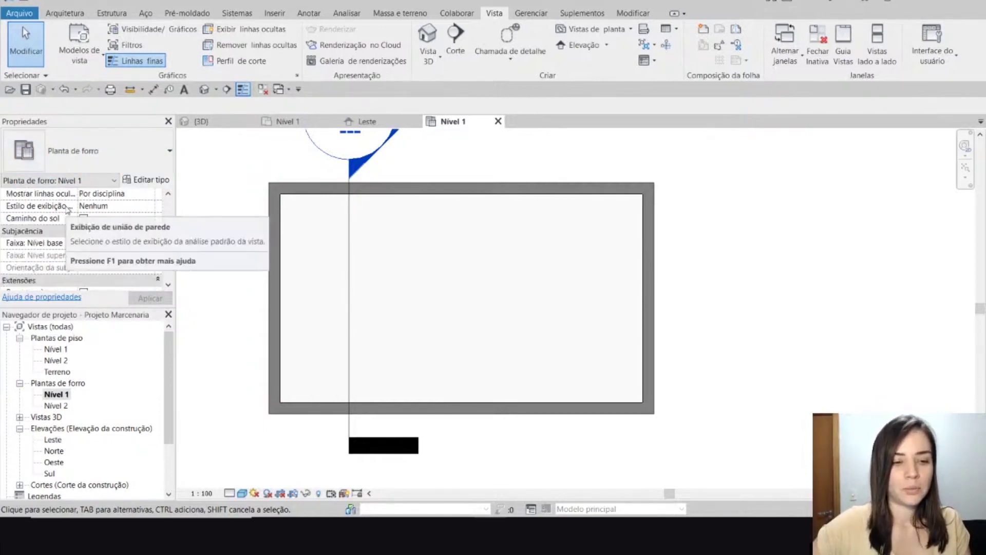
scroll(66, 209, down, 2)
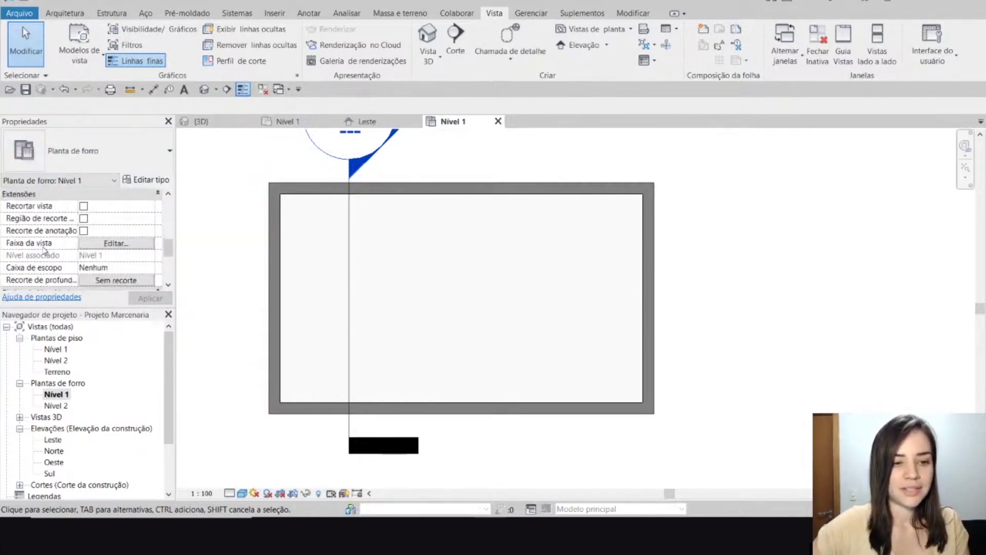
click(108, 245)
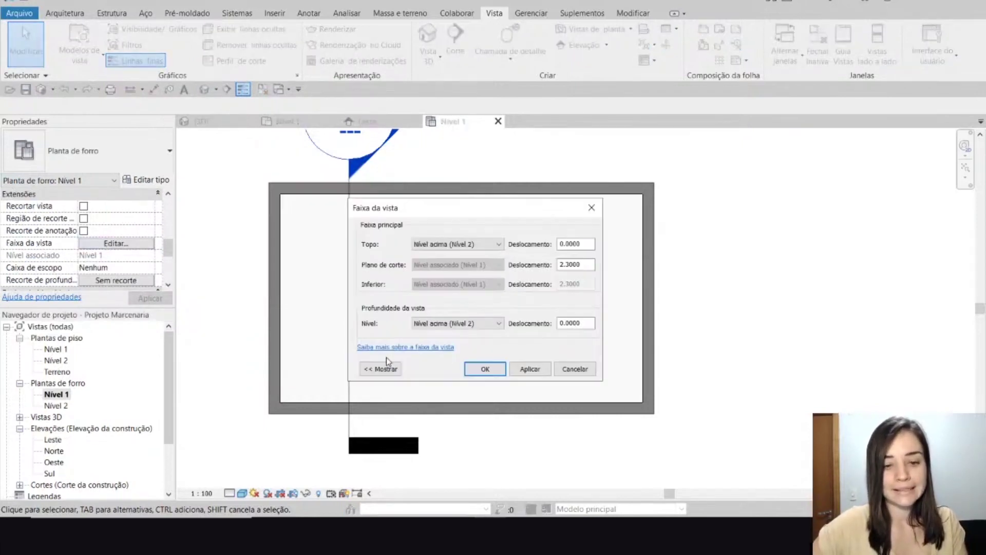
click(383, 369)
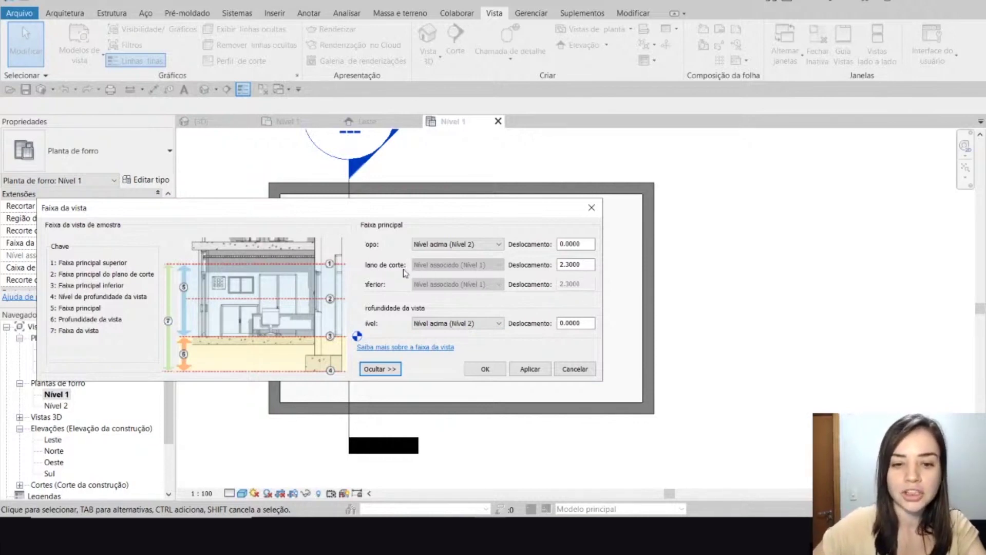
click(580, 265)
drag(581, 265, 546, 267)
click(570, 267)
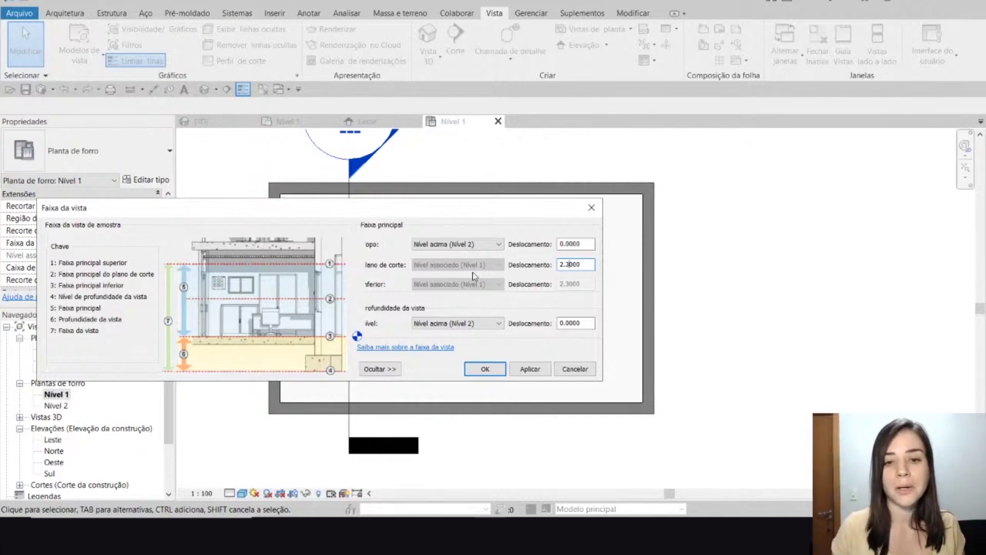
double_click(584, 265)
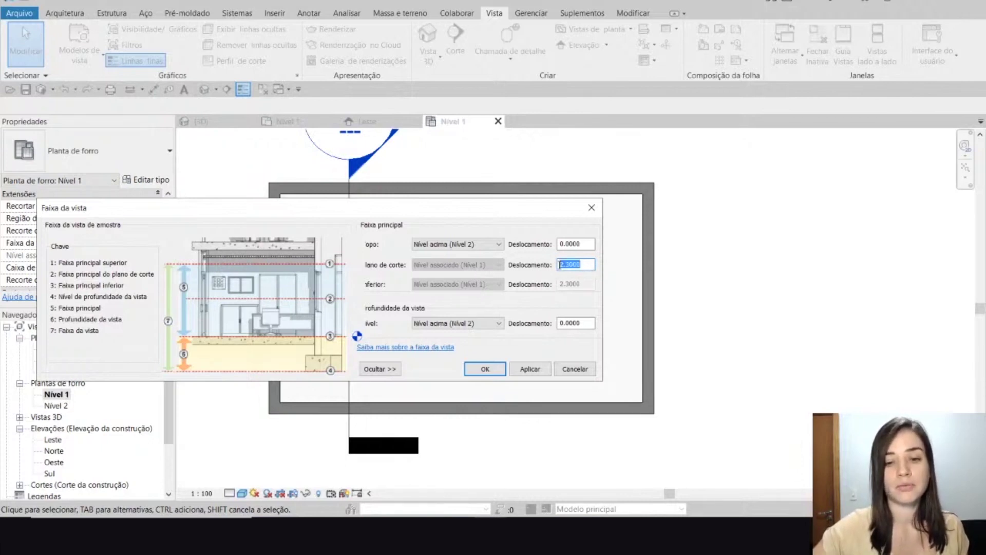
click(574, 370)
Create a section box around the whole room model in the 3D view
click(204, 122)
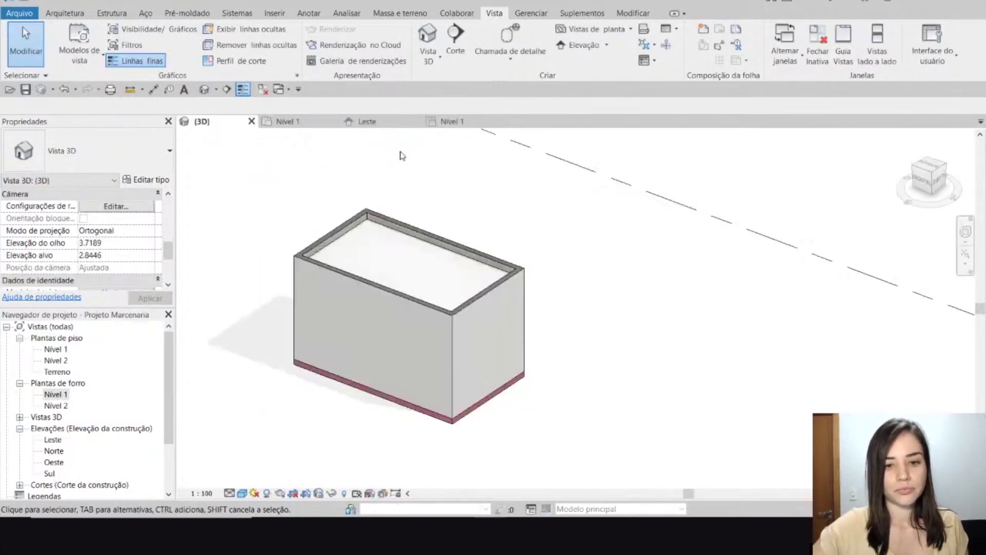
drag(257, 174, 620, 438)
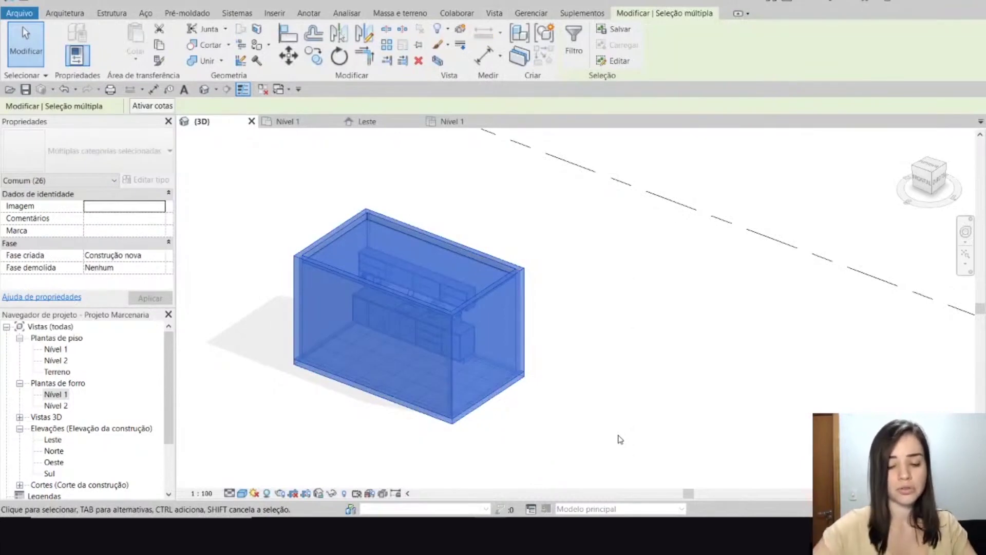
key(b)
key(x)
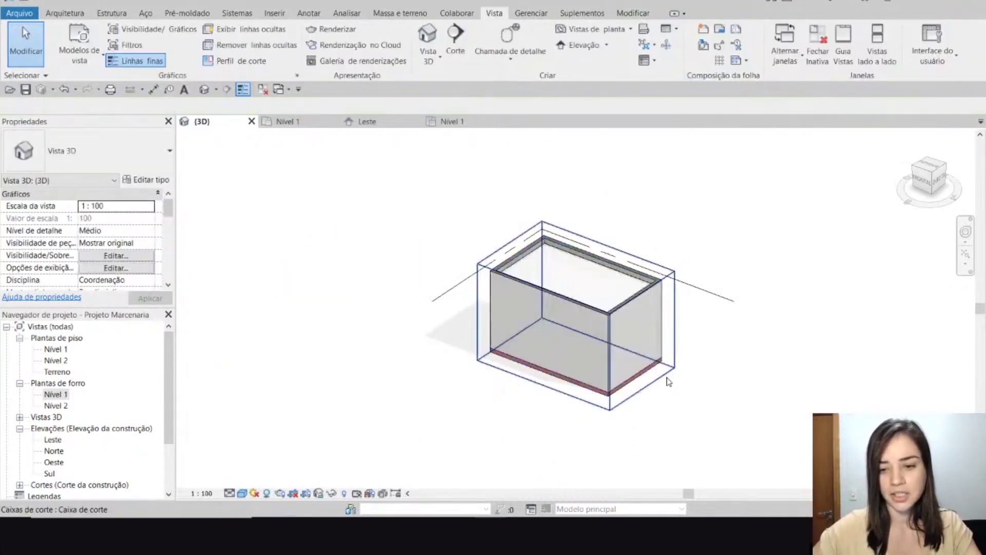
Raise the section box's bottom face to cut away the lower walls and floor, leaving the part of the room near the ceiling
click(669, 381)
scroll(663, 377, up, 5)
click(614, 379)
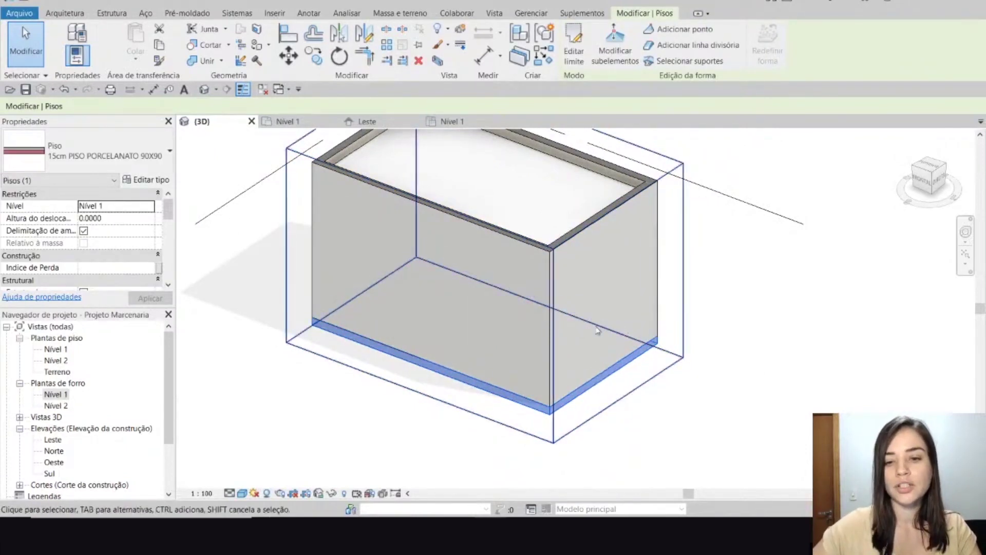
click(623, 405)
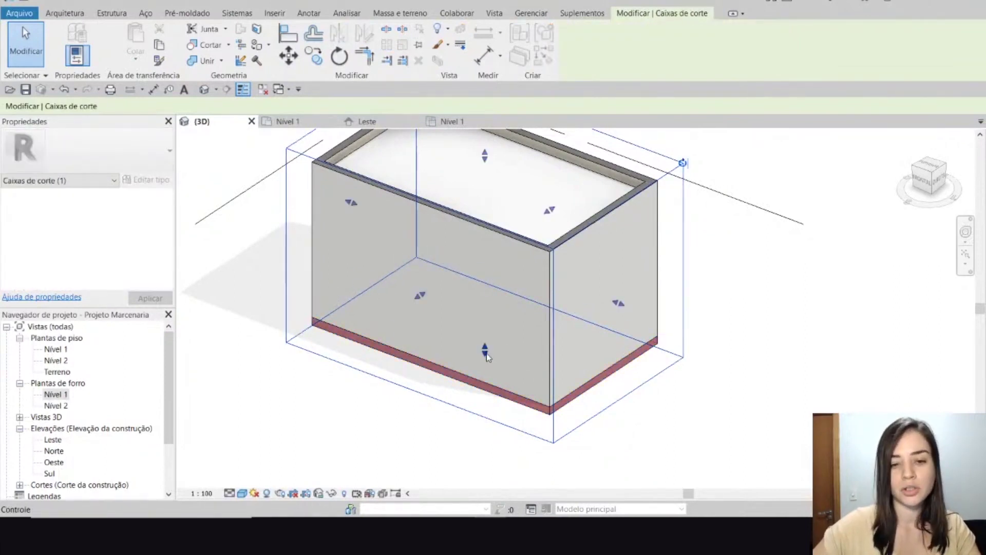
drag(486, 355, 473, 228)
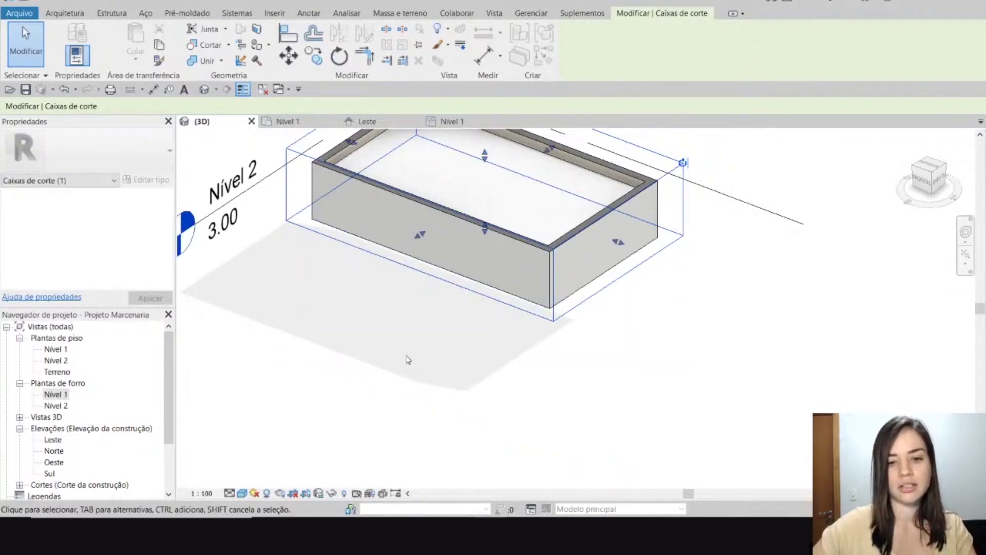
scroll(406, 358, down, 2)
click(420, 360)
Examine the ceiling and upper cabinets of the cut model from directly below and at an angle
scroll(430, 304, up, 2)
shift+middle_drag(418, 432, 513, 205)
click(929, 175)
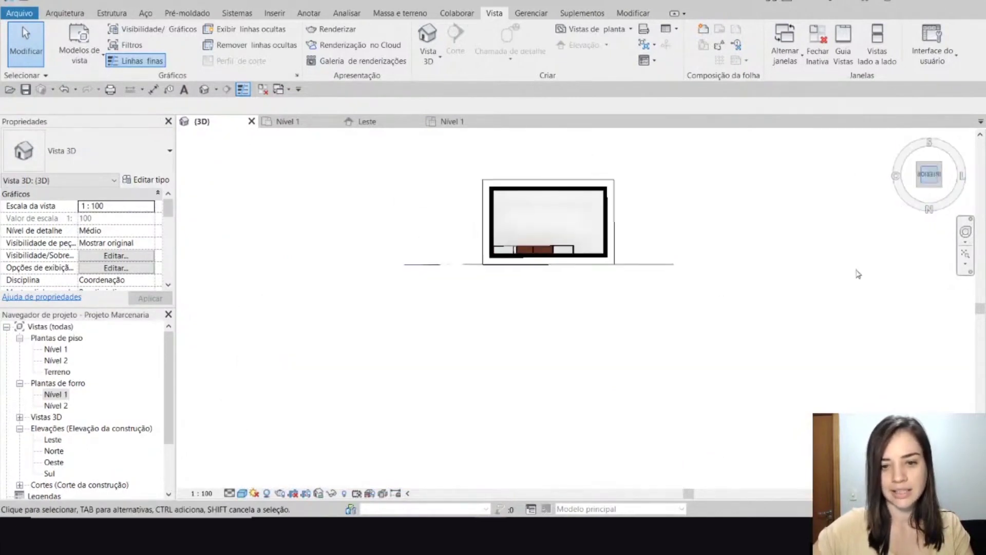
scroll(619, 301, up, 3)
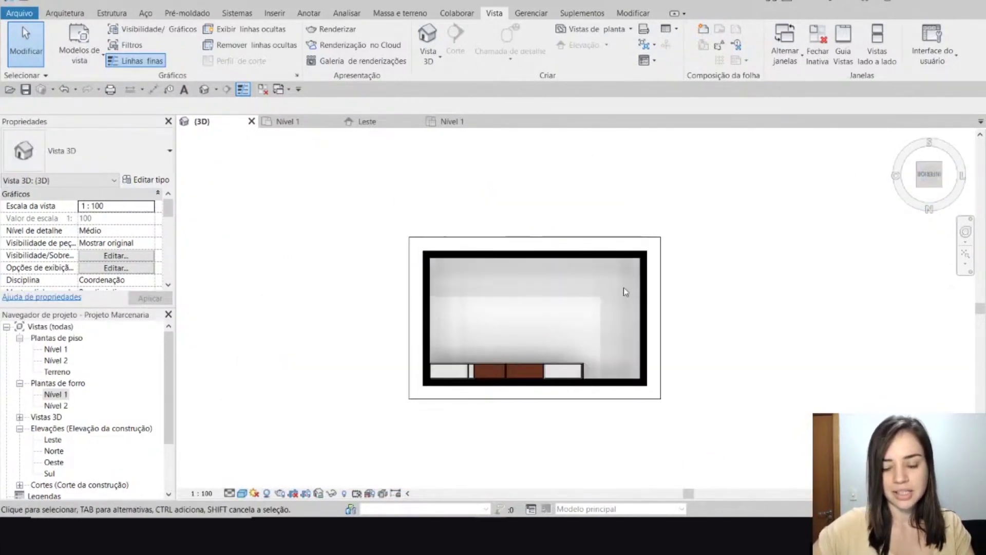
scroll(653, 307, up, 2)
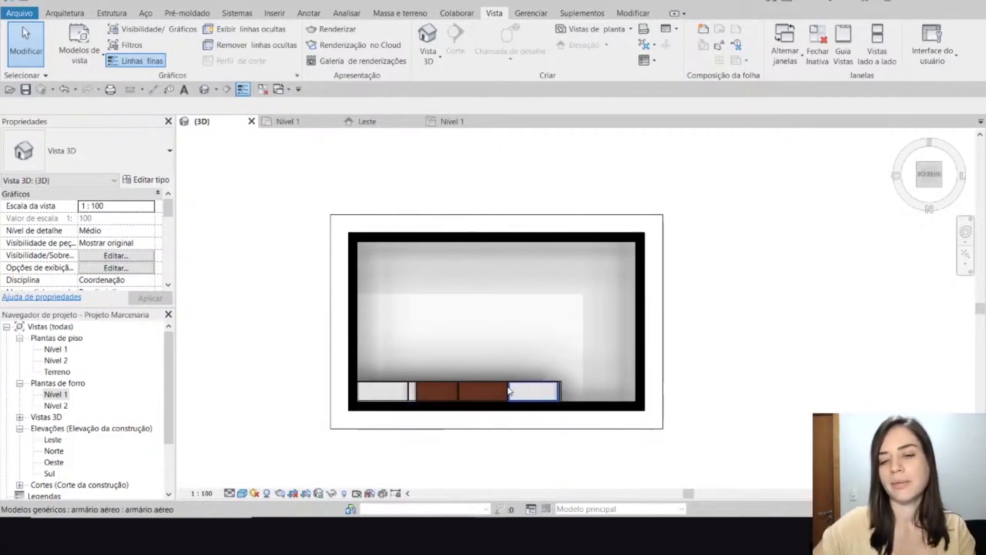
shift+middle_drag(812, 311, 719, 458)
click(636, 403)
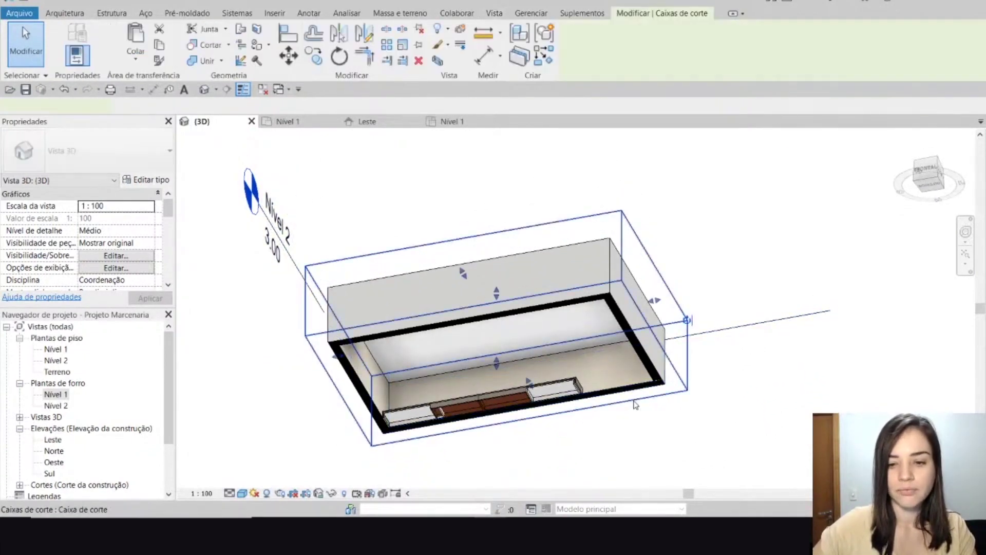
key(Escape)
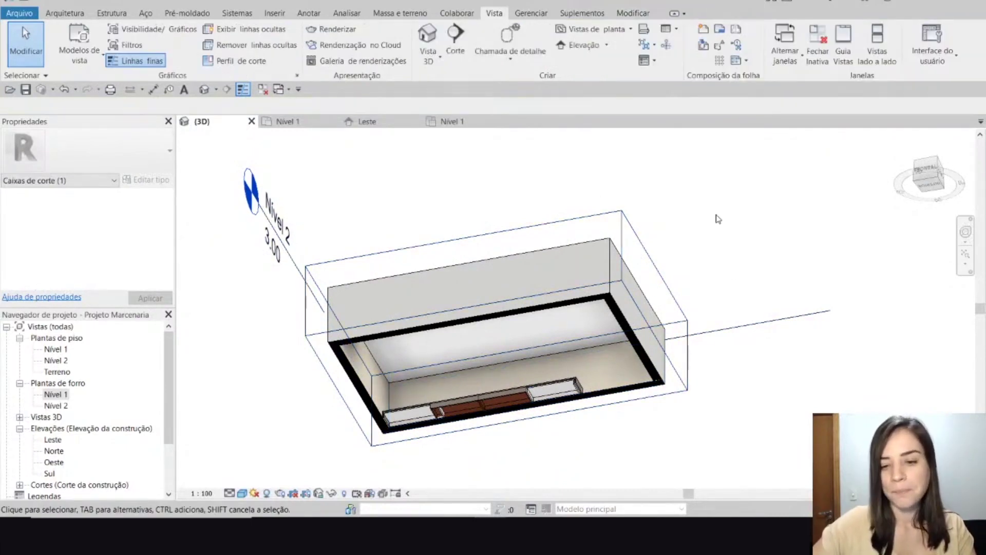
Turn off the 3D view's section box to restore the full room model, and view it from above at an angle
click(549, 415)
scroll(747, 236, down, 3)
shift+middle_drag(717, 296, 717, 449)
key(Escape)
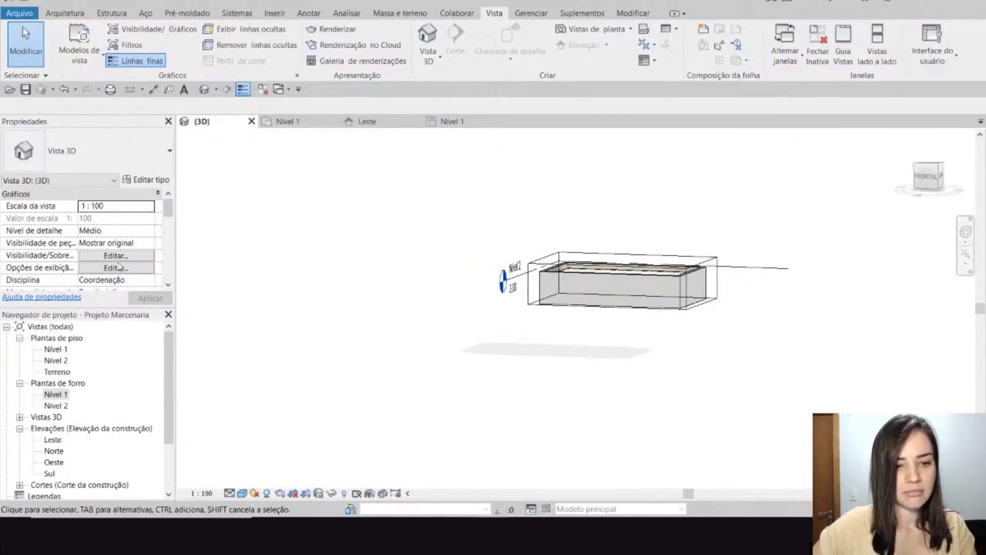
scroll(118, 268, down, 5)
click(83, 255)
click(84, 256)
click(151, 299)
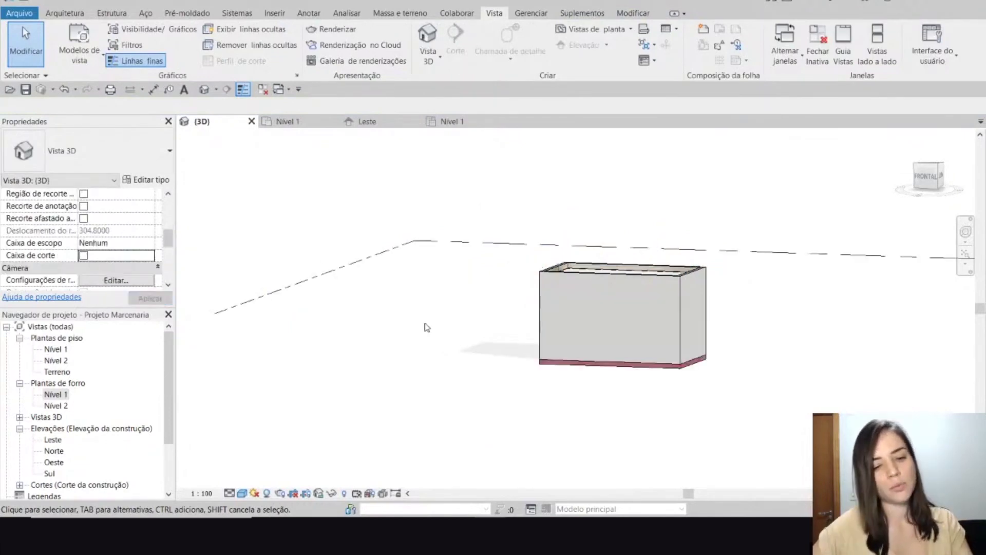
shift+middle_drag(580, 214, 501, 242)
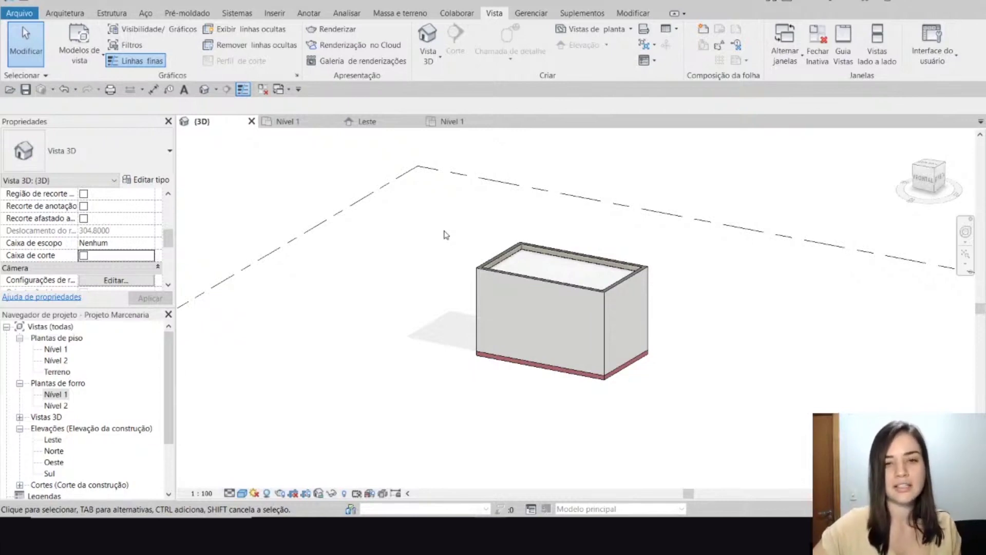
middle_drag(415, 266, 379, 270)
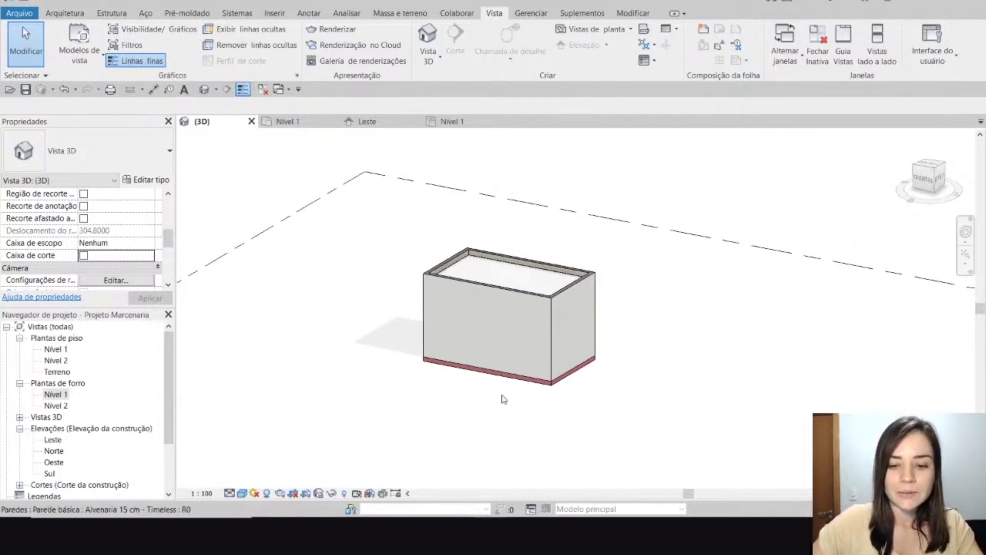
Switch to the slide presentation and examine the PRÁTICA ceiling section and the living room photo illustrating negative and positive ceilings
mouse_move(531, 492)
click(621, 482)
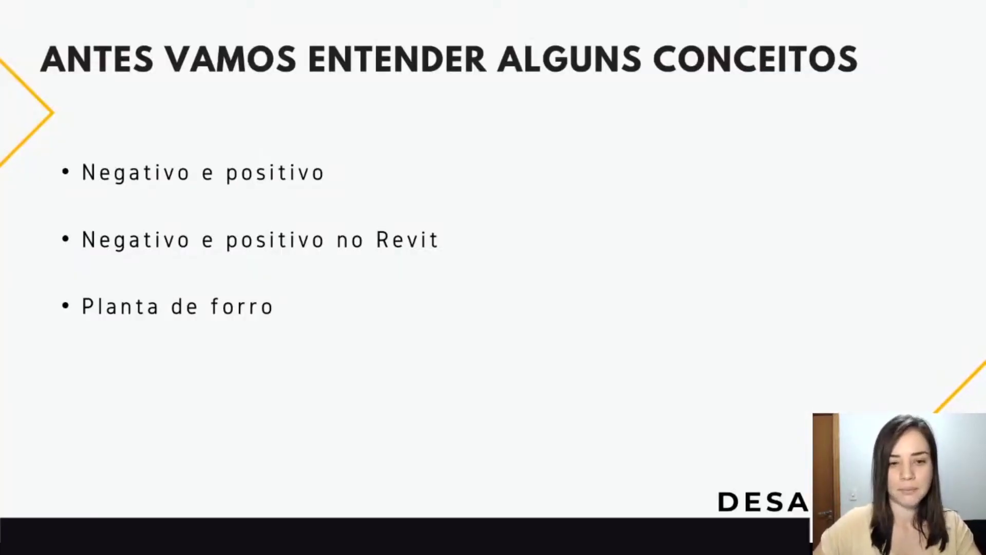
key(Right)
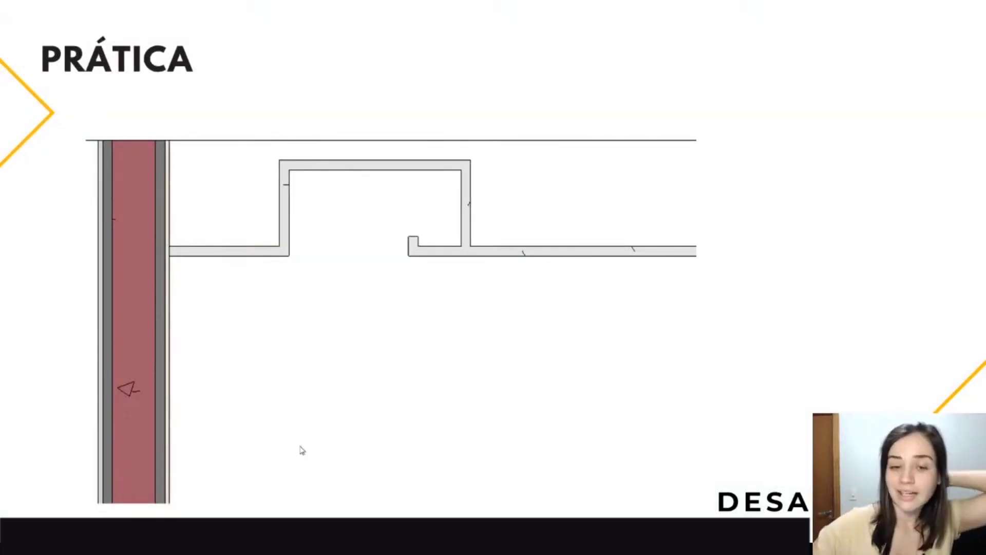
key(alt+Tab)
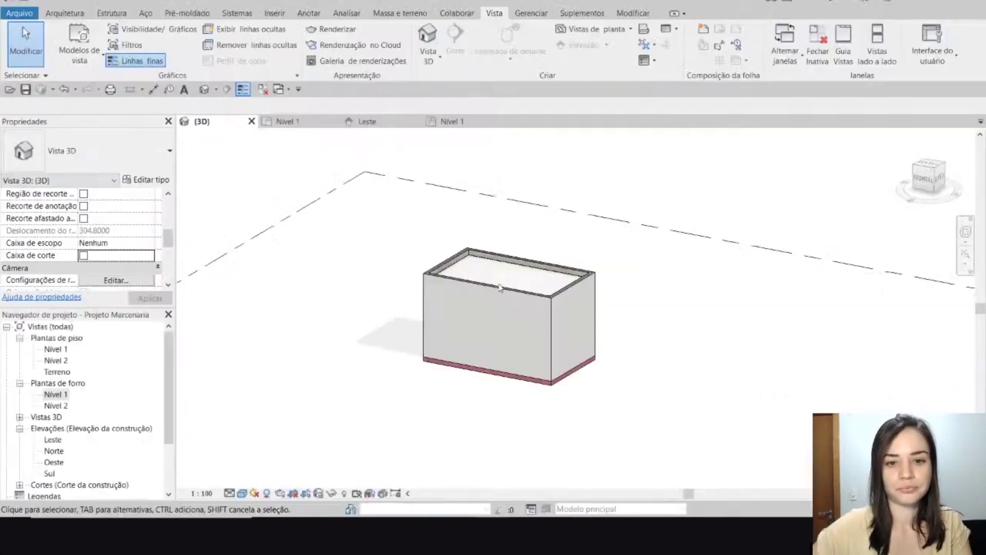
mouse_move(509, 307)
shift+middle_down()
mouse_move(508, 357)
mouse_move(519, 328)
mouse_move(535, 335)
mouse_move(522, 320)
shift+middle_up()
scroll(531, 304, up, 3)
key(alt+Tab)
key(Right)
key(Right)
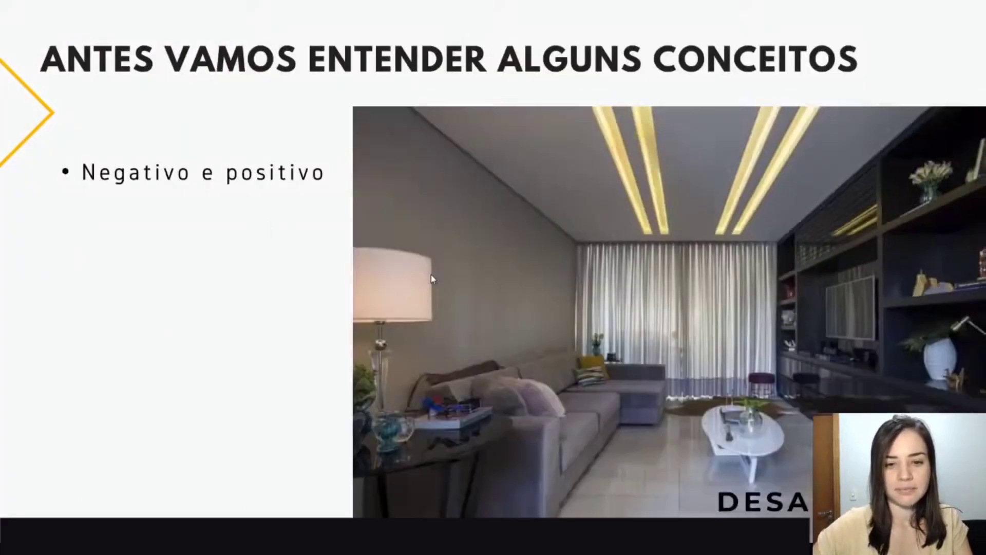
key(Right)
key(Left)
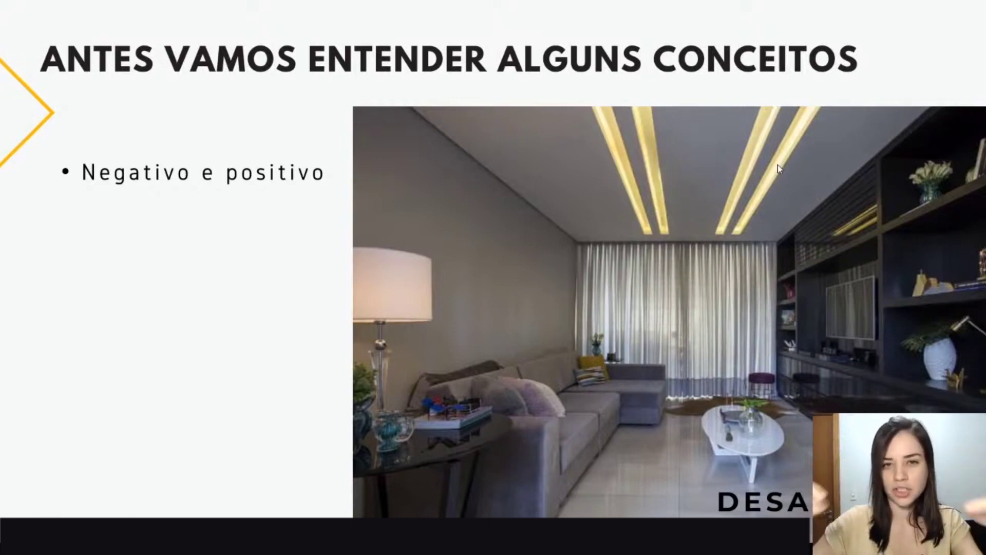
key(alt+Tab)
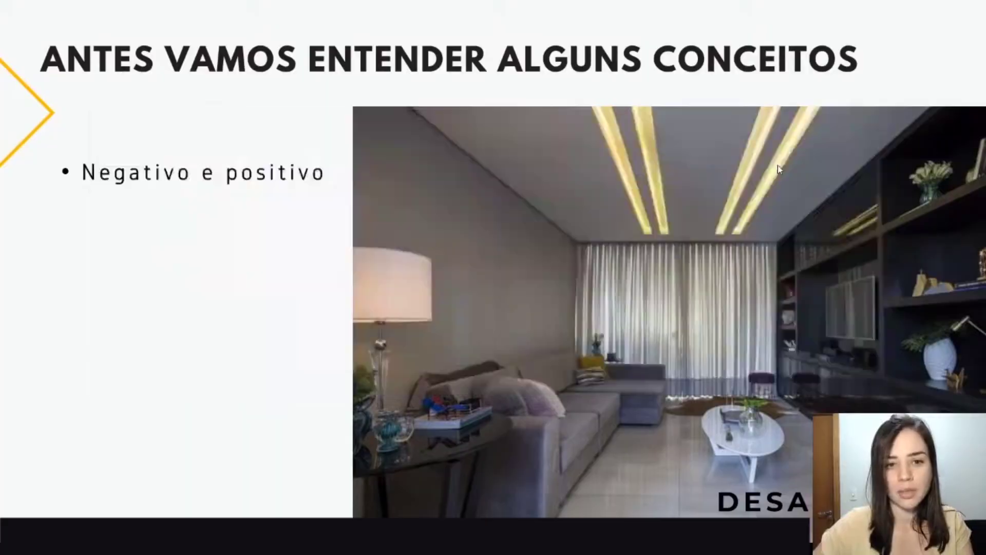
Start editing the room ceiling's boundary in the Nível 1 reflected ceiling plan
click(452, 258)
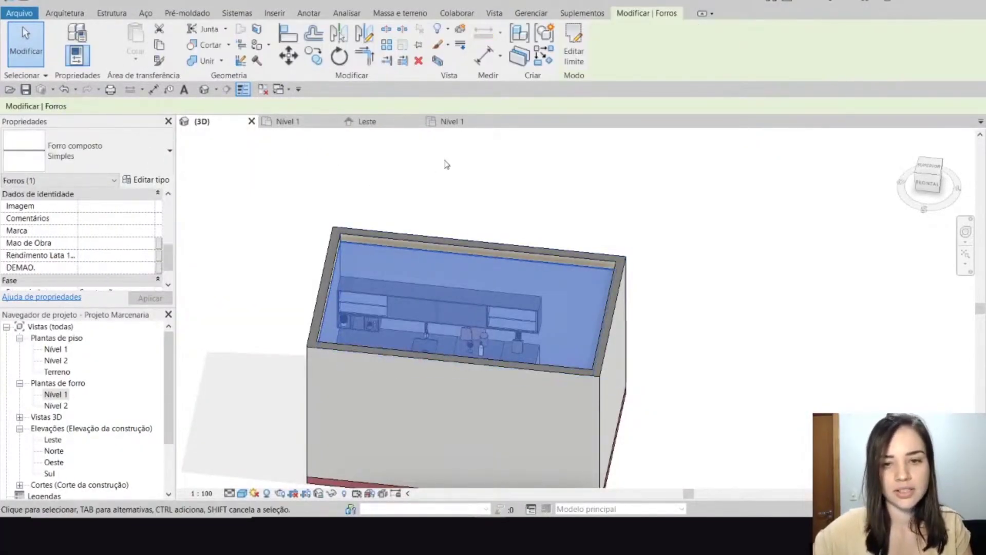
click(564, 56)
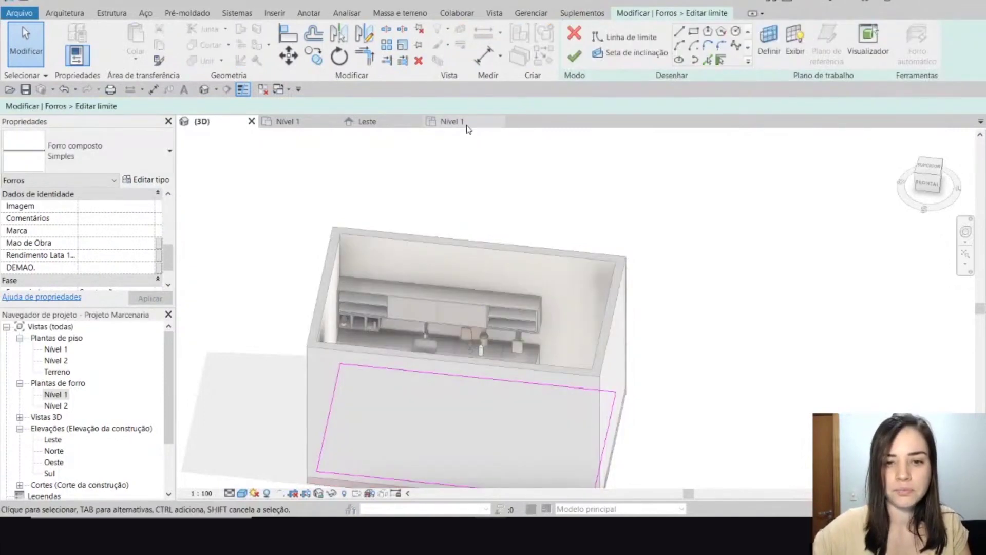
click(462, 124)
middle_drag(522, 253, 487, 222)
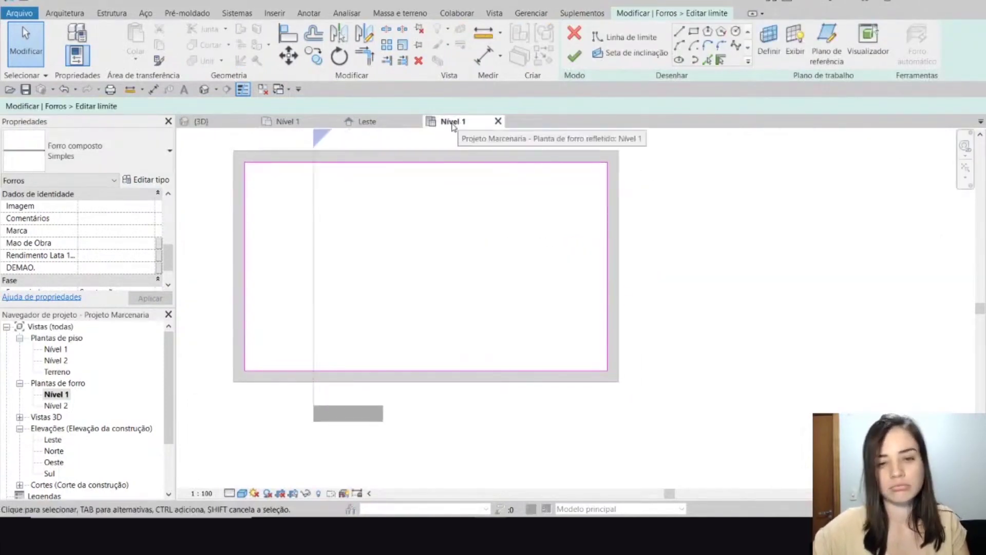
middle_drag(434, 197, 489, 211)
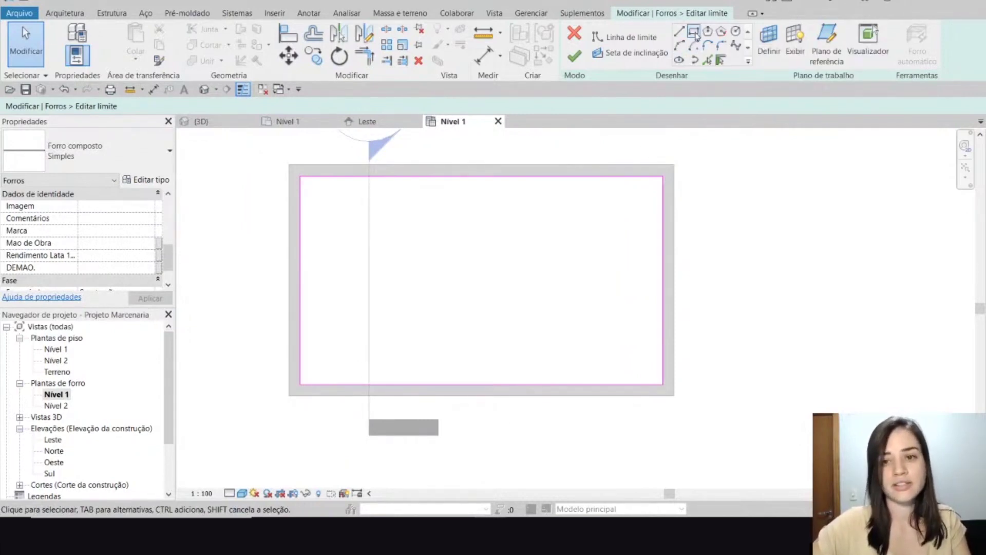
click(696, 32)
click(335, 200)
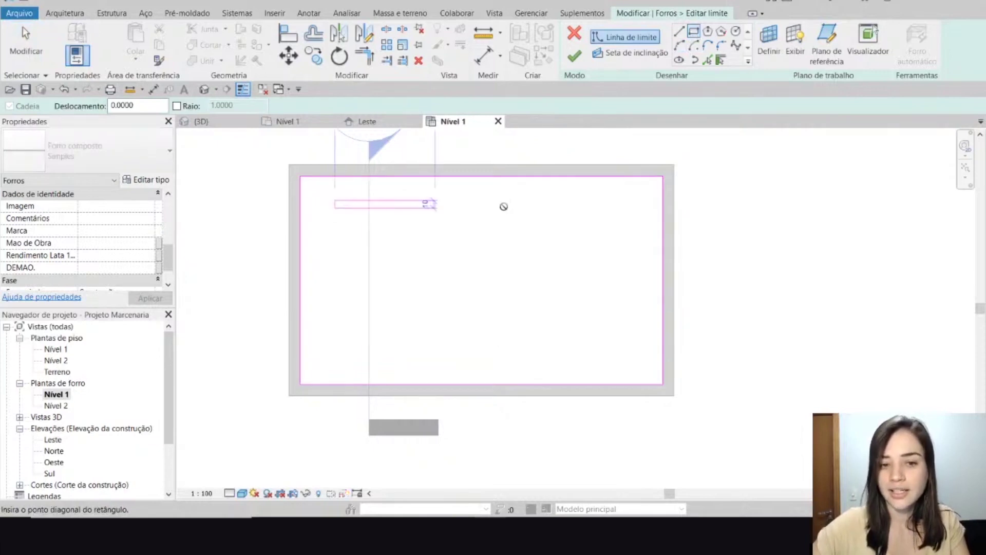
key(Escape)
key(Escape)
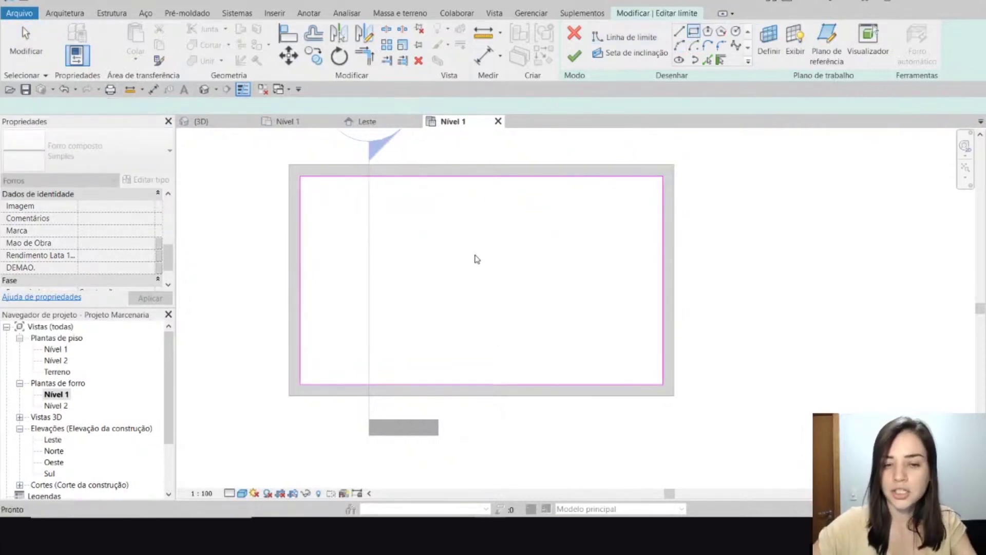
Sketch a horizontal rectangular slot about 3.90 m long and 0.20 m wide near the ceiling's upper edge
click(625, 37)
click(335, 197)
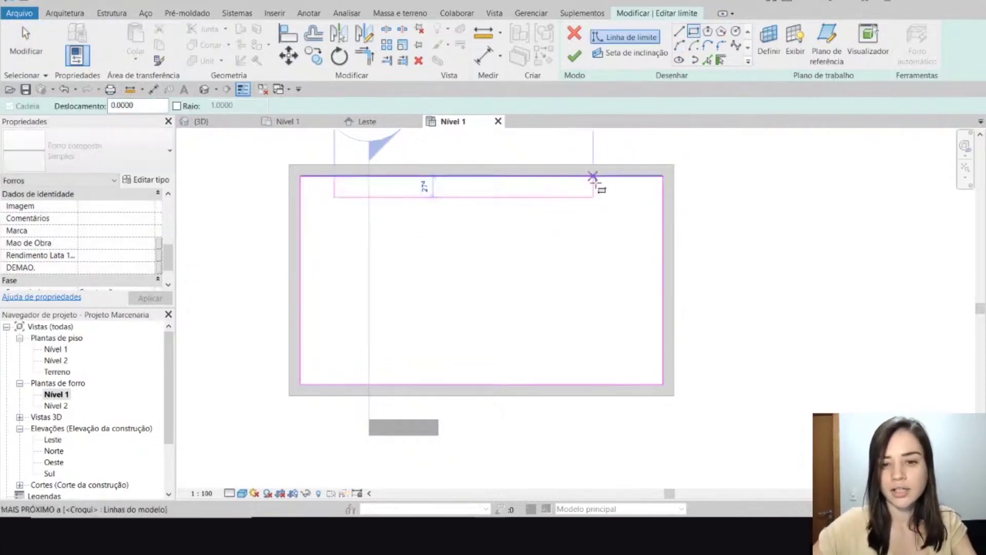
click(636, 216)
key(Escape)
key(Escape)
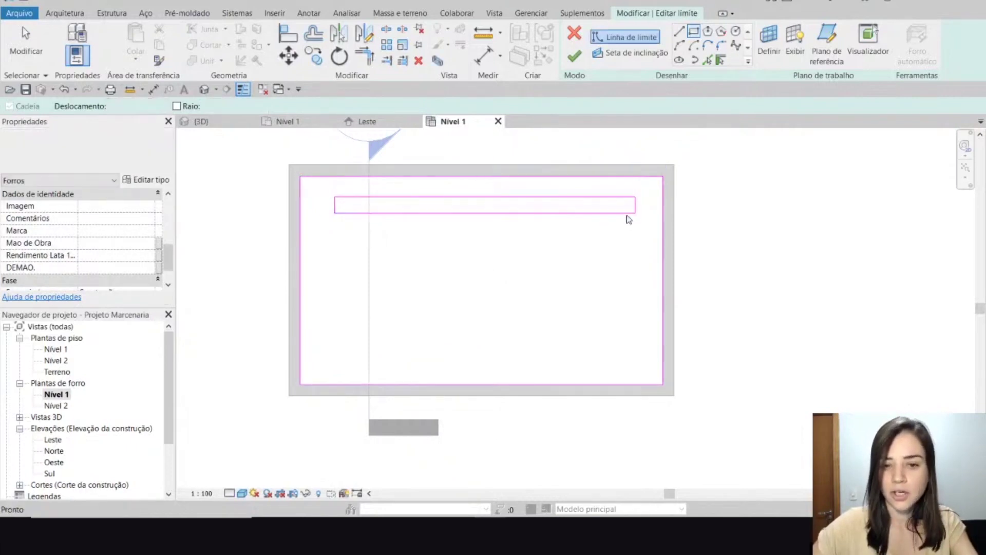
Set the rectangular slot's width to 0.10 m
click(381, 212)
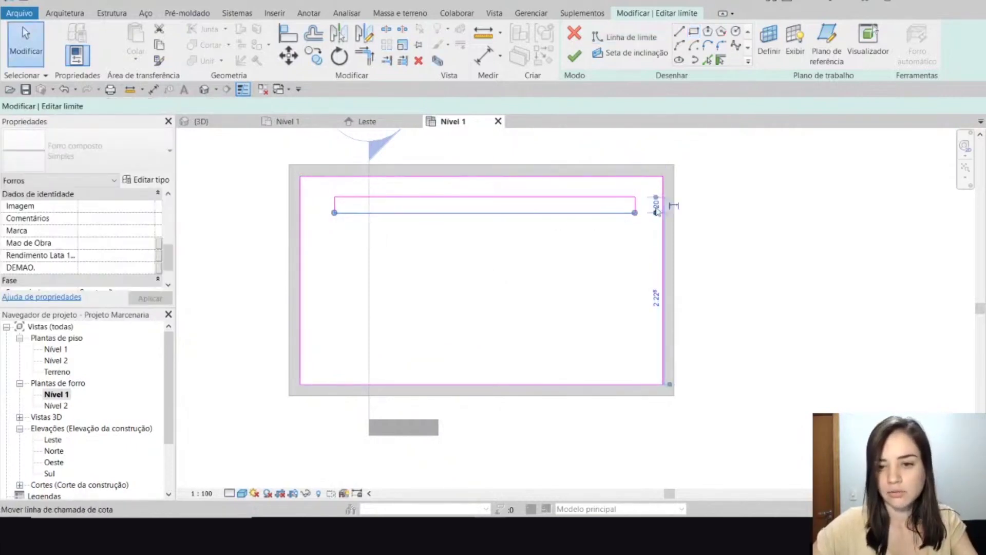
click(655, 206)
key(BackSpace)
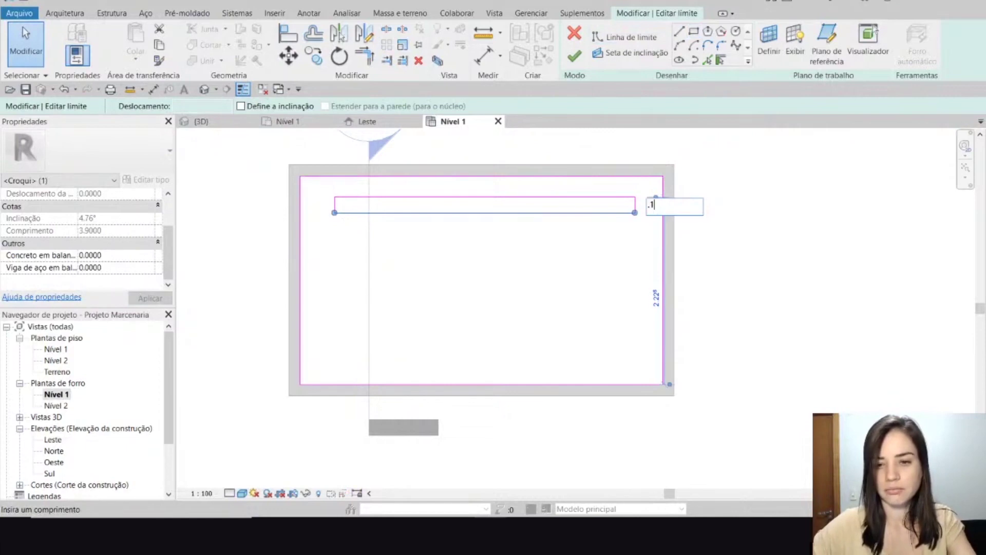
text(.1)
key(Return)
key(Escape)
Copy the slot rectangle three times straight down the ceiling plan at even spacing, using the multiple option
drag(327, 194, 631, 227)
key(m)
key(v)
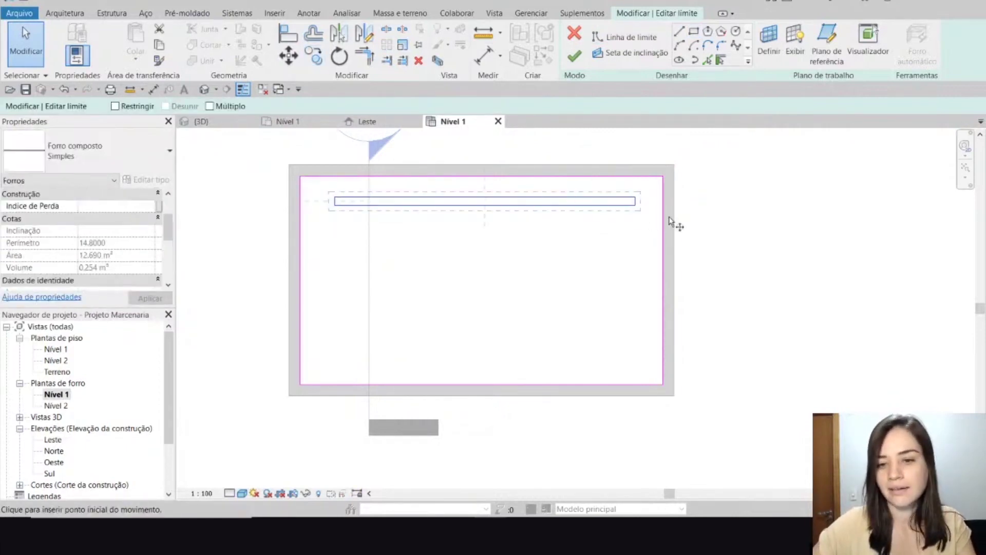
key(c)
key(o)
click(635, 198)
click(210, 105)
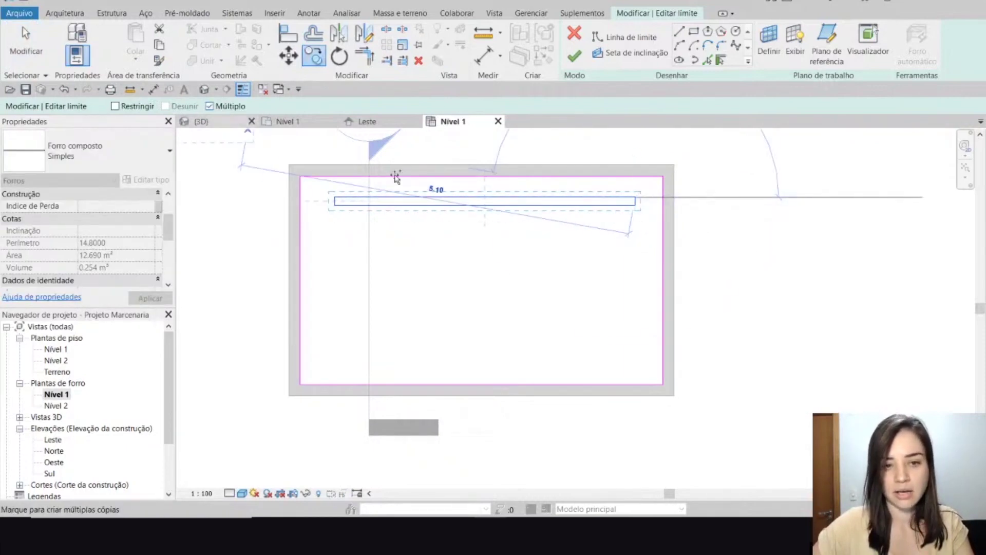
click(635, 264)
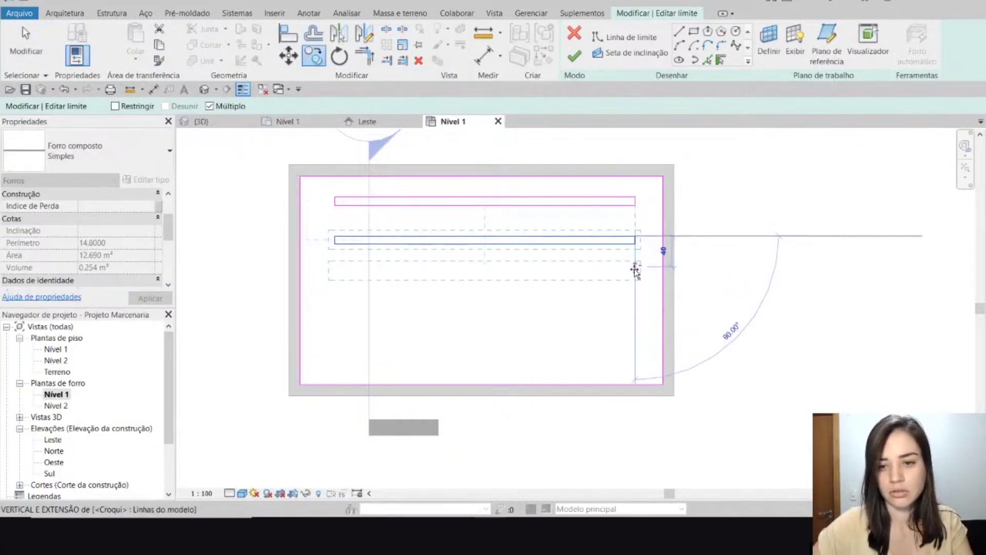
click(635, 277)
click(635, 315)
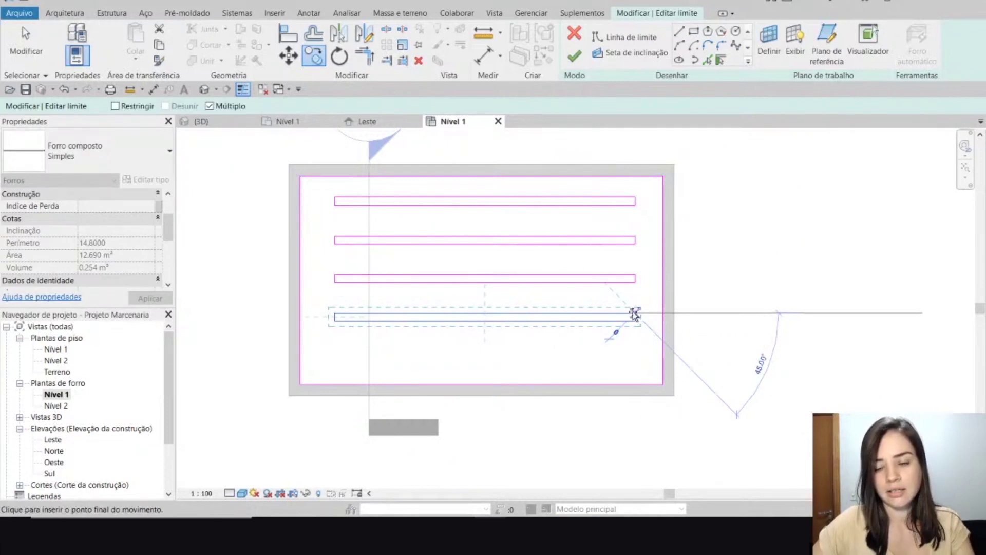
key(Escape)
key(Escape)
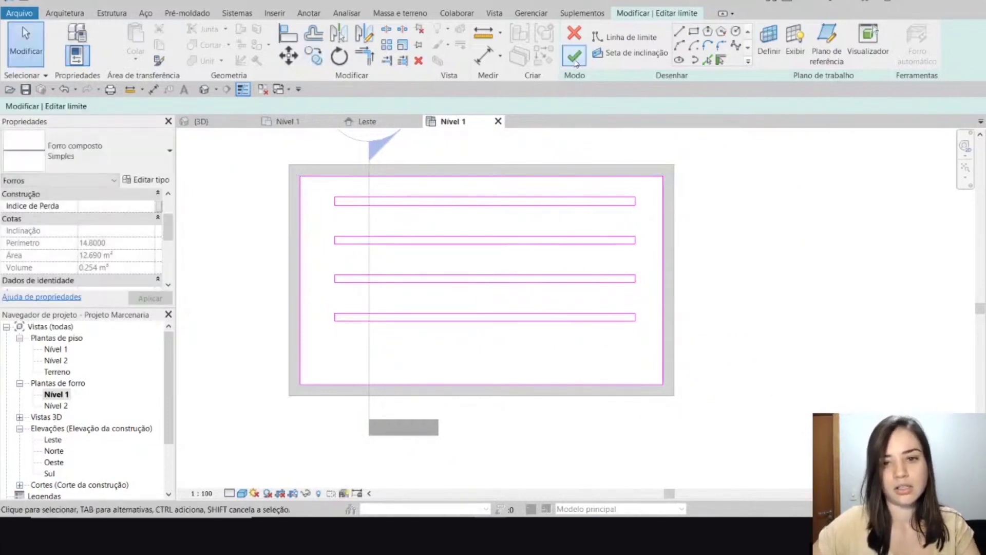
Finish the ceiling's boundary edit and examine the four slots in the 3D view
click(574, 55)
click(201, 121)
click(678, 299)
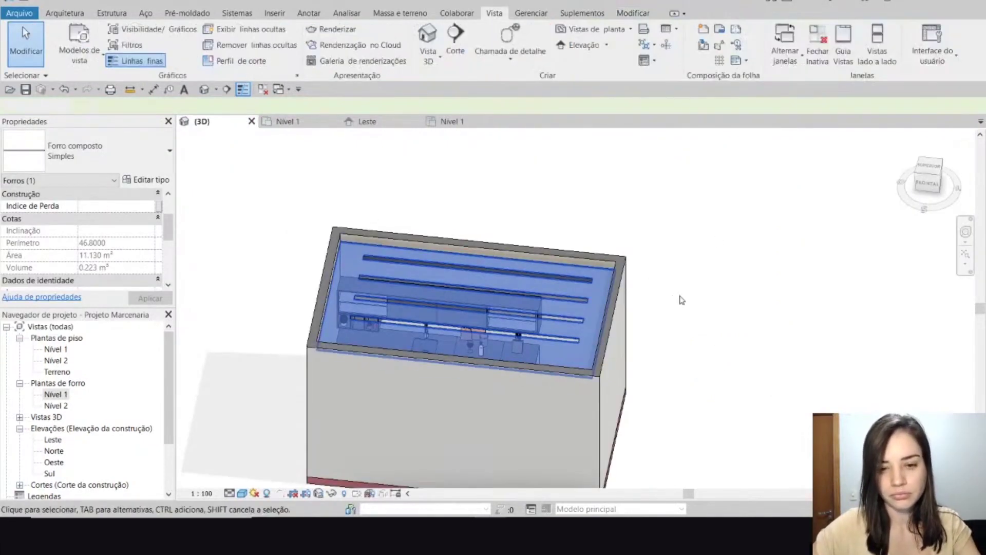
shift+middle_drag(721, 353, 662, 262)
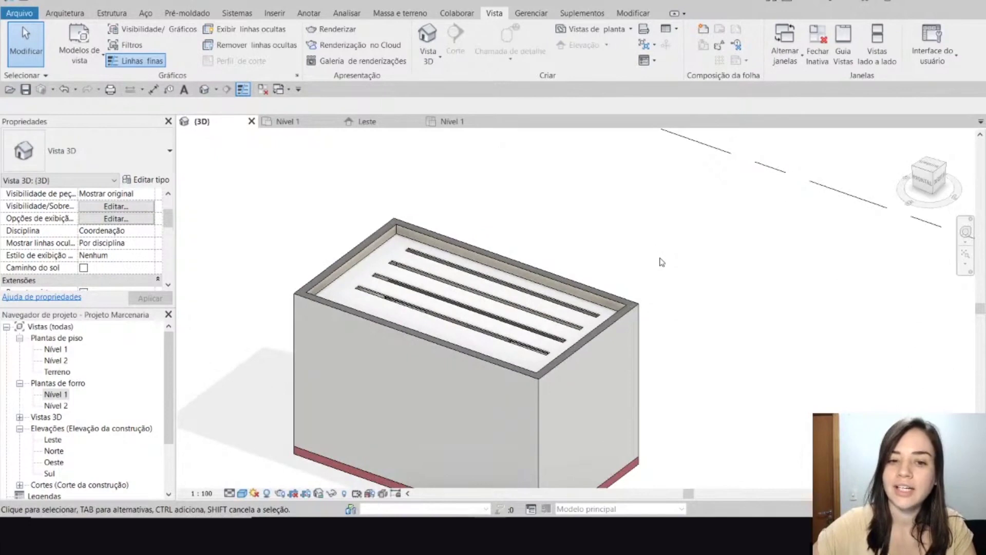
click(452, 294)
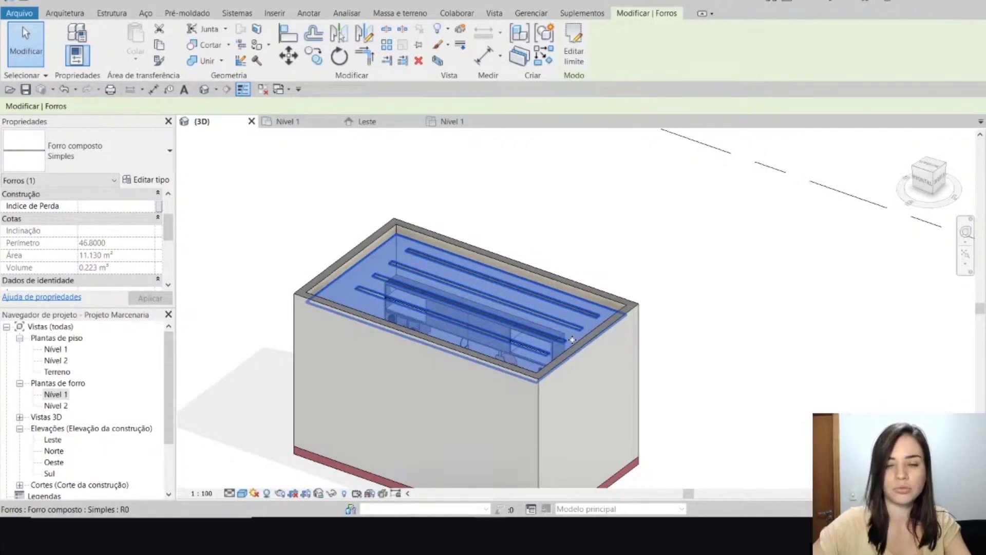
click(603, 218)
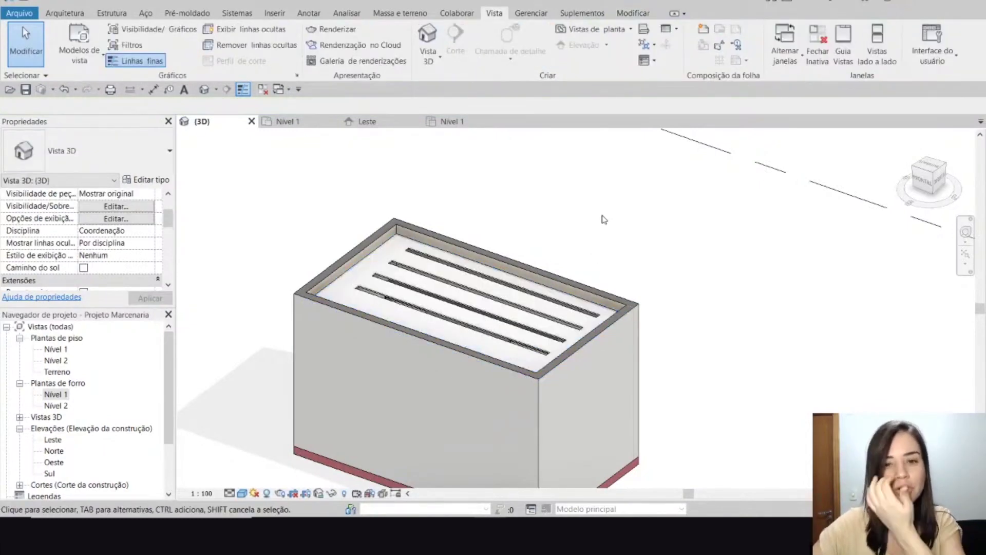
Delete all four slot rectangles from the ceiling's boundary in the Nível 1 ceiling plan and finish the edit
click(450, 121)
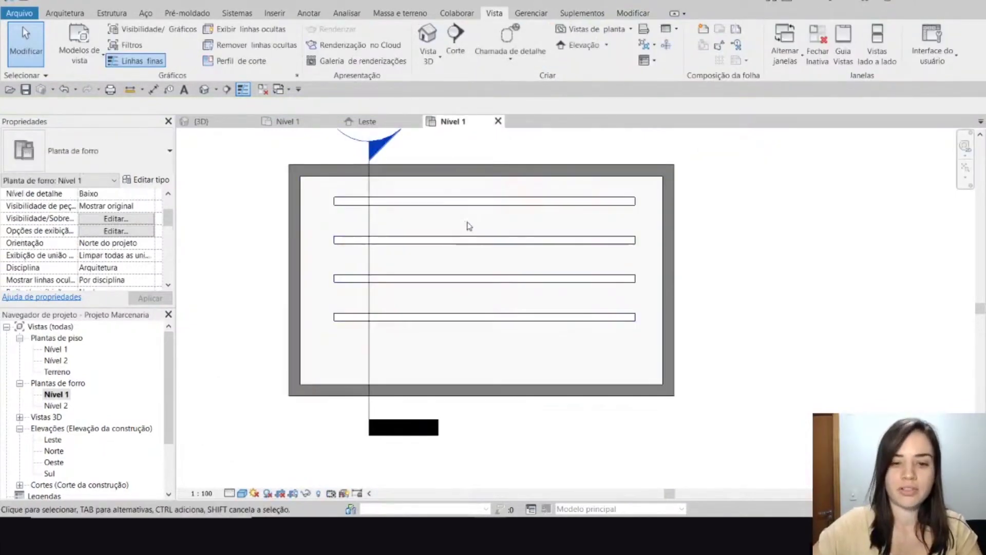
click(468, 226)
click(576, 41)
mouse_move(651, 342)
mouse_down()
mouse_move(359, 202)
mouse_move(331, 199)
mouse_up()
key(Delete)
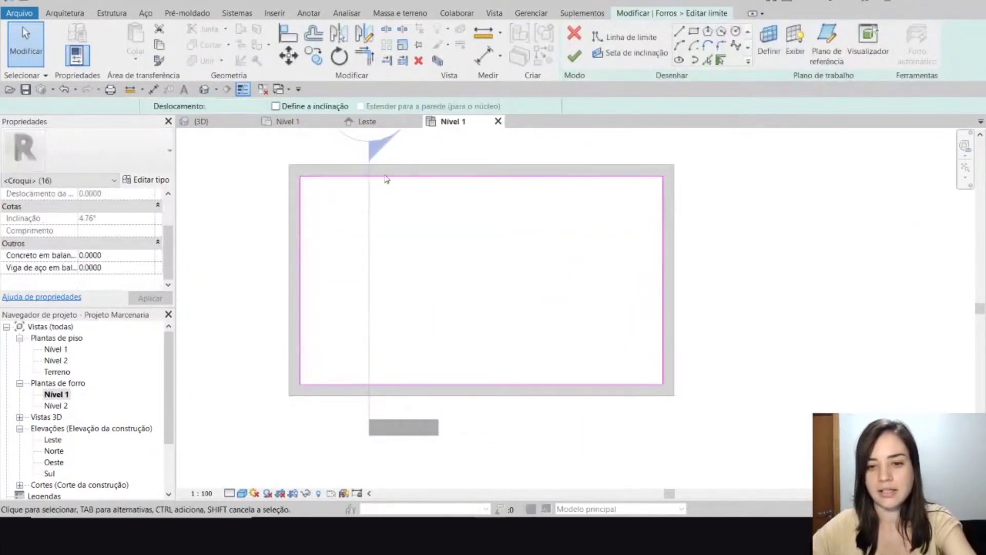
click(574, 55)
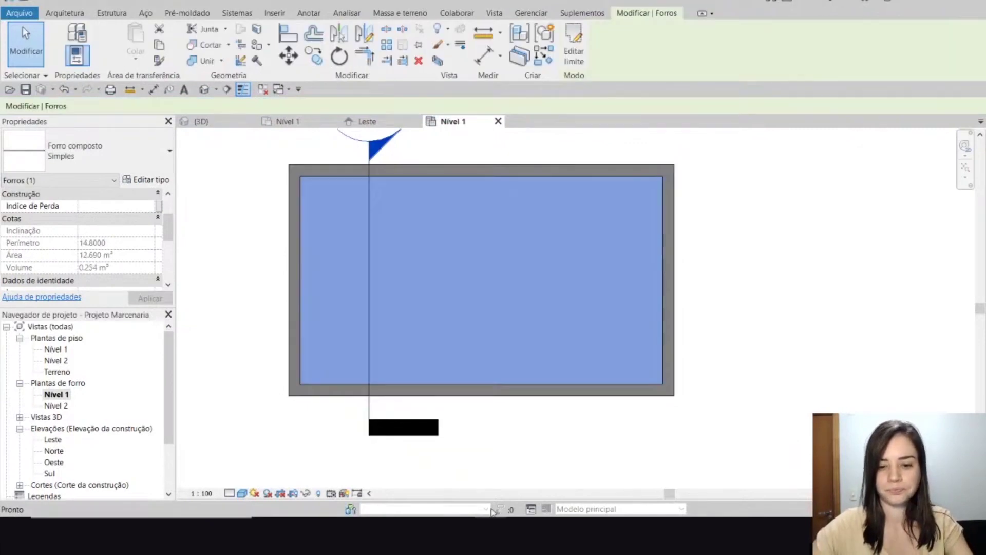
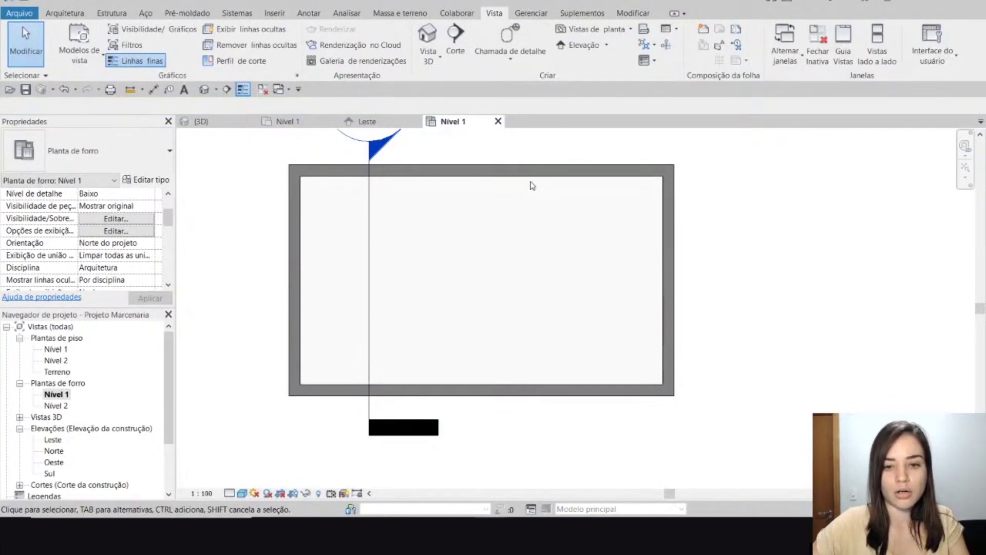
Copy the room's ceiling to a spot behind the room in the 3D view, and delete that copy
click(201, 121)
click(430, 253)
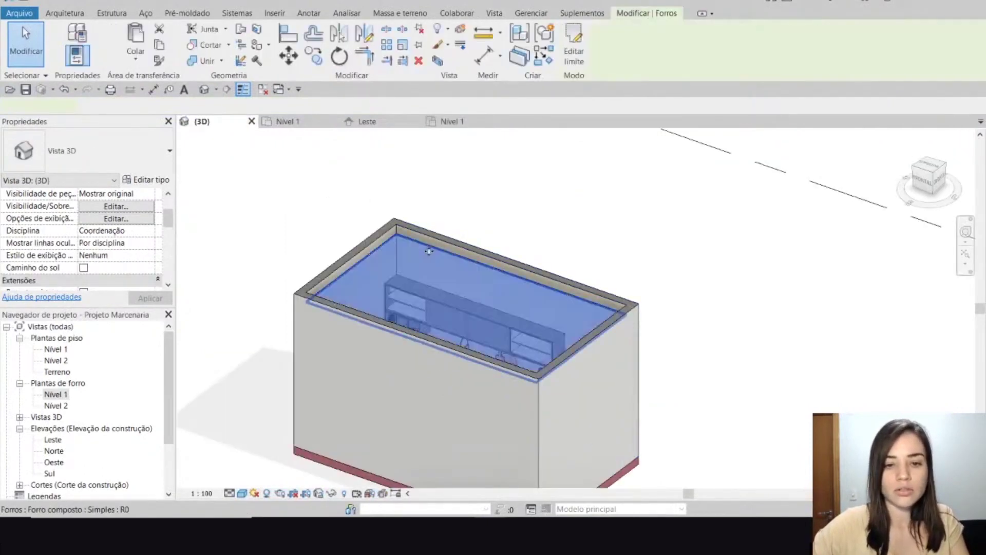
middle_drag(257, 271, 271, 280)
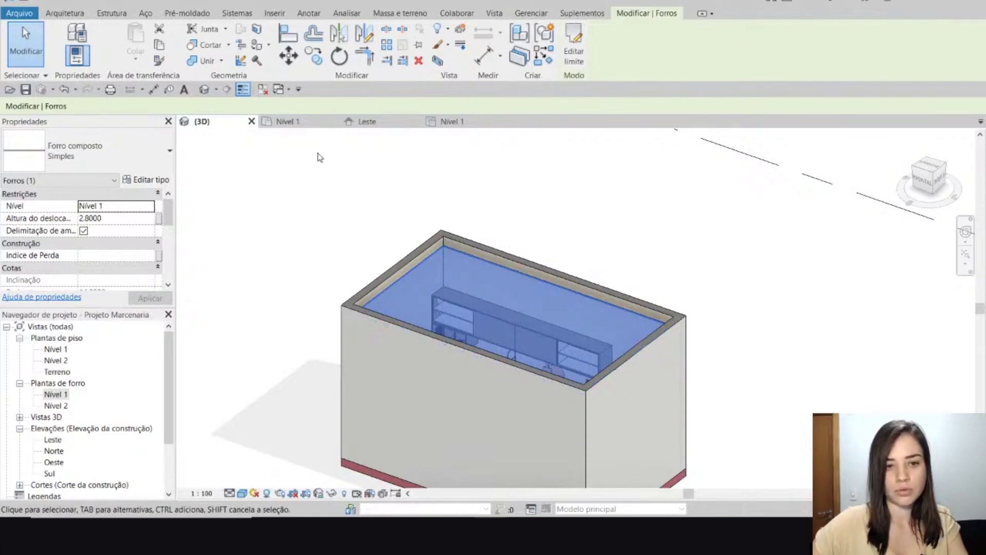
click(289, 55)
click(602, 261)
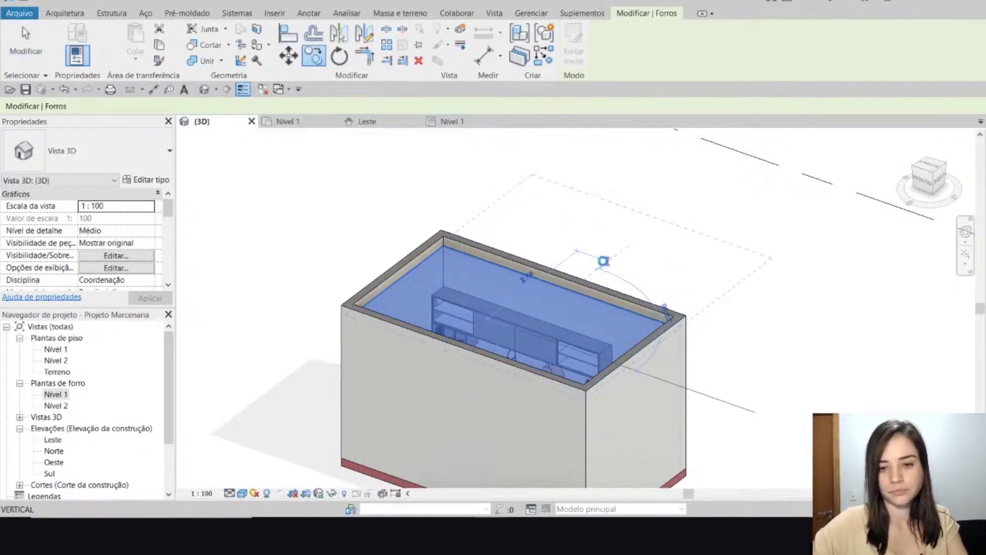
click(682, 265)
key(Escape)
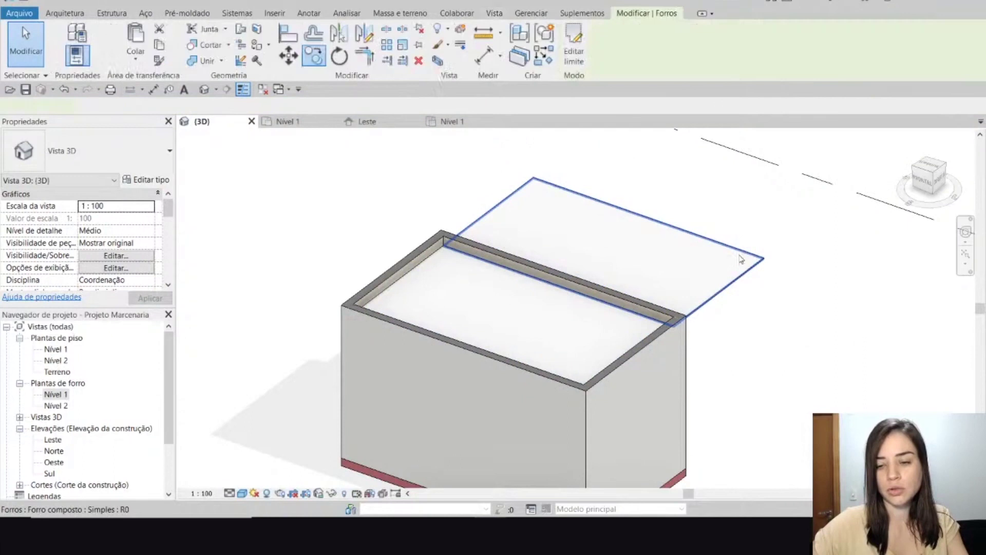
click(725, 262)
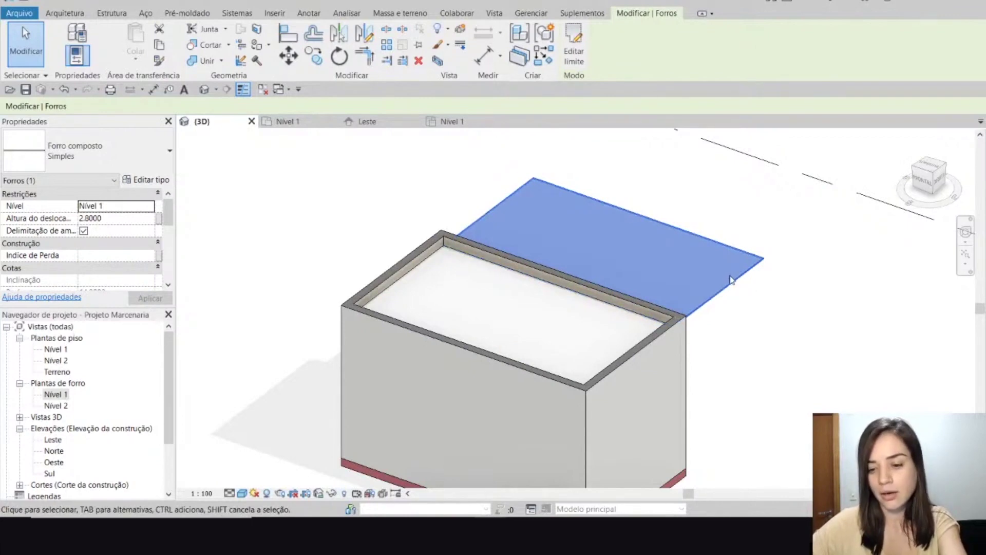
key(Delete)
Examine the type parameters and instance properties of the room's ceiling without changing them
click(424, 272)
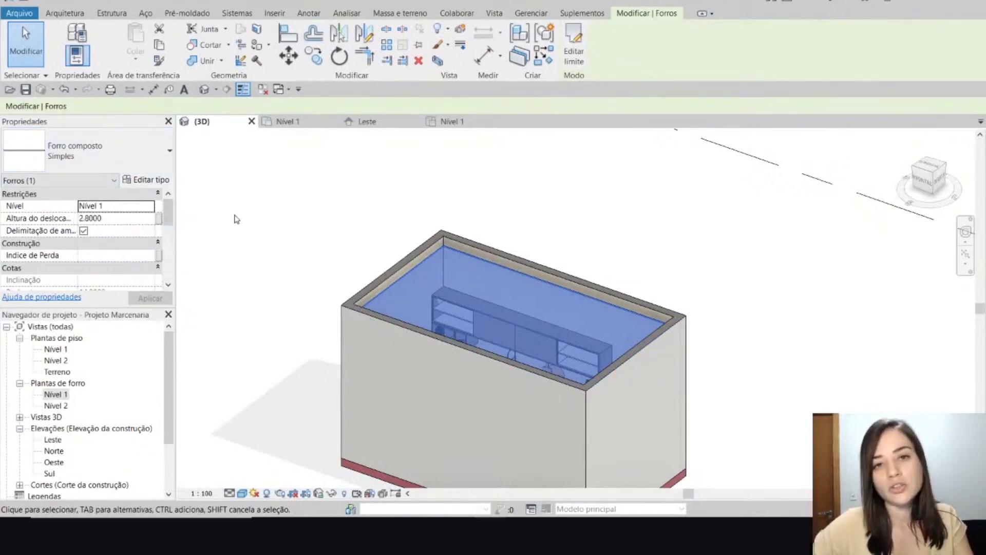
click(146, 181)
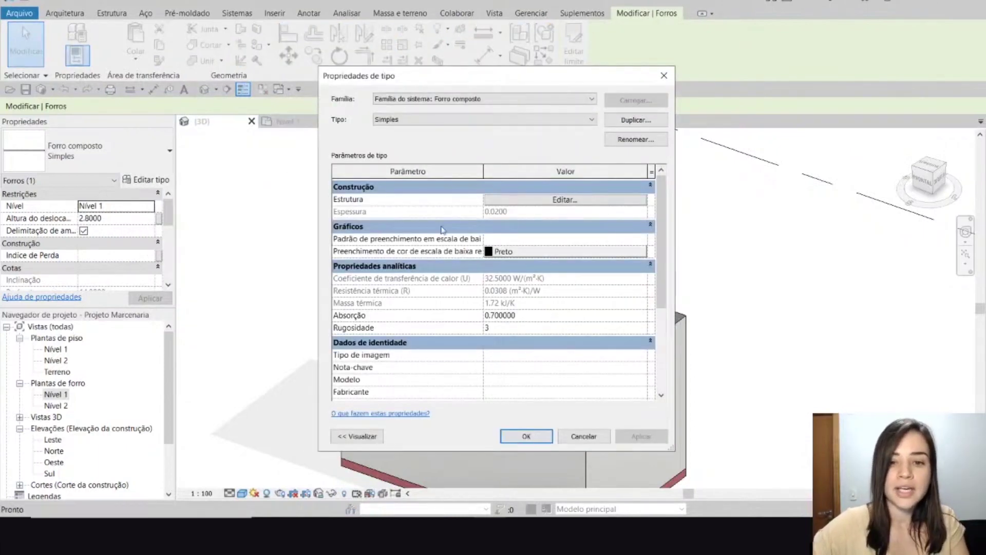
scroll(507, 277, down, 4)
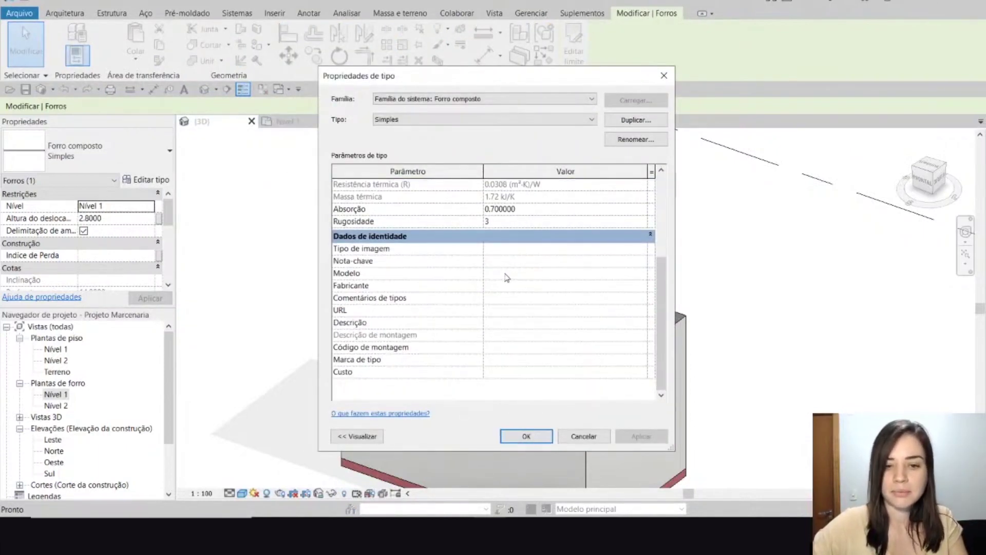
scroll(507, 279, up, 4)
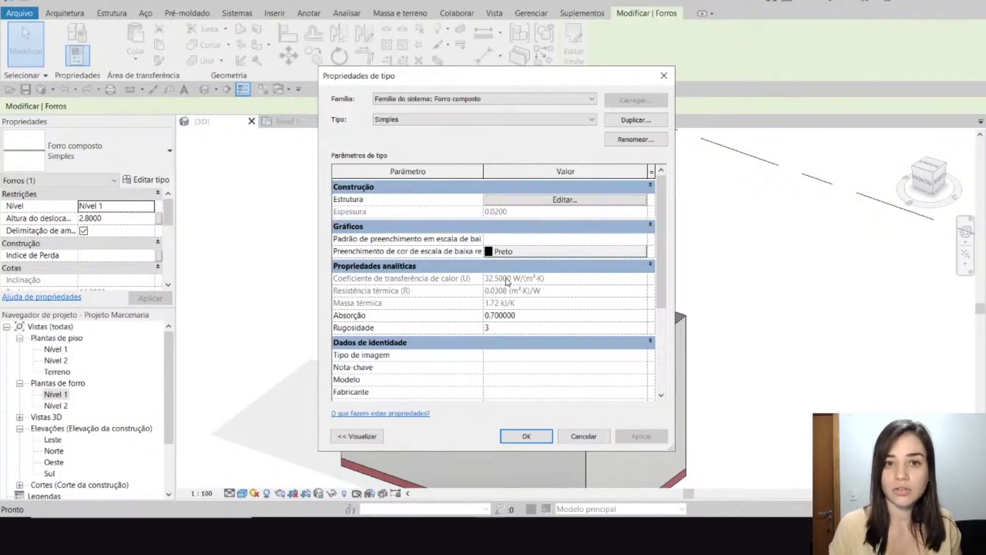
click(578, 436)
scroll(94, 234, down, 5)
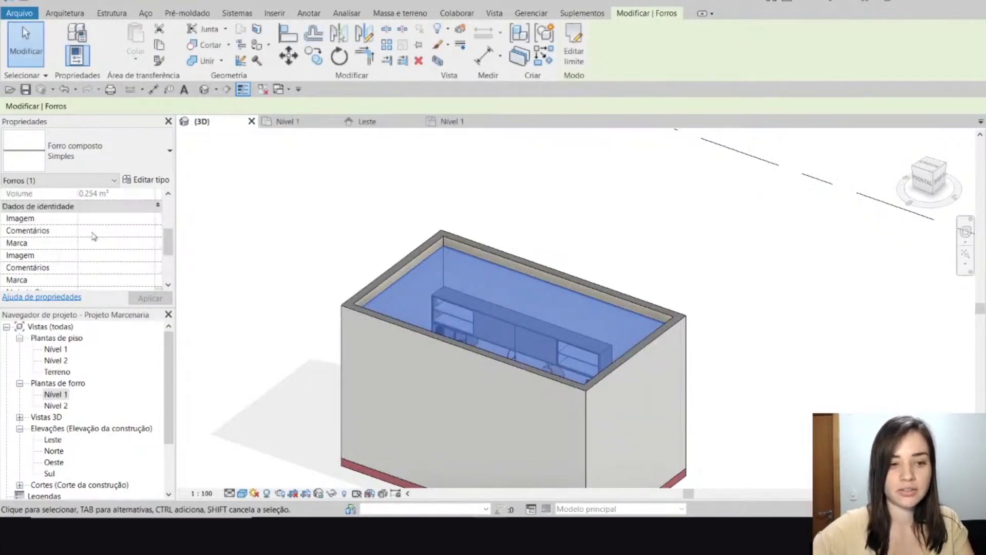
scroll(89, 256, up, 5)
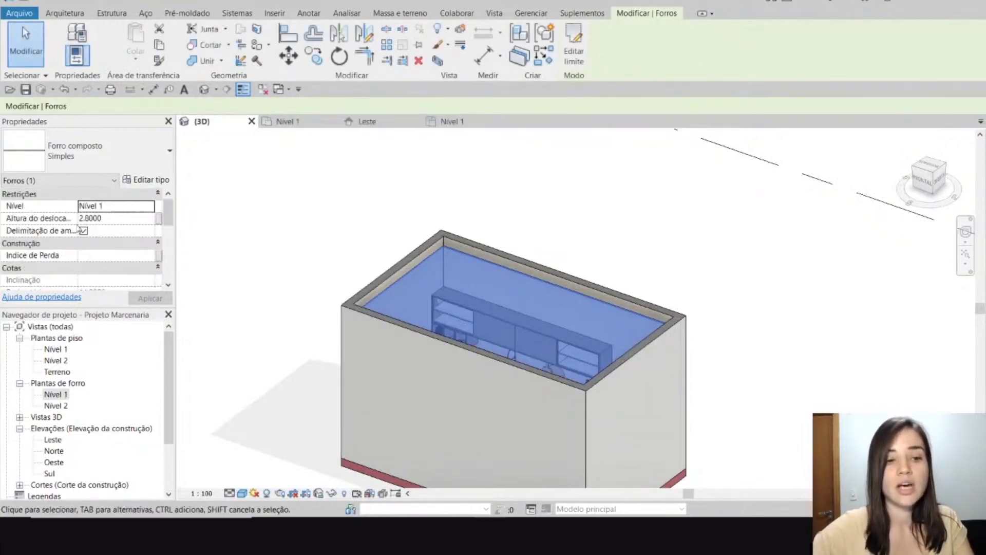
Copy the room's ceiling in the 3D view and move the copy clear of the walls, behind the room
click(314, 56)
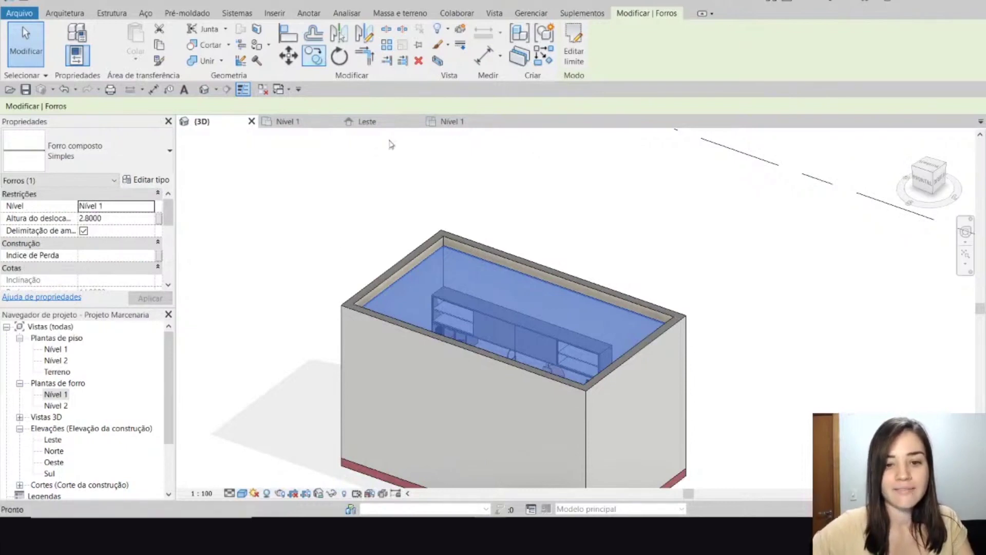
click(519, 287)
click(589, 252)
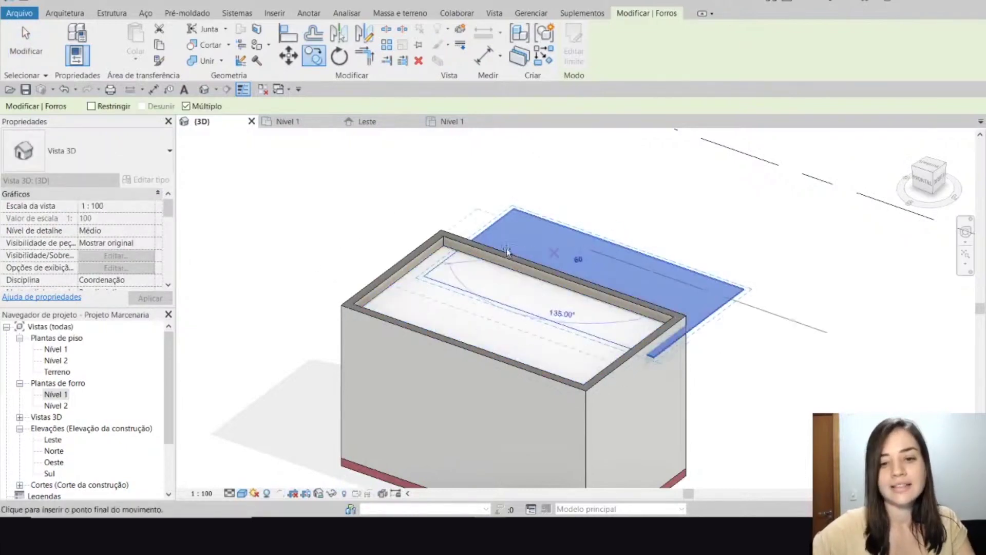
key(Escape)
key(Escape)
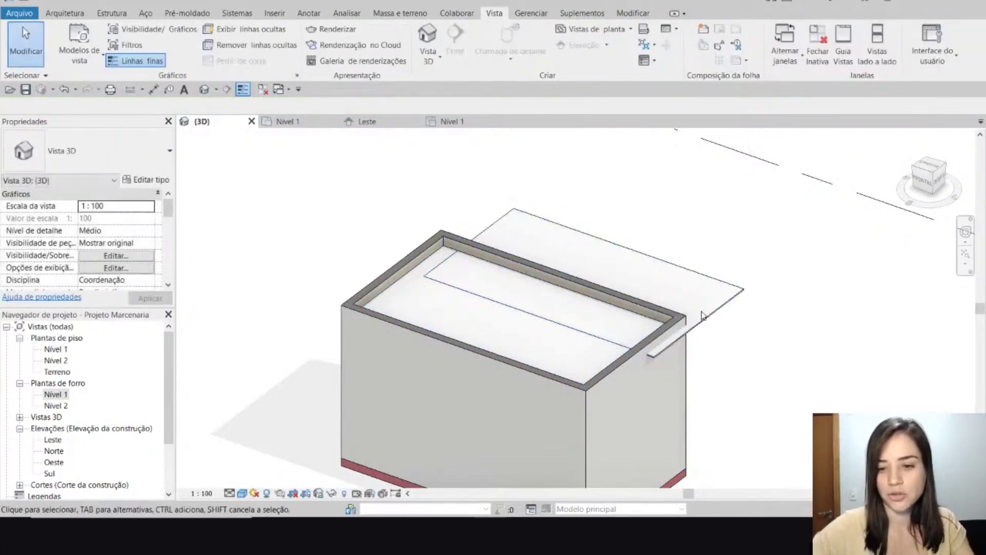
click(709, 317)
drag(712, 313, 794, 275)
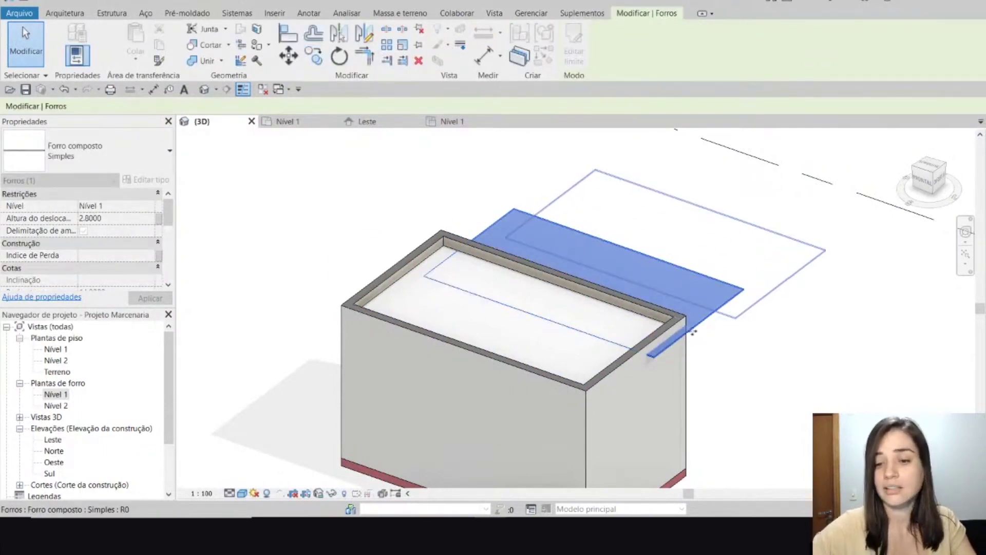
Try a height offset of 4 m on the room's original ceiling and undo it
click(525, 278)
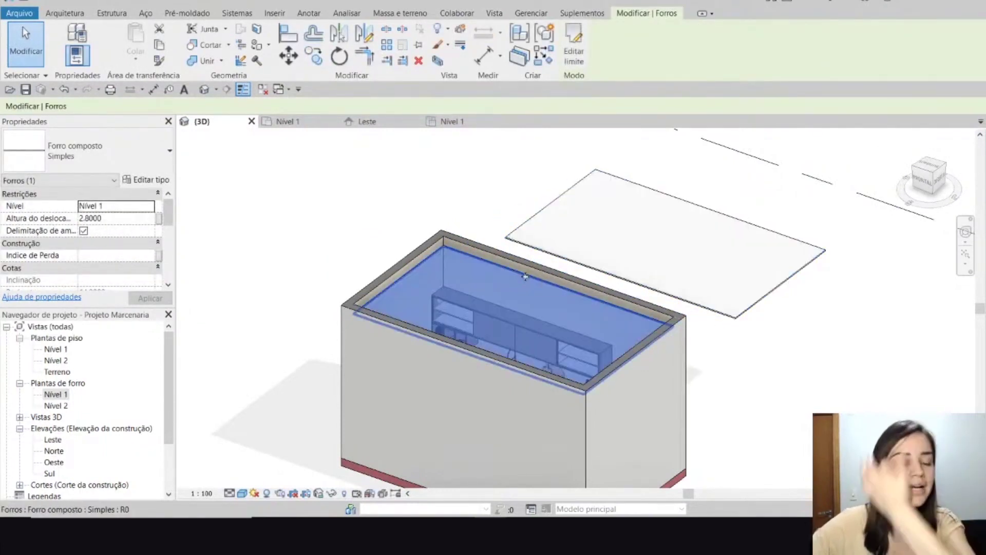
click(126, 219)
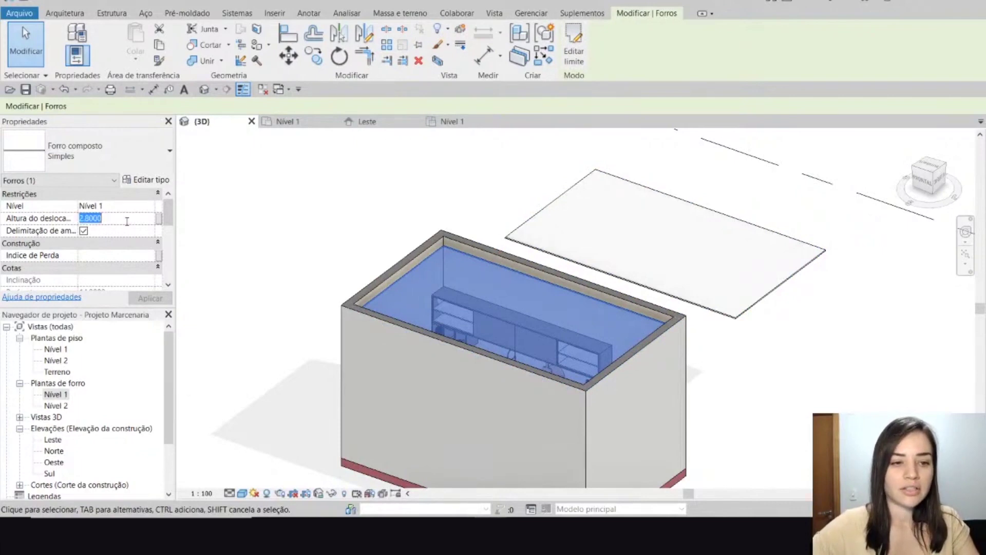
text(4)
key(Return)
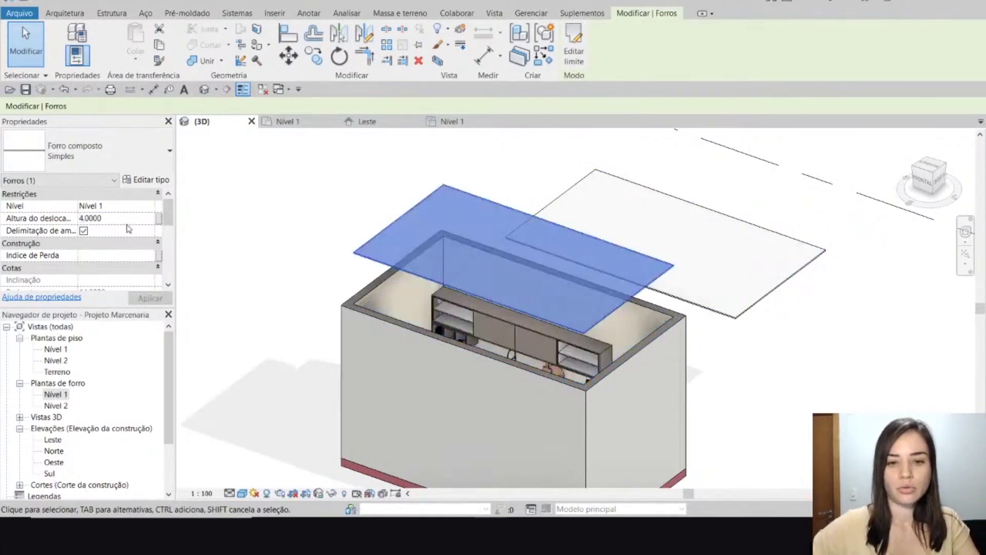
click(748, 311)
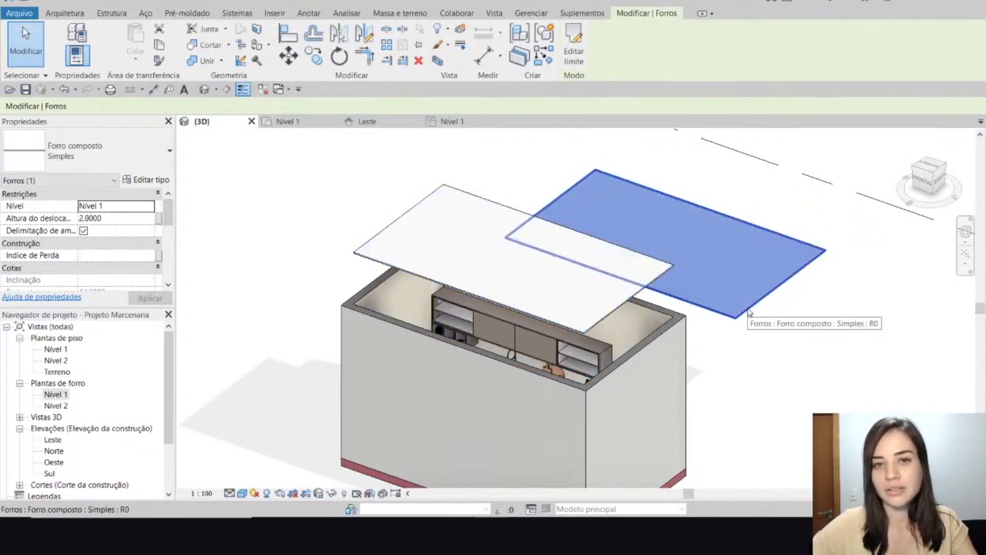
click(64, 88)
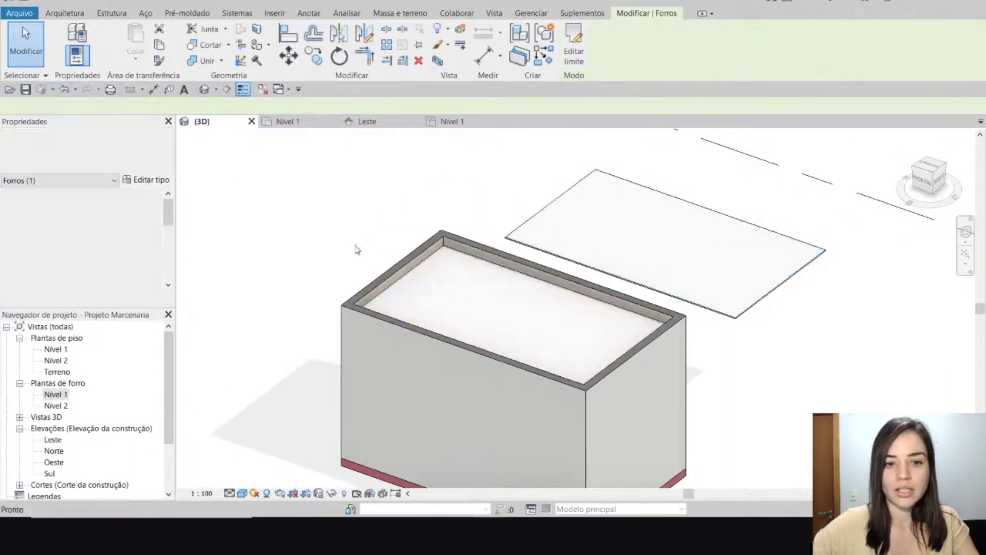
Open the layer structure of the room ceiling's Simples type for editing
click(409, 286)
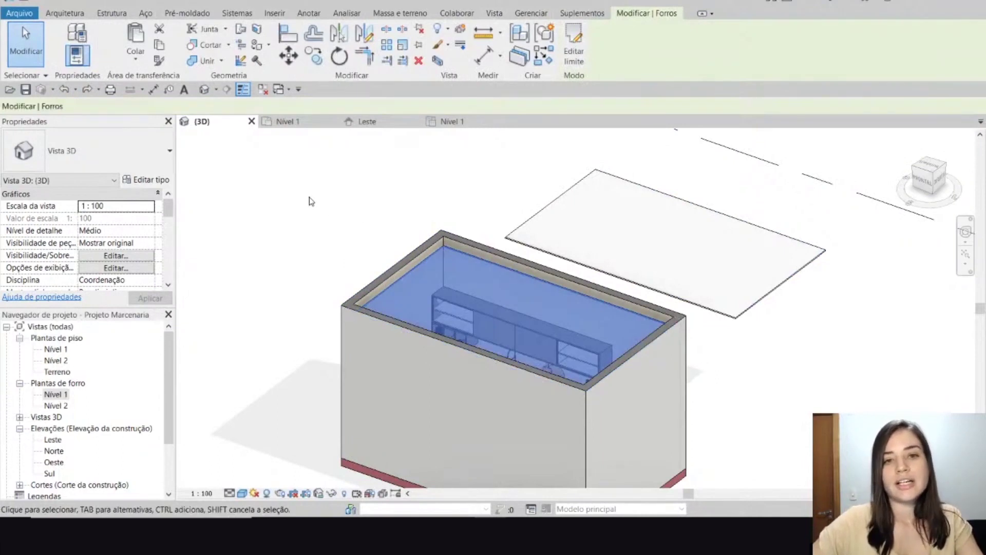
click(418, 273)
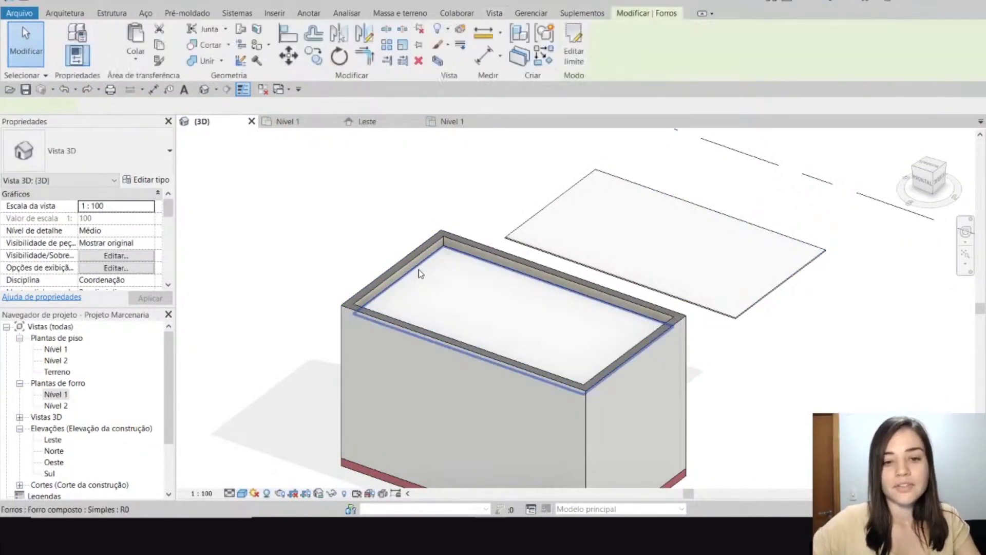
middle_drag(414, 268, 375, 268)
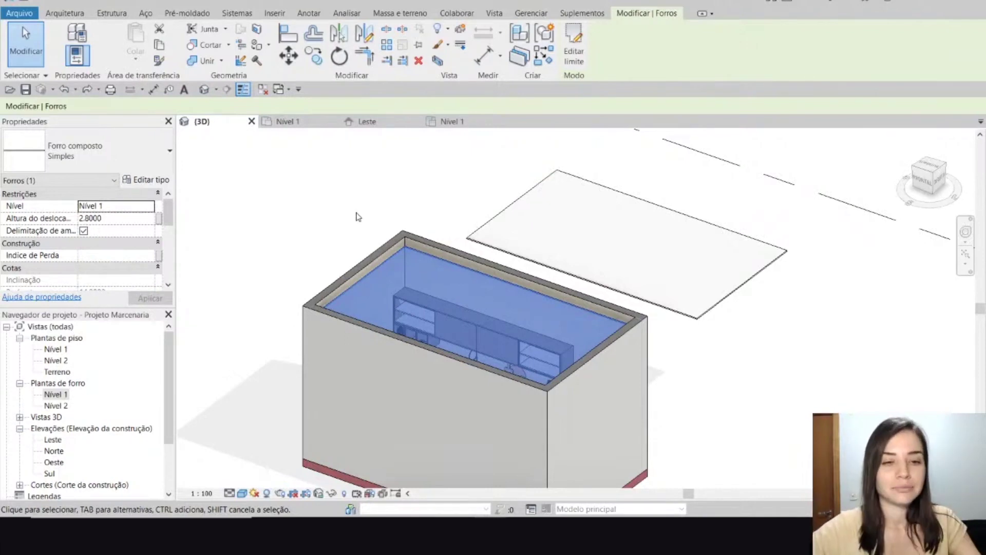
click(145, 184)
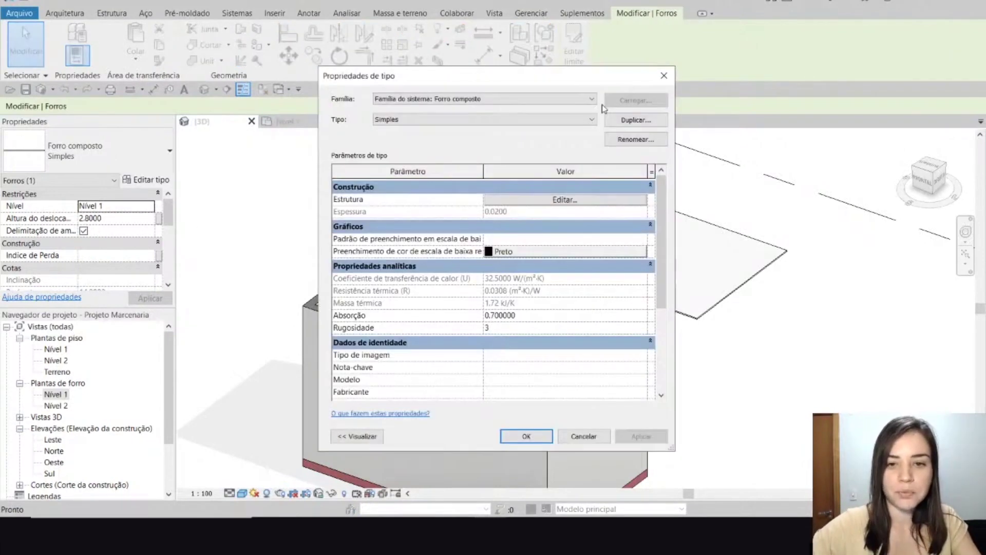
drag(326, 65, 63, 46)
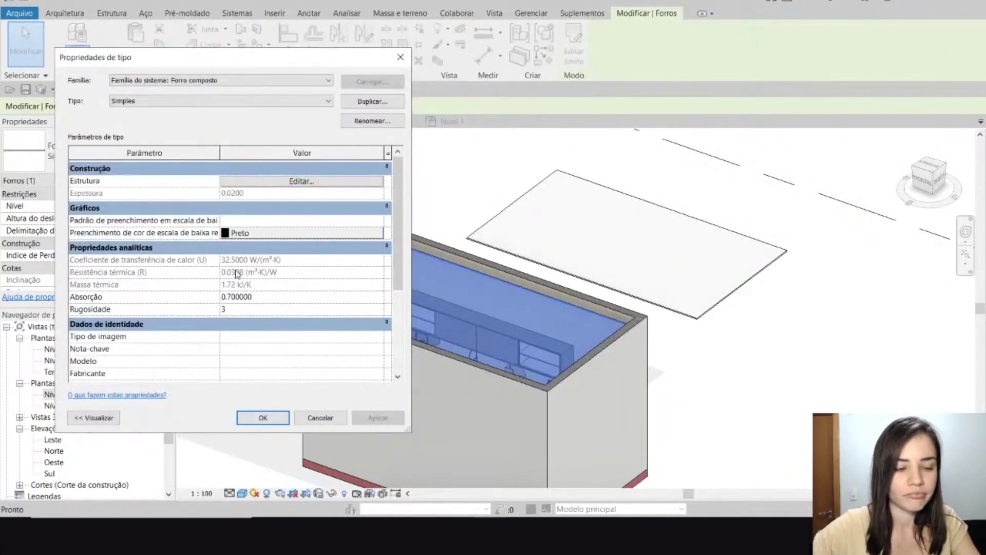
scroll(253, 220, down, 4)
scroll(253, 221, up, 4)
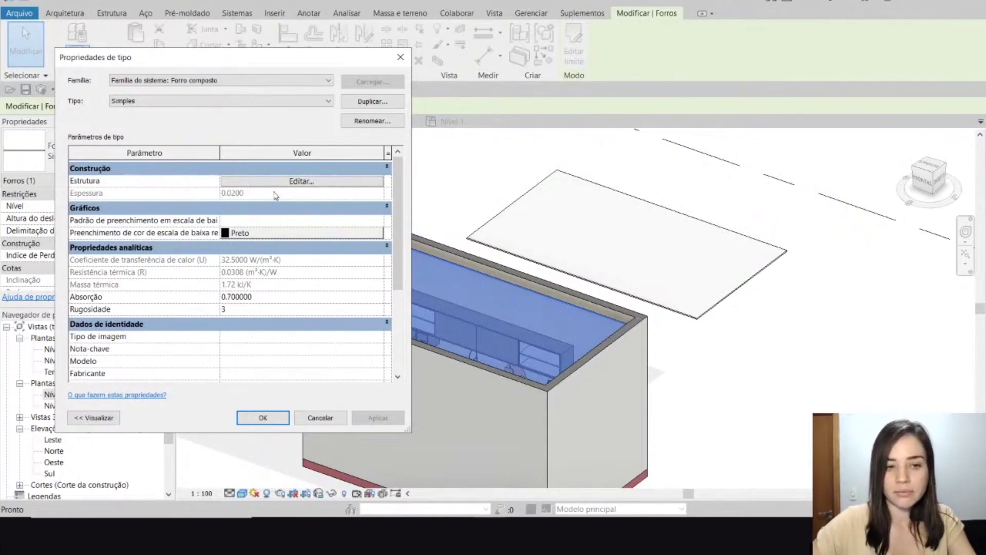
click(296, 182)
Examine the material and thickness of the structure layer in the ceiling type's assembly
click(178, 178)
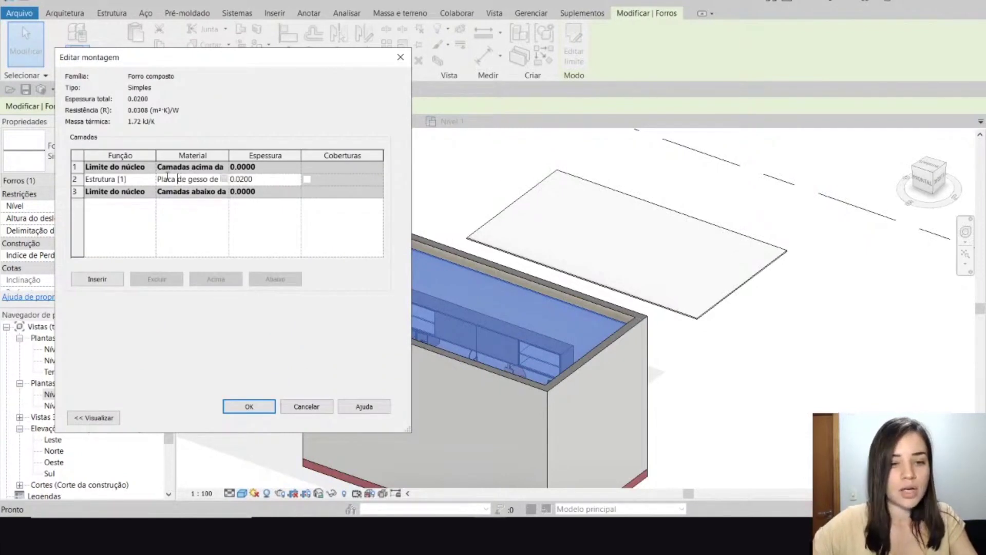
drag(163, 177, 229, 183)
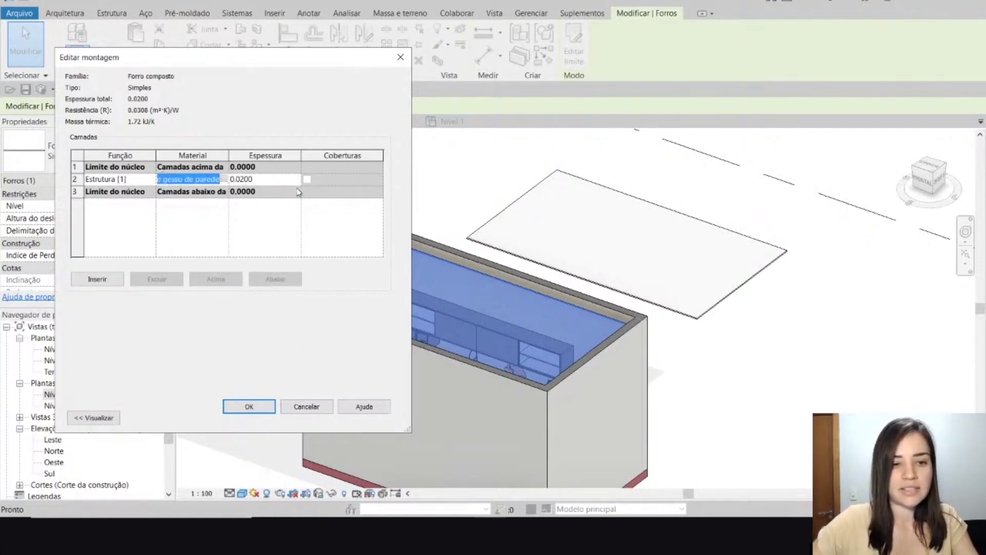
click(237, 181)
click(239, 179)
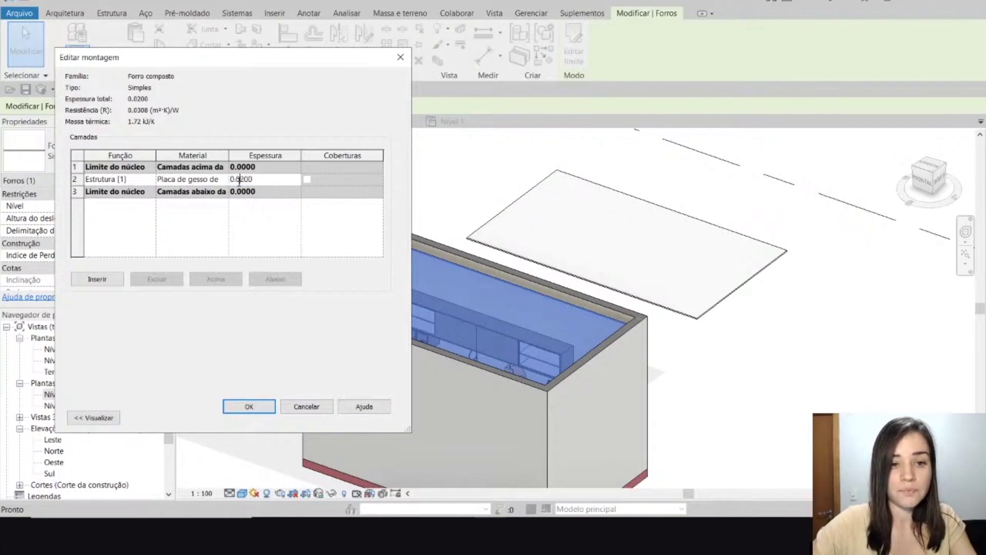
drag(239, 181, 260, 187)
click(278, 187)
click(276, 178)
click(278, 178)
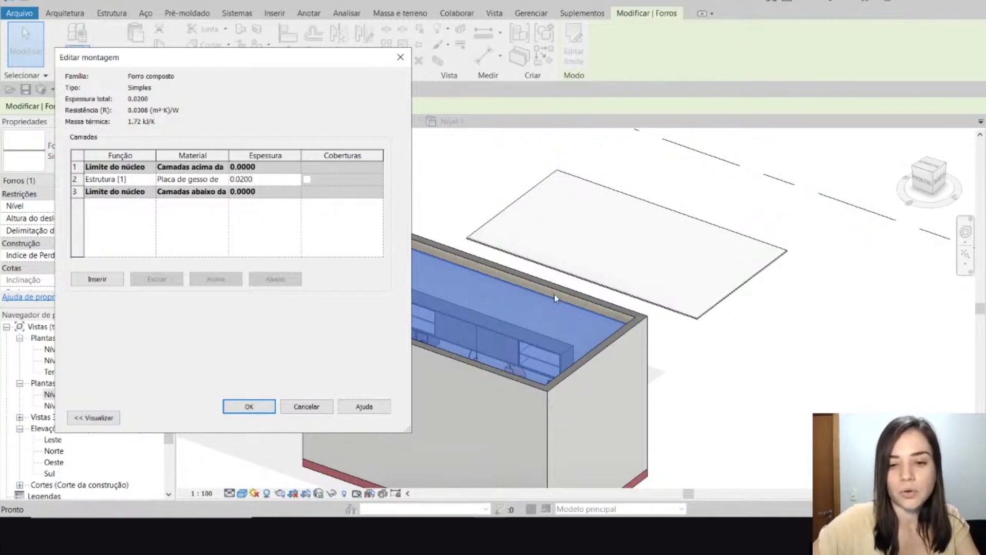
Set the structure layer's thickness to 0.2 m in the Simples ceiling type and apply it to both ceilings
drag(239, 180, 262, 182)
key(BackSpace)
key(BackSpace)
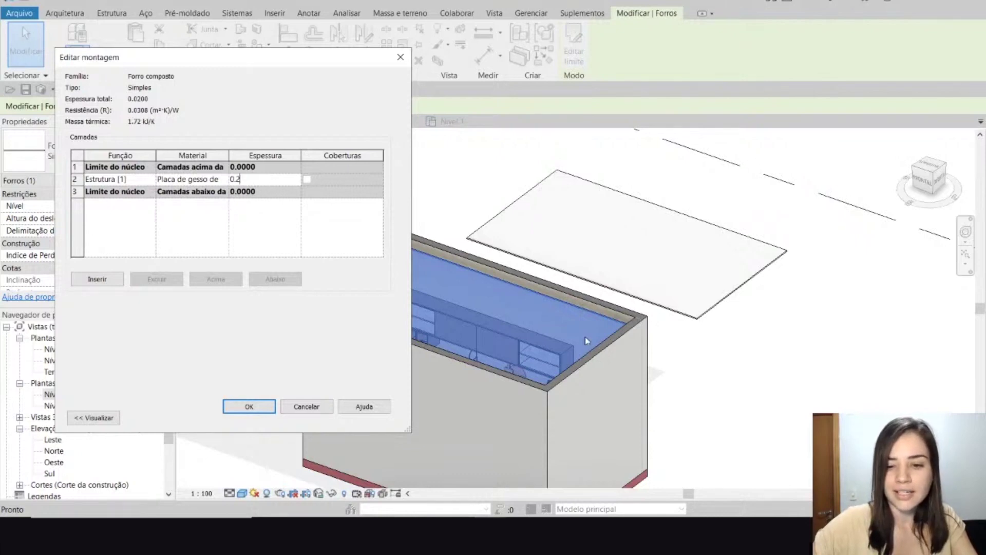
key(Return)
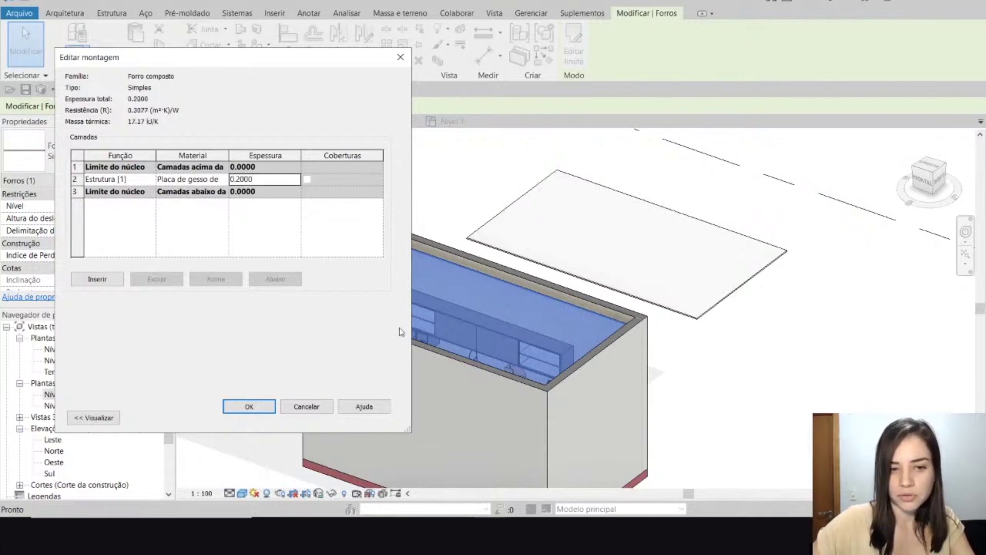
click(250, 406)
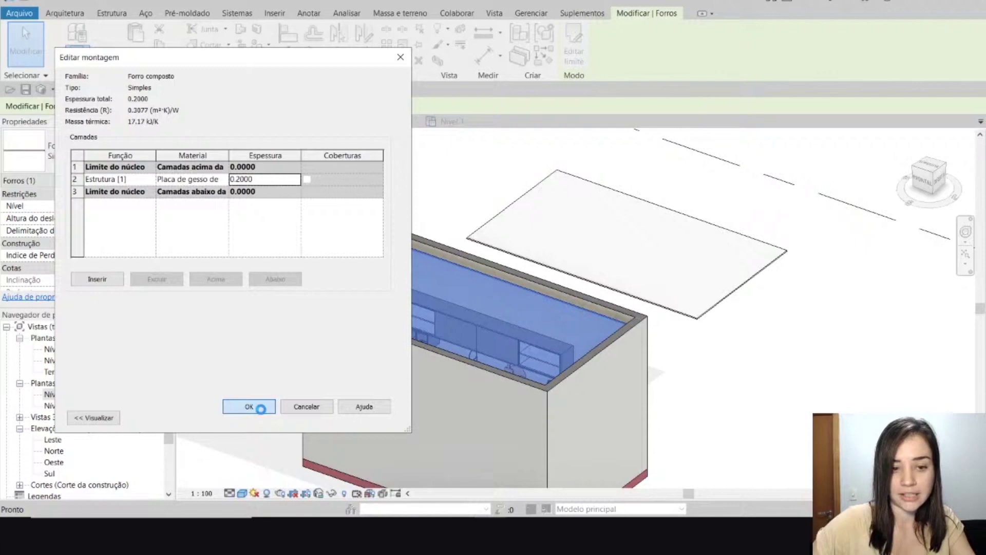
click(261, 413)
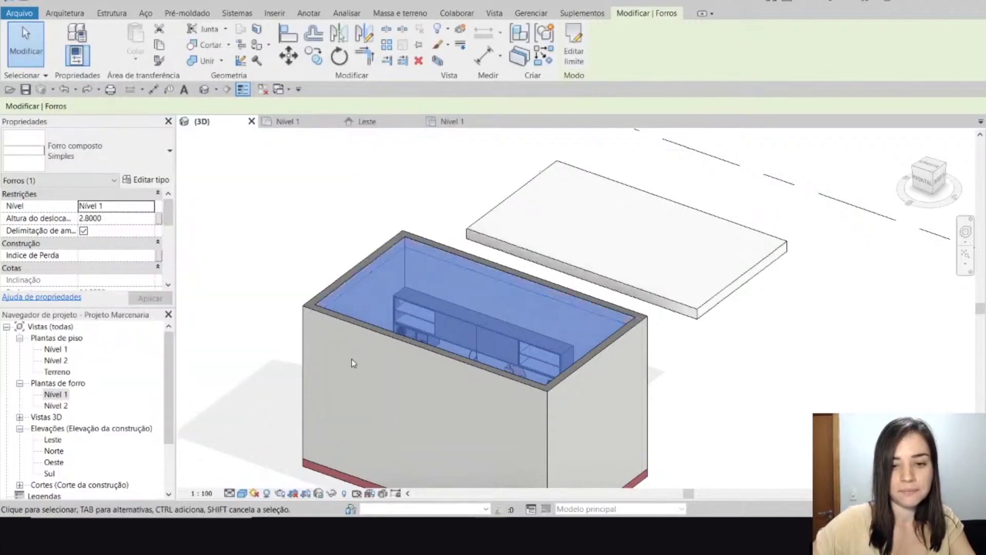
click(512, 243)
click(404, 194)
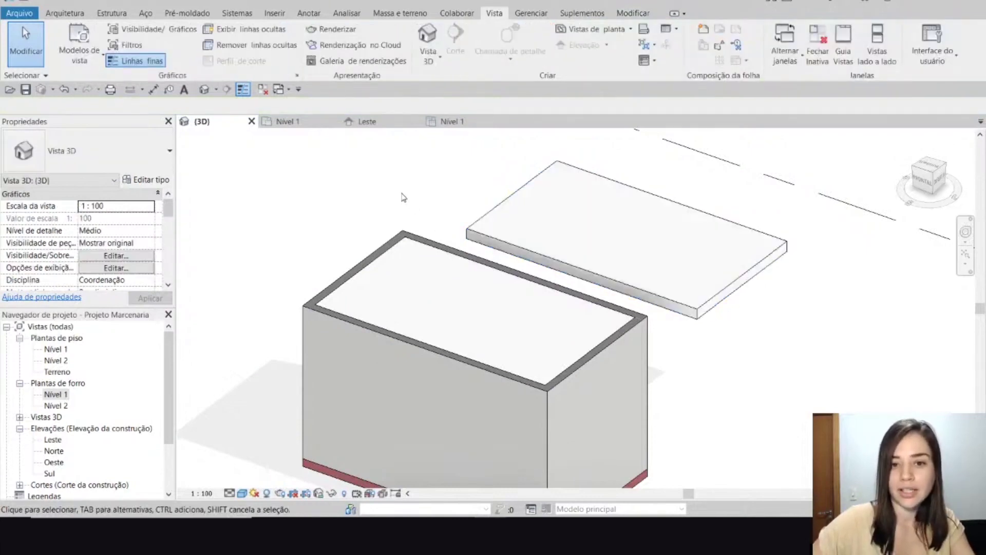
Undo the 0.2 m thickness change on the Simples ceiling type and check the detached ceiling's type properties without changing them
click(477, 217)
click(435, 198)
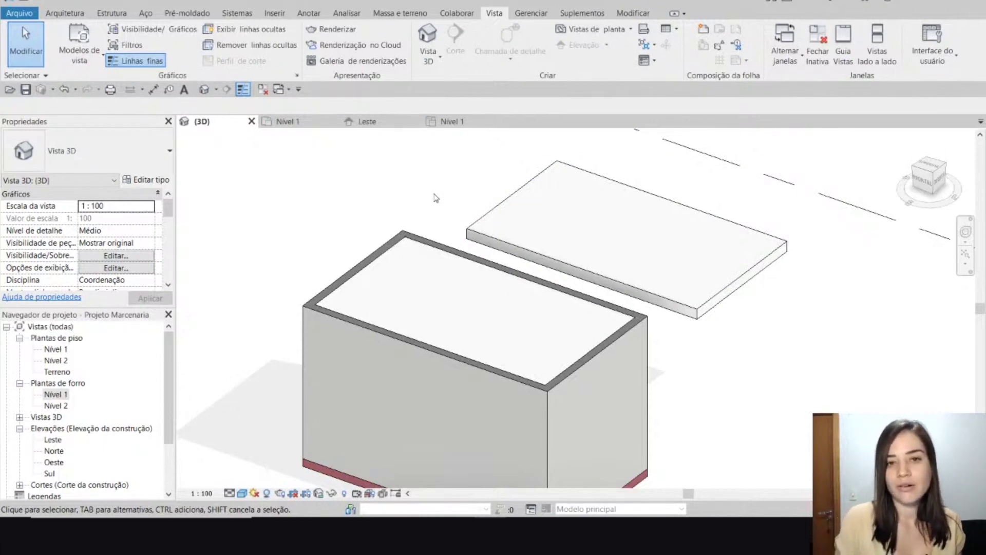
click(485, 237)
click(65, 90)
click(491, 242)
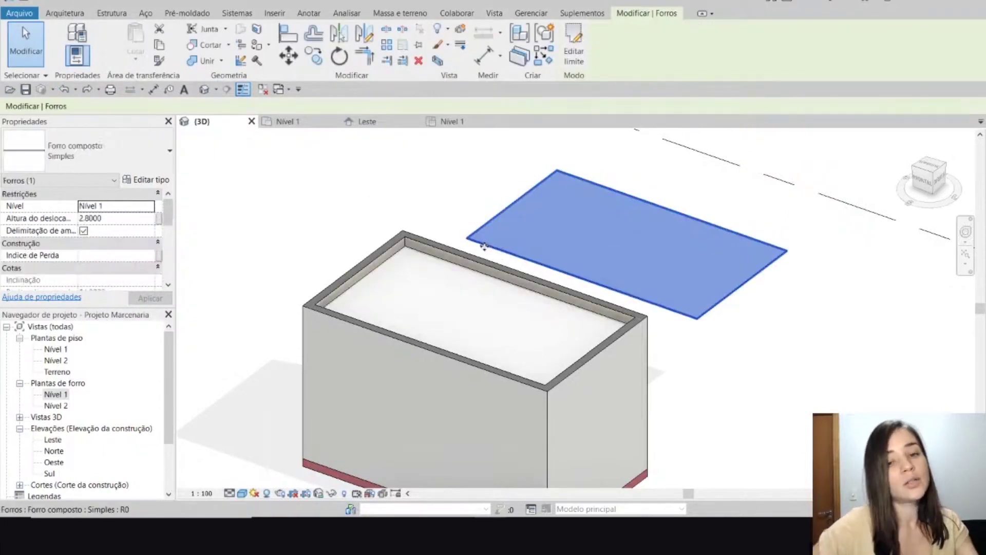
click(150, 180)
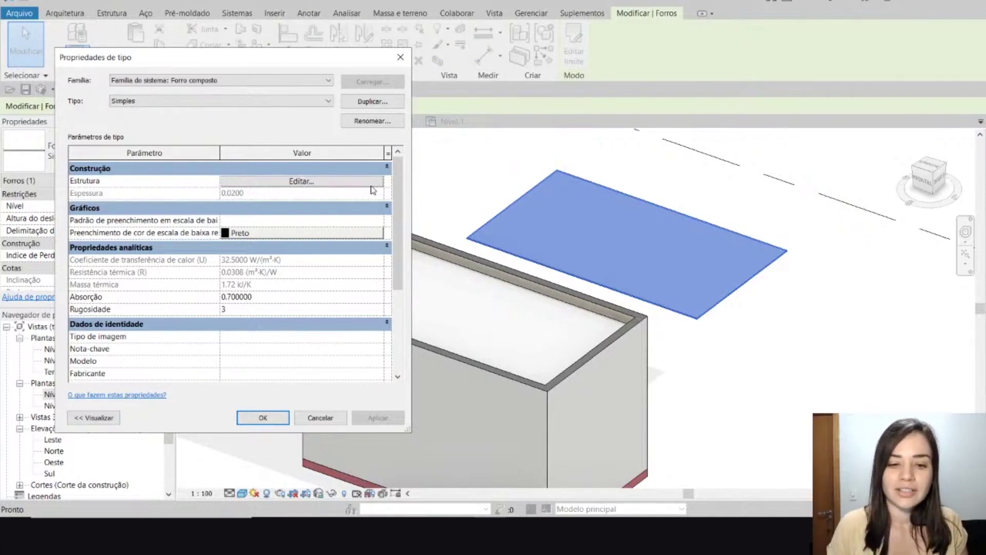
click(320, 420)
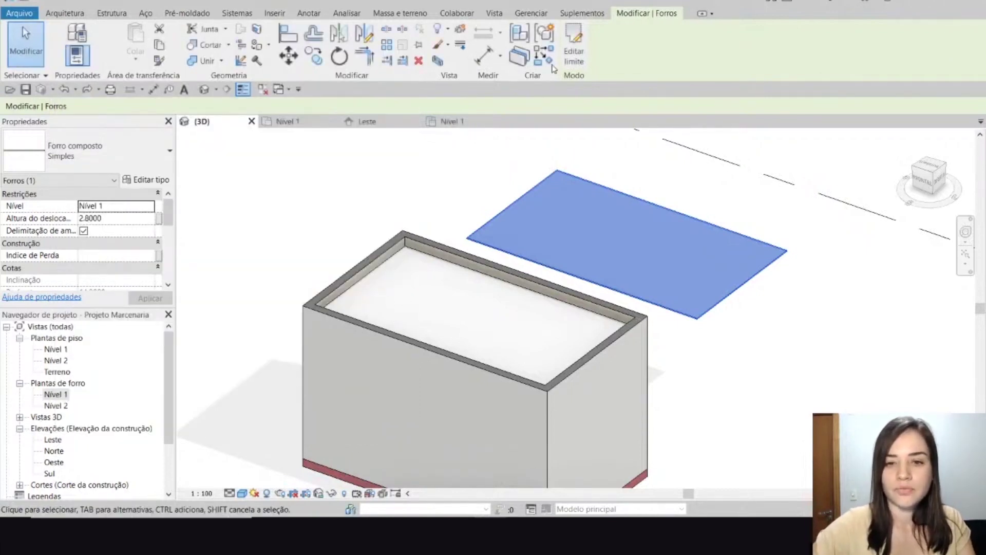
Sketch a rectangular opening about 1.90 m wide inside the room ceiling's boundary on the Nível 1 ceiling plan and finish the edit
click(574, 42)
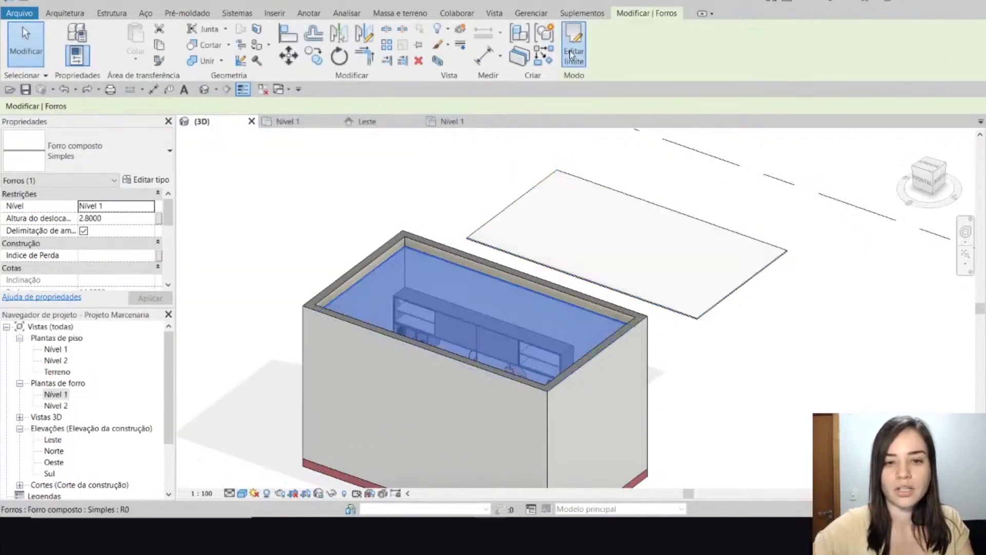
click(445, 122)
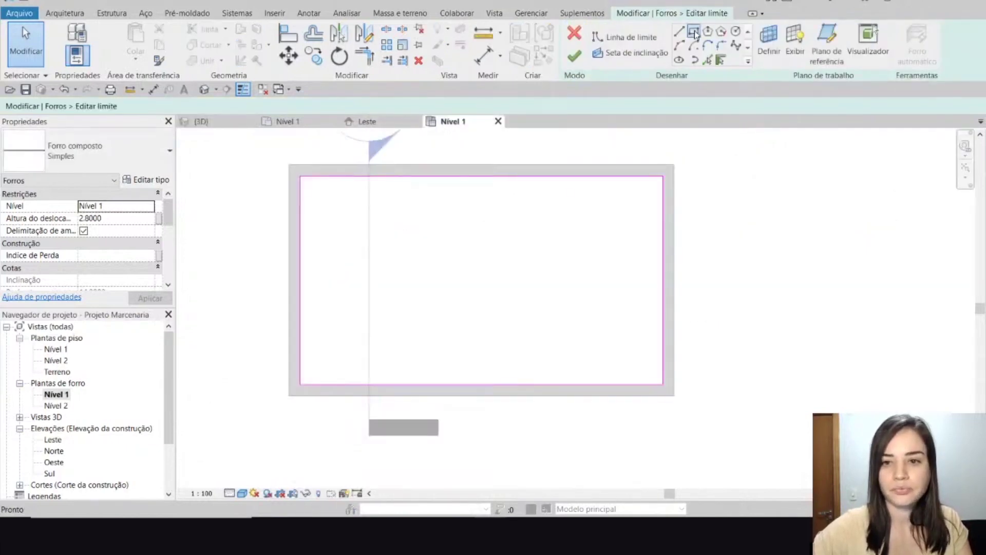
click(694, 31)
click(340, 205)
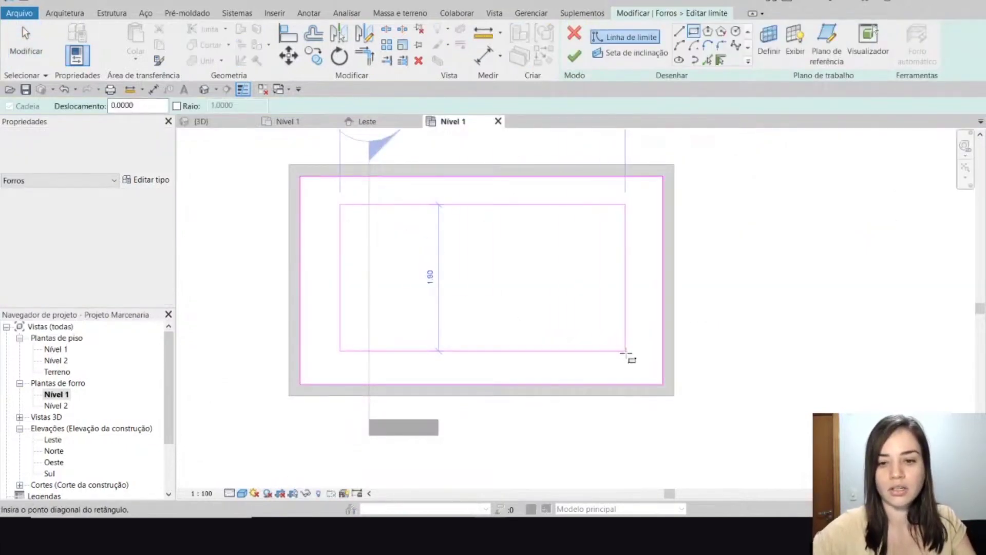
click(625, 351)
key(Escape)
click(568, 62)
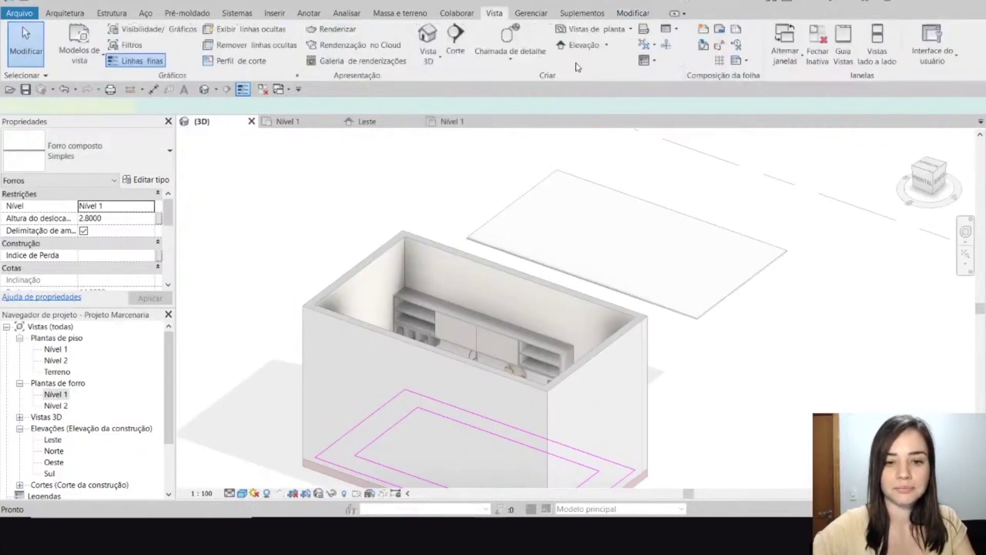
Add a smaller rectangle inside the opening in the room ceiling's boundary, finish the edit, and return to the 3D view
click(438, 277)
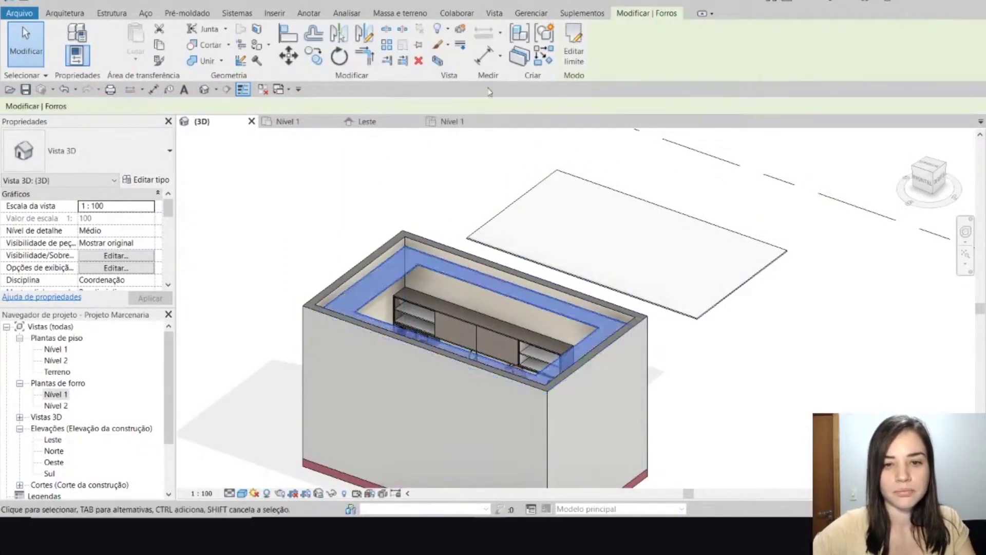
click(452, 121)
click(574, 57)
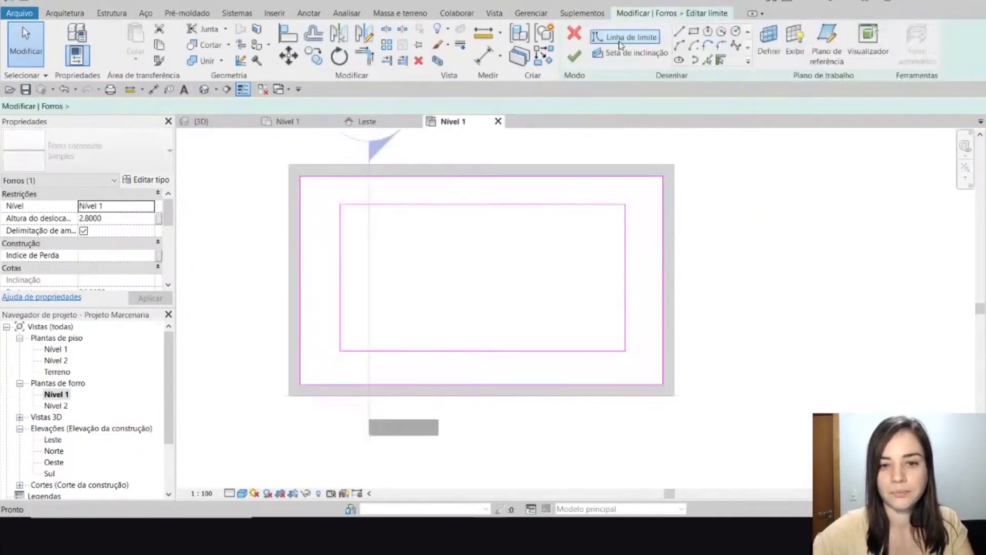
click(360, 221)
click(607, 337)
key(Escape)
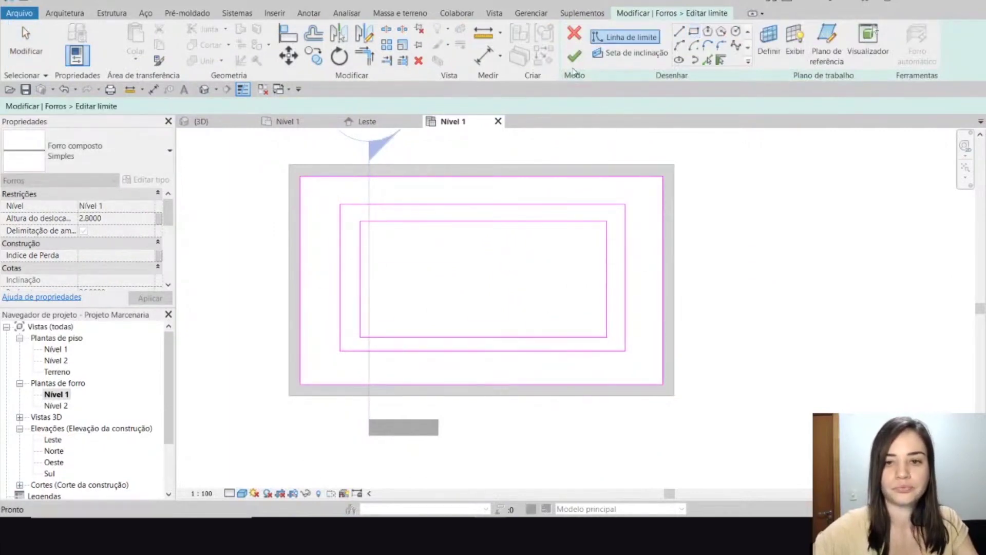
click(574, 55)
click(201, 121)
key(Escape)
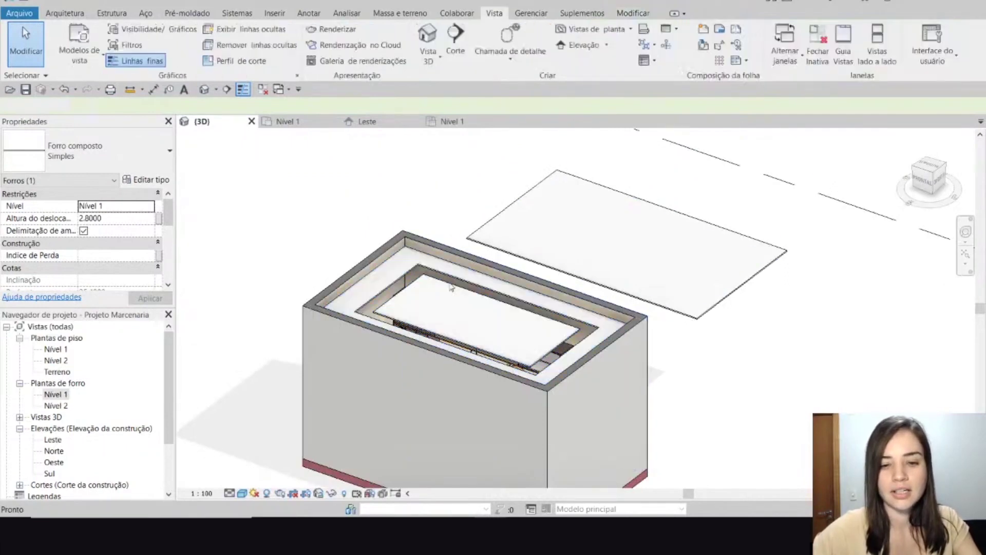
Examine in 3D how the outer ceiling ring and the inner panel behave as a single ceiling element
scroll(452, 288, up, 5)
middle_drag(461, 288, 441, 244)
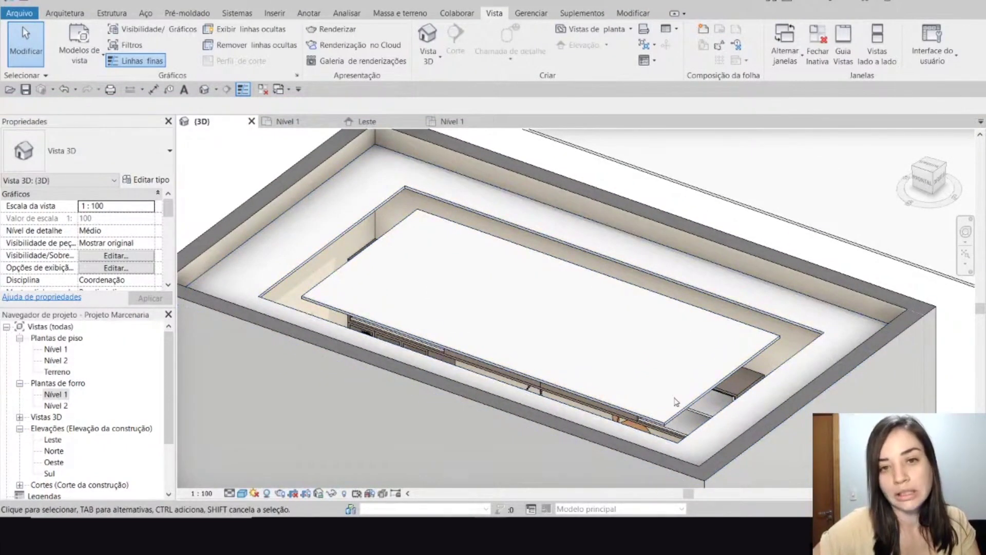
click(484, 242)
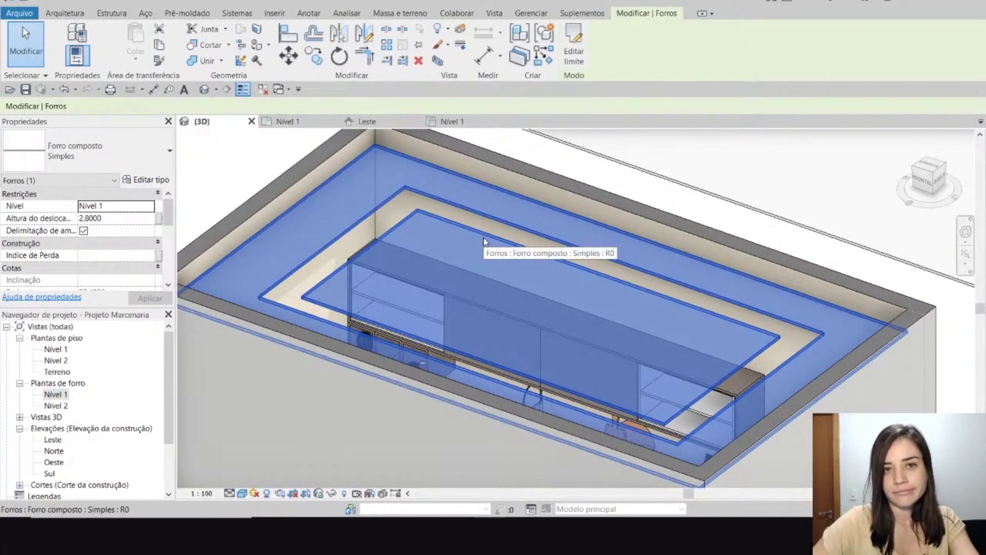
scroll(483, 241, down, 5)
key(Escape)
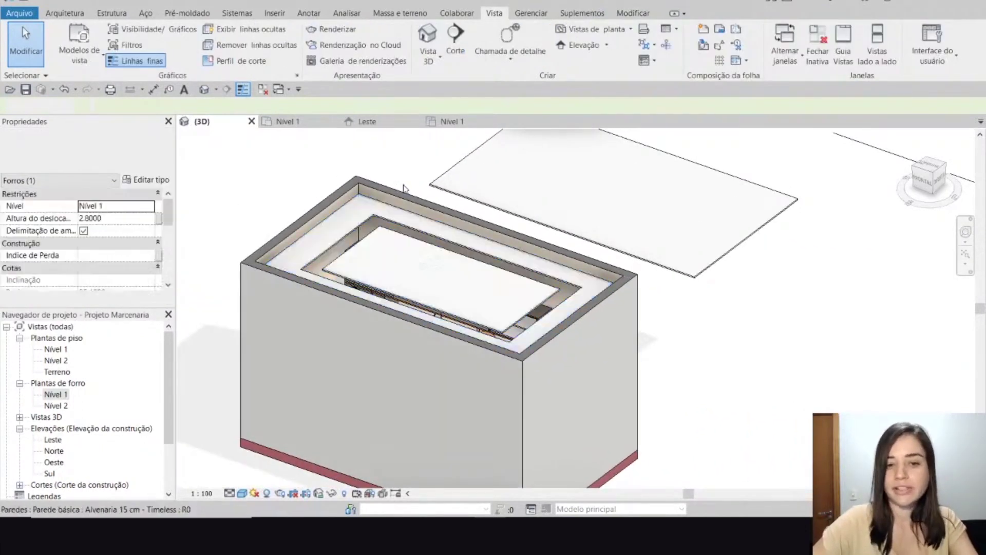
click(410, 236)
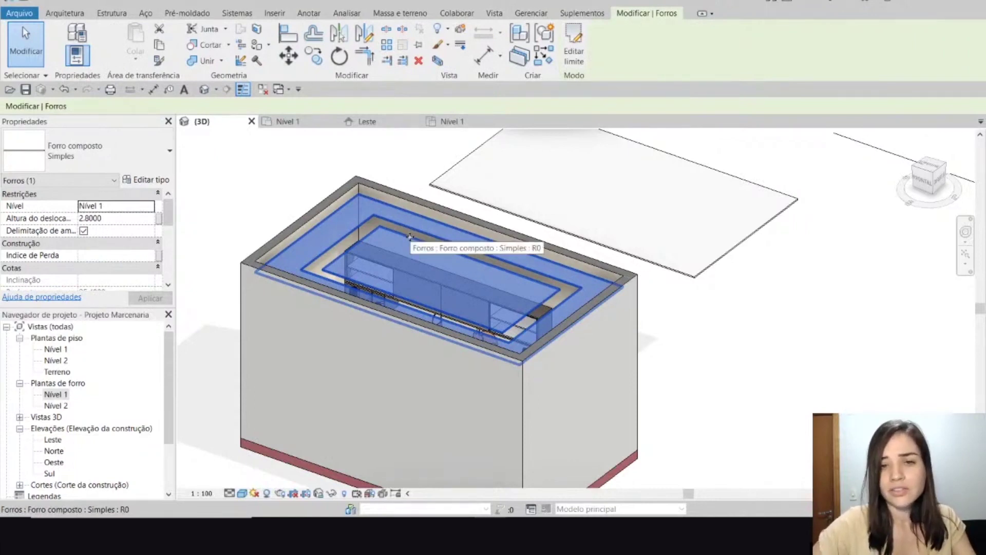
click(687, 342)
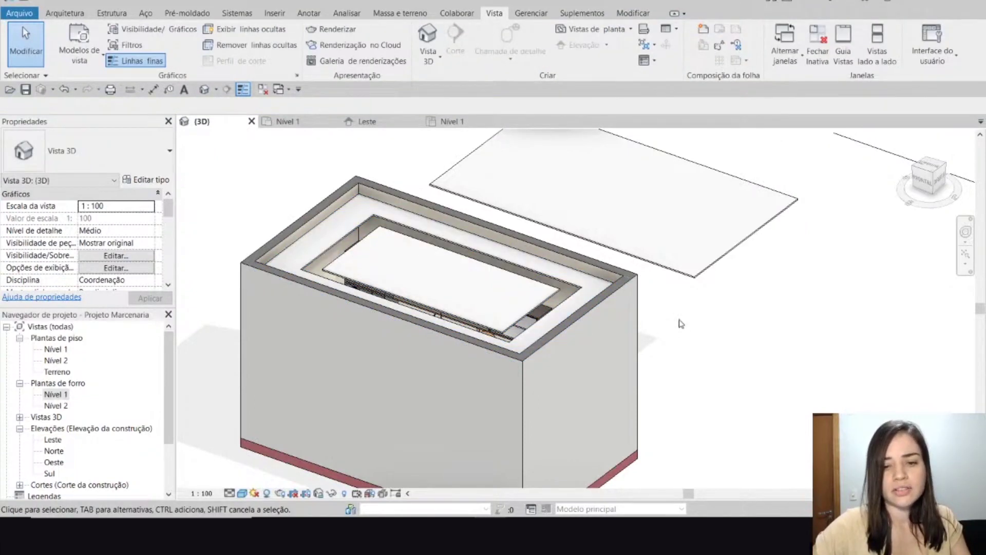
click(525, 271)
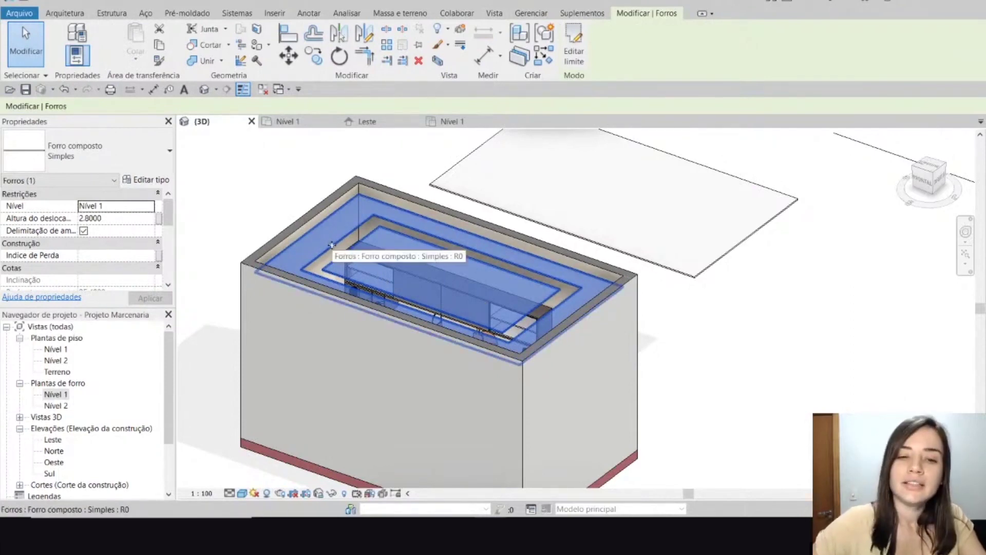
scroll(335, 249, up, 4)
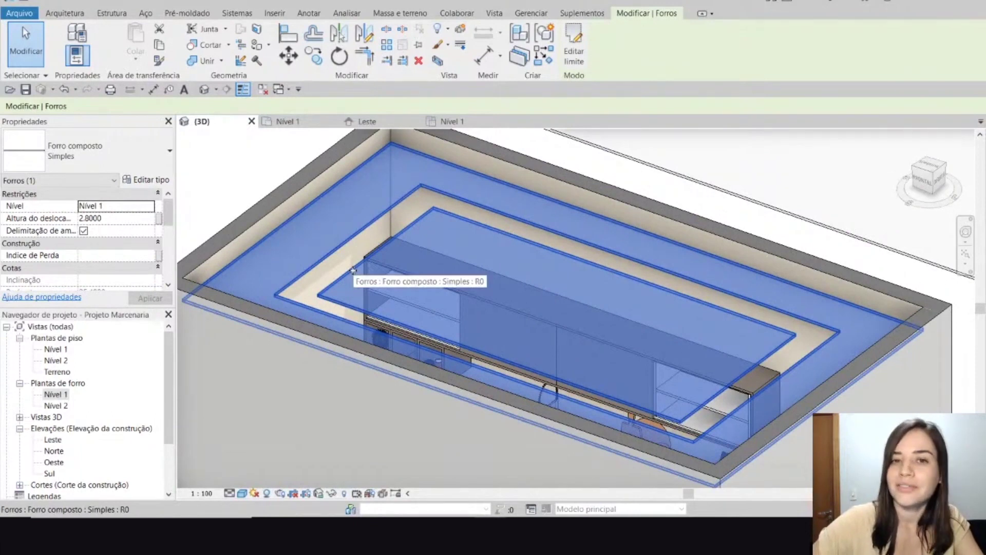
scroll(353, 270, down, 4)
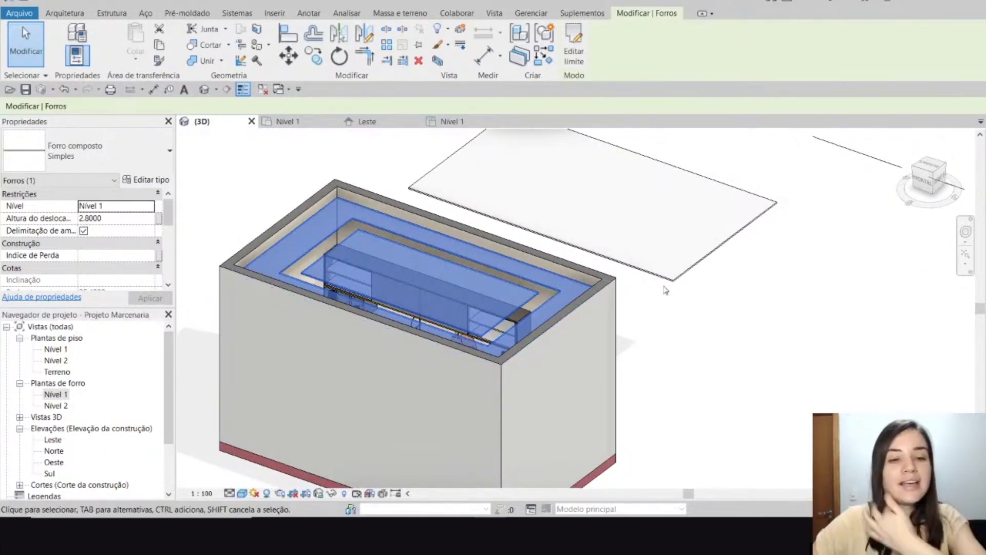
middle_drag(564, 246, 596, 242)
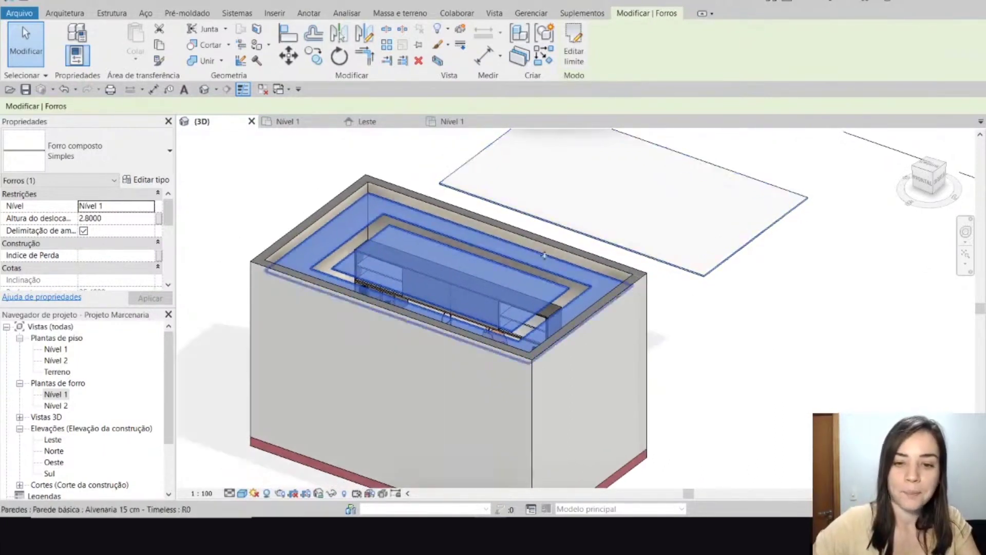
Delete both inner rectangles from the room ceiling's boundary and finish the edit
click(574, 64)
scroll(496, 366, down, 3)
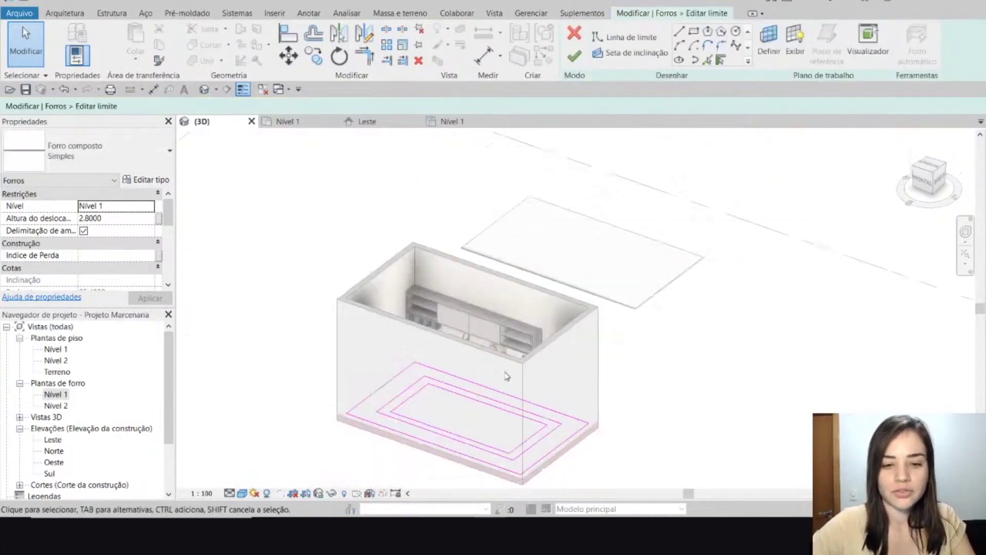
click(528, 455)
key(Delete)
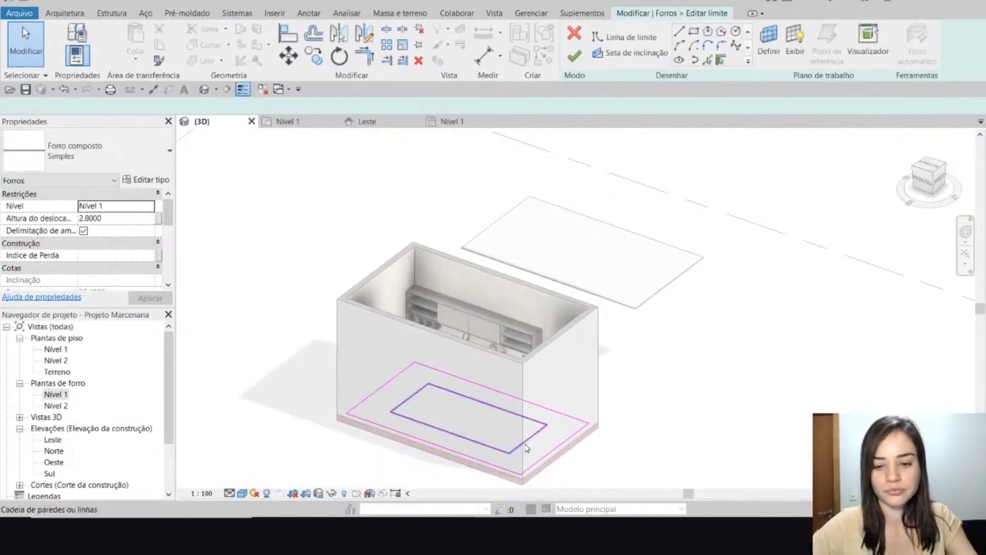
click(527, 448)
click(574, 55)
click(718, 324)
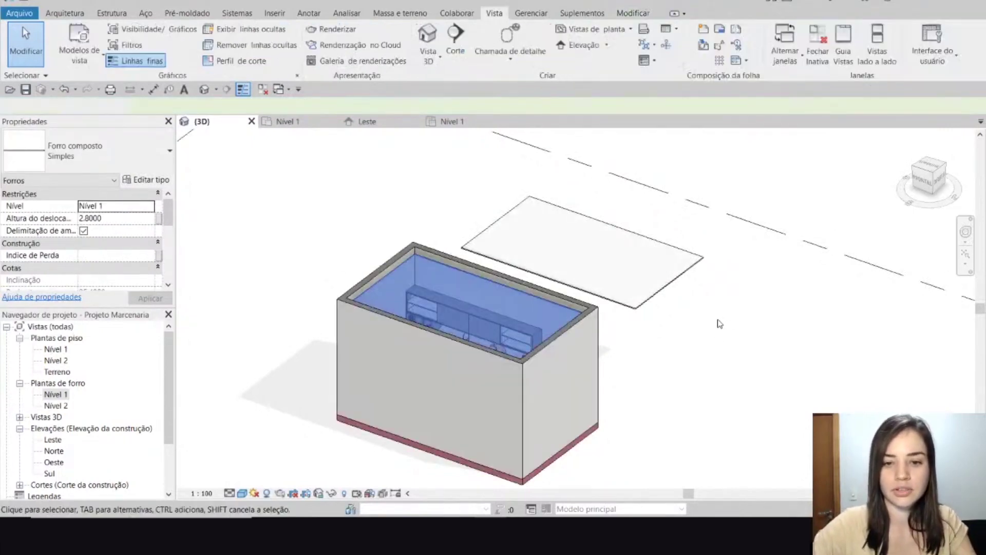
scroll(468, 319, up, 5)
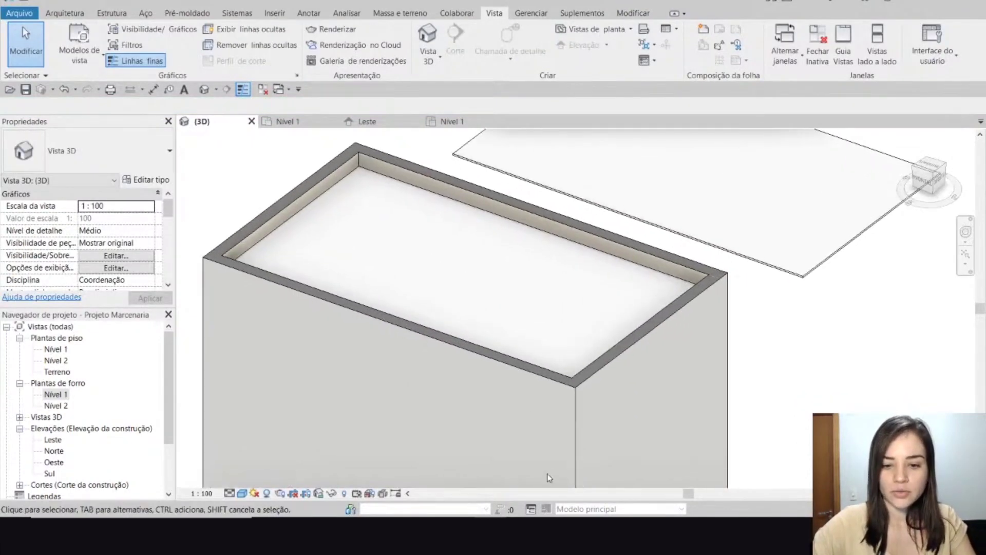
Switch to the PowerPoint slide show and examine the section detail of the recessed ceiling
mouse_move(554, 534)
click(591, 478)
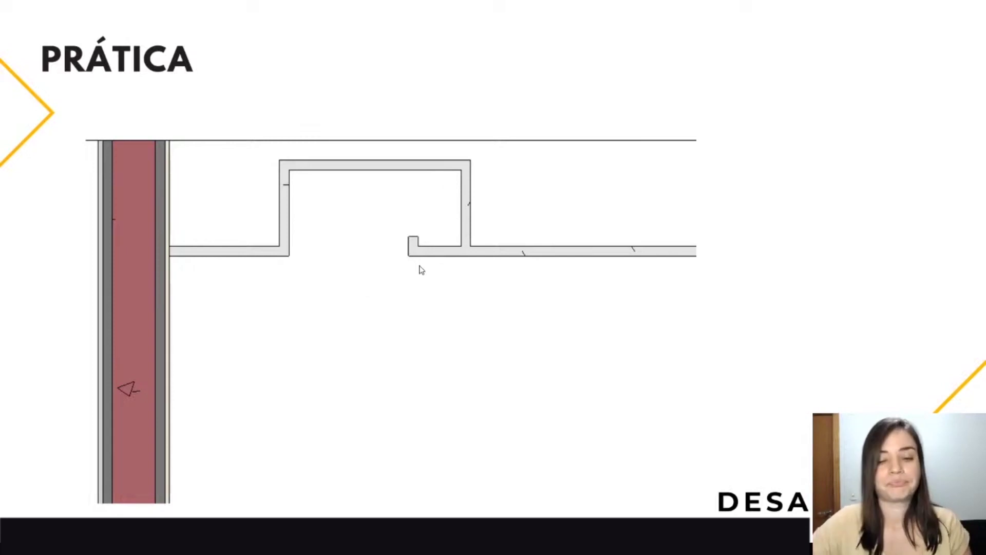
key(alt+Tab)
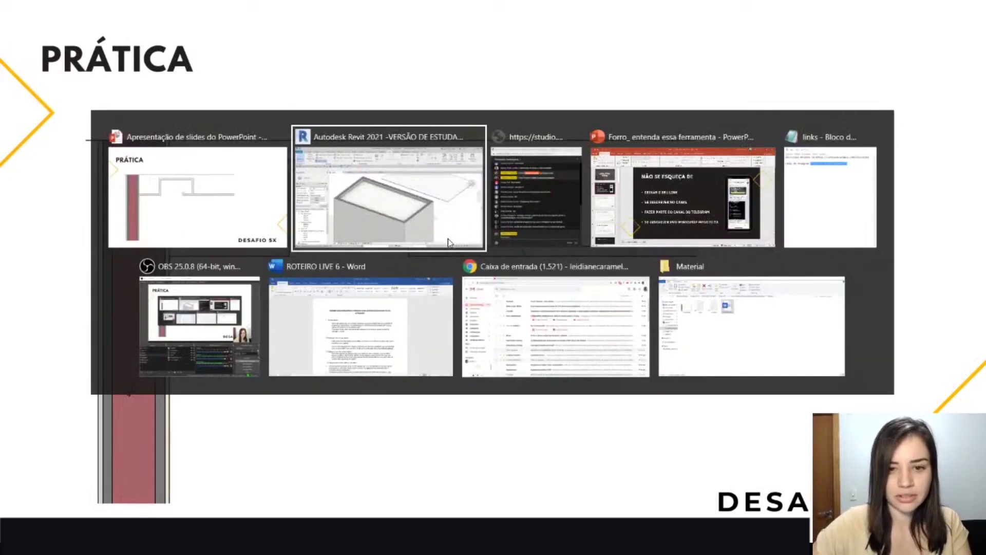
Open the room ceiling's boundary for editing on the Nível 1 ceiling plan in Revit and start the Pick Lines tool
click(475, 215)
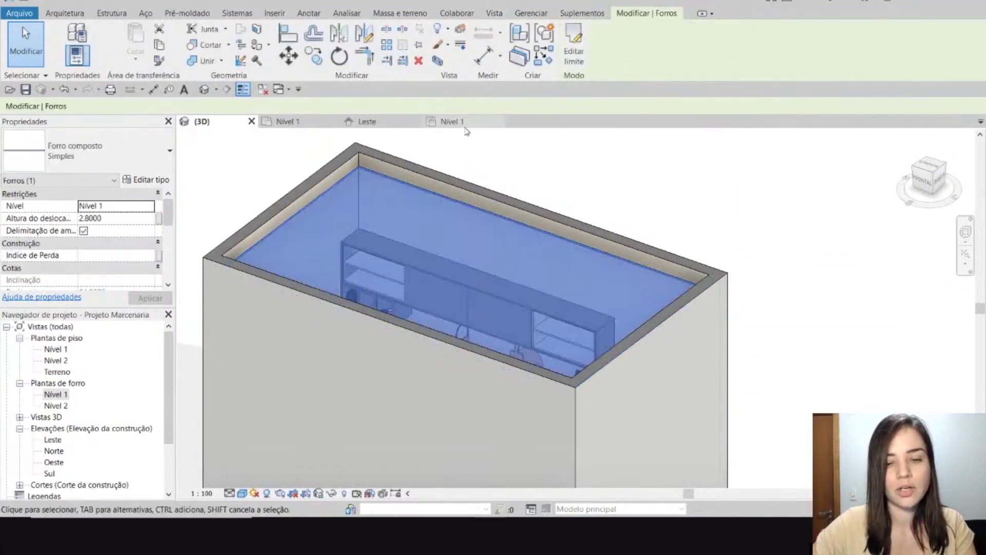
click(462, 124)
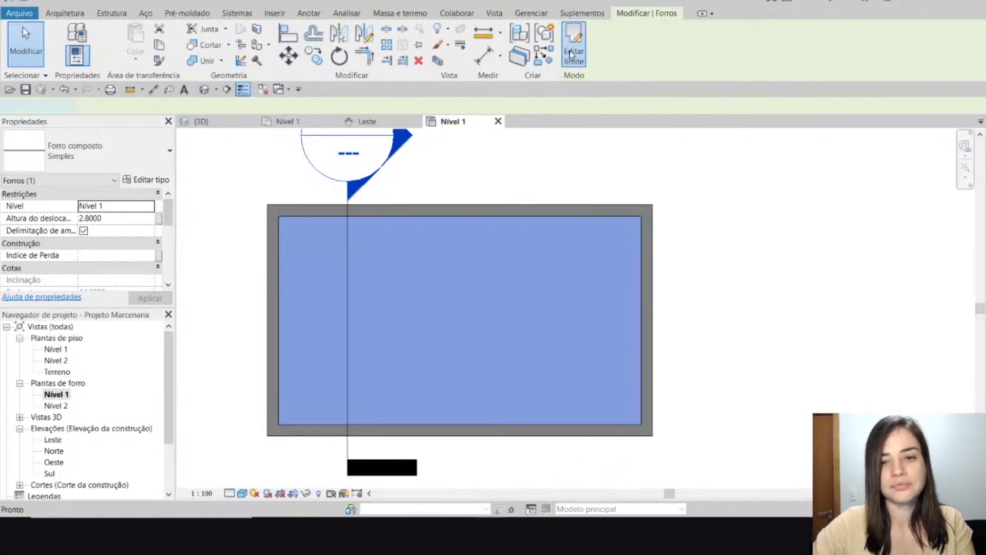
click(571, 52)
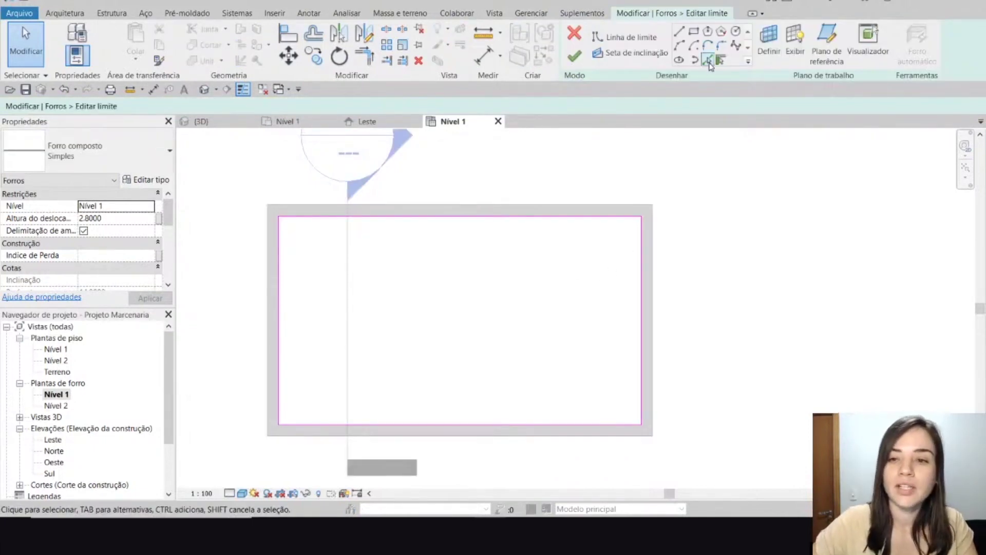
click(707, 60)
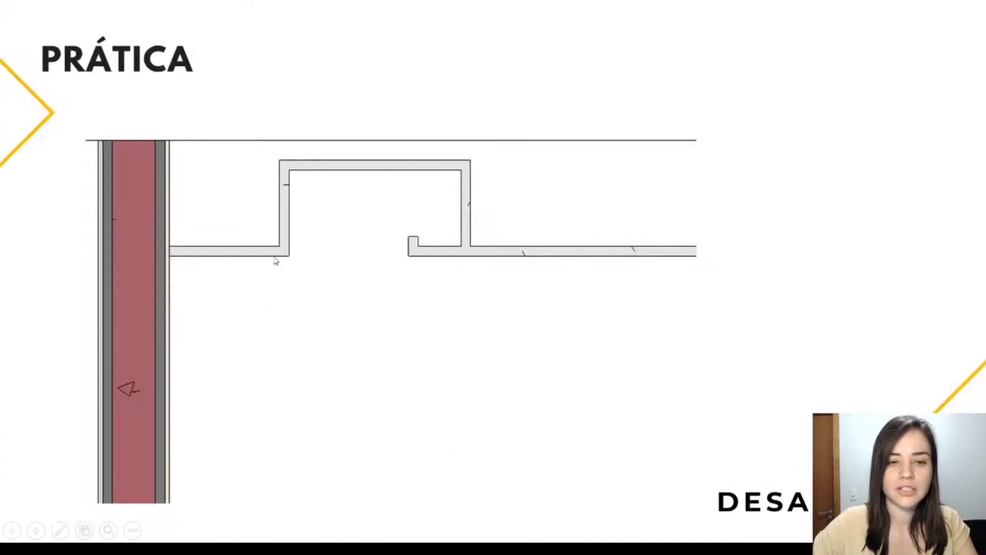
Check the recessed ceiling's section detail in the PowerPoint slide show against the open boundary sketch in Revit
key(alt+Tab)
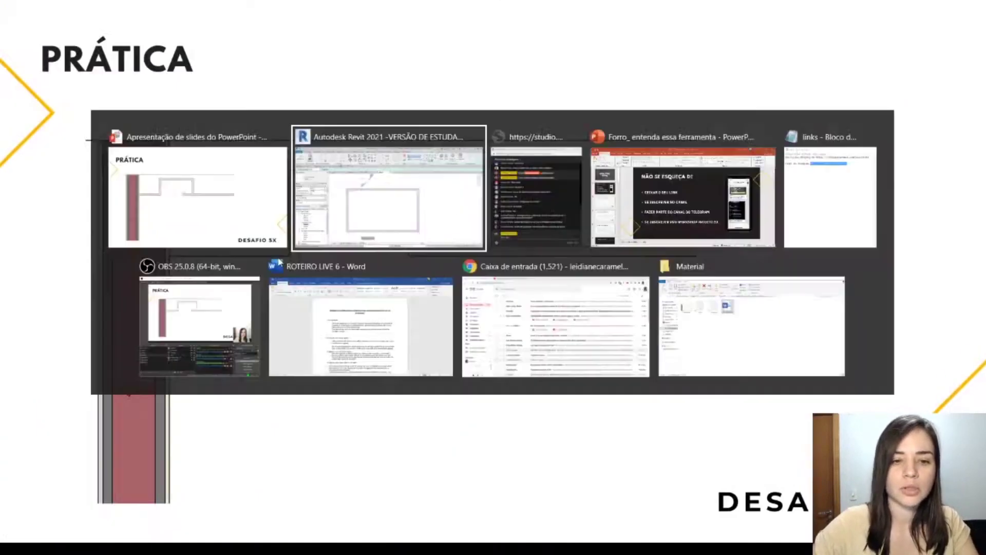
key(alt+Tab)
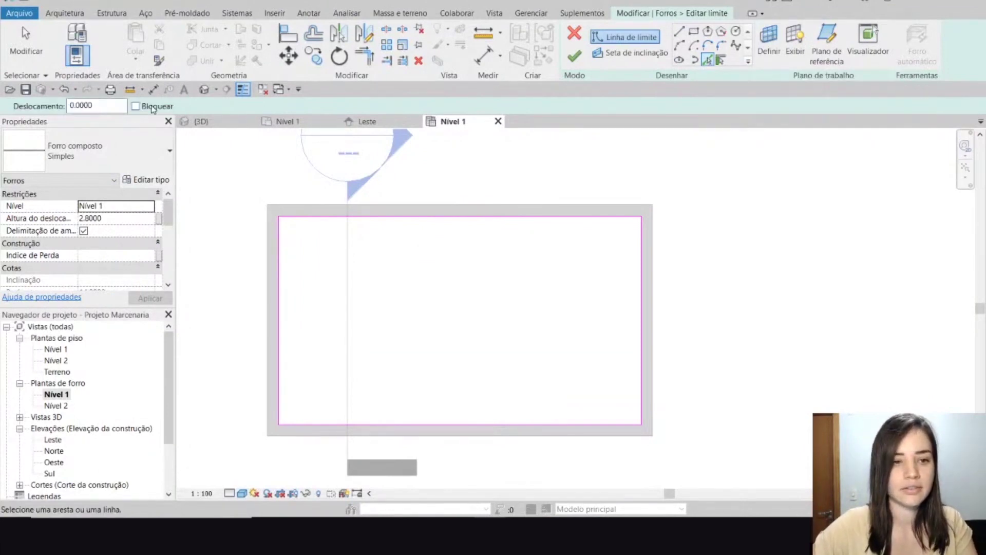
drag(100, 106, 54, 111)
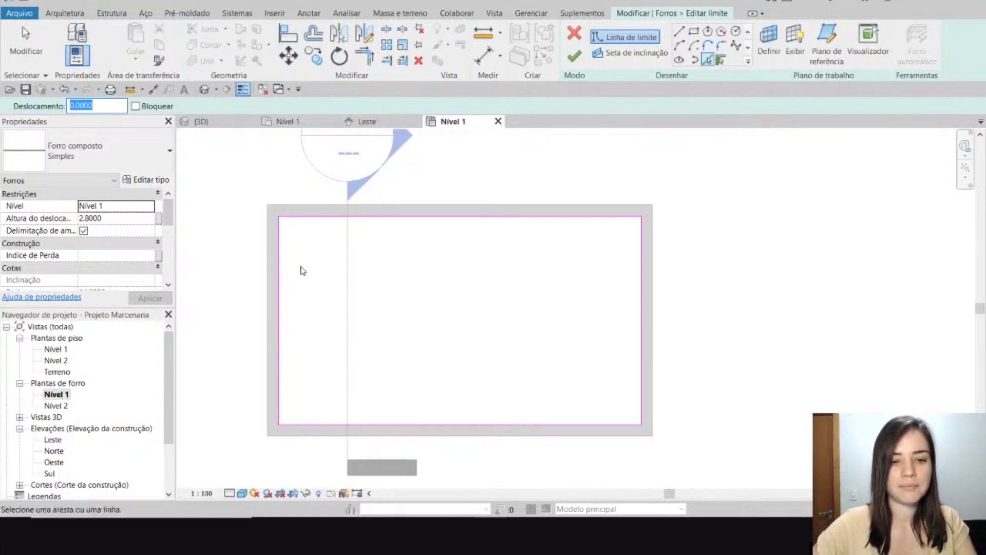
key(alt+Tab)
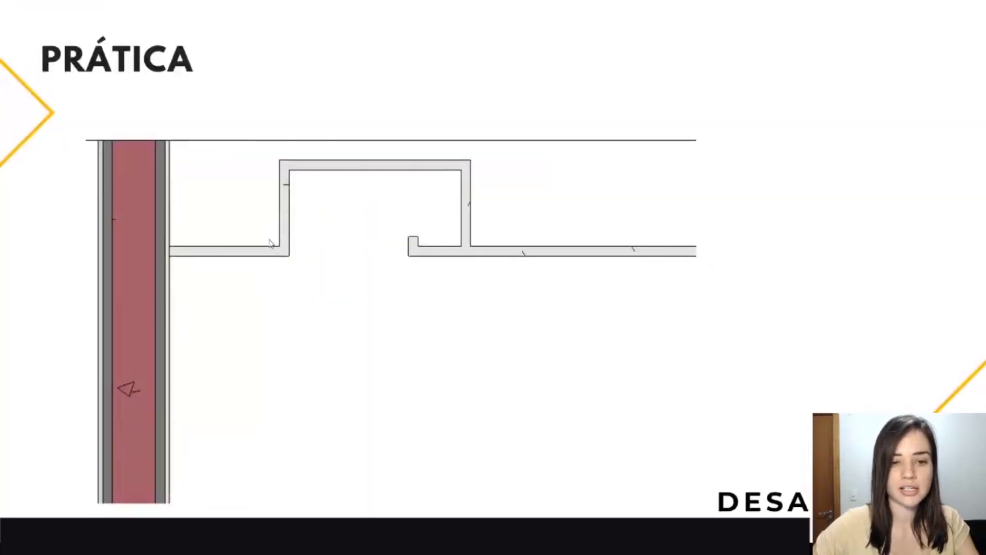
key(alt+Tab)
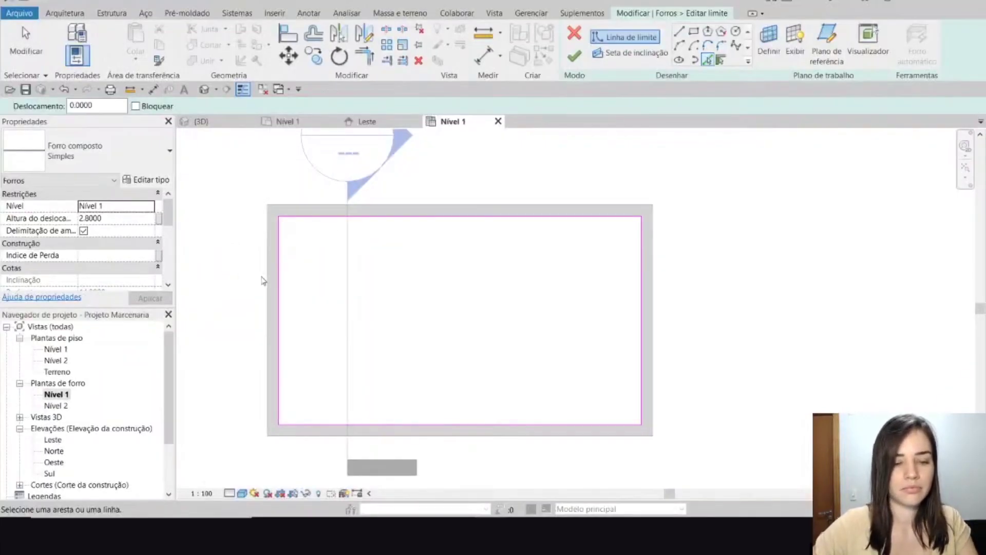
Add boundary lines offset 0.3 inward from all four walls of the room
drag(119, 107, 65, 103)
text(0.3)
key(Return)
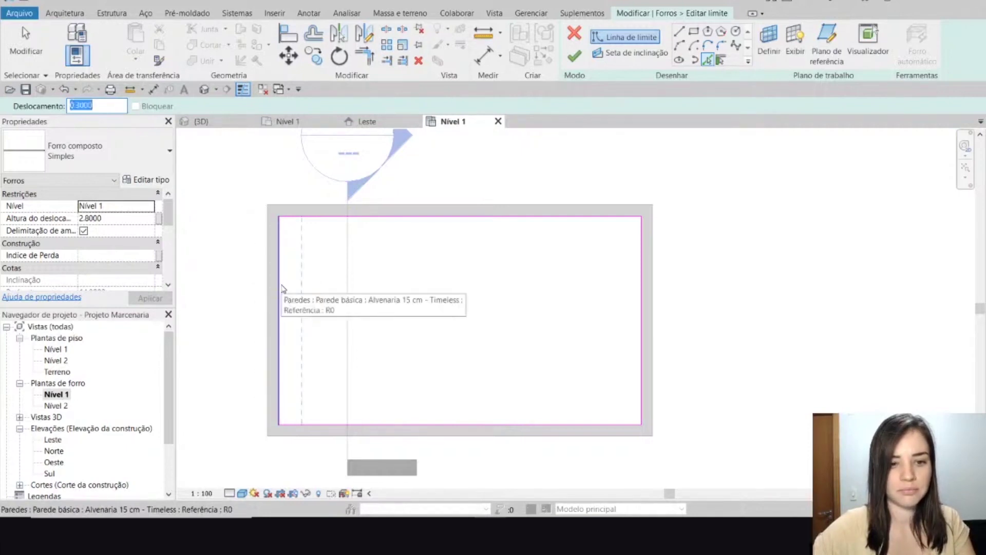
click(282, 288)
click(329, 220)
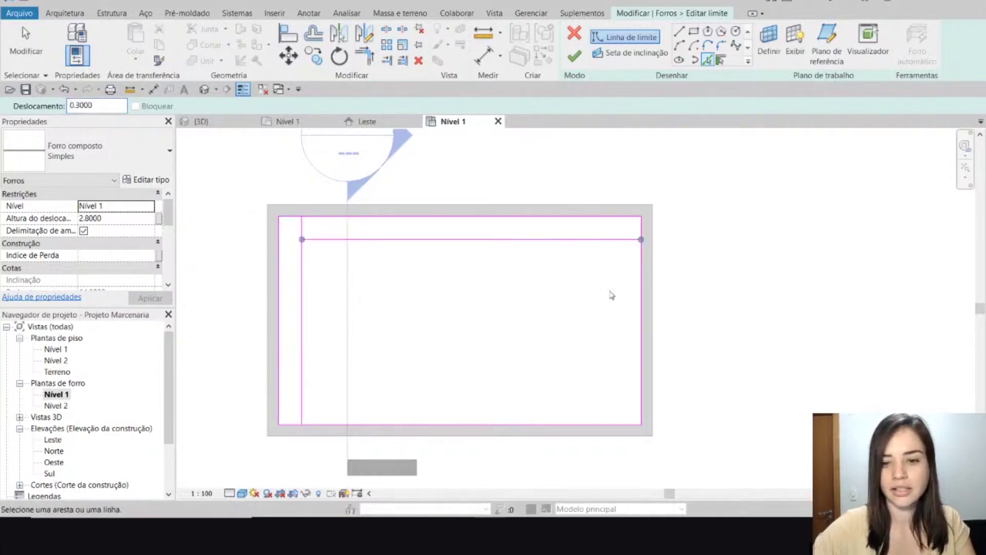
click(638, 298)
click(546, 426)
key(Escape)
key(Escape)
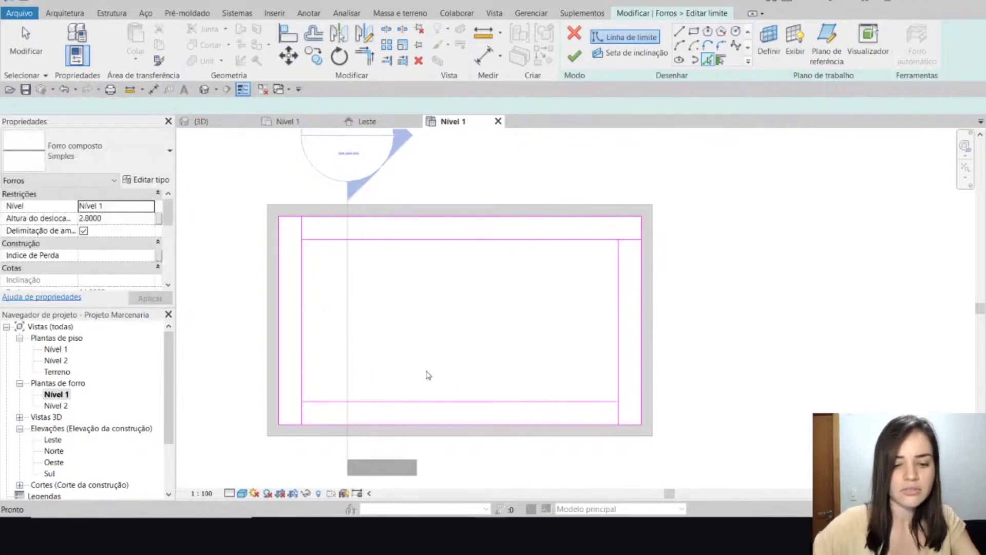
Trim the four offset lines into a closed inner rectangle and finish the ceiling boundary edit
key(t)
key(r)
click(304, 381)
click(326, 405)
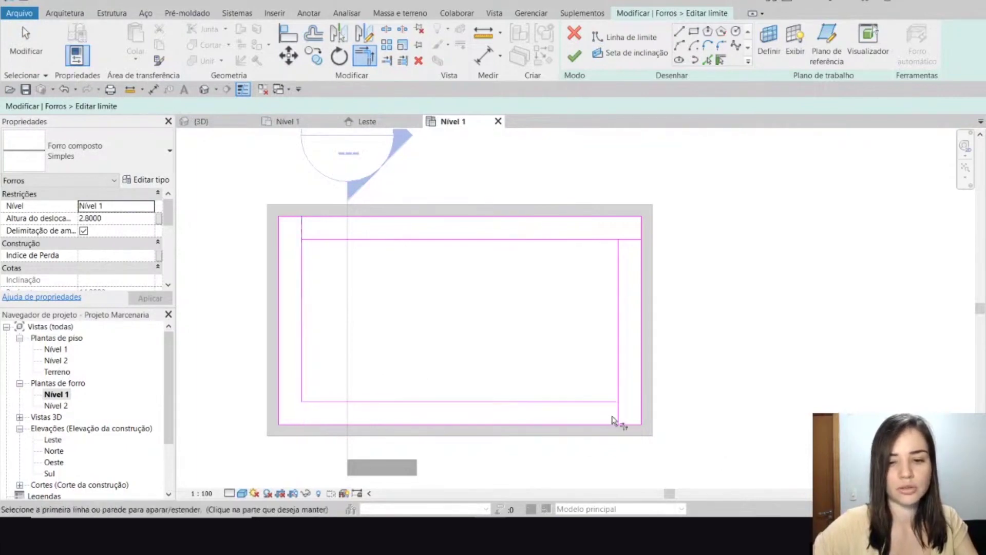
click(597, 405)
click(618, 375)
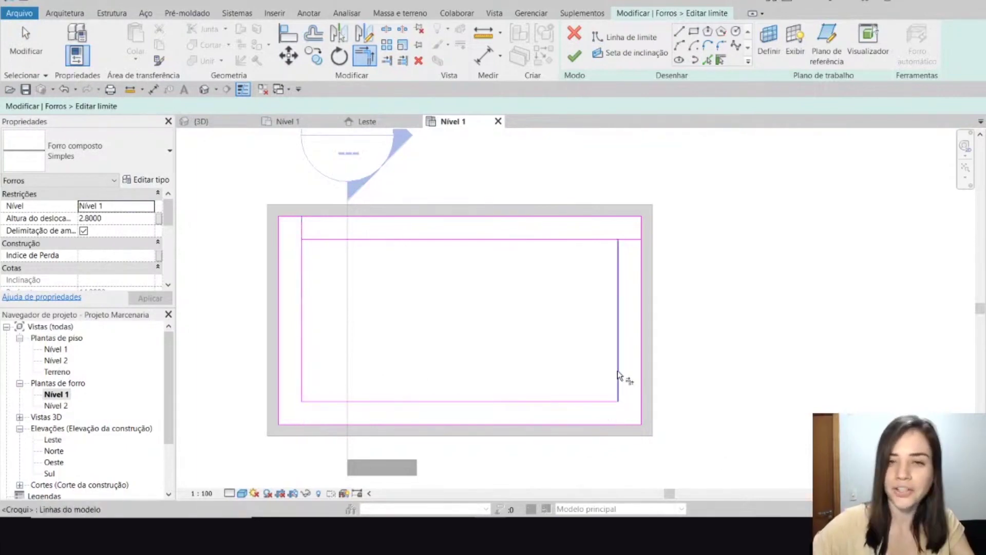
click(617, 259)
click(598, 240)
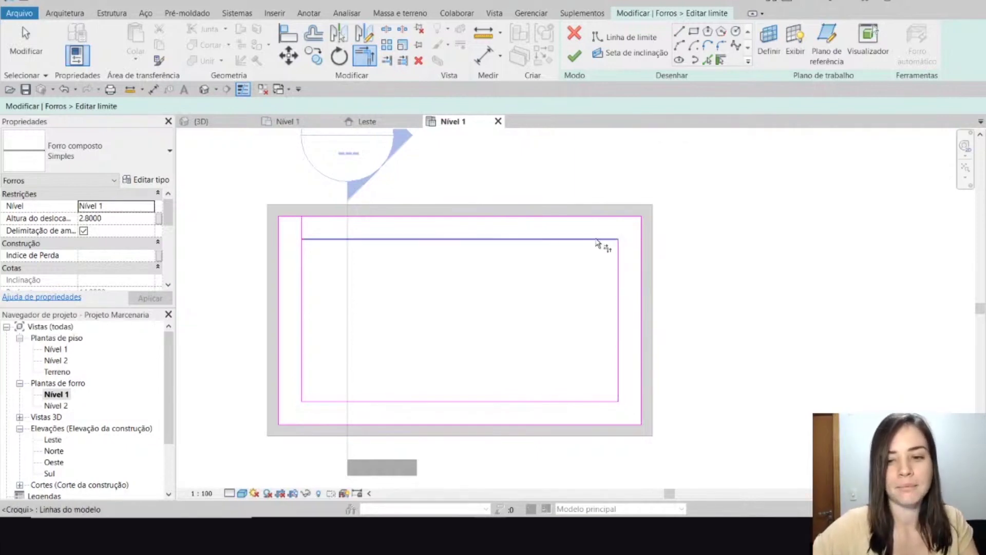
click(323, 239)
click(303, 260)
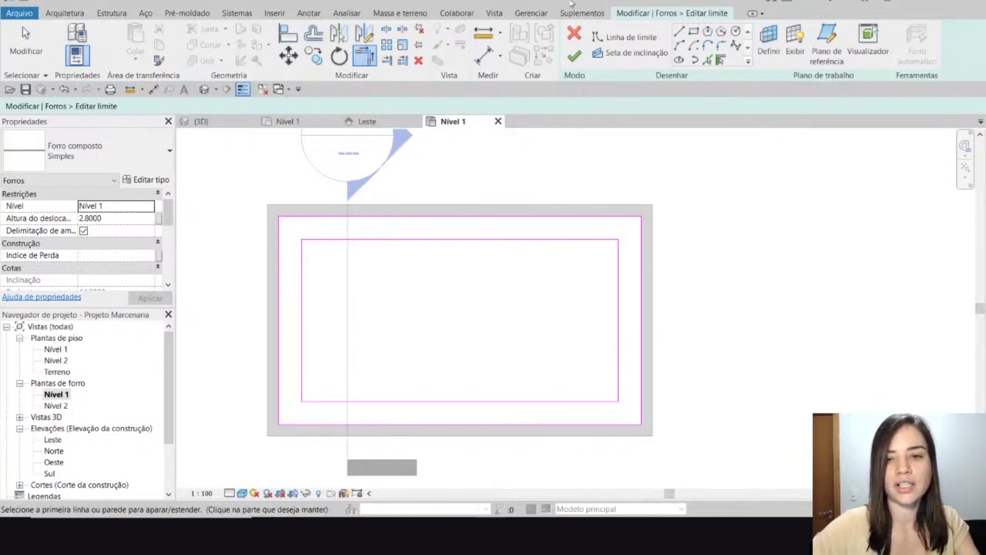
key(Escape)
click(370, 57)
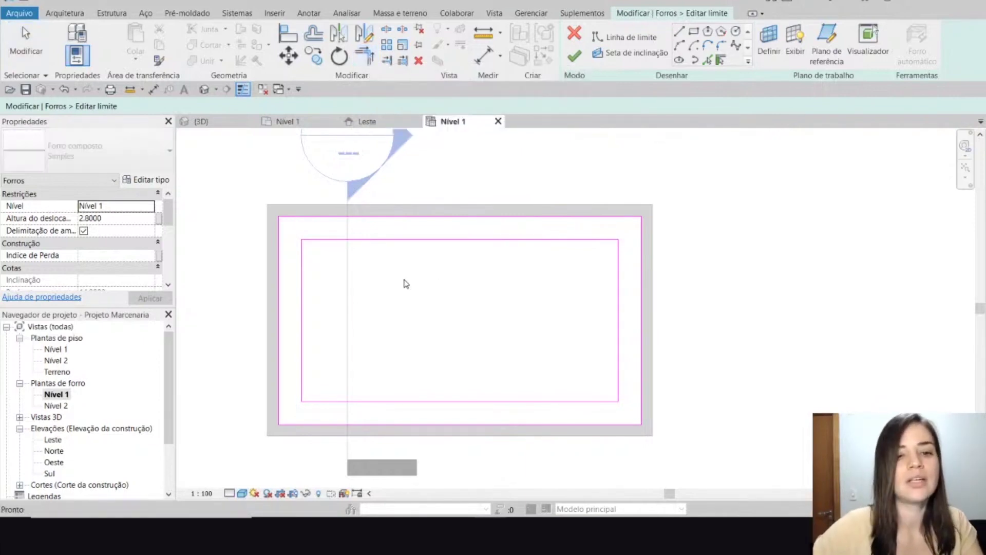
key(Escape)
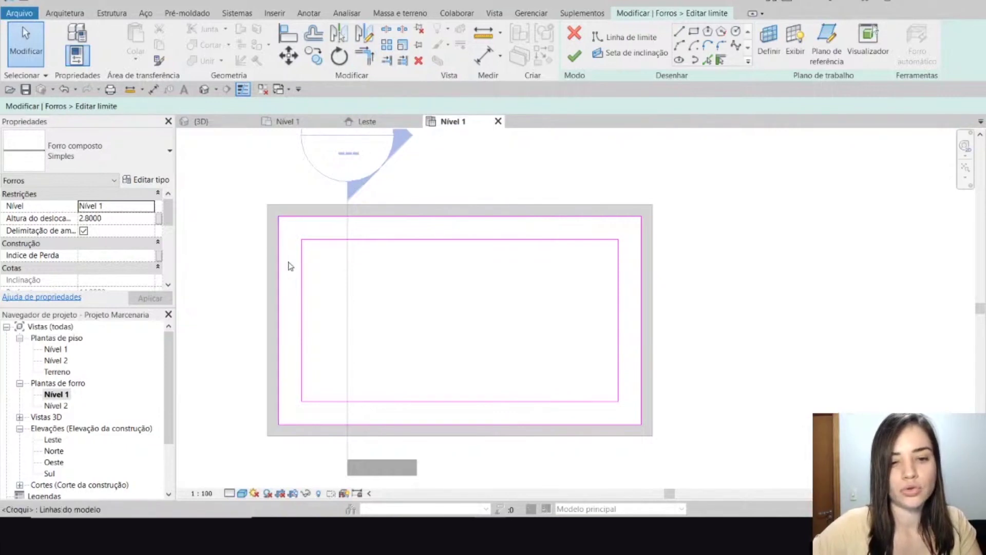
click(574, 57)
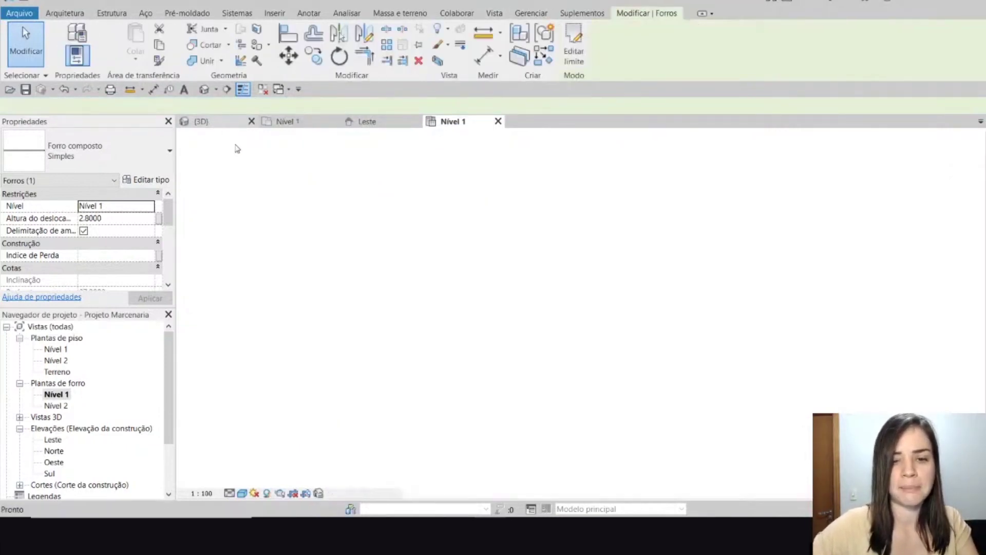
Inspect the ceiling ring in 3D and on the Nível 1 ceiling plan, comparing it with the PowerPoint section detail
click(221, 123)
key(Escape)
scroll(314, 216, up, 3)
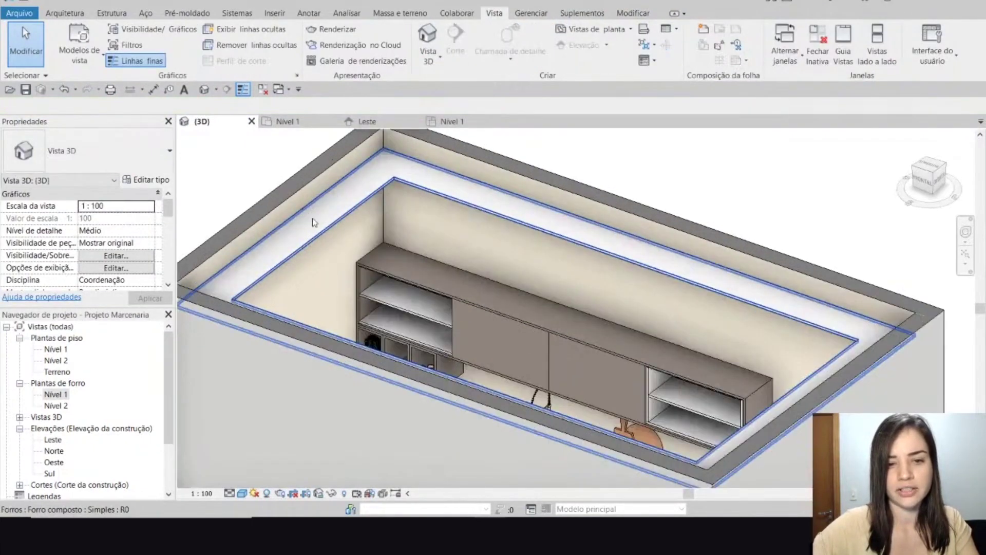
click(322, 227)
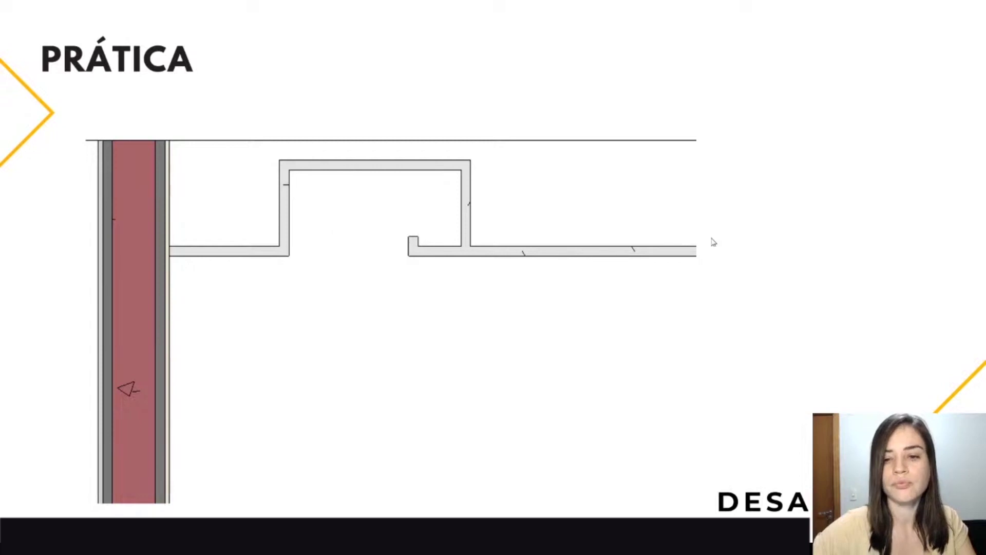
key(alt+Tab)
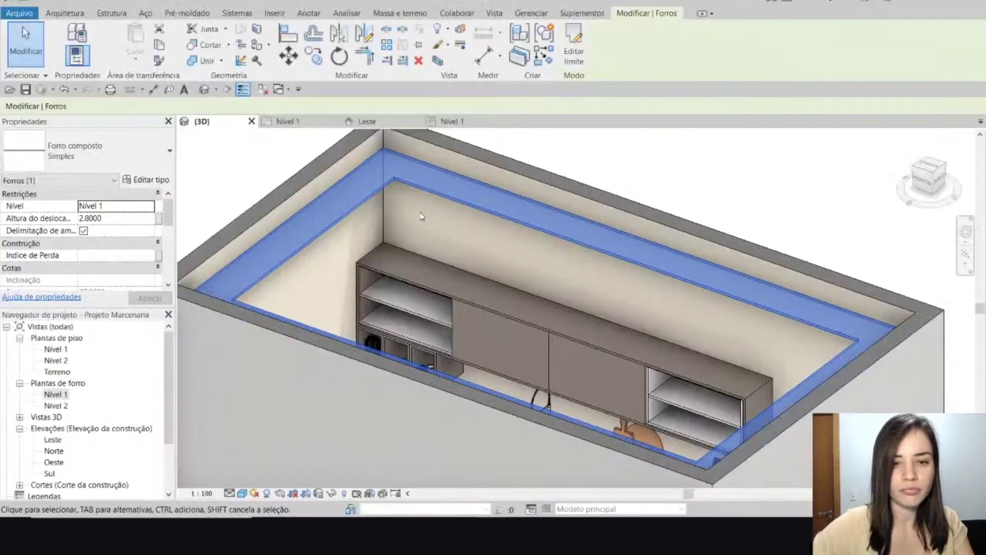
click(451, 121)
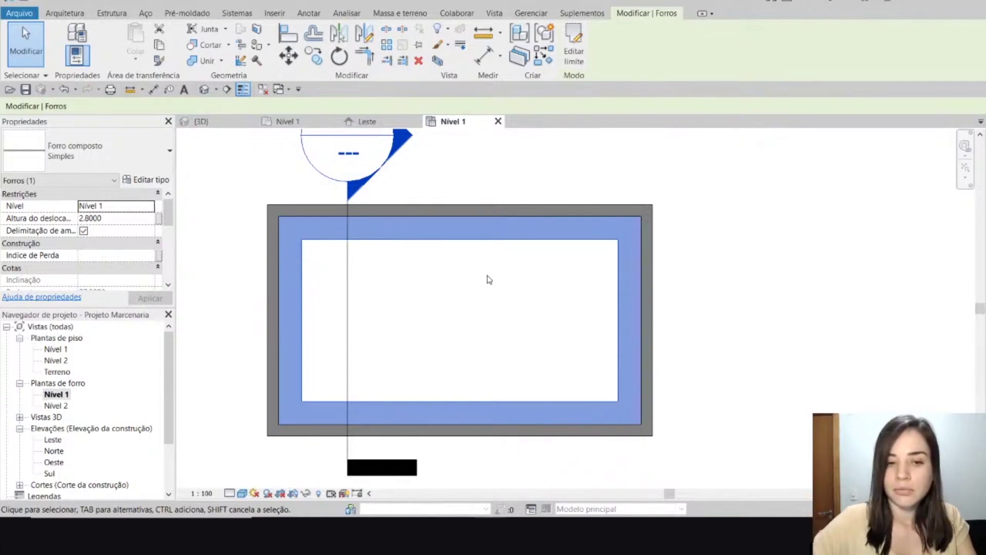
key(alt+Tab)
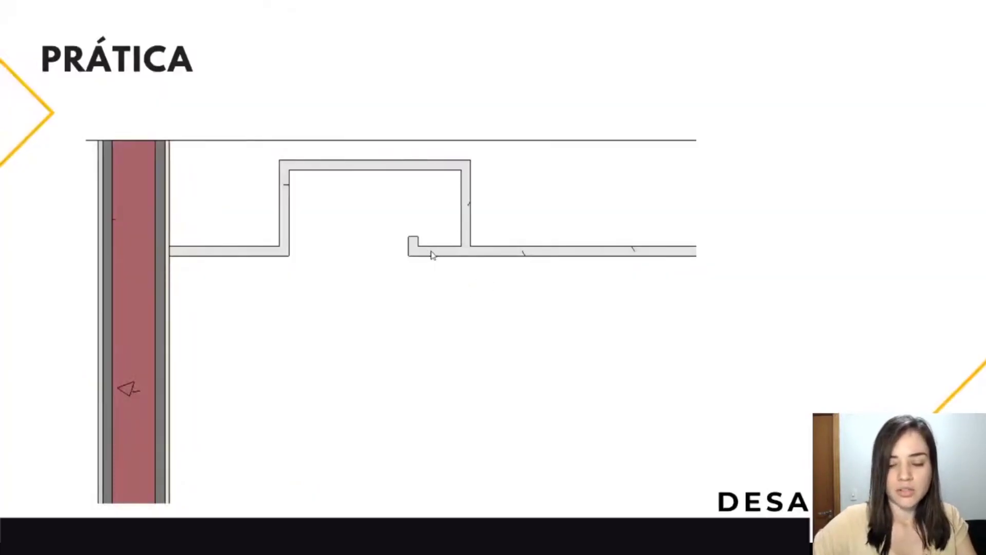
key(alt+Tab)
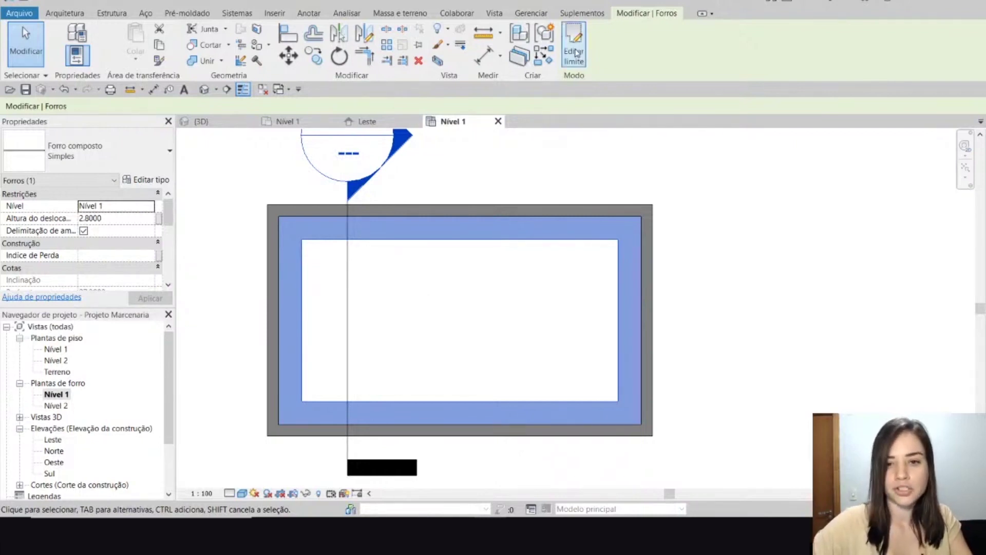
Reopen the ceiling's boundary and add lines offset 0.25 inward from all four sides of the inner rectangle
click(575, 46)
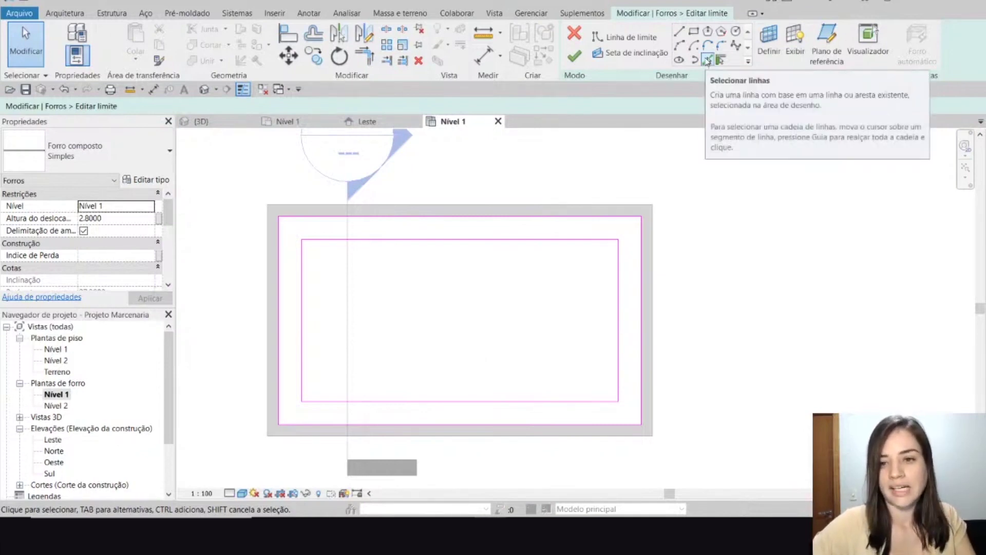
click(707, 61)
drag(94, 105, 56, 109)
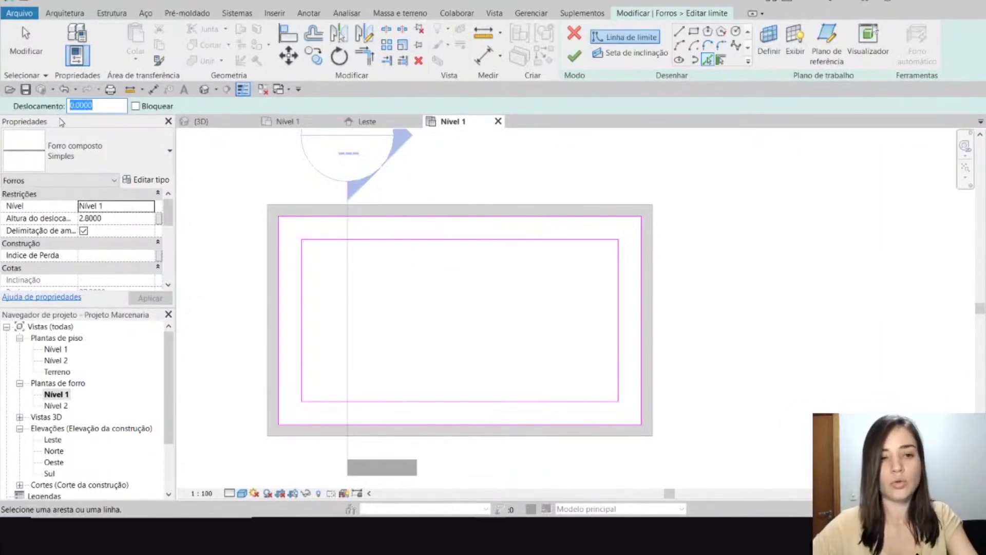
text(-2)
text(5)
key(Return)
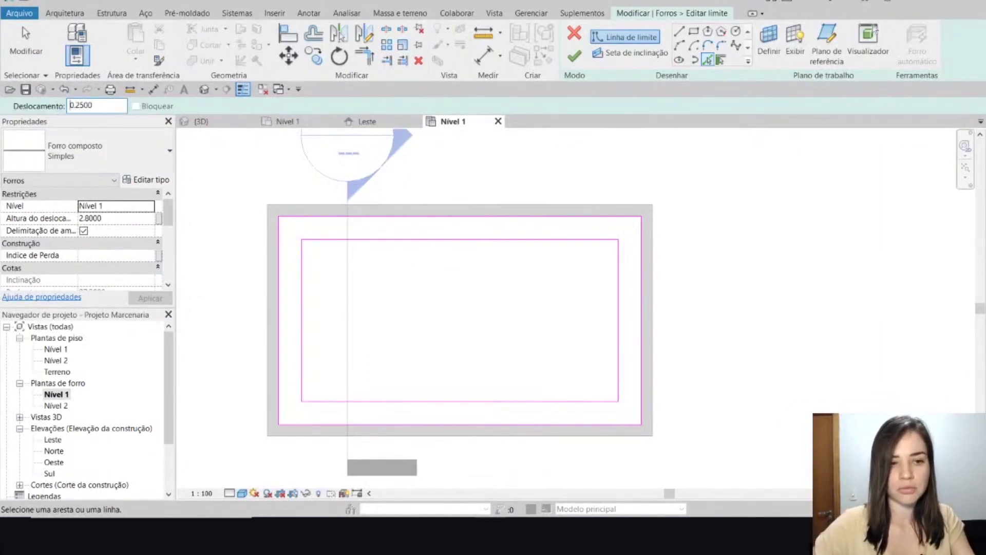
key(Tab)
click(302, 279)
click(337, 241)
click(617, 344)
click(564, 402)
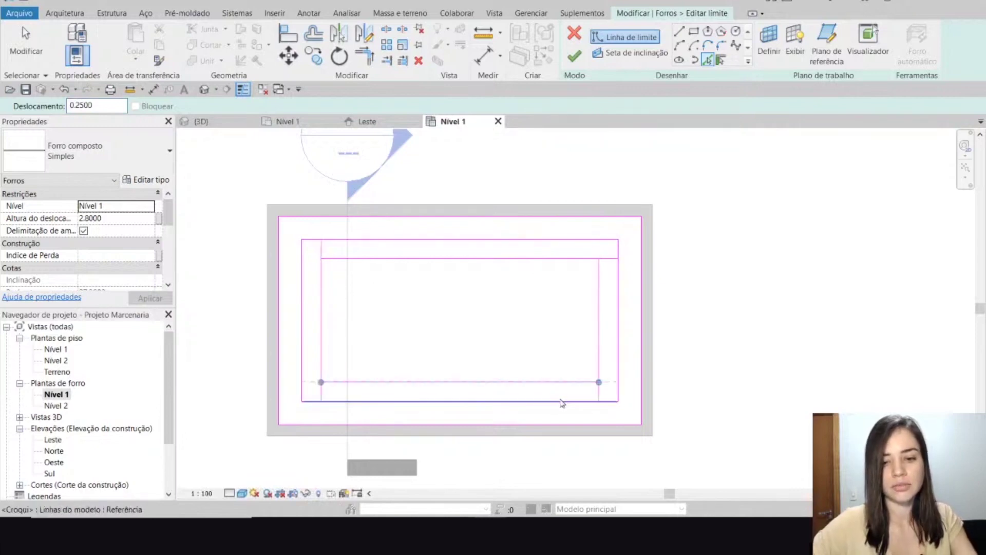
key(Escape)
Trim the new offset lines into a closed innermost rectangle and finish the ceiling boundary edit
key(t)
key(r)
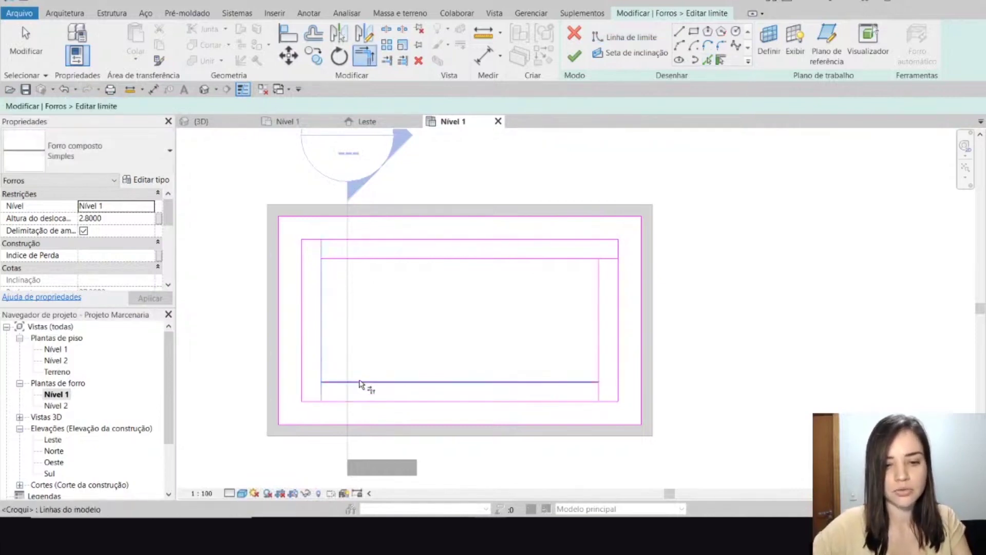
click(570, 382)
click(600, 367)
click(600, 293)
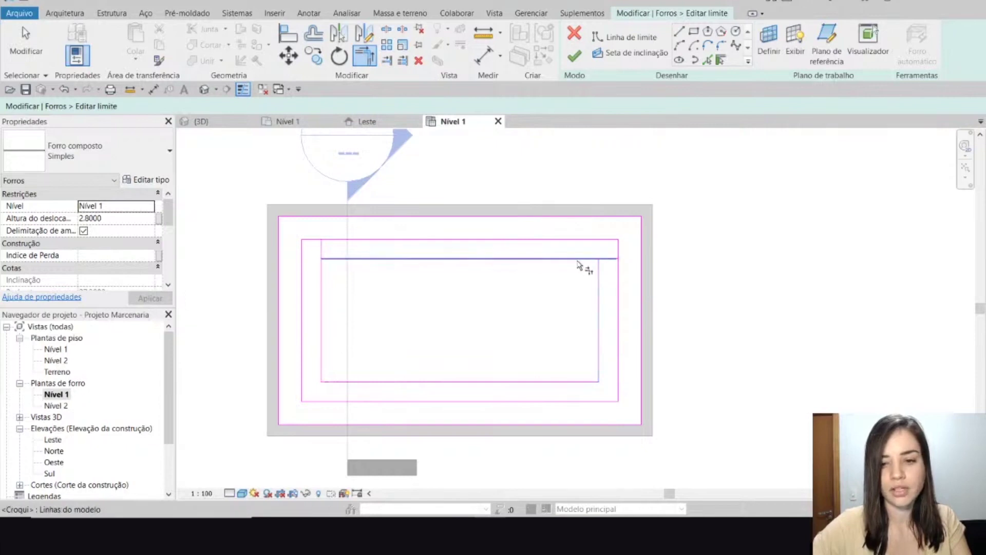
click(583, 258)
click(334, 258)
click(321, 297)
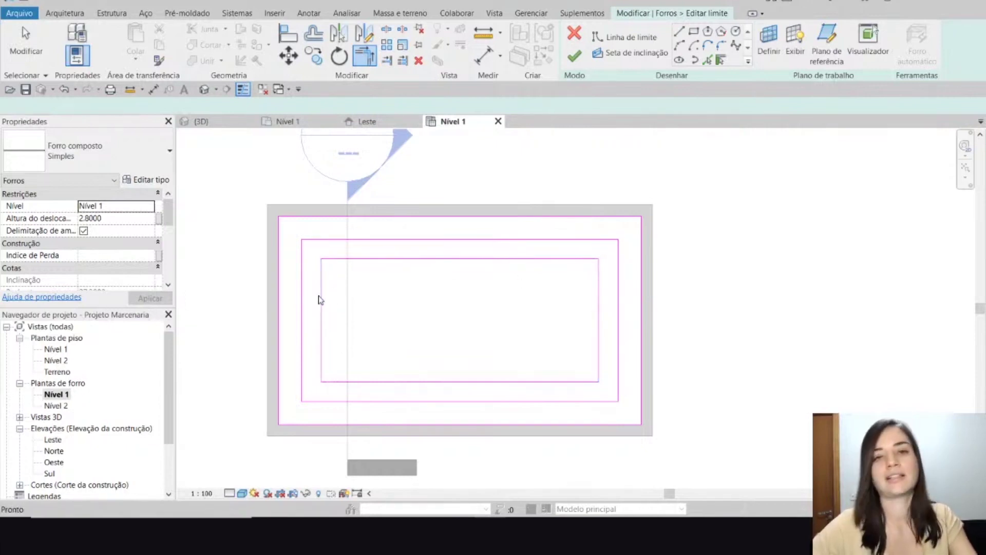
key(Escape)
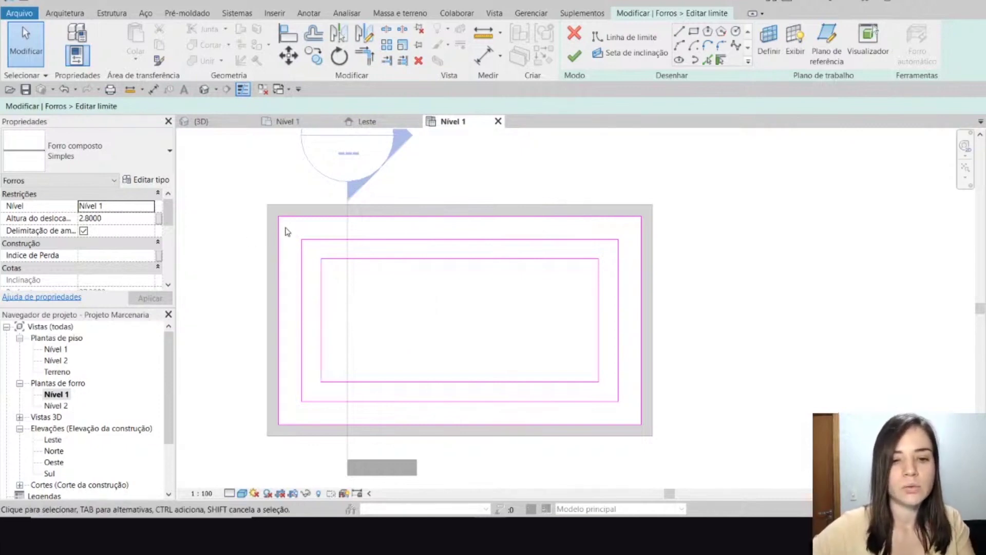
scroll(703, 383, up, 1)
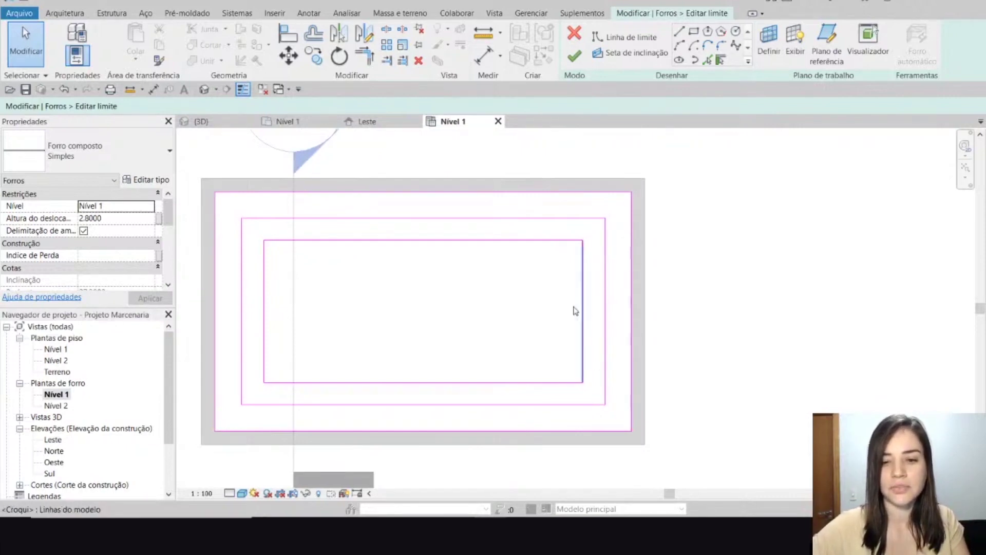
click(574, 55)
Examine the outer ring and central panel in 3D and compare them with the section detail in PowerPoint
click(198, 120)
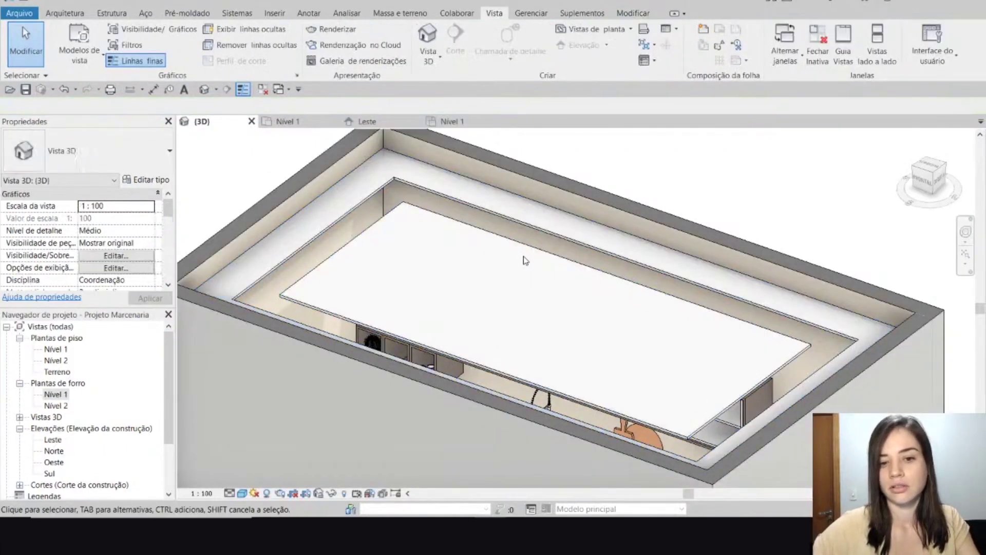
scroll(523, 260, down, 5)
scroll(387, 293, up, 10)
scroll(331, 331, down, 5)
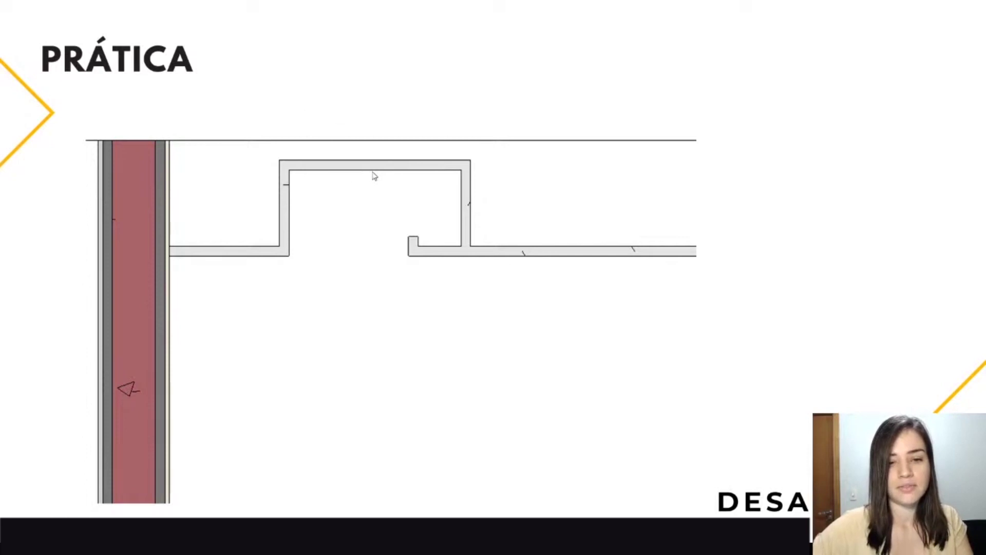
key(alt+Tab)
scroll(347, 241, up, 4)
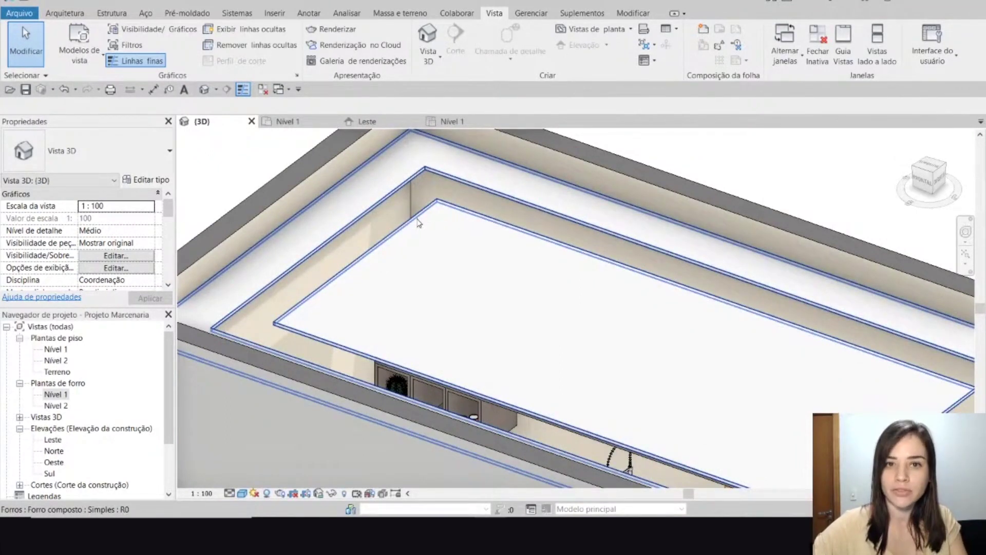
Start a sketched ceiling on the Nível 1 ceiling plan and draw its rectangular boundary along the outer ring's inner edge
click(470, 125)
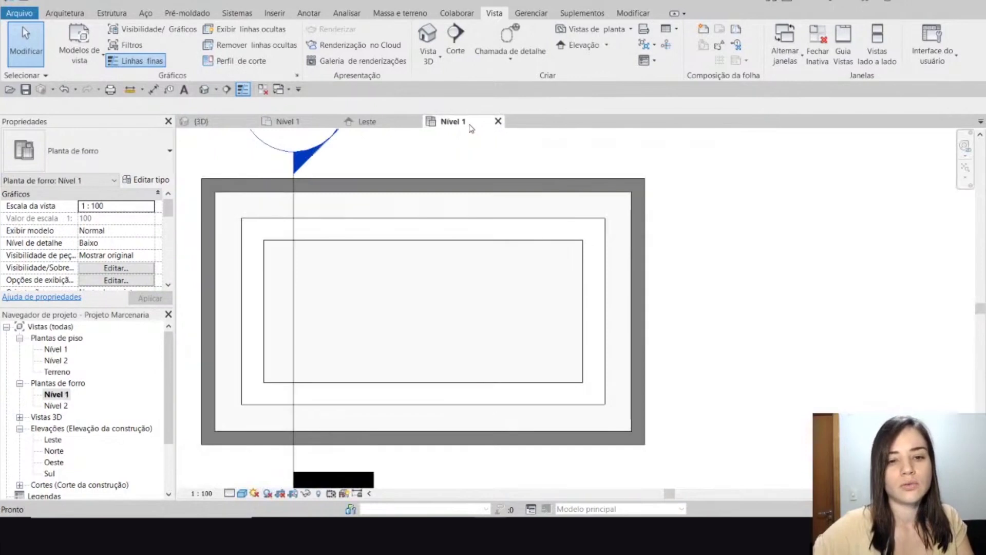
middle_drag(419, 159, 454, 171)
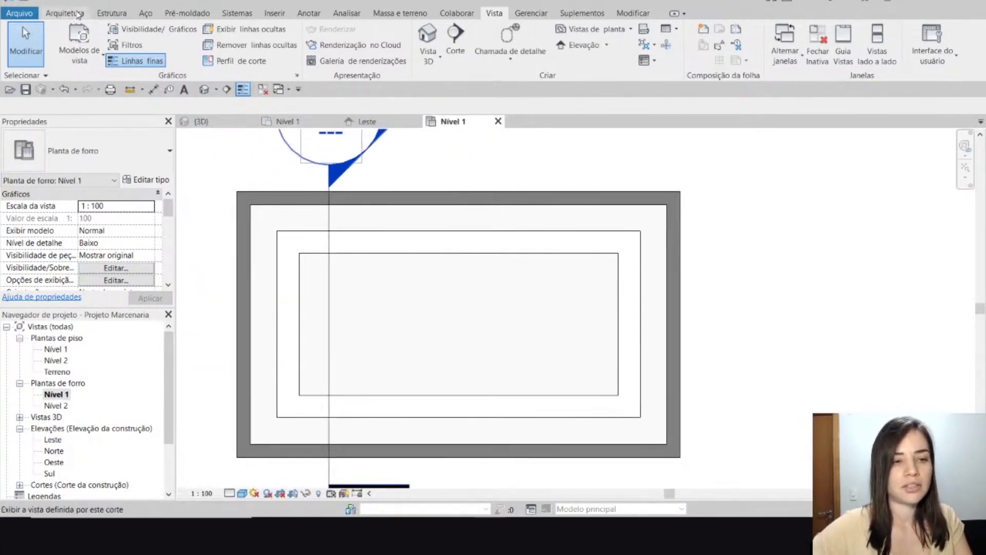
click(78, 14)
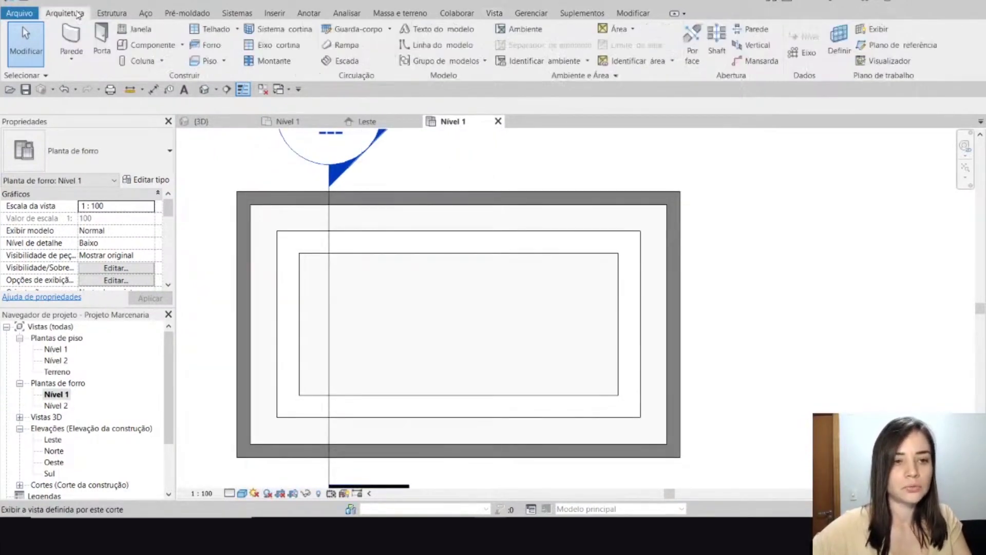
click(205, 45)
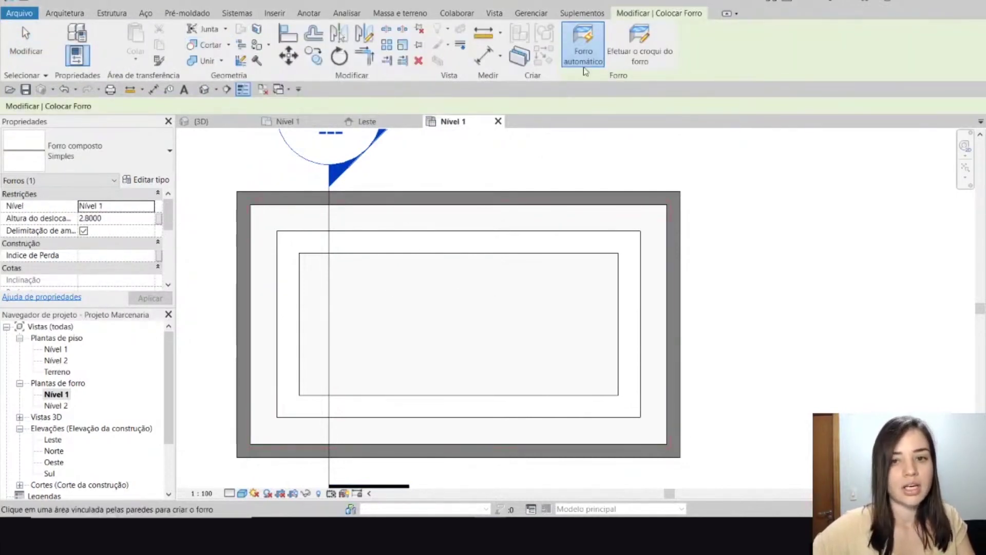
click(654, 56)
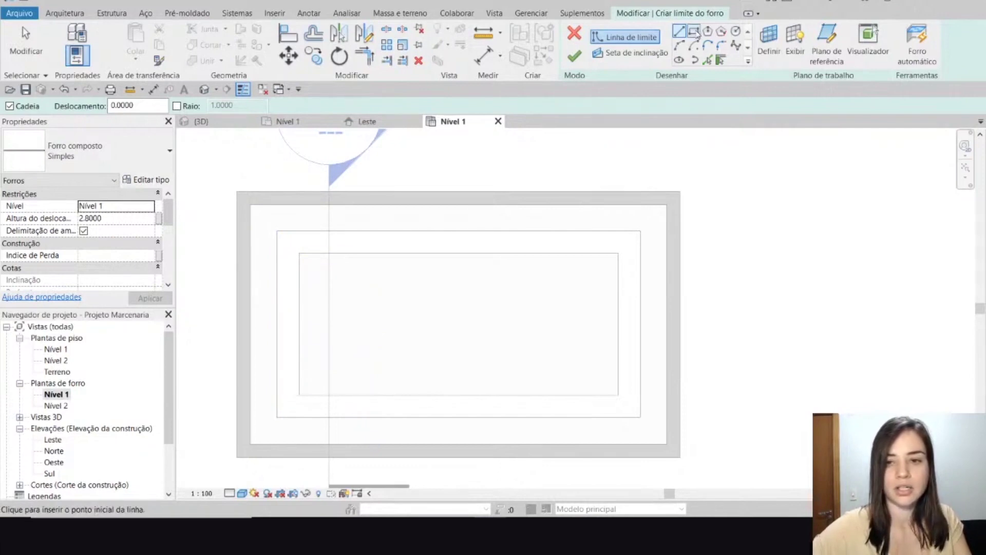
click(692, 33)
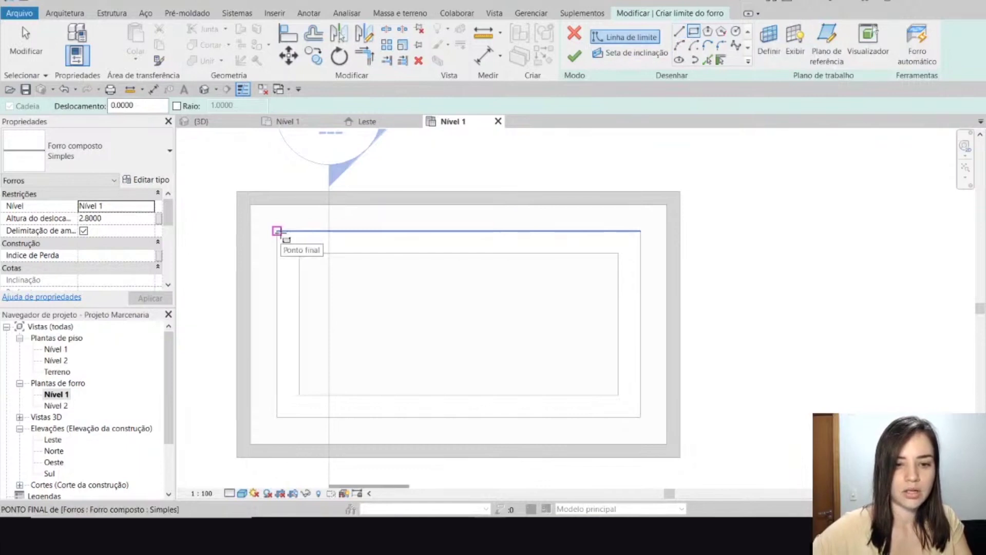
click(276, 231)
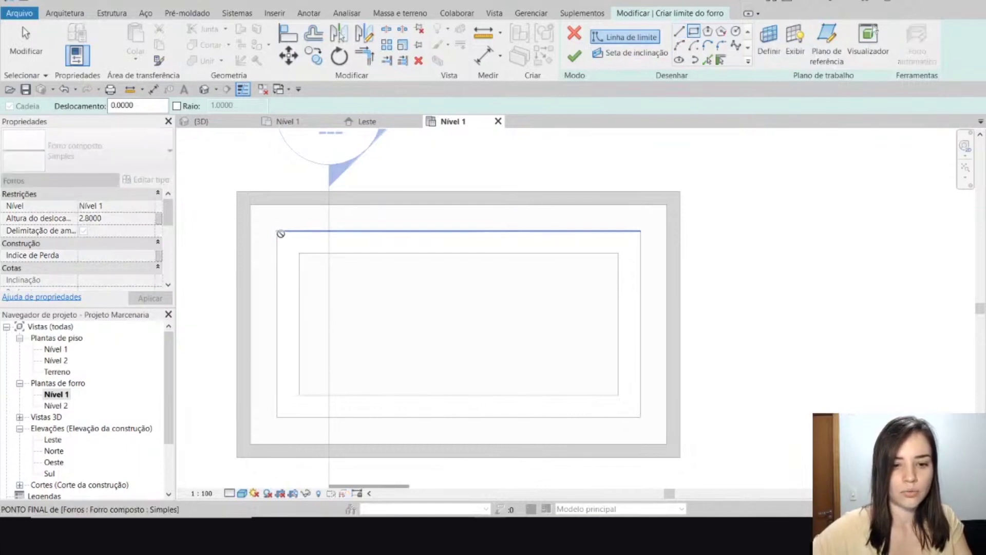
click(640, 417)
key(Escape)
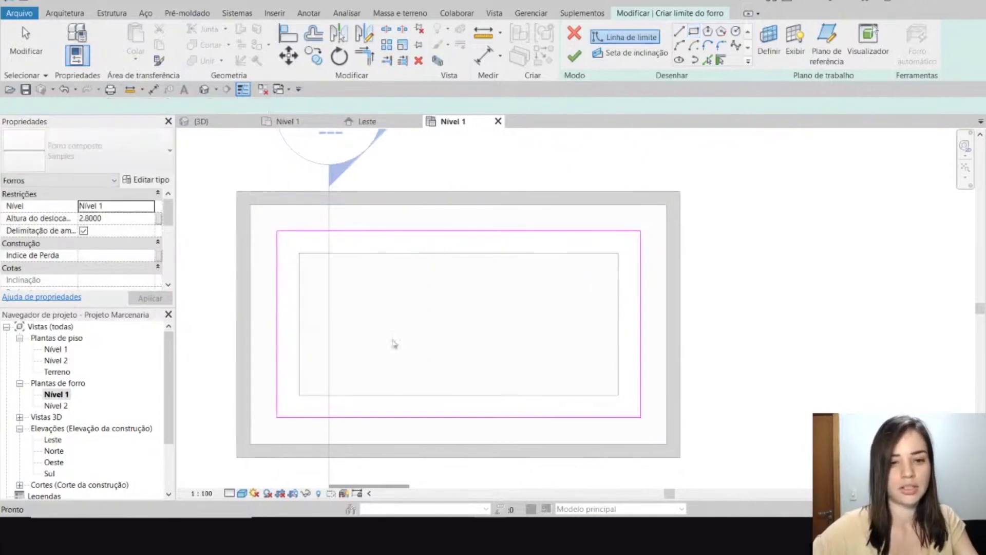
key(Escape)
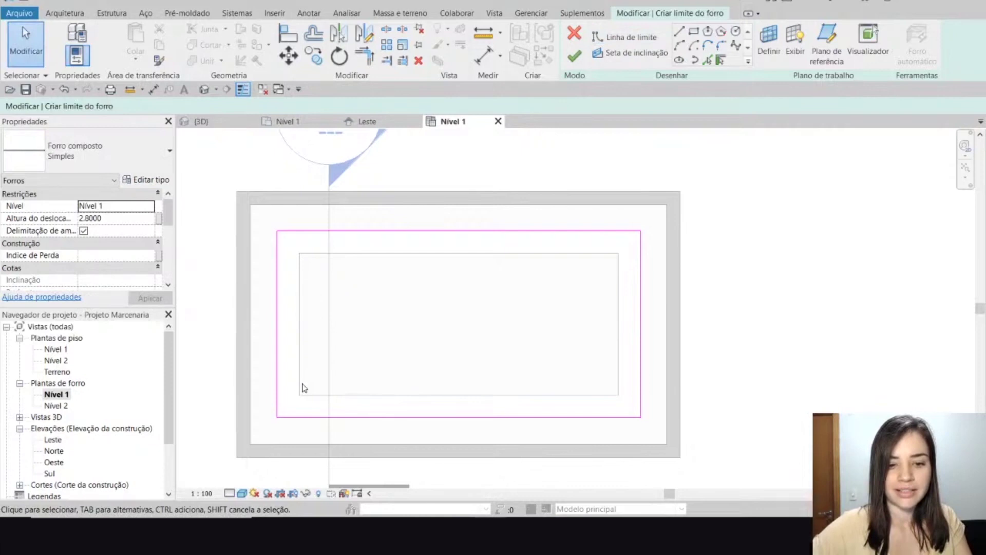
Add ceiling boundary lines offset 0.1 inward from all four sides of the central panel
click(707, 60)
double_click(100, 106)
text(0.1)
key(Return)
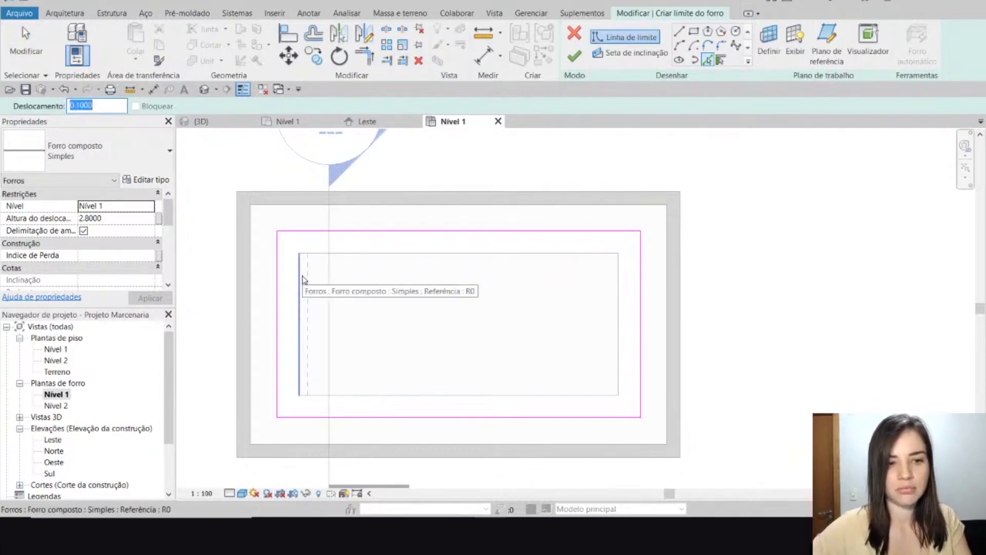
click(303, 280)
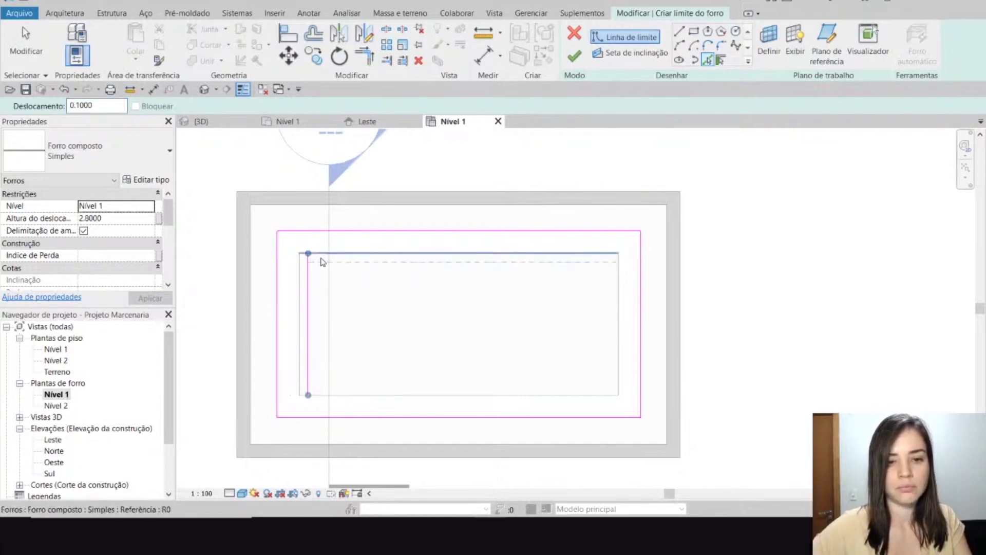
click(322, 262)
click(403, 396)
click(615, 348)
key(Escape)
key(Escape)
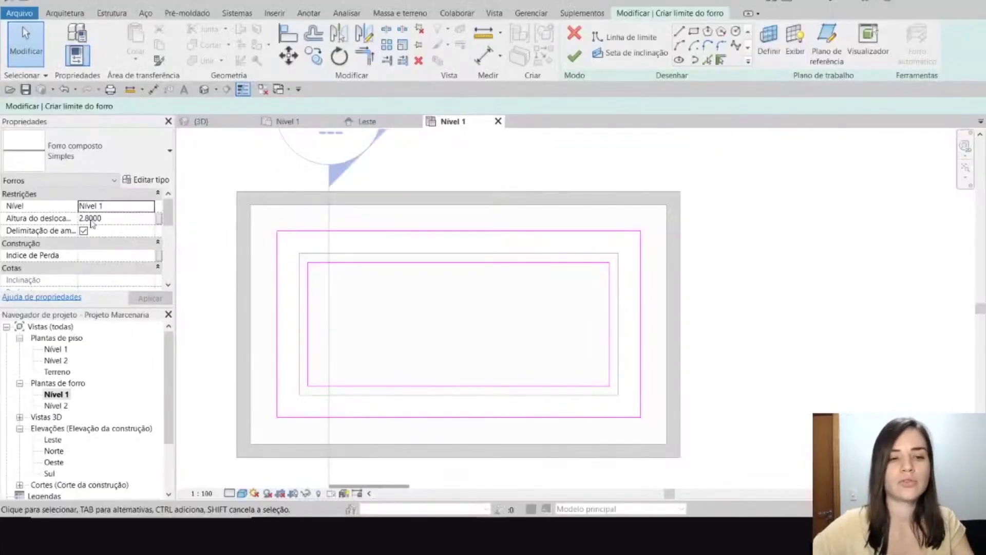
Set the new ceiling's height offset from Nível 1 to 3 and finish its boundary sketch
click(65, 219)
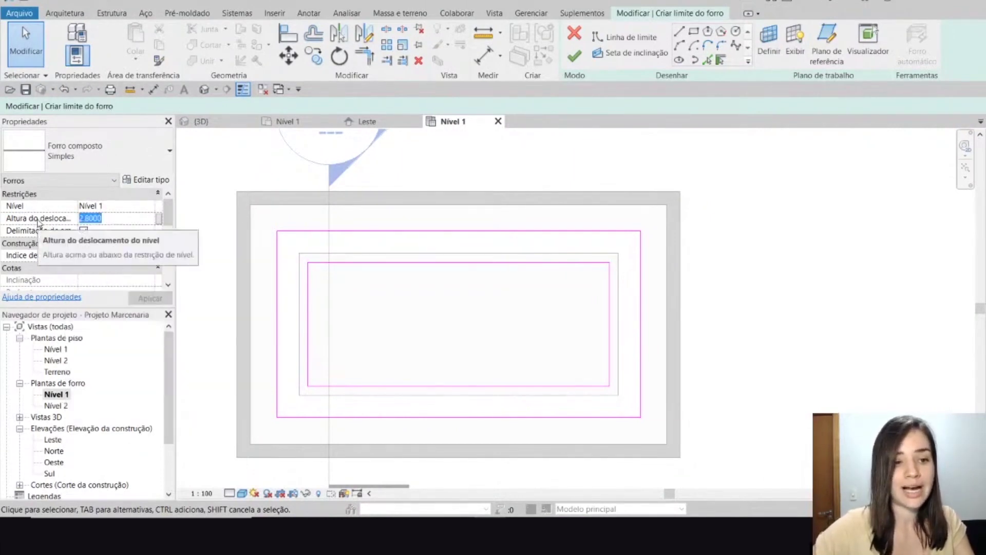
text(3)
key(Return)
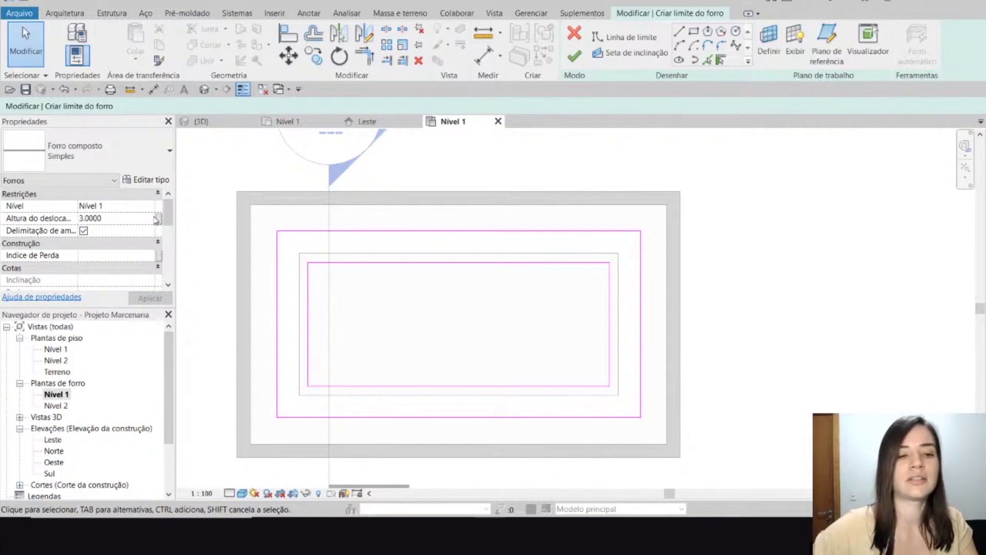
click(574, 55)
Examine the new raised ceiling ring in 3D and open the Corte 1 section from the floor plan
click(198, 121)
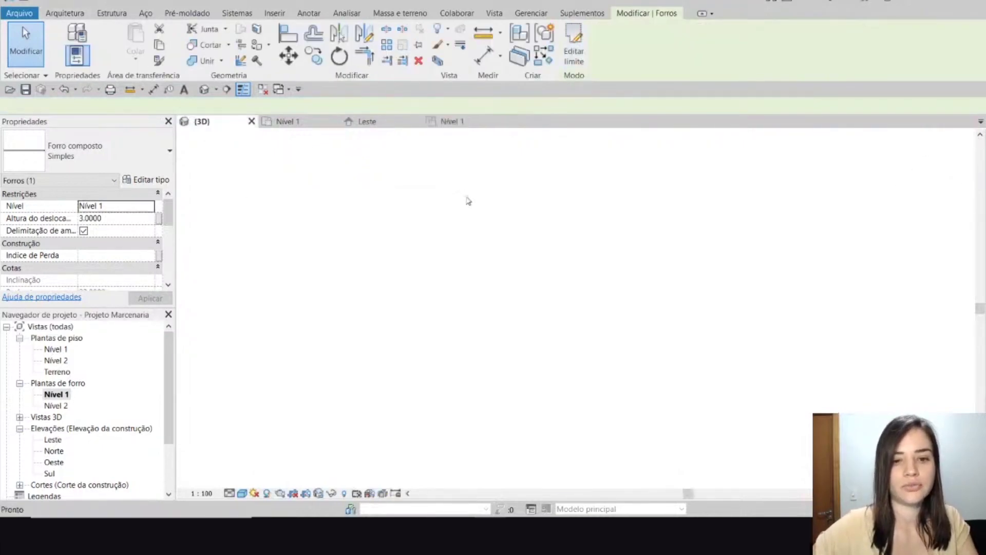
scroll(547, 268, down, 5)
shift+middle_drag(510, 326, 539, 330)
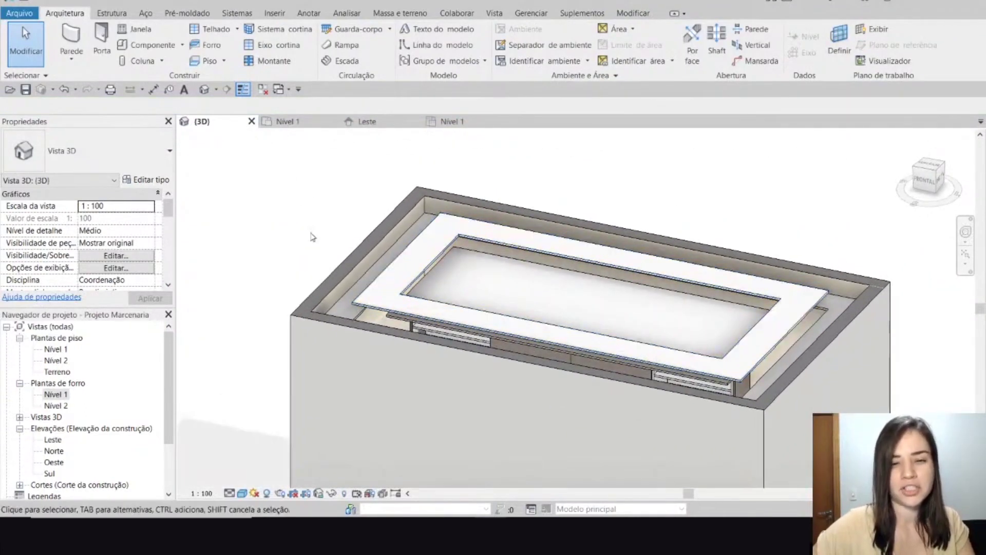
click(307, 123)
scroll(363, 291, down, 4)
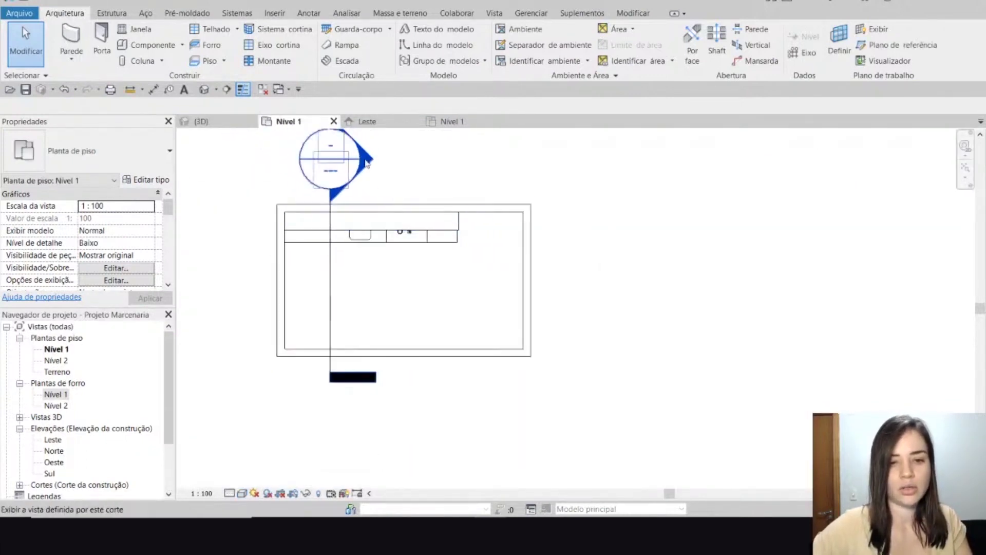
double_click(370, 160)
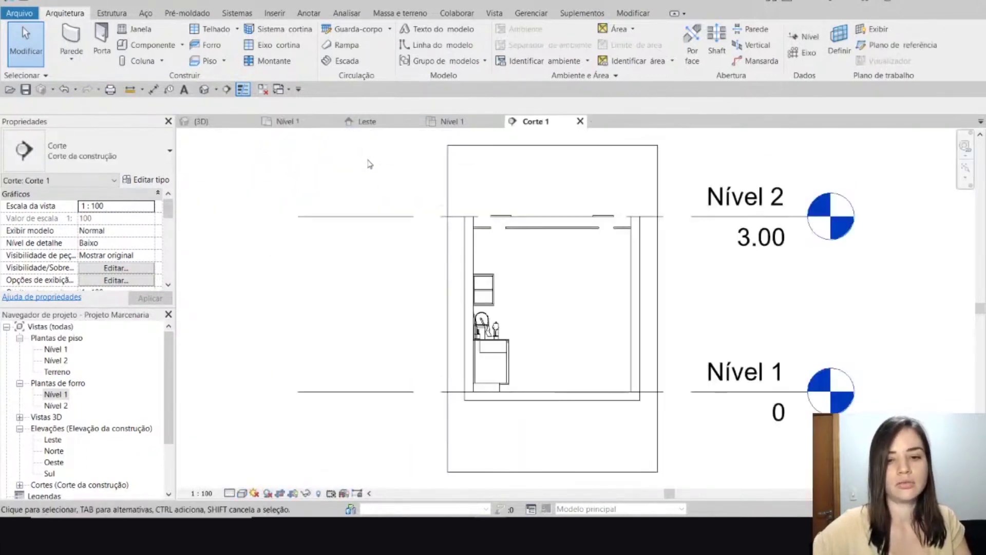
Draw a second vertical section line through the kitchen on the Nível 1 floor plan and delete it
click(288, 121)
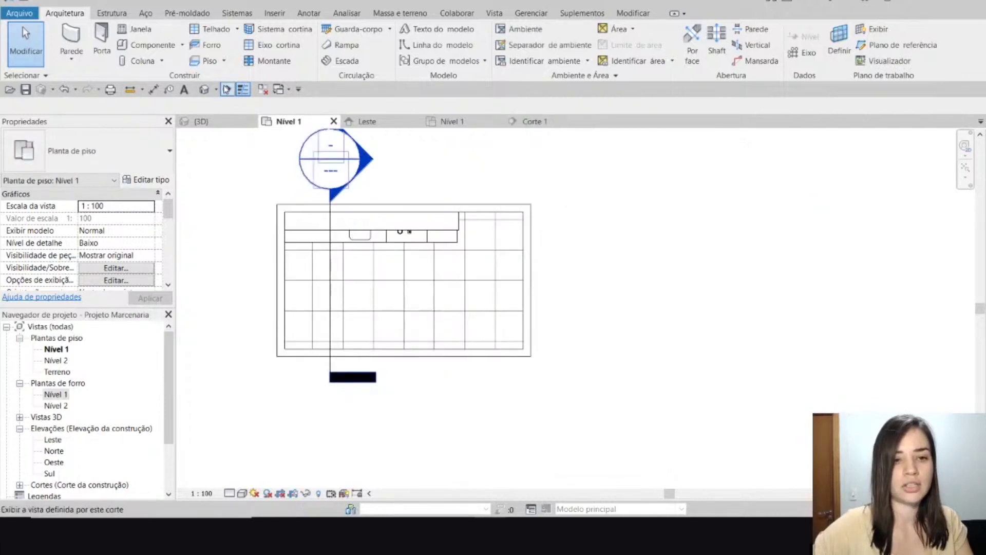
click(226, 90)
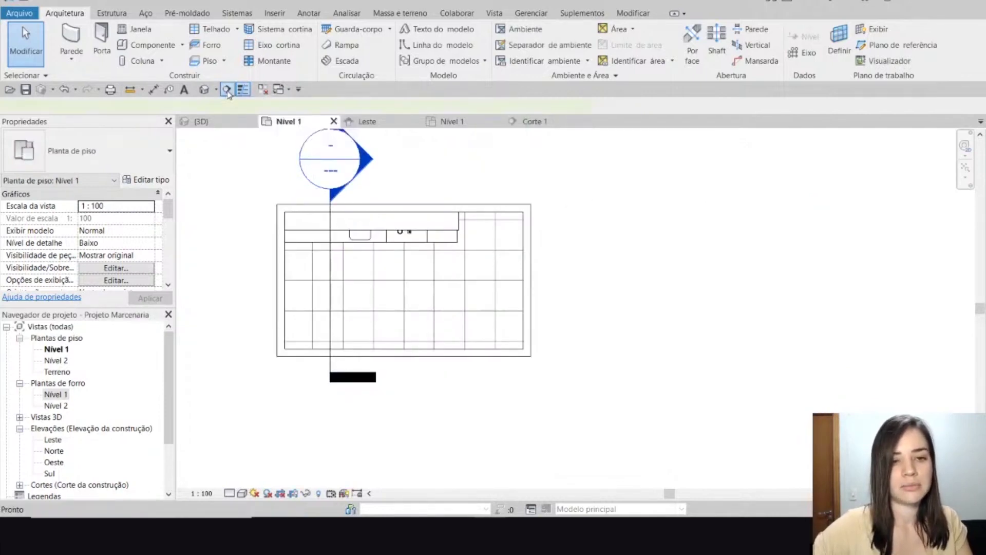
click(432, 149)
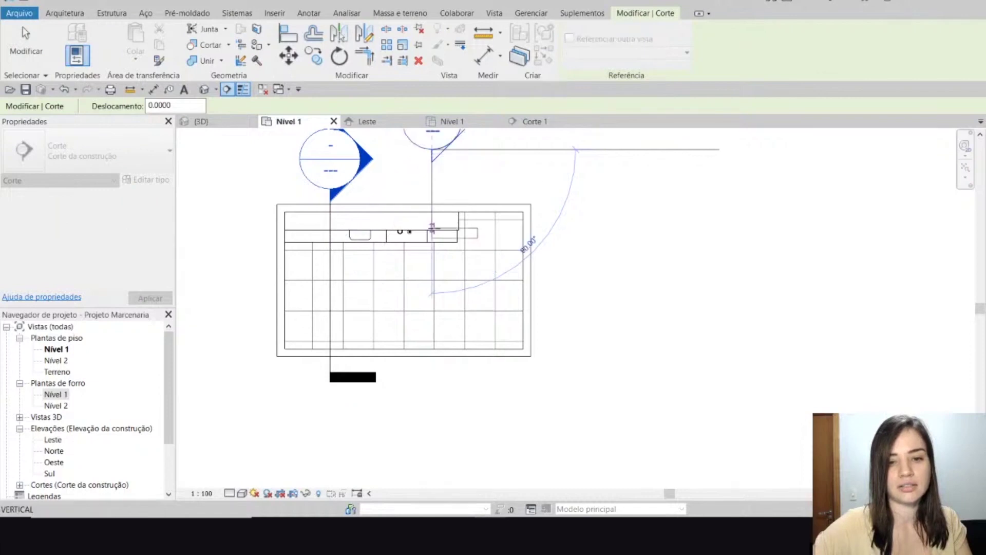
click(505, 375)
key(Escape)
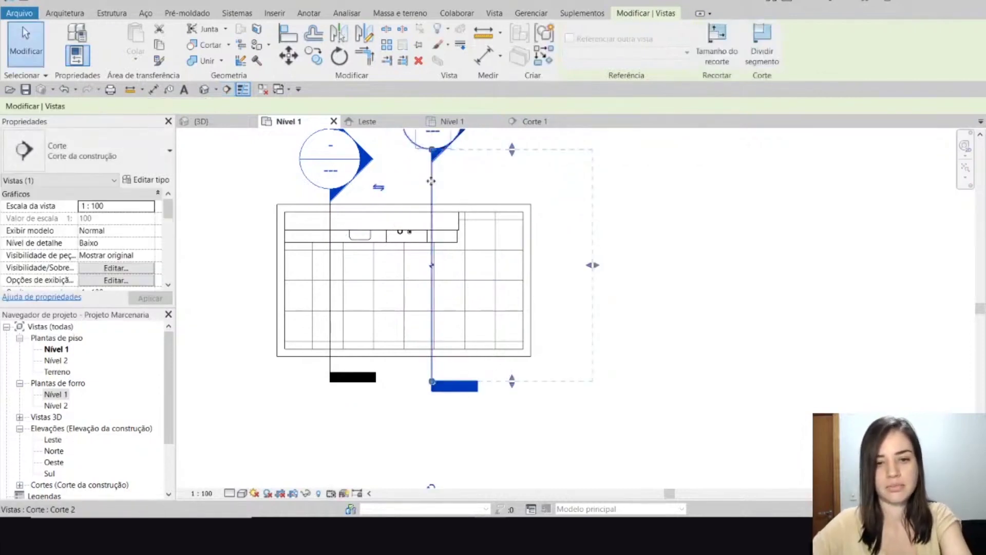
key(Delete)
click(551, 296)
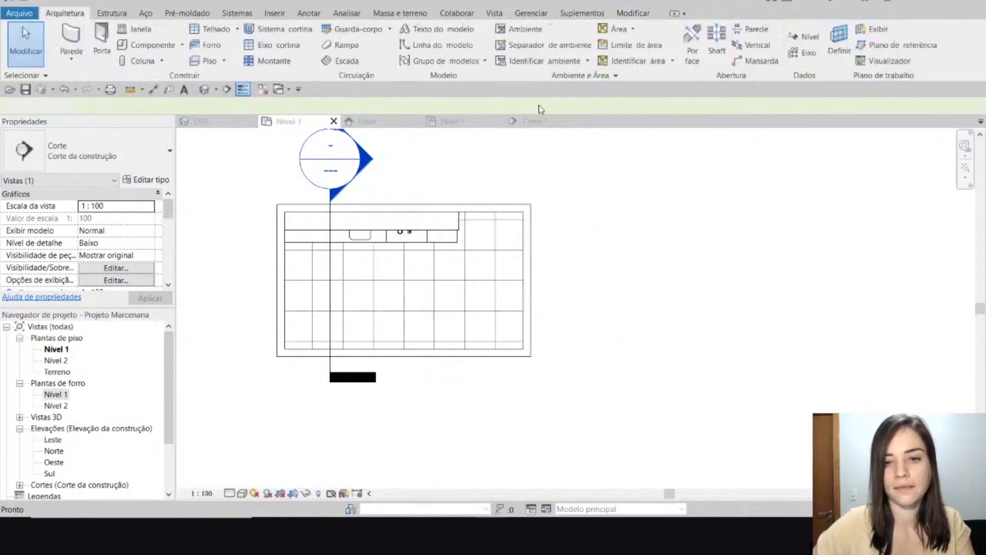
Examine the heights and overlaps of the ceiling pieces in the Corte 1 section and in 3D
click(542, 122)
scroll(416, 267, up, 4)
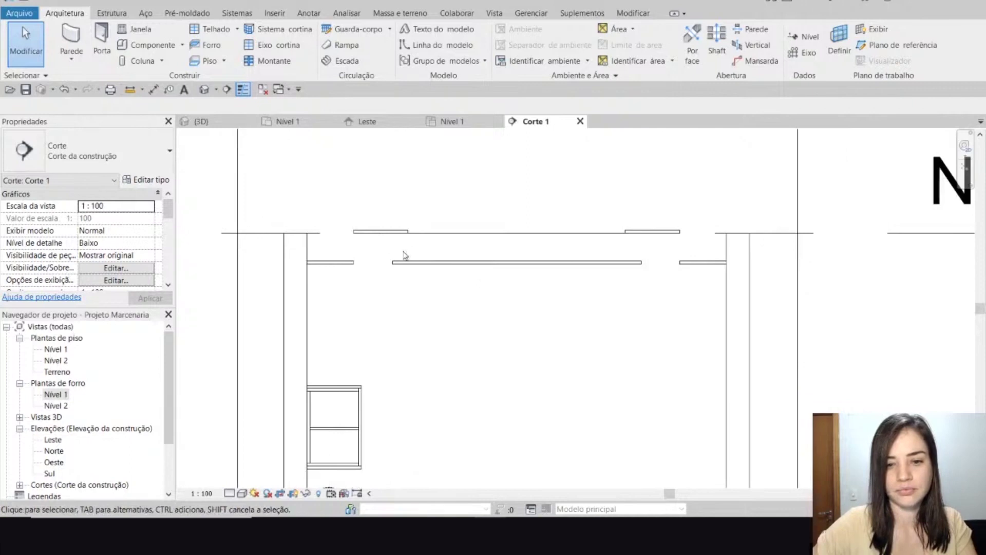
middle_drag(426, 251, 394, 266)
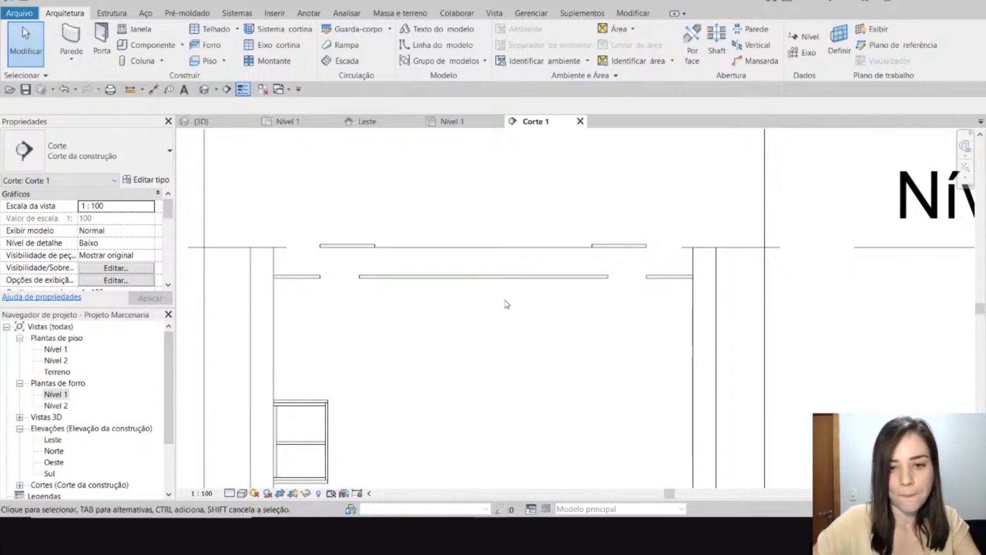
middle_drag(357, 271, 326, 262)
click(317, 245)
click(386, 311)
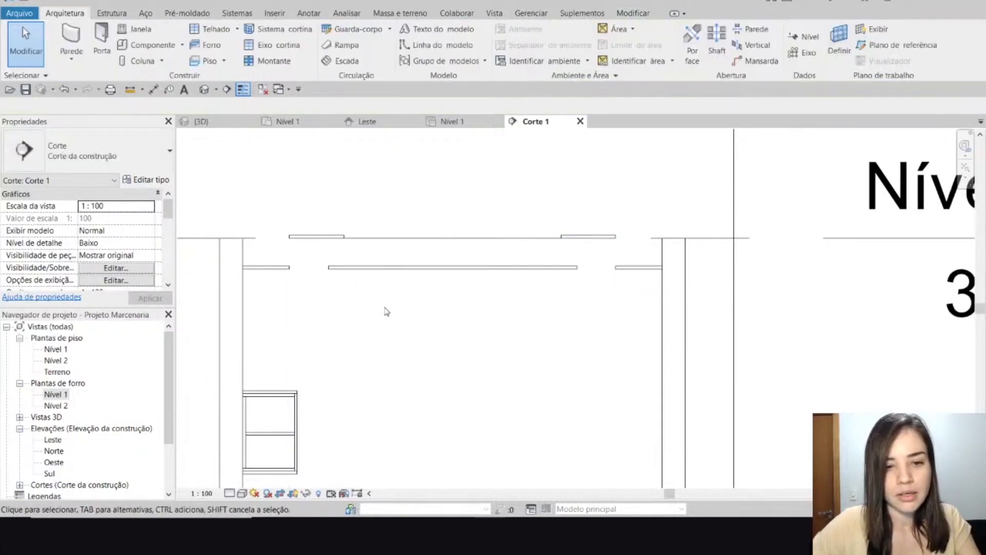
scroll(386, 294, down, 3)
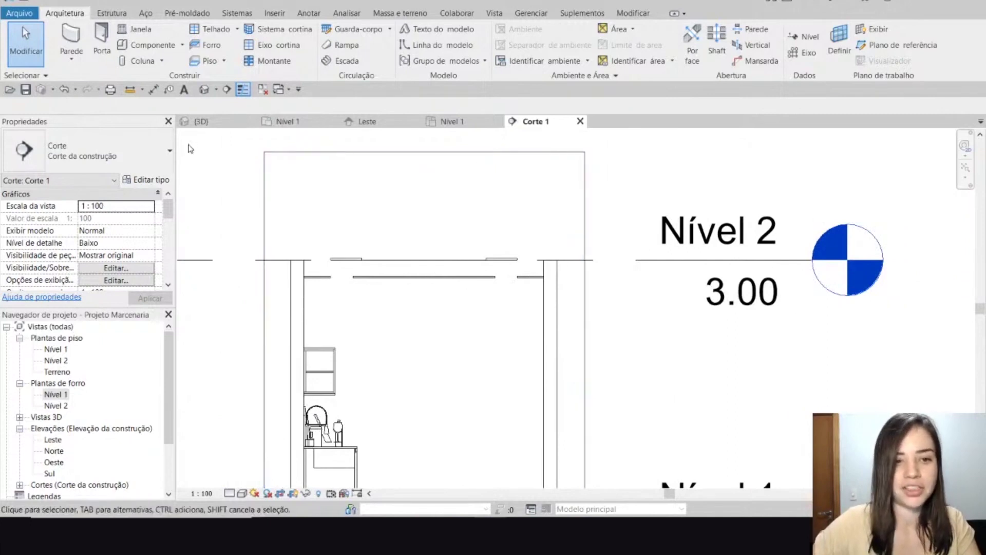
scroll(337, 275, up, 4)
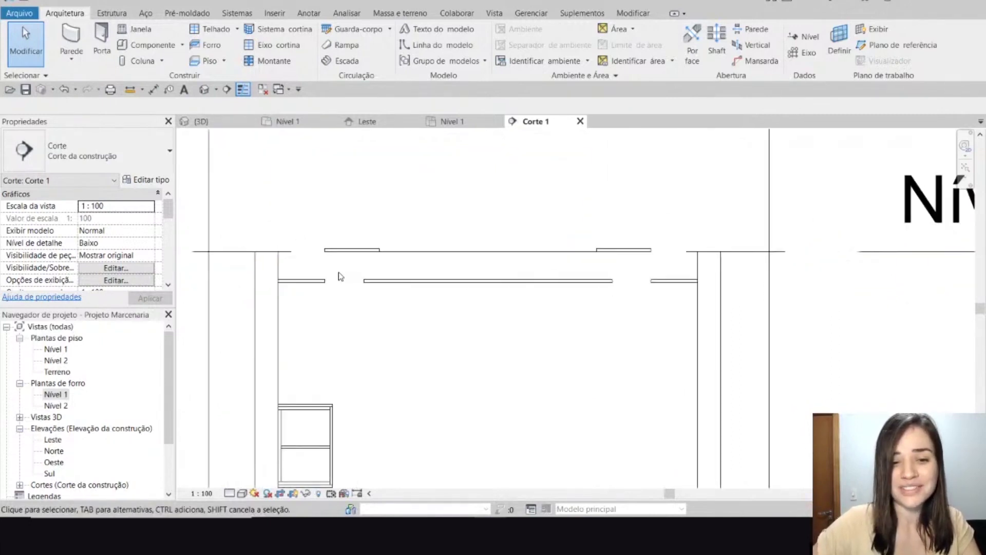
click(226, 122)
scroll(444, 171, down, 2)
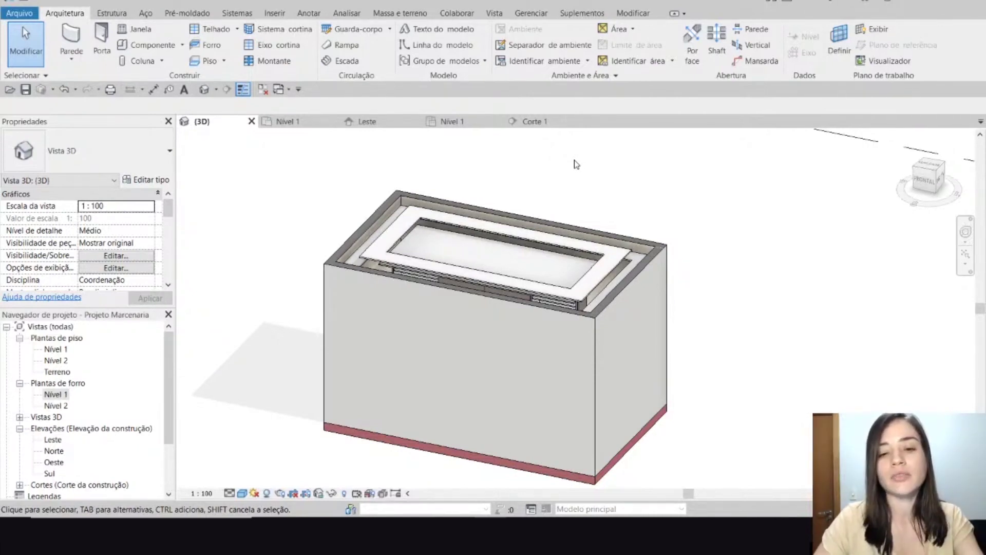
middle_drag(549, 180, 536, 207)
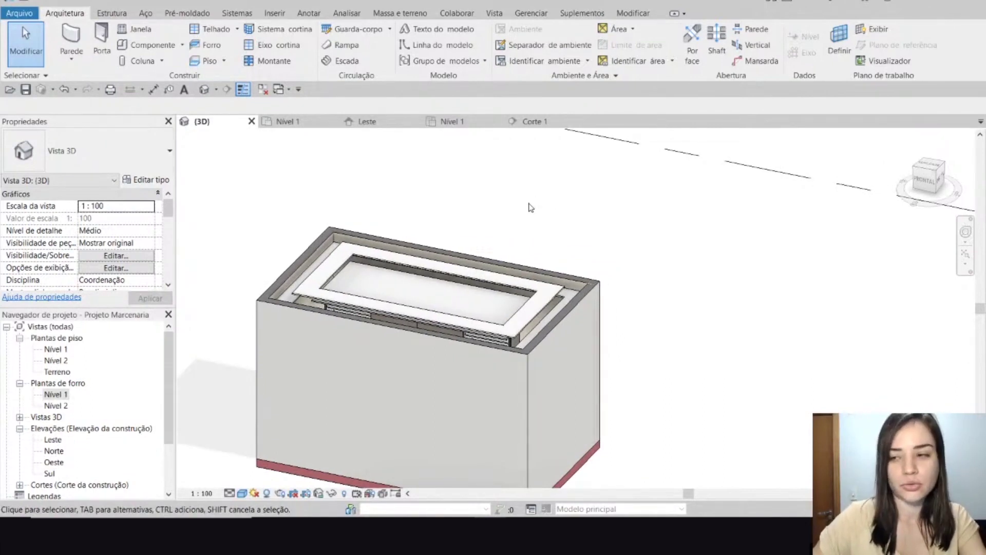
scroll(450, 212, up, 6)
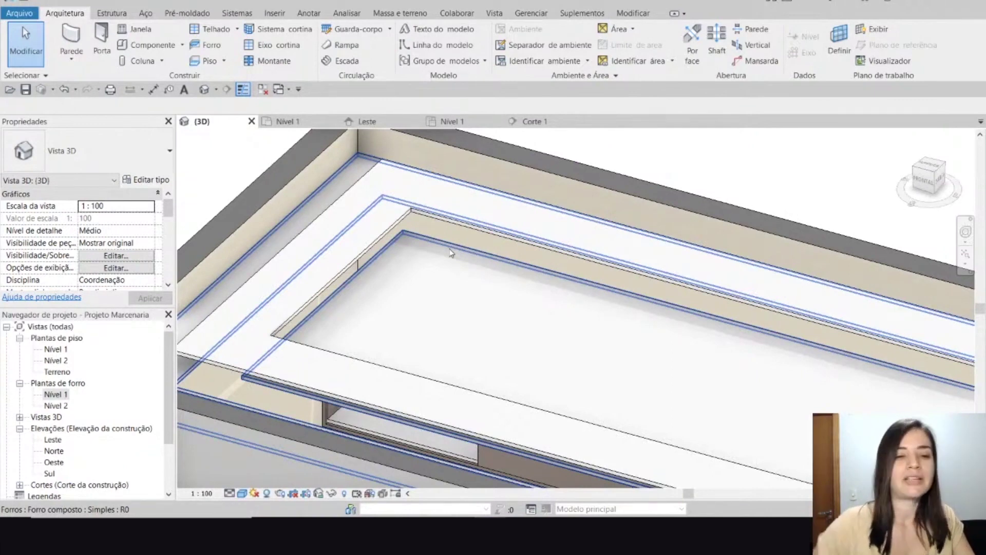
scroll(399, 286, down, 5)
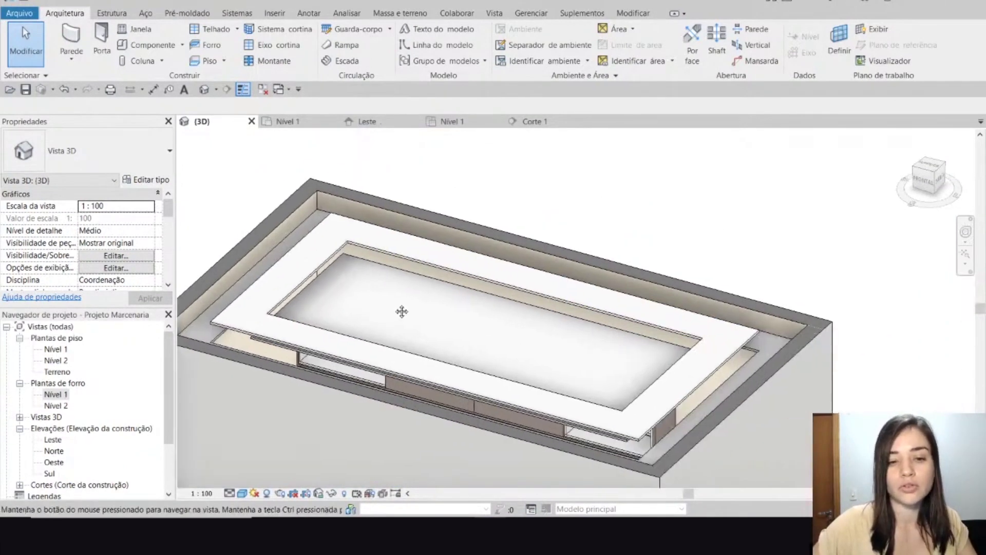
Start a new wall on the Nível 1 ceiling plan using the basic wall type Gesso 2cm
click(465, 123)
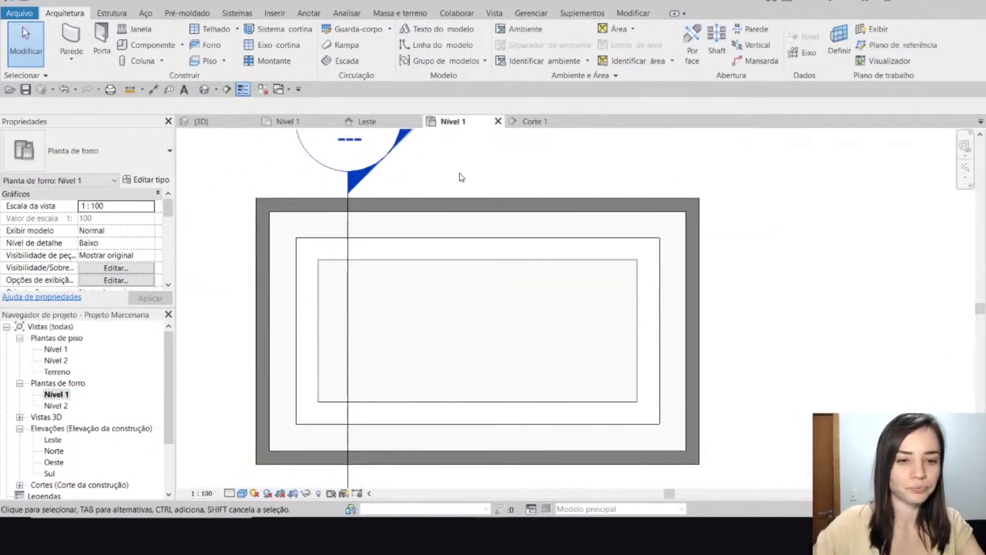
click(77, 62)
click(92, 77)
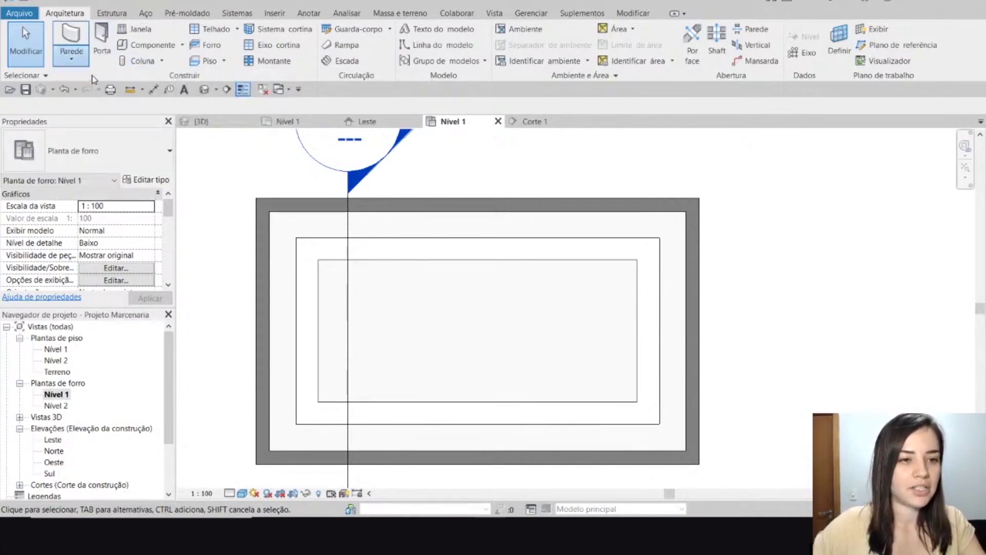
click(143, 158)
scroll(140, 276, down, 1)
scroll(140, 276, down, 5)
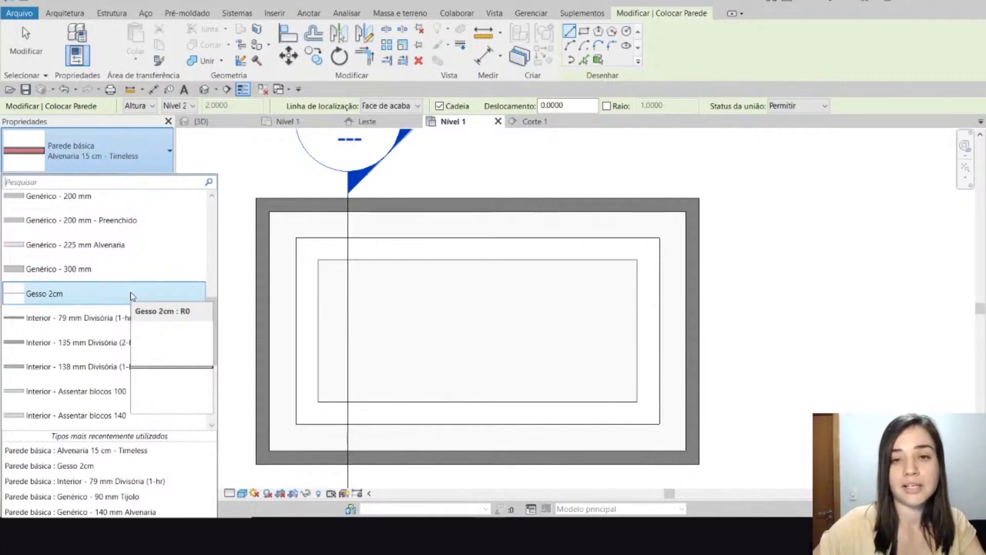
click(130, 292)
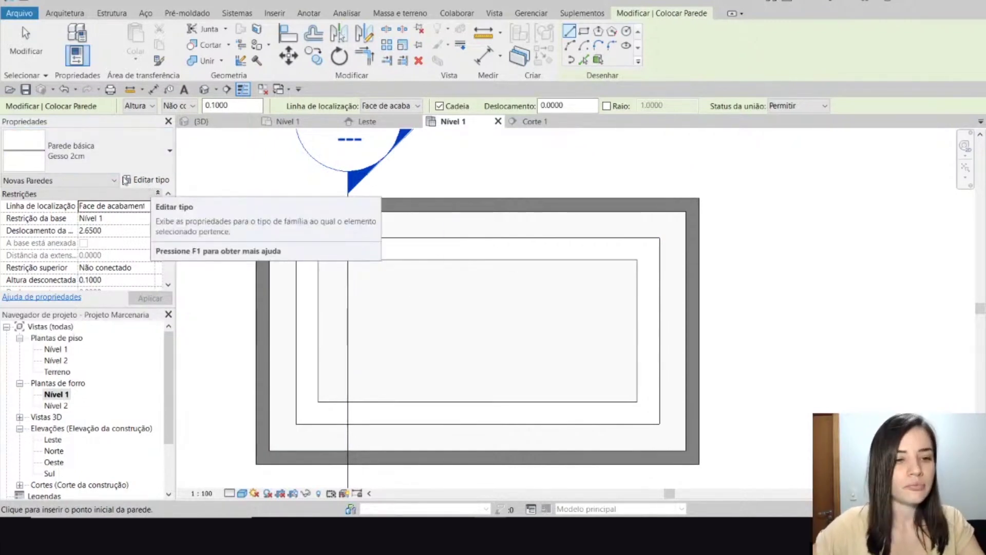
Inspect the Gesso 2cm wall type's properties and layer structure, closing them without changes
click(148, 180)
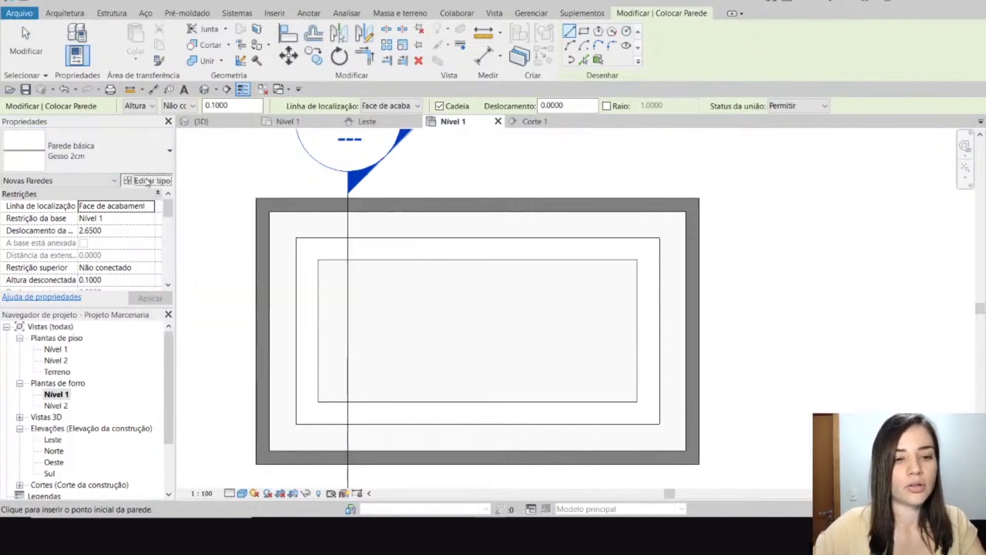
click(395, 105)
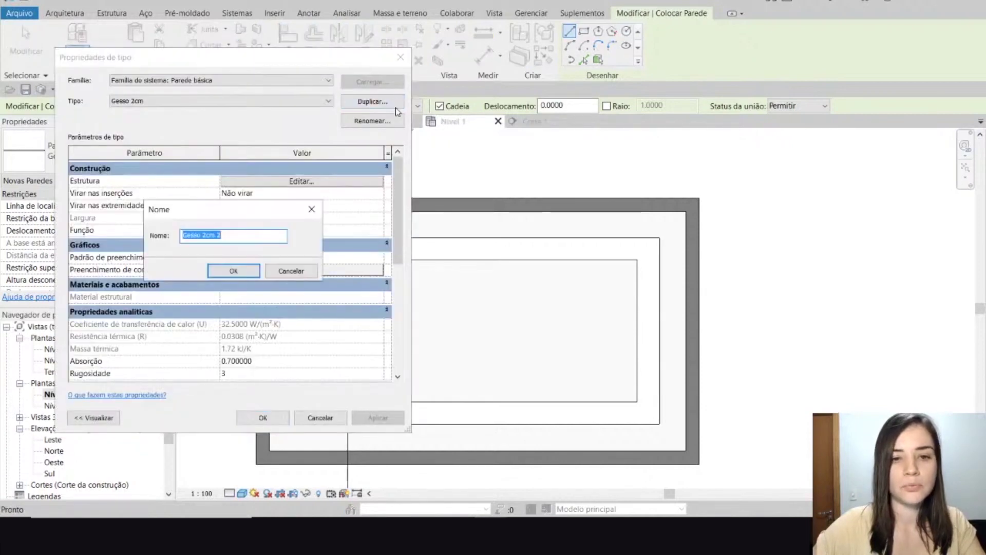
click(311, 209)
click(333, 183)
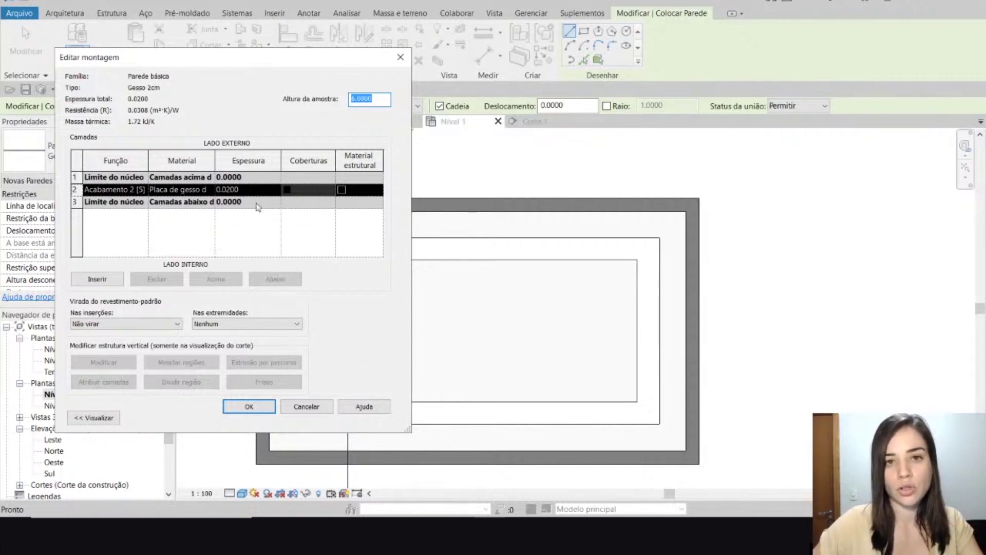
click(401, 57)
click(401, 53)
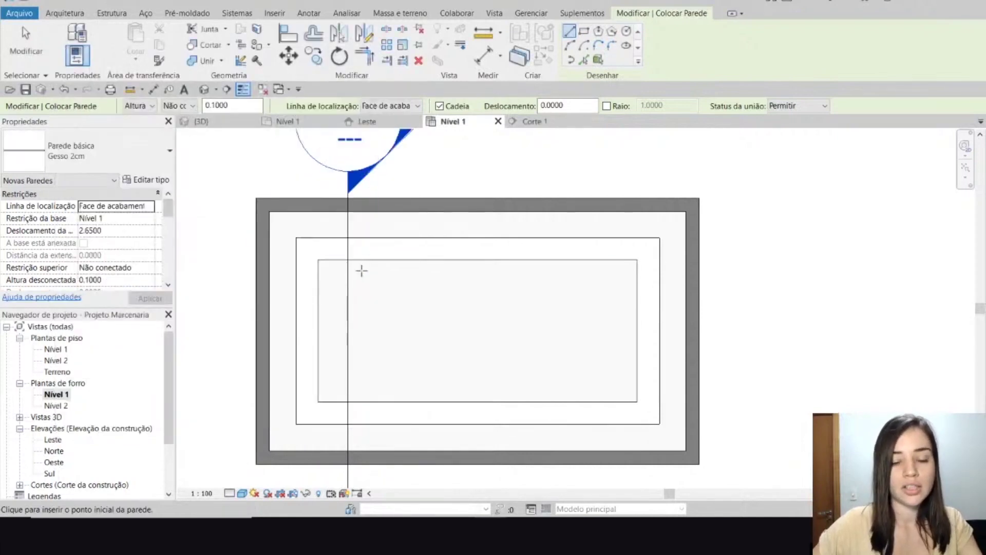
Examine the gap between the ceiling pieces in the Corte 1 section and check the lower ceiling's height offset
middle_drag(396, 297, 399, 244)
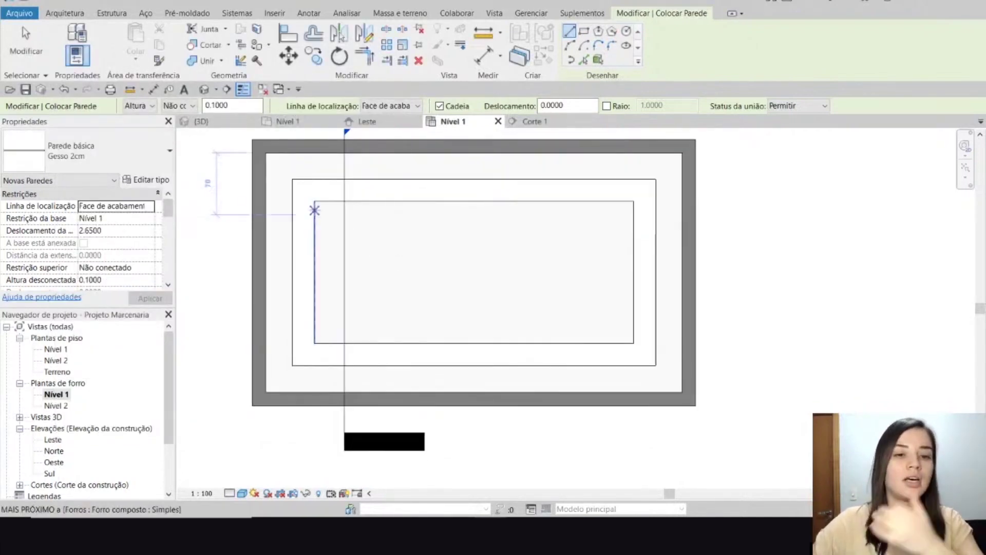
scroll(315, 210, up, 1)
scroll(346, 231, up, 1)
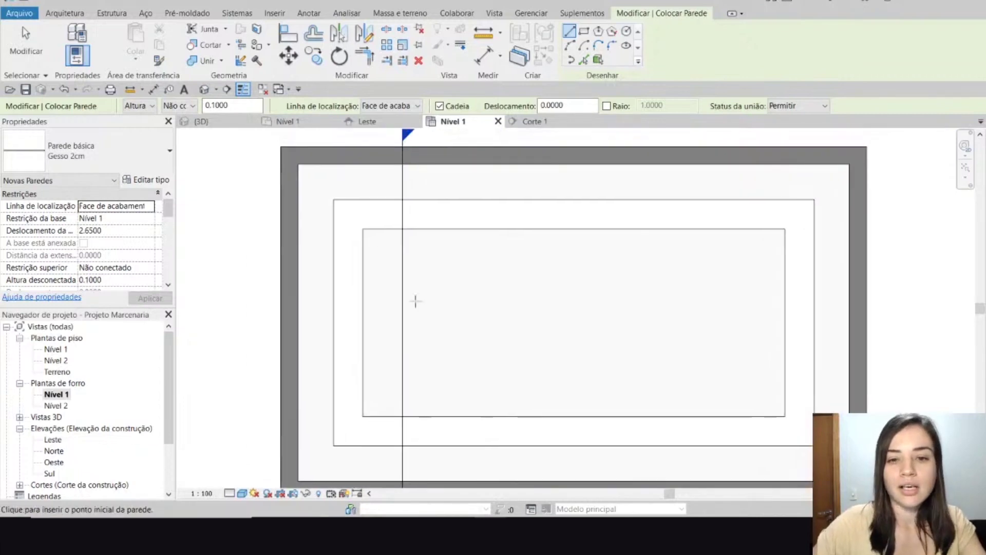
middle_drag(466, 347, 458, 322)
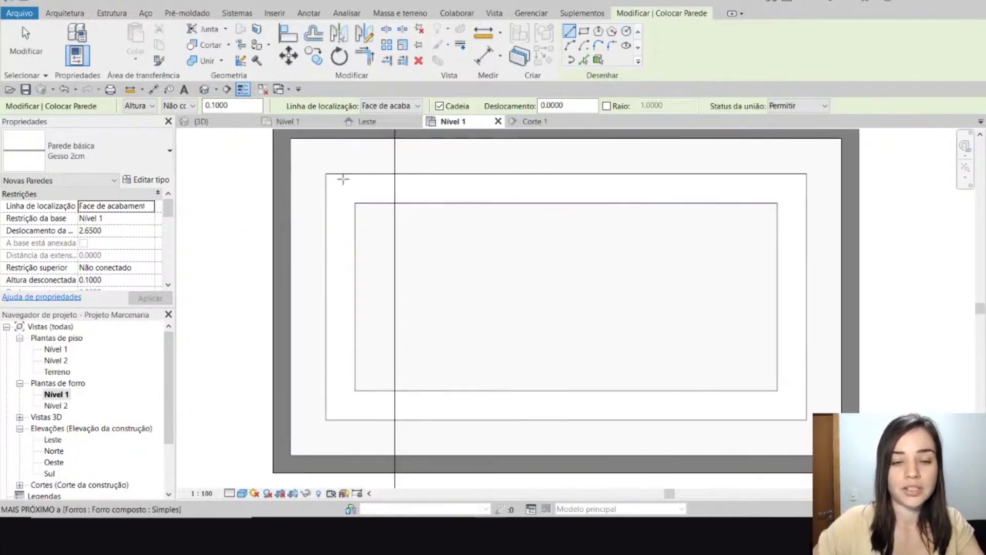
click(568, 120)
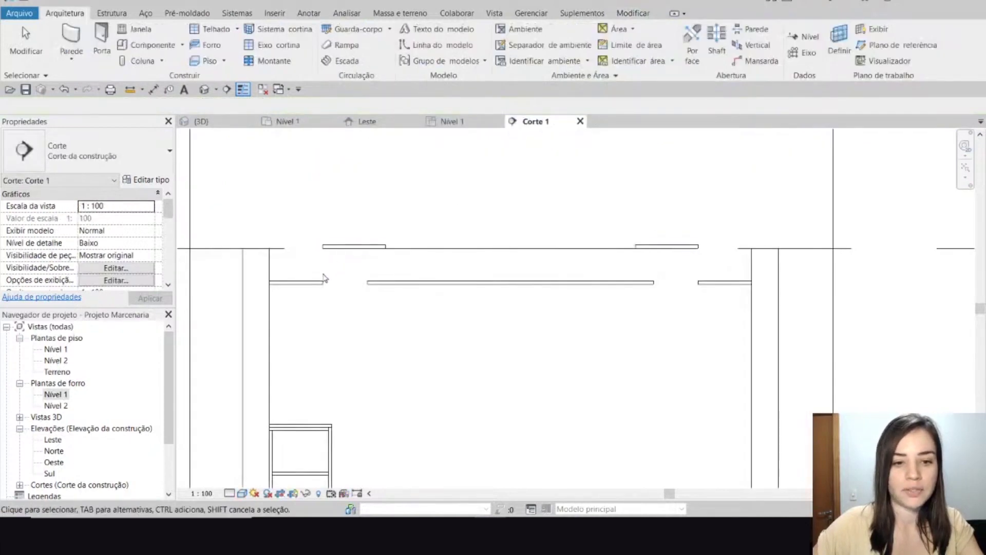
scroll(323, 278, up, 3)
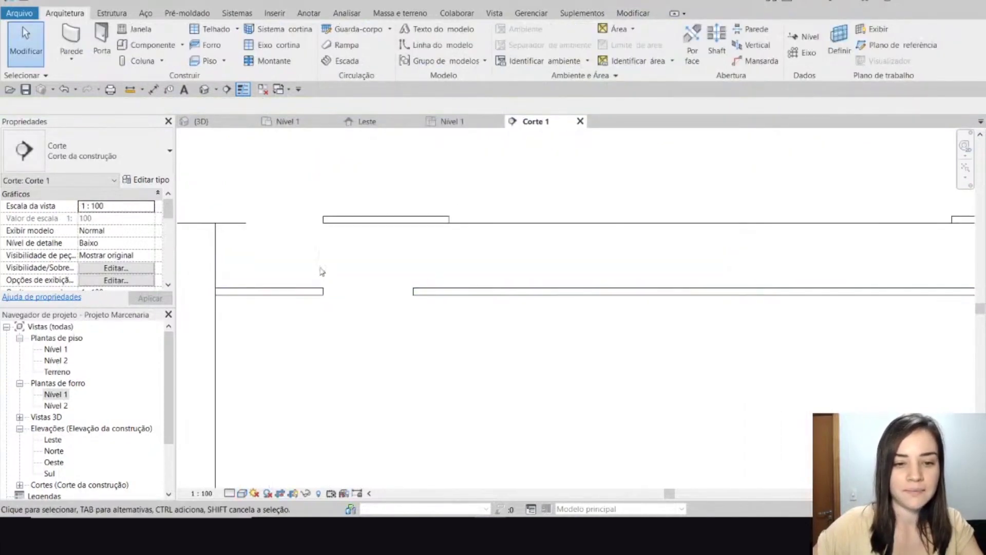
middle_drag(334, 268, 403, 257)
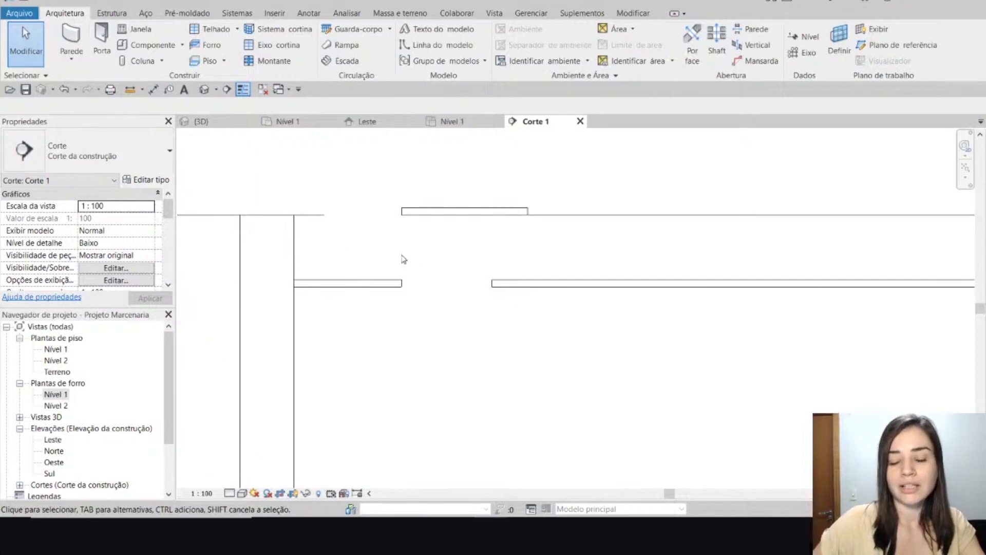
click(379, 284)
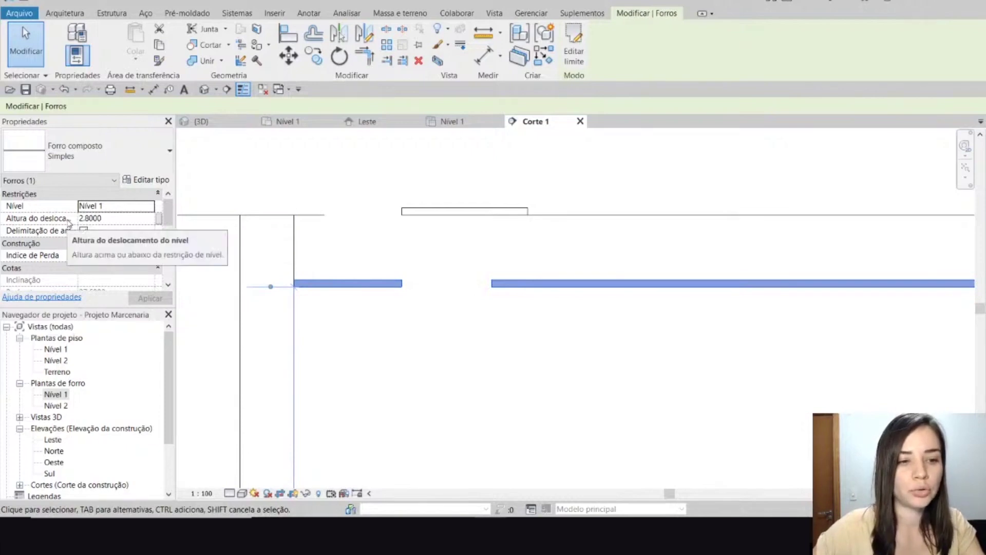
scroll(296, 166, down, 3)
click(415, 269)
Dimension the height from the Nível 1 line to the underside of the lower ceiling in the section
middle_drag(471, 297, 457, 258)
scroll(450, 253, down, 1)
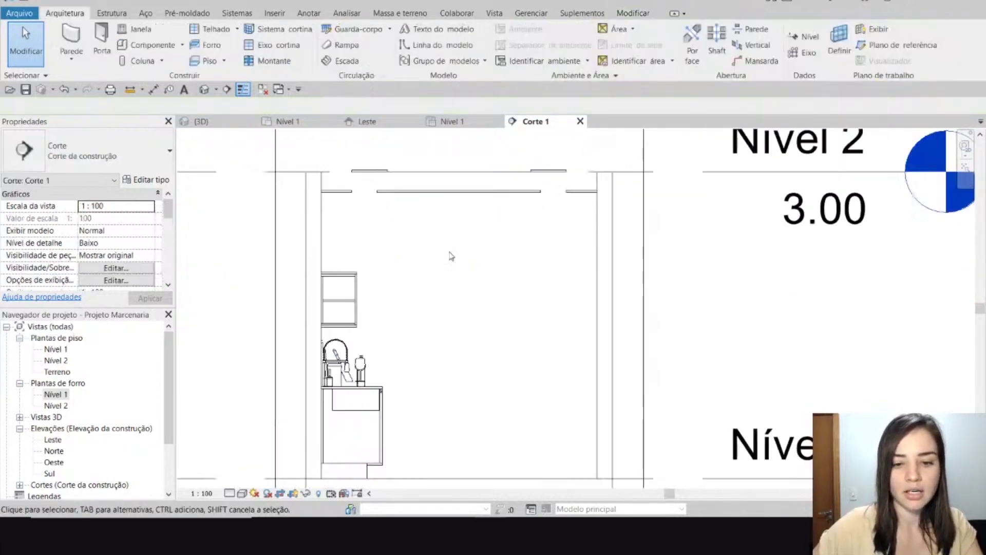
key(d)
key(i)
click(210, 477)
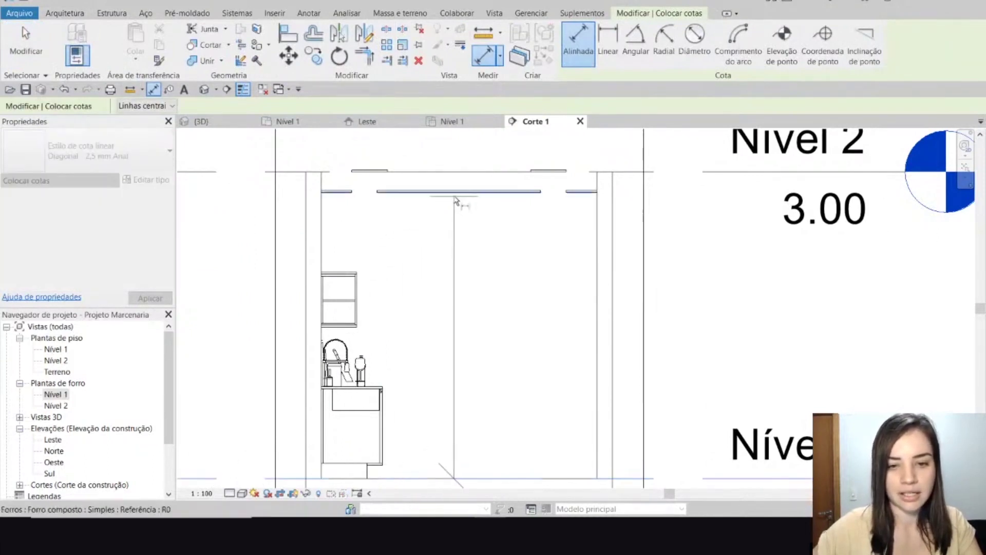
scroll(456, 198, up, 3)
click(479, 190)
scroll(482, 186, down, 2)
click(483, 286)
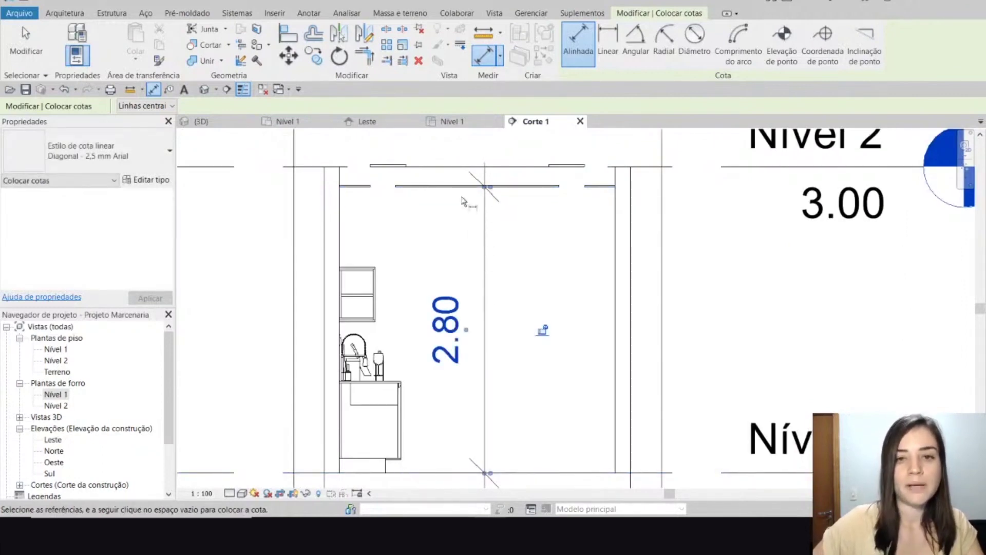
Measure the thickness of the lower ceiling with a temporary dimension and cancel its placement
scroll(390, 185, up, 4)
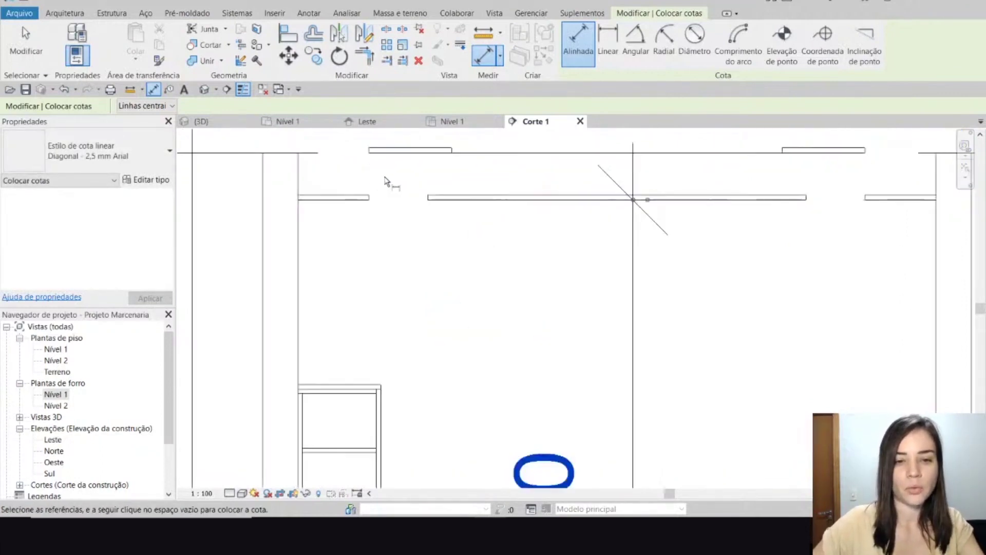
scroll(524, 221, down, 4)
click(527, 220)
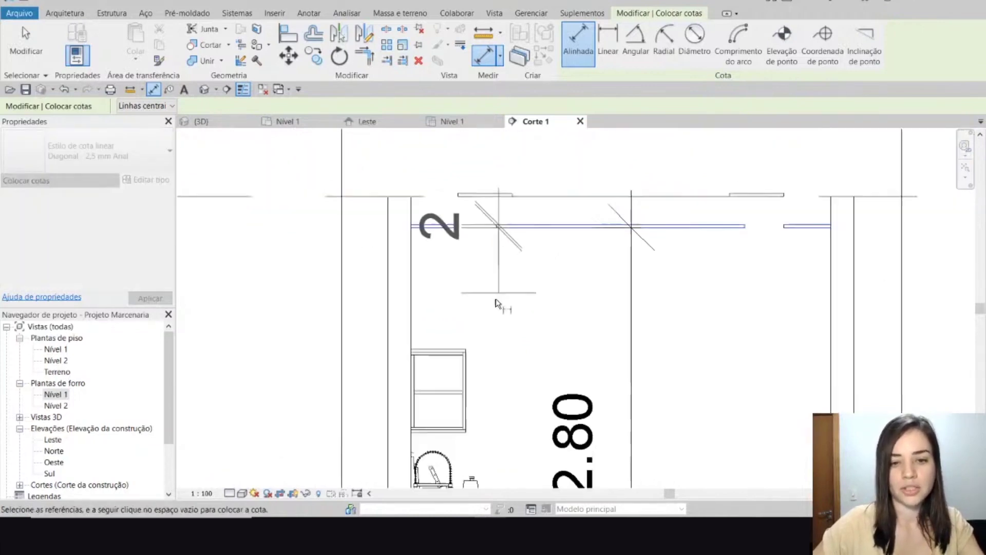
key(Escape)
key(Escape)
scroll(513, 238, up, 4)
middle_drag(408, 201, 447, 275)
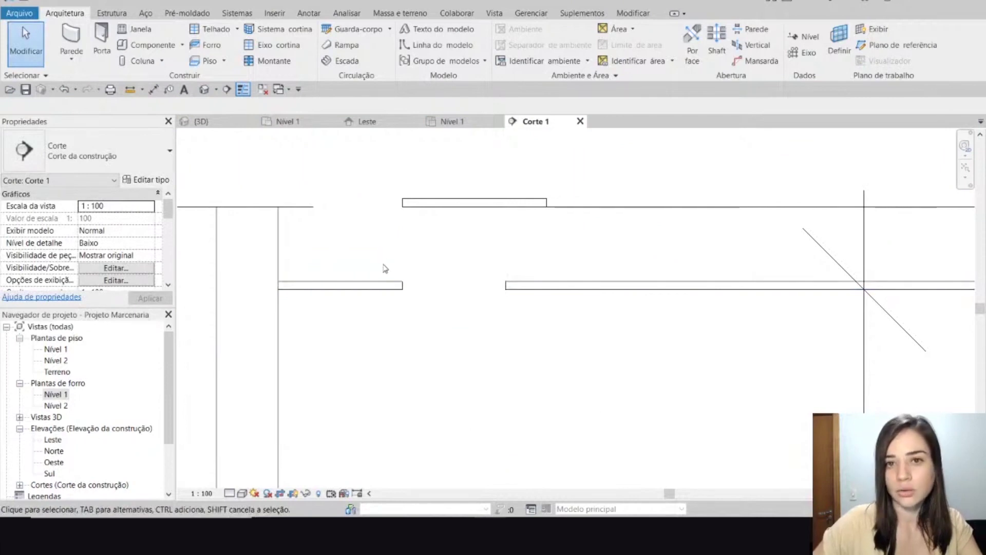
Measure the vertical distance from the lower ceiling's top face to the raised ceiling without placing the dimension
key(d)
key(i)
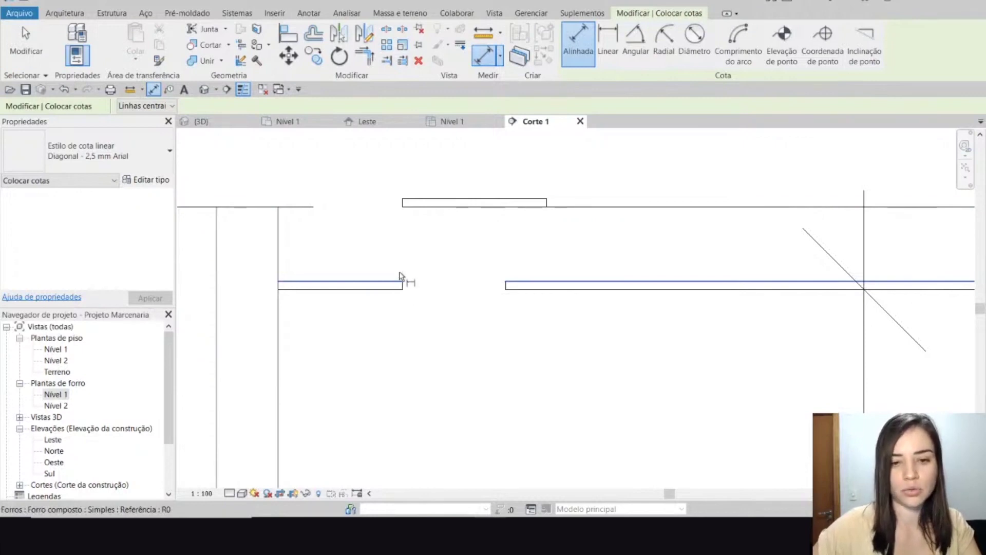
click(394, 288)
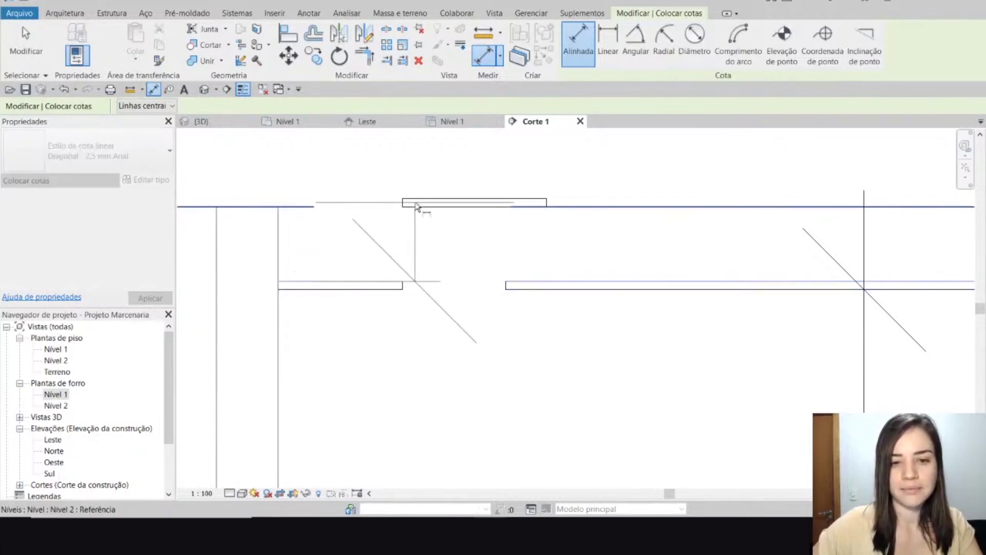
scroll(418, 203, down, 3)
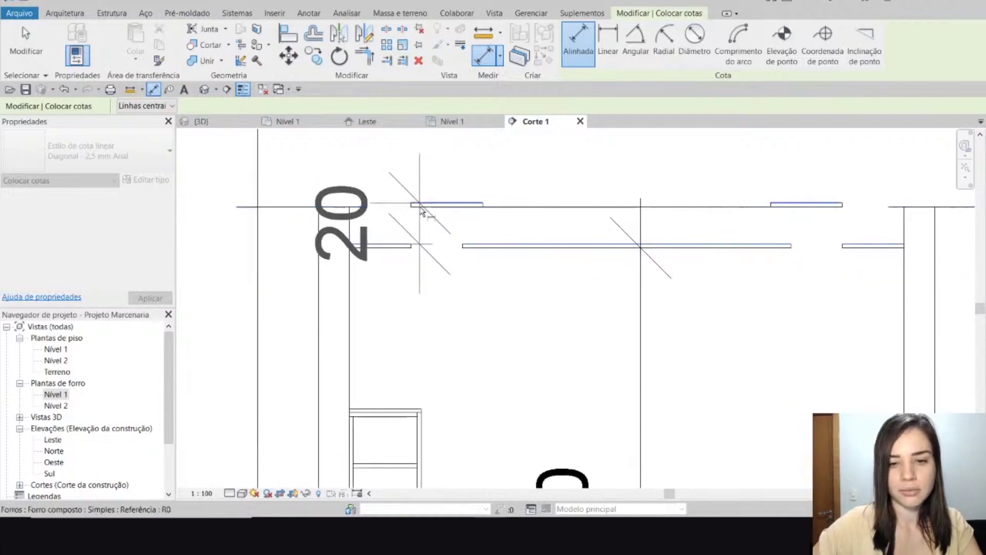
scroll(418, 205, up, 3)
key(Escape)
key(Escape)
scroll(400, 265, down, 2)
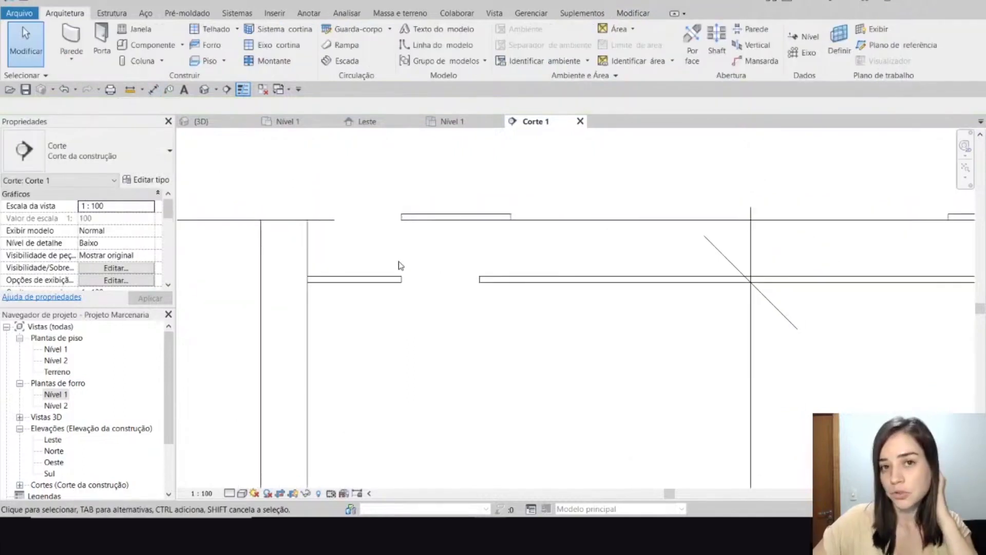
scroll(403, 266, down, 1)
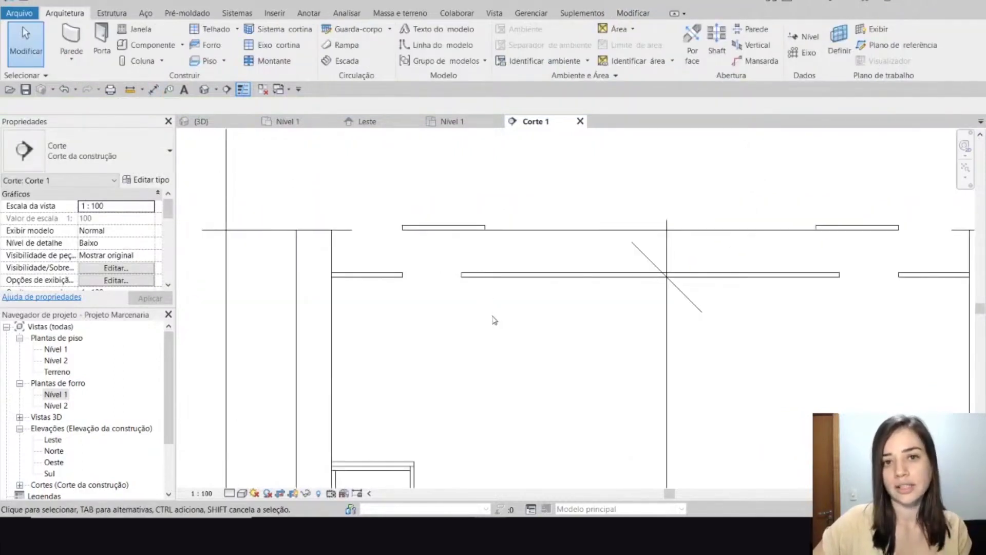
scroll(491, 316, down, 3)
middle_drag(517, 364, 459, 238)
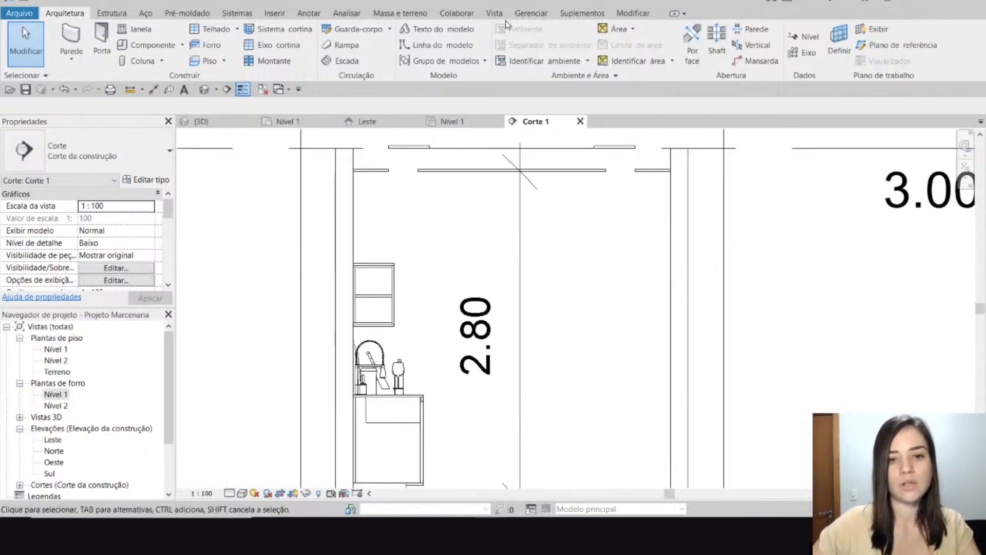
Start a Gesso 2cm wall on the Nível 1 ceiling plan with base offset 2.82 and unconnected height 0.2
click(451, 122)
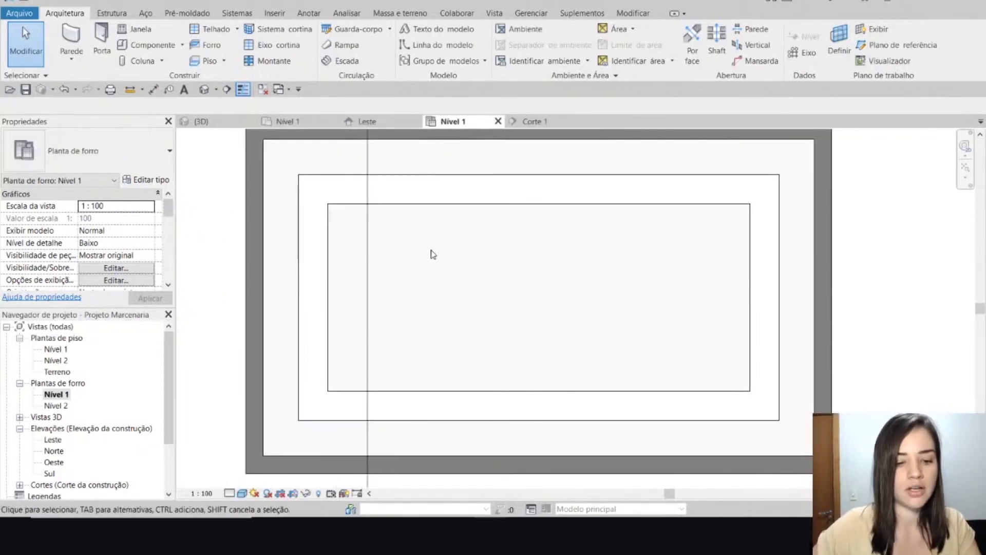
click(71, 35)
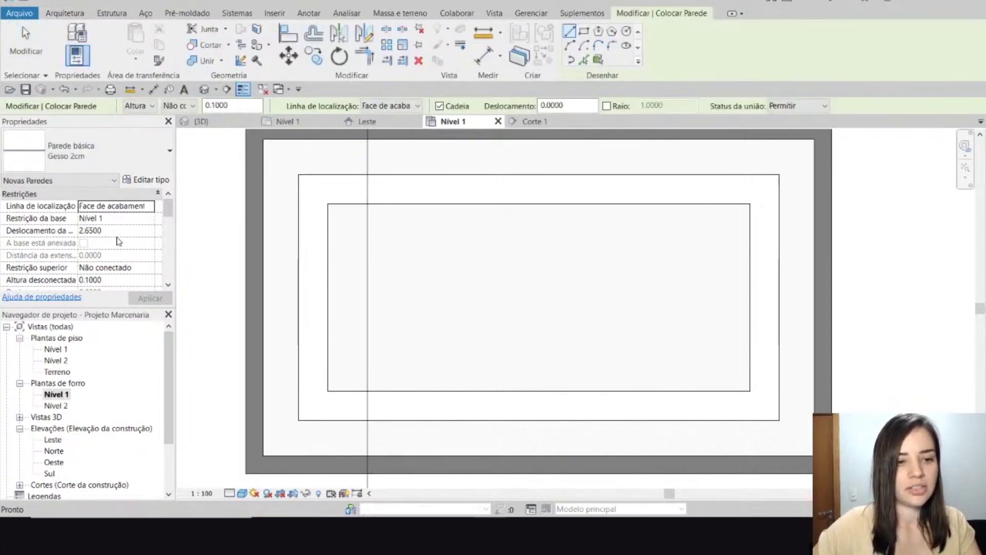
click(110, 230)
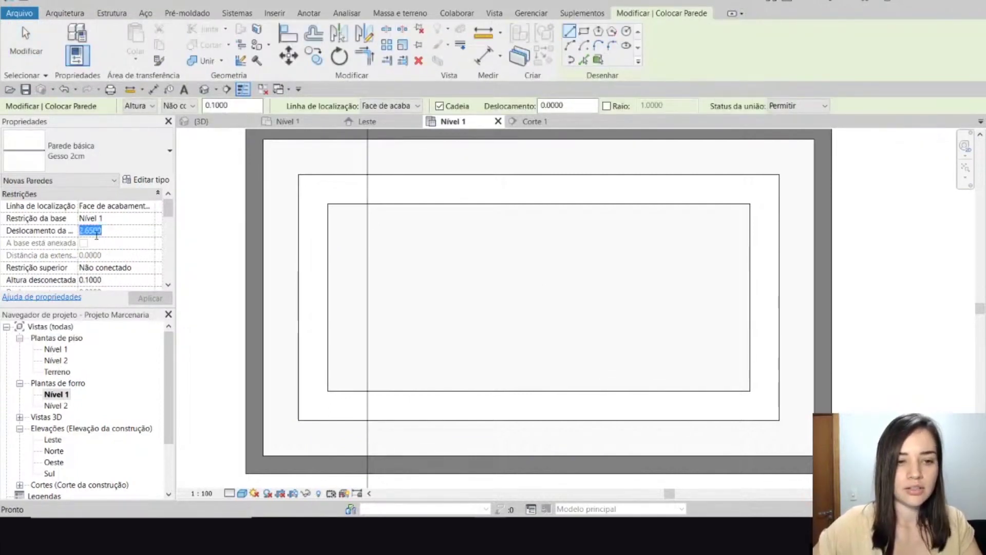
text(2.82)
key(Return)
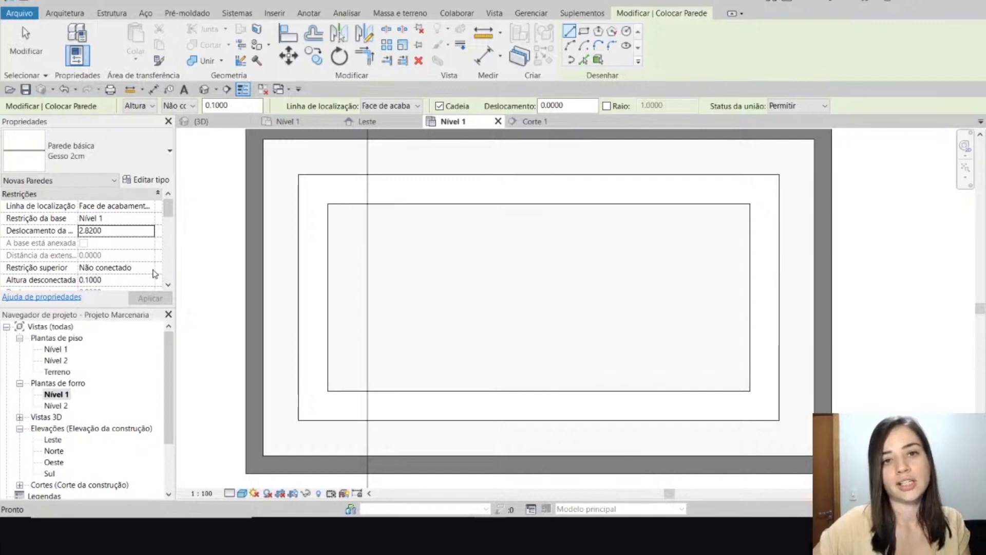
click(133, 280)
text(0.2)
key(Return)
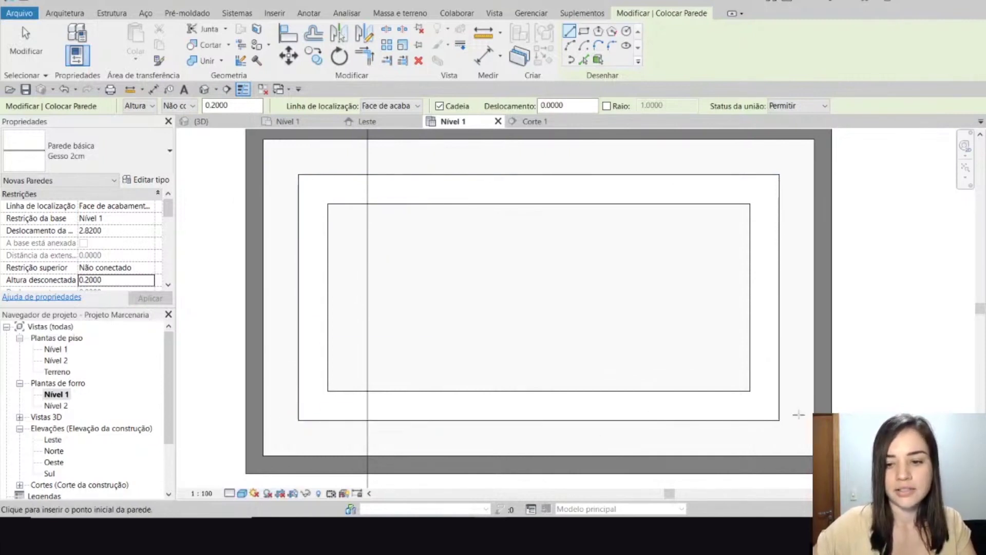
Choose Pick Lines as the wall drawing method and Face de acabamento: Externa as the location line
click(585, 60)
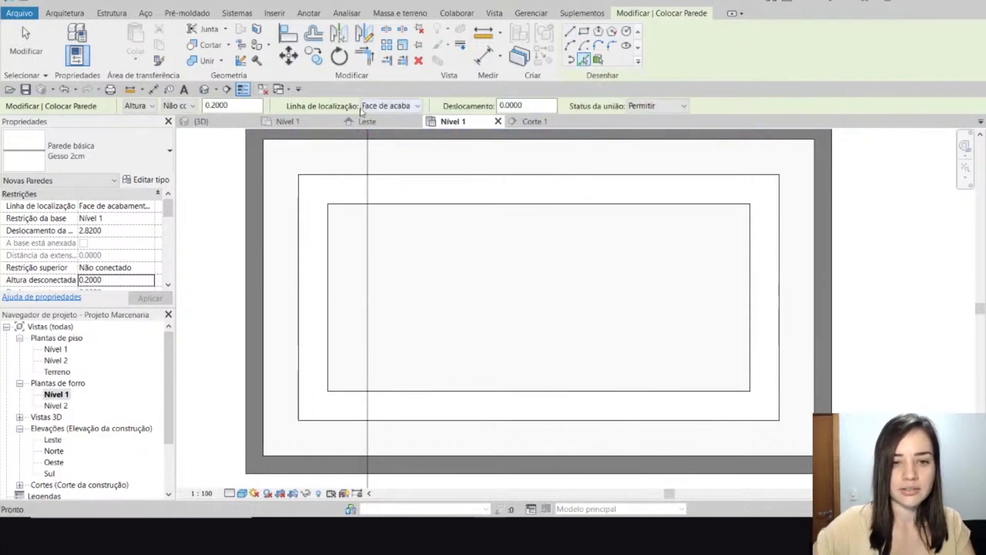
click(389, 107)
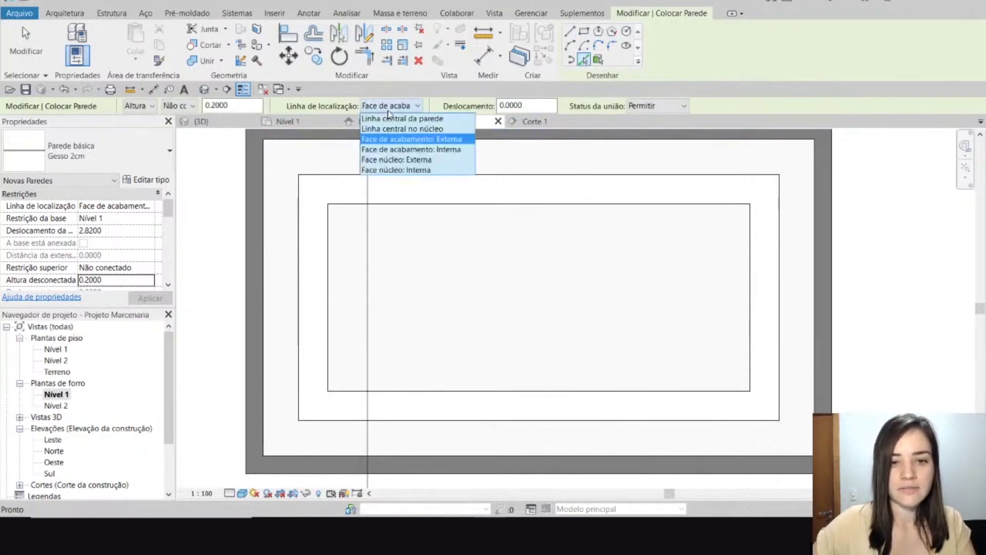
click(405, 139)
scroll(302, 182, up, 1)
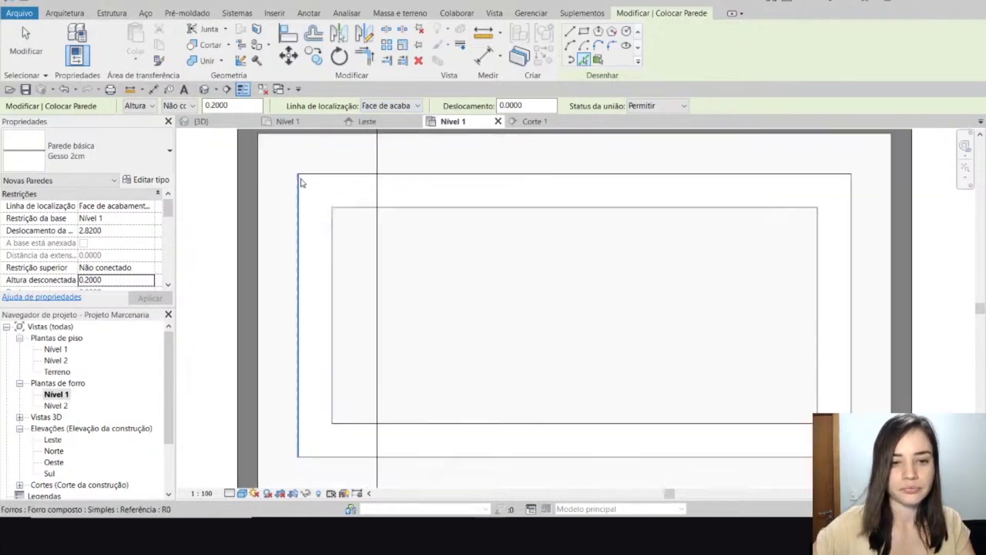
Place the Gesso 2cm walls along the whole chain of the lower ceiling's outer opening edges
scroll(301, 182, up, 2)
scroll(297, 183, up, 1)
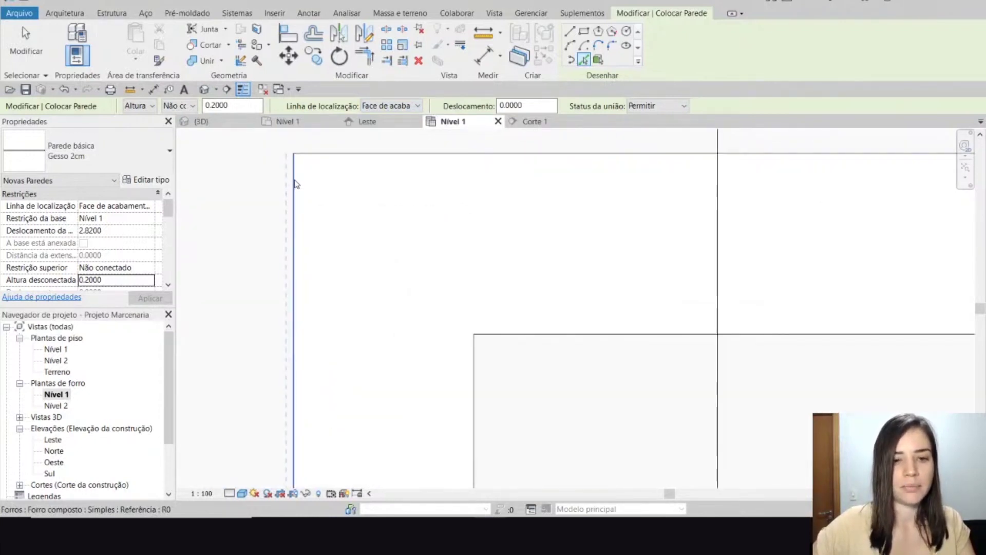
key(Tab)
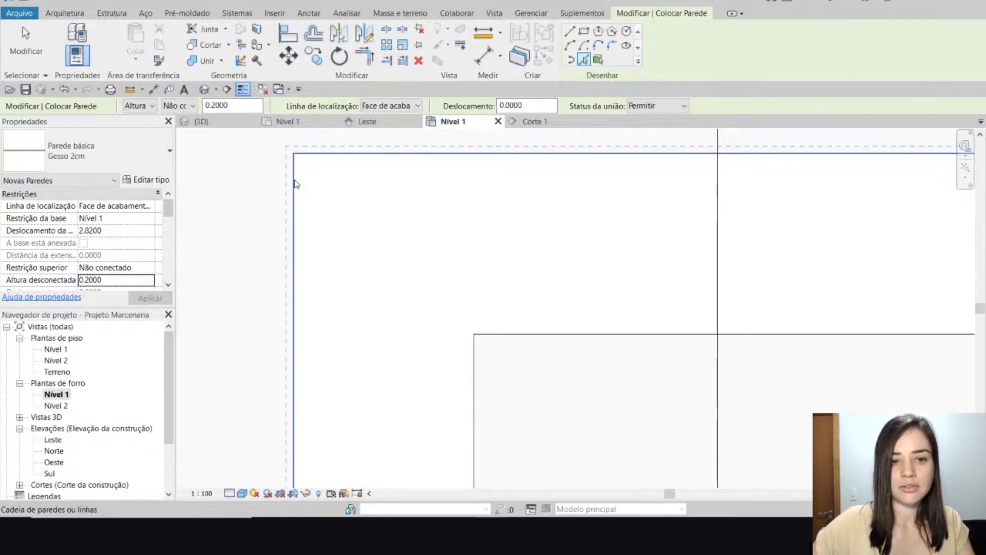
key(space)
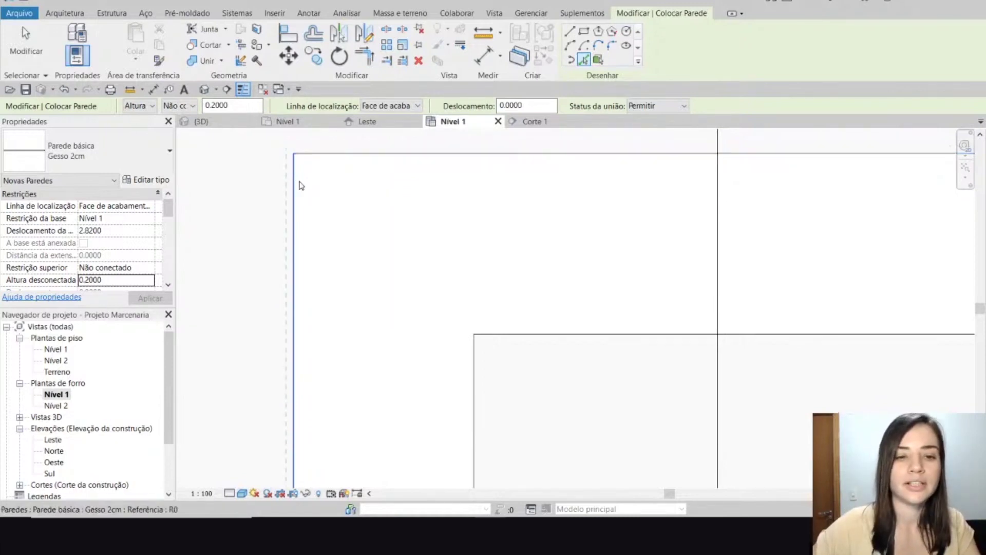
End the wall placement and examine the new plaster walls around the recess in the 3D view
click(201, 121)
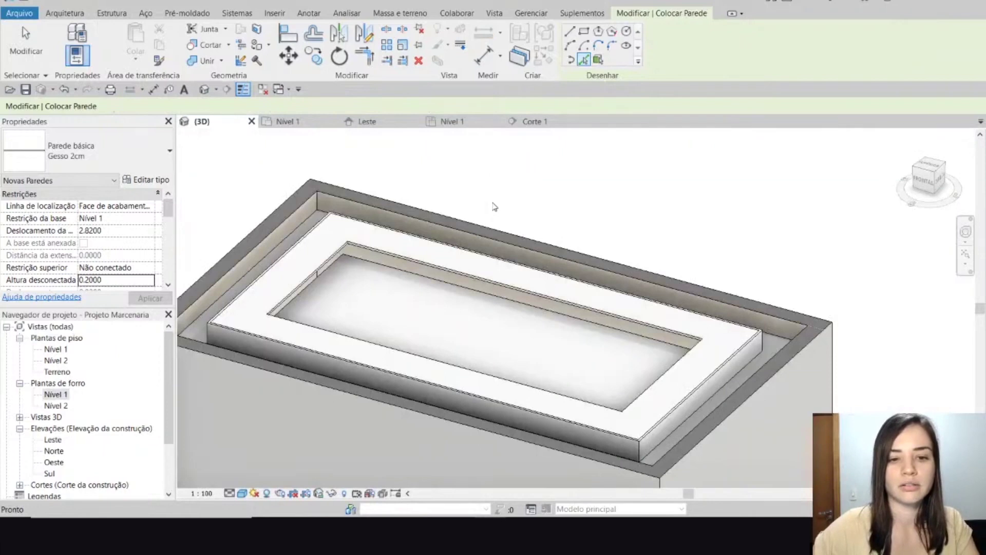
key(Escape)
shift+middle_drag(495, 207, 390, 359)
scroll(364, 400, up, 5)
shift+middle_drag(363, 400, 344, 179)
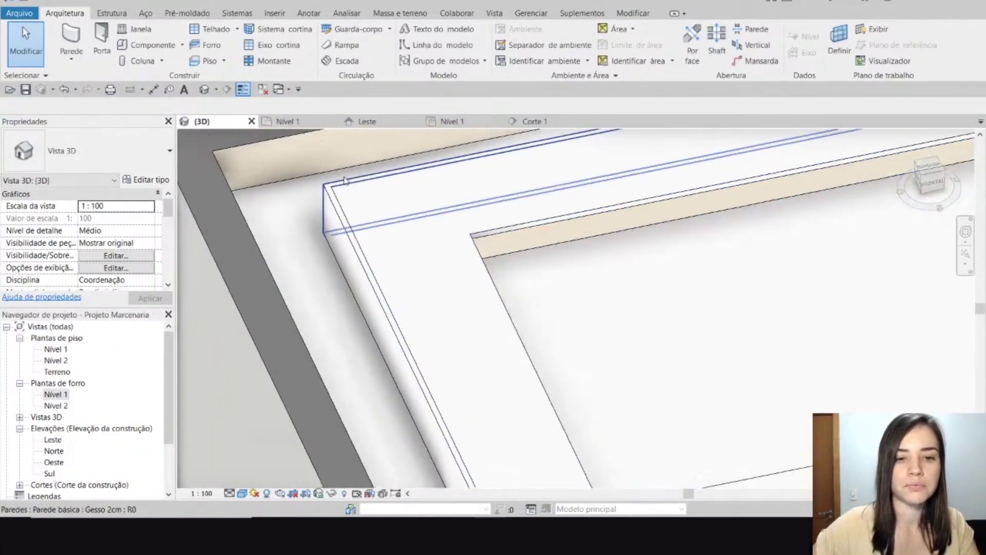
scroll(539, 260, down, 5)
shift+middle_drag(539, 260, 530, 199)
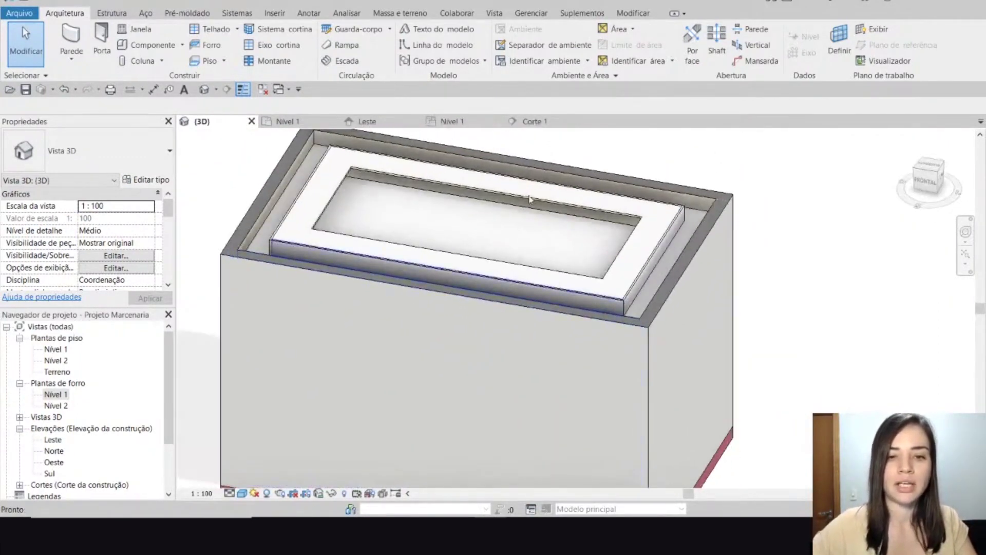
Examine in section Corte 1 how the plaster walls meet the lower and raised ceilings
click(534, 121)
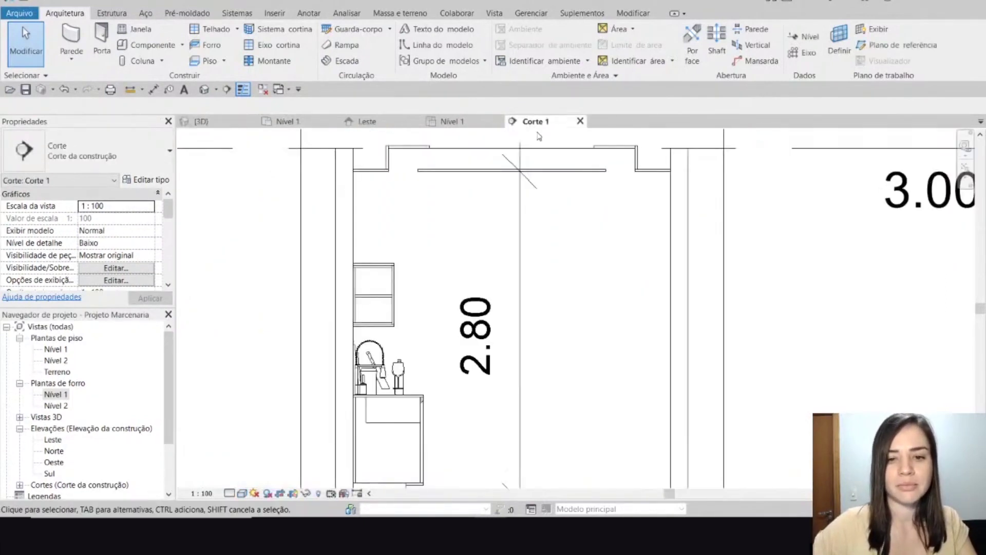
scroll(545, 282, down, 2)
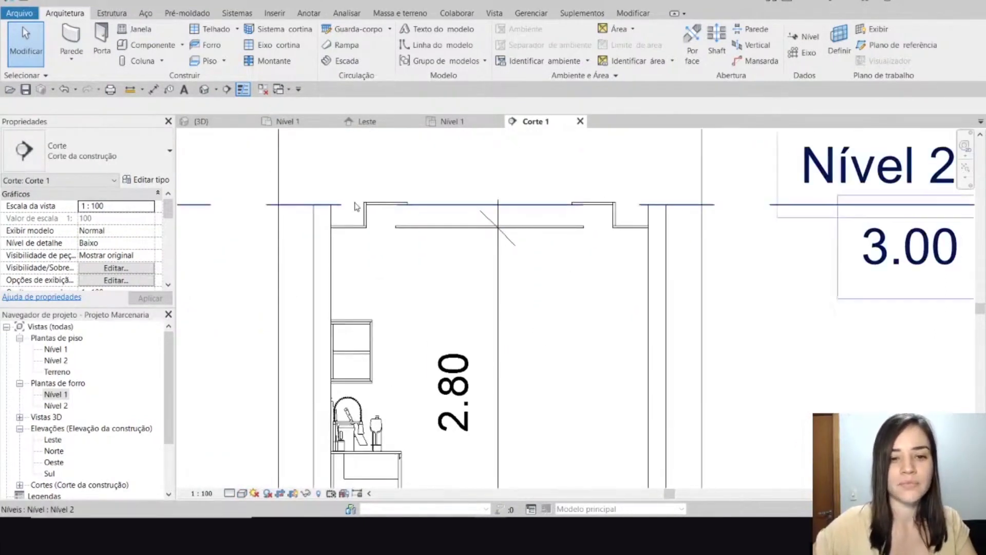
scroll(429, 271, up, 4)
middle_drag(428, 271, 367, 323)
scroll(760, 275, up, 2)
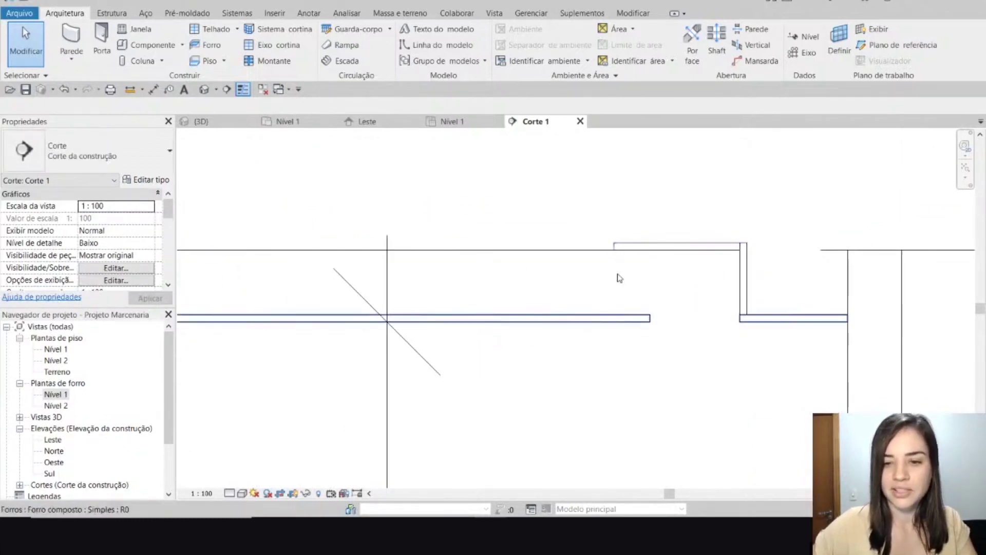
Compare the lower and raised ceilings by selecting the first in the Nível 1 ceiling plan and the second in section Corte 1
click(447, 121)
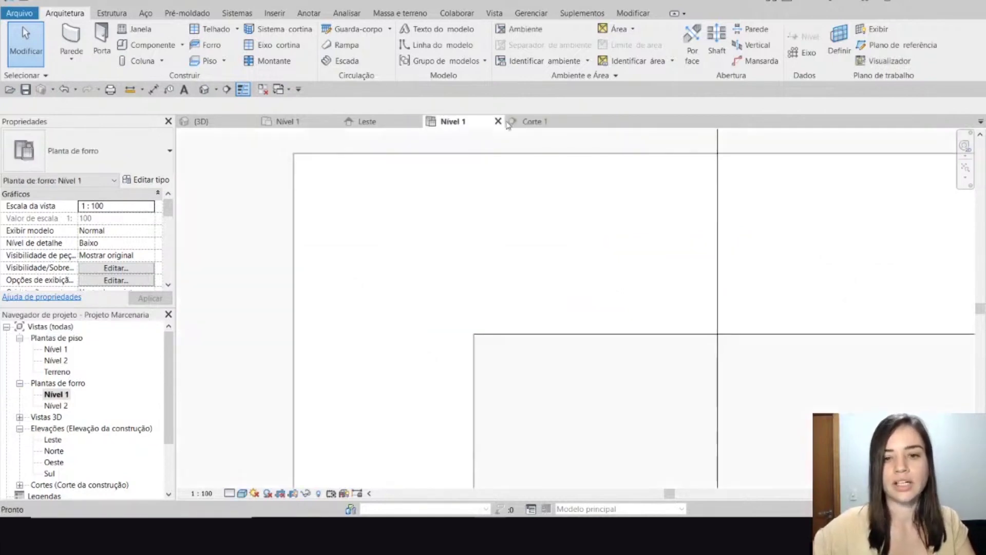
scroll(529, 221, down, 5)
scroll(577, 255, up, 2)
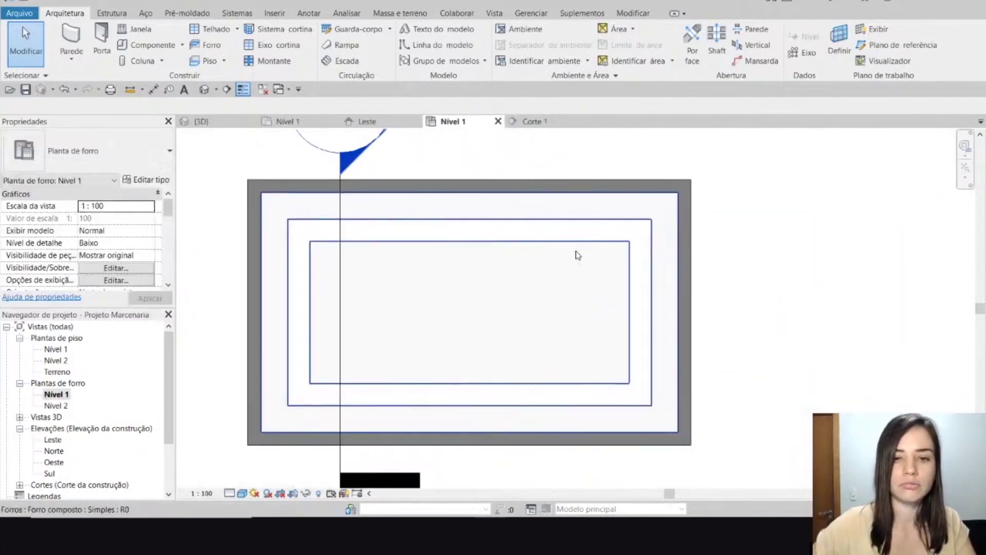
click(308, 254)
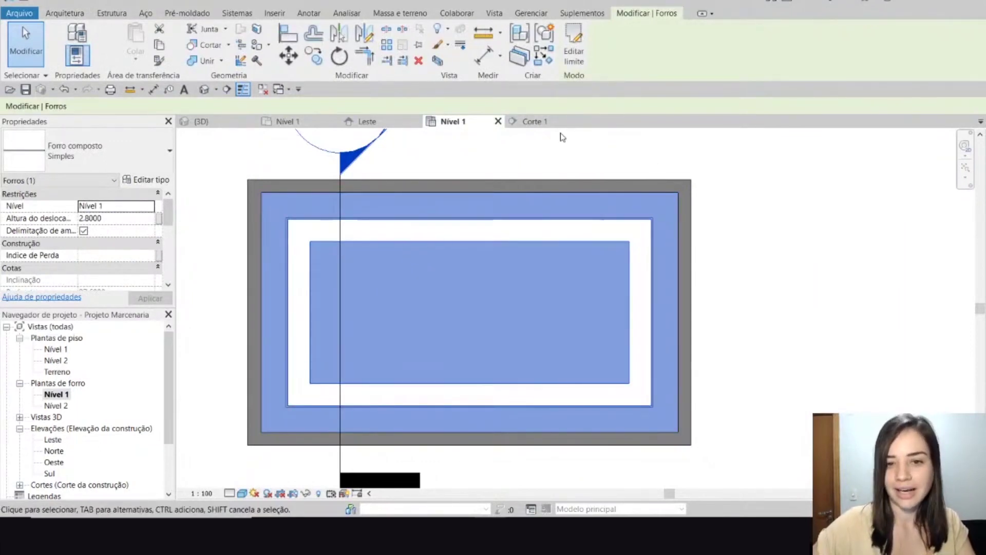
click(534, 121)
scroll(535, 266, down, 2)
middle_drag(575, 304, 623, 330)
scroll(433, 273, up, 2)
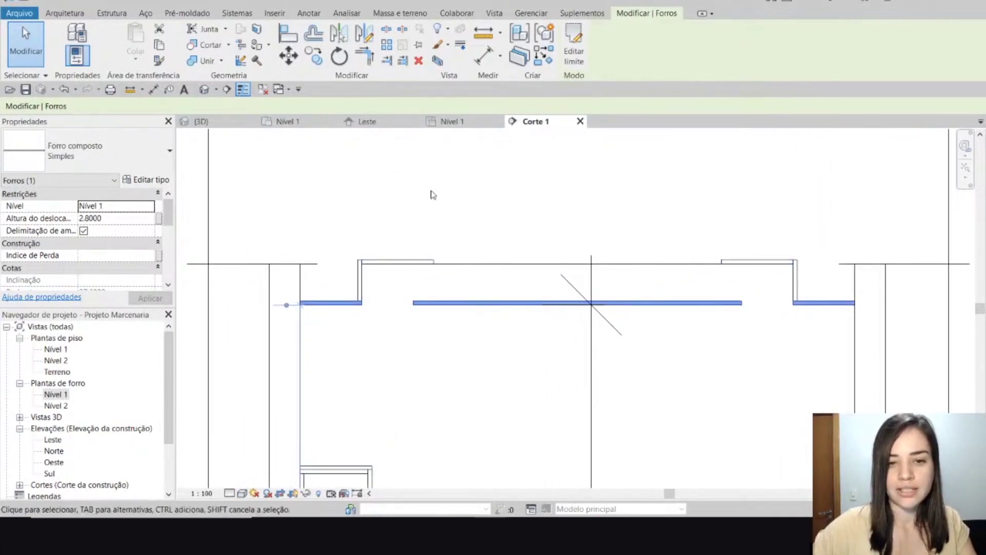
click(424, 262)
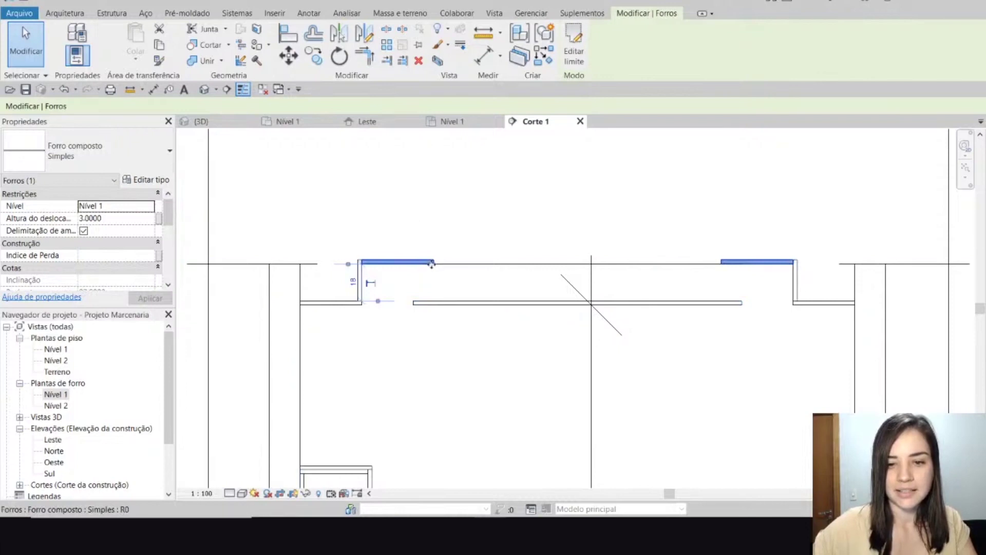
click(448, 121)
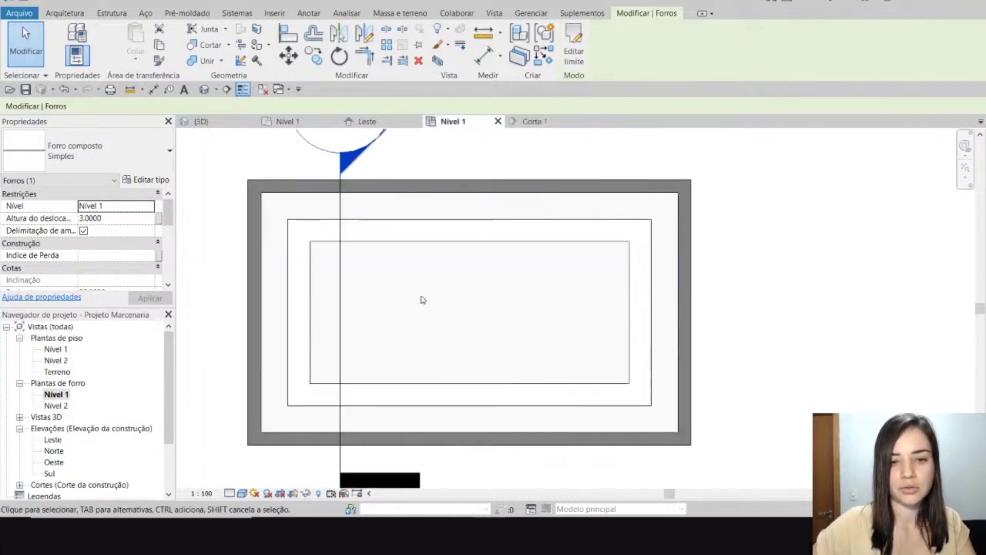
Temporarily hide the lower ceiling in the Nível 1 ceiling plan, check a perimeter plaster wall, and reset the temporary hiding
click(399, 249)
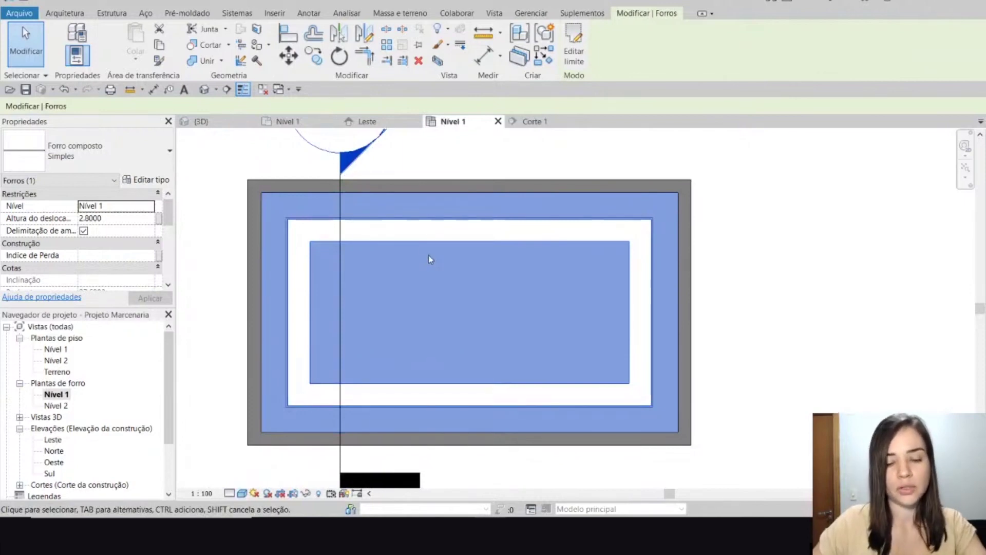
key(h)
key(h)
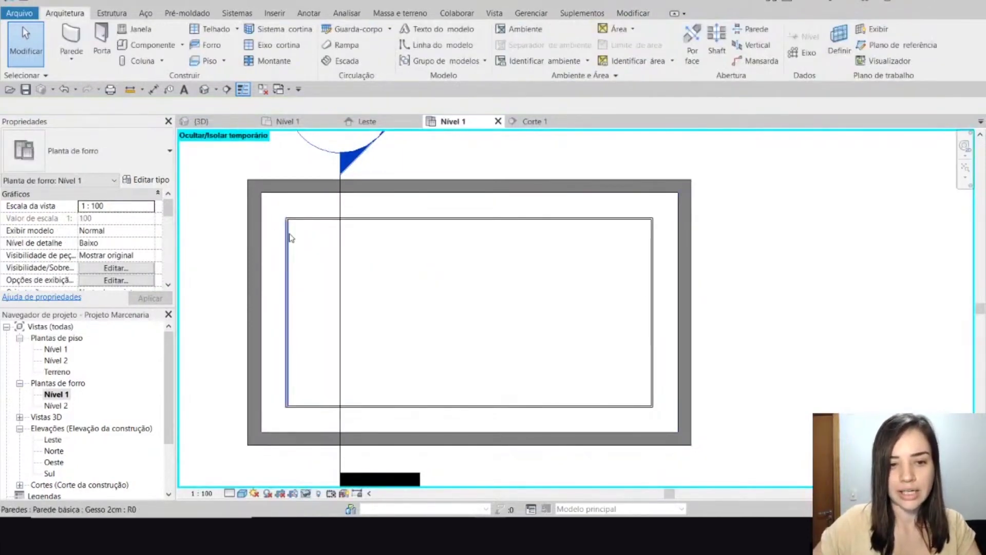
click(288, 234)
key(Escape)
key(h)
key(r)
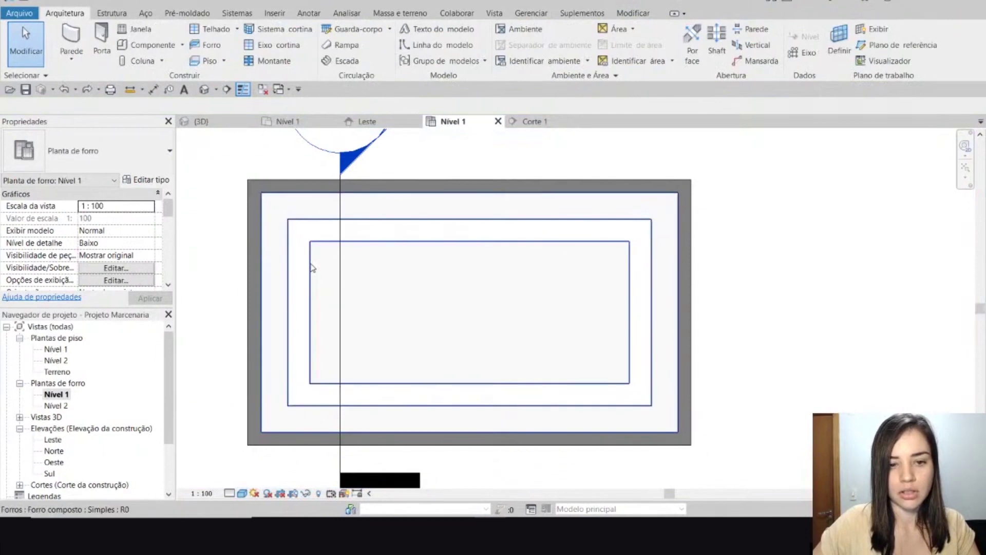
Hide the lower ceiling temporarily once more to look for the raised ceiling, and restore the hidden element
click(312, 267)
key(h)
key(h)
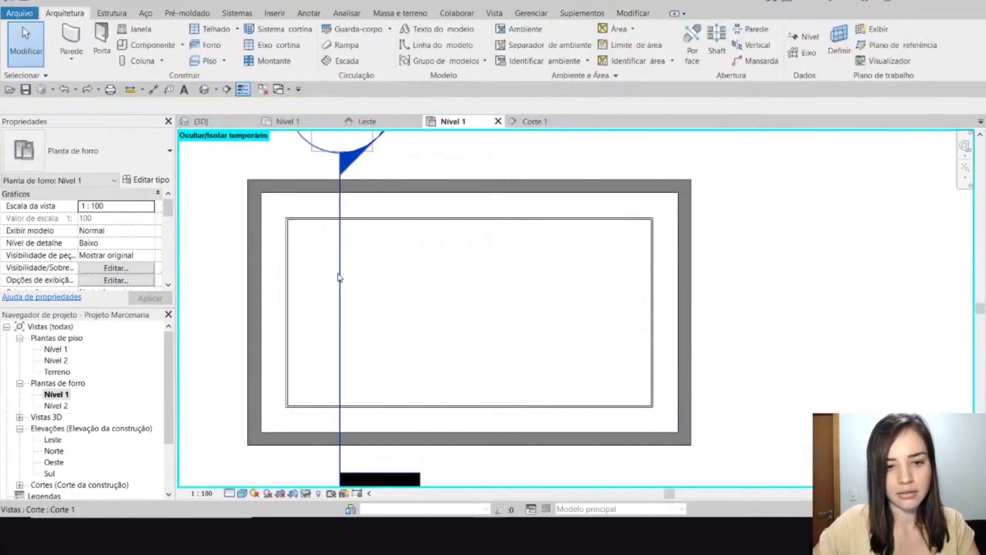
click(288, 249)
key(Escape)
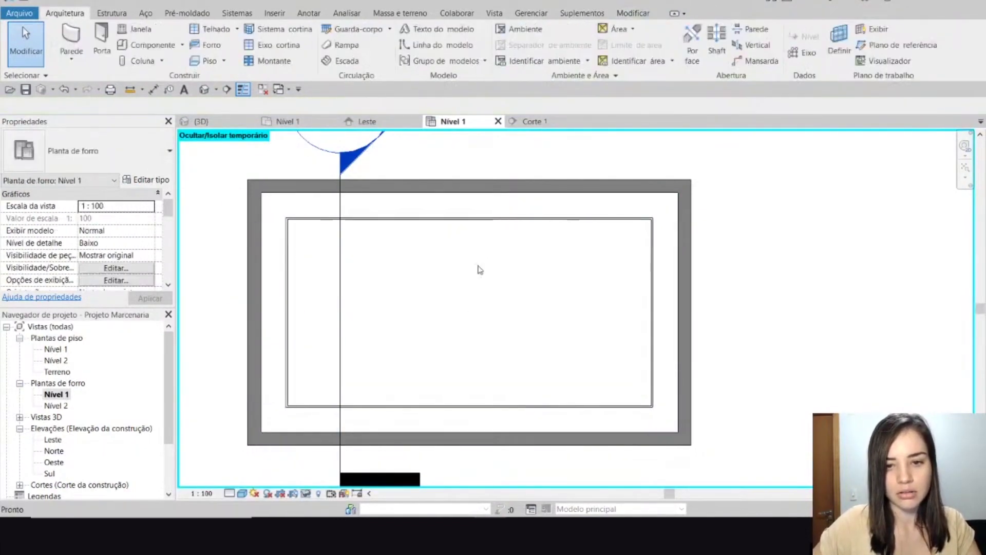
key(h)
key(r)
Select the raised ceiling in section Corte 1 to check its height, and return to the Nível 1 ceiling plan
click(544, 121)
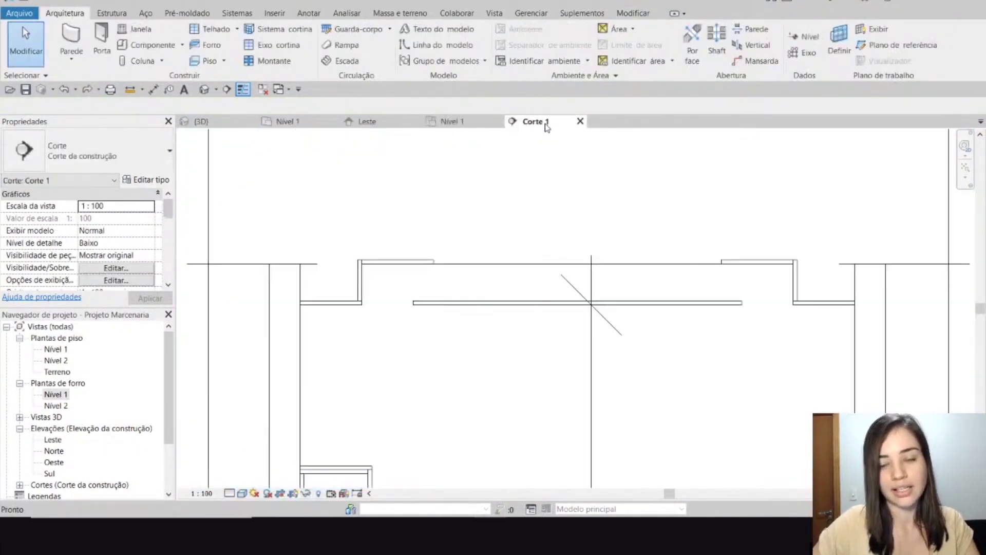
click(414, 262)
scroll(466, 240, down, 3)
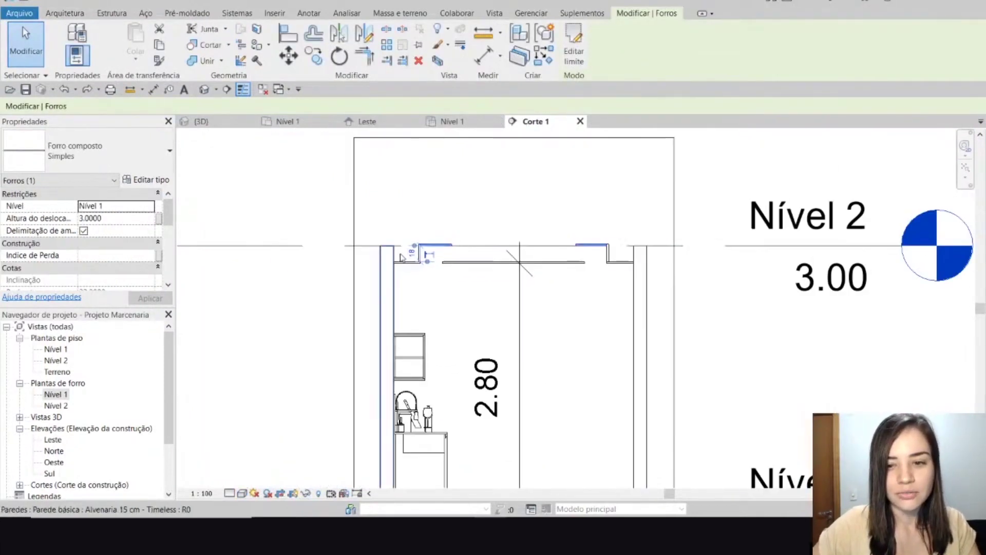
click(451, 122)
key(Escape)
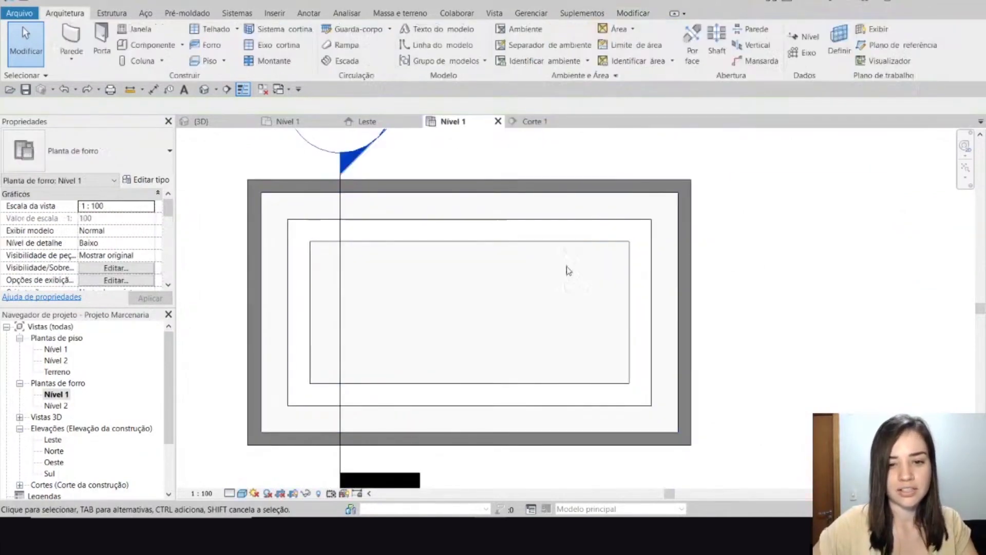
Temporarily hide the lower ceiling in the Nível 1 ceiling plan
click(387, 246)
key(h)
key(h)
click(215, 228)
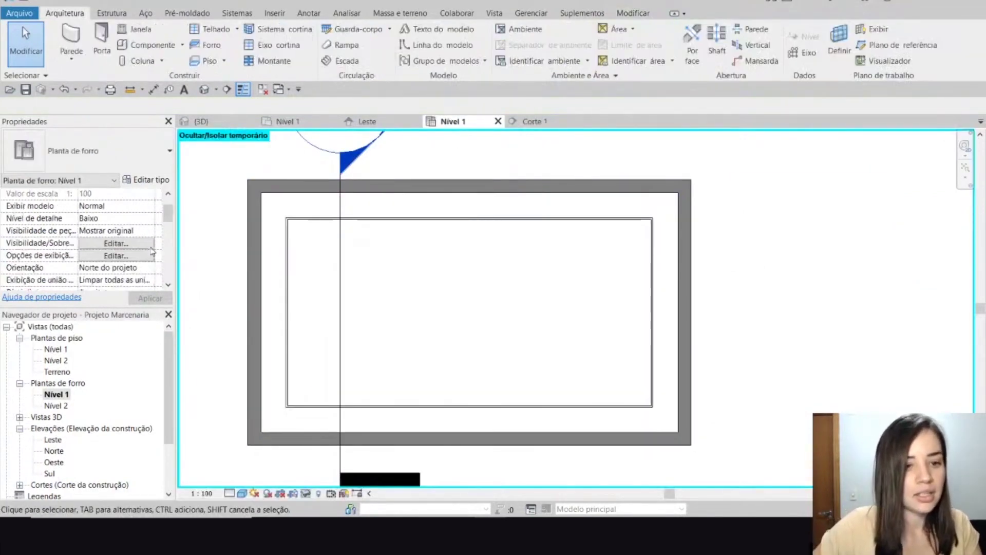
Try a top offset of 0.5 above Nível 2 in the ceiling plan's view range
scroll(60, 220, down, 5)
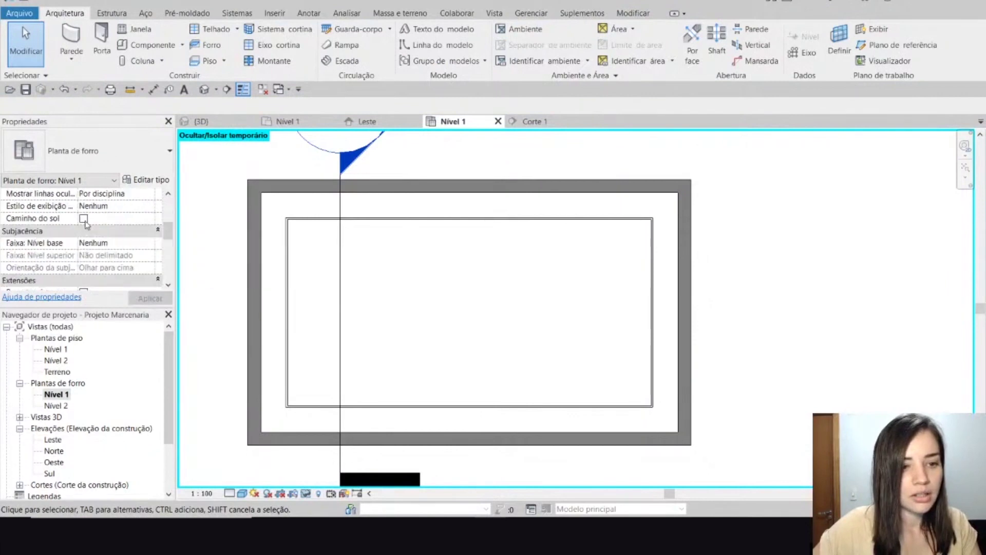
click(116, 243)
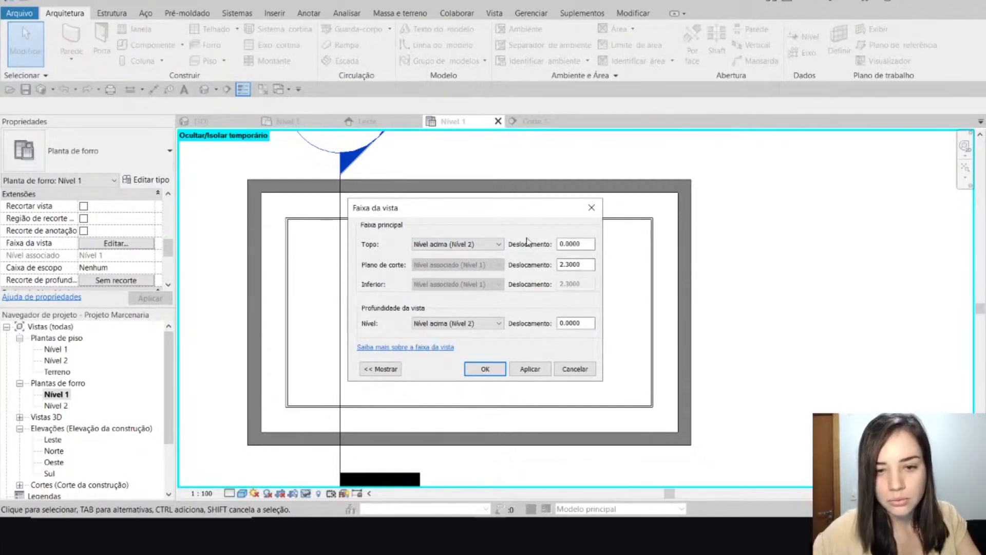
drag(581, 243, 542, 237)
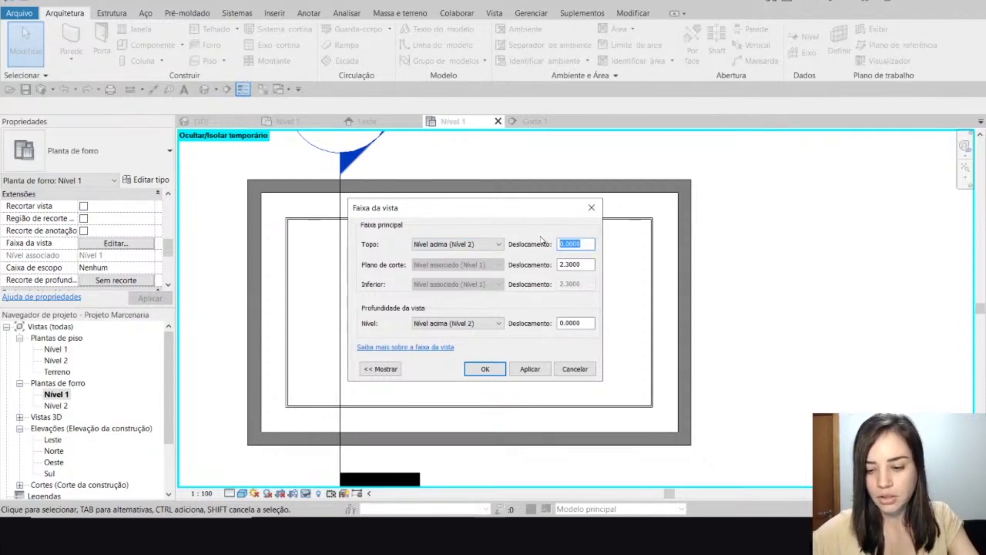
click(530, 368)
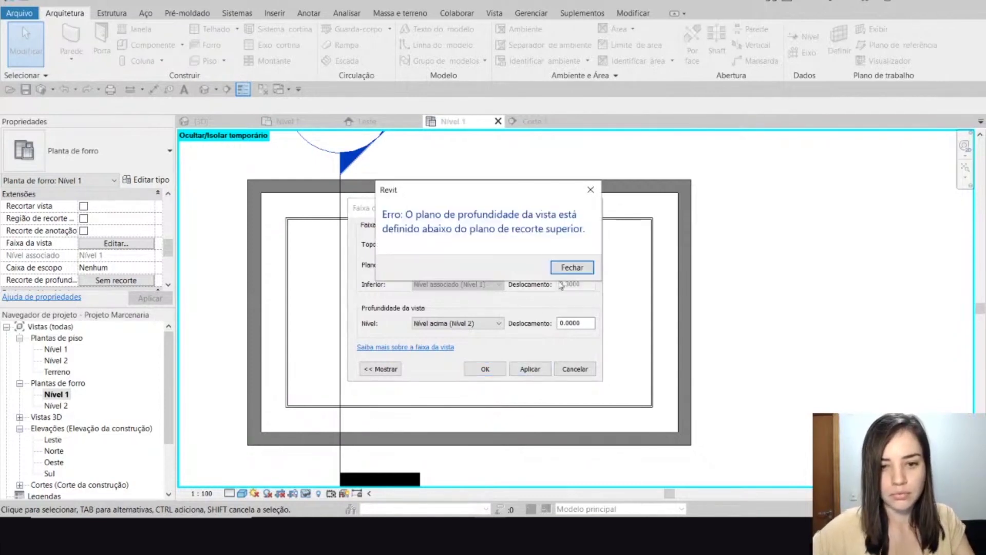
click(578, 268)
drag(589, 245, 548, 248)
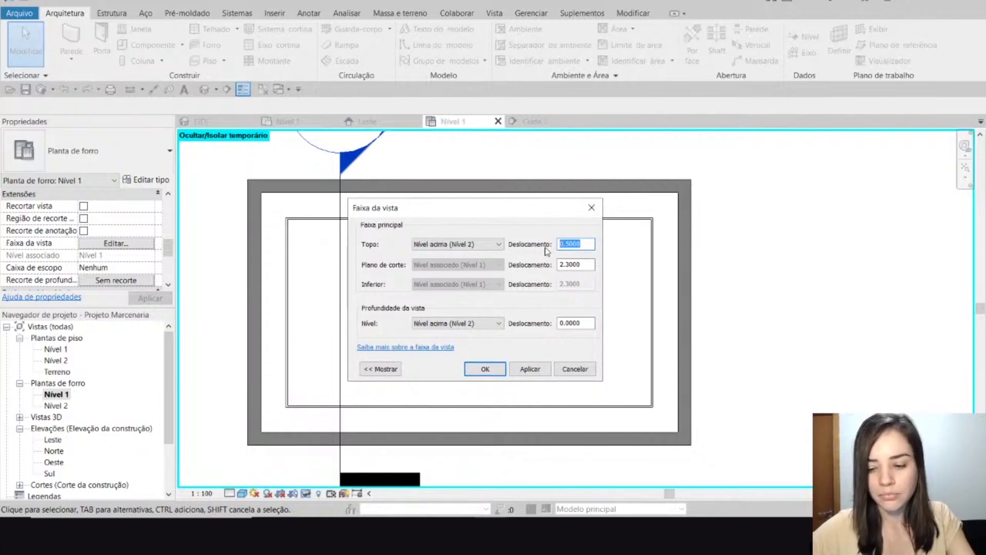
key(Return)
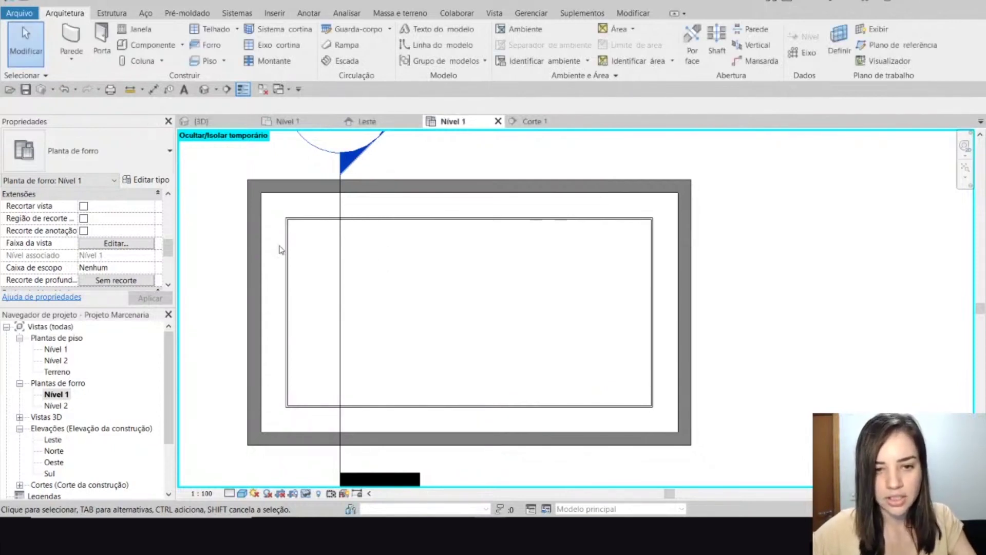
Set the view range's top to Nível associado (Nível 1) with an offset of 2.5 and apply it
click(116, 243)
click(487, 244)
click(488, 255)
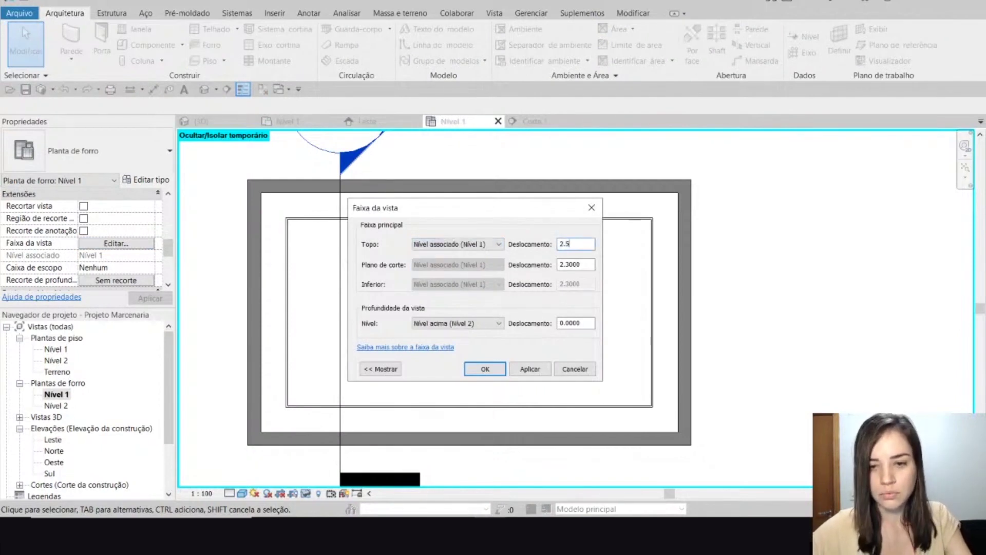
click(524, 369)
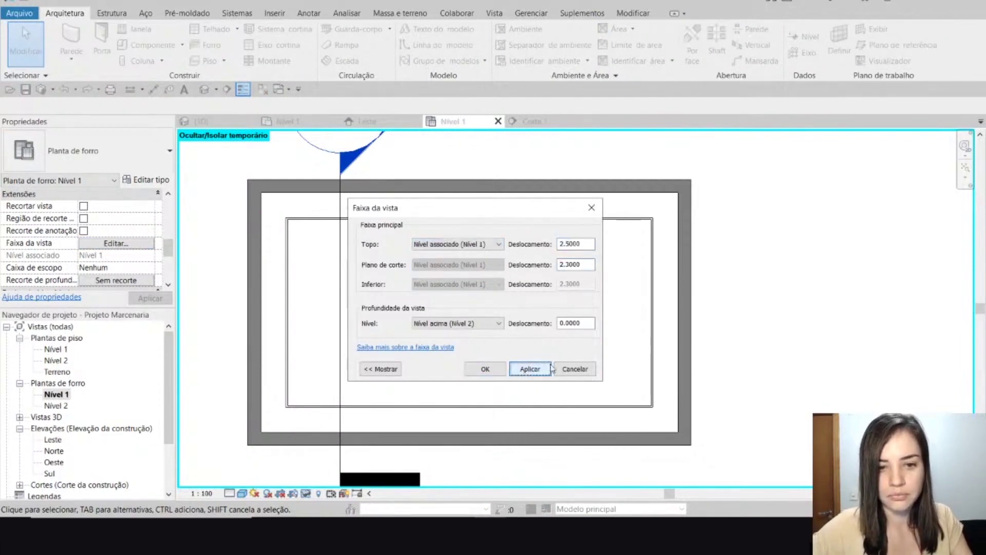
drag(519, 214, 716, 220)
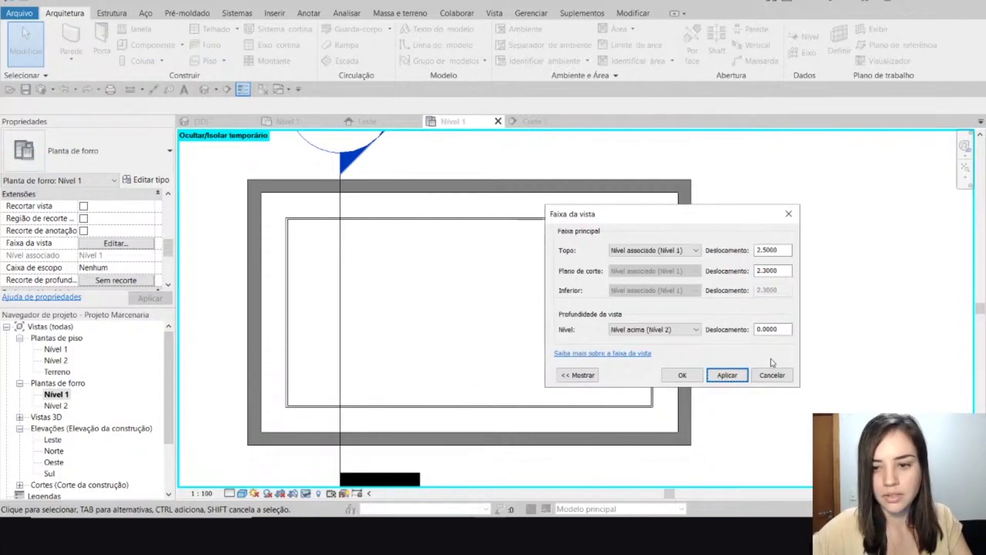
click(772, 375)
Measure the height between Nível 2 and Nível 1 in section Corte 1 with an aligned dimension, without placing it
key(ctrl+Tab)
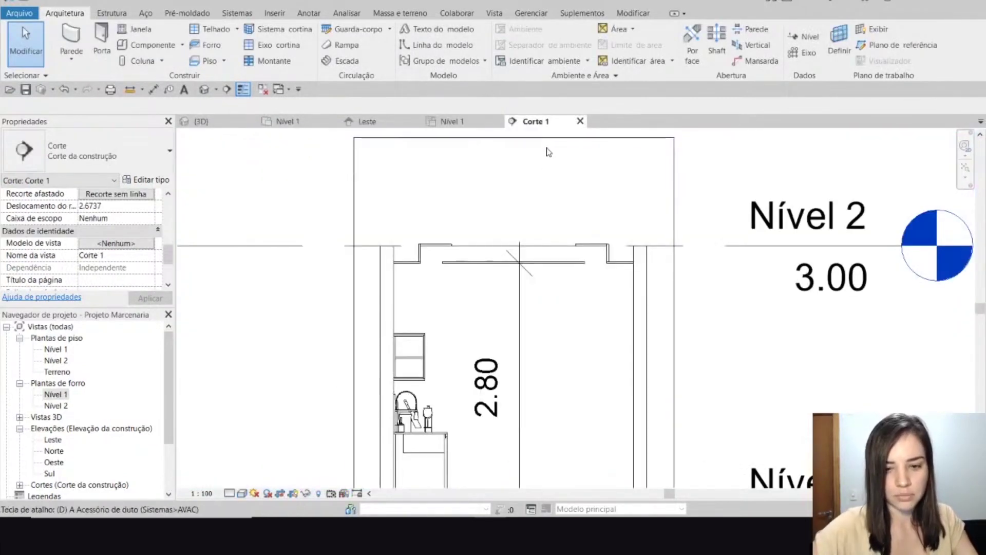
key(i)
scroll(585, 257, up, 5)
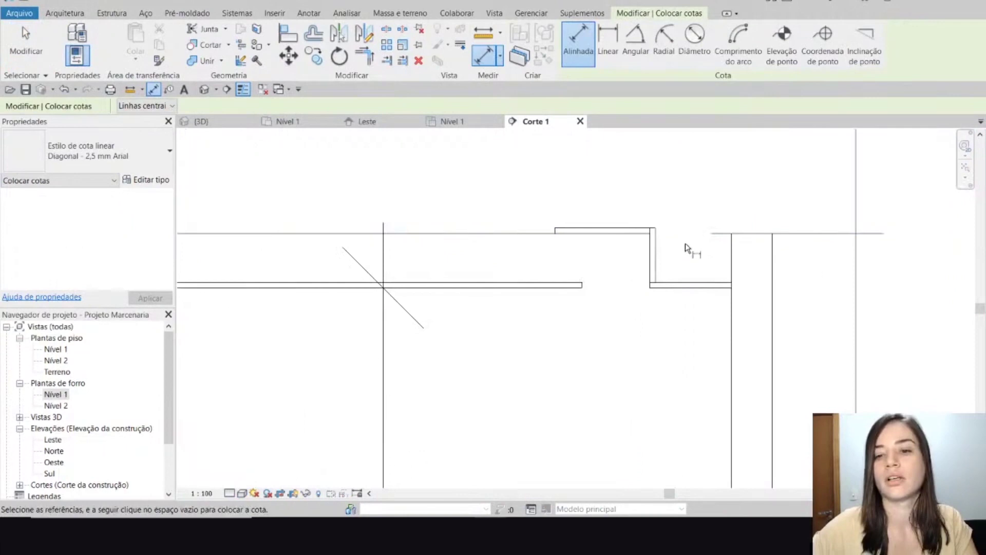
scroll(611, 241, down, 5)
scroll(609, 240, up, 2)
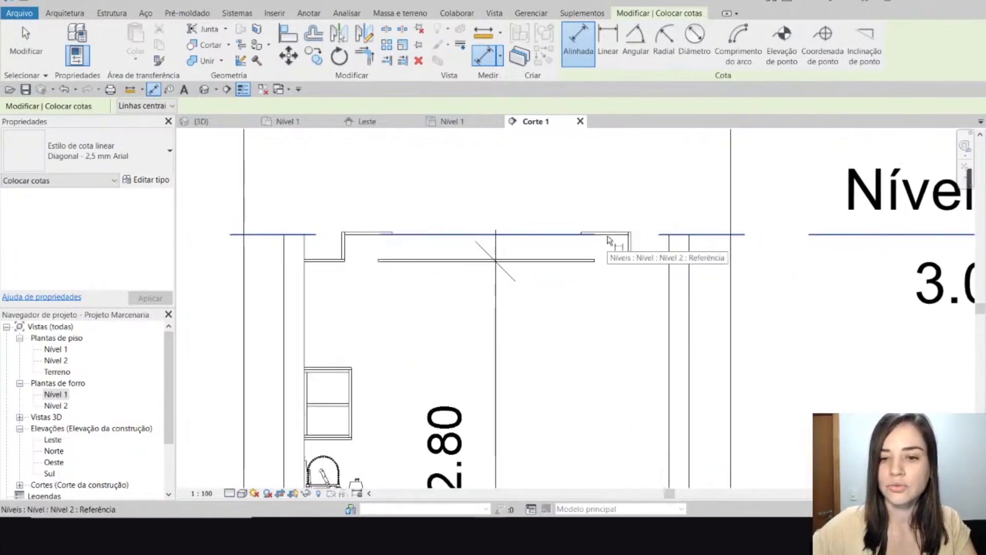
click(607, 237)
scroll(607, 237, down, 3)
click(609, 410)
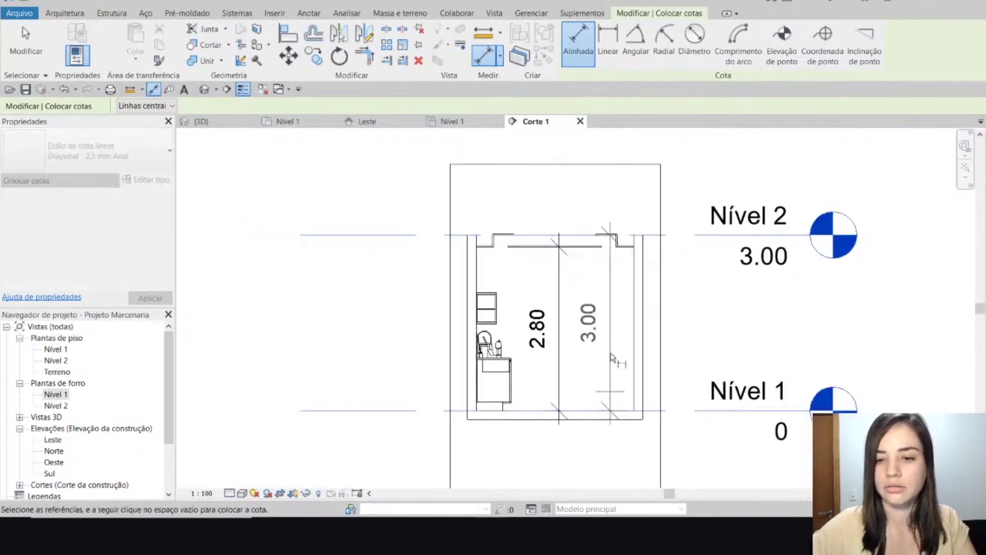
key(Escape)
scroll(609, 236, up, 4)
key(Escape)
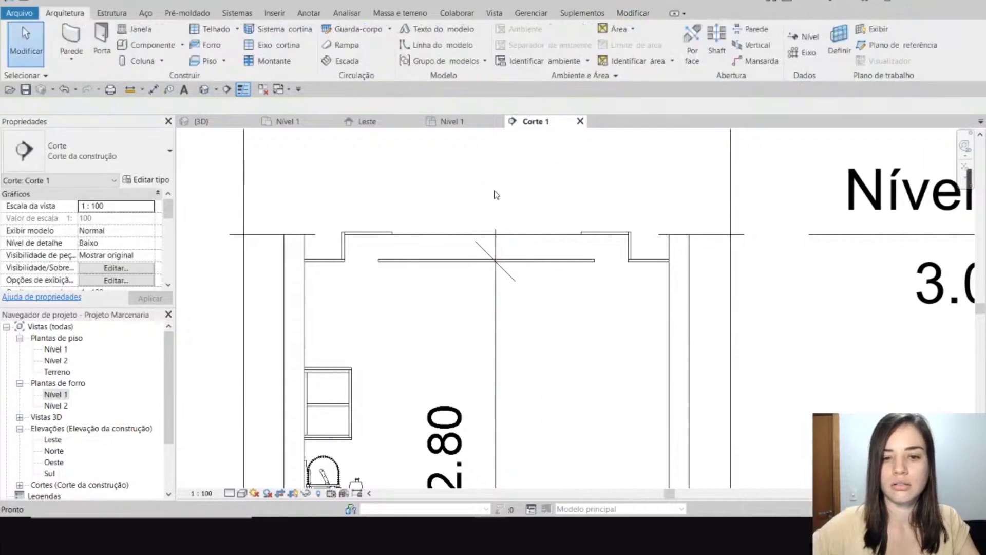
scroll(463, 194, down, 3)
Set the top offset in the Nível 1 ceiling plan's view range to 3.02 and try to apply it
click(452, 122)
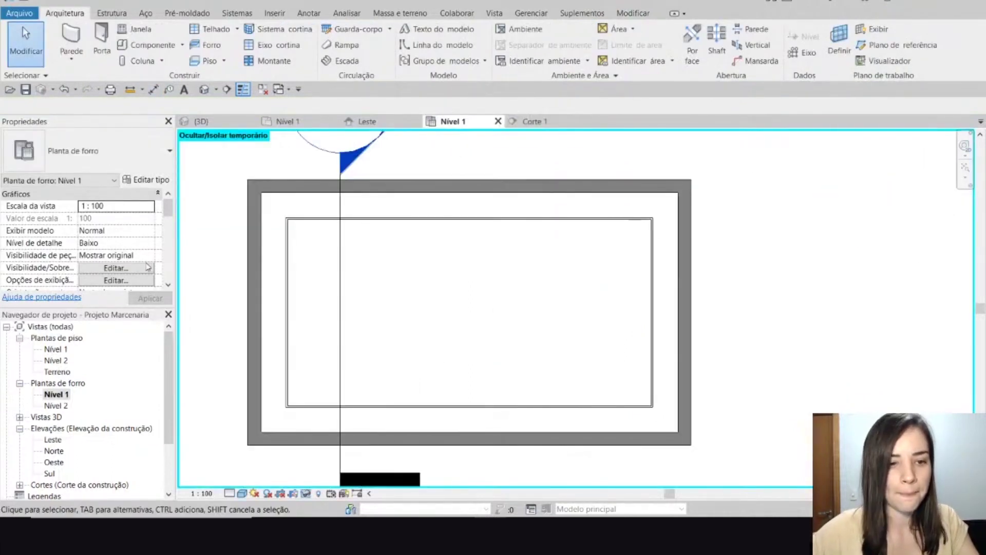
scroll(148, 266, down, 5)
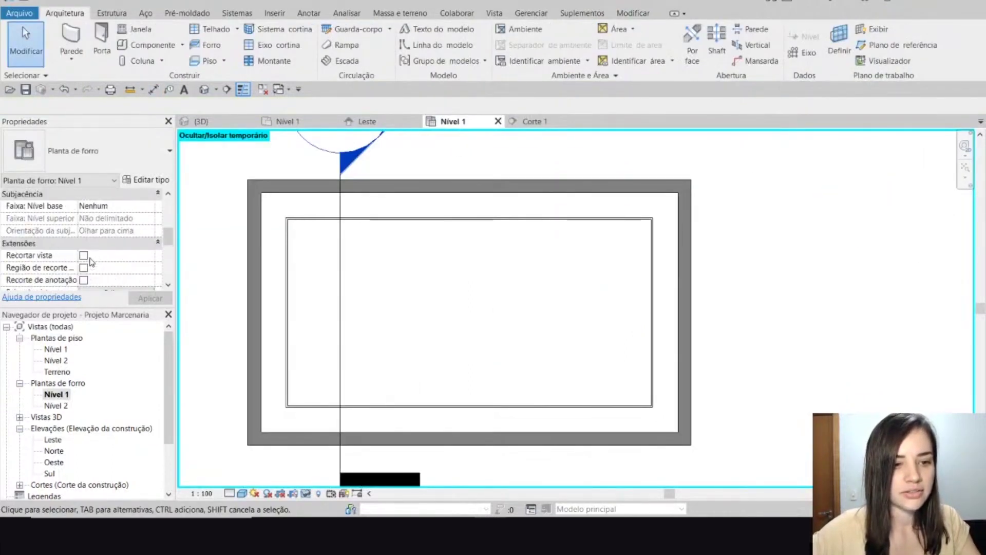
scroll(91, 262, down, 1)
click(113, 268)
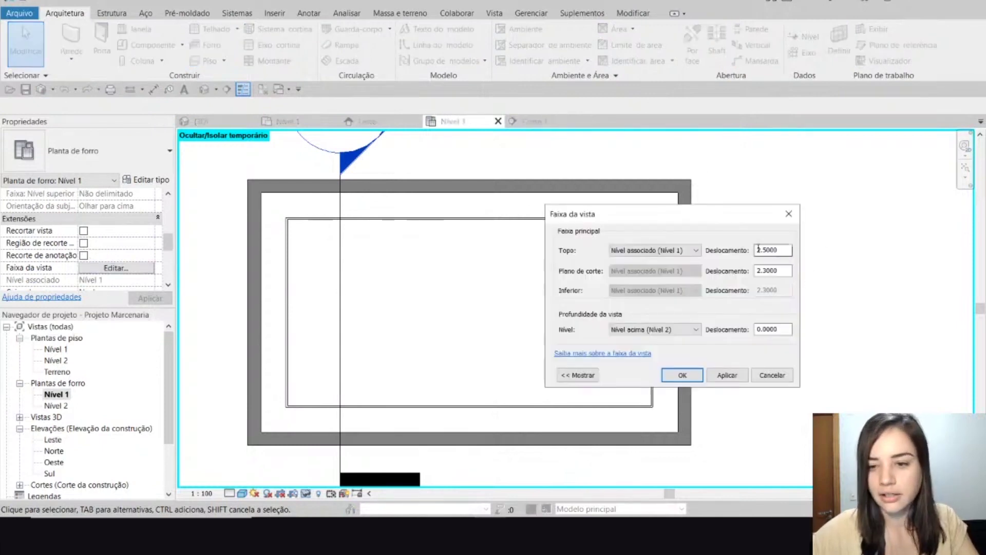
drag(753, 212, 711, 219)
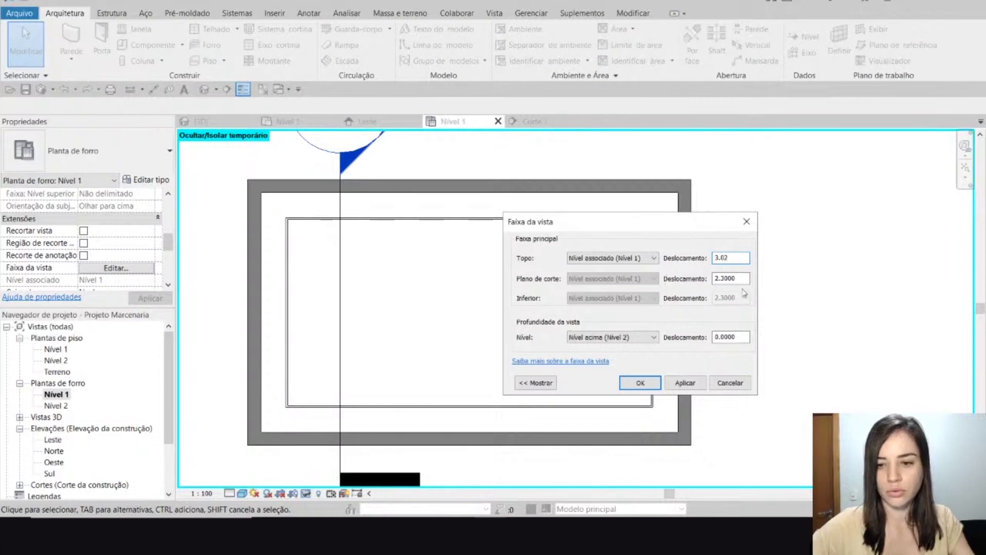
click(702, 385)
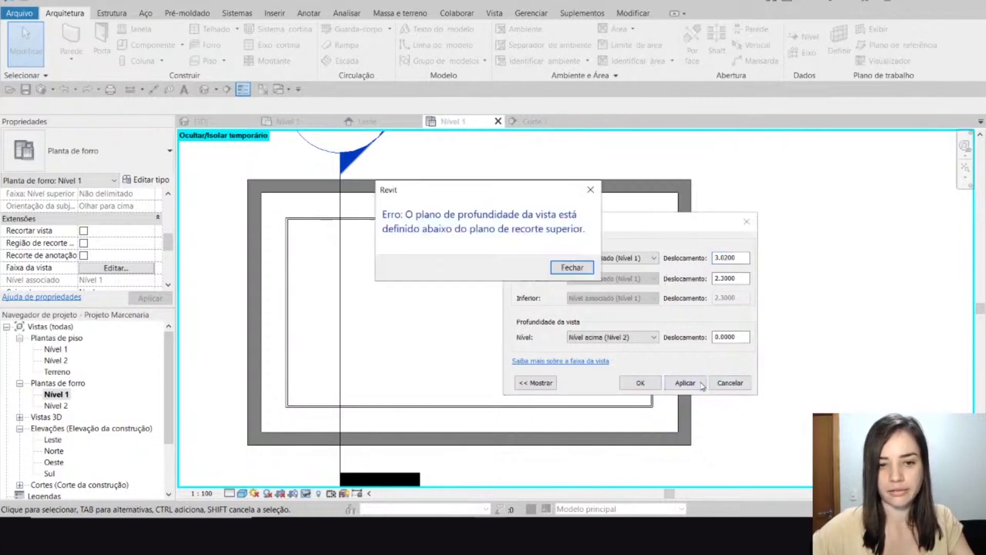
click(577, 268)
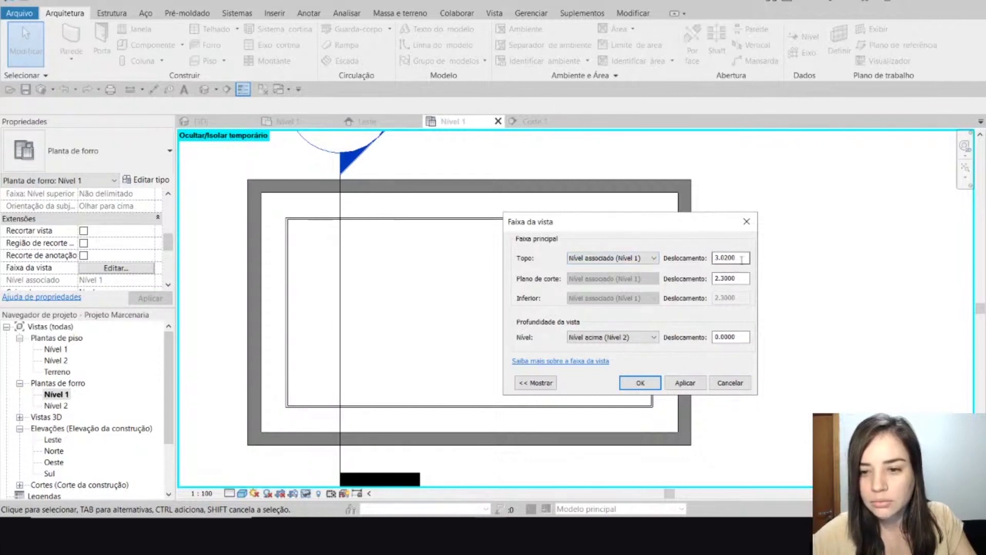
click(696, 382)
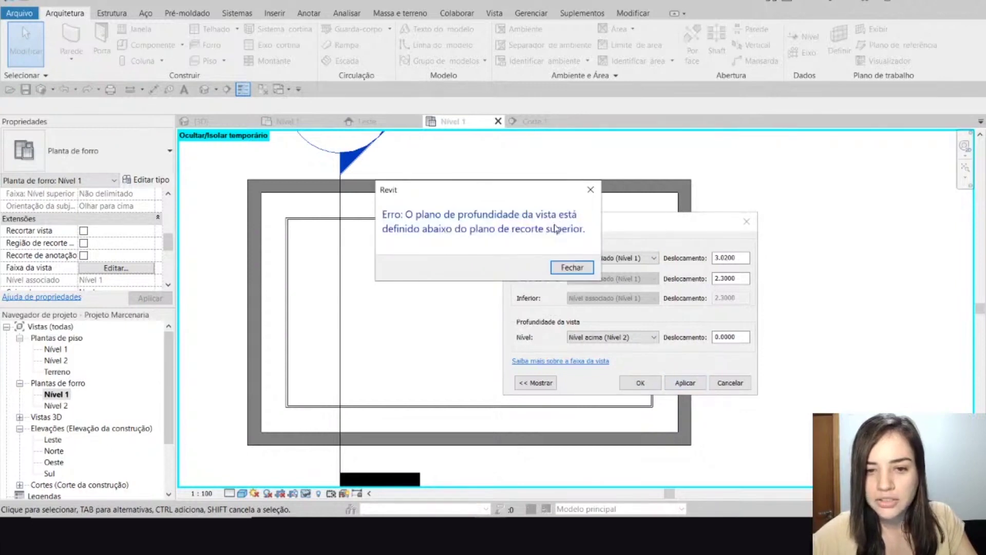
click(572, 267)
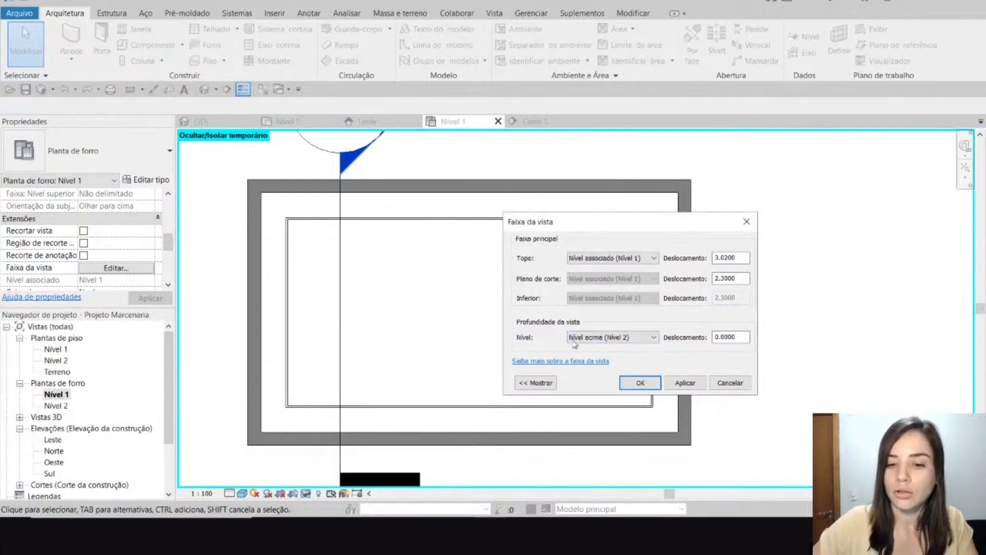
Set the view depth offset to 3.02 above Nível 2, then apply and close the view range settings
click(619, 337)
click(607, 337)
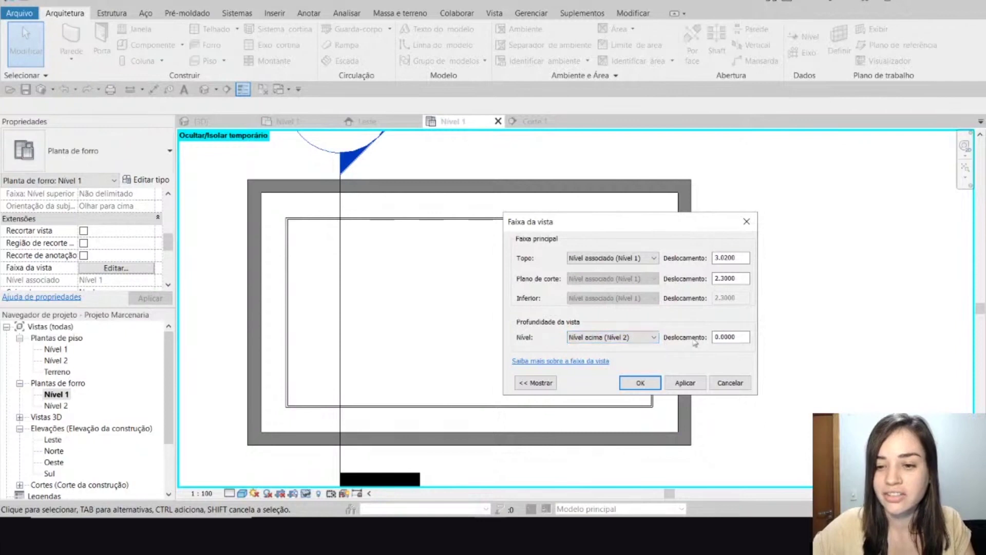
drag(740, 338, 694, 339)
text(3.02)
click(688, 384)
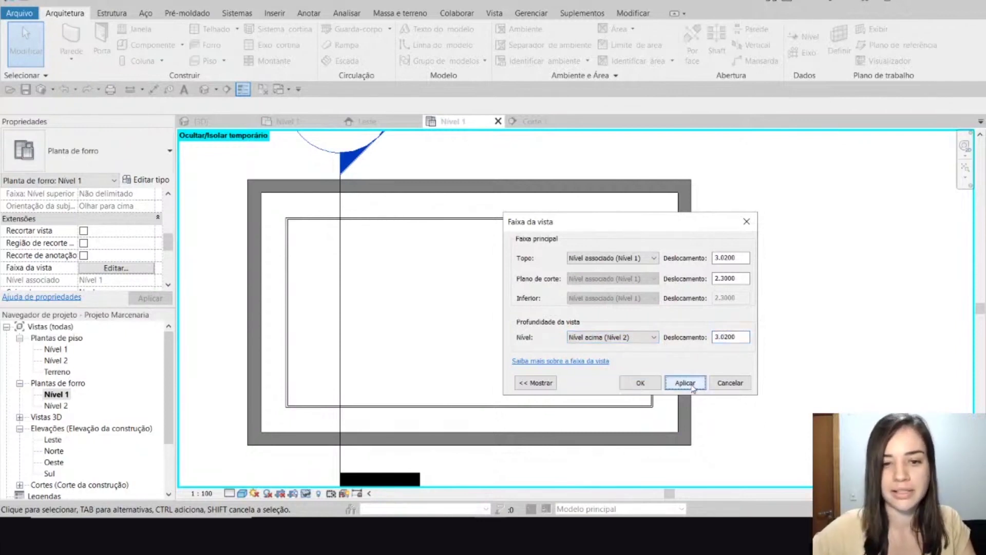
click(640, 383)
Select the raised ceiling in the ceiling plan and examine its inner opening in the 3D view and section Corte 1
click(511, 288)
key(Escape)
click(513, 265)
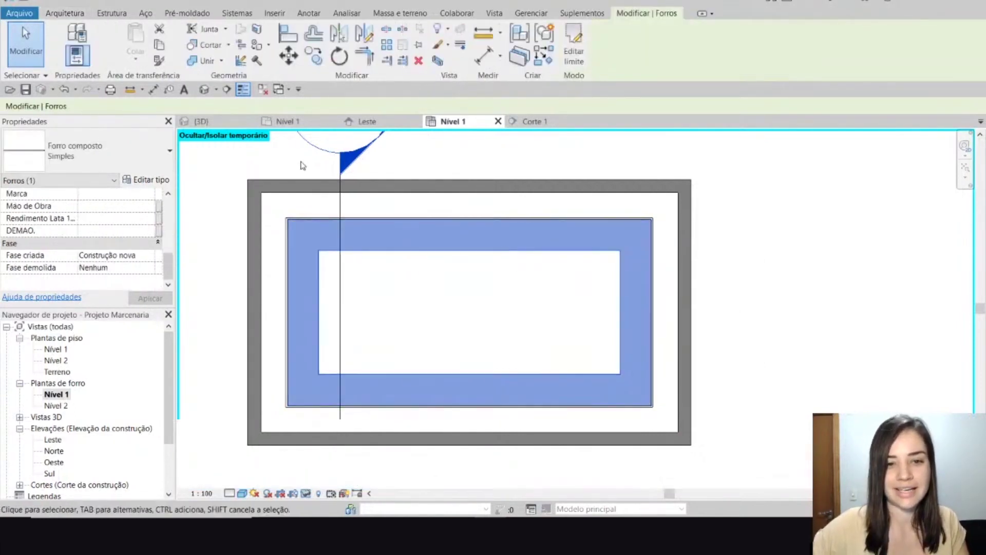
click(203, 122)
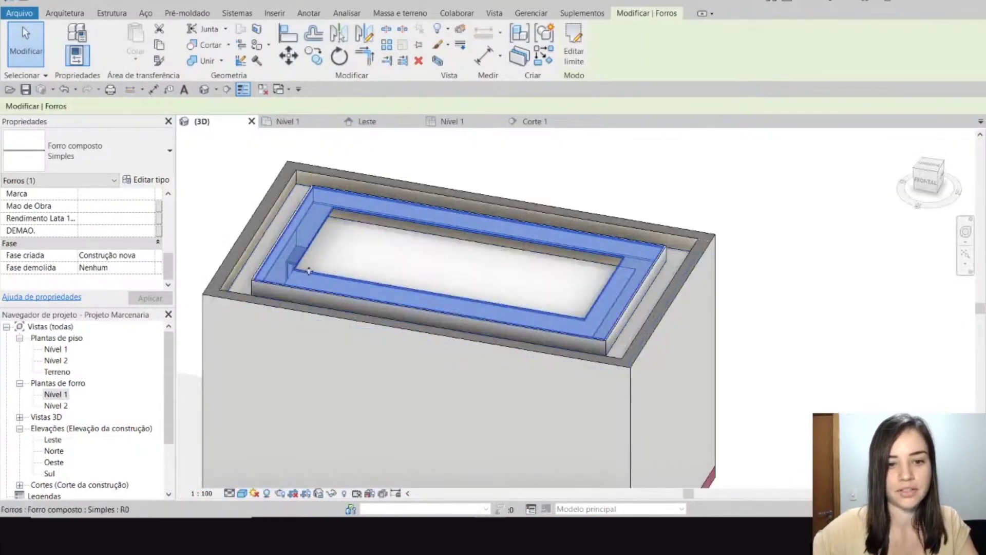
scroll(293, 264, up, 3)
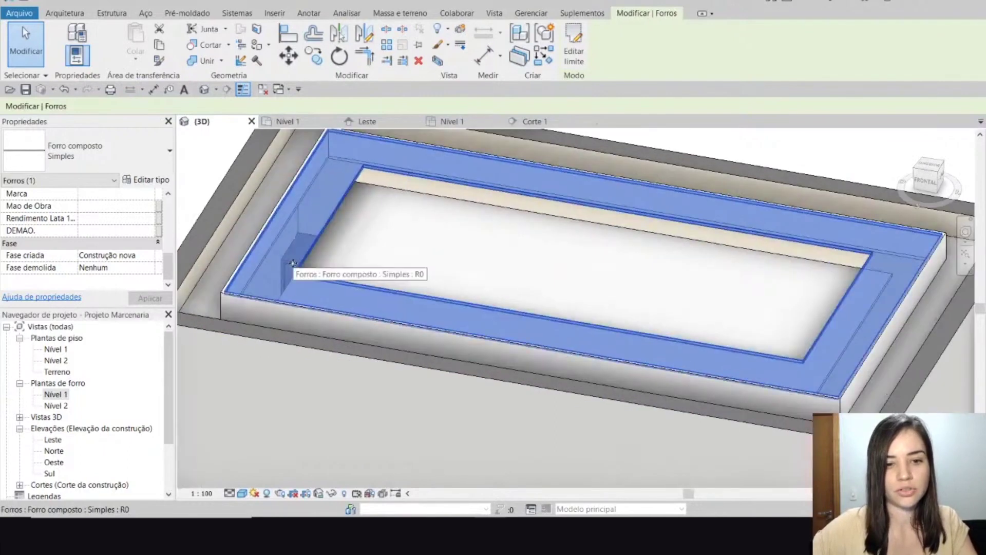
click(532, 121)
scroll(529, 192, up, 5)
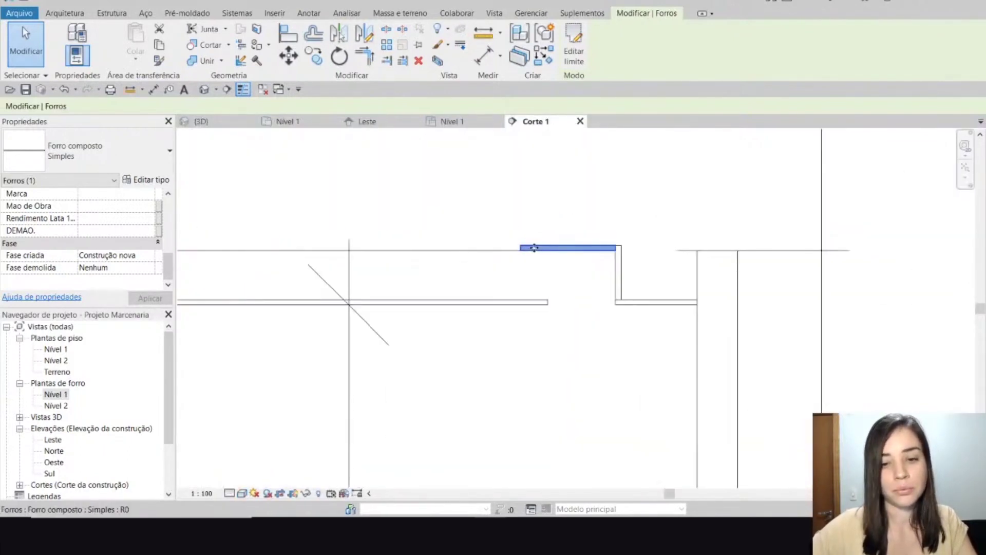
scroll(518, 246, up, 2)
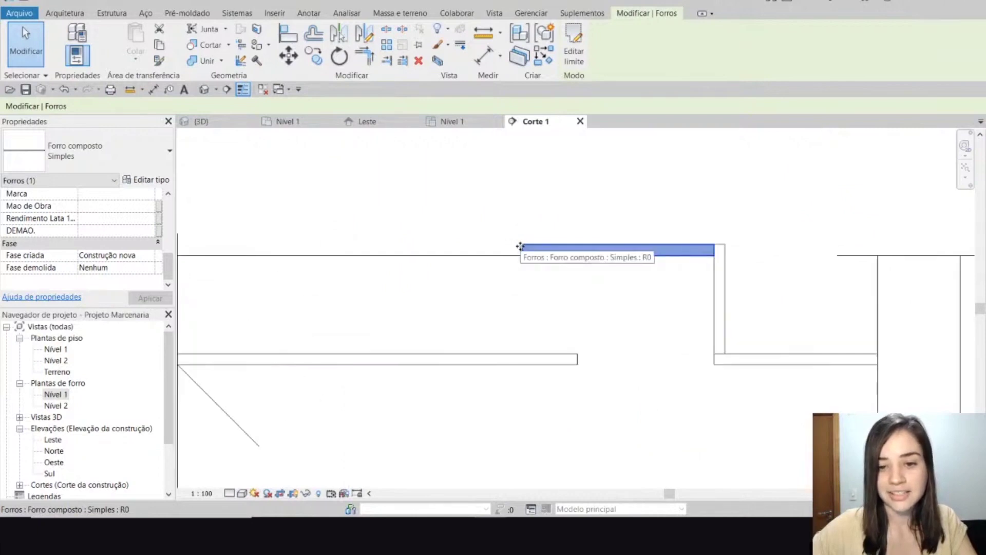
scroll(523, 255, down, 3)
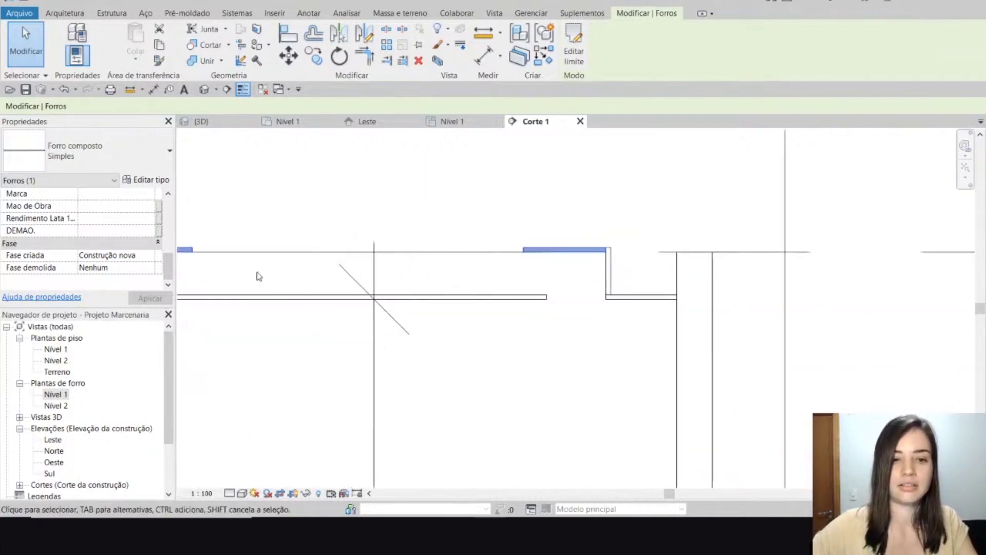
scroll(215, 259, down, 3)
click(451, 121)
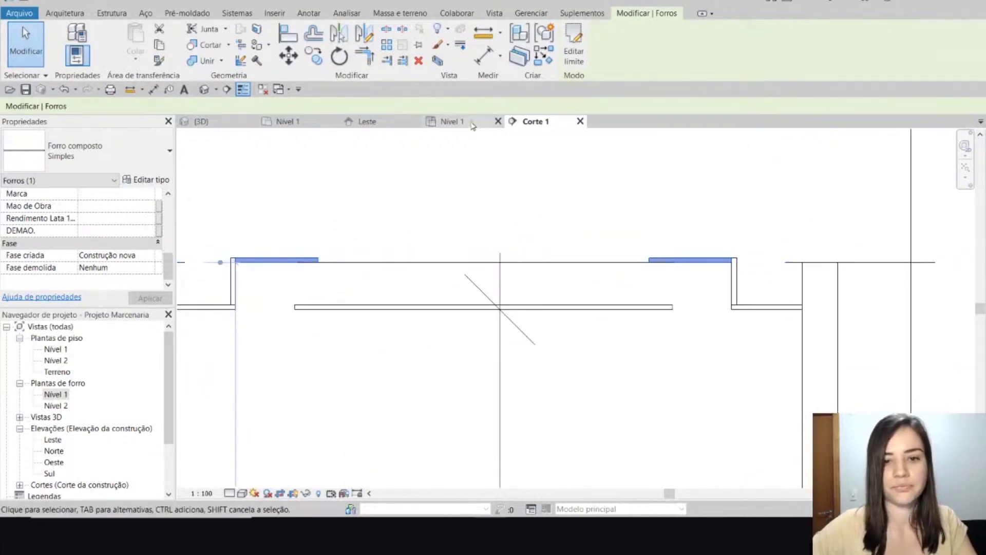
Dismiss the save reminder without saving and restore the temporarily hidden lower ceiling in the Nível 1 ceiling plan
click(323, 264)
scroll(322, 264, up, 4)
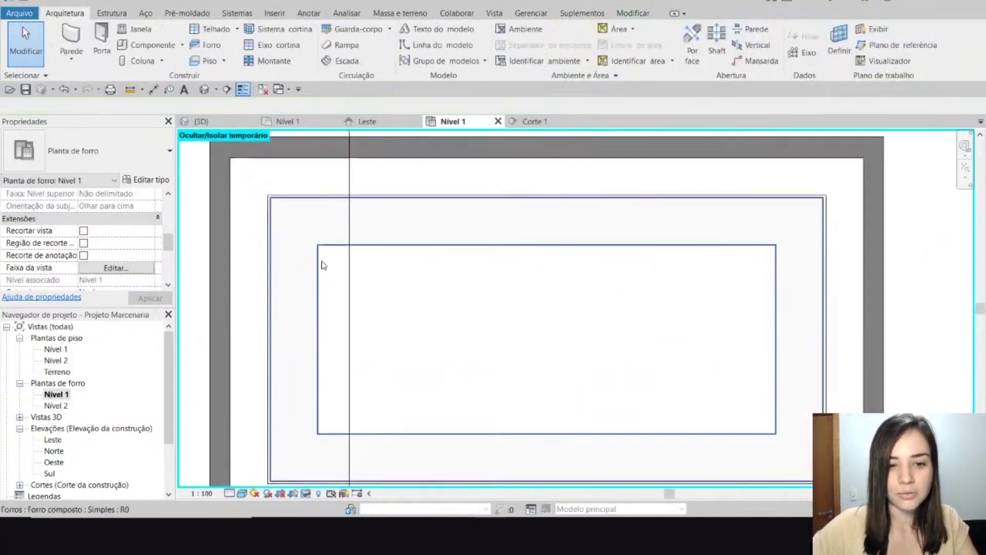
scroll(417, 290, down, 3)
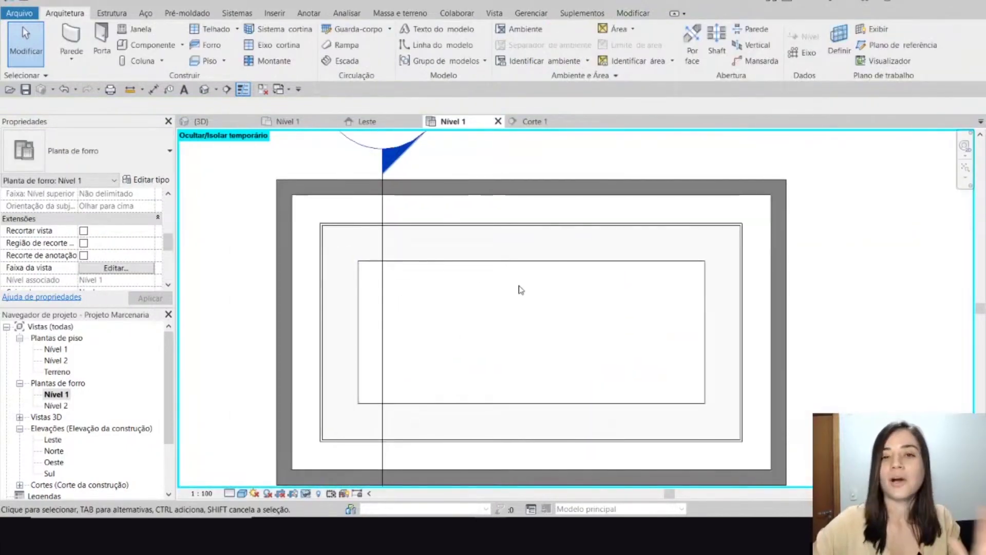
middle_drag(504, 299, 478, 270)
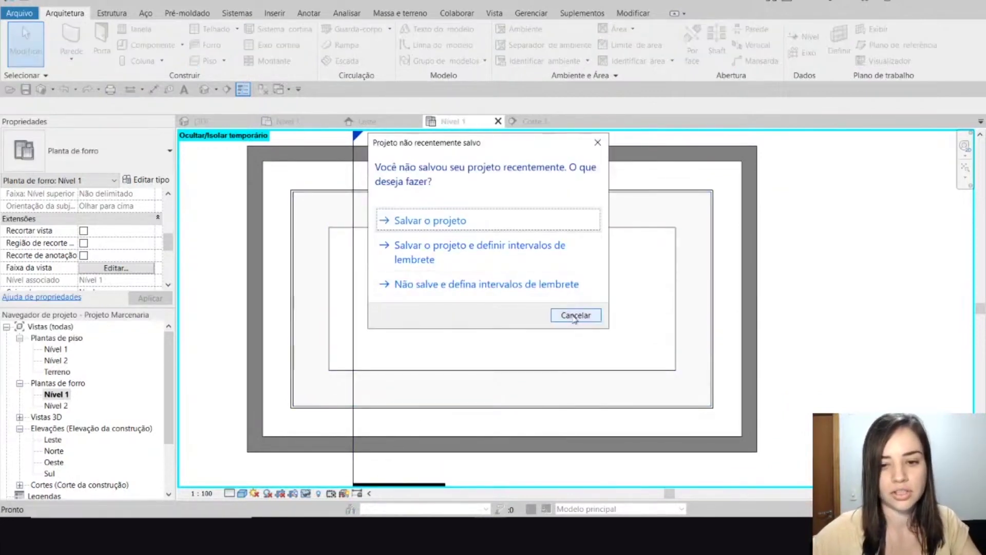
click(570, 315)
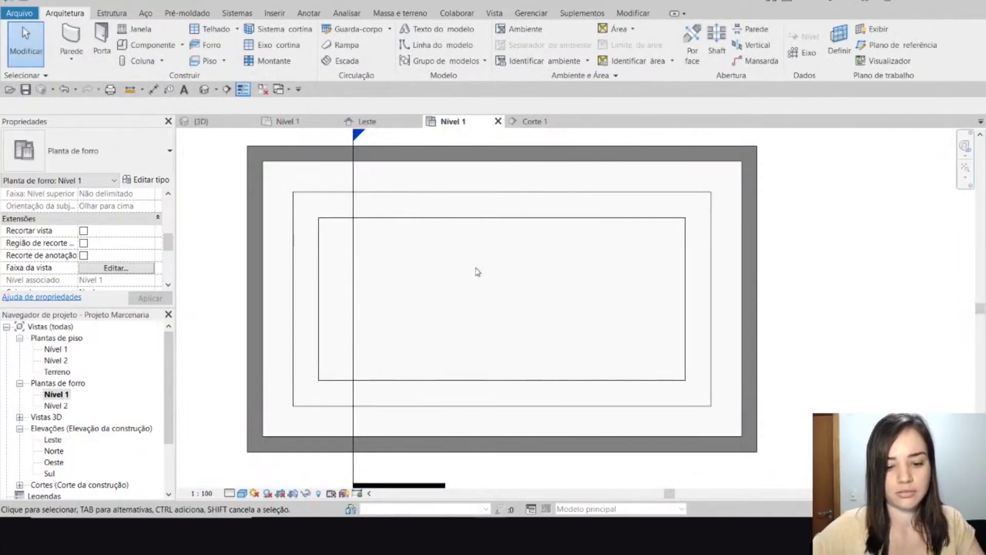
Temporarily hide the lower ceiling to check the raised ceiling's inner edge, and restore the hidden elements
click(318, 242)
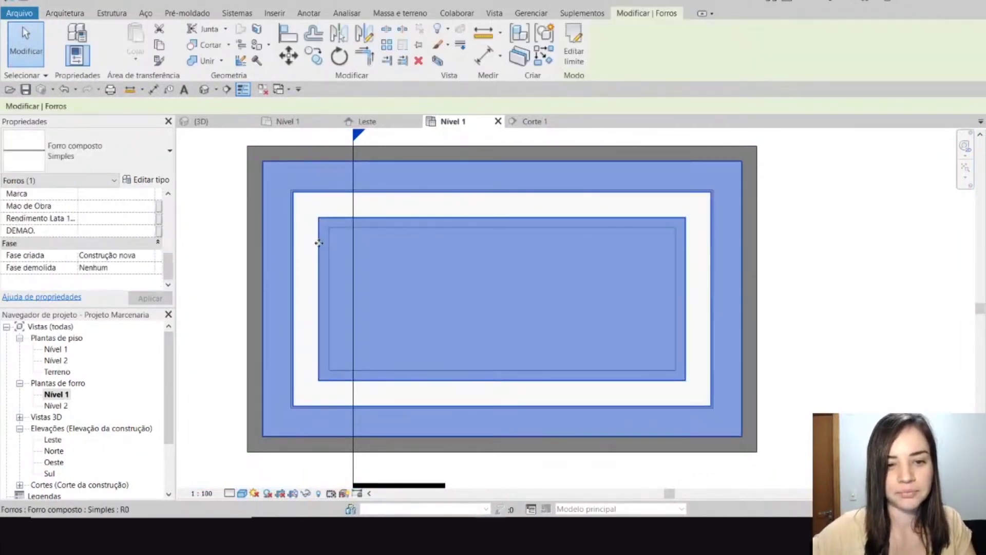
scroll(319, 242, up, 3)
scroll(319, 249, up, 2)
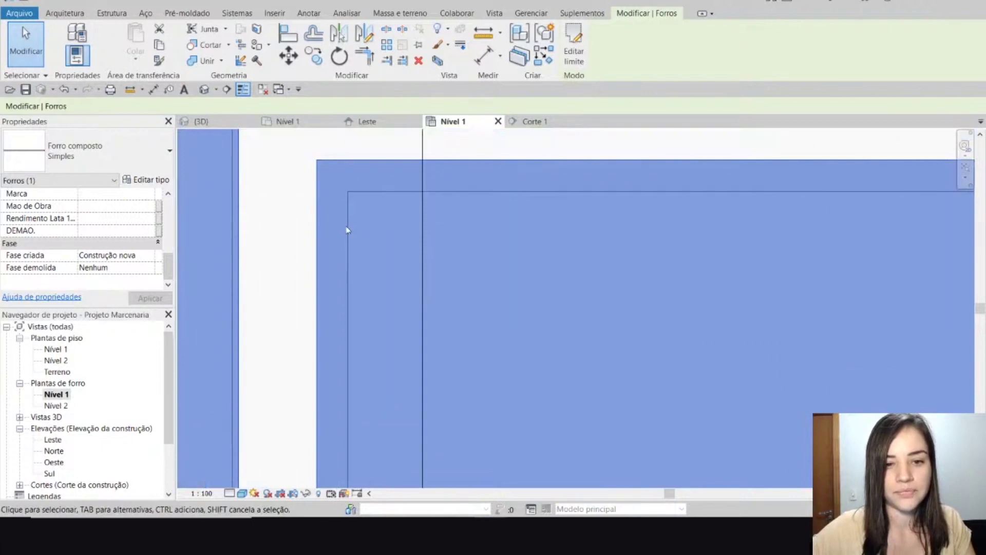
scroll(353, 231, down, 4)
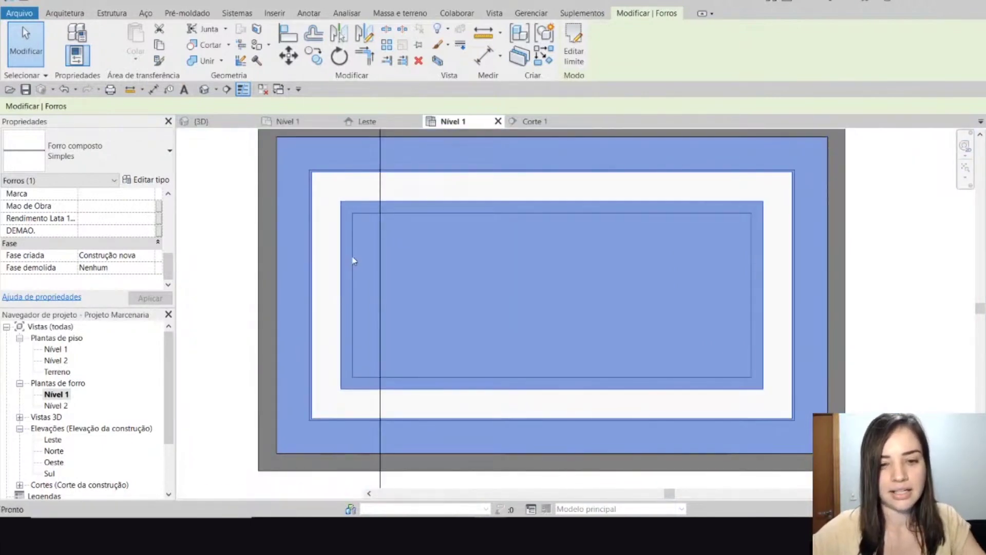
key(h)
key(h)
click(351, 263)
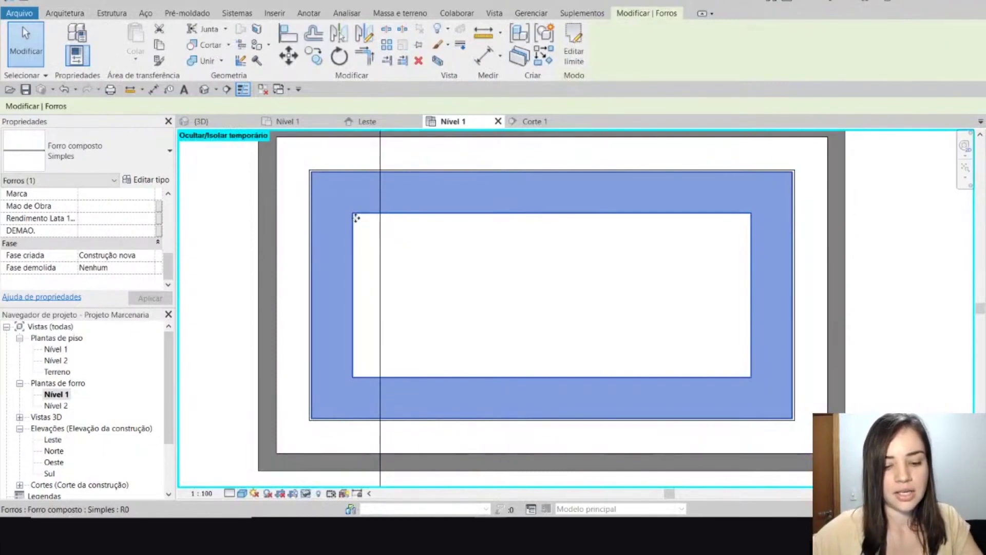
key(h)
key(r)
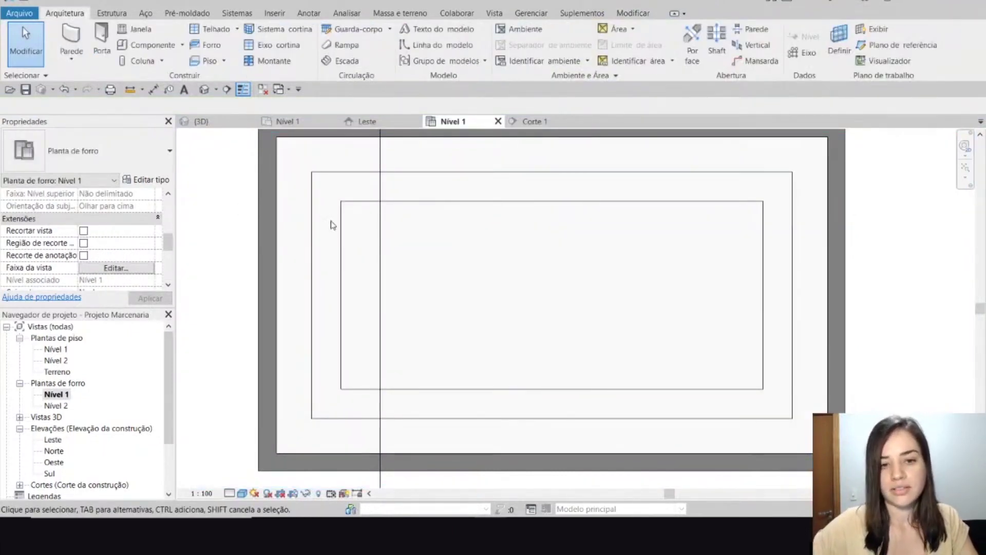
scroll(351, 217, up, 2)
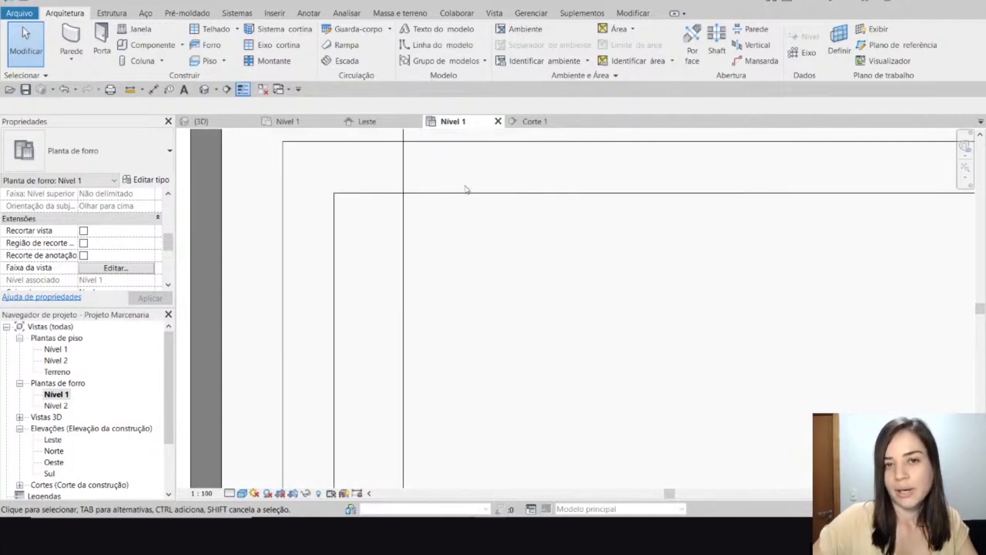
scroll(466, 189, down, 3)
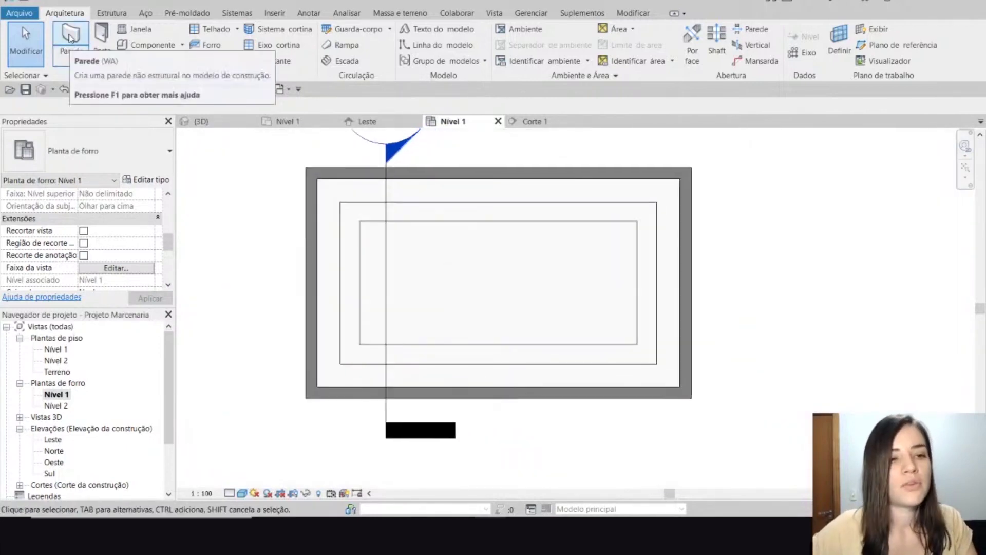
click(70, 51)
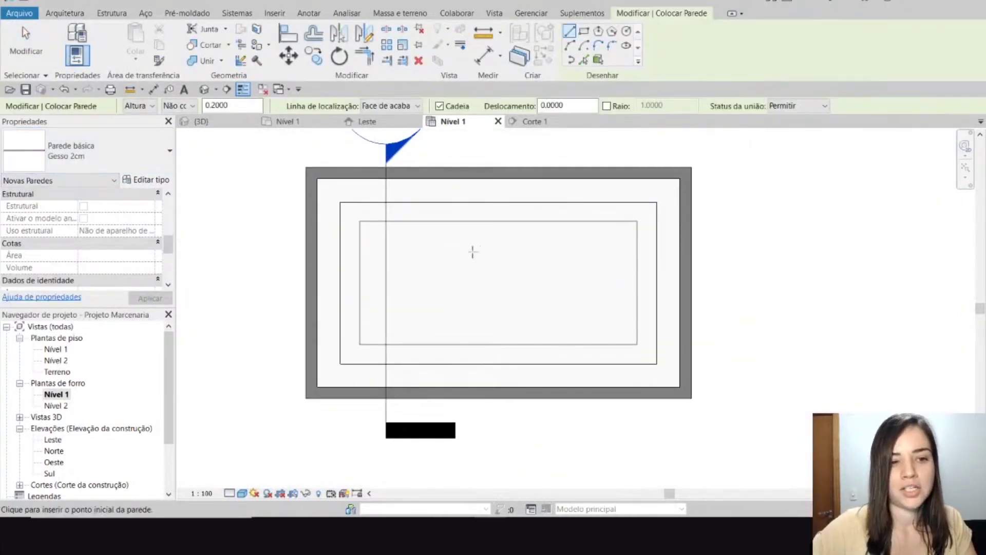
scroll(472, 252, up, 3)
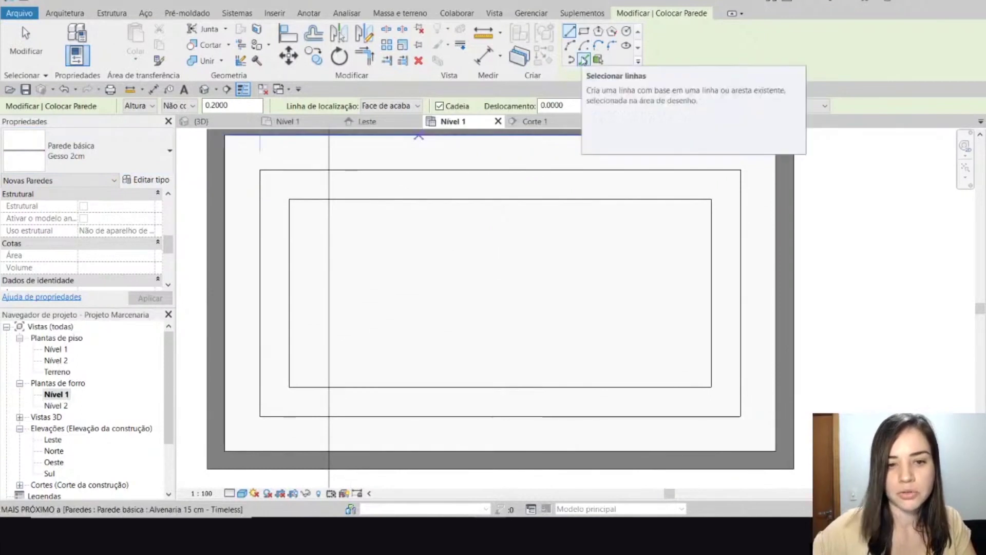
click(584, 60)
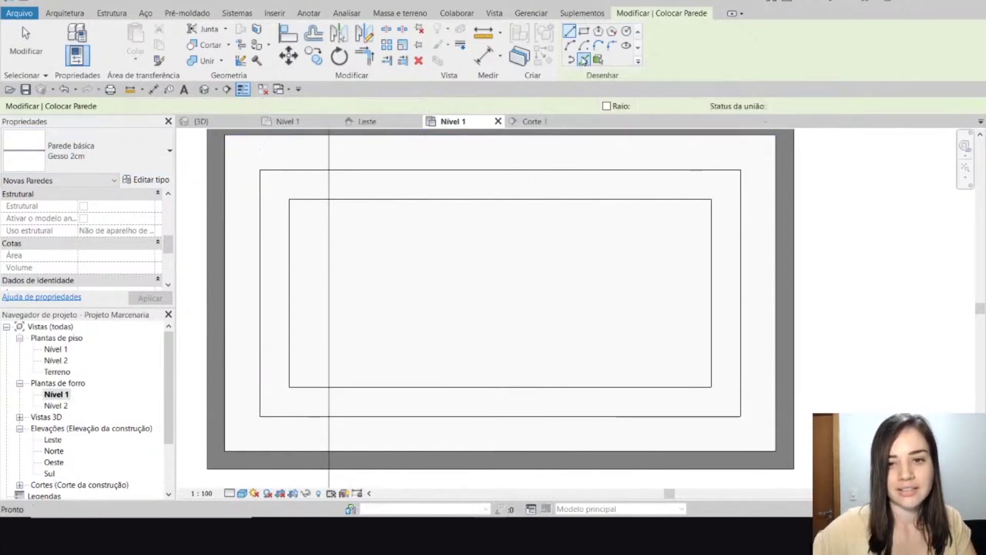
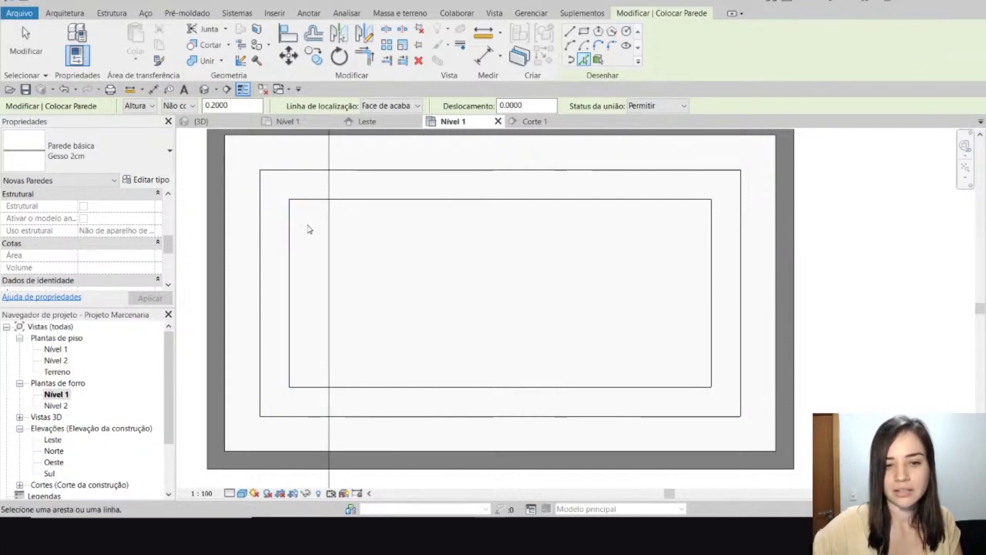
key(Escape)
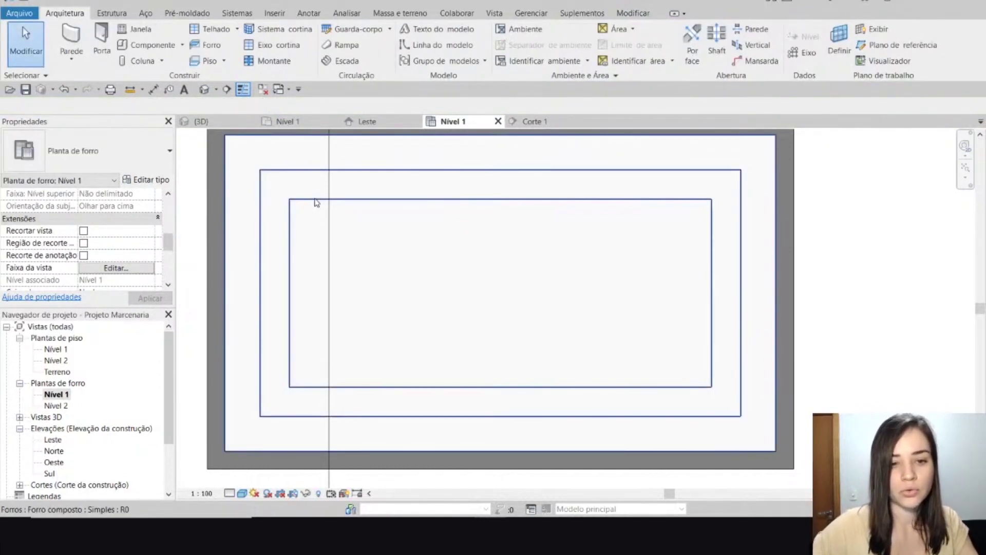
Select the lower ceiling in the Nível 1 ceiling plan and examine its central and perimeter panels in section Corte 1
click(314, 206)
key(3)
key(d)
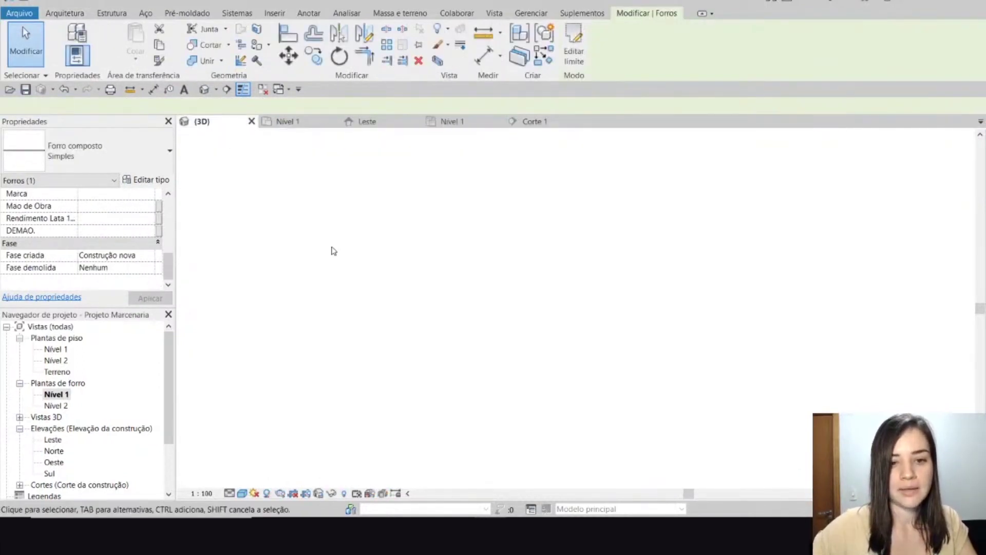
click(534, 121)
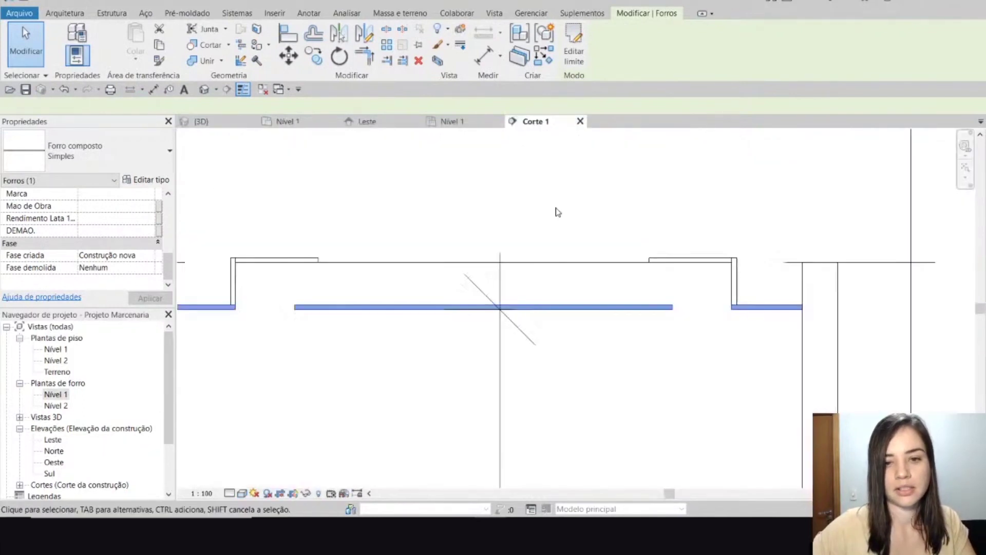
scroll(469, 276, up, 3)
scroll(404, 283, up, 3)
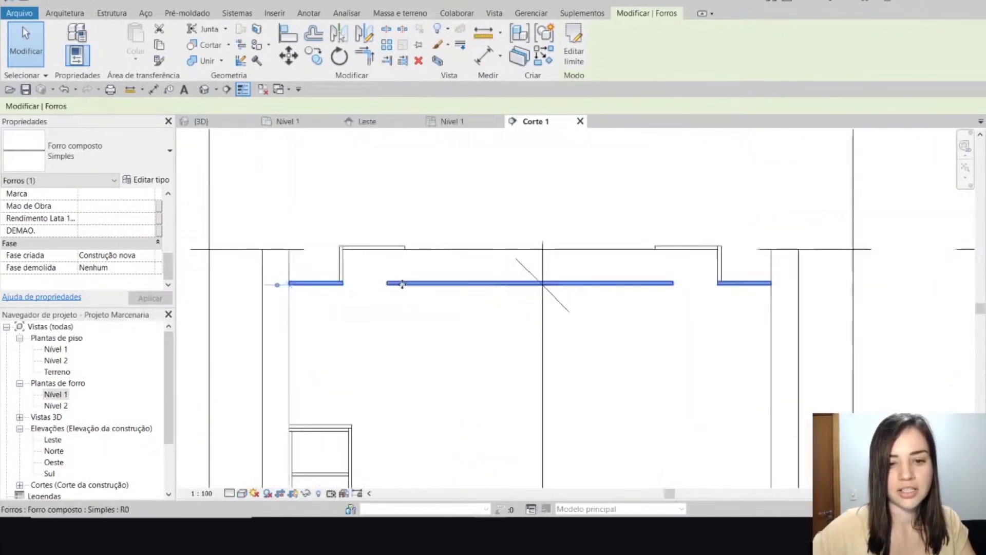
Start drawing detail lines with the Linhas finas style in section Corte 1
key(d)
key(l)
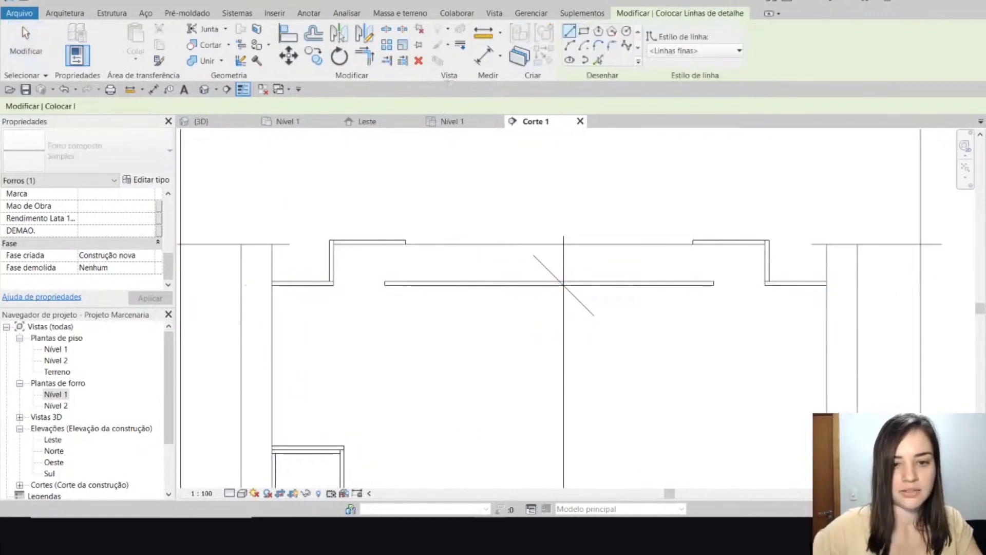
Draw a vertical detail line from the raised ceiling's inner end down to the lower ceiling panel, and delete it
click(405, 244)
key(Escape)
key(Escape)
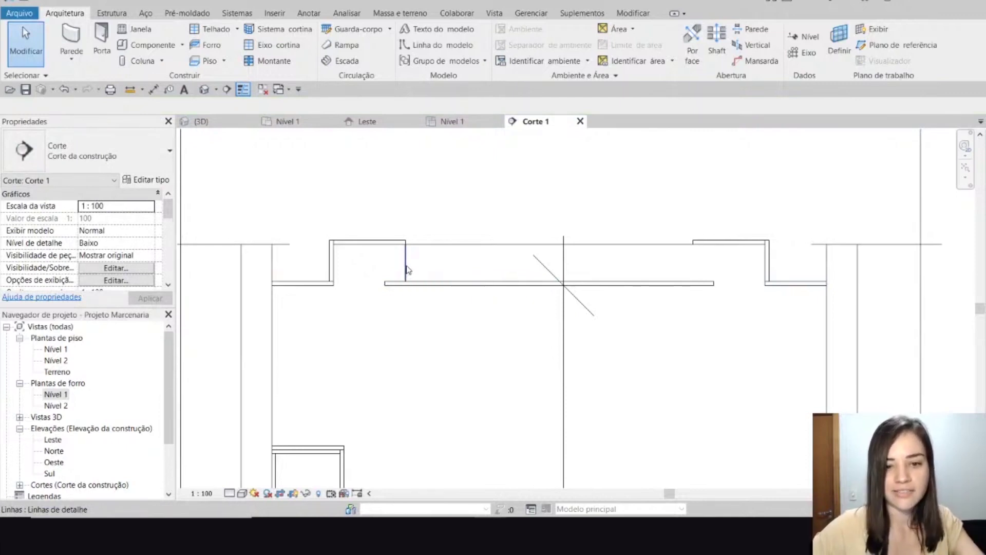
click(406, 267)
key(Delete)
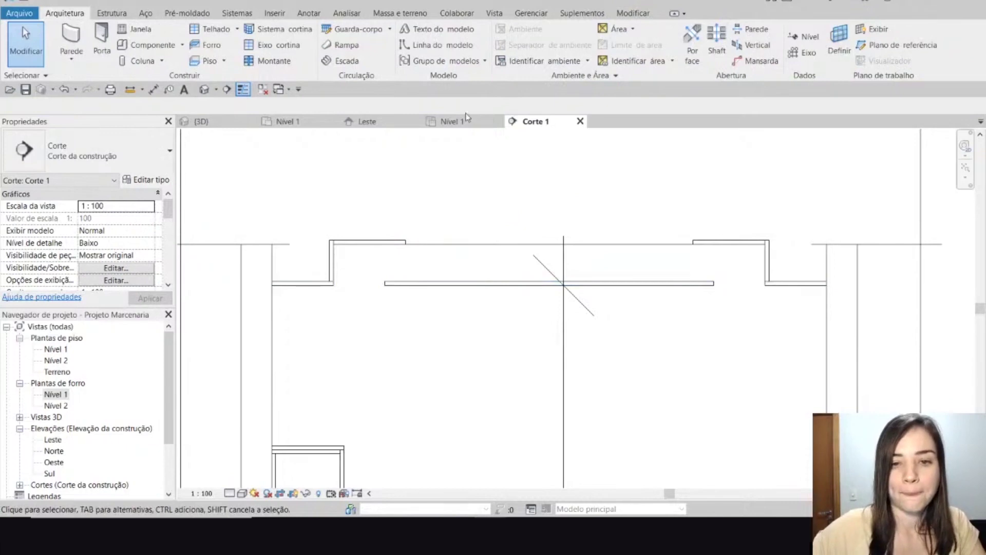
Identify the raised ceiling and the central lower panel in section Corte 1 and in the Nível 1 ceiling plan
click(449, 121)
click(529, 122)
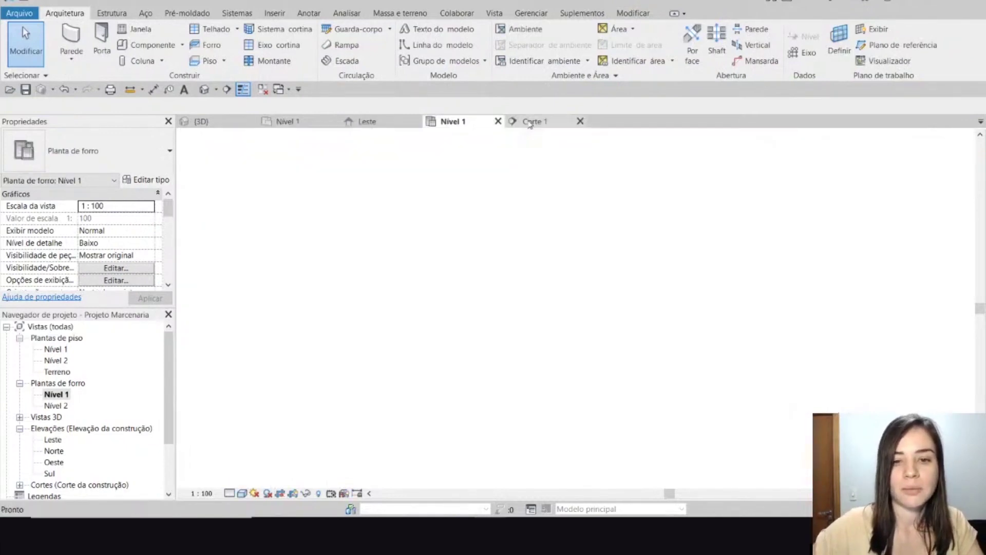
click(405, 247)
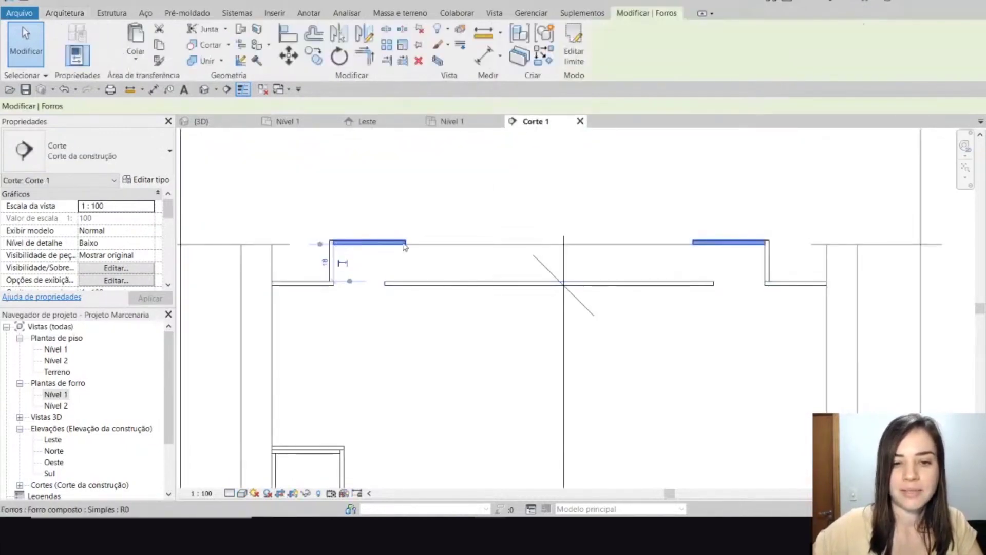
click(412, 283)
click(470, 123)
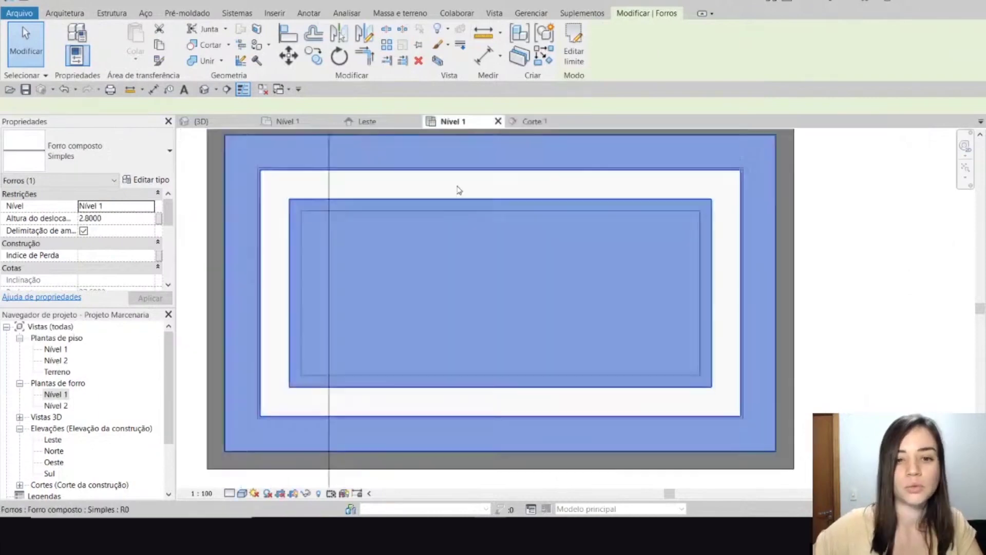
key(Escape)
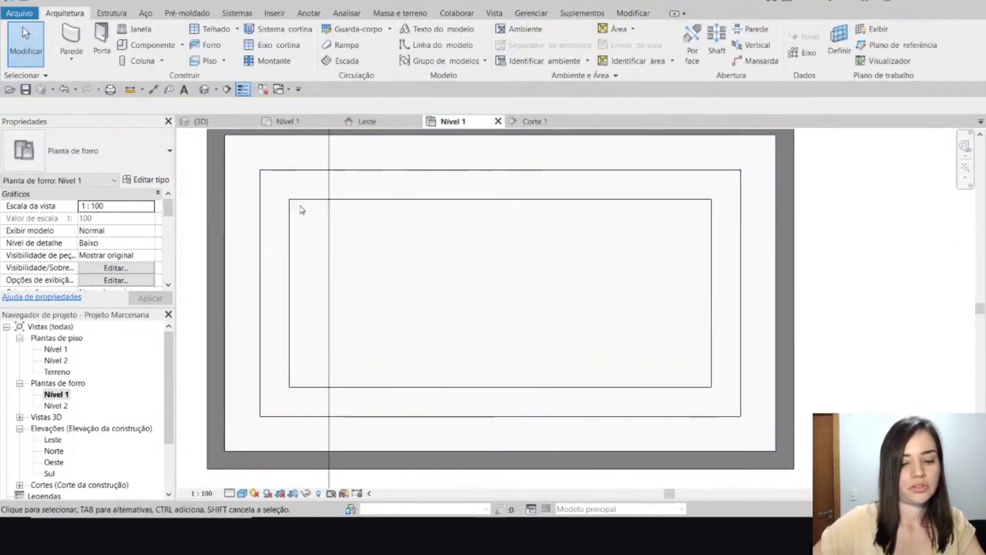
Start Gesso 2cm walls created from picked lines, unconnected at the top, with a height of 0.2000
key(w)
key(a)
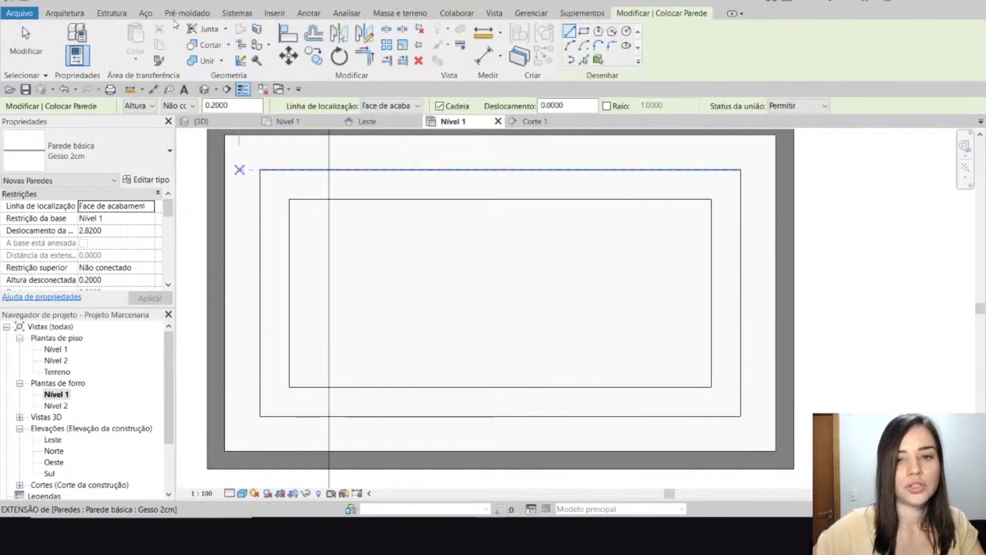
click(584, 60)
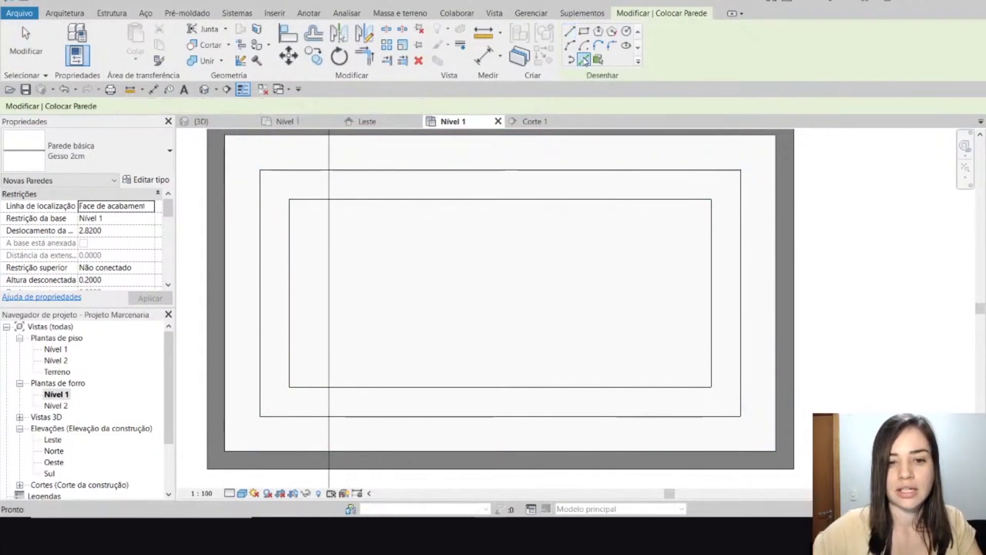
double_click(234, 105)
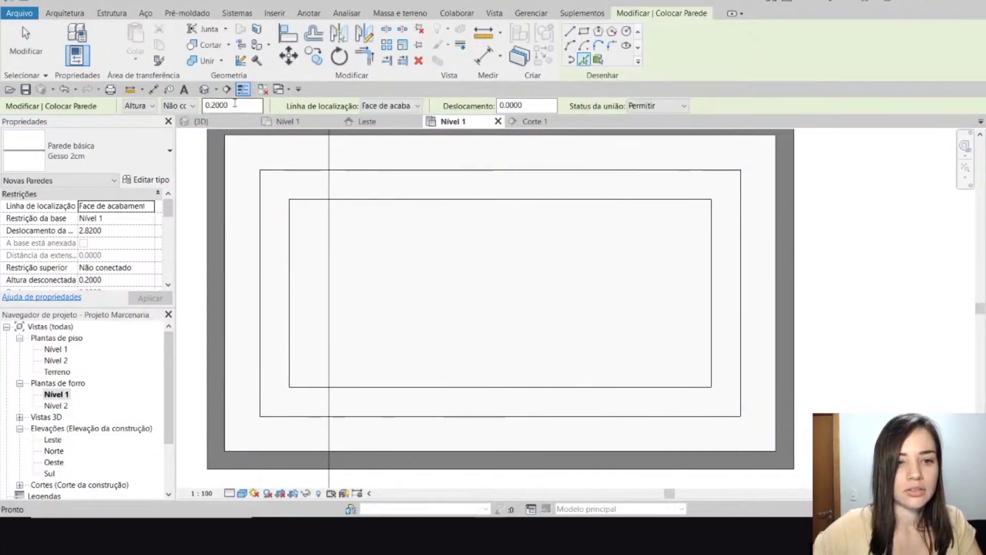
text(.1)
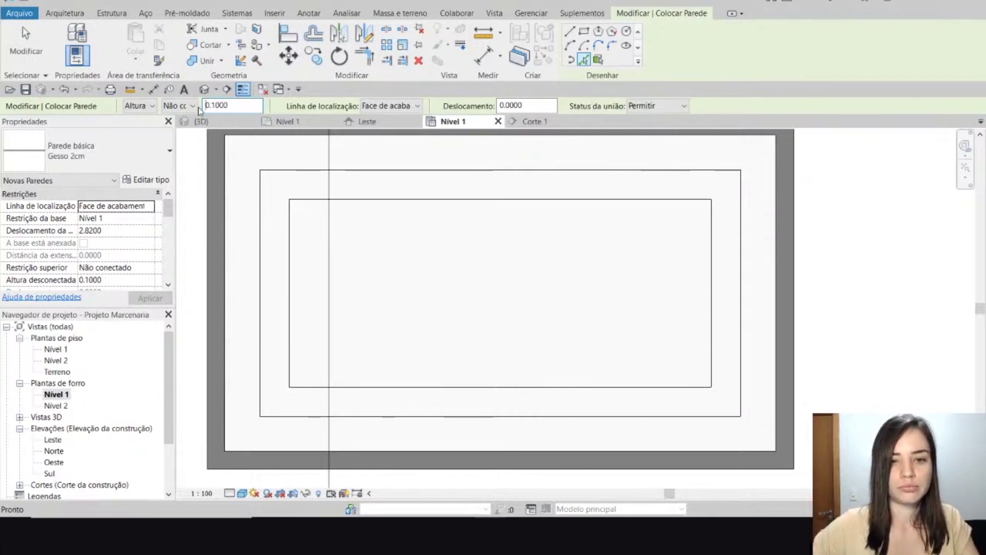
scroll(289, 212, up, 3)
scroll(290, 212, up, 2)
scroll(287, 151, up, 3)
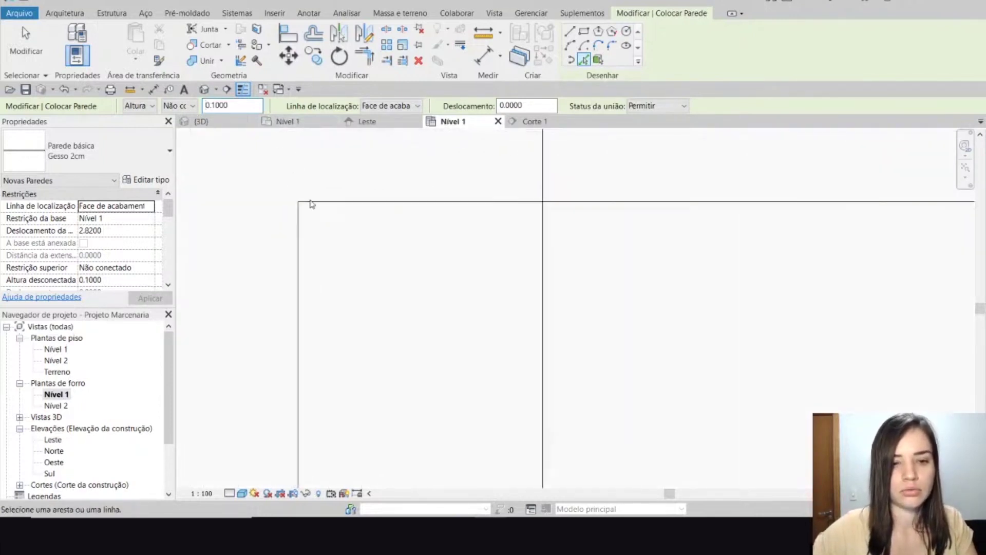
scroll(339, 211, down, 2)
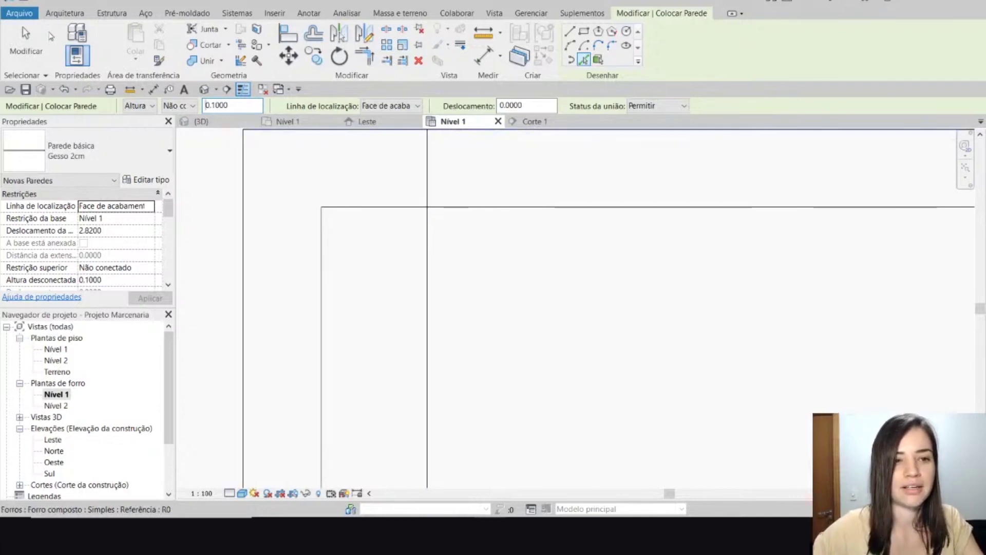
click(191, 106)
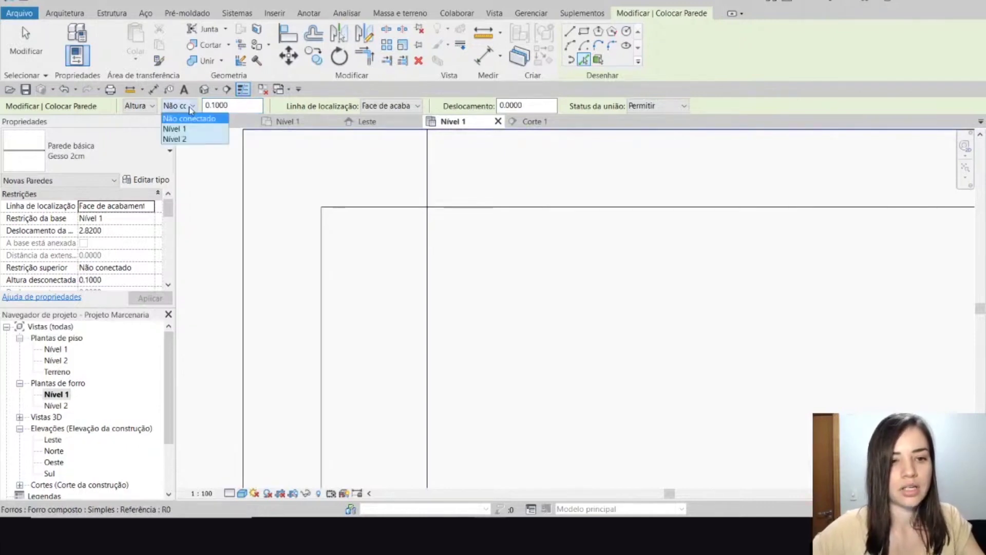
key(Tab)
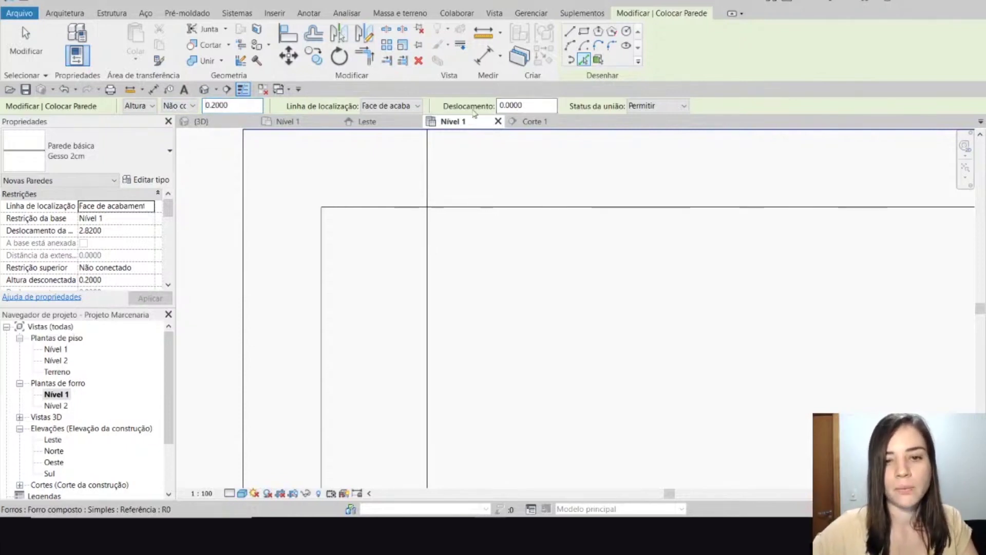
Place the wall chain around the inside of the central ceiling rectangle's edges with an offset of 0.1000
double_click(527, 105)
key(BackSpace)
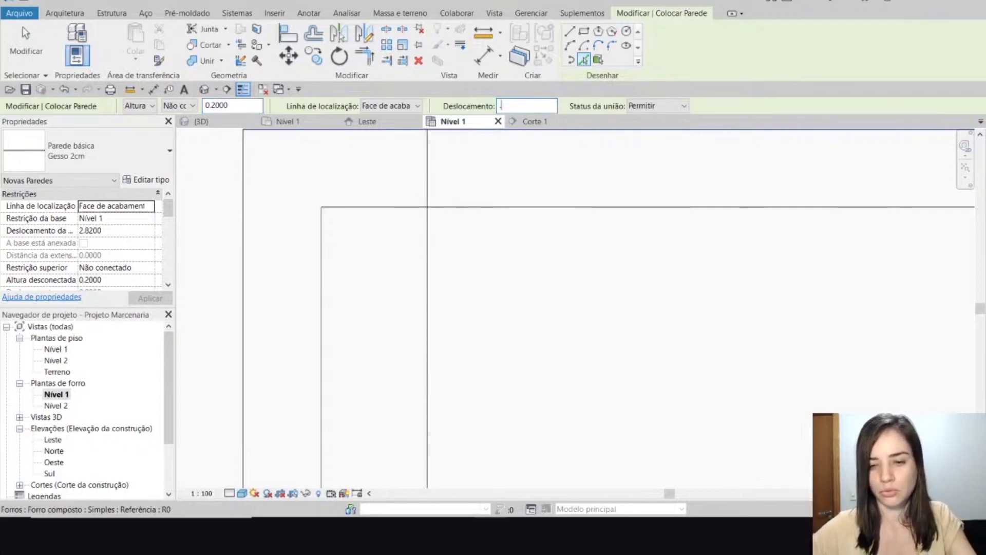
scroll(488, 220, down, 2)
scroll(394, 229, up, 2)
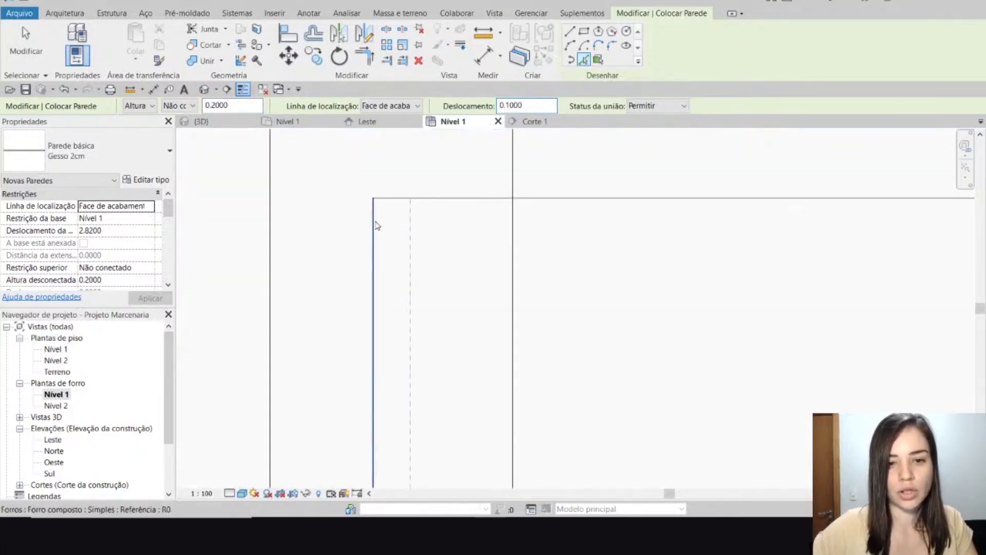
scroll(375, 225, down, 2)
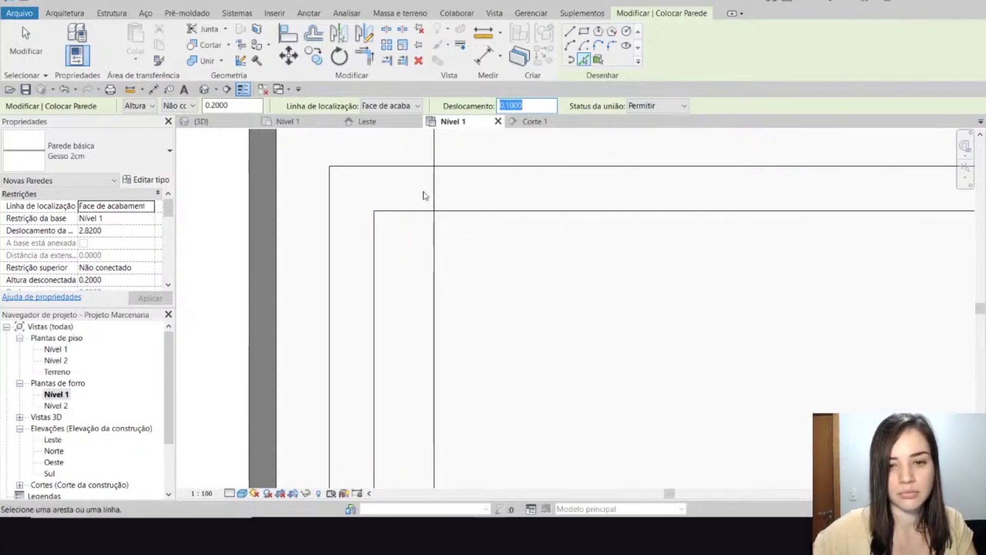
key(Tab)
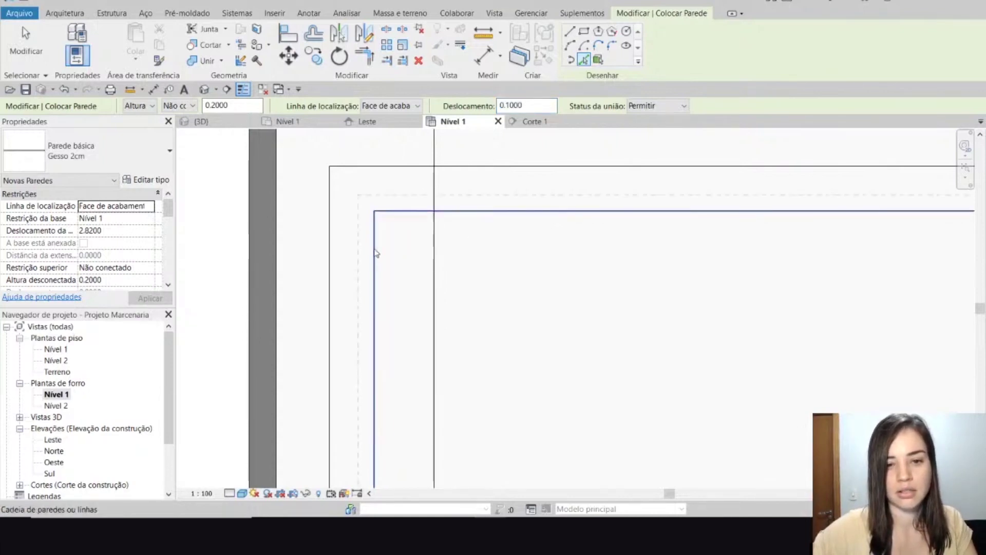
scroll(378, 252, down, 3)
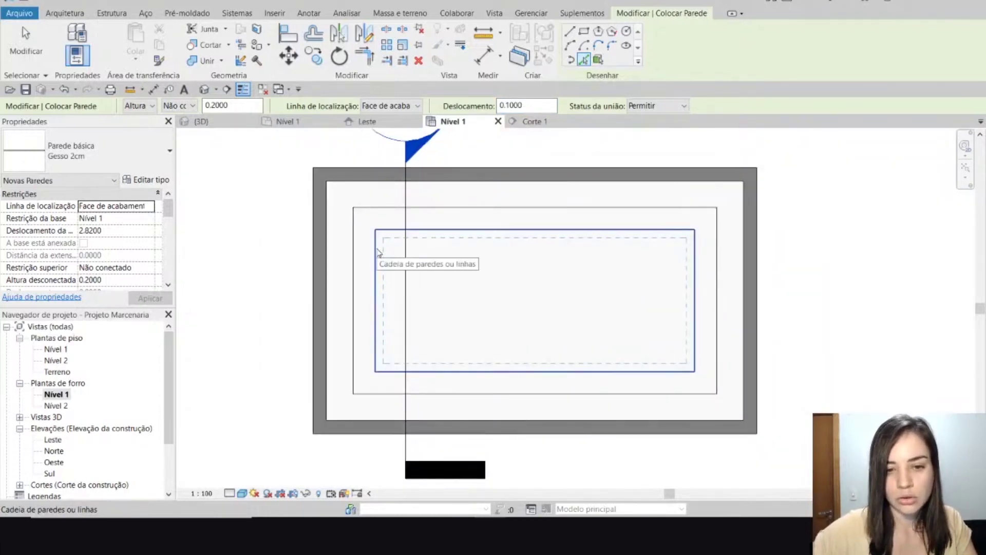
click(378, 252)
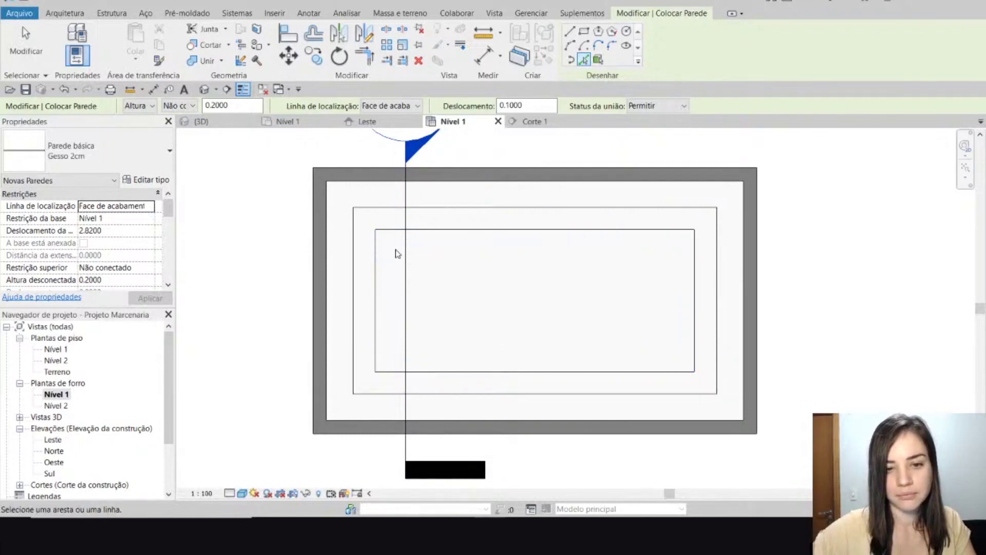
key(Escape)
key(Escape)
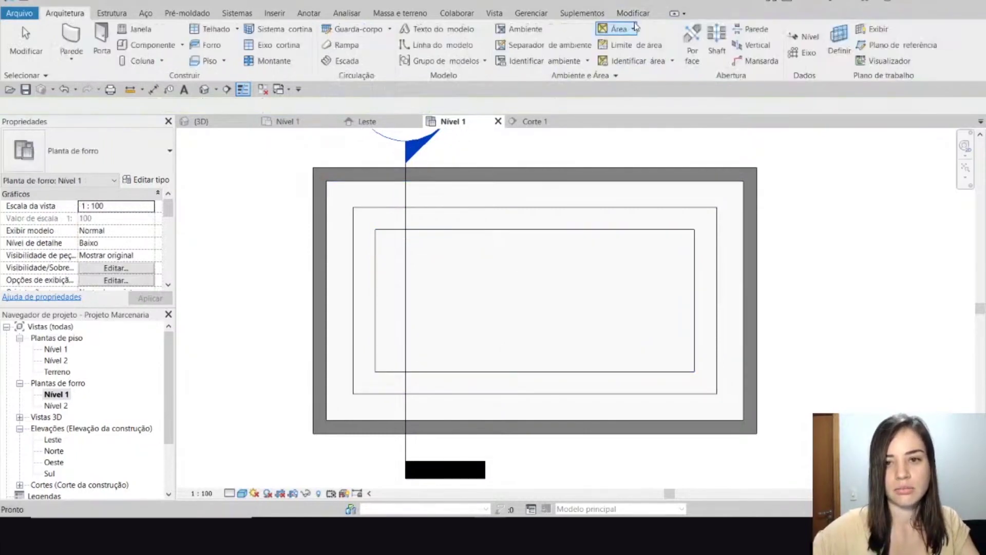
Examine the inner gypsum walls in the 3D view, focusing on the short wall's top relative to the raised ceiling
click(201, 122)
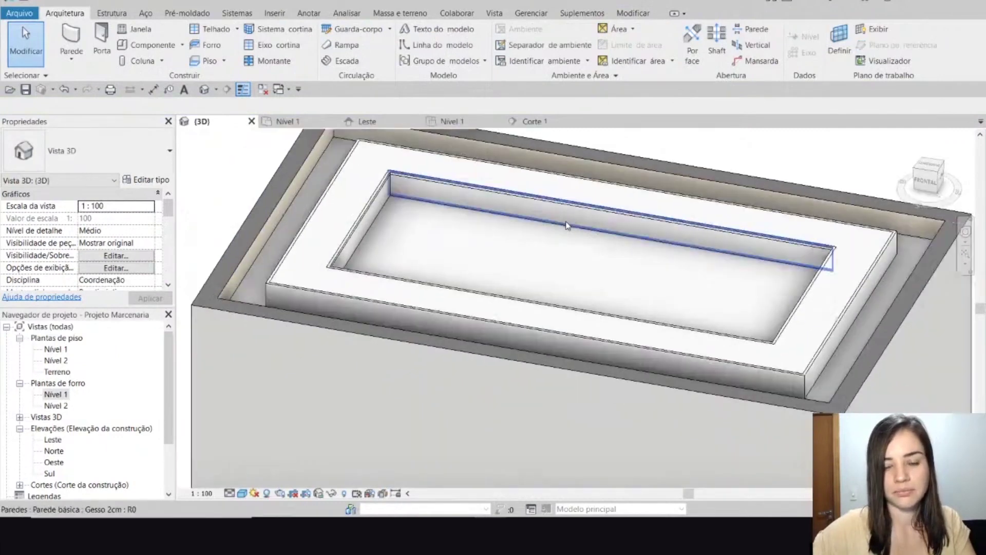
scroll(566, 225, down, 2)
click(396, 213)
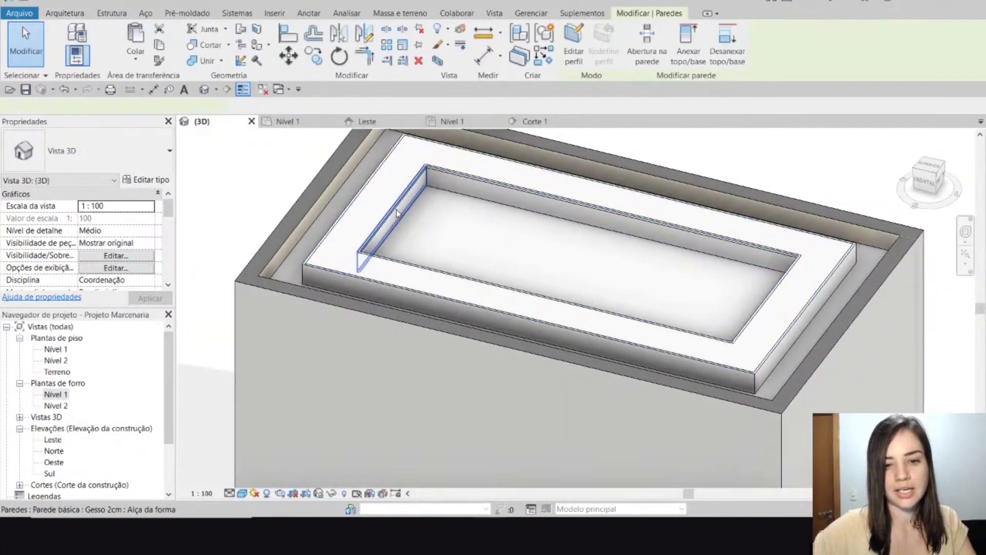
scroll(404, 213, up, 4)
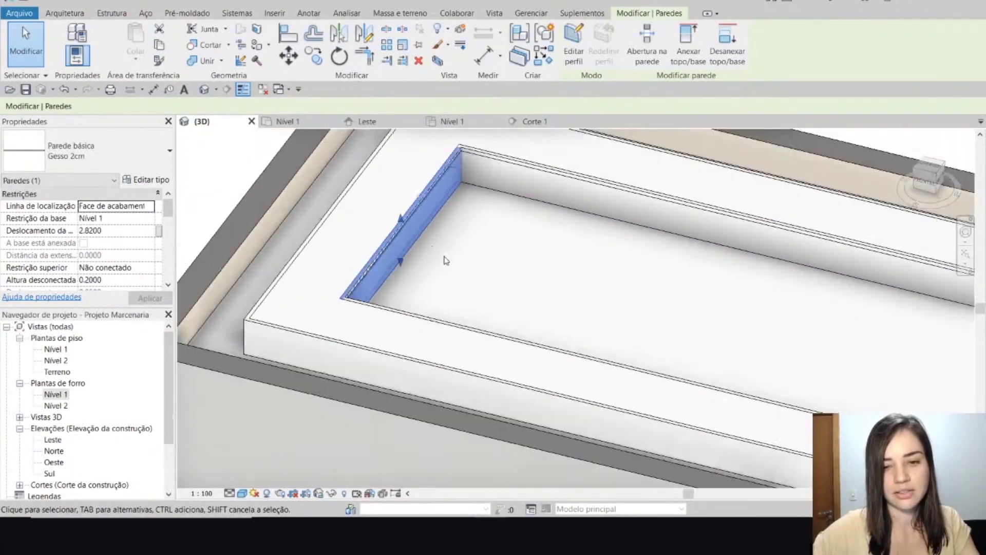
shift+middle_drag(507, 278, 409, 245)
scroll(377, 236, up, 3)
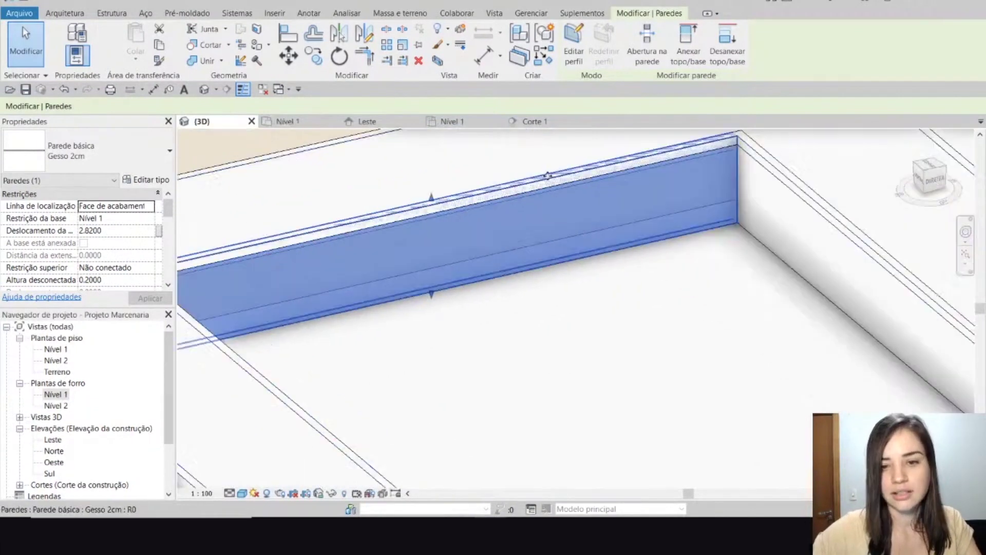
scroll(548, 175, down, 3)
scroll(455, 211, up, 3)
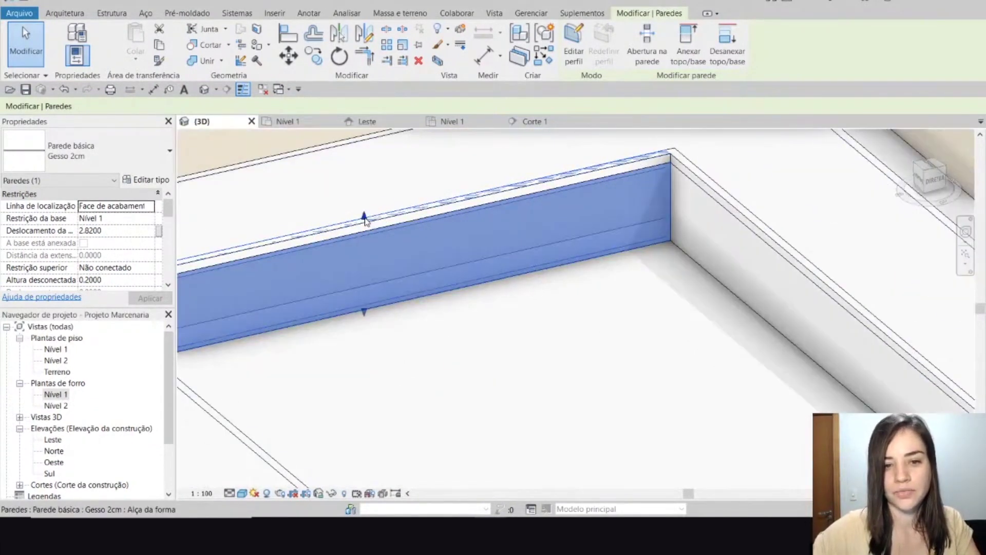
Measure the short inner wall's height in the 3D view with an aligned dimension, without placing it
key(d)
key(i)
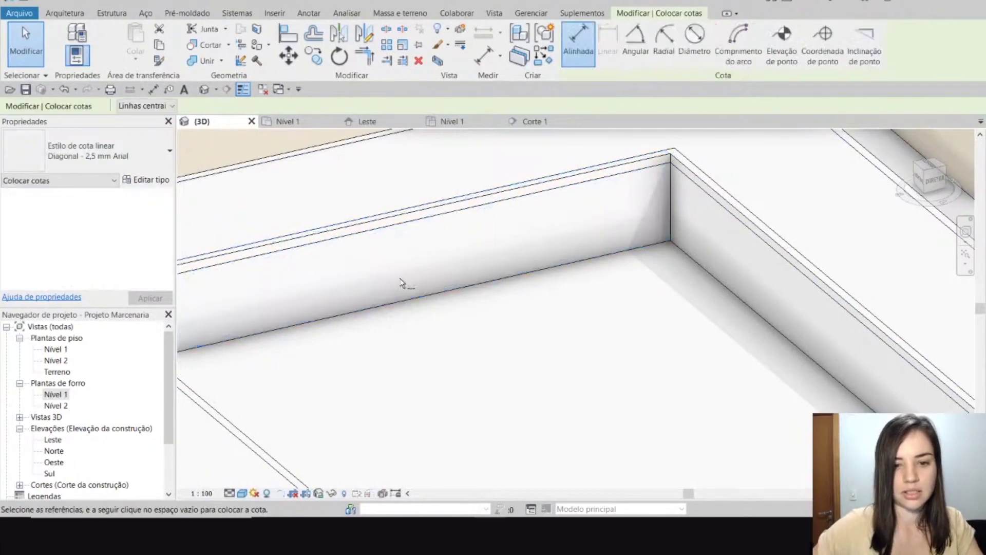
click(411, 303)
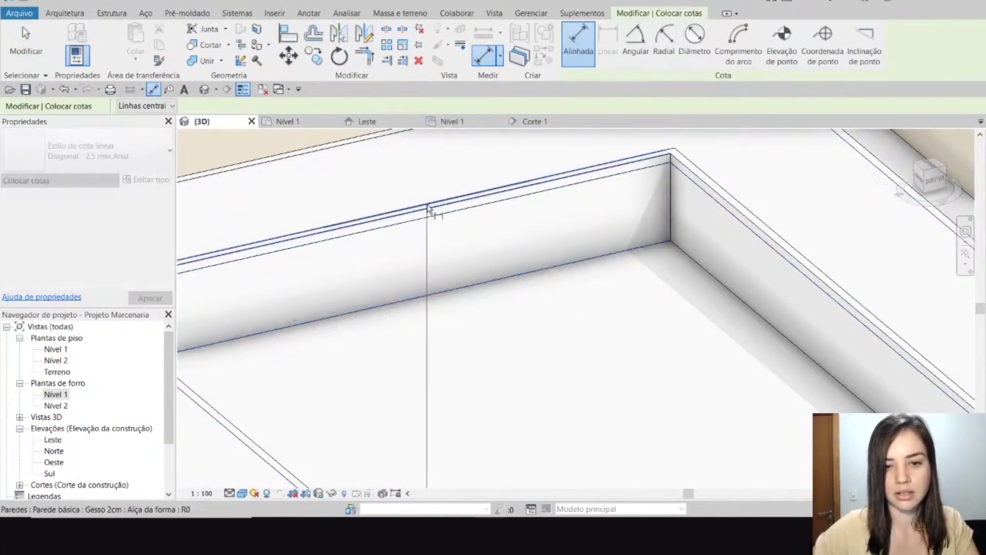
scroll(439, 221, down, 5)
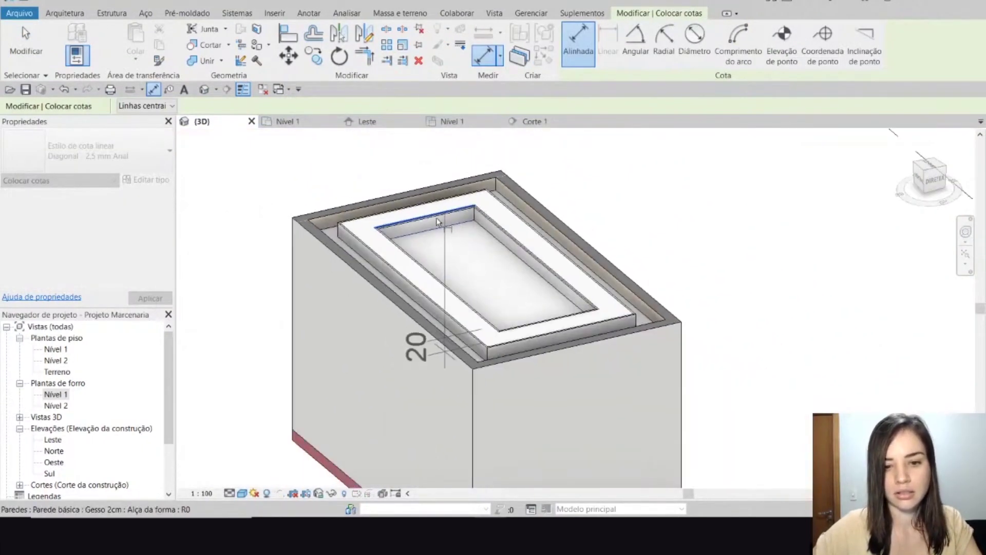
scroll(437, 222, up, 5)
key(Escape)
key(Escape)
click(411, 238)
key(Escape)
click(517, 340)
Compare the raised ceiling with the gypsum walls on both of its sides in section Corte 1
click(533, 122)
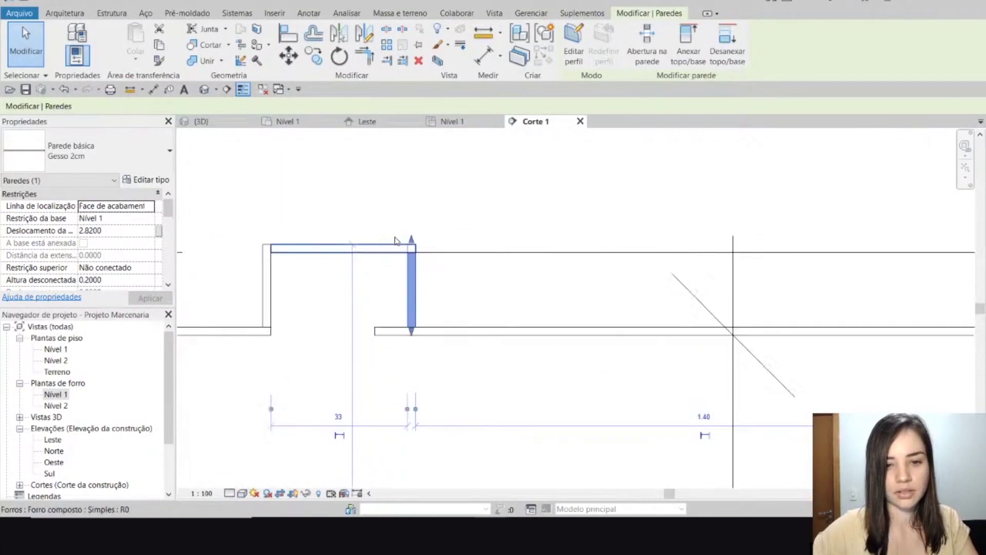
click(358, 252)
scroll(282, 251, up, 2)
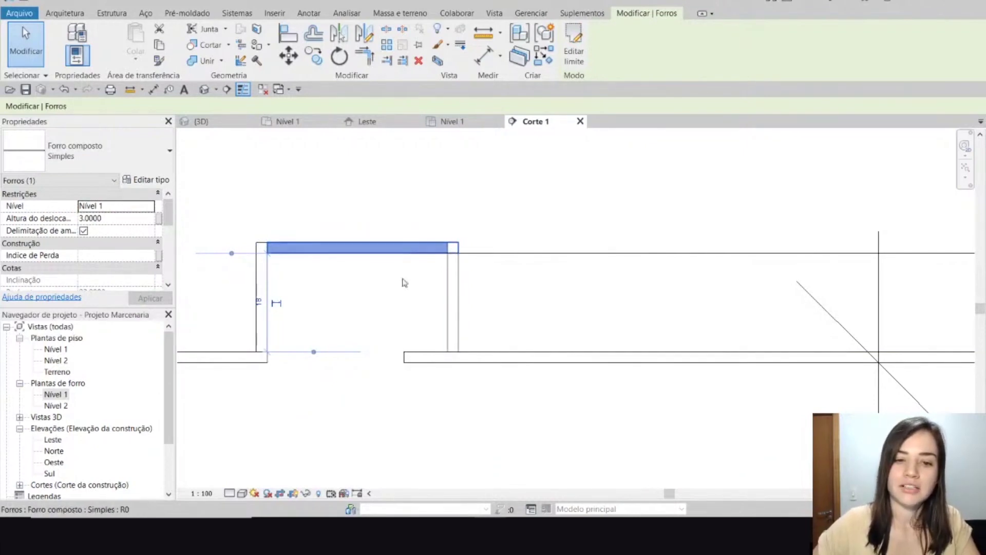
click(261, 277)
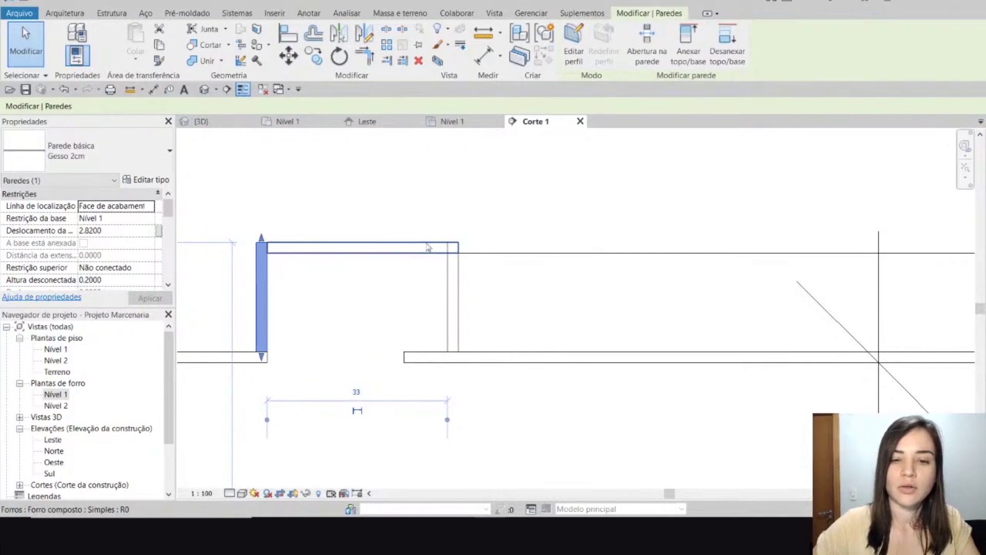
click(451, 256)
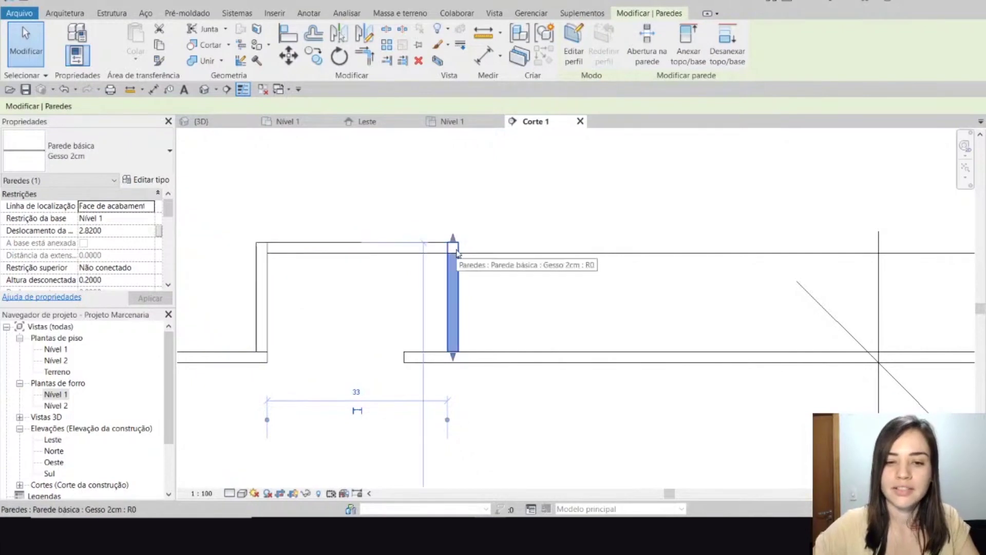
click(269, 289)
Lower the top of the left inner gypsum wall to the raised ceiling's underside, giving it a height of 0.1800
click(458, 261)
scroll(453, 242, up, 2)
drag(455, 245, 455, 257)
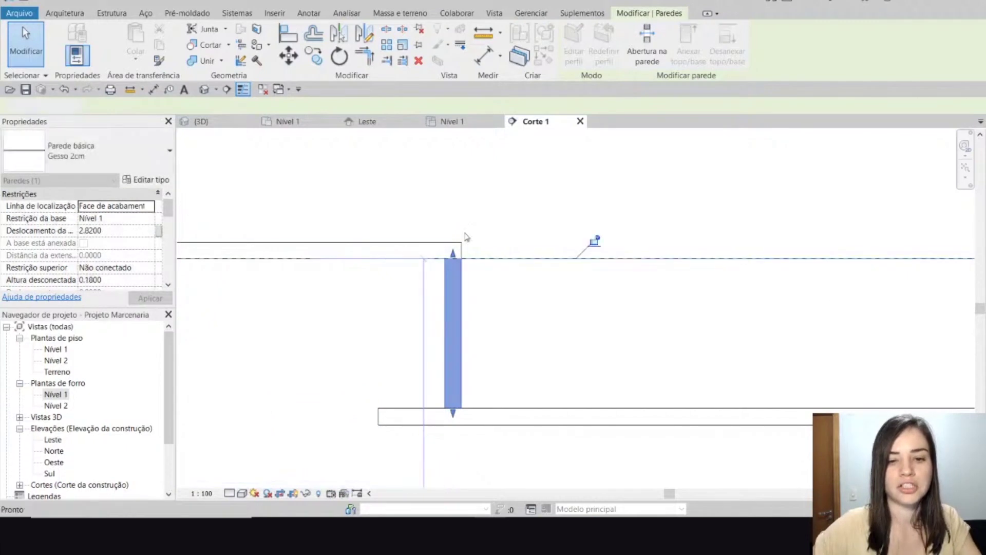
click(465, 233)
scroll(464, 234, down, 3)
middle_drag(740, 251, 575, 248)
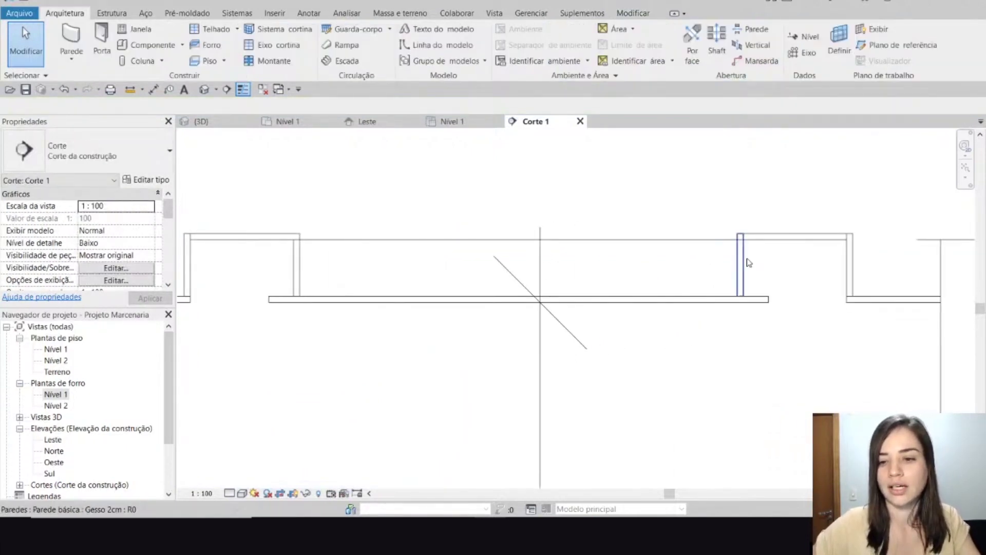
Lower the top of the right inner gypsum wall in section Corte 1 to the raised ceiling's underside, giving it a height of 0.1800
click(744, 262)
scroll(741, 242, up, 2)
drag(740, 222, 738, 241)
key(Escape)
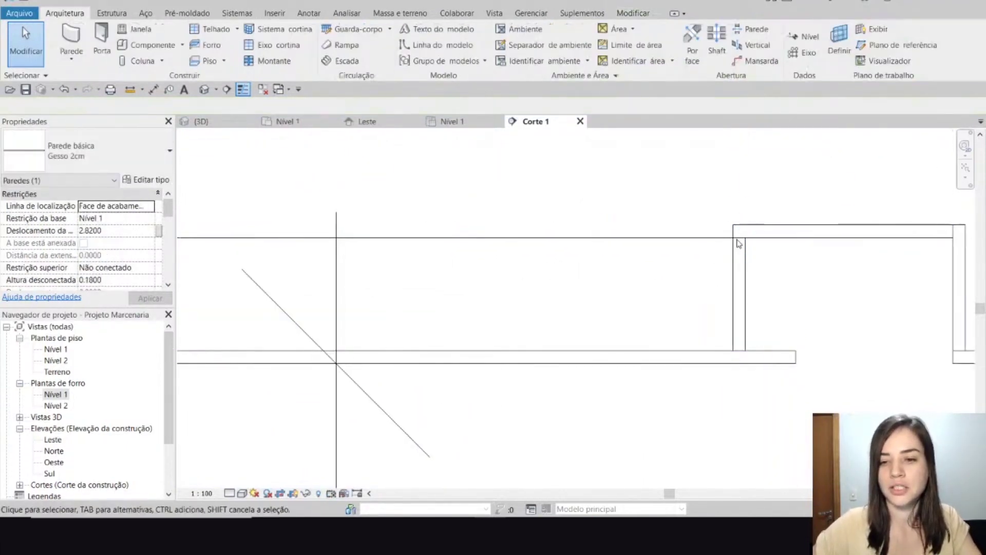
Delete the whole chain of four inner Gesso 2cm walls around the raised ceiling's opening in the 3D view
scroll(739, 243, down, 3)
click(684, 274)
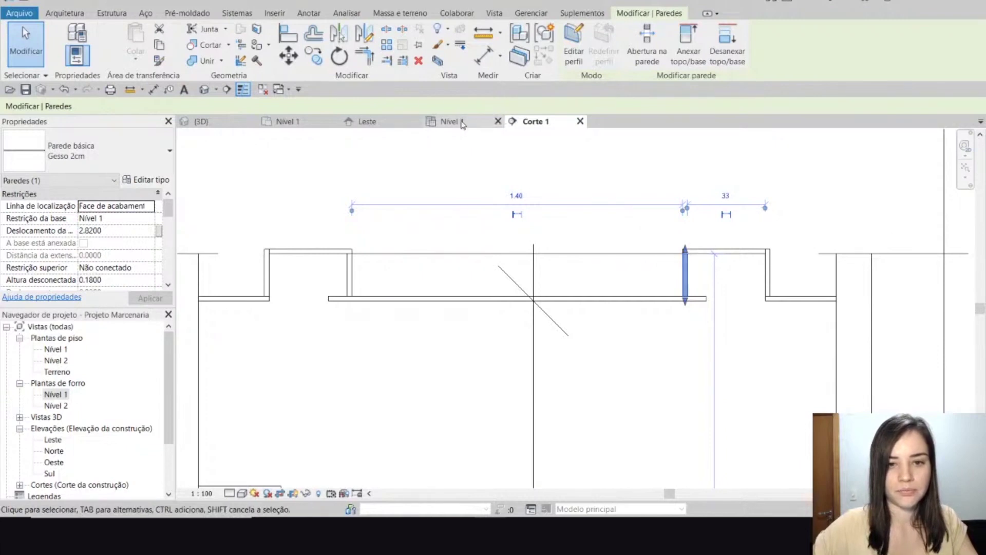
click(469, 122)
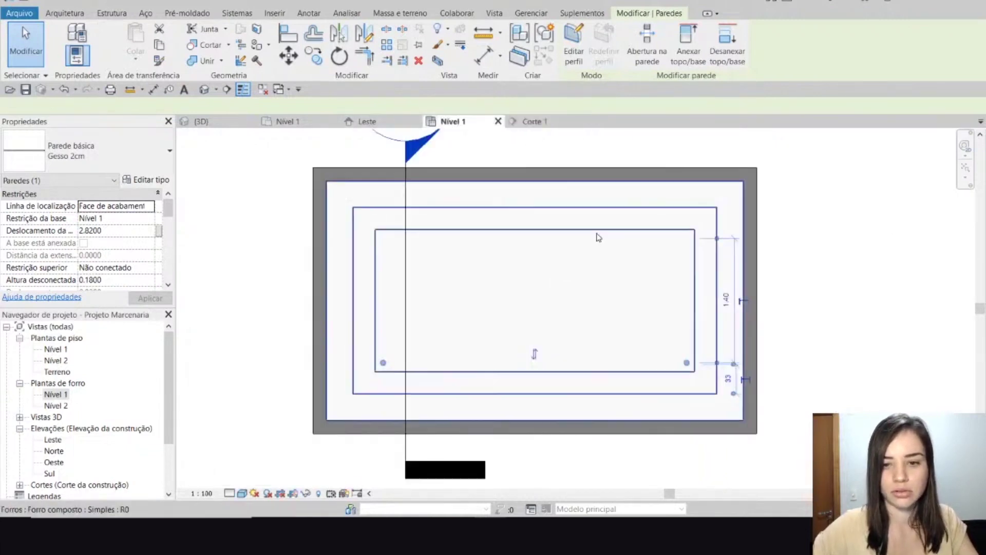
click(226, 123)
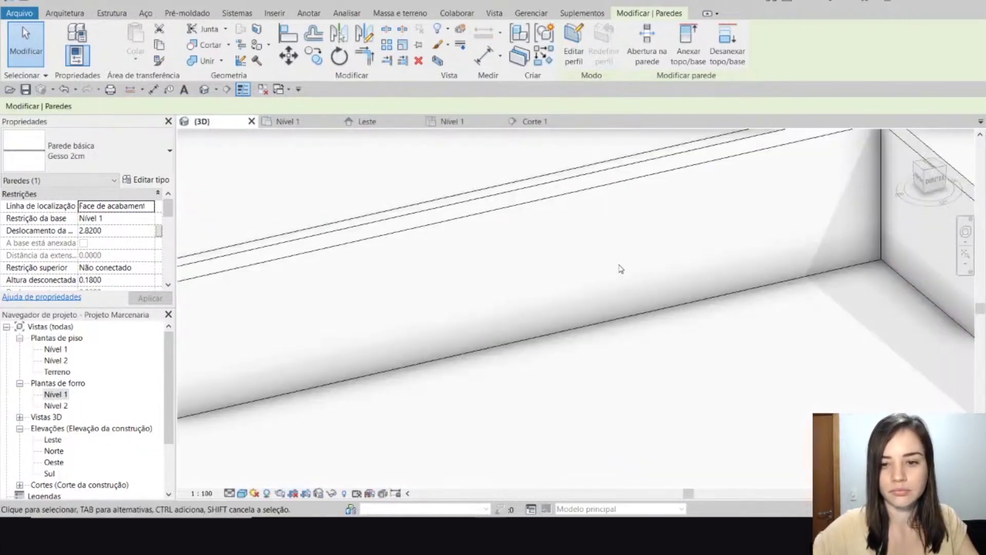
scroll(619, 266, down, 5)
click(610, 244)
key(Tab)
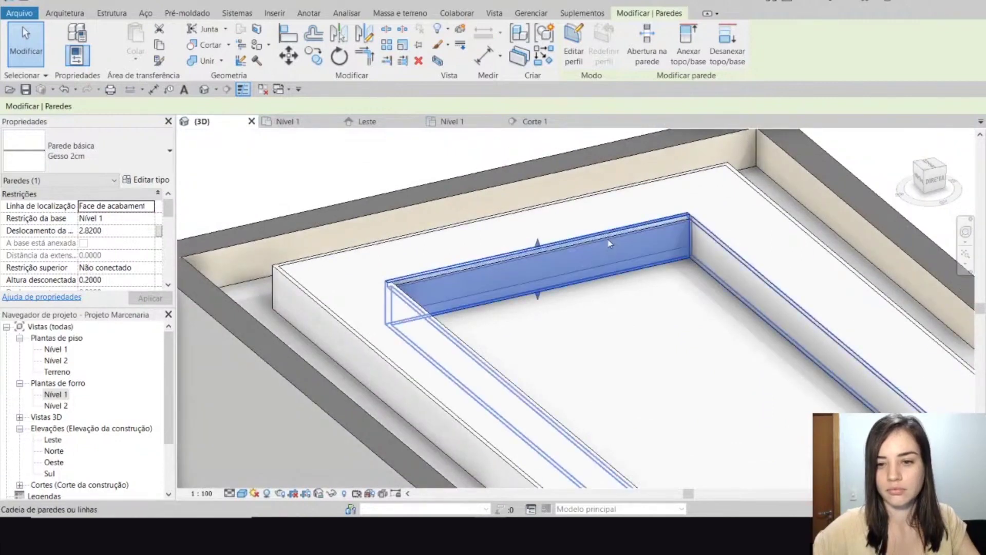
click(609, 243)
scroll(609, 241, down, 3)
key(Escape)
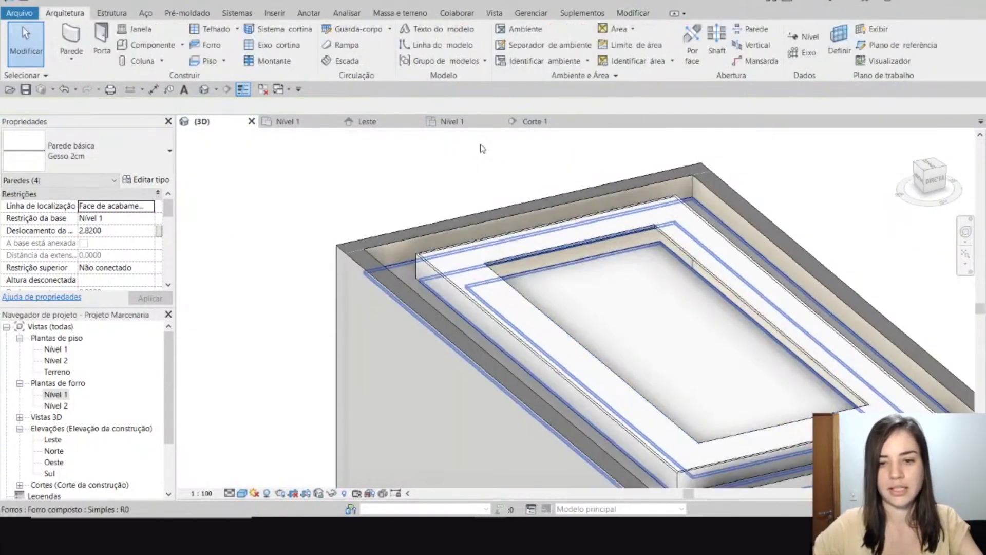
Temporarily hide the lower Simples ceiling in the Nível 1 ceiling plan, leaving the raised ceiling and its opening
click(452, 123)
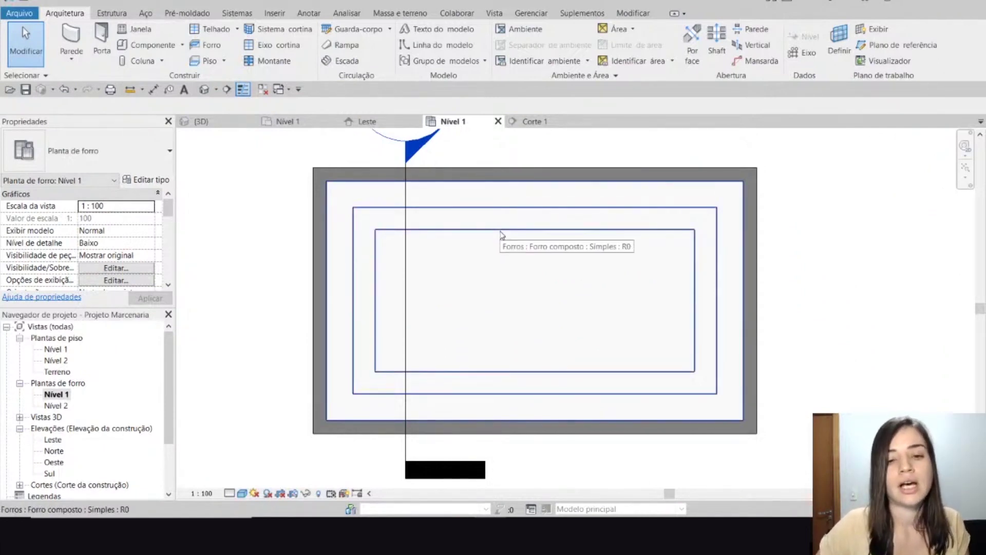
click(502, 234)
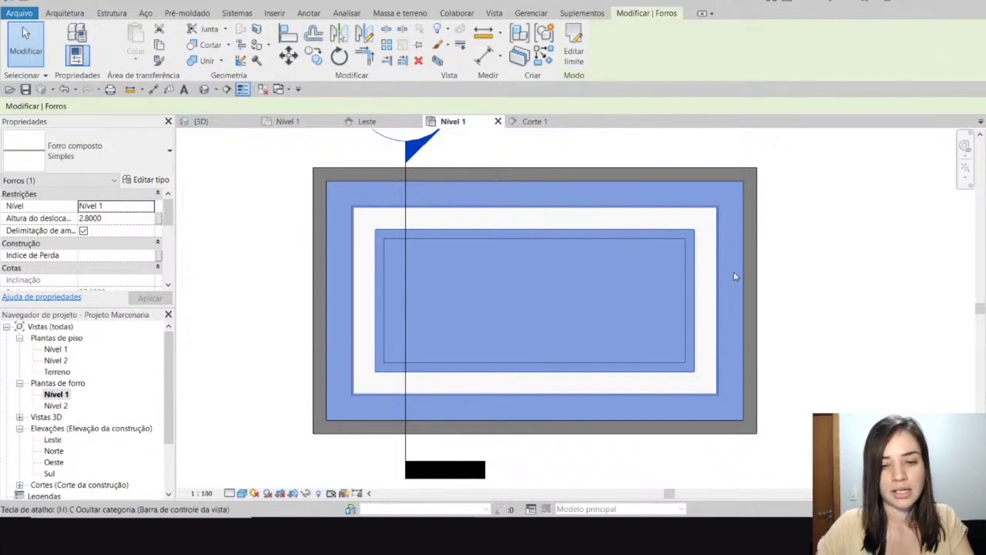
key(h)
key(h)
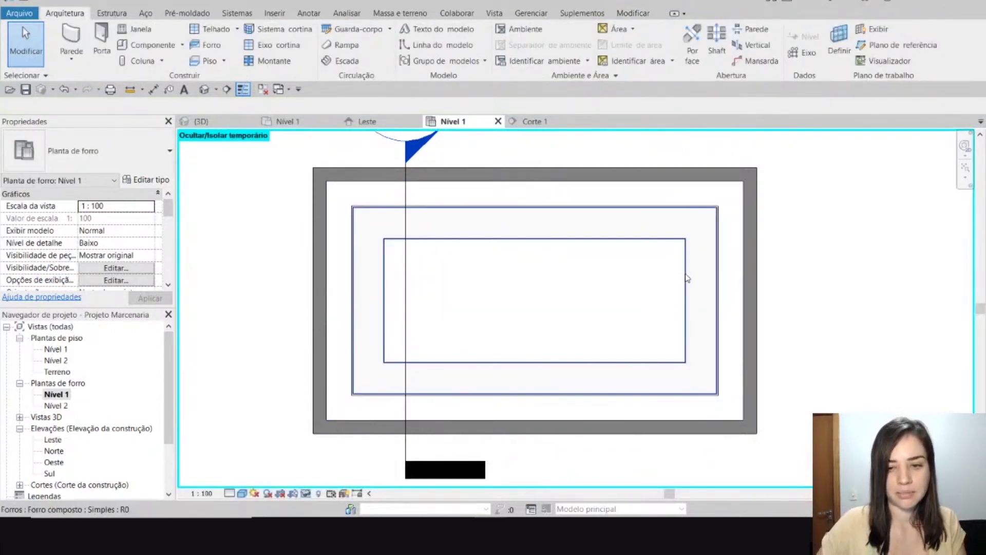
scroll(686, 281, up, 2)
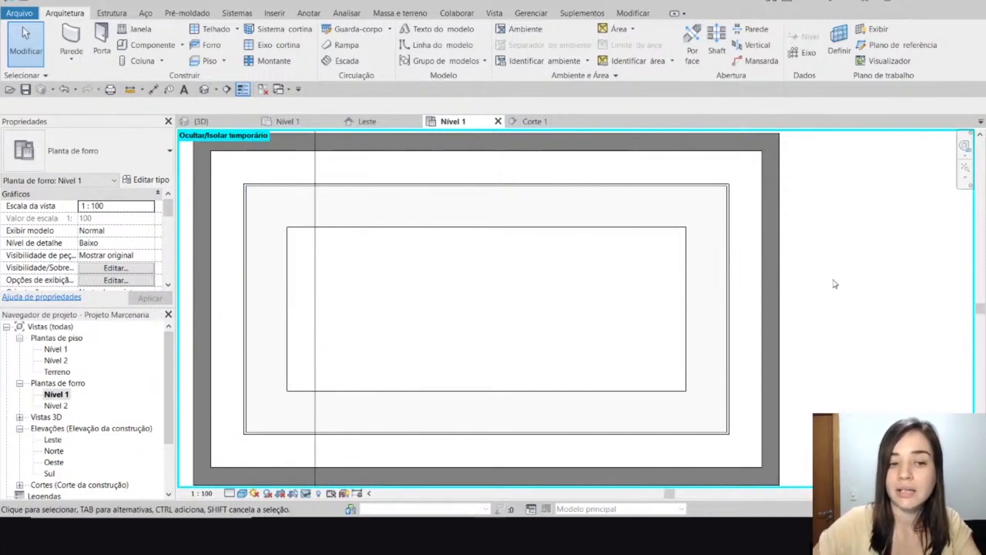
Review the top and view depth levels and offsets in the Nível 1 ceiling plan's view range, leaving the settings without changes
scroll(100, 257, down, 3)
scroll(21, 243, down, 5)
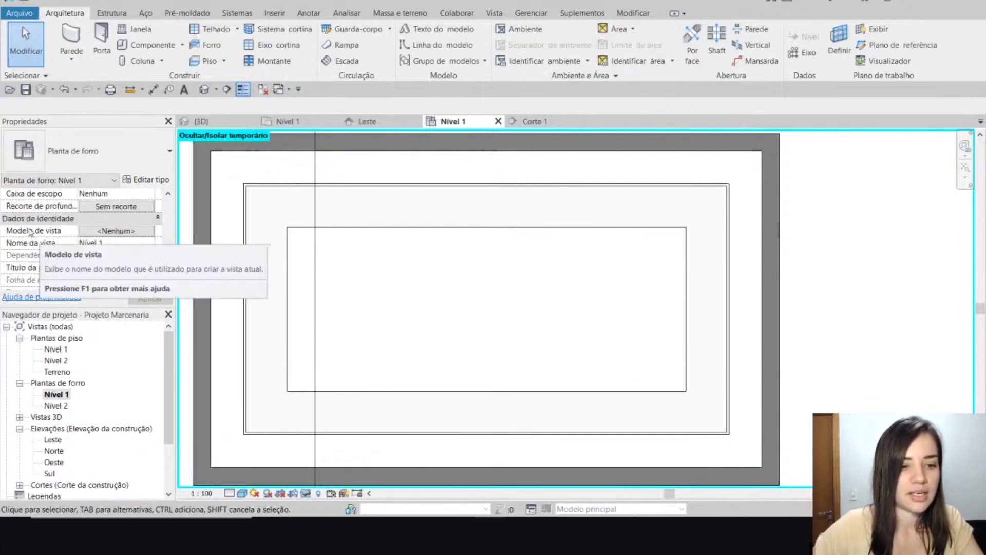
scroll(31, 234, down, 3)
scroll(51, 241, up, 6)
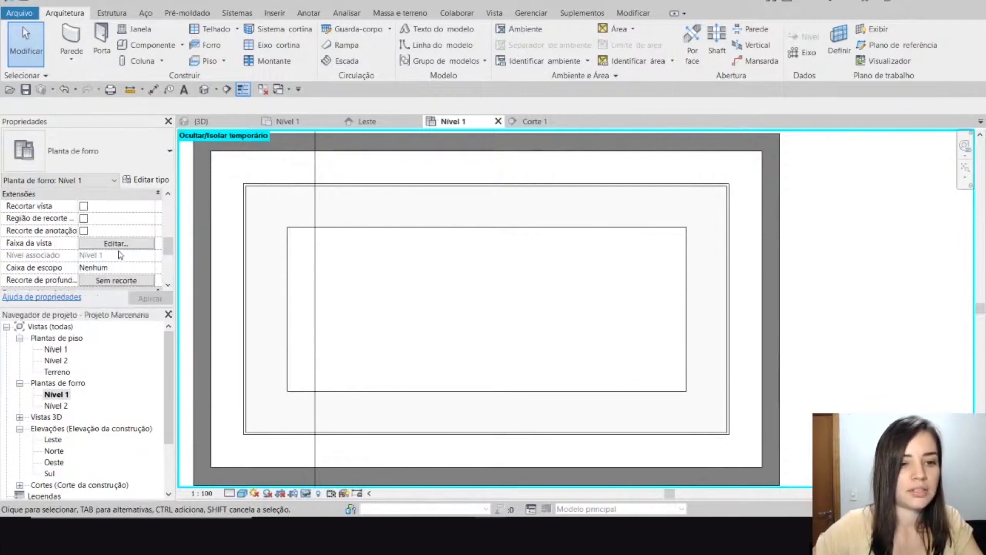
click(116, 244)
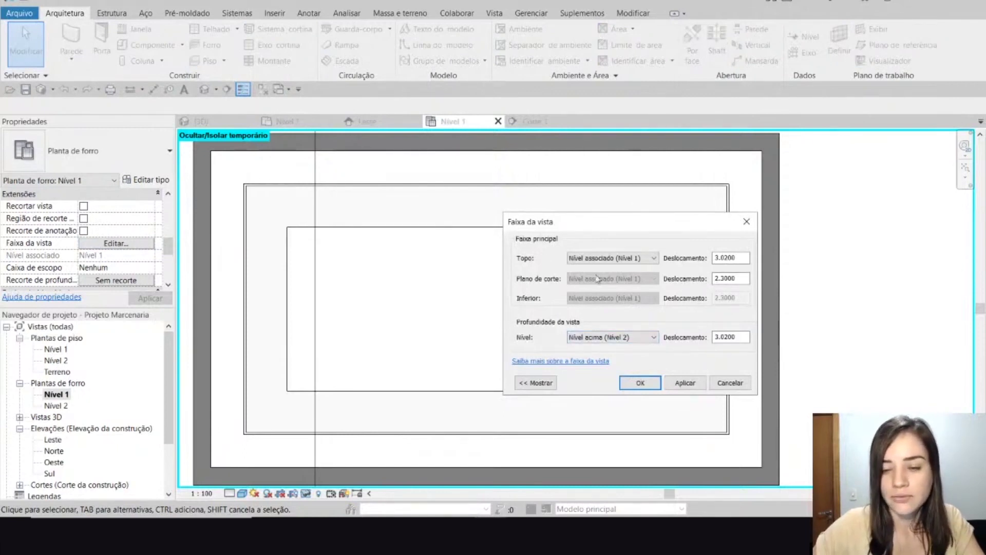
drag(739, 257, 718, 256)
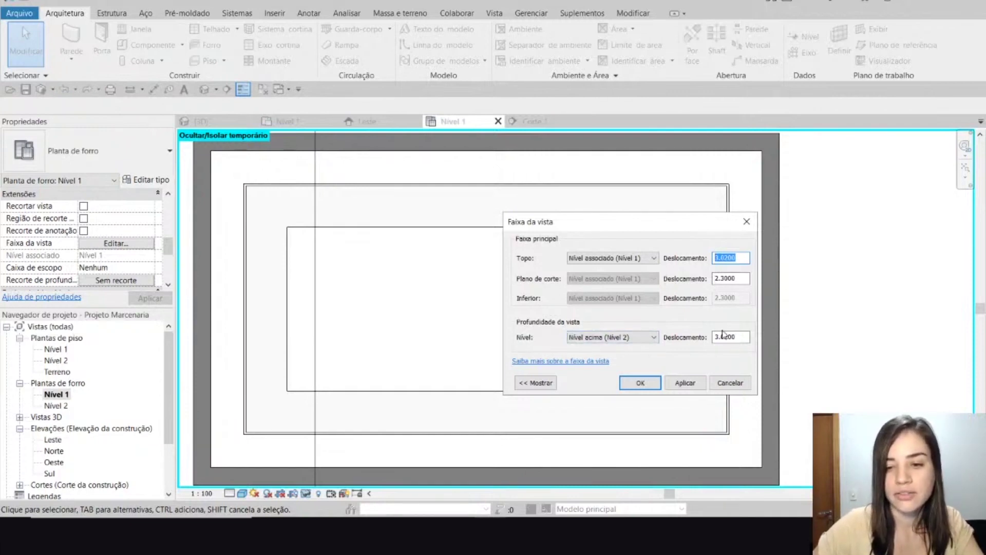
drag(736, 337, 730, 336)
click(637, 338)
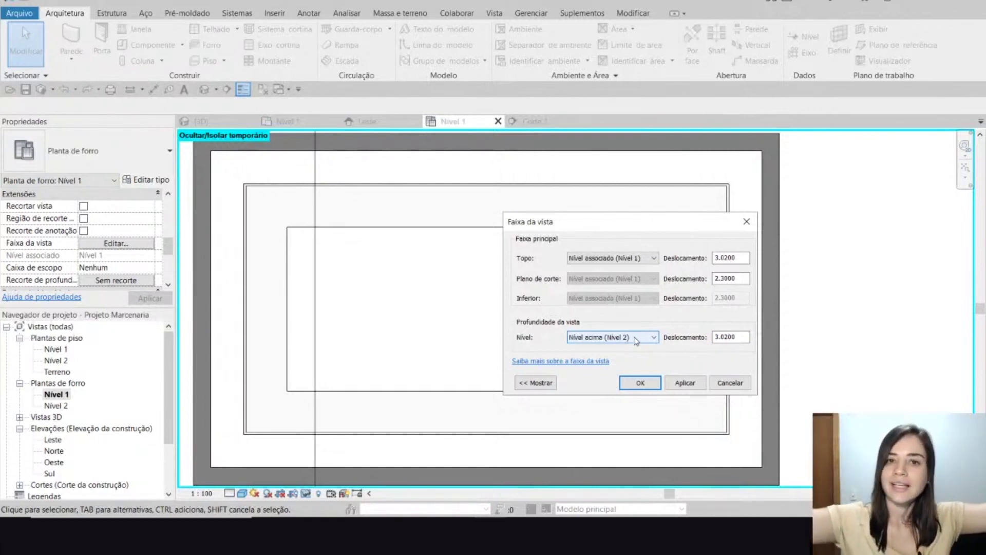
drag(747, 337, 697, 348)
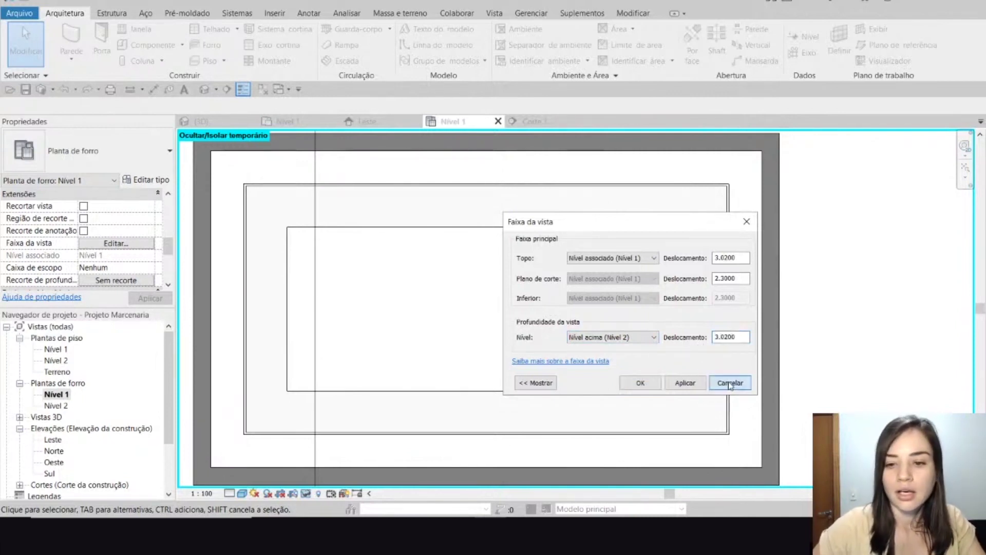
click(730, 383)
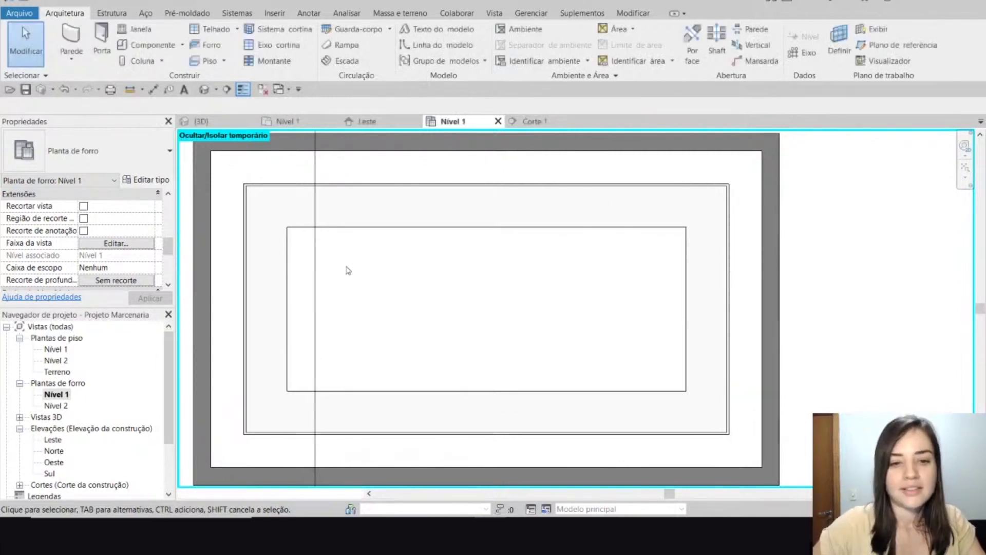
Place a chain of 0.2000 high Gesso 2cm walls around the raised ceiling's opening, offset 0.1000 inward from its edges
click(71, 37)
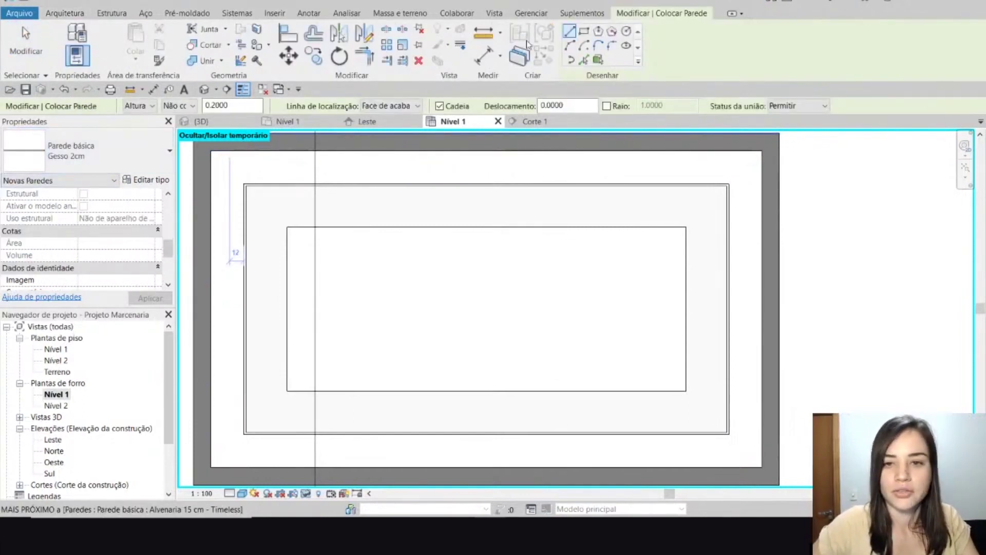
click(582, 60)
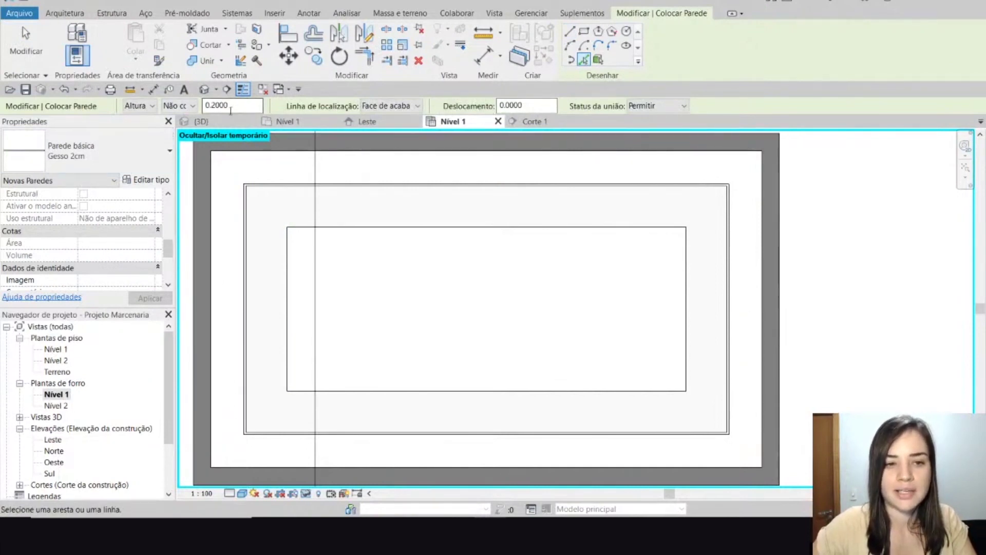
click(488, 106)
text(0.1000)
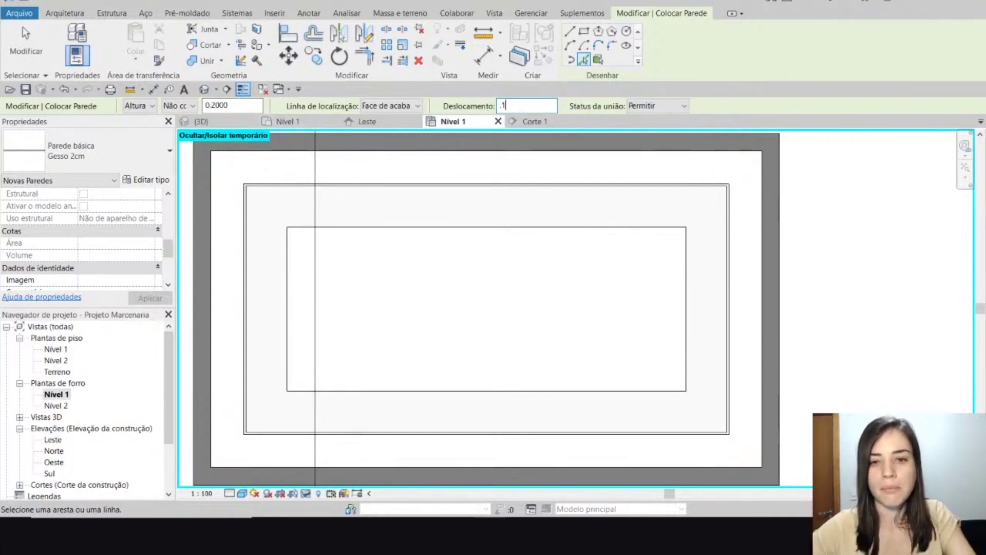
scroll(290, 226, up, 3)
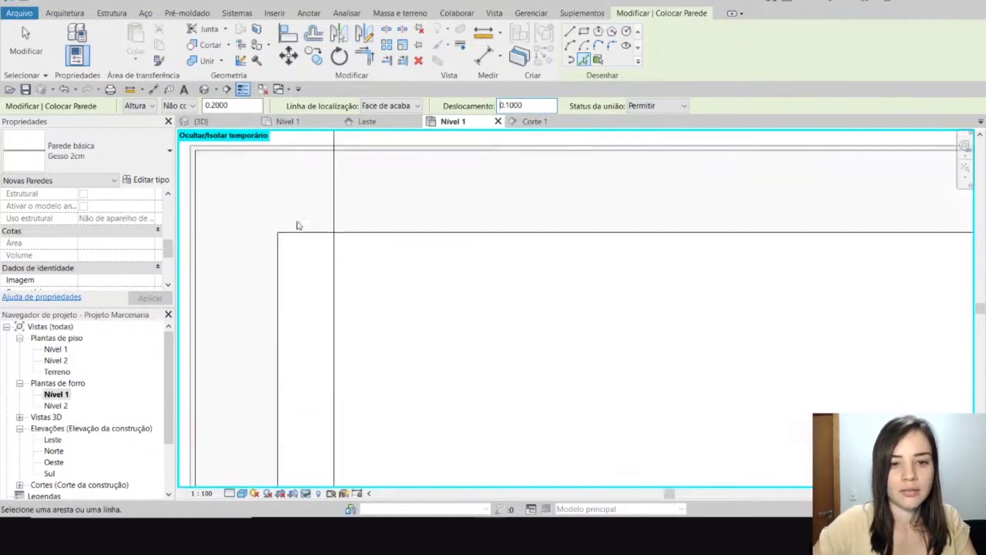
click(387, 109)
click(387, 110)
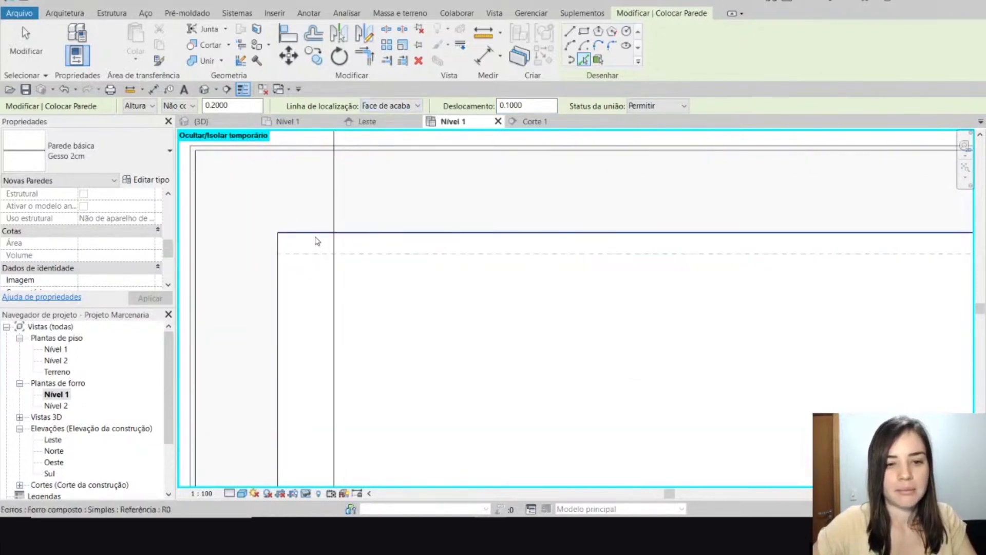
scroll(334, 232, down, 4)
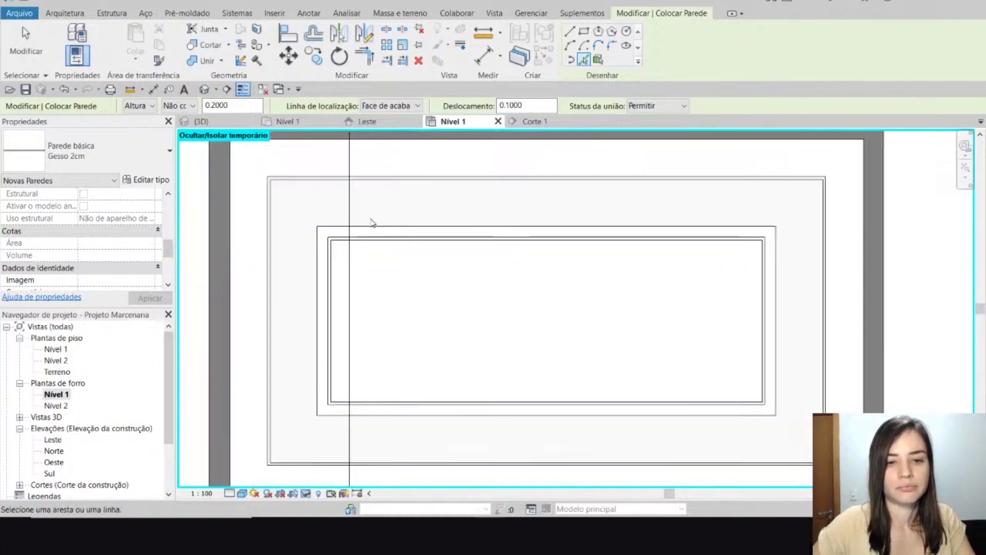
key(Escape)
key(Escape)
scroll(478, 318, up, 2)
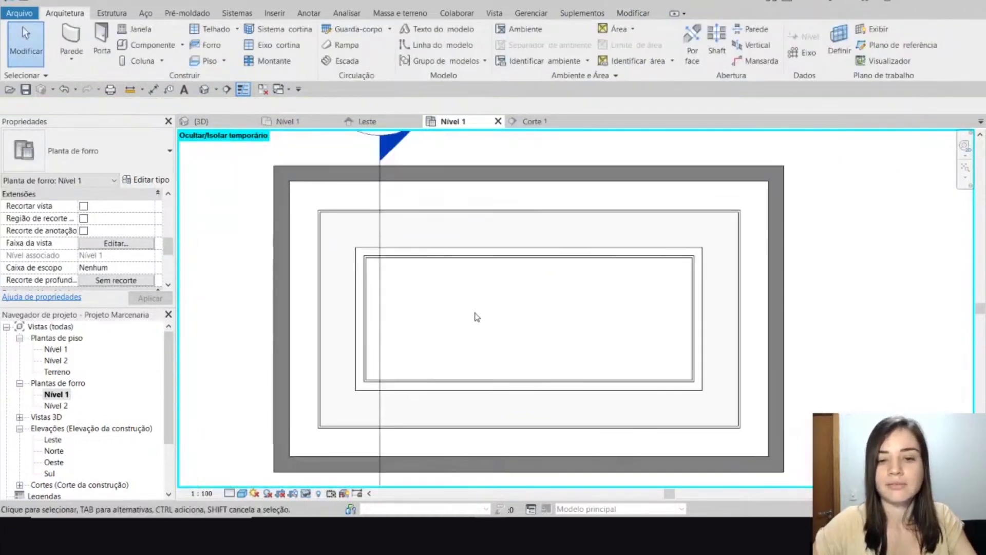
scroll(462, 319, down, 1)
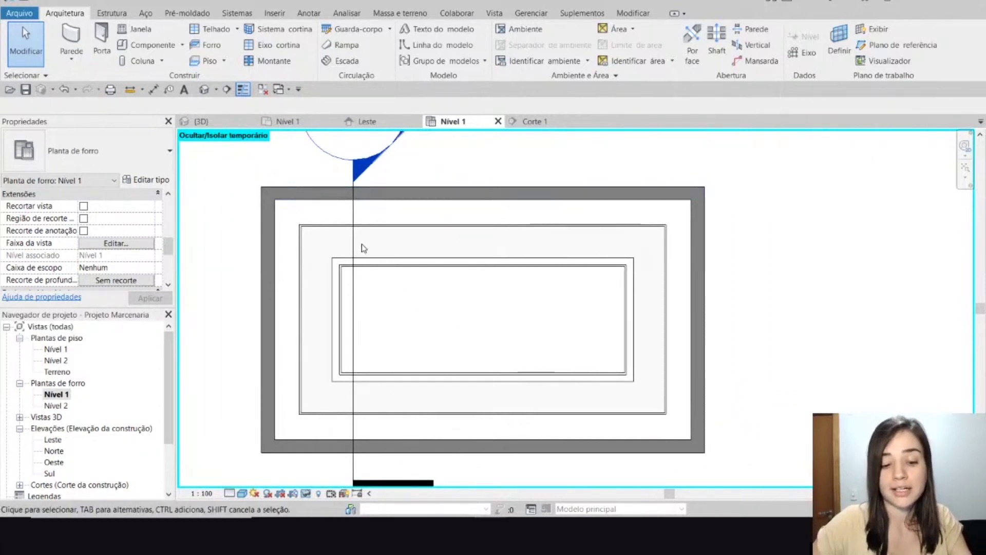
Examine the gap between the offset inner gypsum walls and the raised ceiling's edge in the 3D view and section Corte 1
click(194, 122)
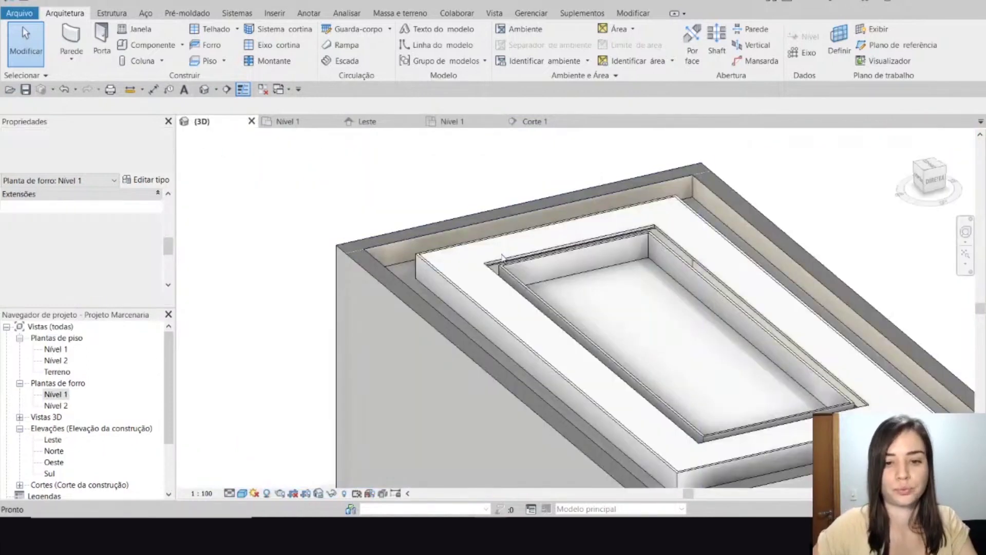
shift+middle_drag(463, 308, 511, 411)
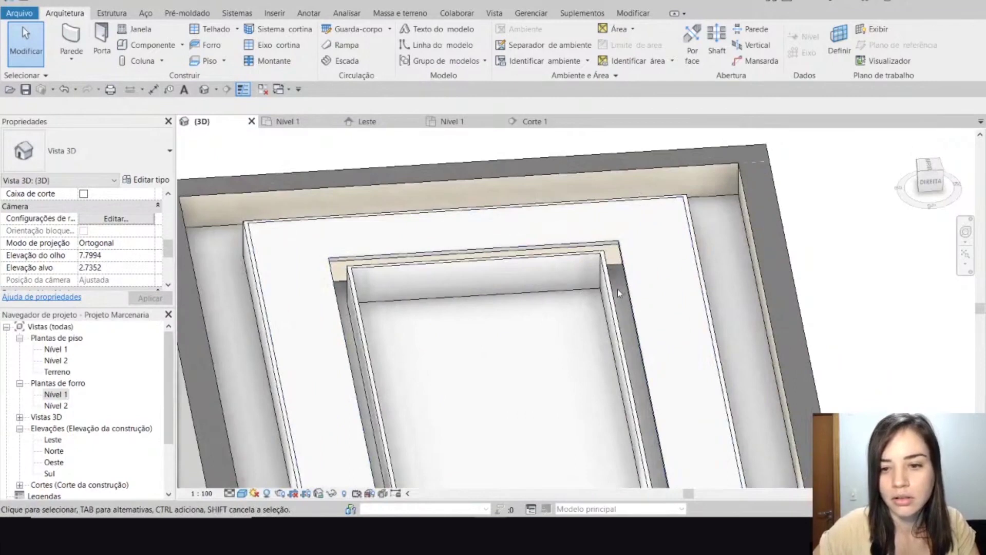
shift+middle_drag(633, 248, 539, 145)
click(539, 121)
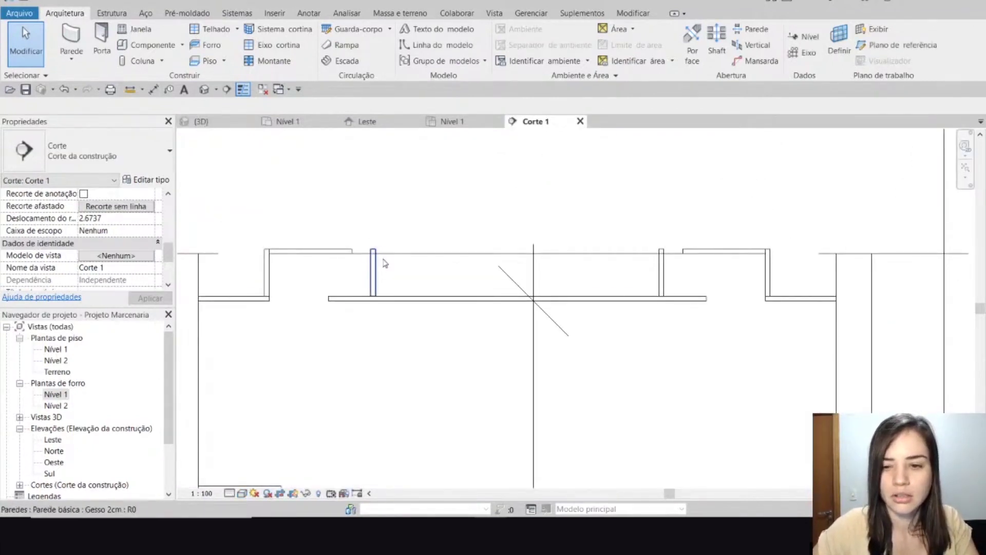
click(659, 274)
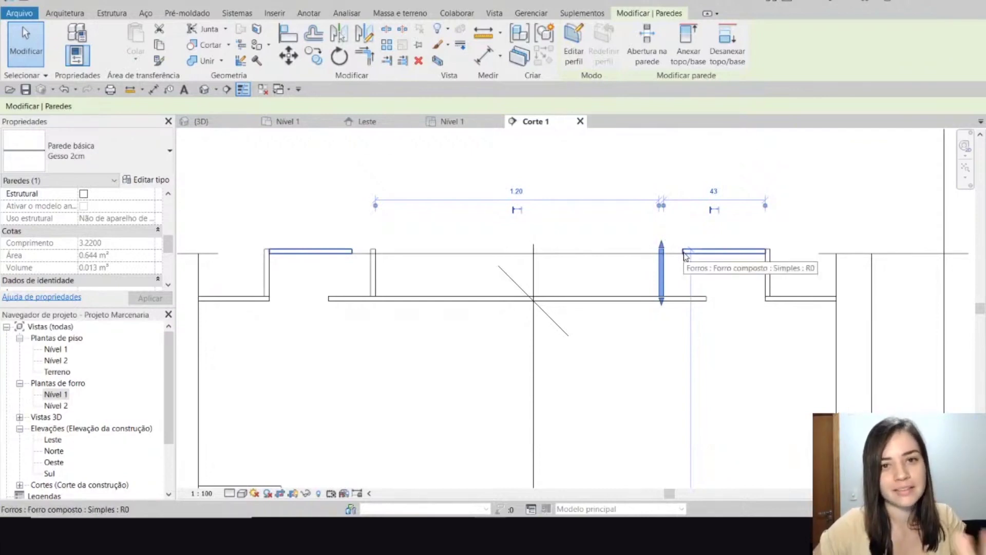
Delete the chain of four offset inner gypsum walls in the 3D view
click(232, 121)
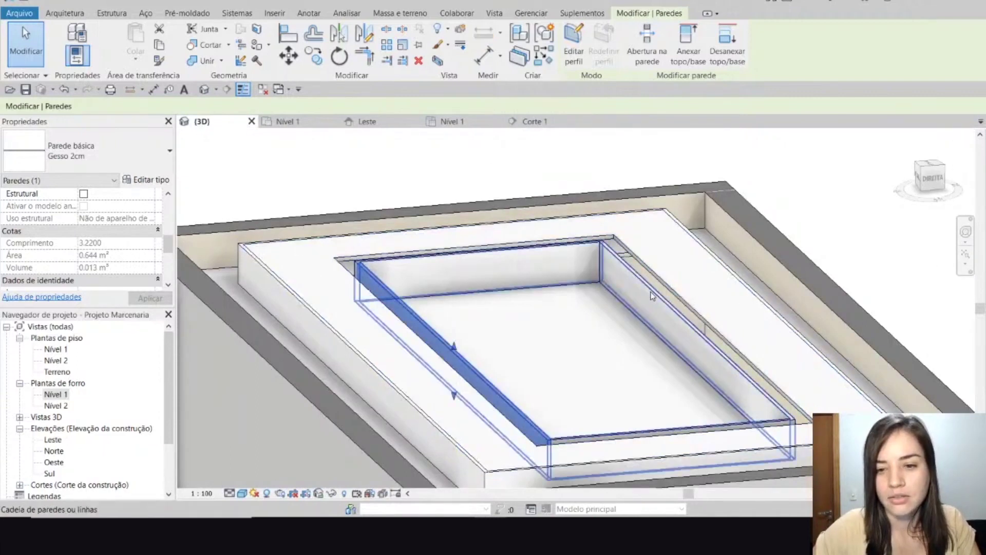
click(651, 295)
key(Escape)
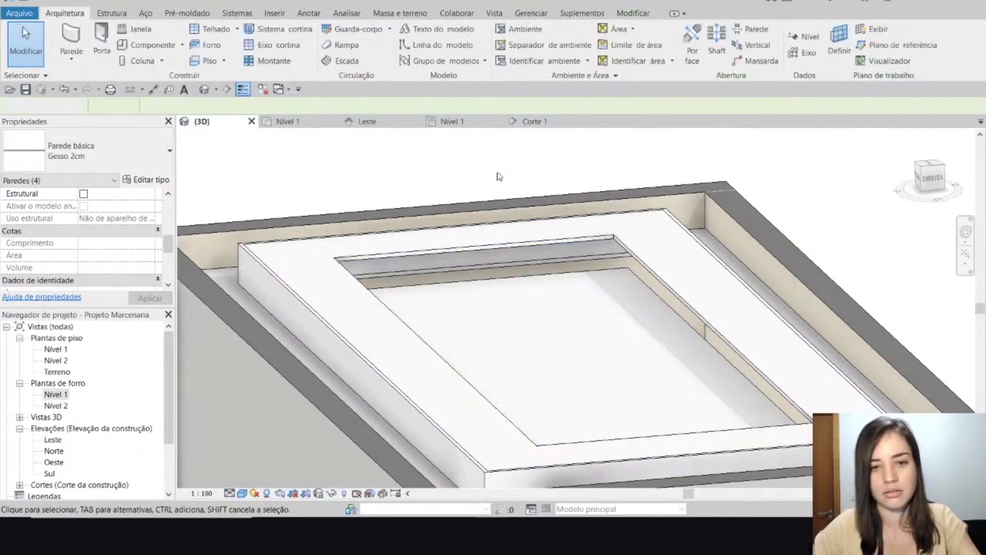
Temporarily hide the lower Simples ceiling again in the Nível 1 ceiling plan to expose the raised ceiling's opening
click(451, 121)
click(343, 257)
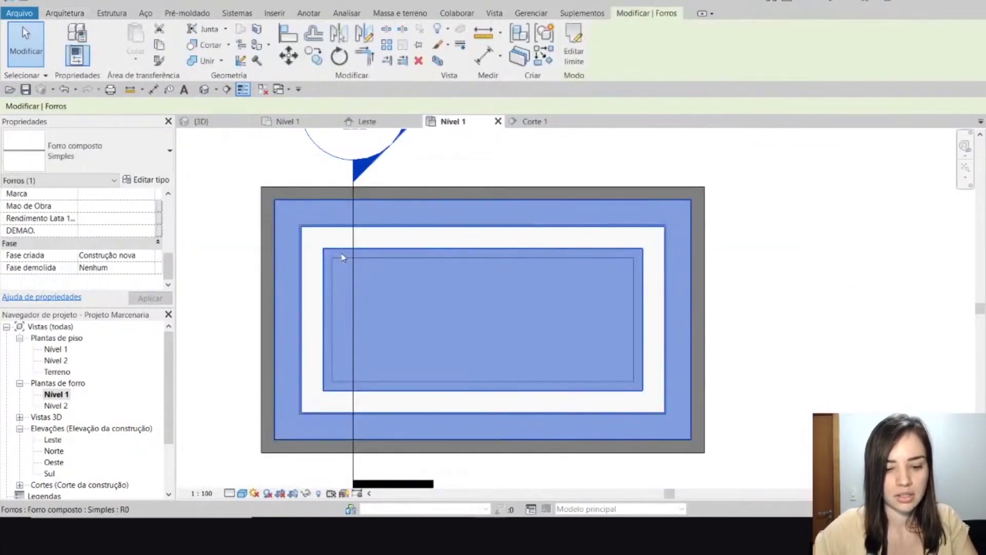
key(h)
key(h)
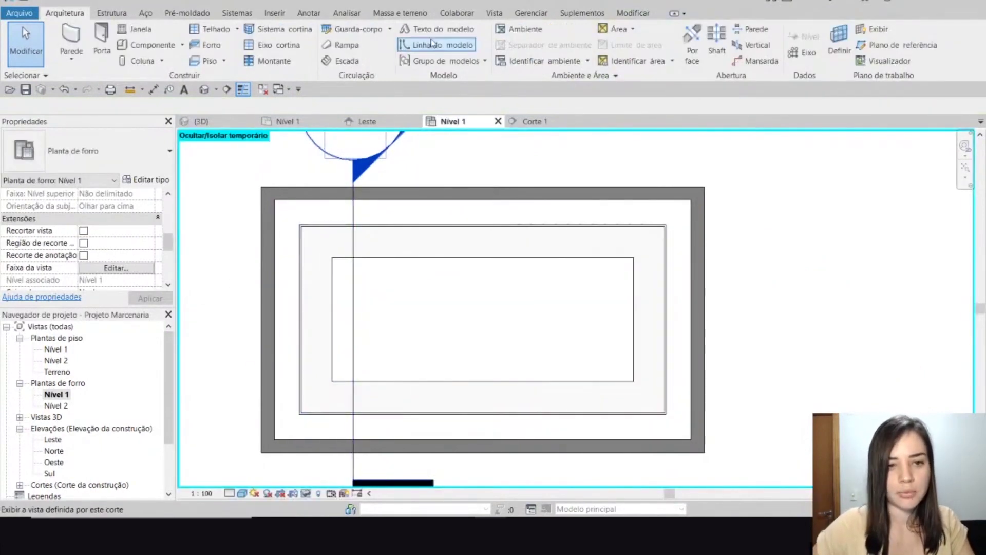
Place a chain of 0.2000 high Gesso 2cm walls directly along the raised ceiling's opening edges, with zero offset
click(71, 38)
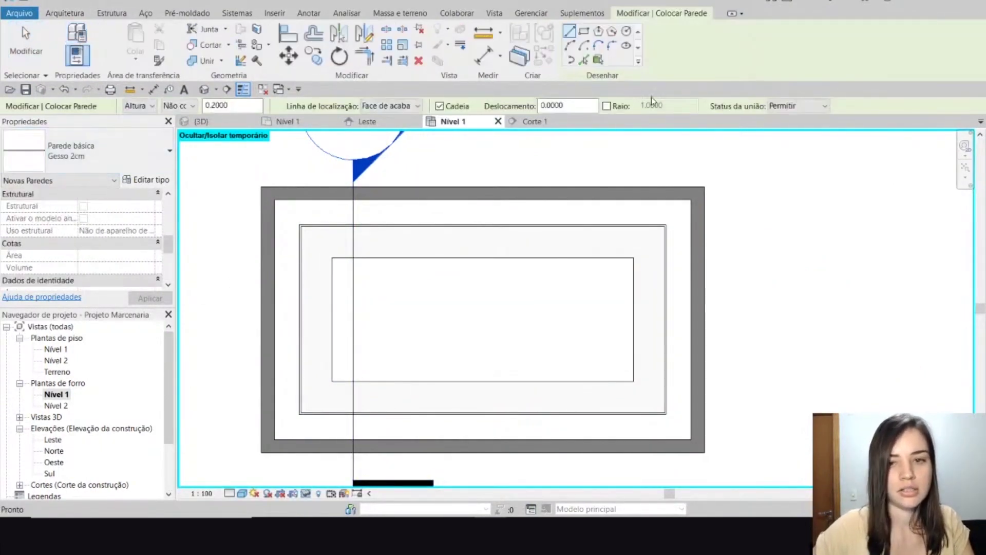
click(583, 60)
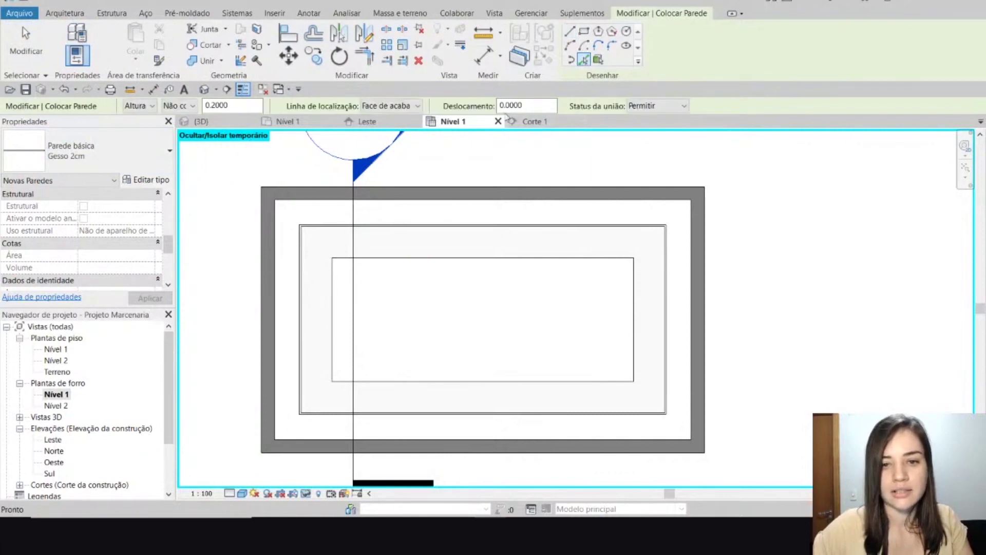
double_click(516, 105)
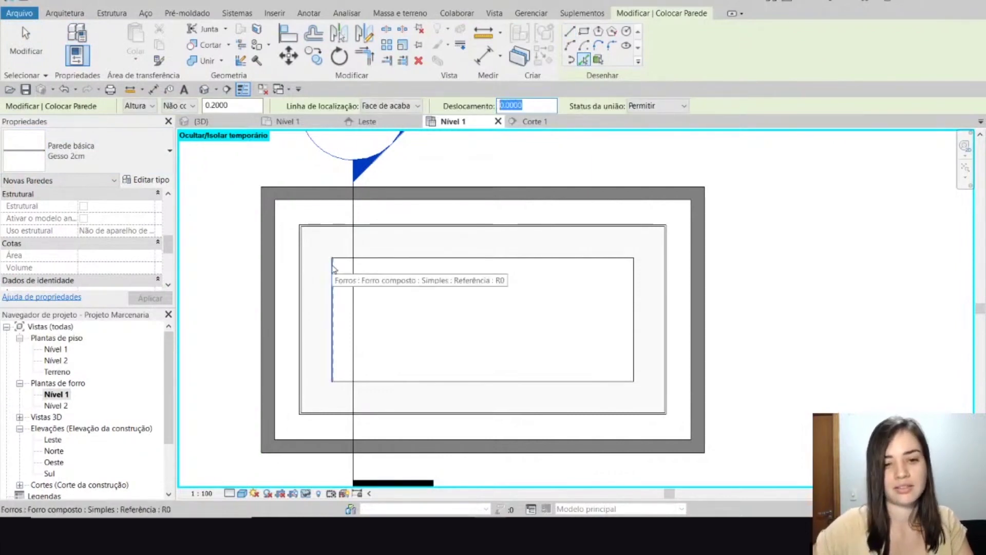
scroll(334, 267, up, 4)
scroll(336, 268, up, 3)
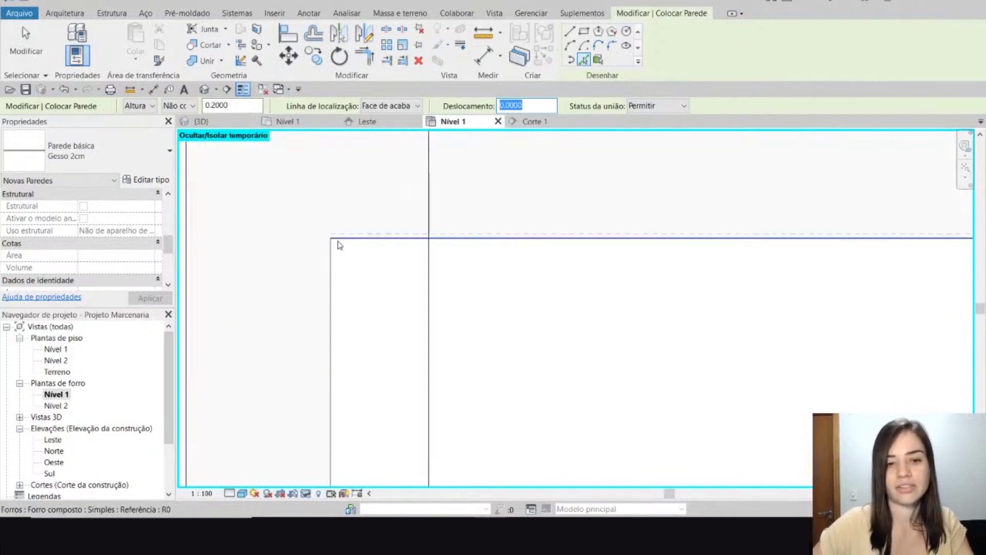
click(343, 273)
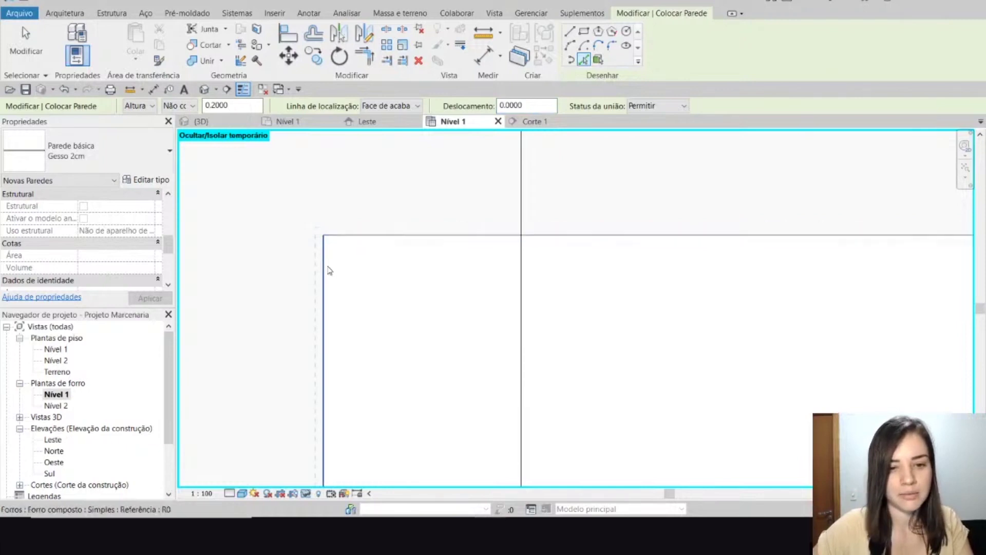
key(Tab)
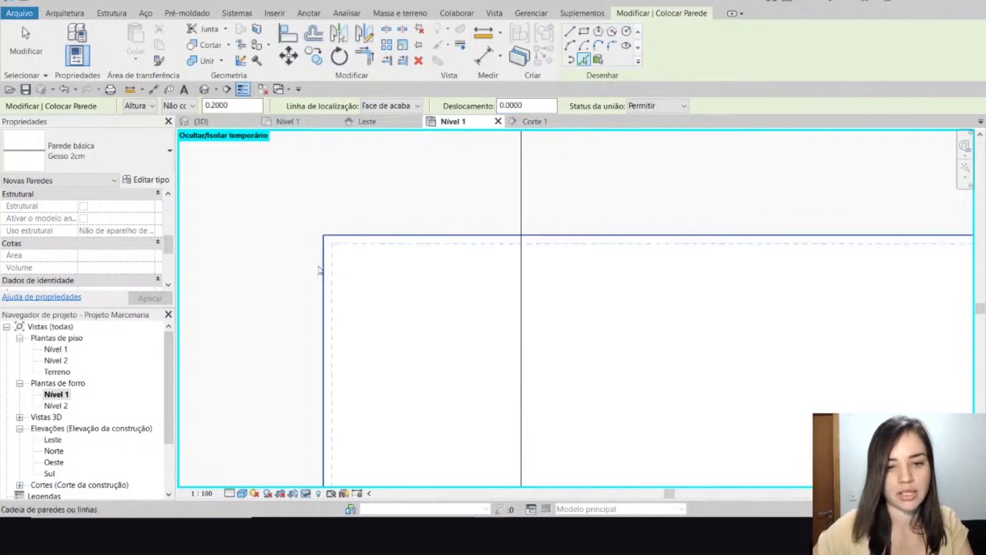
click(319, 270)
key(Escape)
key(Escape)
Examine the new inner gypsum walls around the ceiling opening in the 3D view
click(200, 121)
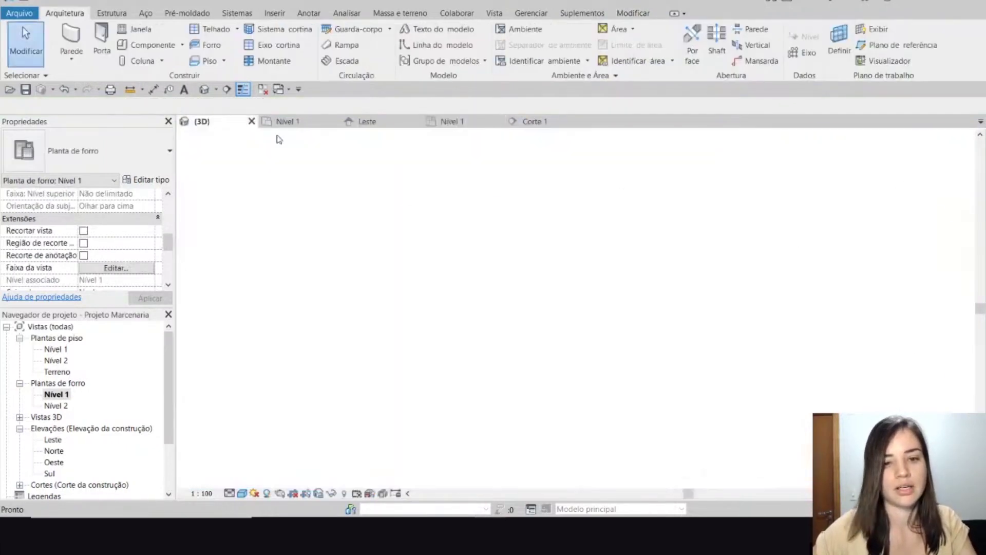
scroll(510, 205, down, 2)
shift+middle_drag(552, 261, 545, 381)
mouse_move(457, 530)
click(536, 478)
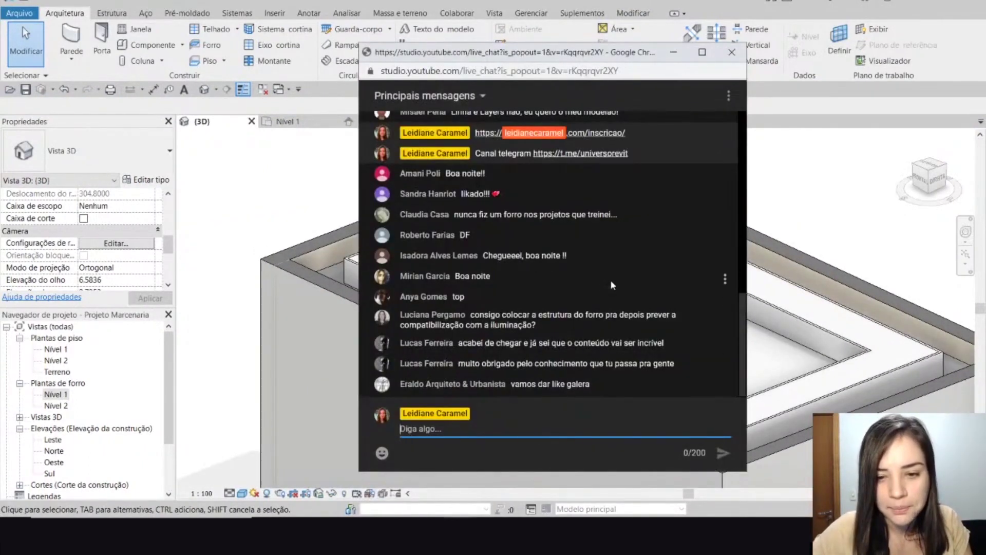
drag(526, 385, 575, 391)
click(575, 390)
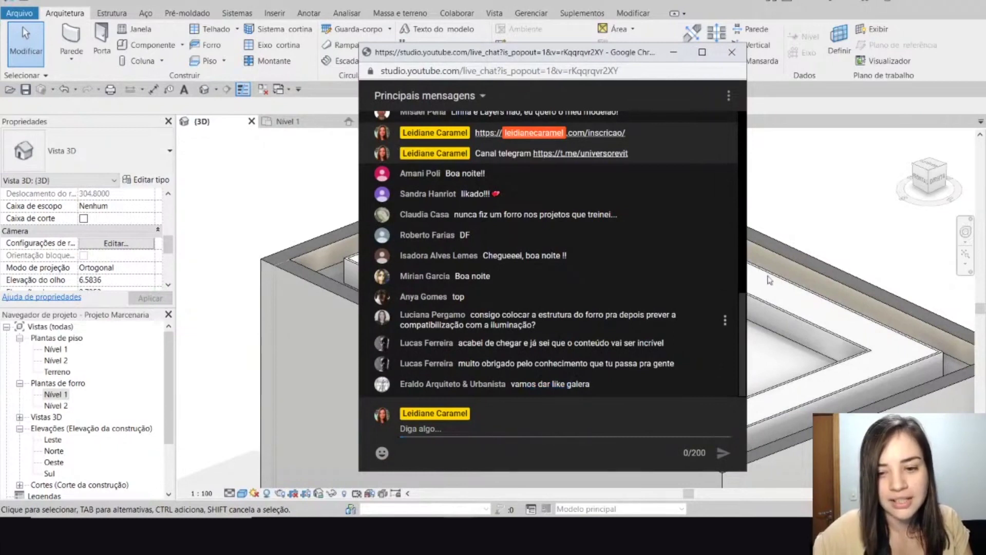
click(814, 225)
Inspect the stepped ceiling in the 3D view and section Corte 1, and compare it with the PRÁTICA reference slide
middle_drag(757, 277, 618, 279)
scroll(617, 279, down, 3)
shift+middle_drag(511, 347, 473, 375)
mouse_move(543, 325)
shift+middle_down()
mouse_move(591, 328)
mouse_move(536, 334)
shift+middle_up()
click(534, 122)
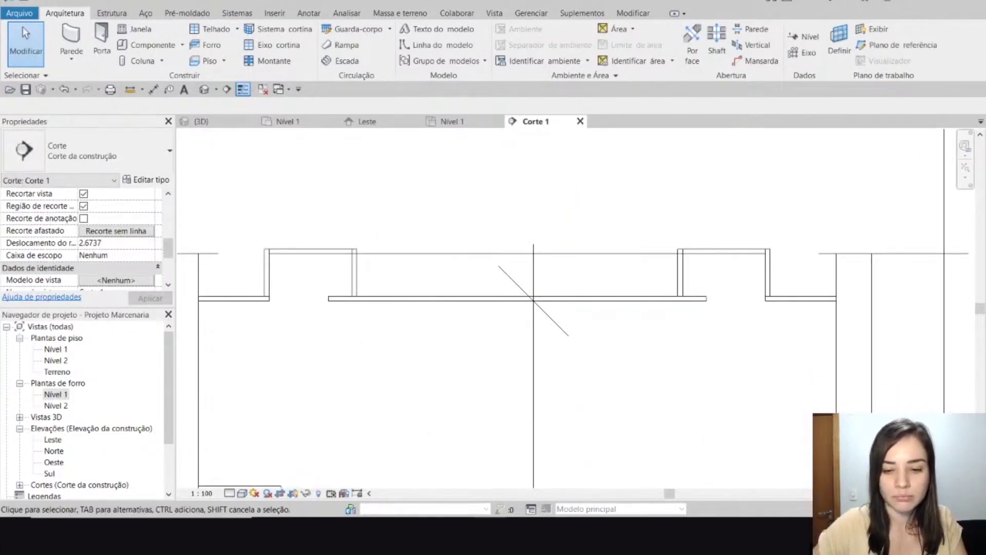
mouse_move(558, 532)
click(598, 488)
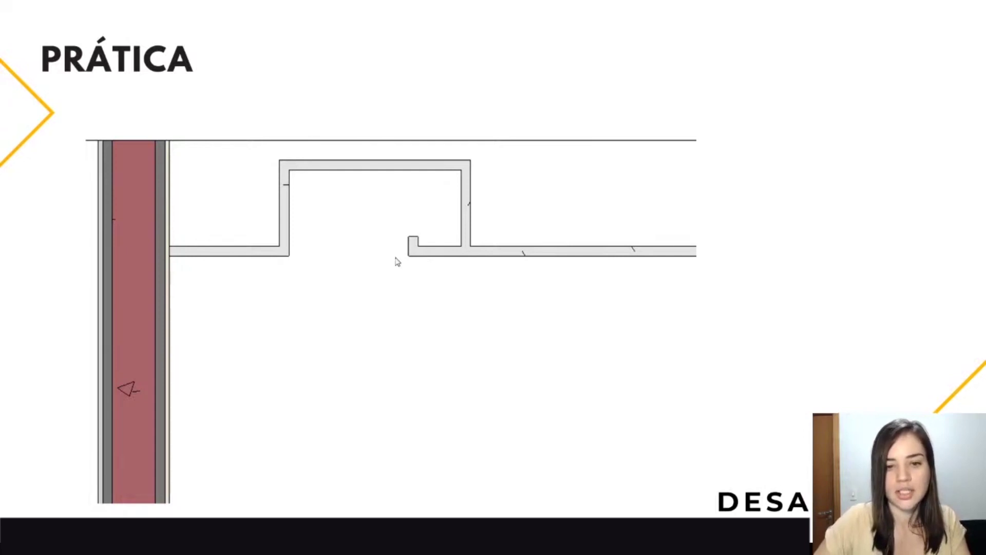
key(alt+Tab)
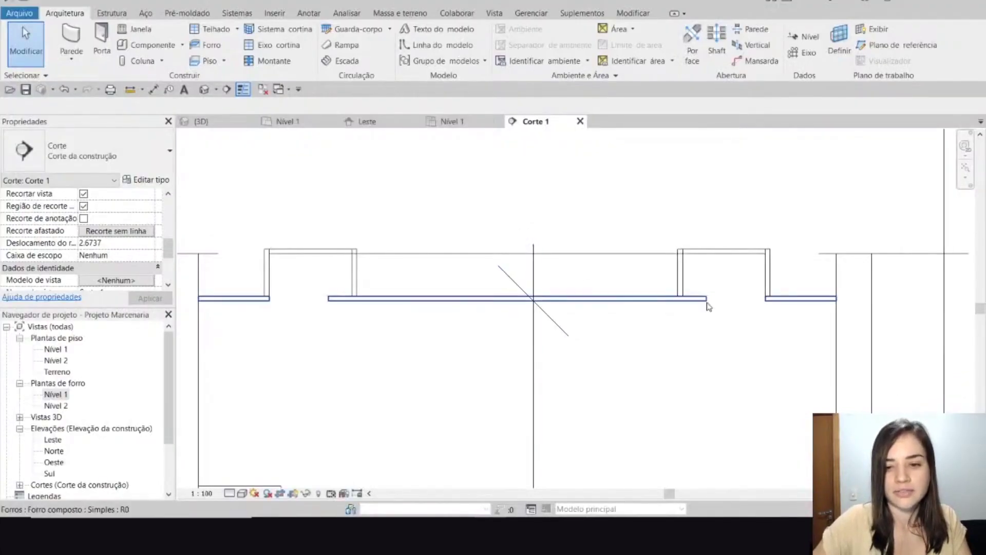
Reset the temporary hide in the Nível 1 ceiling plan to bring back the lower Simples ceiling
click(458, 122)
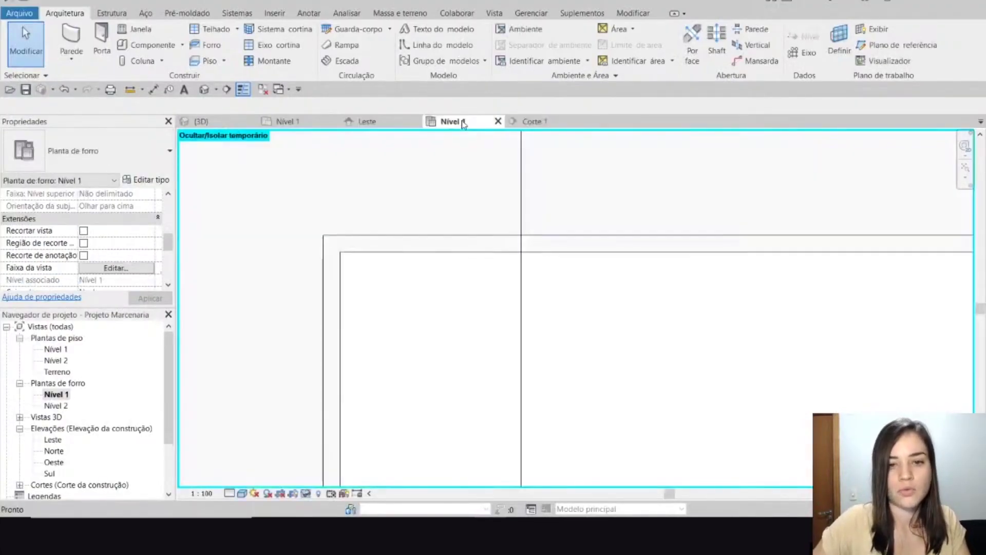
scroll(488, 258, down, 5)
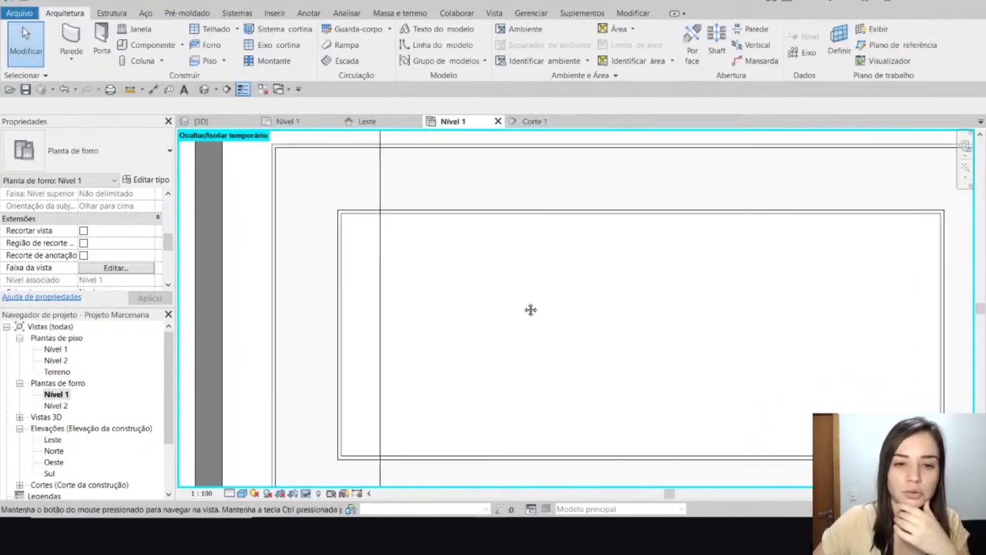
key(h)
key(r)
scroll(289, 195, up, 3)
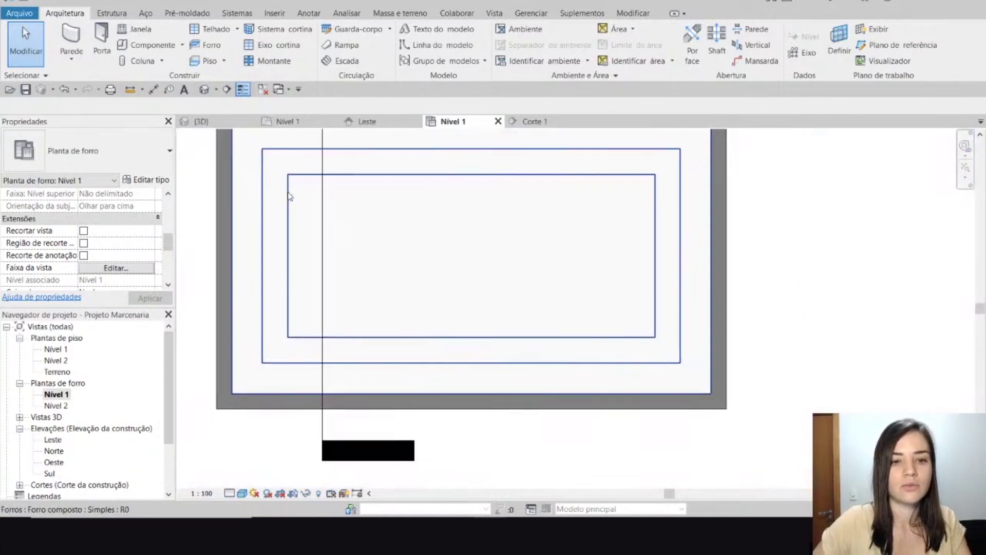
scroll(289, 195, up, 2)
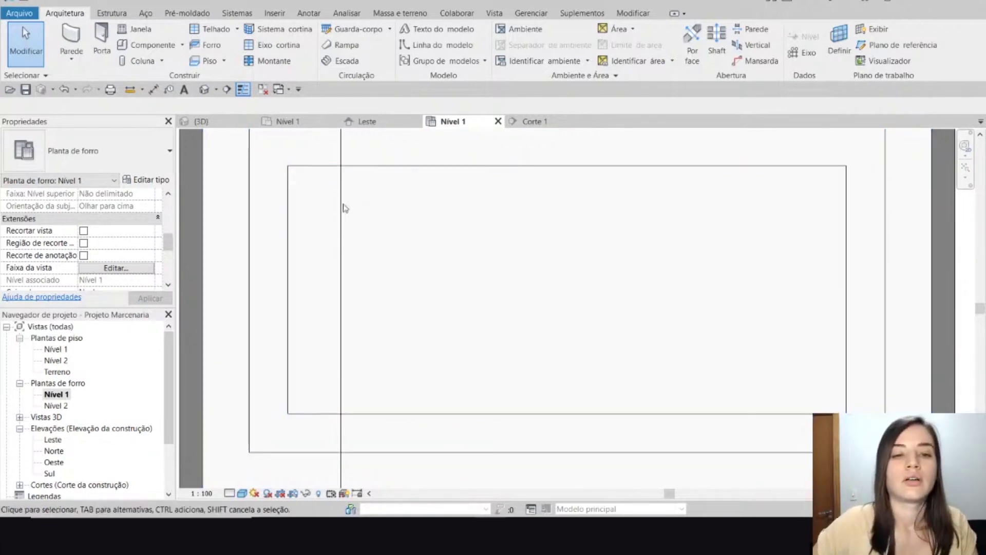
Start an in-place model in the Forros category, keeping the suggested name Forros 1
click(182, 45)
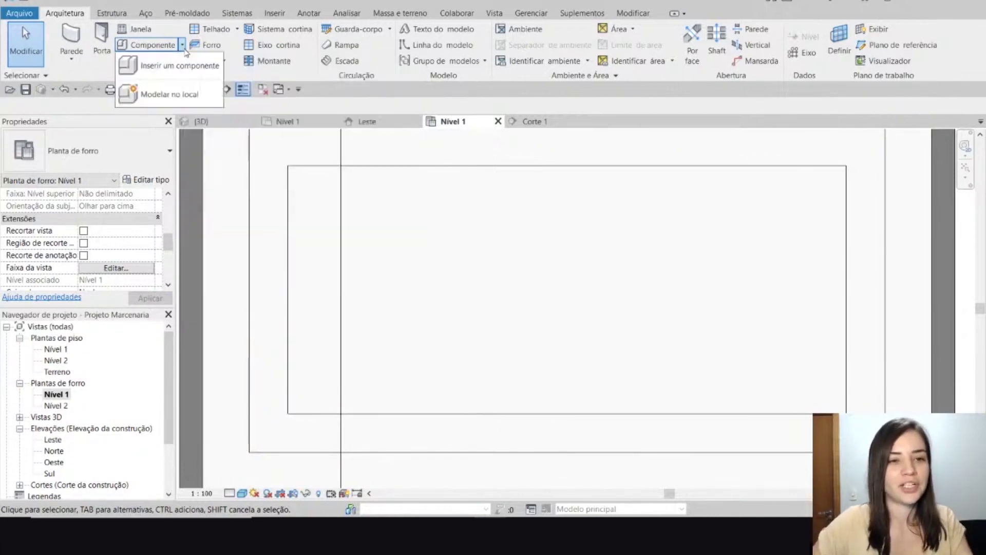
click(179, 93)
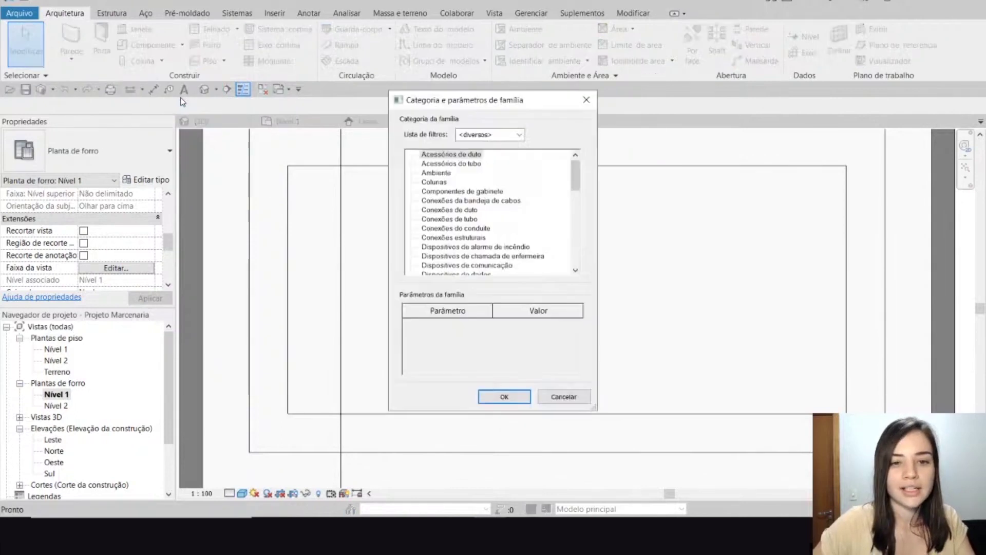
click(452, 192)
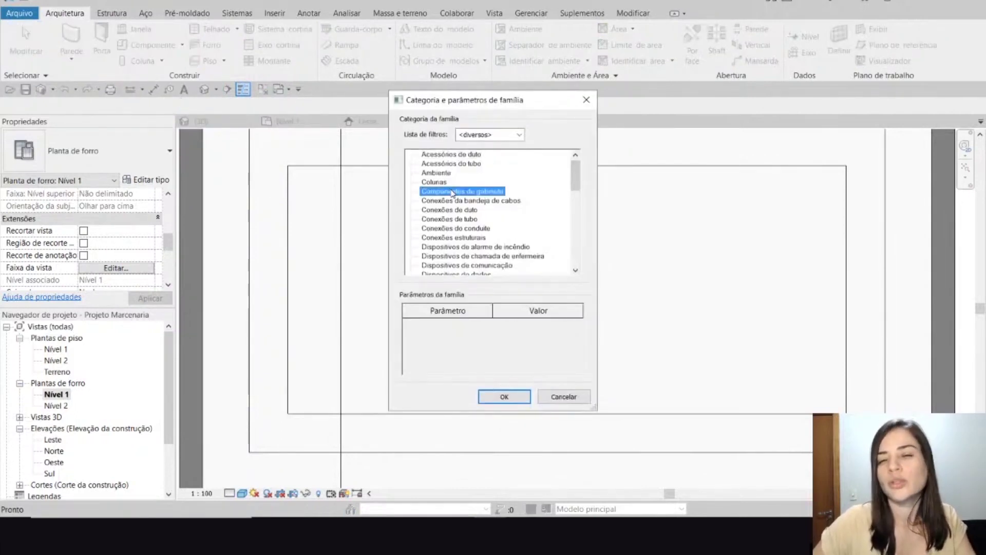
drag(571, 182, 568, 223)
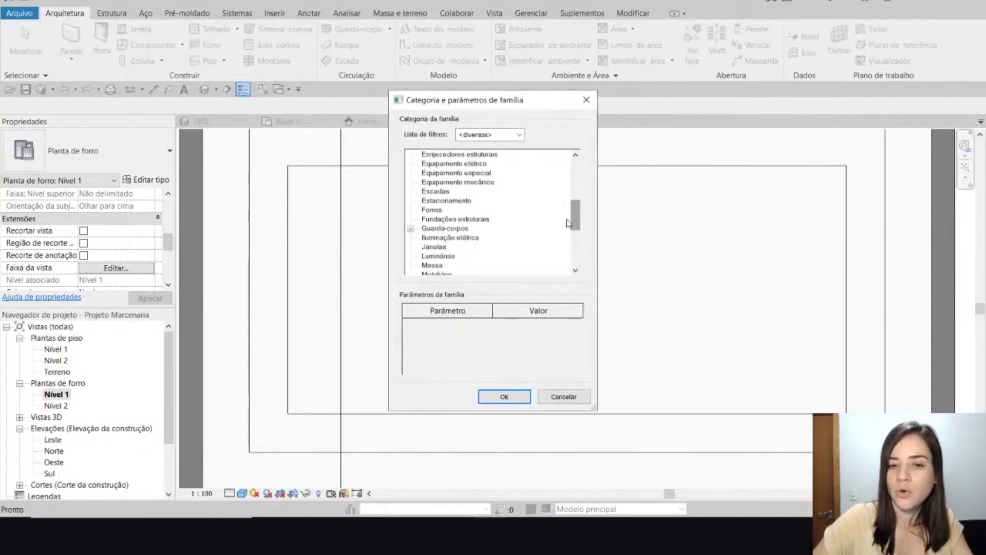
click(434, 210)
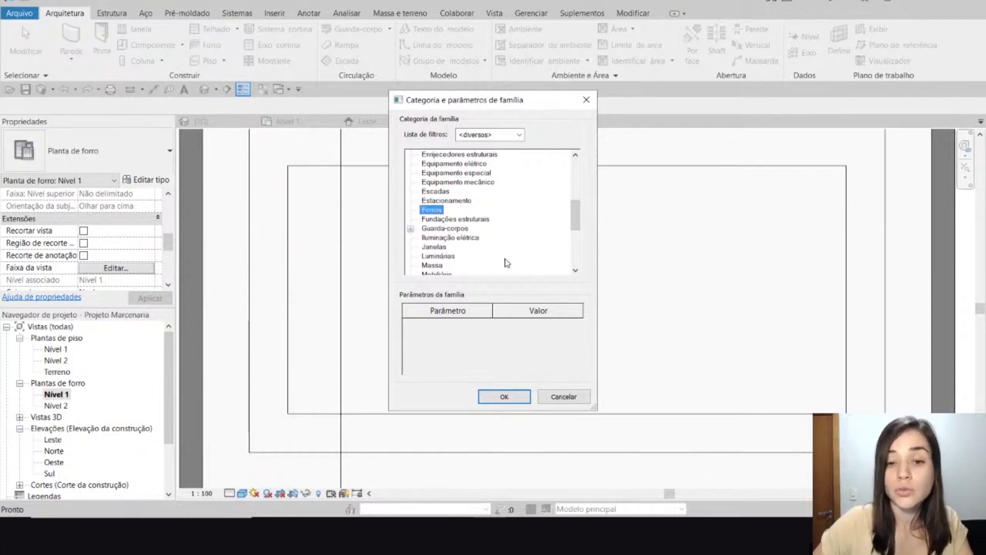
click(504, 396)
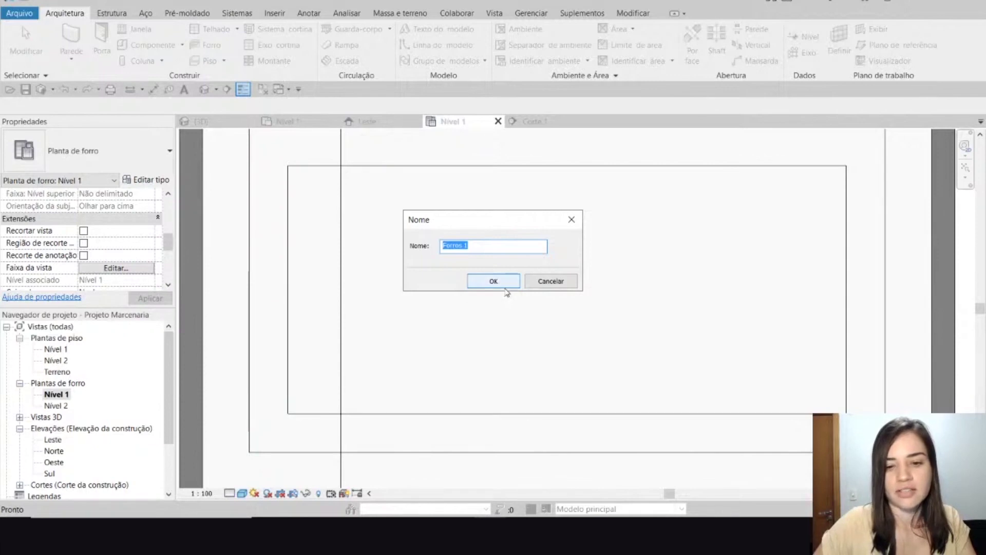
click(504, 284)
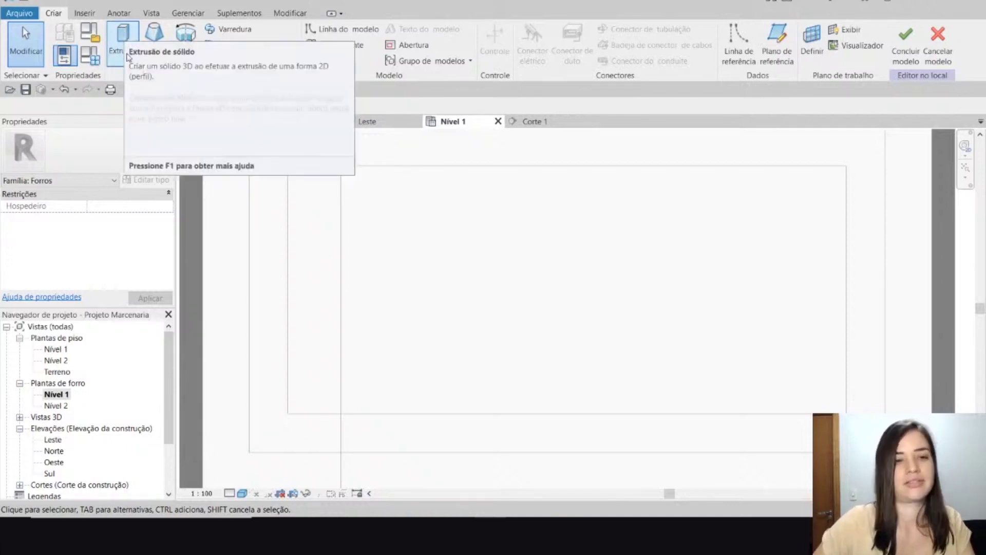
Start a solid extrusion and sketch a rectangle along the outer edges of the central lower ceiling panel
click(123, 55)
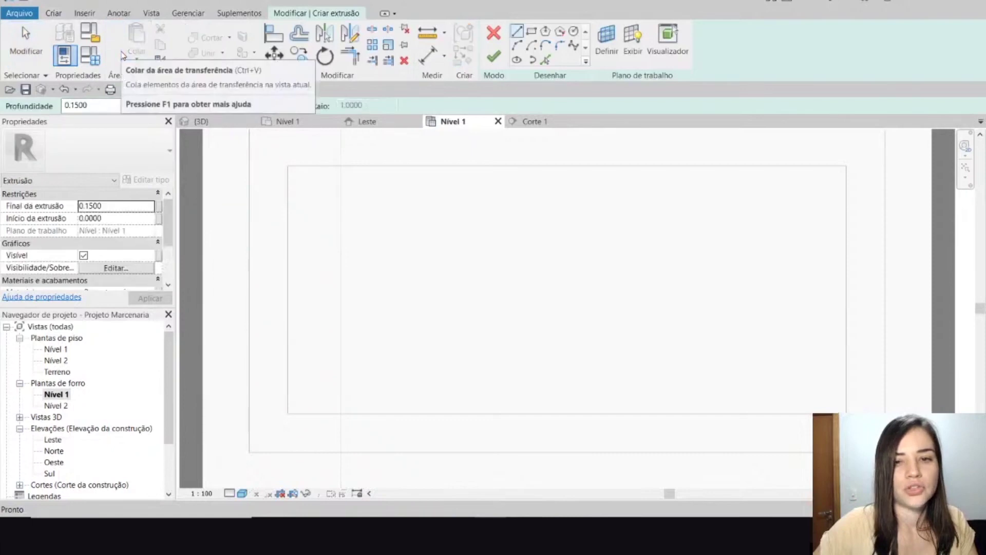
middle_drag(360, 274, 428, 272)
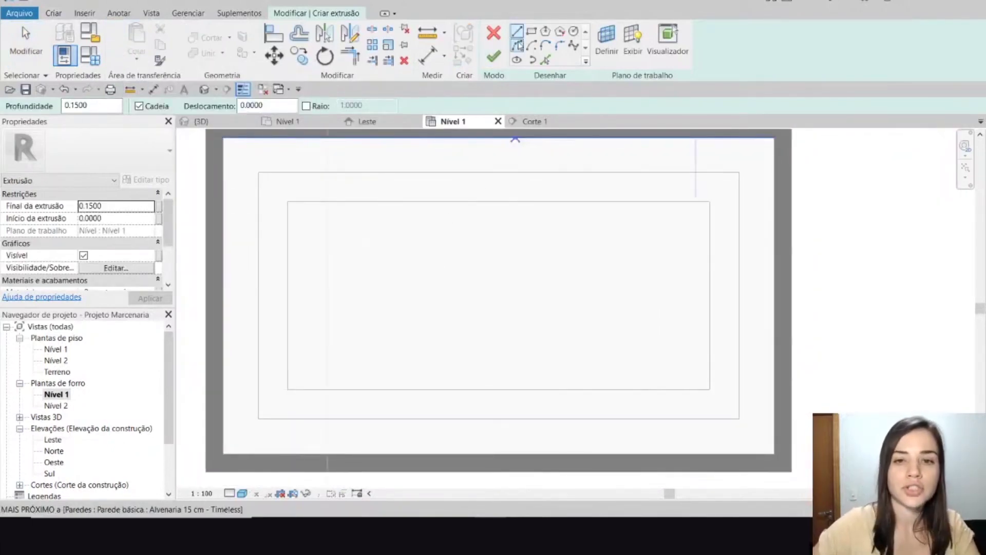
click(532, 31)
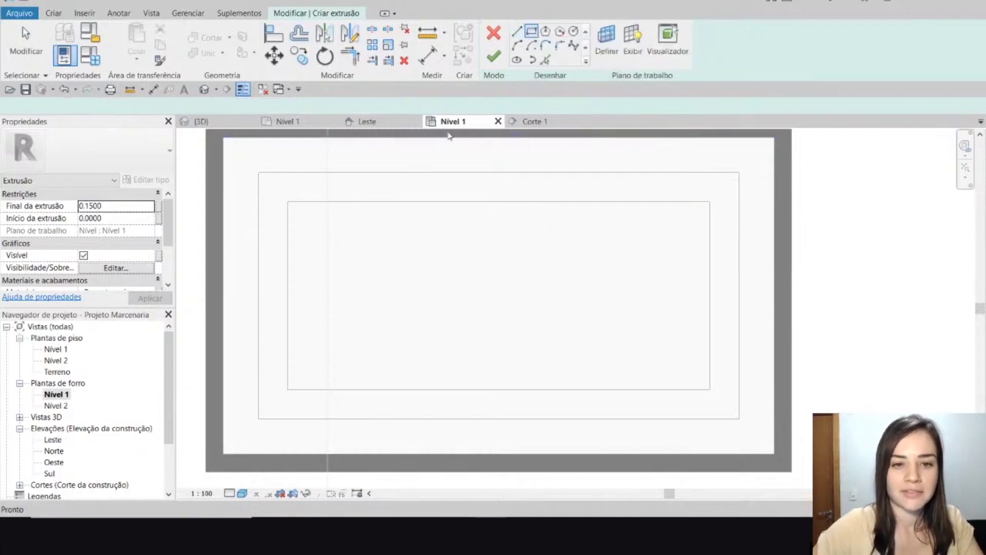
click(291, 200)
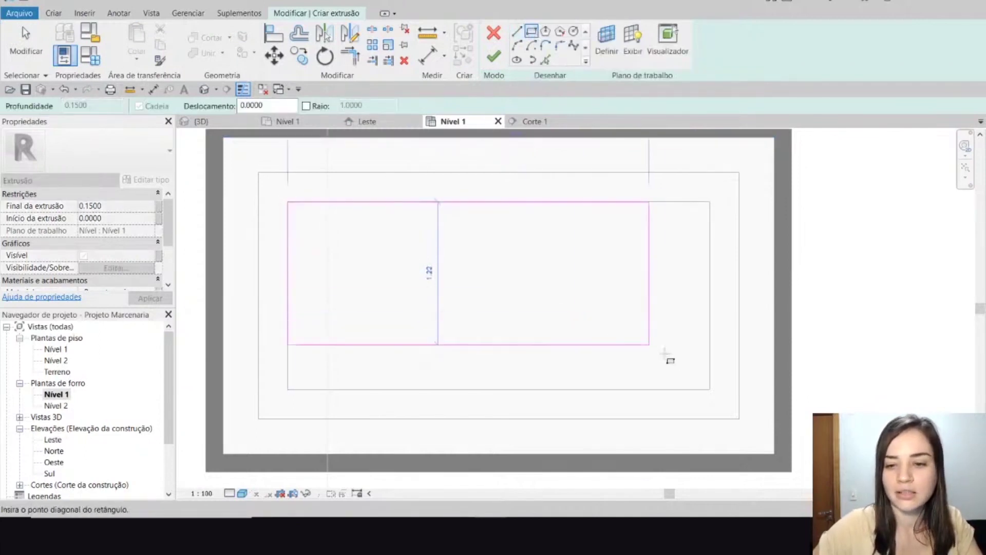
click(710, 389)
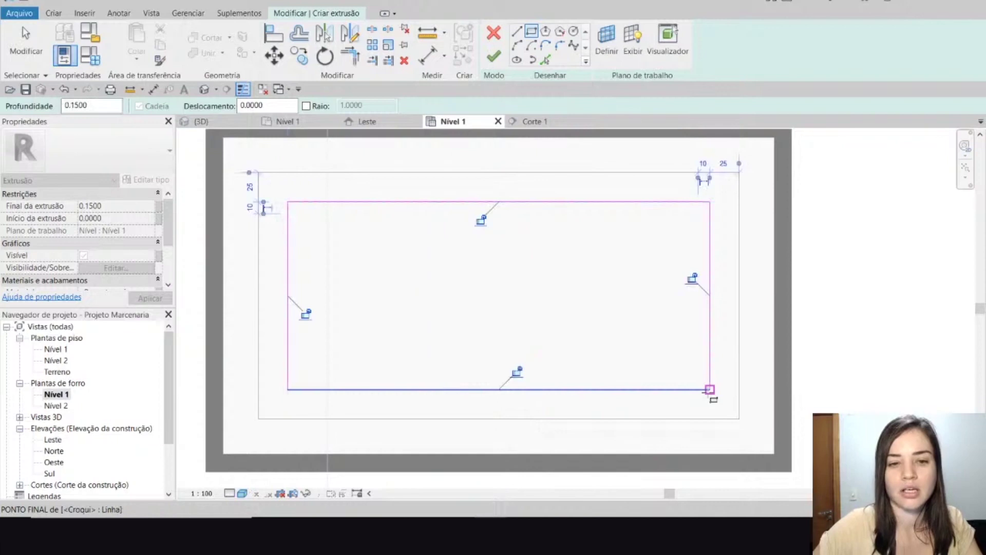
key(Escape)
key(Escape)
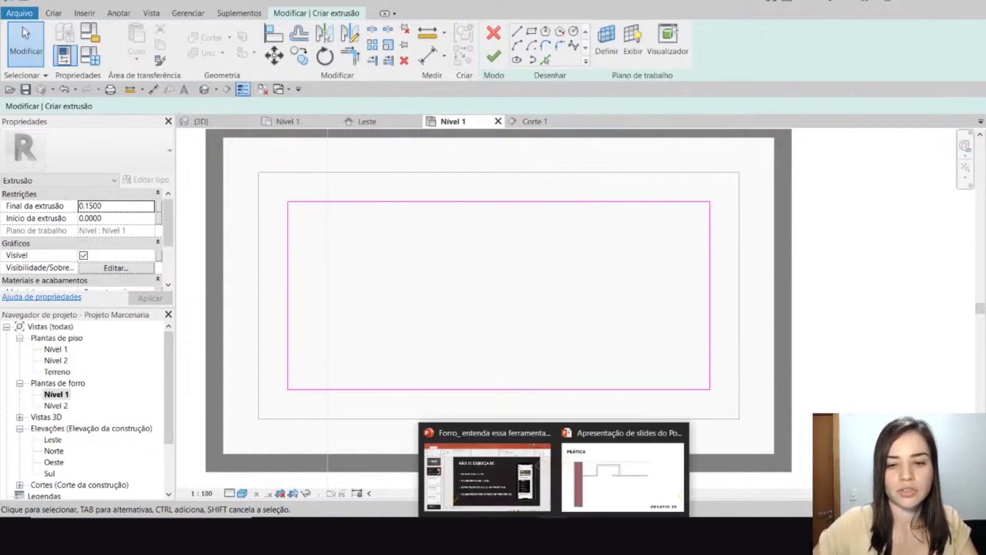
Check the rim detail on the PRÁTICA slide, then add an inner loop to the extrusion sketch, offset 0.0200 inward from the rectangle
click(627, 473)
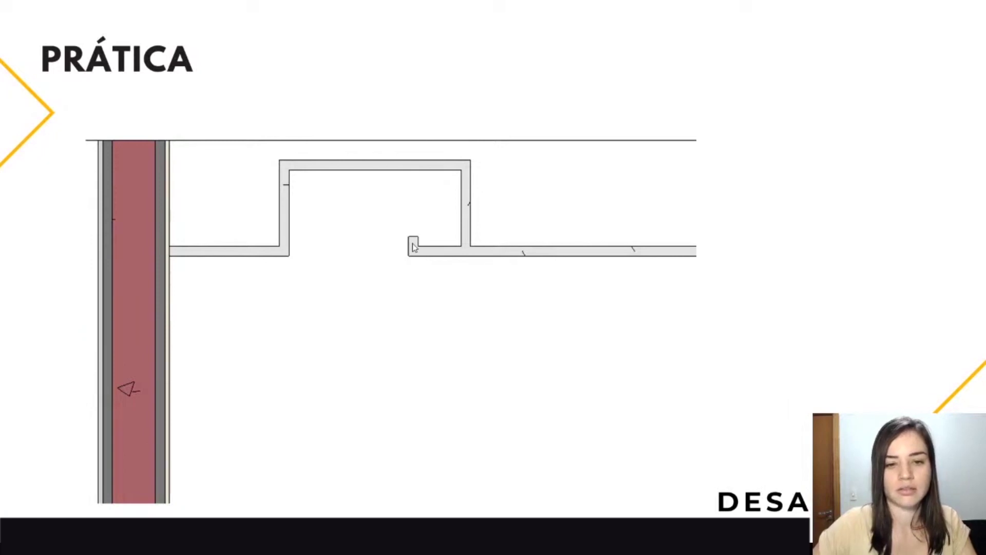
key(alt+Tab)
click(547, 60)
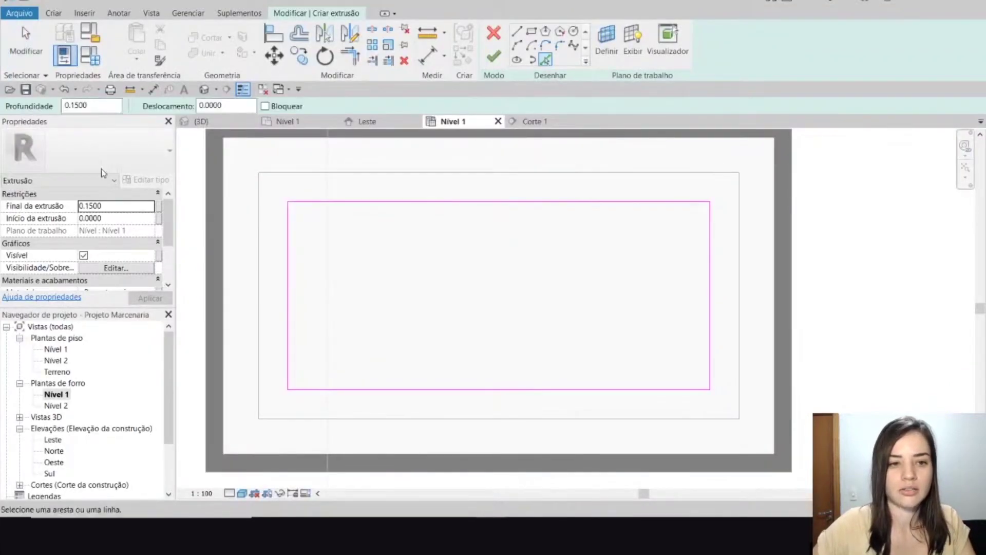
double_click(241, 106)
text(.0)
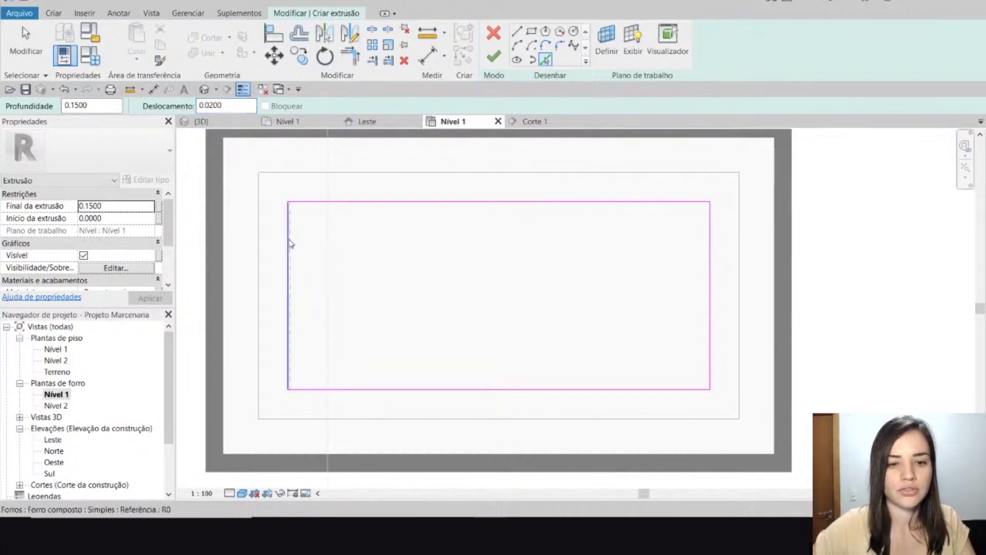
key(Tab)
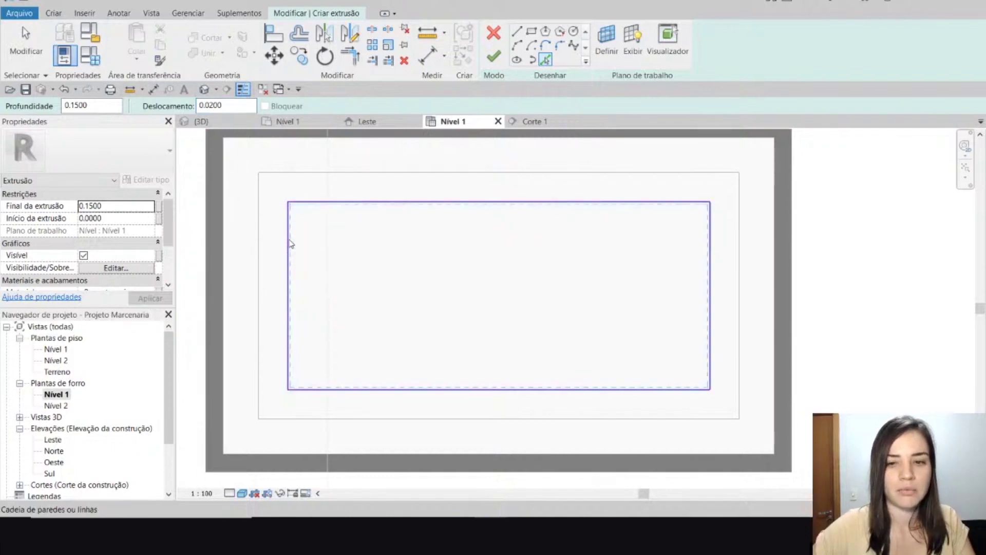
click(291, 243)
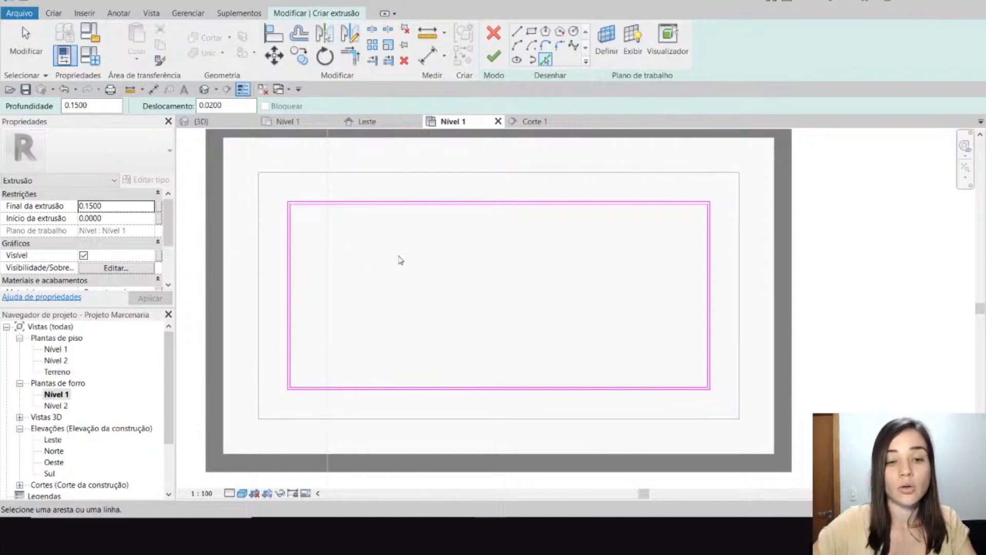
key(Escape)
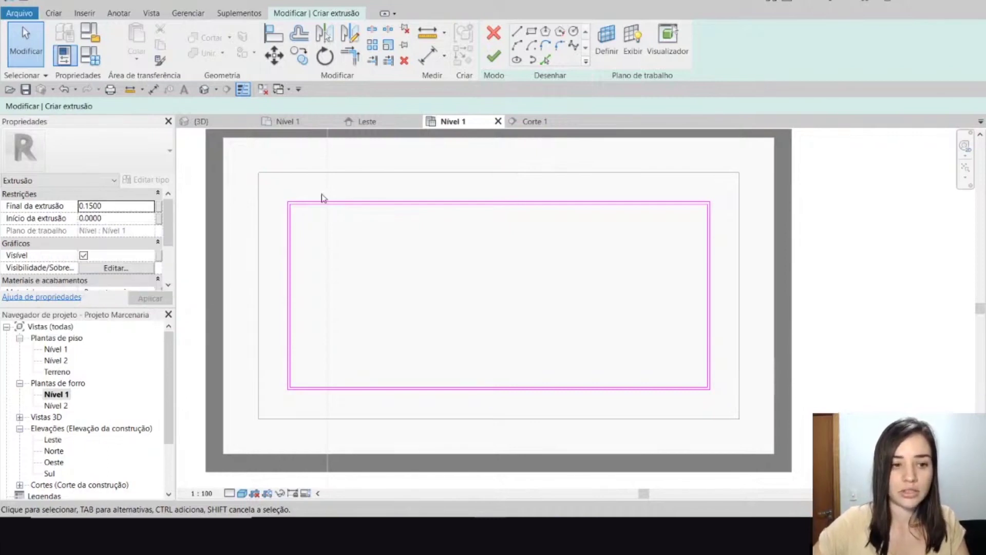
Examine in 3D where the rim's extrusion sketch lies relative to the ceiling, and return to the Nível 1 ceiling plan
click(217, 125)
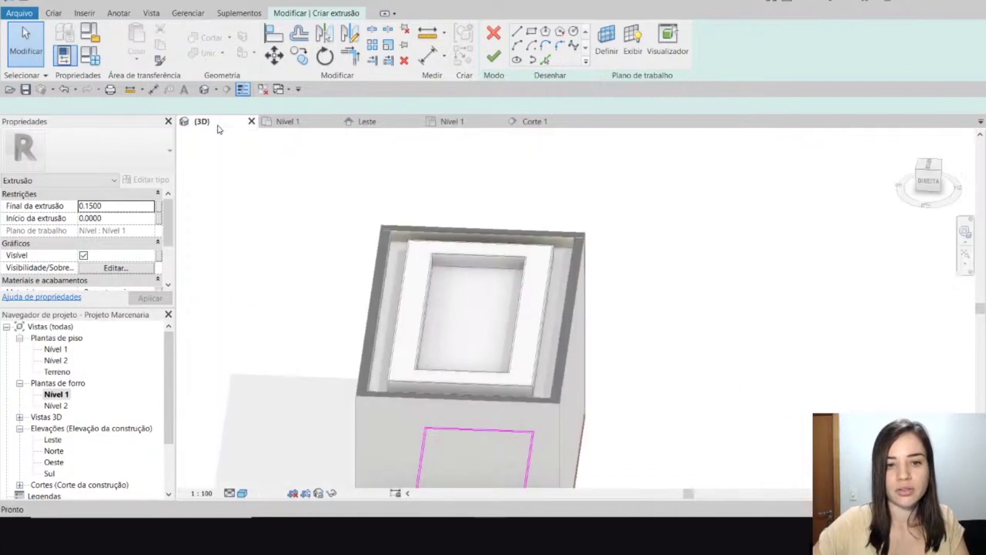
shift+middle_drag(569, 368, 330, 384)
scroll(353, 223, up, 6)
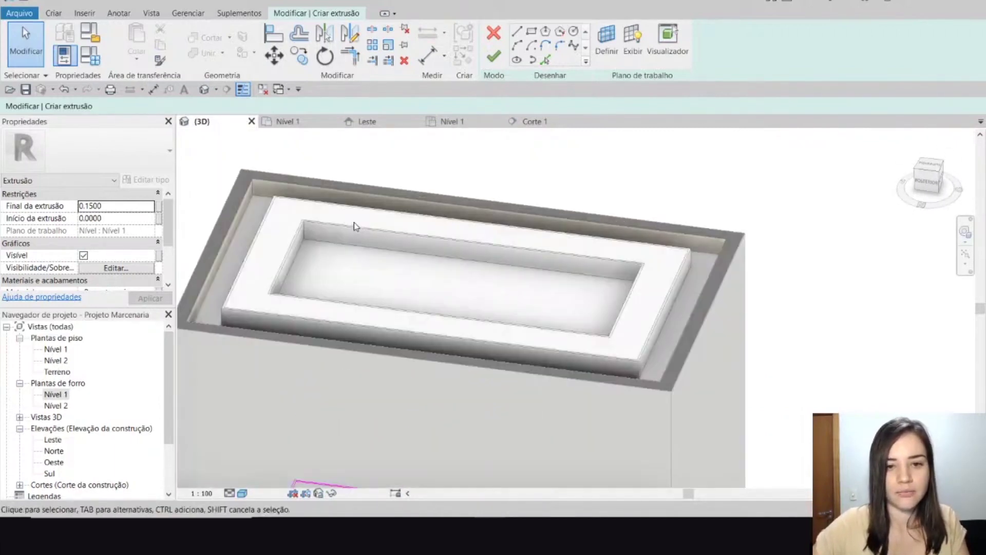
scroll(307, 224, up, 2)
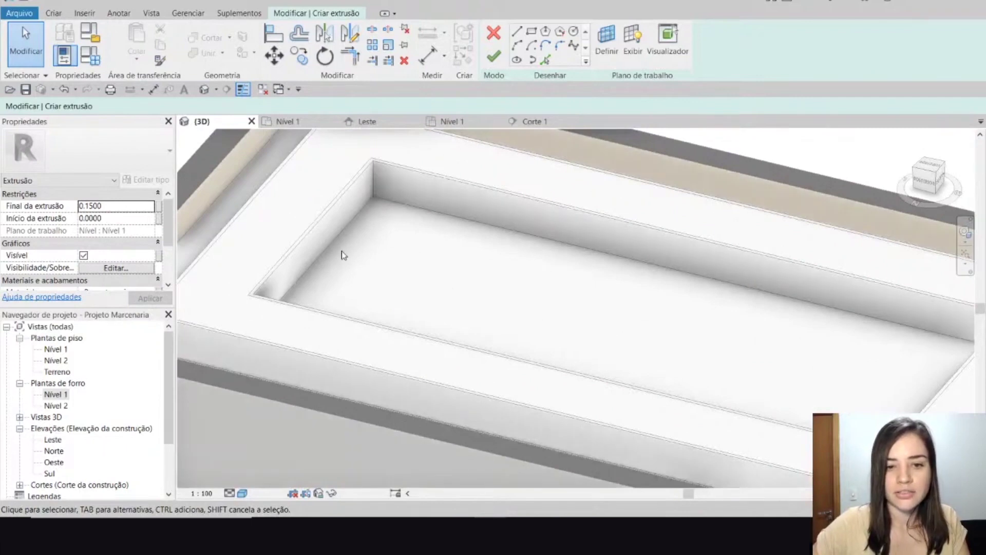
click(454, 123)
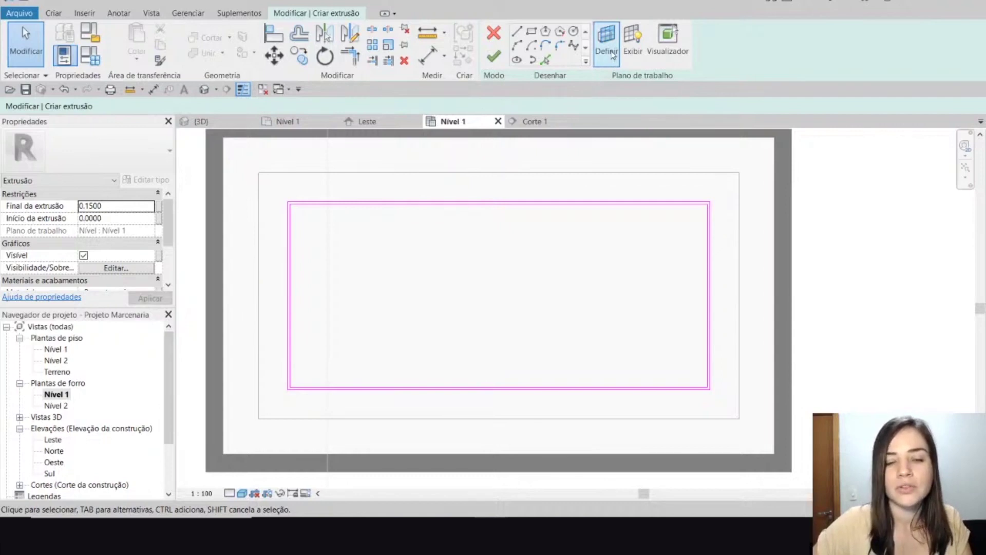
click(201, 121)
scroll(484, 241, down, 5)
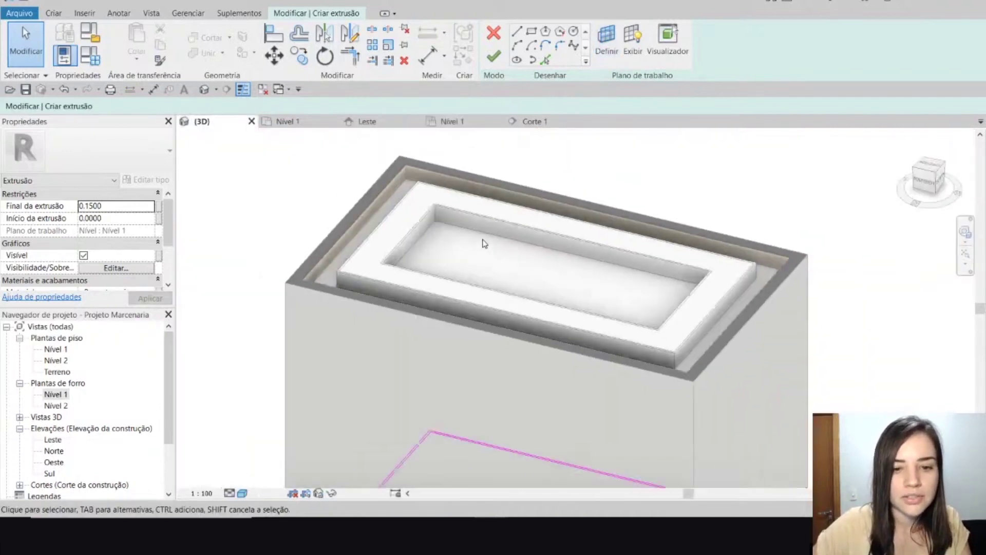
scroll(476, 272, up, 1)
scroll(379, 216, up, 5)
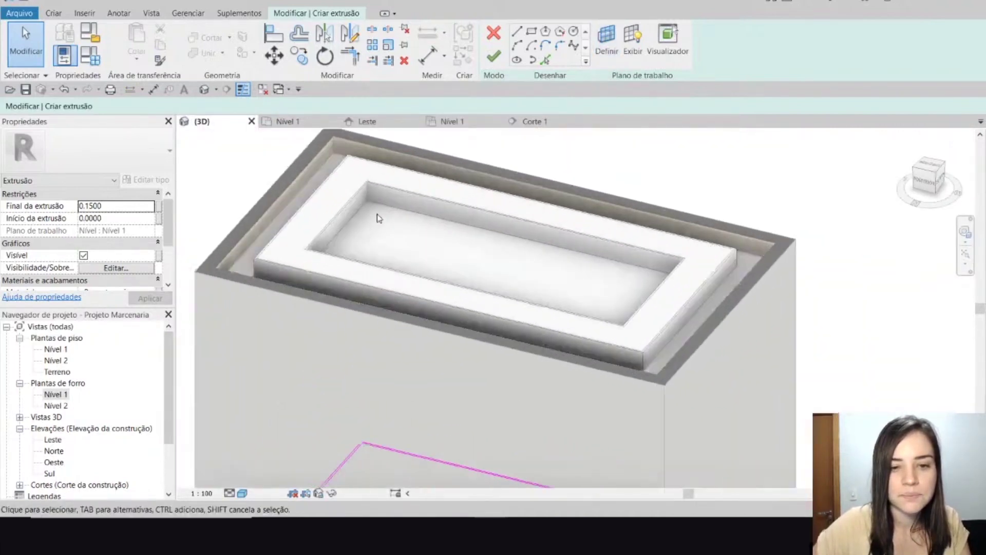
click(466, 119)
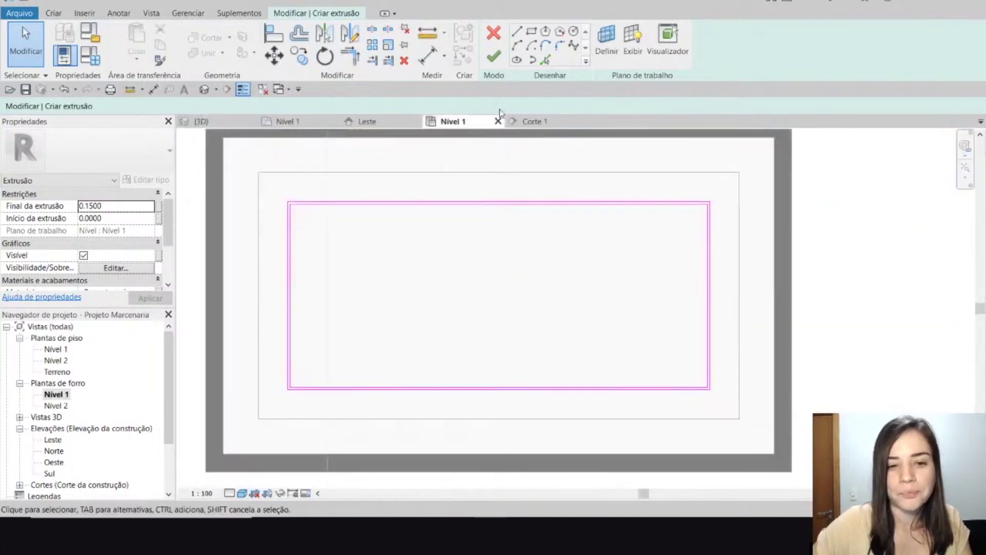
Set the sketch's work plane by picking the lower Simples ceiling as the plane, and check the sketch's height in 3D
click(608, 52)
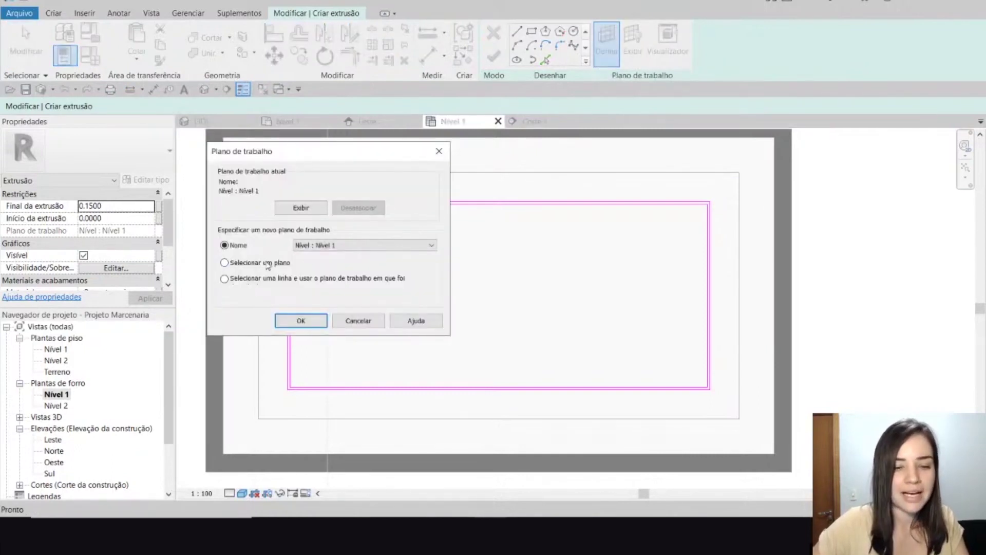
click(301, 320)
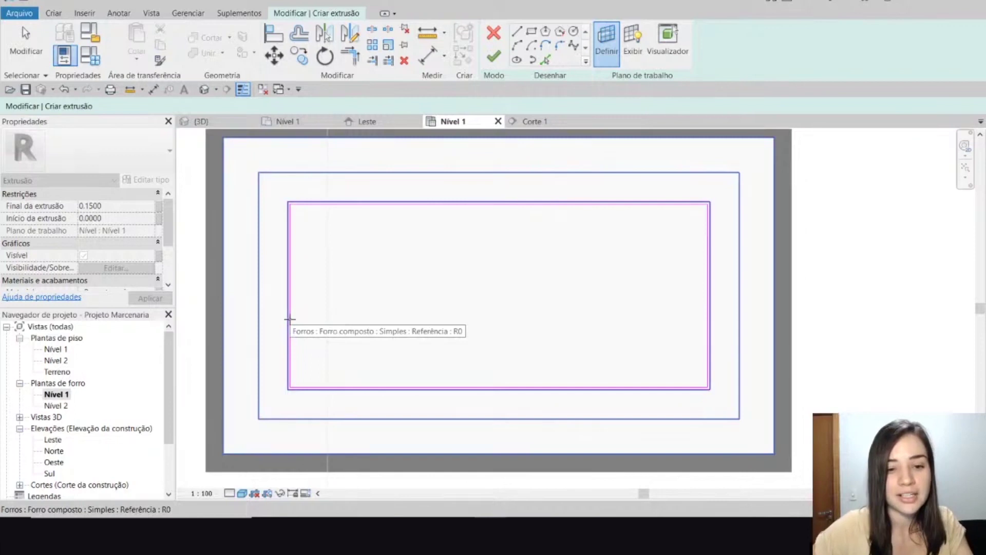
click(290, 319)
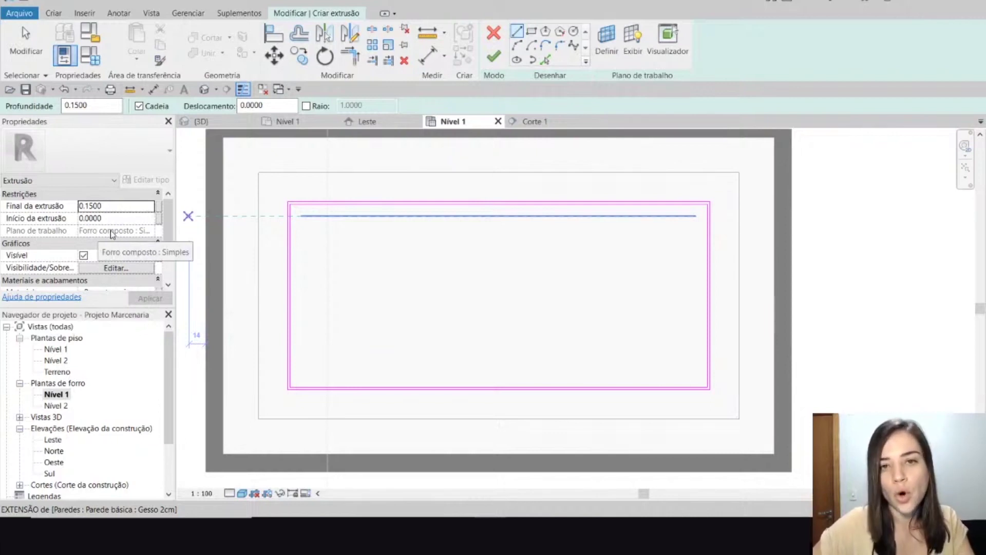
click(221, 121)
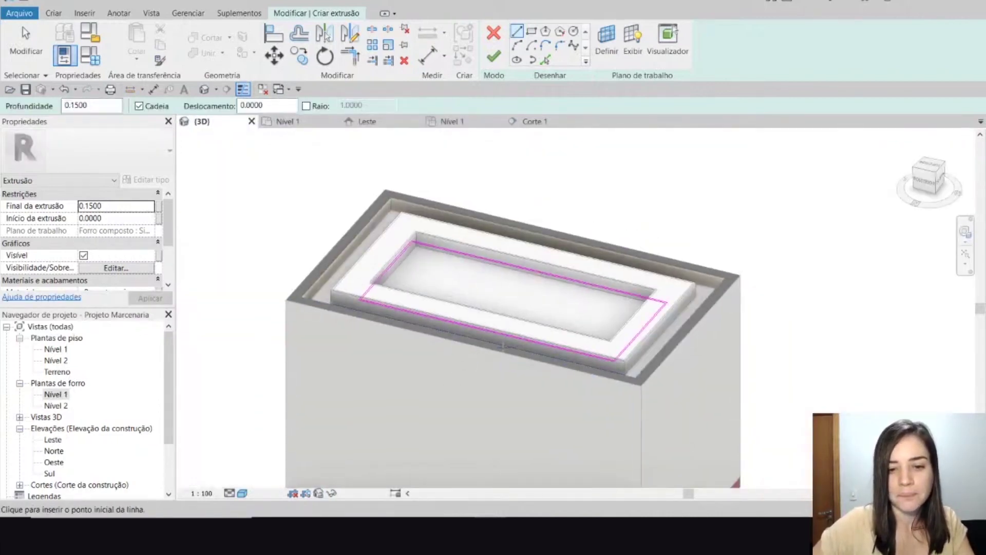
middle_drag(503, 346, 502, 381)
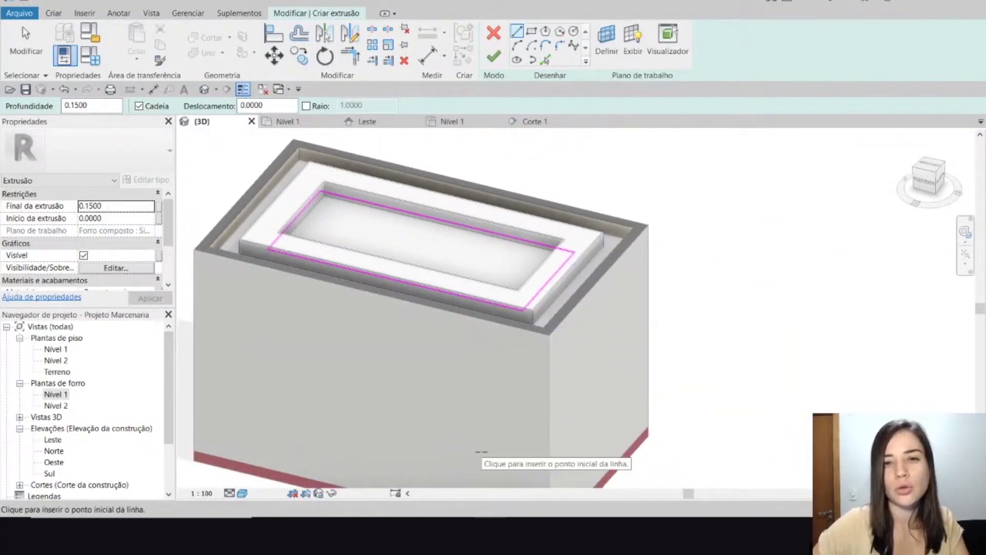
click(453, 122)
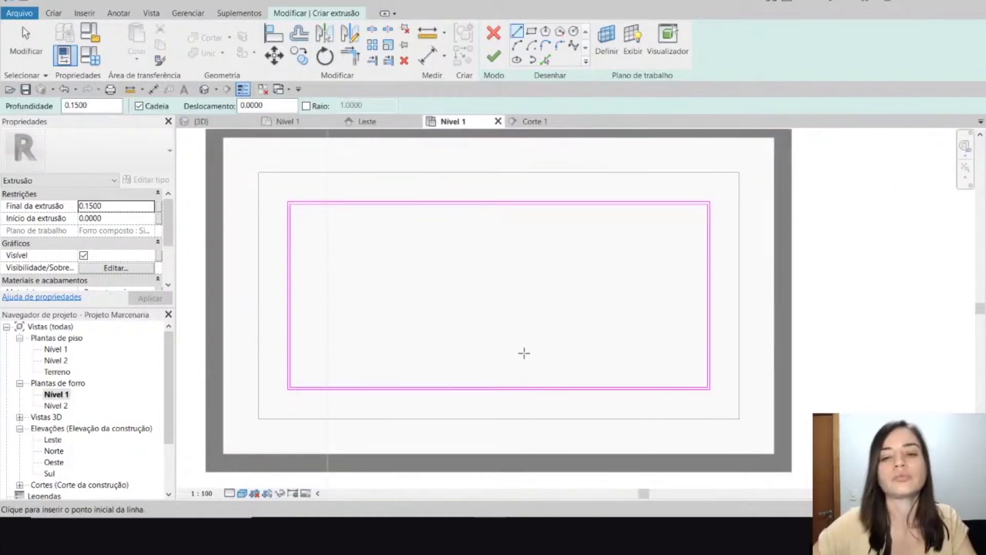
Set the extrusion end to 0.0200, and finish both the extrusion sketch and the in-place model
scroll(575, 315, down, 3)
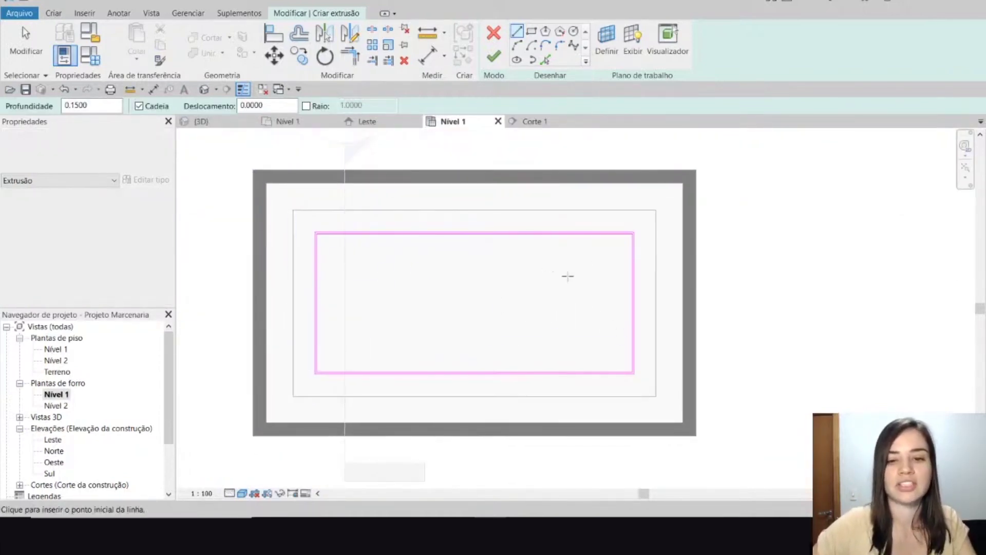
middle_drag(583, 315, 552, 304)
middle_drag(340, 320, 407, 361)
scroll(325, 291, up, 2)
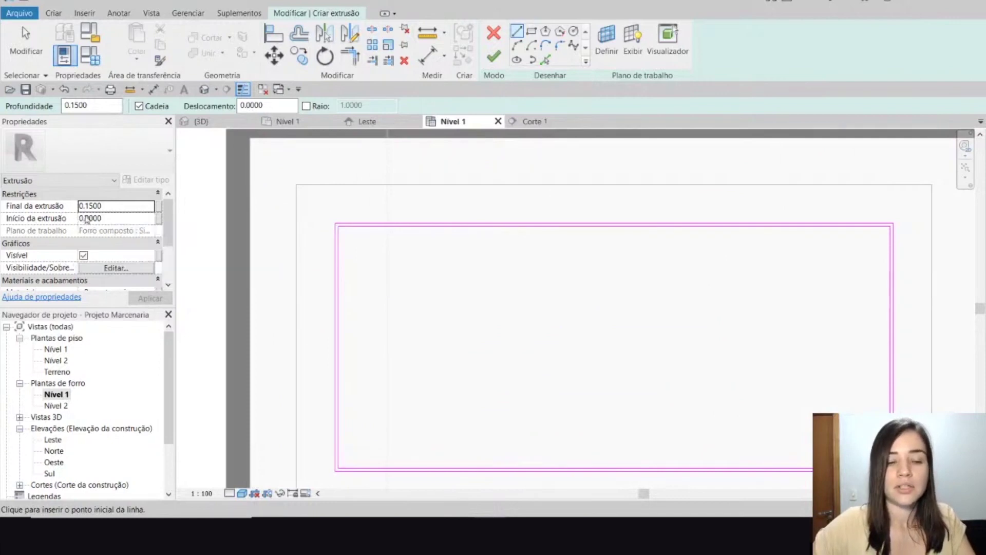
click(50, 205)
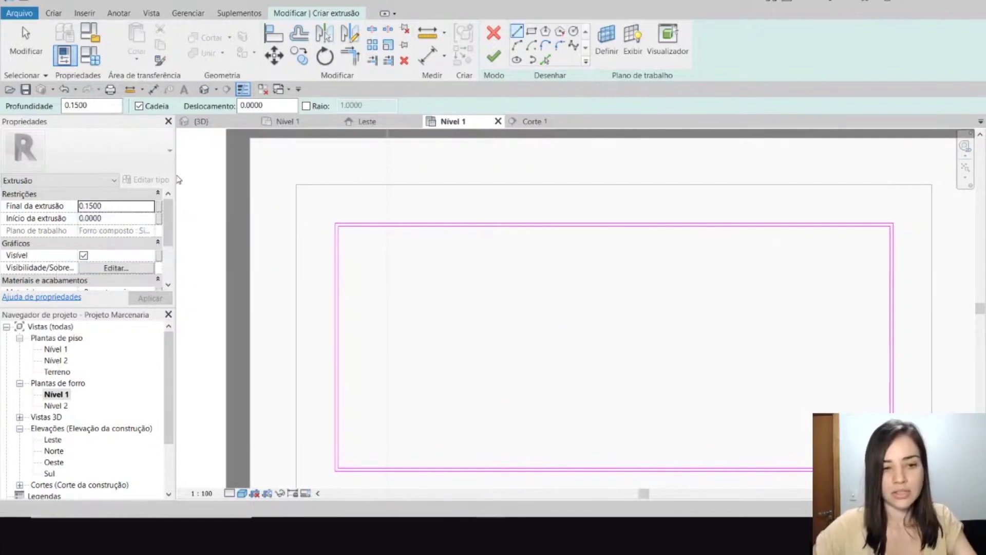
text(0.02)
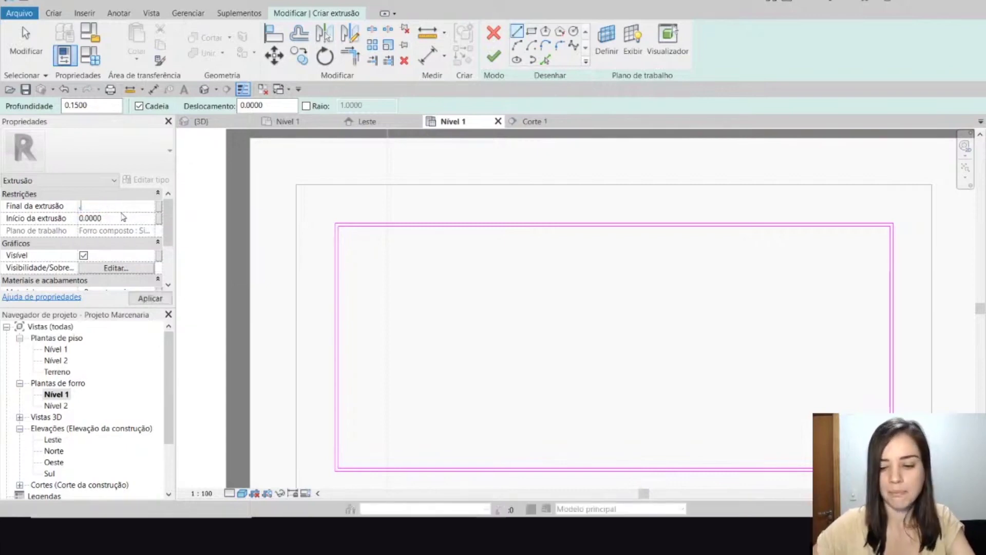
key(Return)
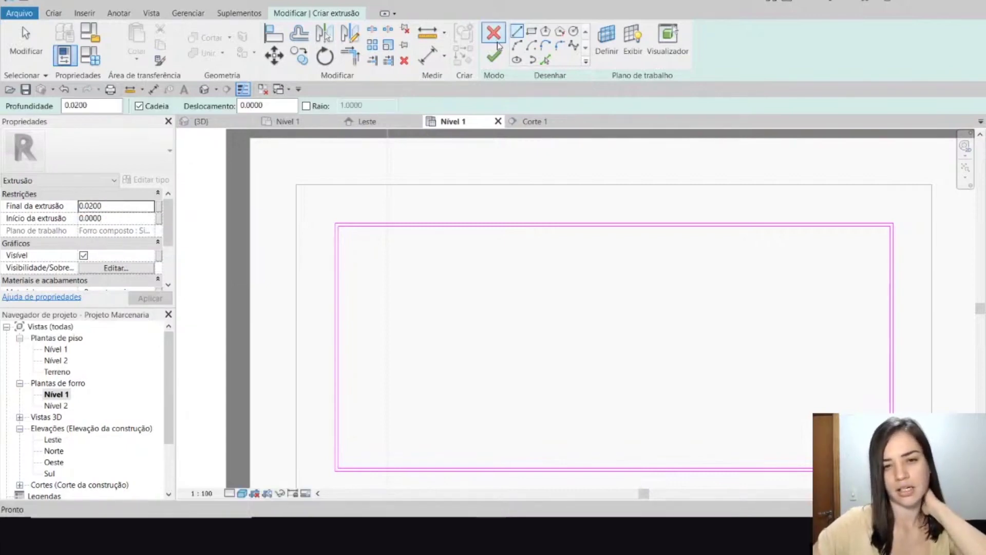
click(494, 57)
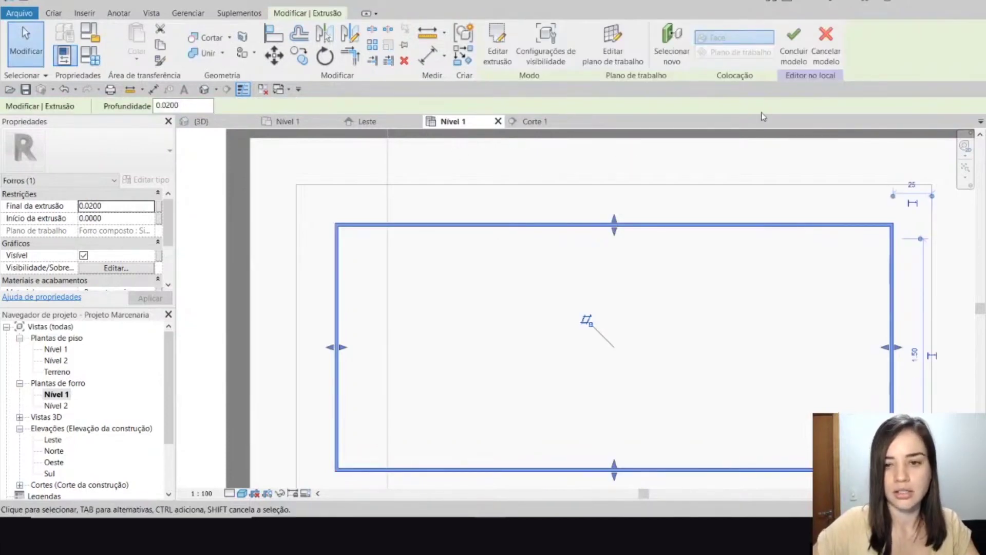
click(794, 56)
Start editing the in-place rim from section Corte 1 and select its extrusion
click(551, 123)
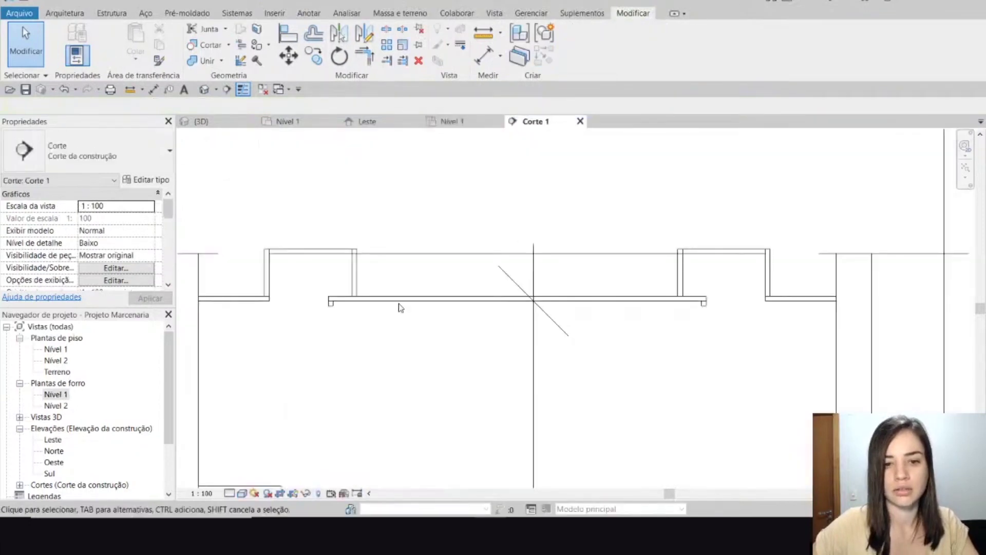
click(331, 302)
scroll(328, 303, up, 5)
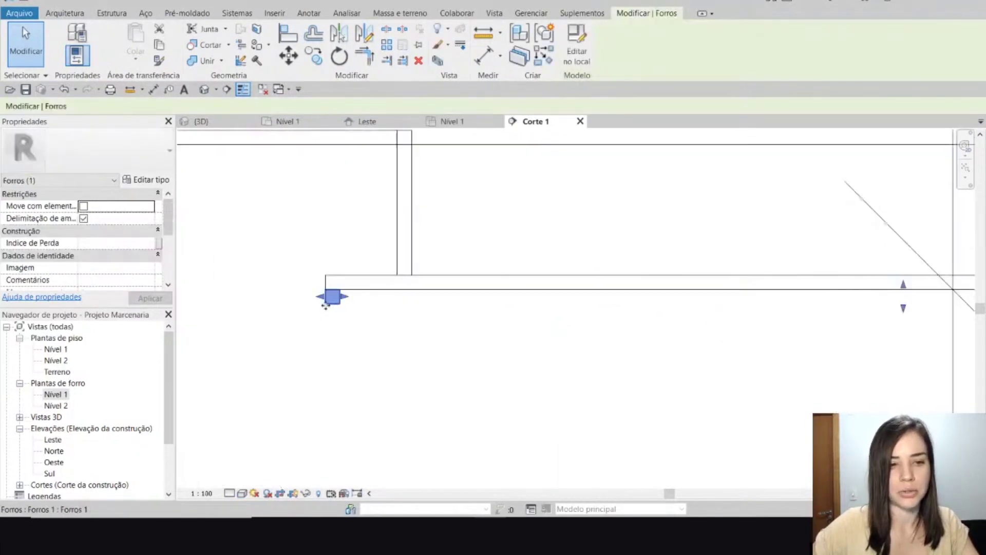
click(574, 60)
click(333, 302)
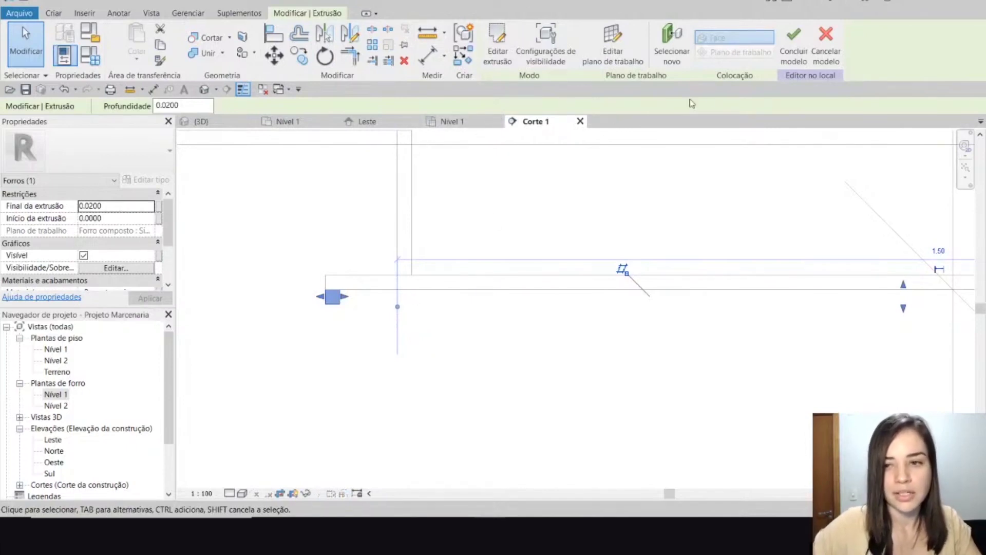
Rehost the rim extrusion on the upper face of the lower Simples ceiling by picking a new work plane in 3D, and finish the model
click(222, 126)
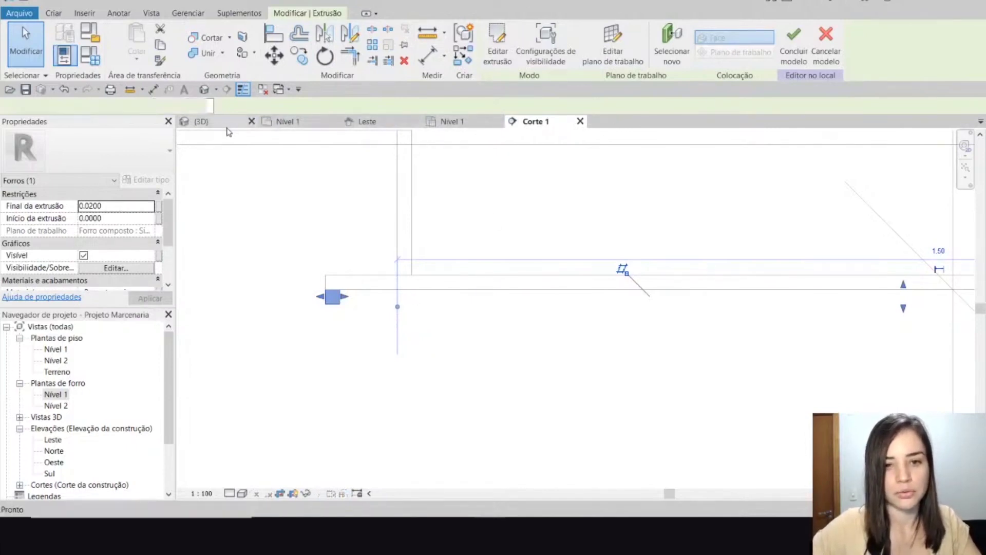
scroll(378, 225, up, 4)
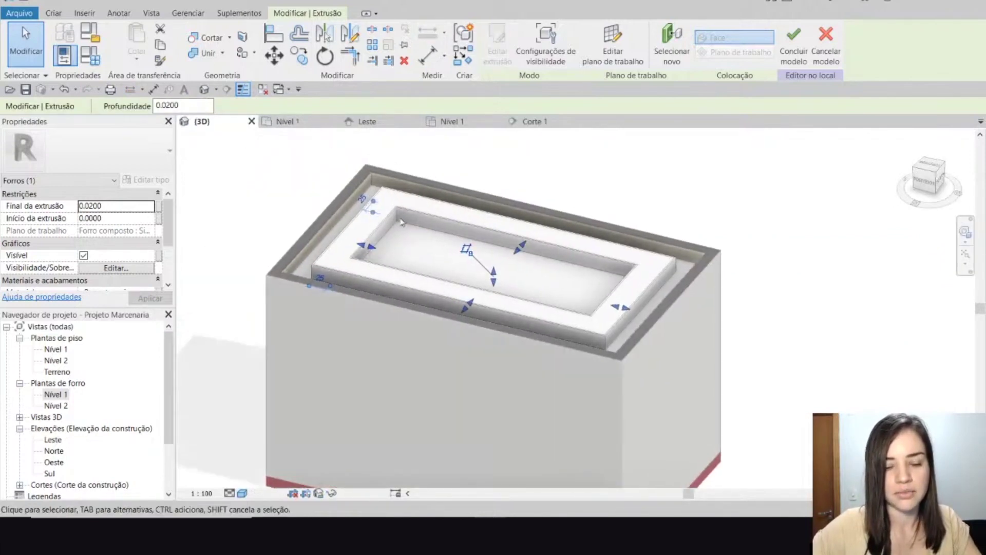
scroll(467, 232, up, 2)
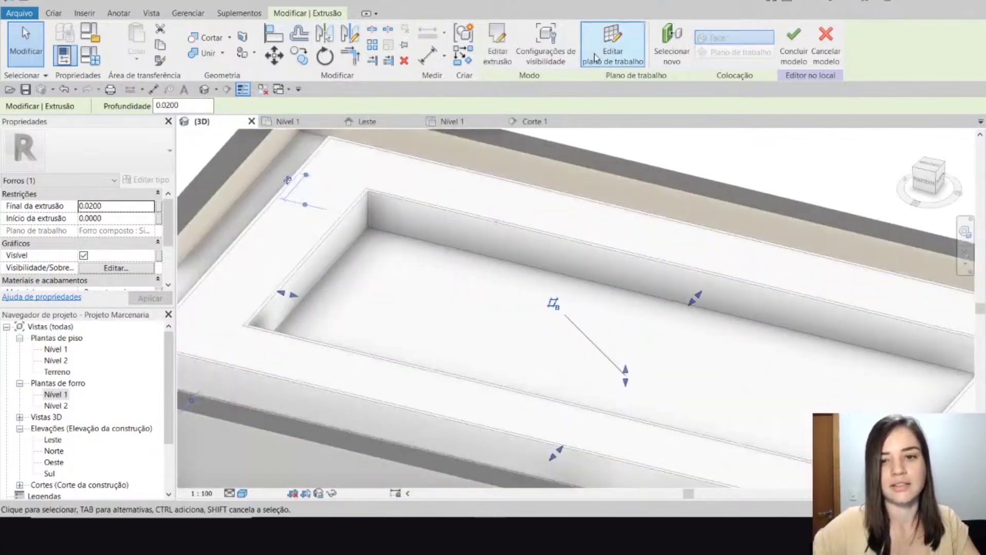
click(606, 58)
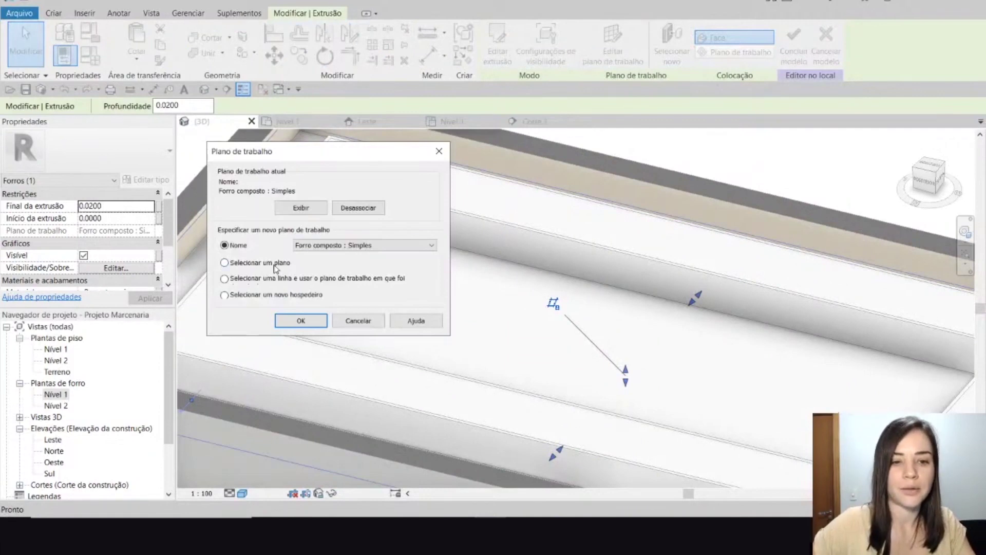
click(300, 320)
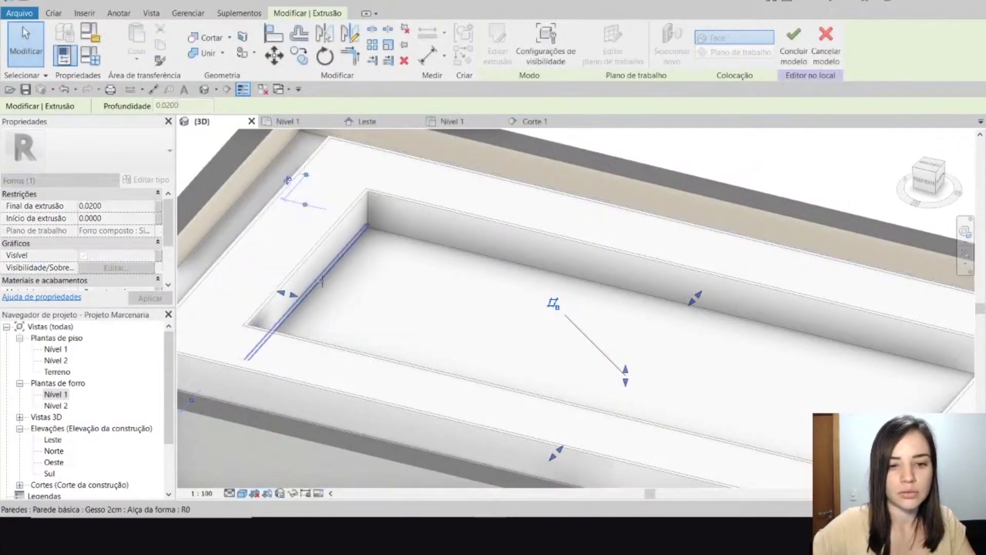
scroll(399, 234, down, 1)
scroll(331, 222, up, 1)
middle_drag(331, 222, 480, 255)
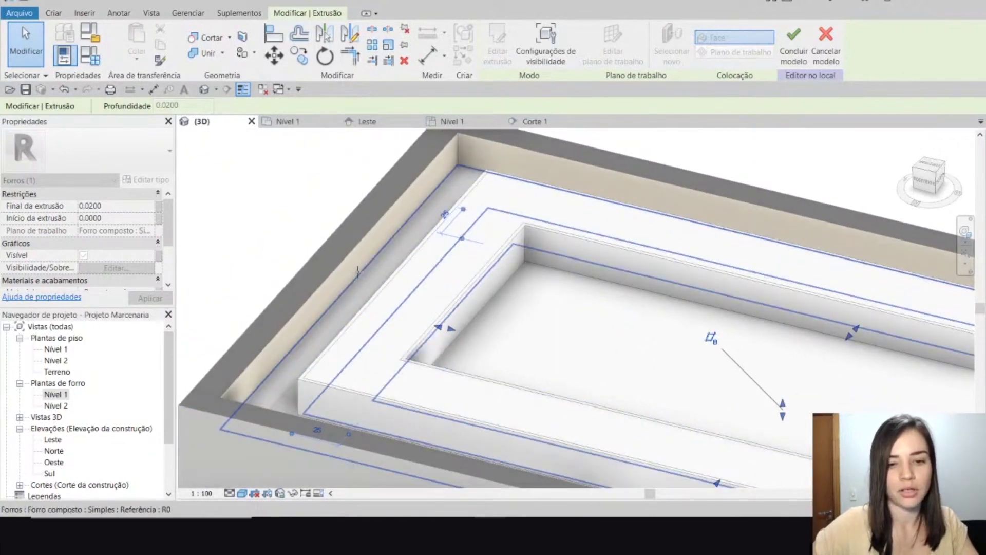
click(790, 54)
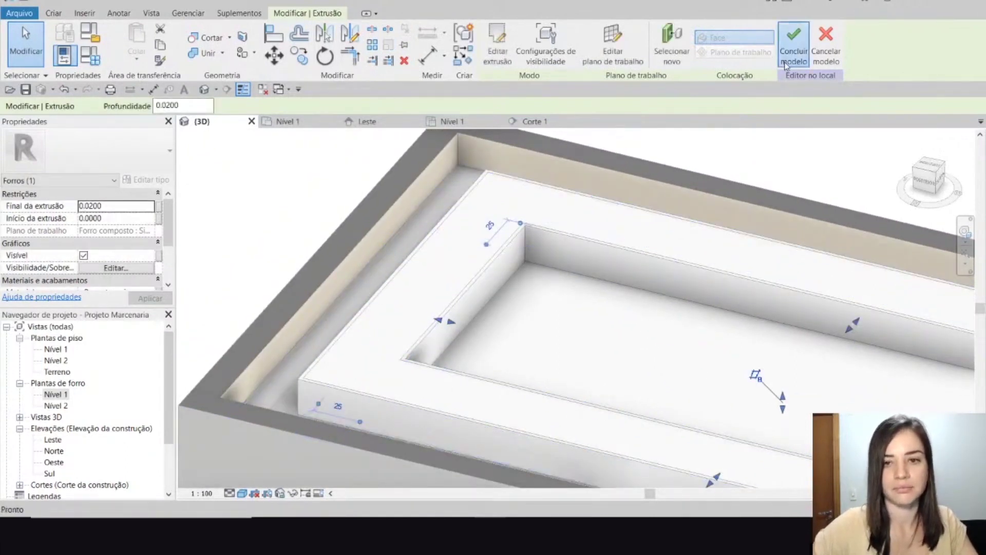
Examine the rim's position at the edge of the central lower panel in section Corte 1
click(552, 123)
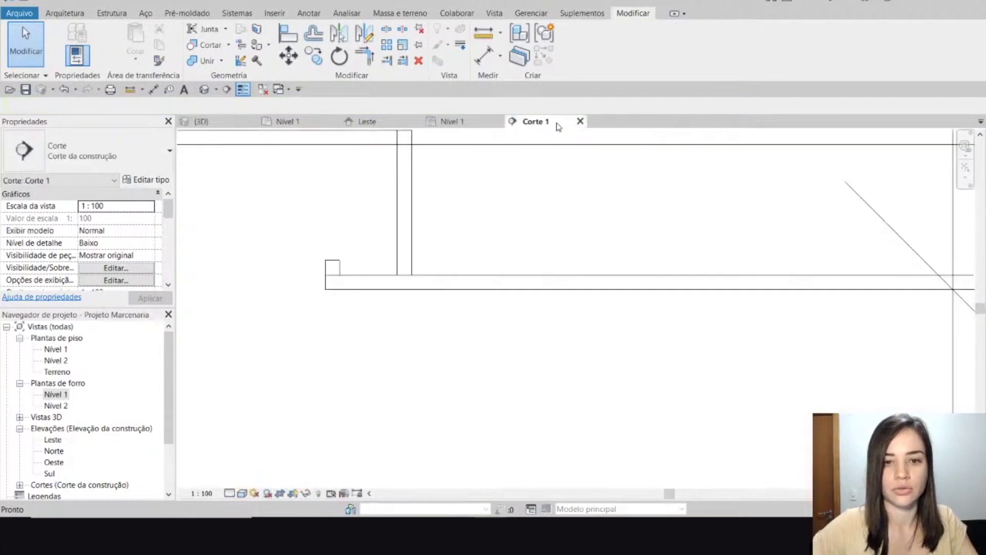
click(334, 265)
click(373, 215)
scroll(372, 216, down, 3)
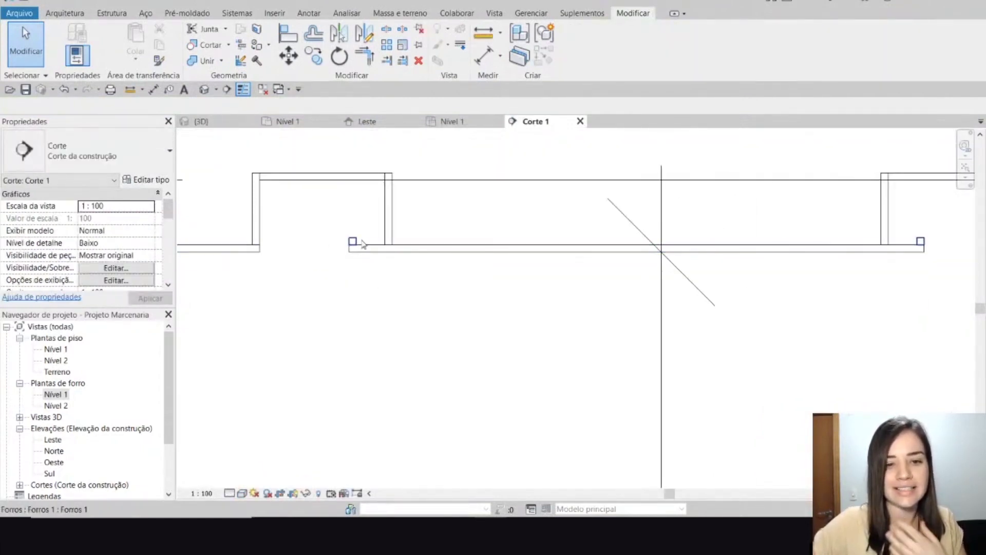
middle_drag(370, 250, 385, 302)
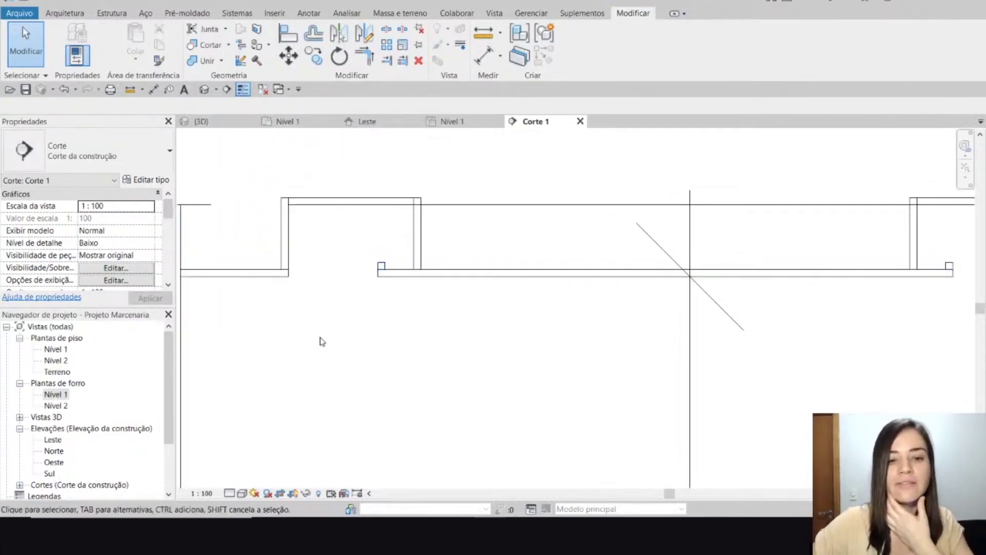
middle_drag(322, 341, 383, 346)
scroll(442, 269, up, 5)
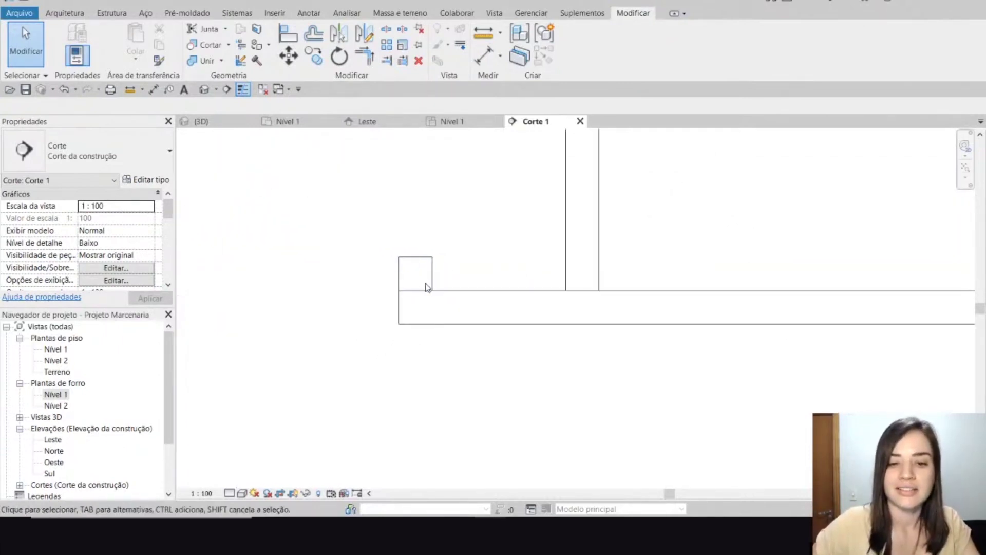
scroll(459, 267, down, 3)
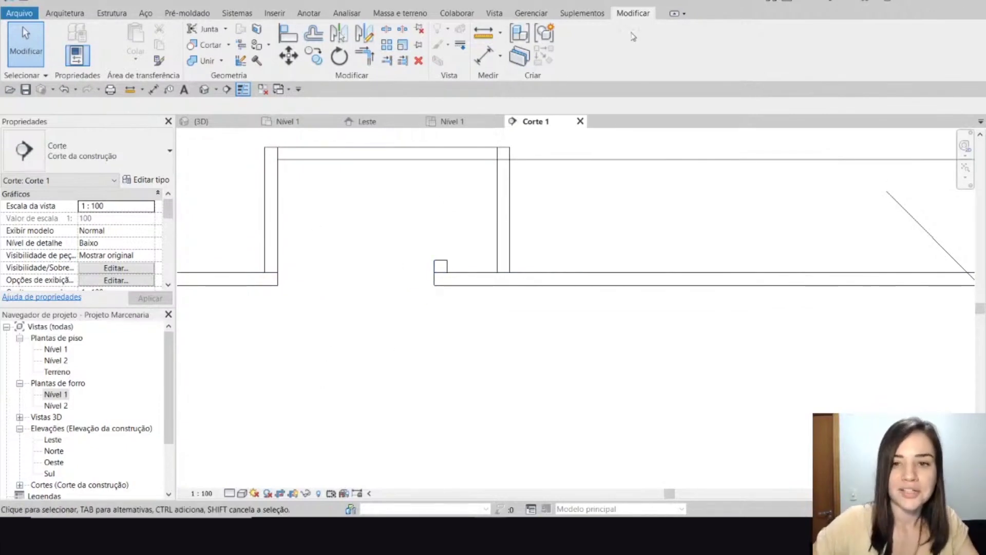
Join the geometry of the rim and the lower Simples ceiling in section Corte 1
click(202, 64)
click(440, 273)
click(458, 279)
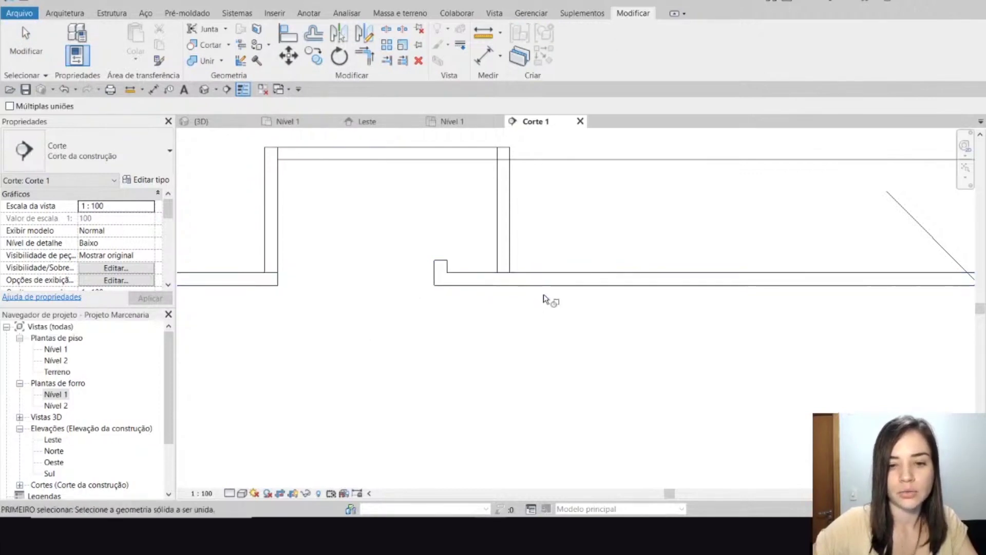
Join the 2 cm gypsum walls of the recess beside the rim with the lower and upper ceilings in section Corte 1
click(513, 268)
click(534, 284)
click(269, 277)
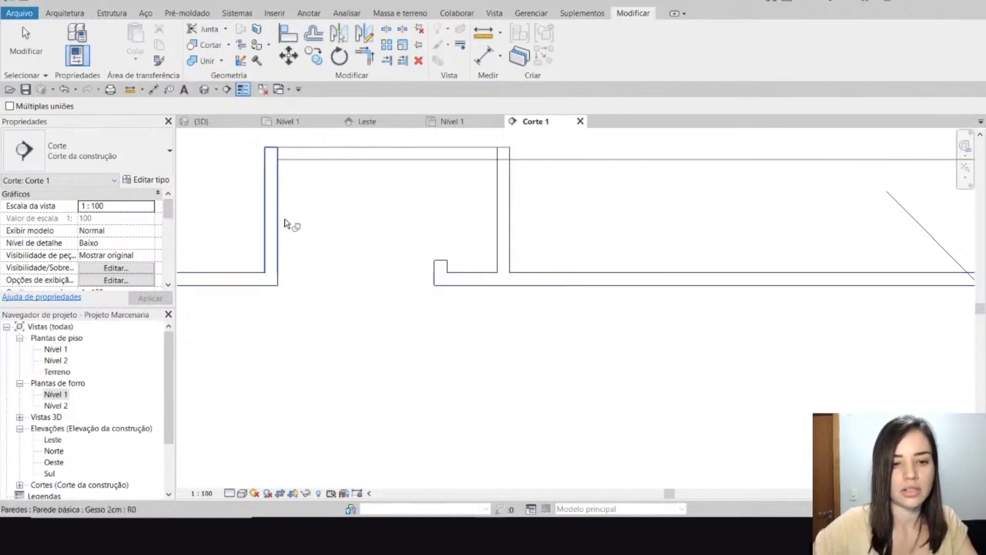
click(355, 160)
click(489, 155)
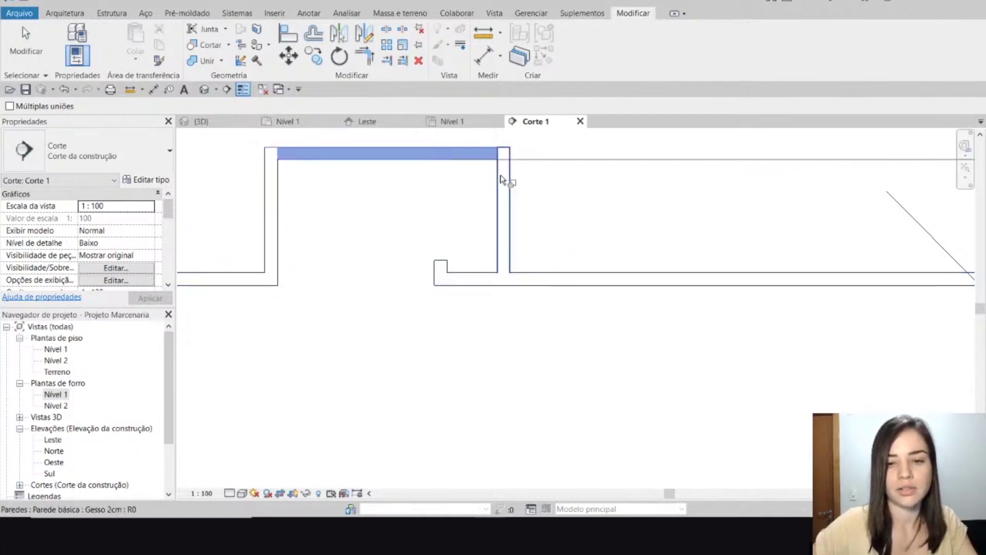
click(498, 170)
Join the walls of the recess at the opposite end of section Corte 1 with the adjoining ceilings
scroll(450, 213, down, 2)
middle_drag(757, 284, 448, 295)
scroll(607, 261, up, 2)
middle_drag(657, 230, 555, 333)
scroll(562, 348, down, 2)
scroll(562, 347, down, 2)
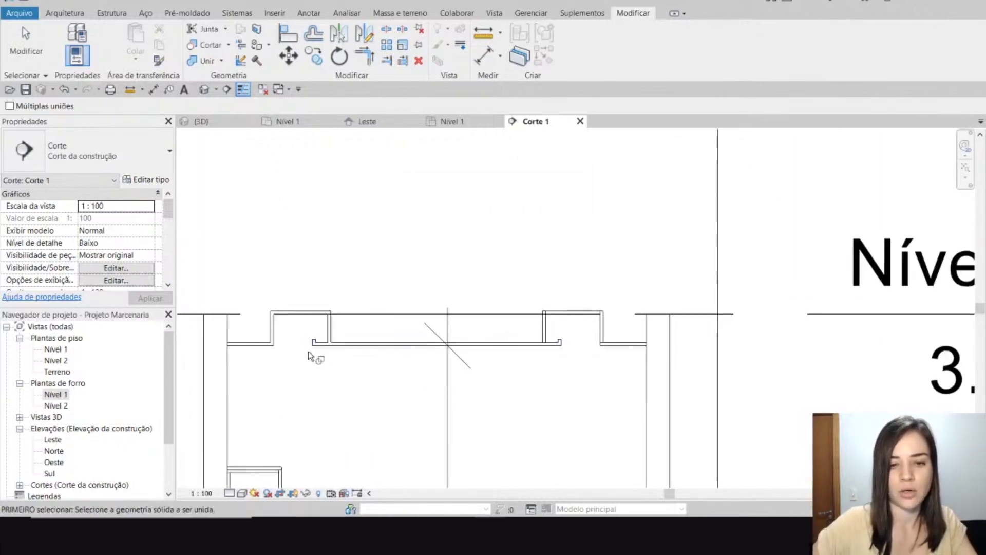
scroll(565, 322, up, 4)
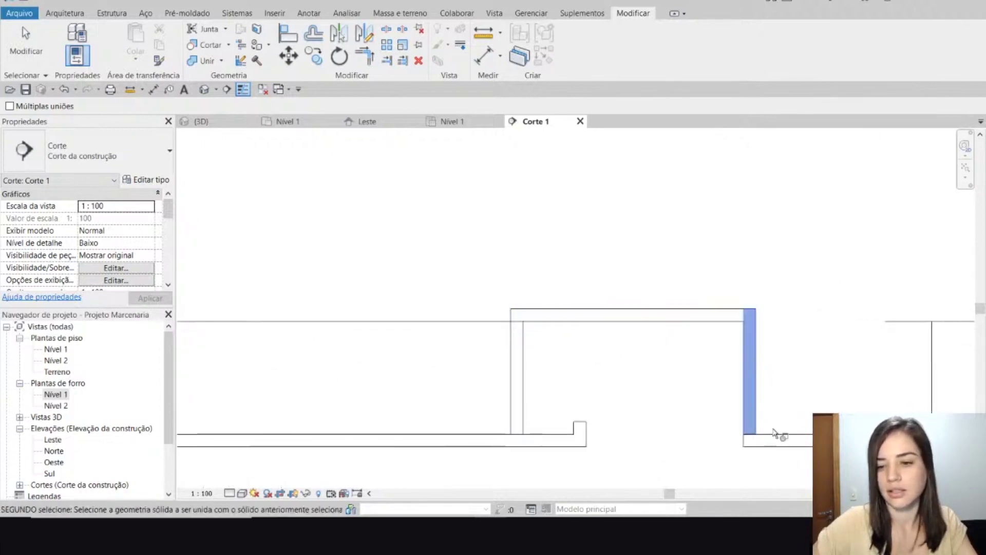
key(Escape)
scroll(742, 267, down, 2)
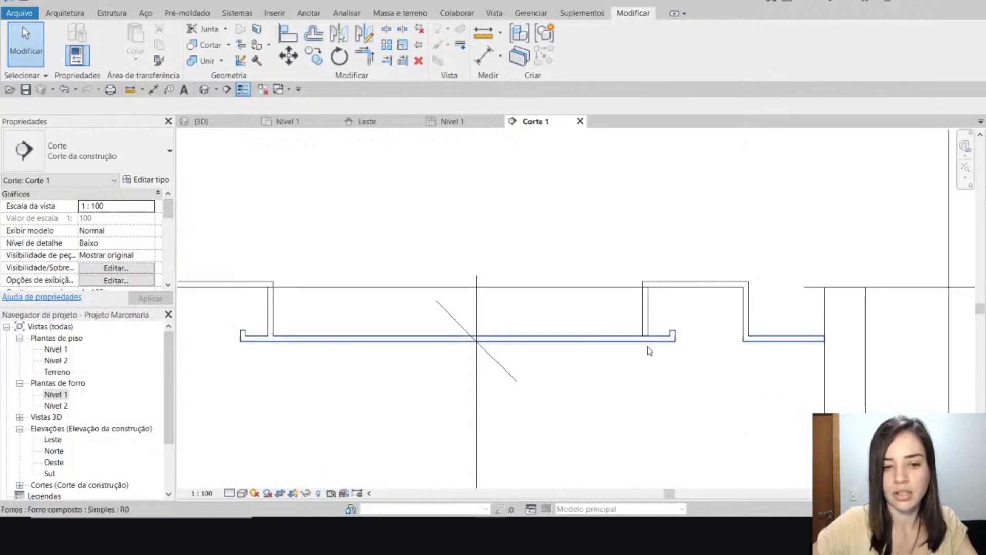
Join the opposite recess's inner gypsum wall with the lower central ceiling panel
scroll(662, 344, up, 2)
click(204, 61)
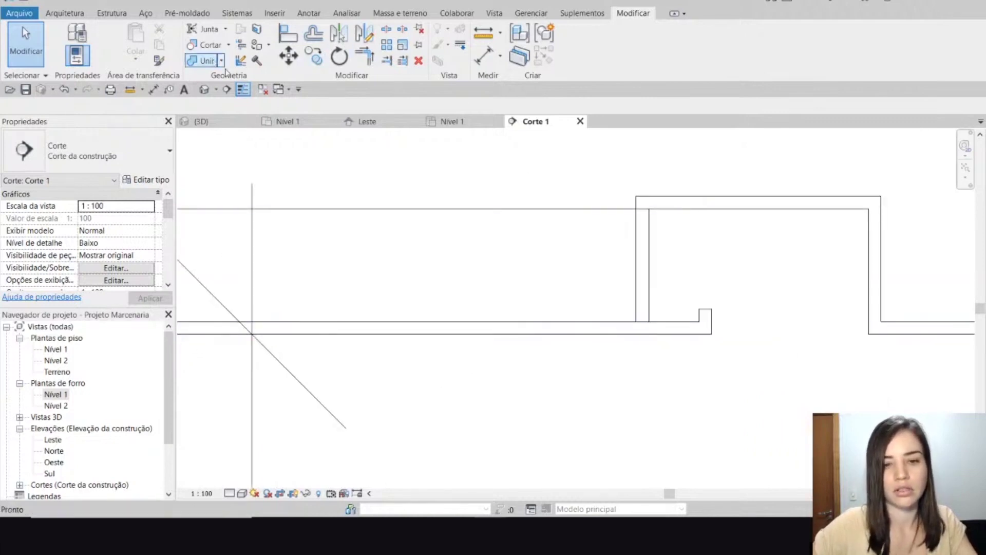
click(640, 314)
click(651, 330)
click(652, 330)
click(647, 311)
key(Escape)
scroll(683, 277, down, 3)
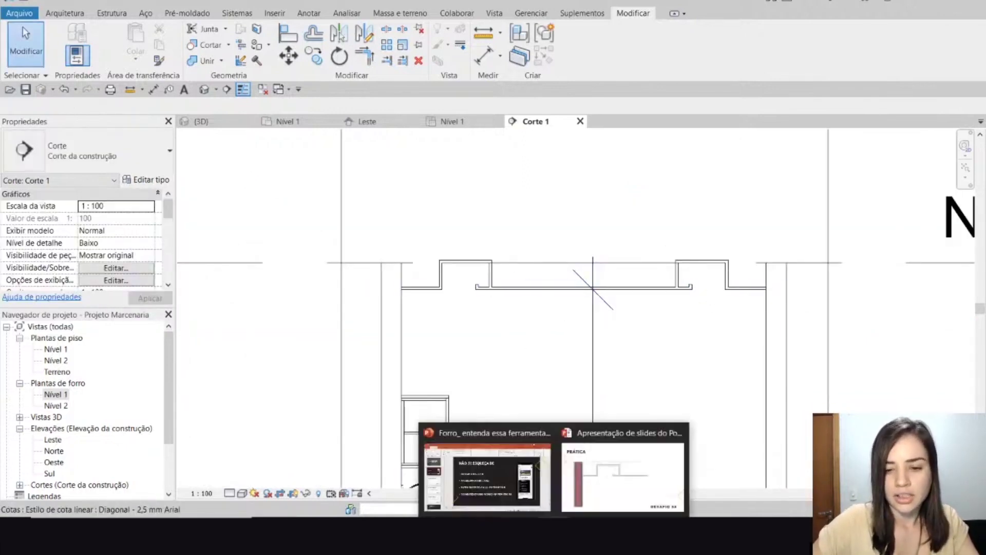
Compare the section with the PRÁTICA reference slide, and set Corte 1 to the Cores consistentes visual style and Alto detail level
click(660, 473)
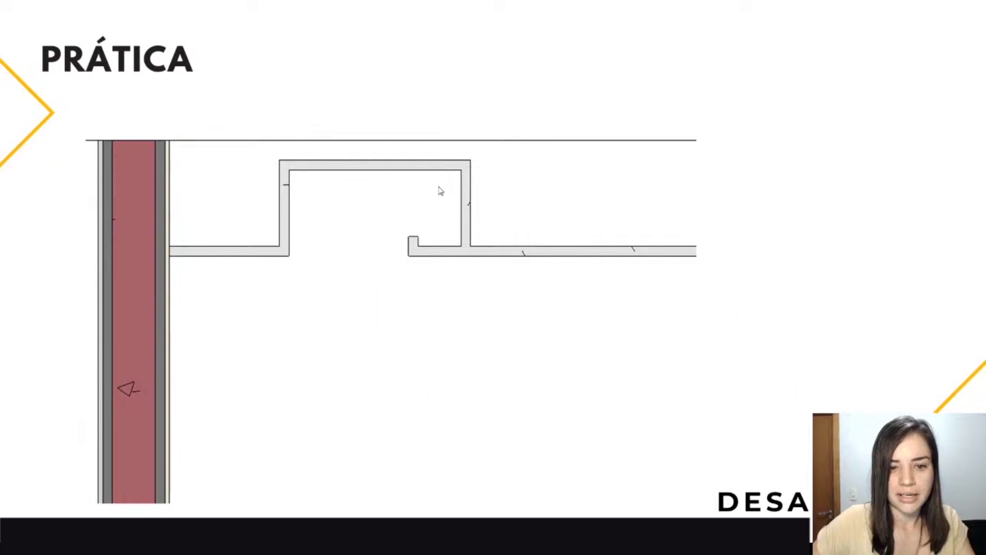
key(alt+Tab)
scroll(562, 290, up, 2)
scroll(562, 290, up, 1)
click(242, 492)
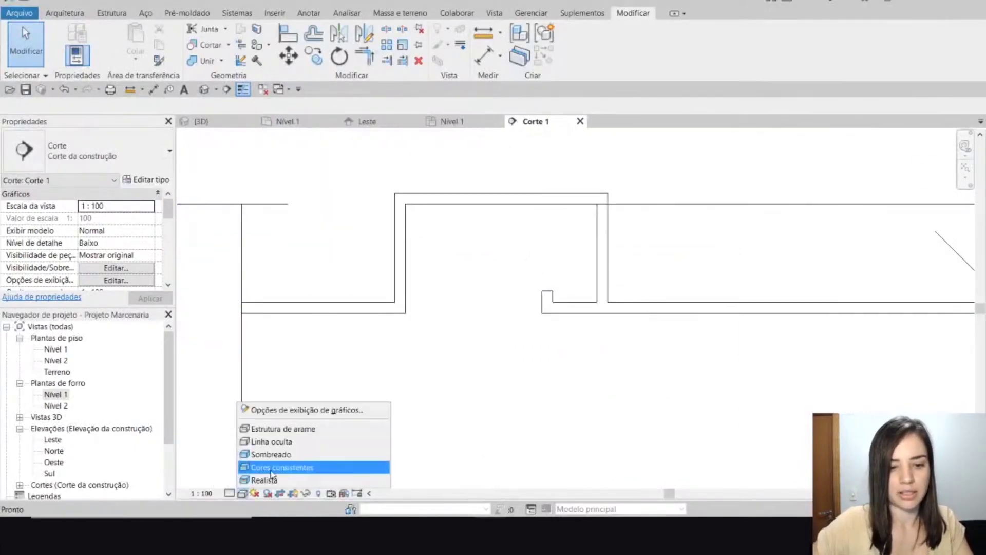
click(308, 466)
key(alt+Tab)
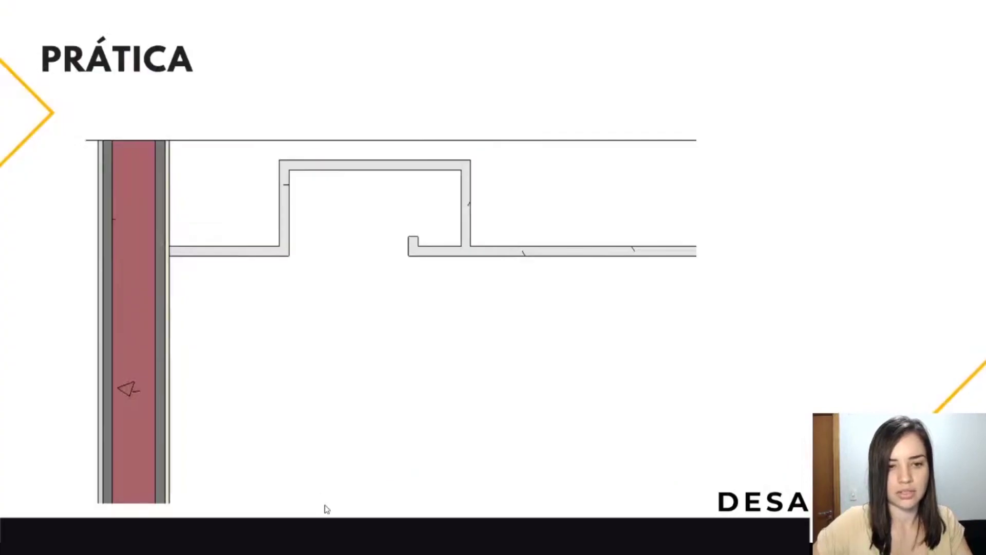
key(alt+Tab)
click(242, 492)
click(251, 464)
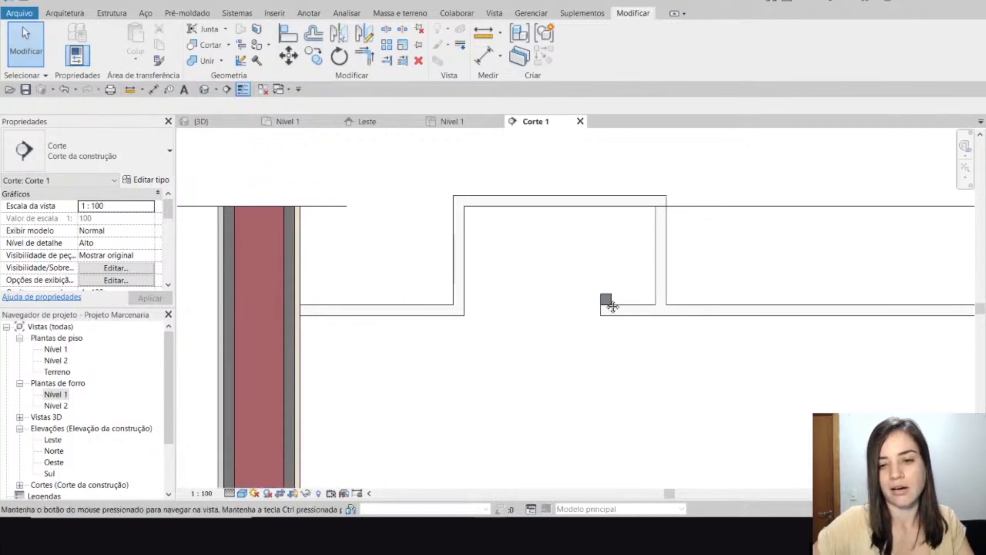
Start editing the in-place rim, accept the joined-elements warning, and select the rim's extrusion
scroll(662, 282, up, 3)
click(557, 315)
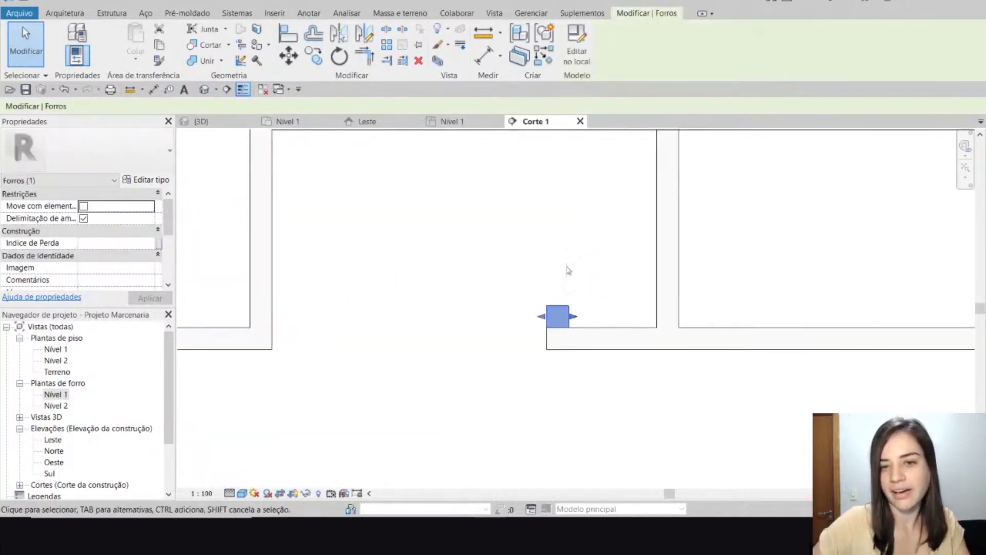
click(578, 62)
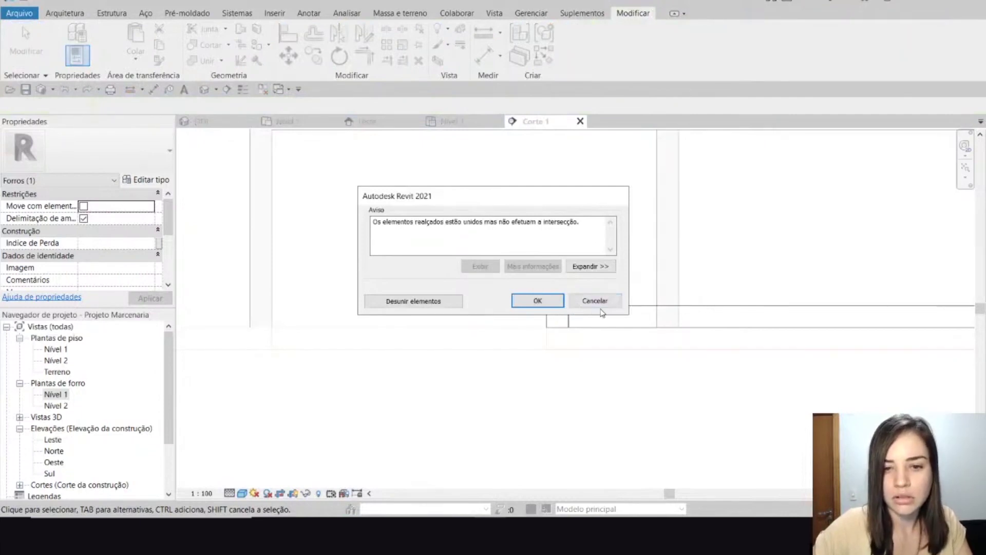
click(559, 302)
click(567, 315)
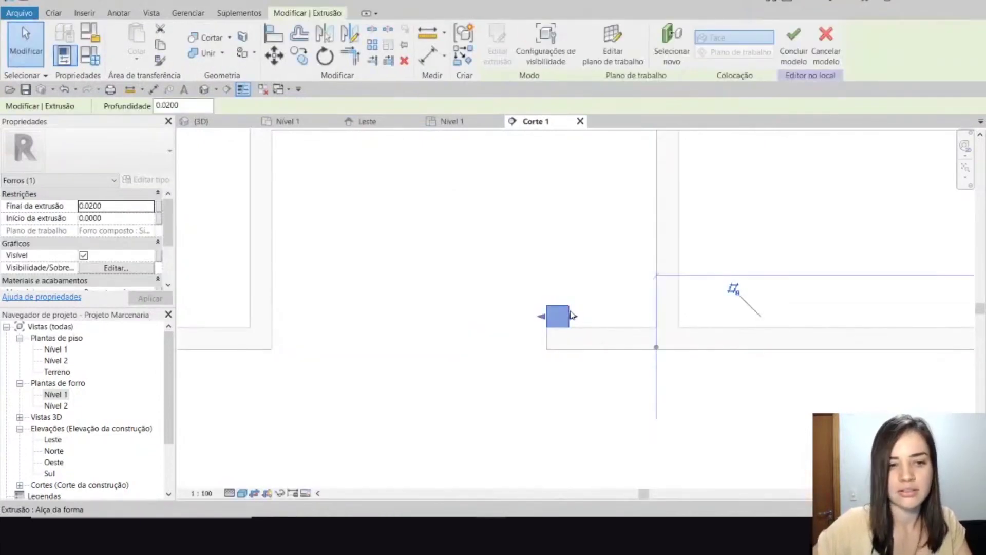
Associate the extrusion's material with a new instance parameter named Material, and finish the in-place model
scroll(100, 280, down, 1)
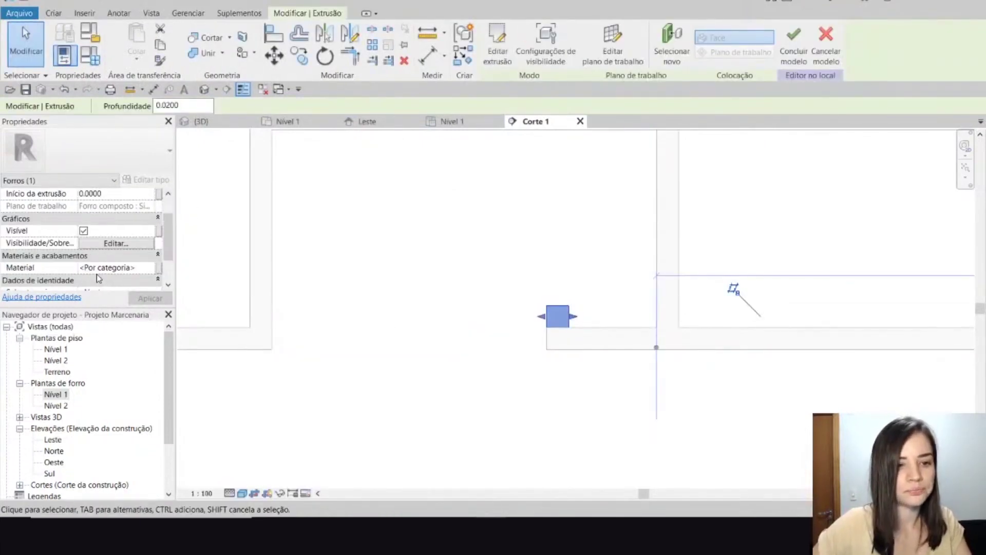
click(159, 268)
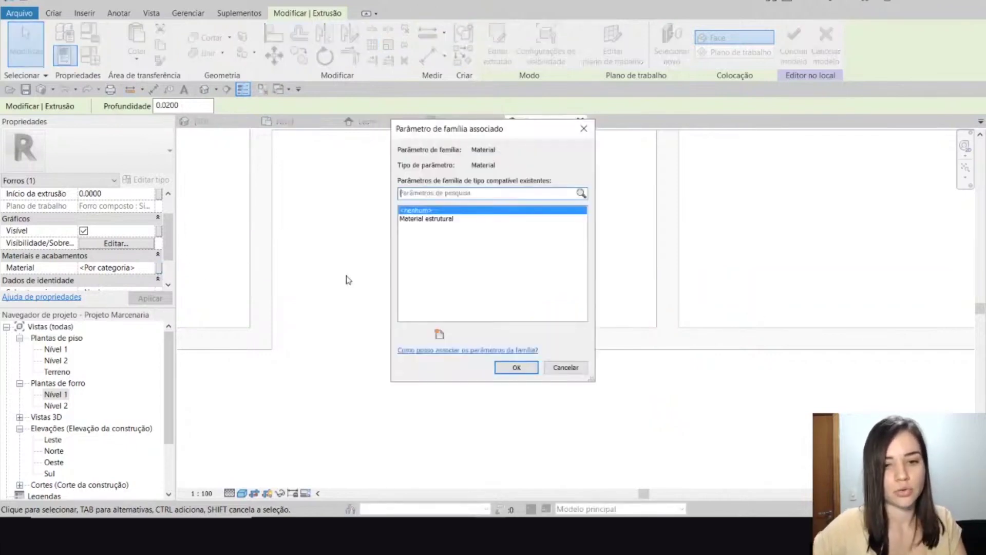
click(565, 367)
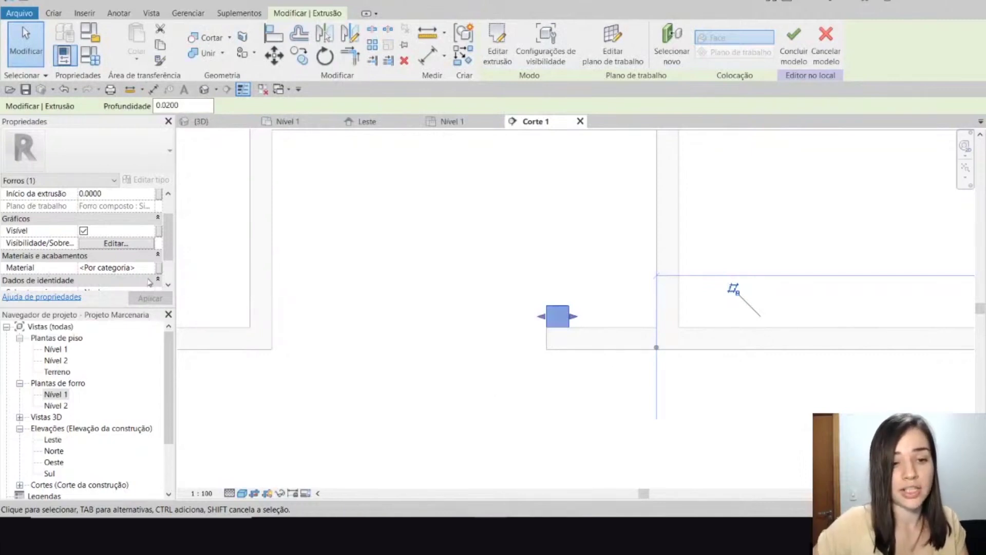
click(158, 268)
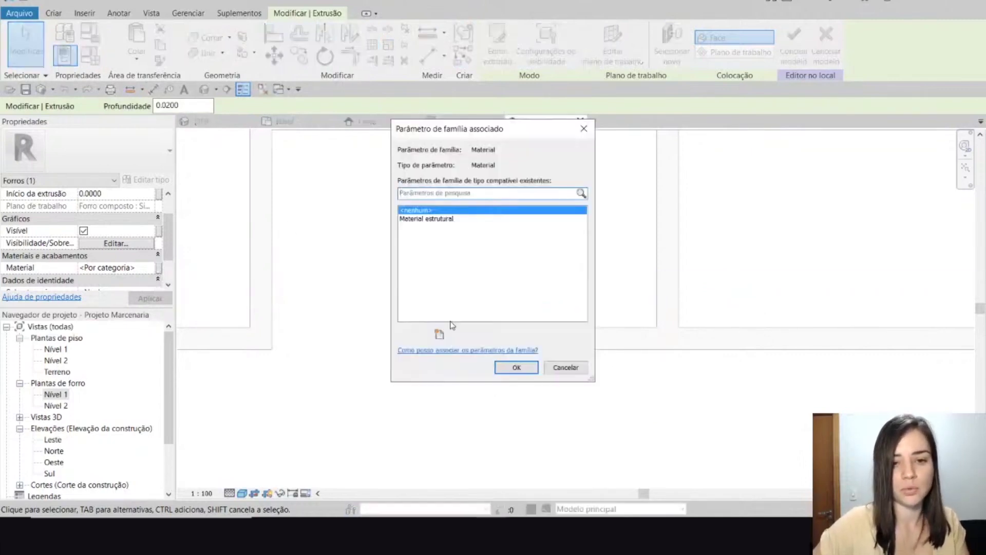
click(439, 334)
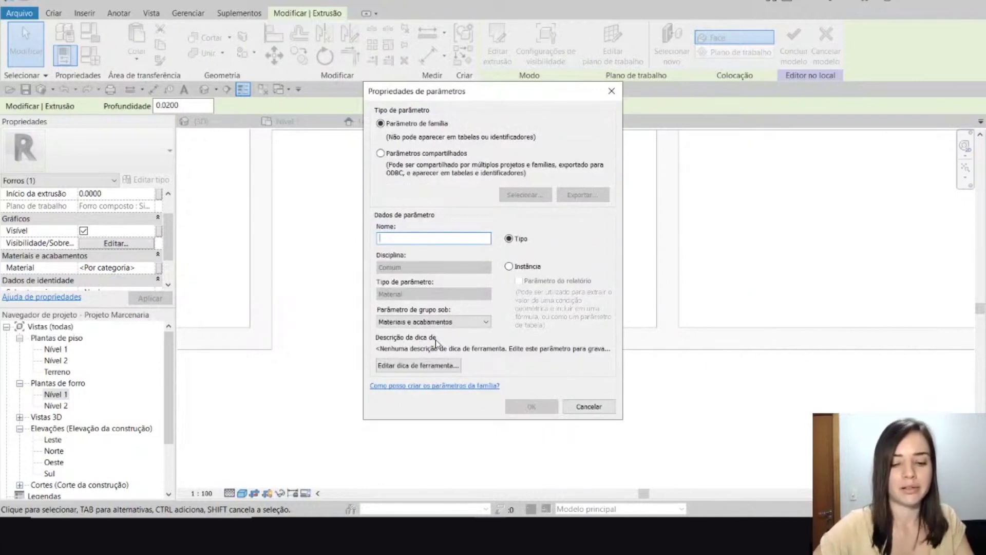
key(Caps_Lock)
text(M)
key(Caps_Lock)
text(aterial)
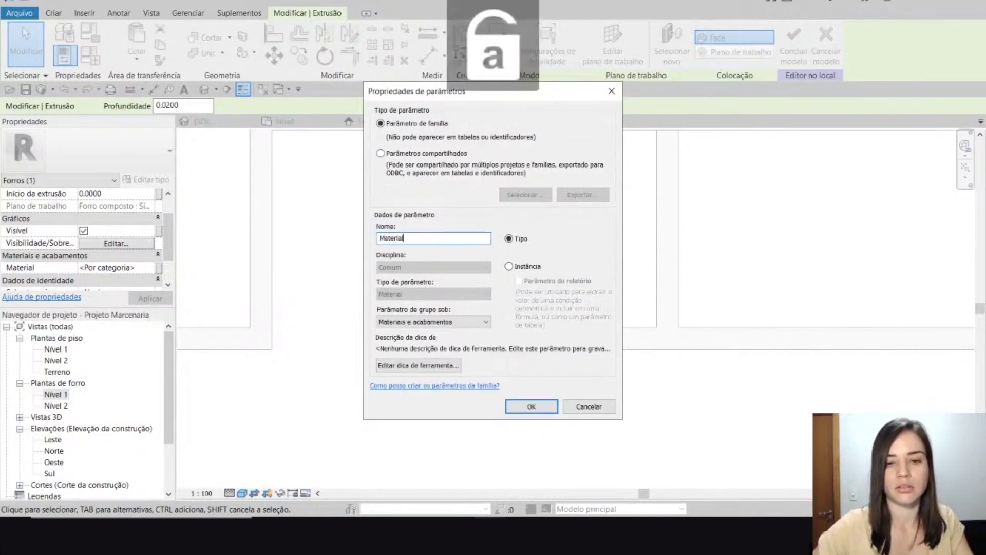
click(527, 266)
click(534, 404)
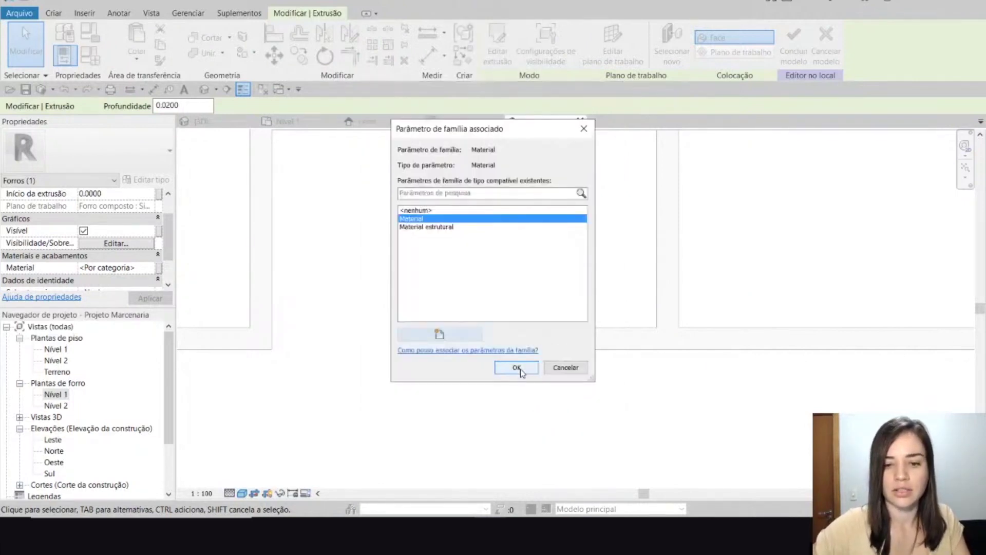
click(518, 368)
click(793, 44)
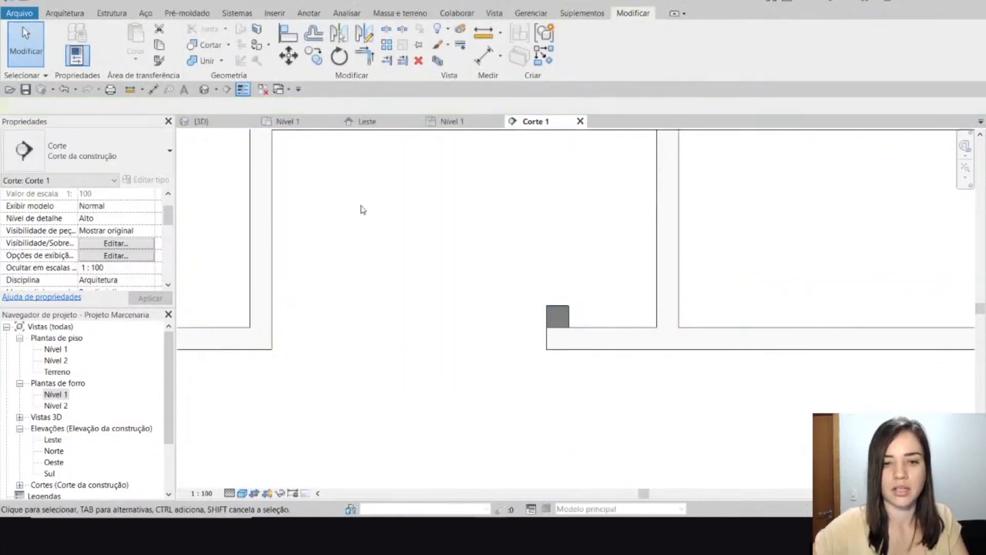
Copy the material name from the structure layer of the Simples ceiling type, leaving the type unchanged
click(588, 325)
click(148, 180)
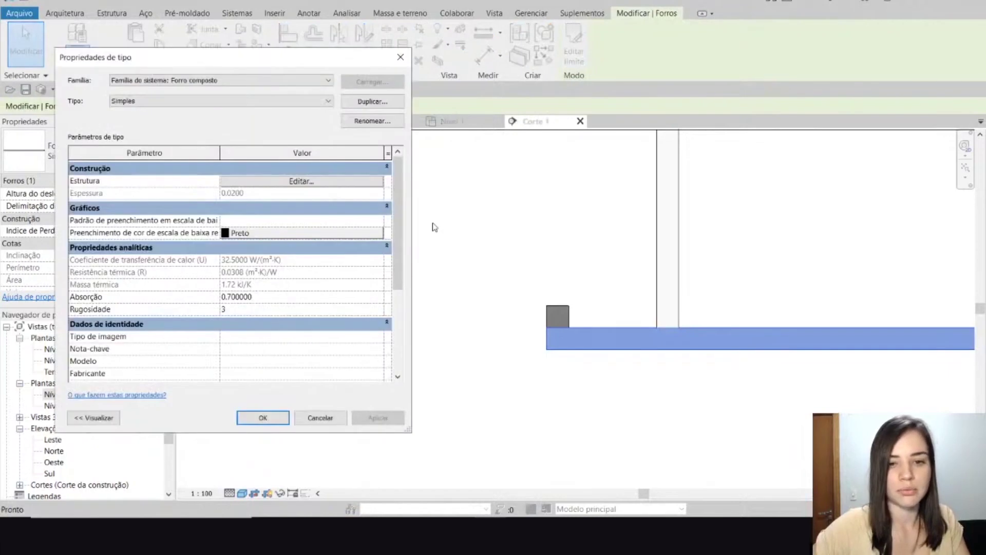
click(302, 181)
click(214, 184)
drag(158, 179, 243, 191)
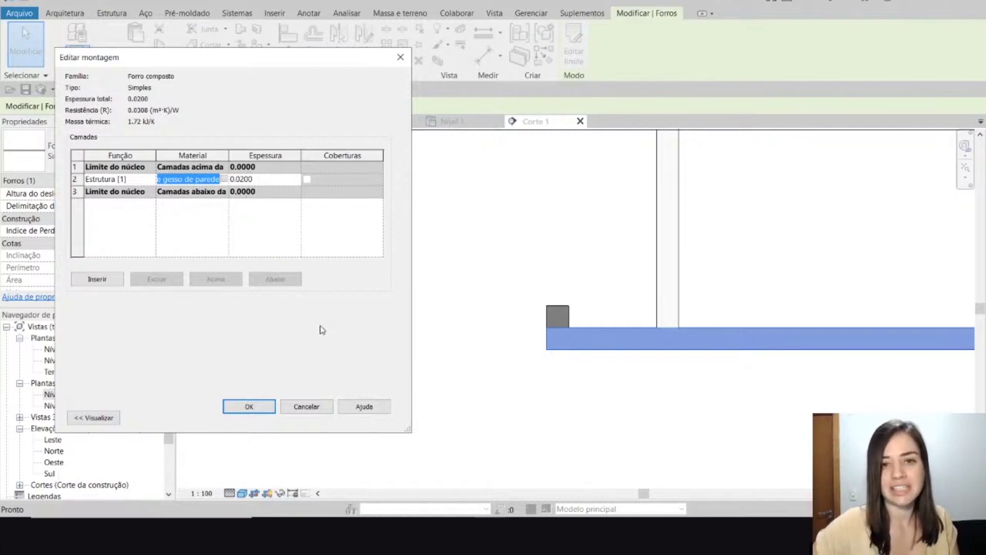
click(306, 408)
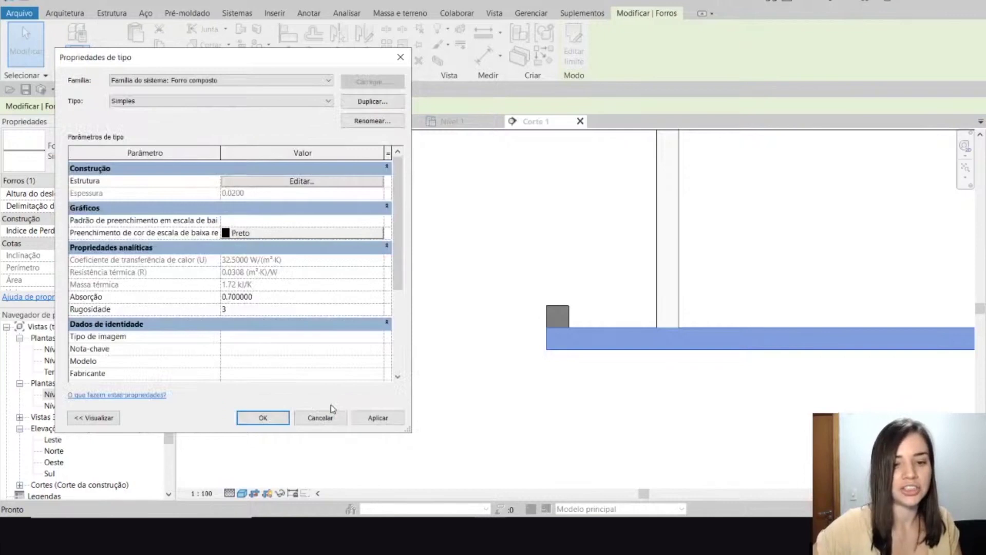
click(321, 411)
Set the rim's Material to Placa de gesso de parede and compare its fill with the lower ceiling
click(567, 310)
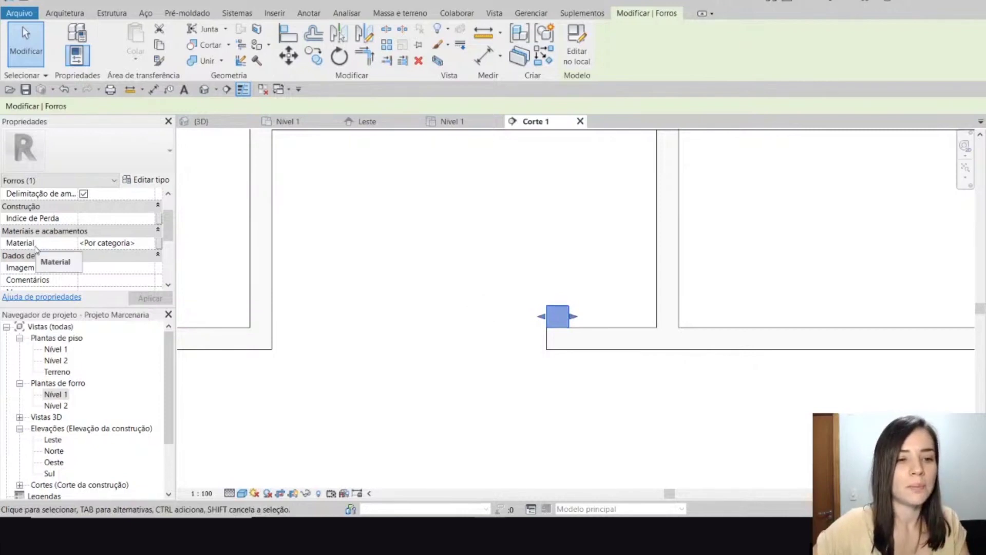
click(82, 243)
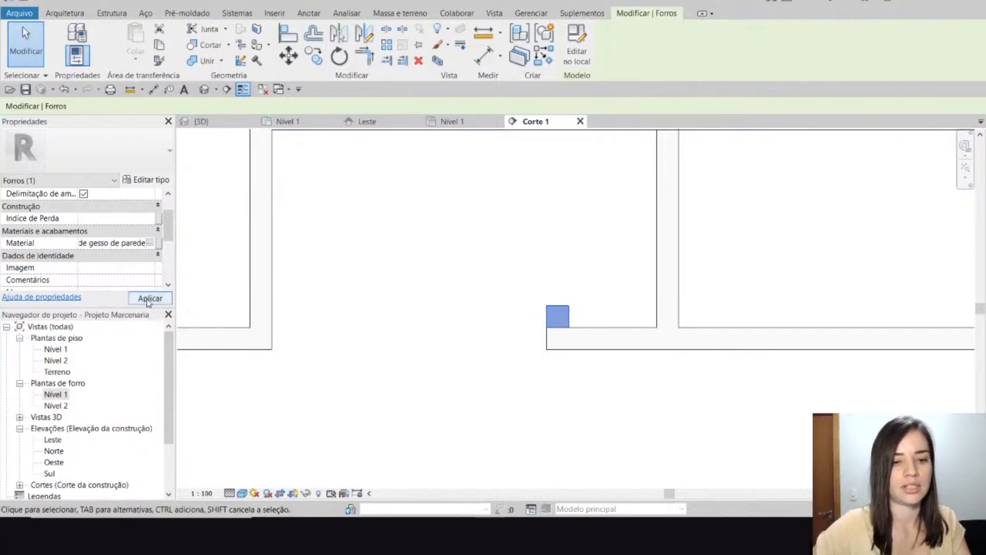
click(150, 298)
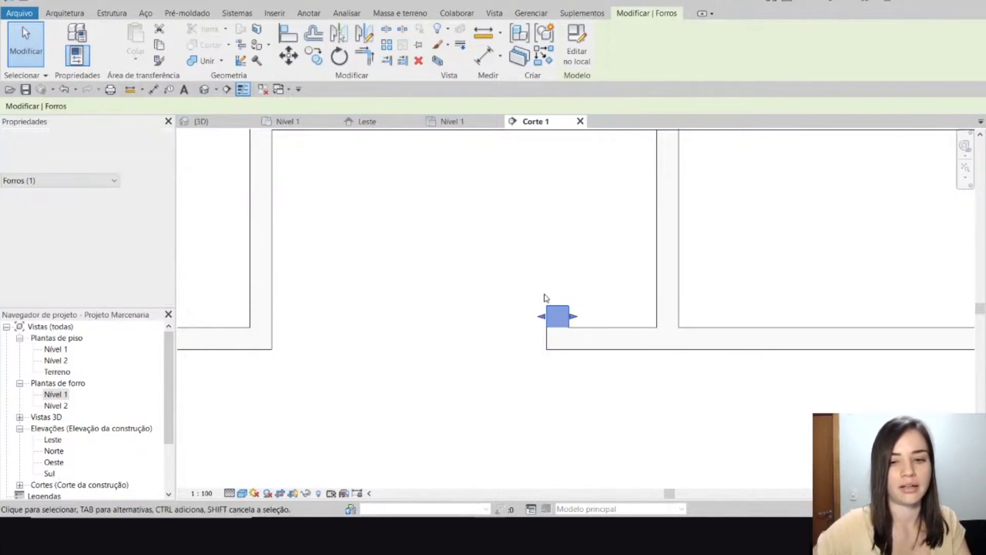
click(491, 268)
click(565, 316)
click(600, 334)
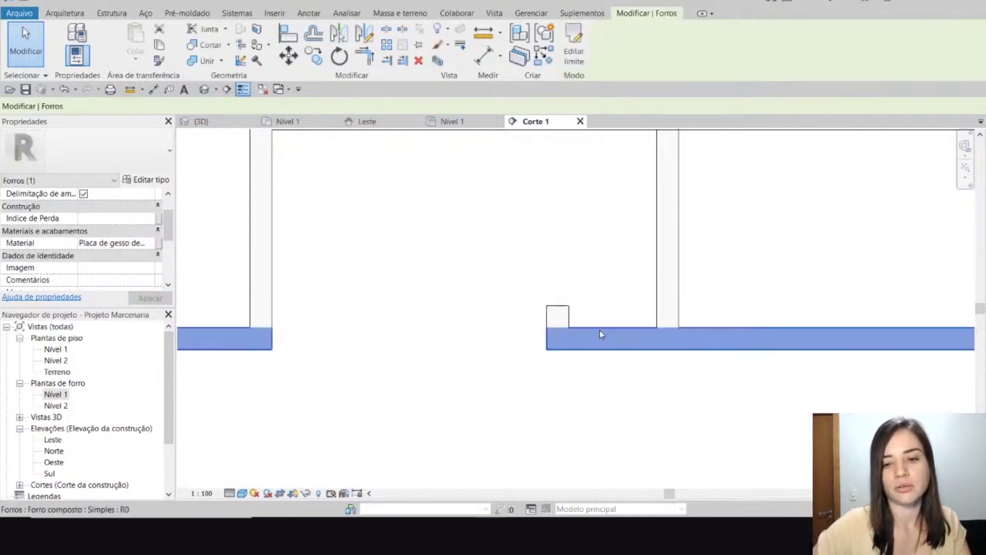
click(603, 271)
Examine the finished ceiling profile across section Corte 1 and the whole stepped ceiling in the 3D view
scroll(598, 271, down, 3)
middle_drag(726, 318, 575, 342)
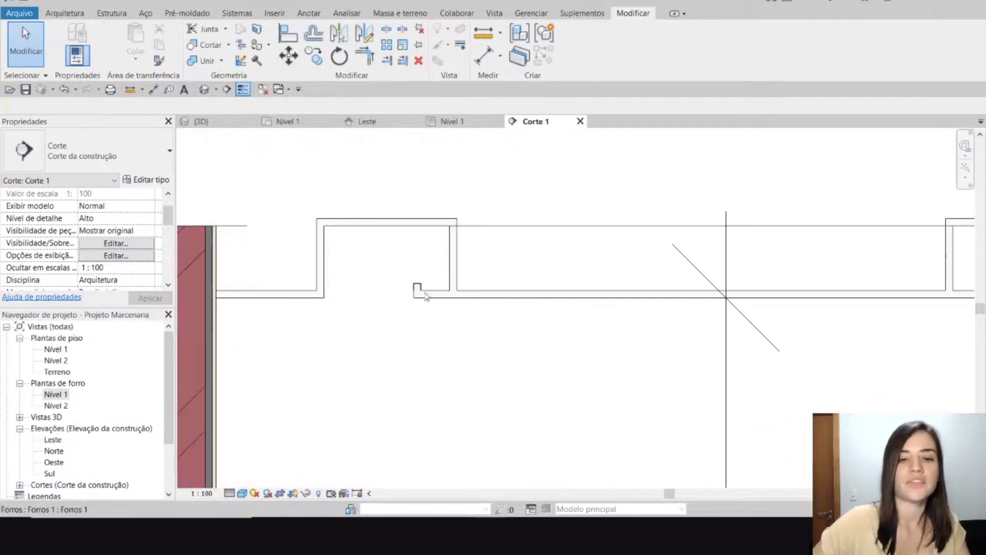
scroll(432, 284, up, 3)
scroll(438, 287, down, 3)
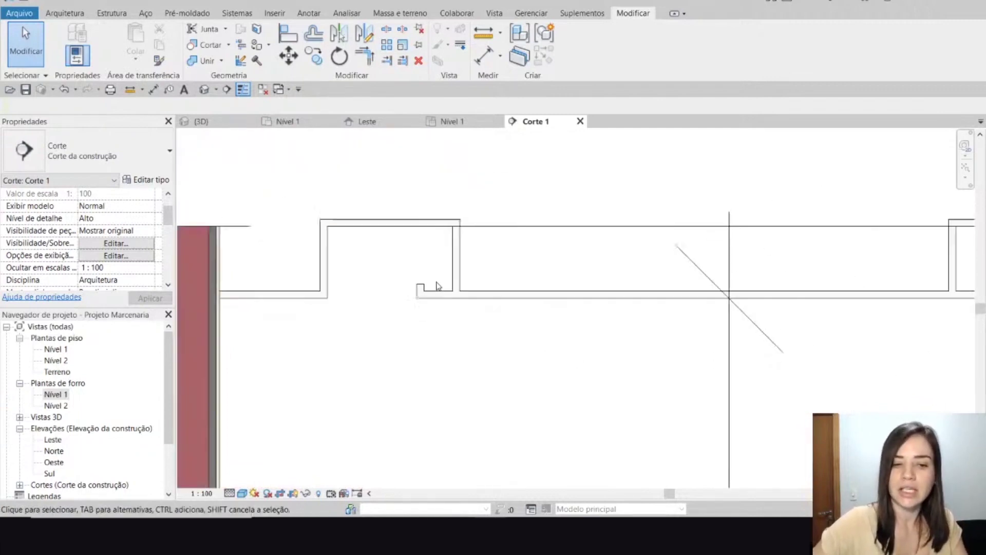
middle_drag(483, 313, 437, 311)
middle_drag(699, 329, 603, 328)
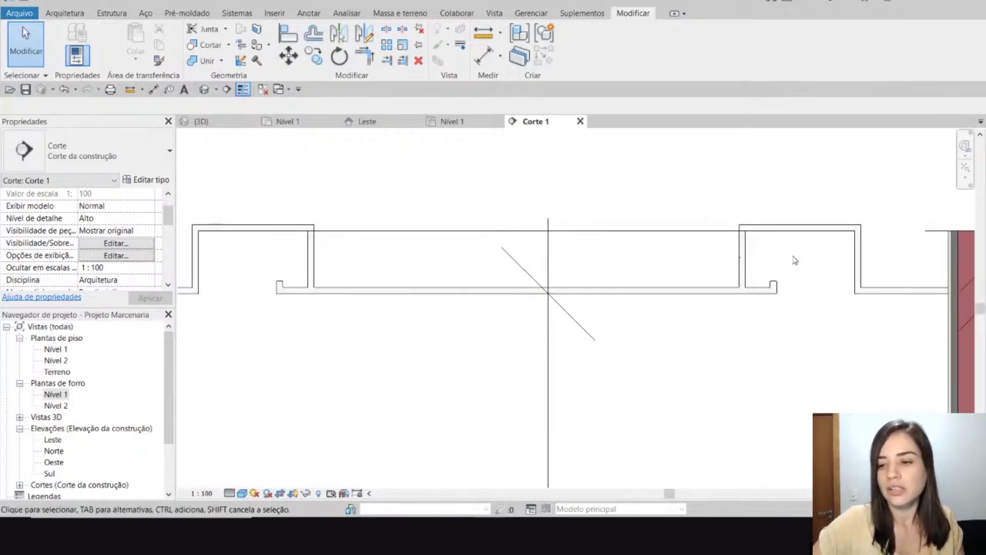
scroll(766, 256, down, 4)
click(201, 122)
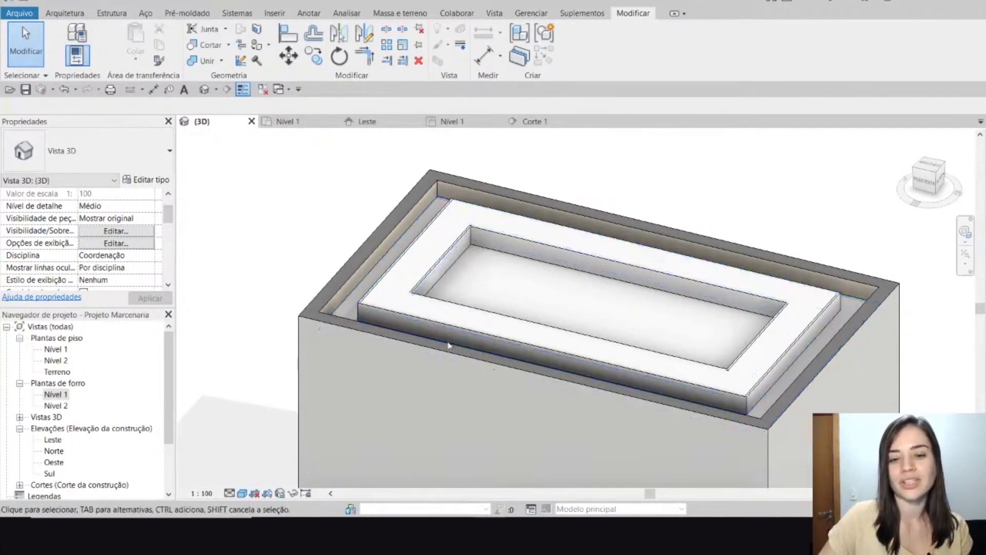
middle_drag(481, 420, 446, 421)
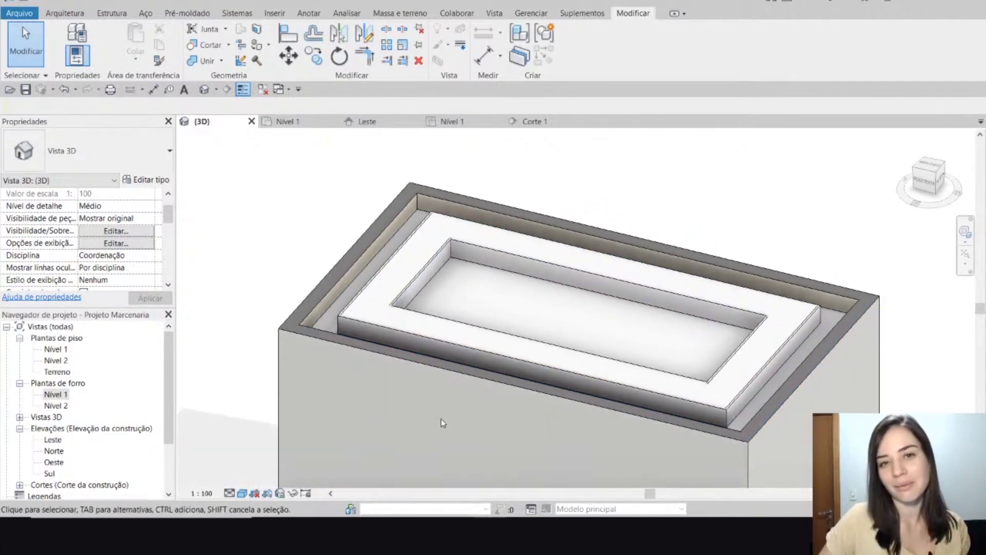
scroll(445, 203, down, 3)
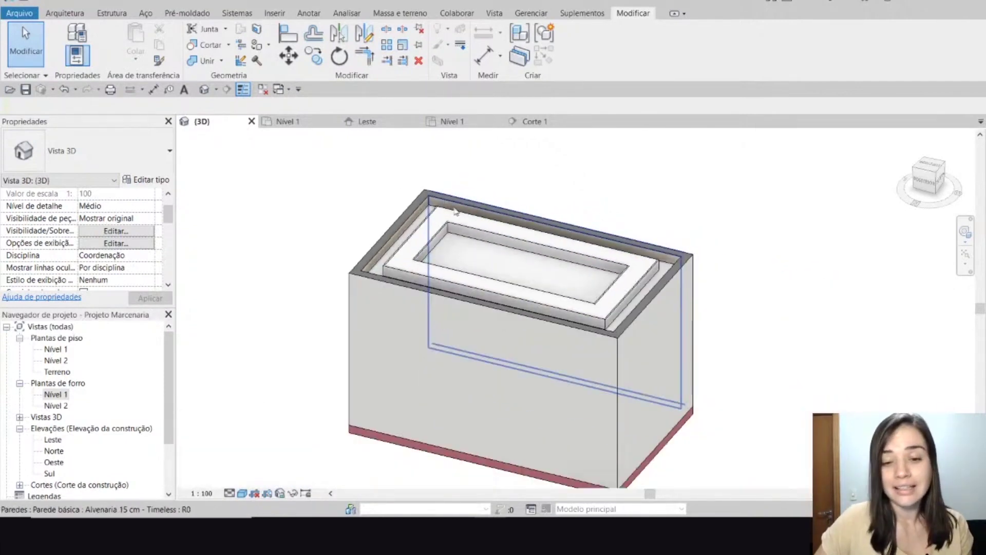
Edit the boundary of the Simples ceiling at 2.80 m in the Nível 1 ceiling plan and delete its outer boundary lines
scroll(391, 244, up, 5)
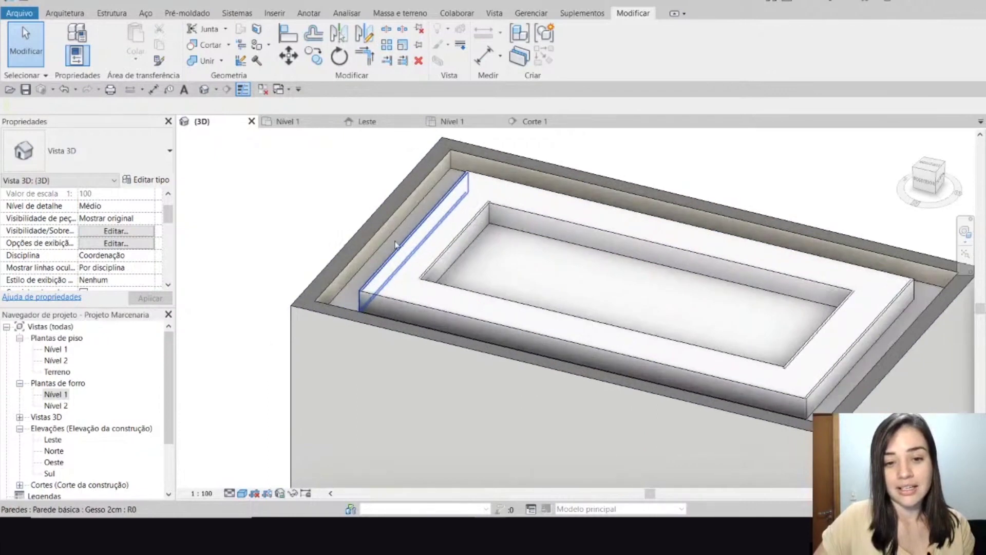
click(391, 242)
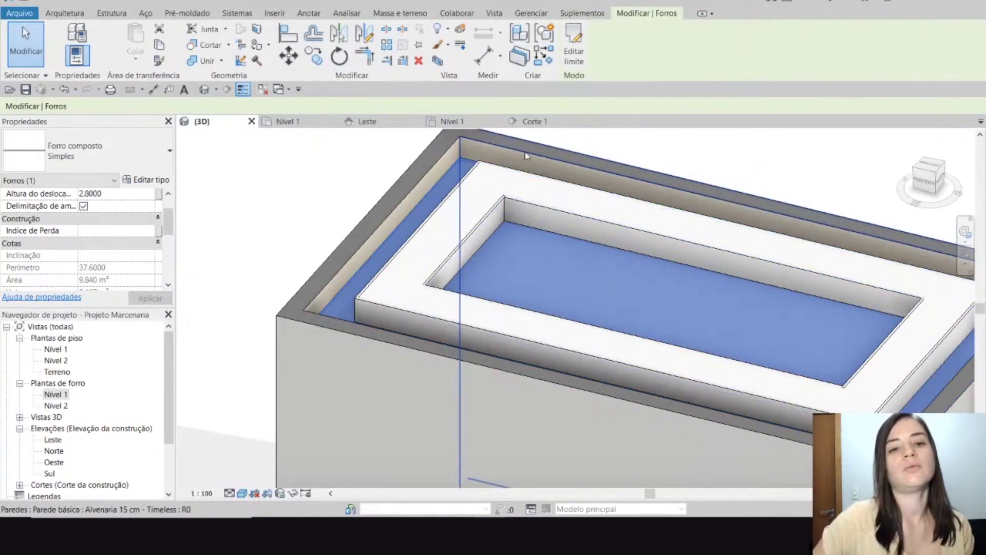
click(477, 124)
click(573, 49)
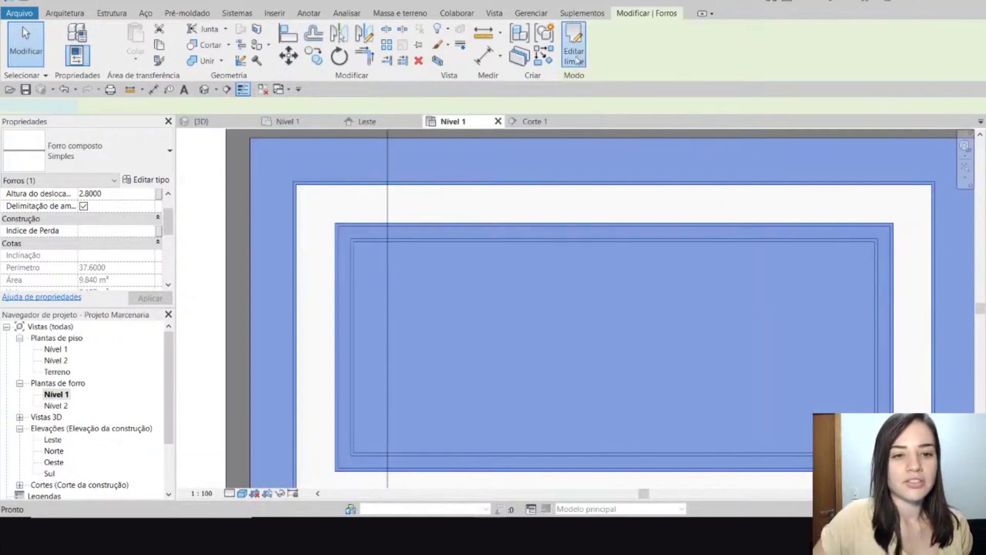
middle_drag(375, 202, 335, 198)
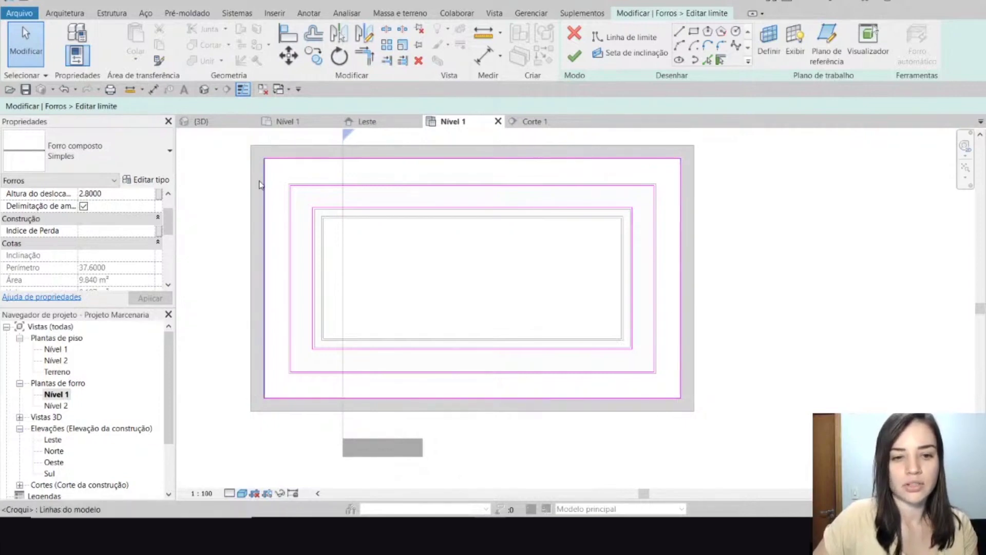
key(Tab)
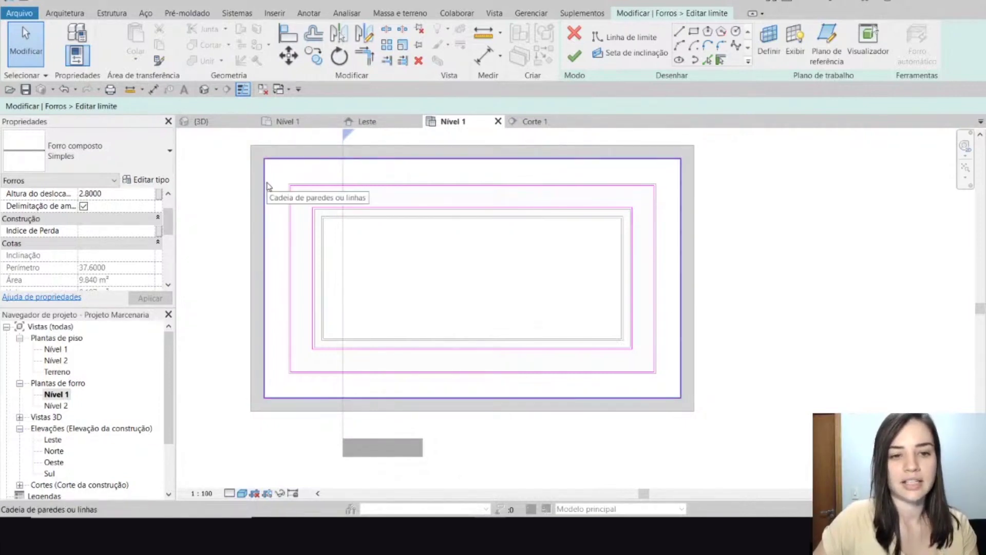
click(267, 187)
key(Escape)
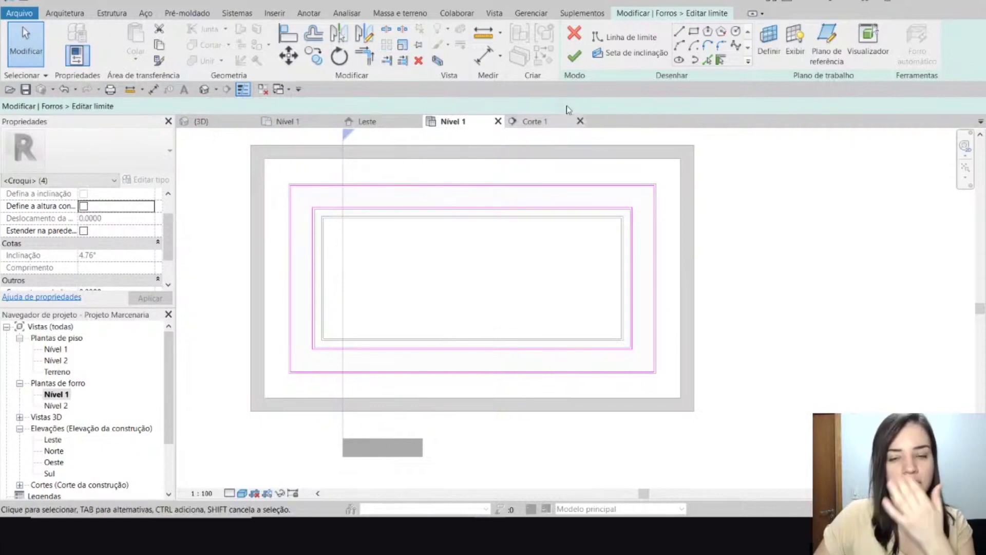
Set up the ceiling boundary lines for picking from existing edges with an offset of 0.03 m
click(707, 61)
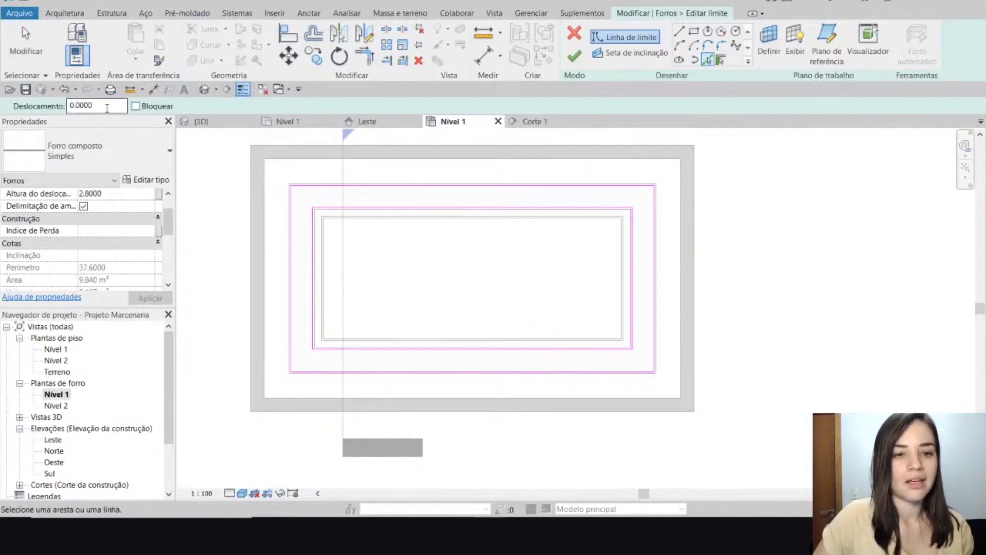
double_click(82, 105)
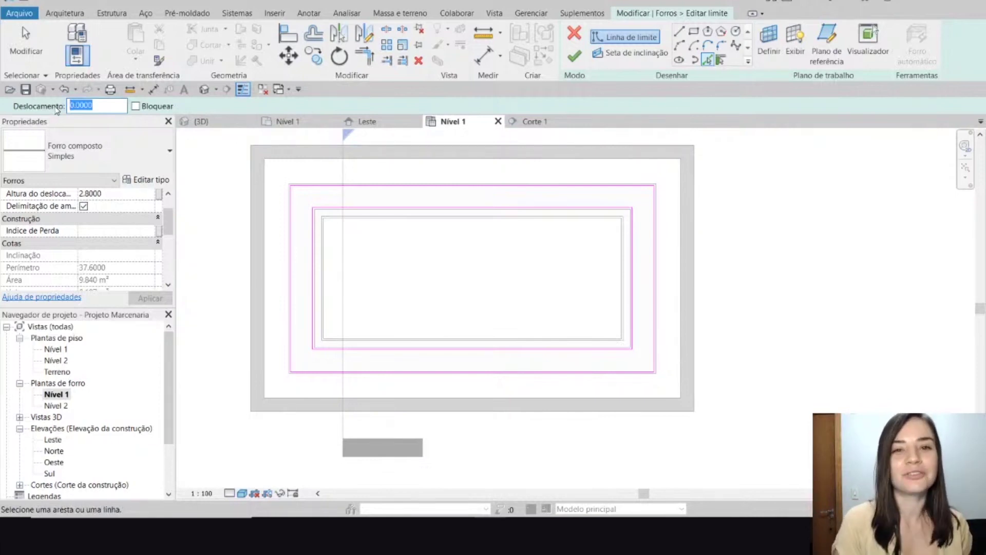
key(BackSpace)
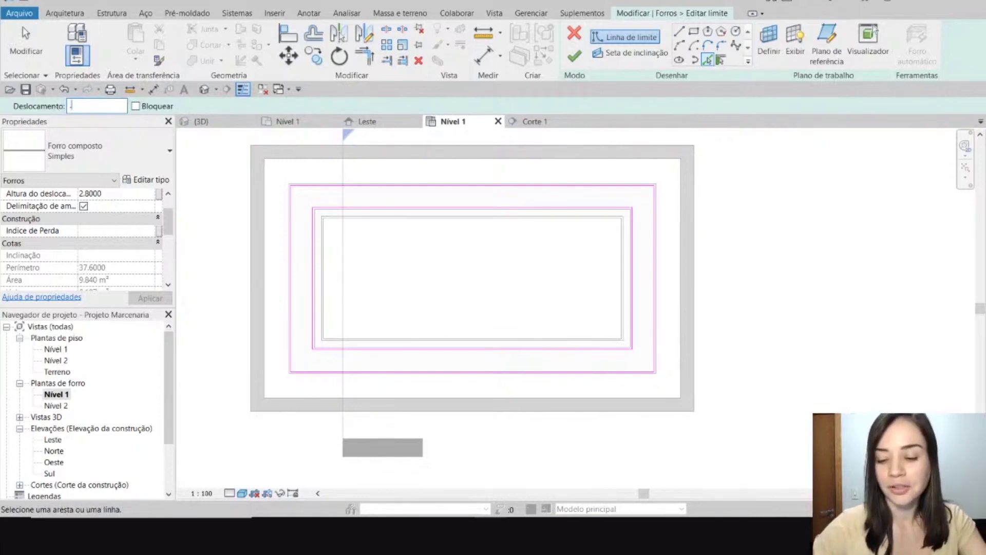
text(.03)
key(Return)
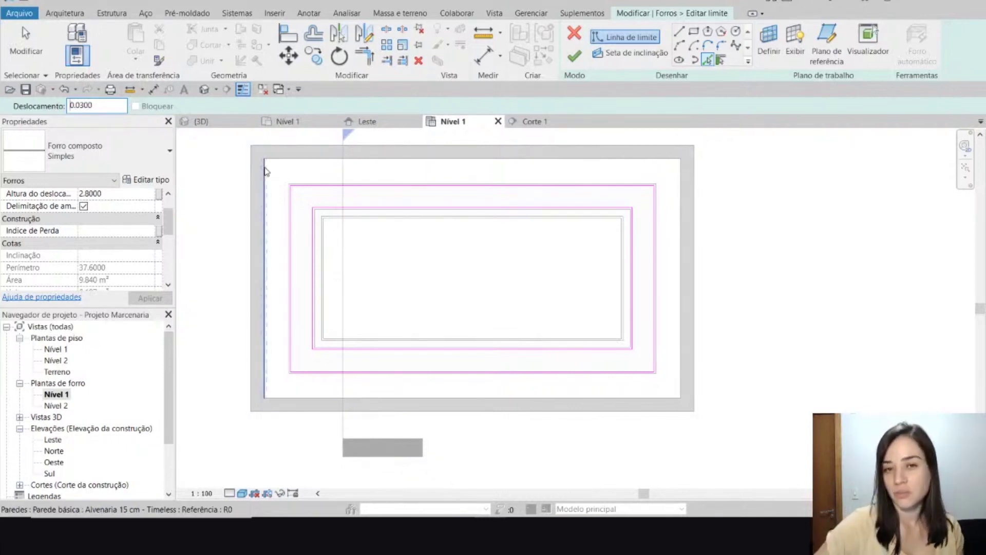
scroll(272, 172, up, 3)
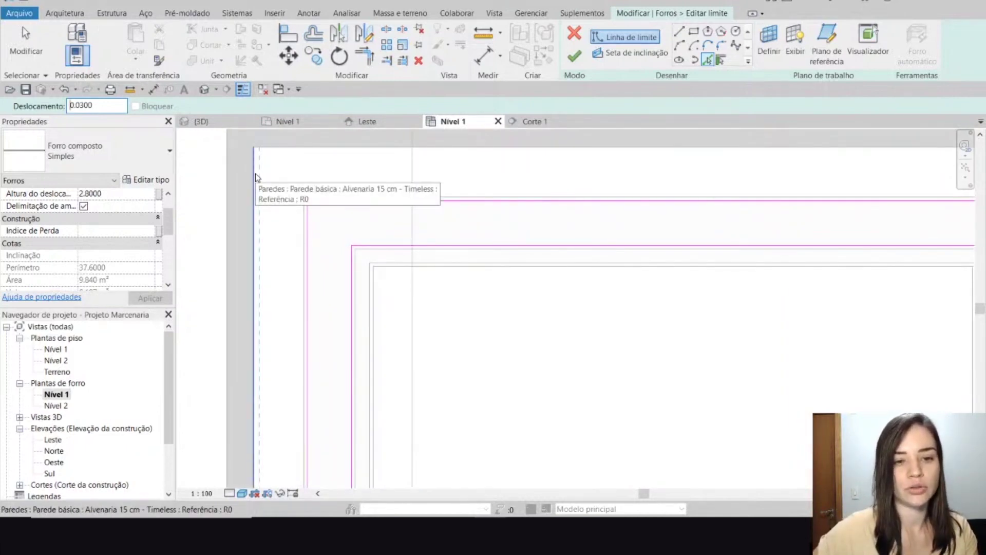
click(258, 177)
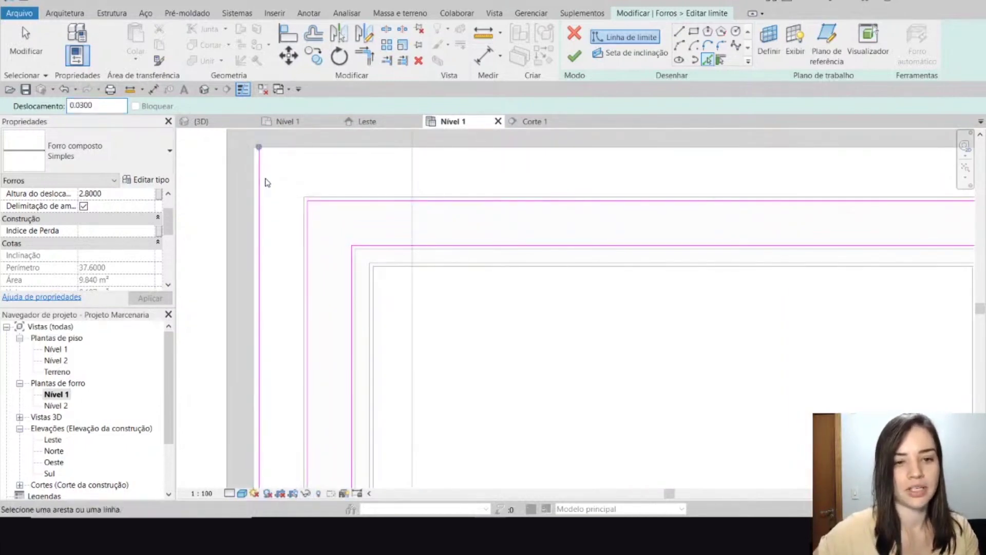
key(ctrl+z)
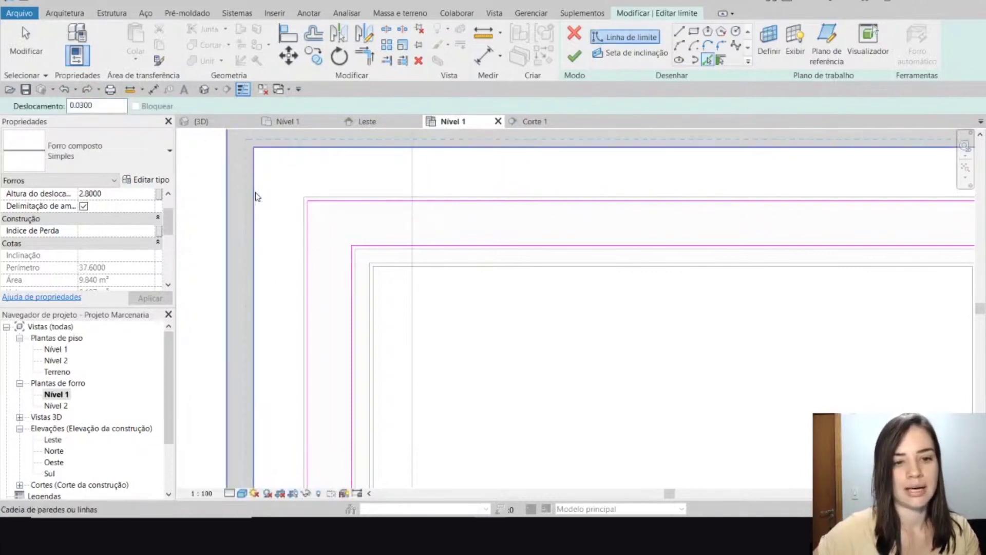
key(Tab)
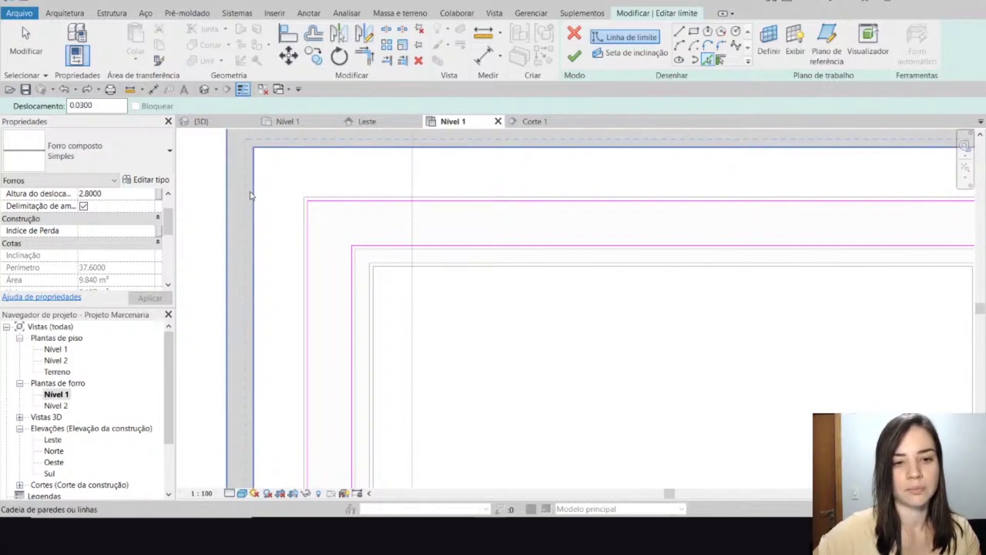
key(Tab)
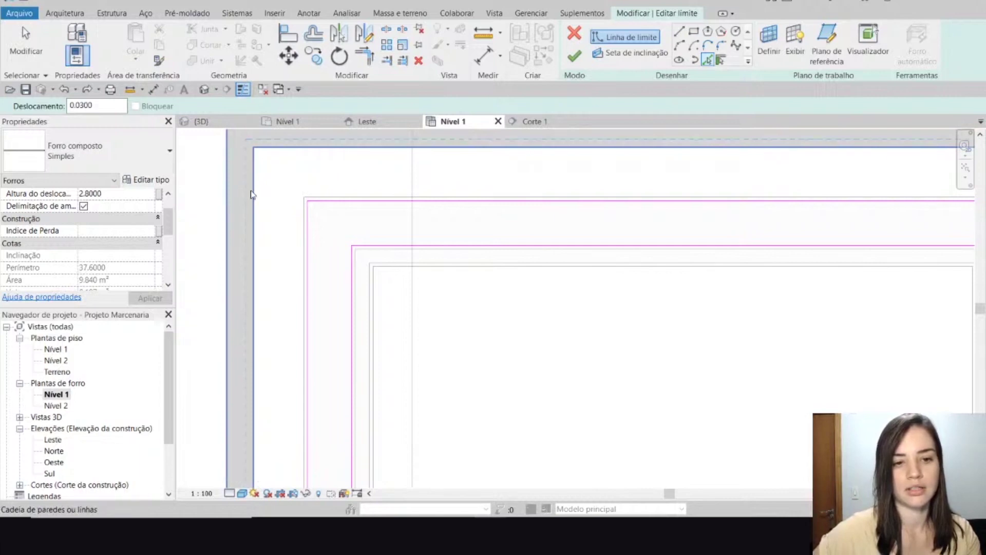
Redraw the ceiling's outer boundary 0.03 m inside the four inner wall faces and finish the boundary edit
click(256, 194)
click(283, 148)
scroll(288, 152, down, 3)
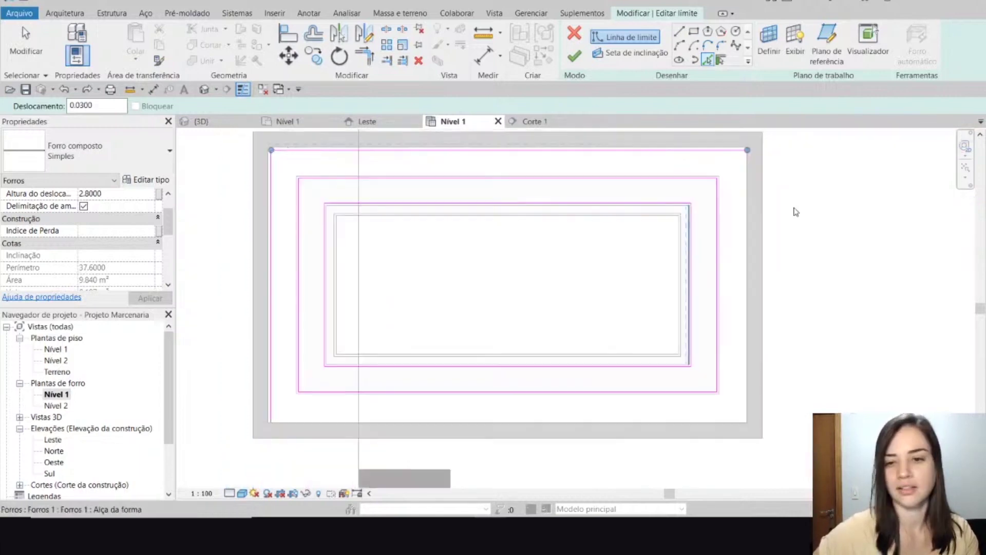
click(744, 210)
scroll(286, 427, up, 3)
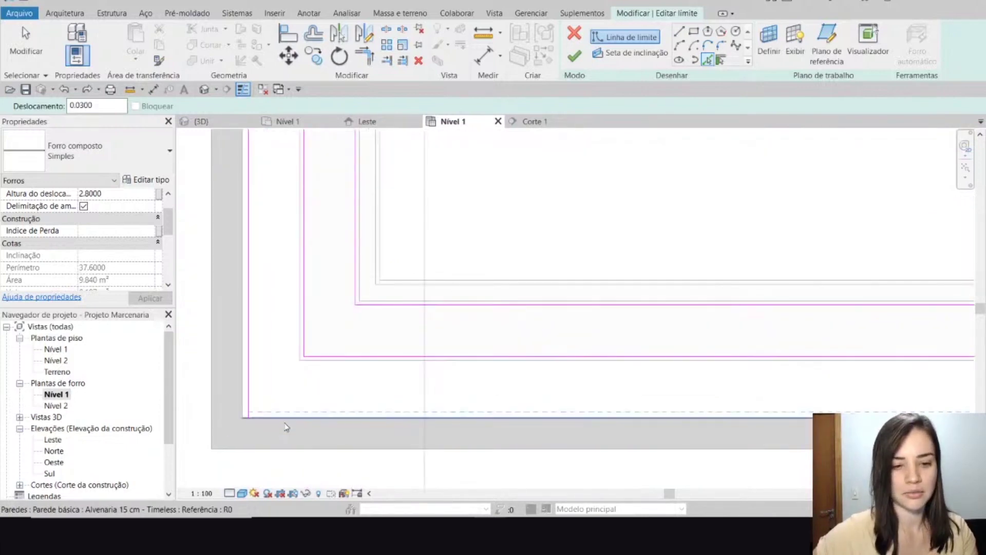
click(283, 417)
key(Escape)
scroll(324, 369, down, 3)
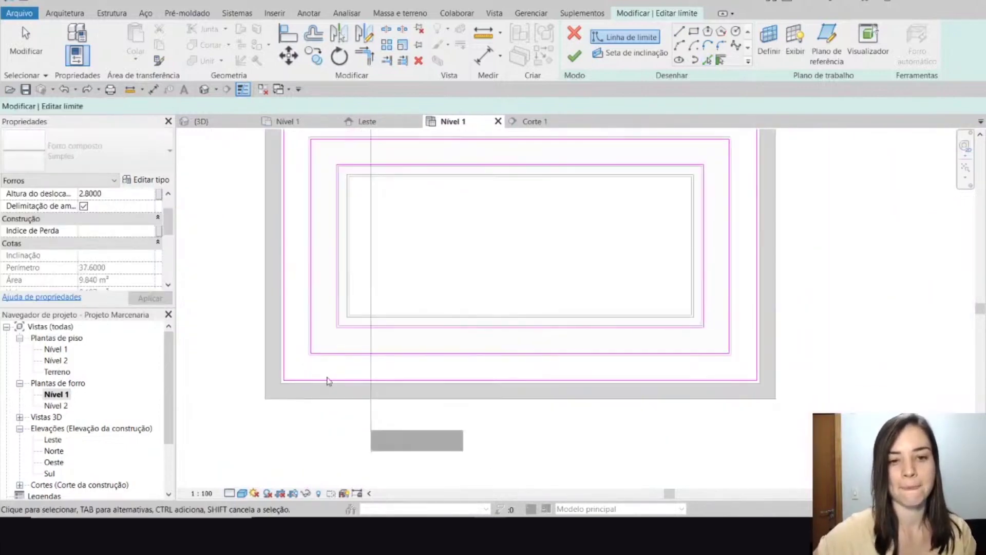
key(Escape)
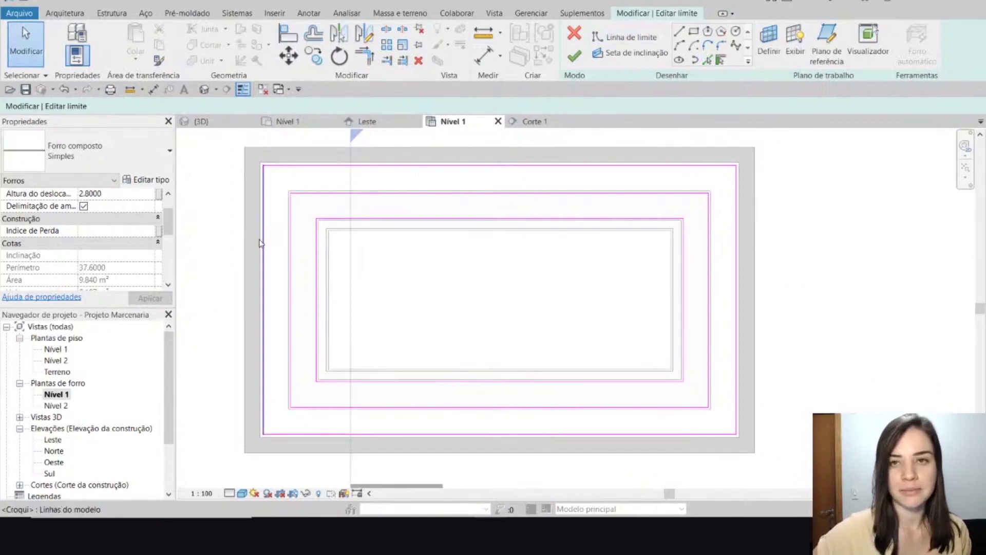
click(574, 57)
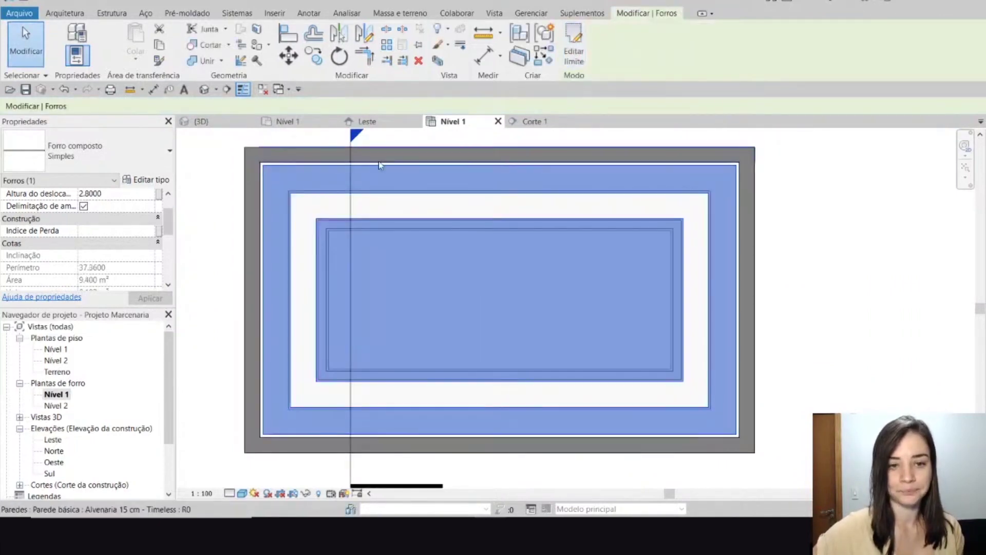
Examine the perimeter gap between the lower ceiling and the masonry walls in the 3D view
click(200, 123)
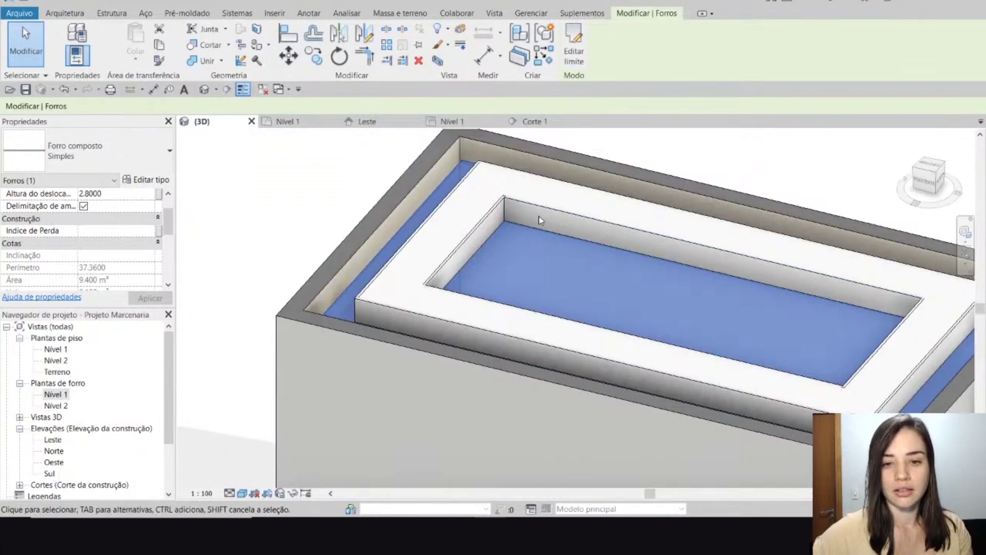
middle_drag(535, 287, 480, 284)
click(666, 165)
shift+middle_drag(641, 313, 575, 318)
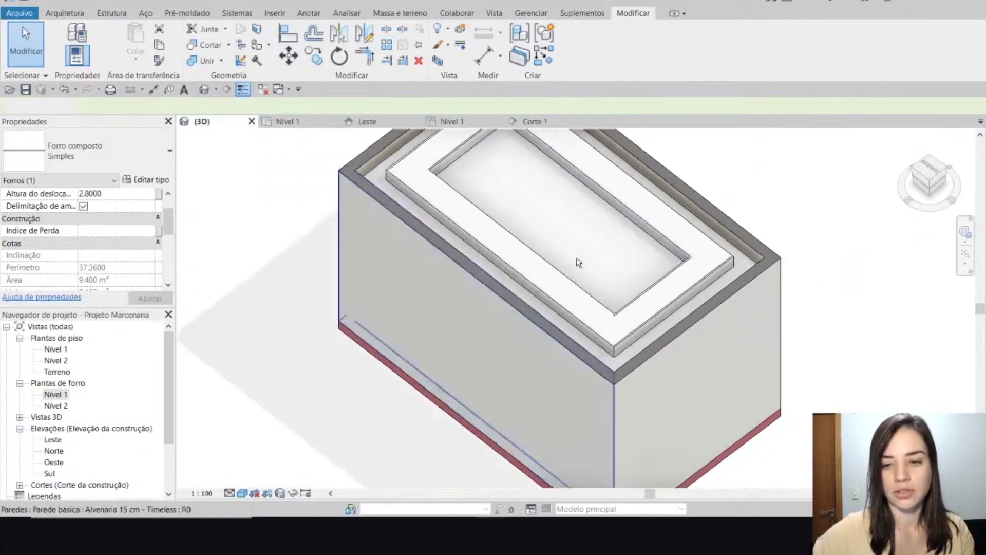
middle_drag(579, 262, 605, 348)
scroll(408, 255, up, 3)
scroll(411, 256, down, 3)
scroll(351, 165, down, 5)
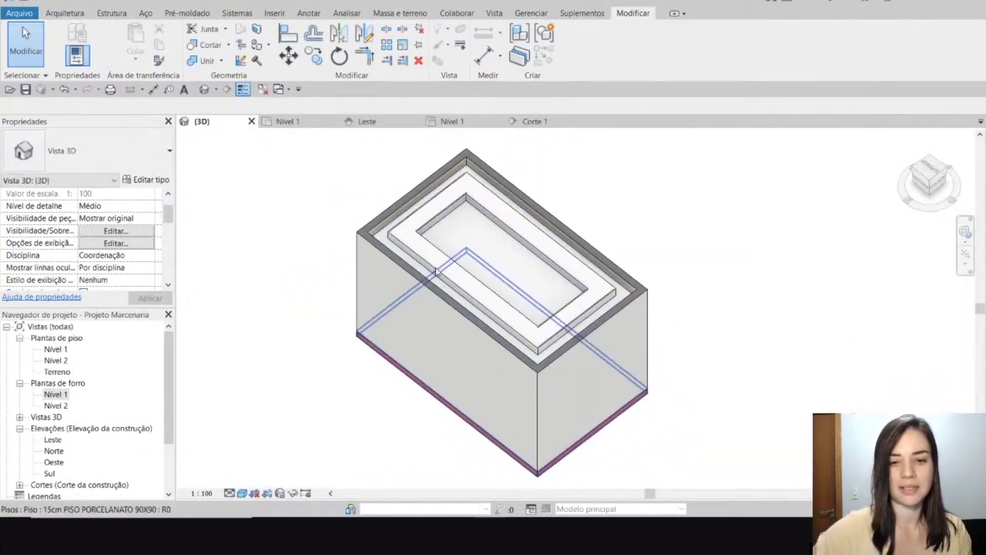
Enclose the whole room model in a section box in the 3D view
drag(328, 144, 548, 326)
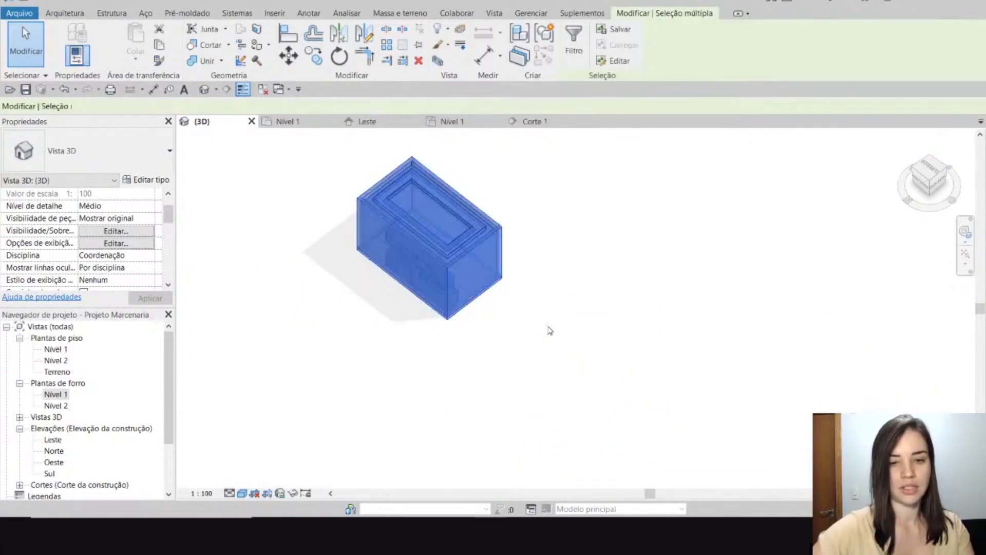
key(b)
key(x)
click(619, 374)
scroll(626, 368, up, 4)
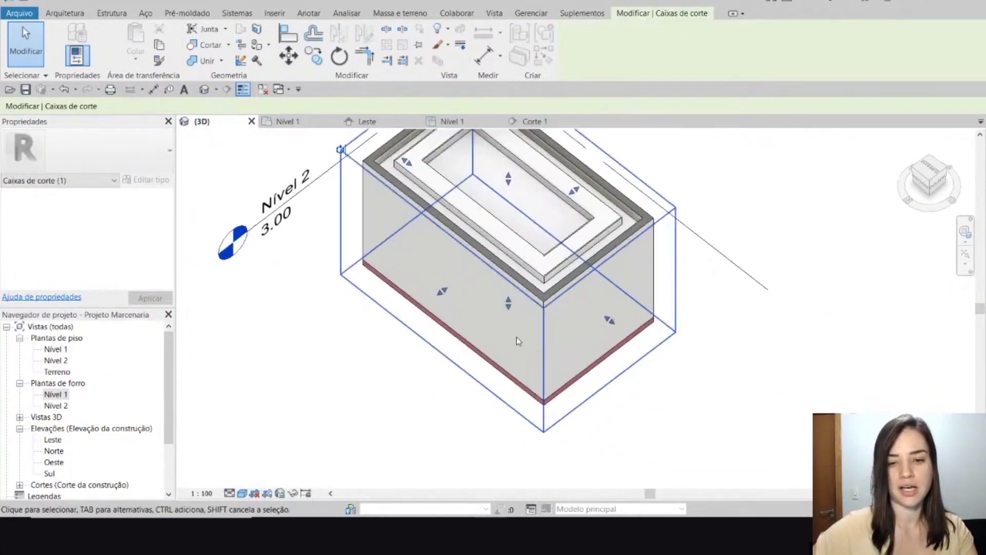
Pull the section box's long side inward to cut the room open and expose the ceiling profile and interior
shift+middle_drag(454, 289, 529, 321)
scroll(408, 186, up, 7)
shift+middle_drag(404, 183, 437, 205)
scroll(440, 254, down, 7)
shift+middle_drag(623, 321, 625, 330)
scroll(615, 344, down, 3)
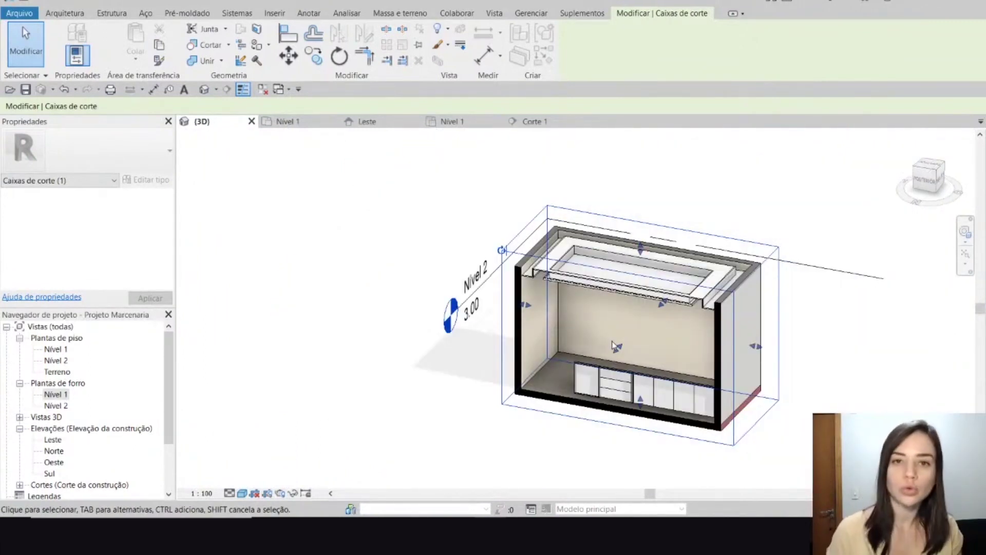
click(408, 238)
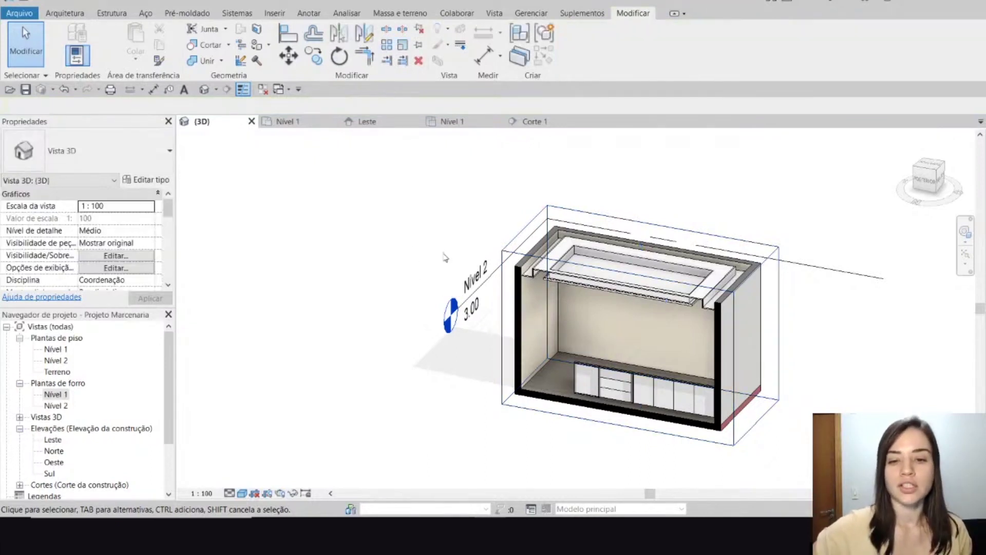
middle_drag(442, 259, 346, 260)
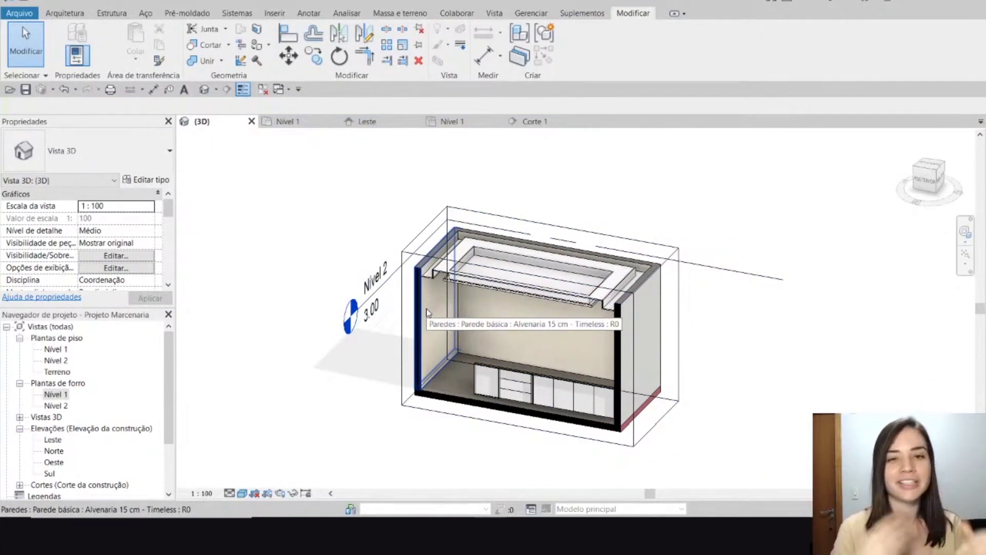
Begin a horizontal Tabica wall sweep on the inner face of one short masonry wall at the lower ceiling's edge
click(73, 17)
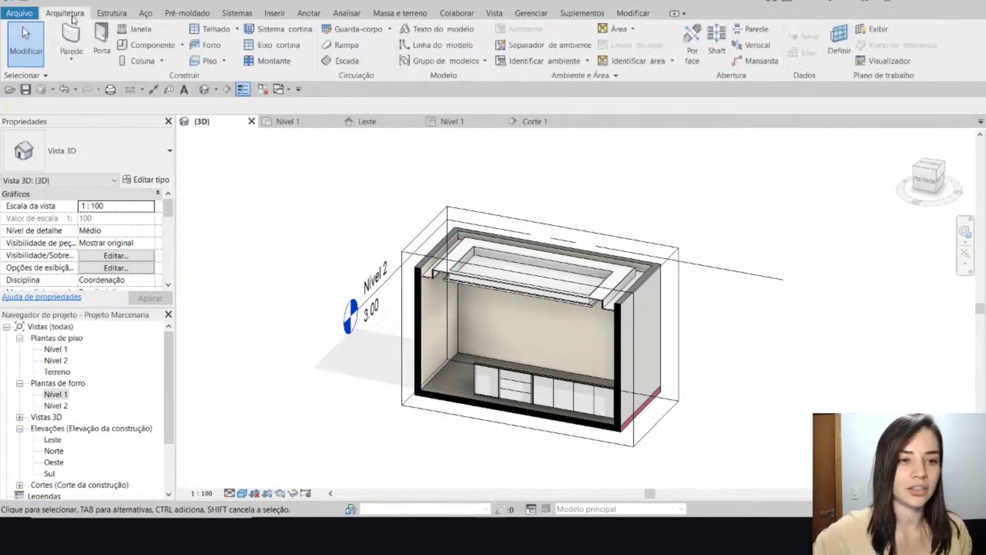
click(72, 55)
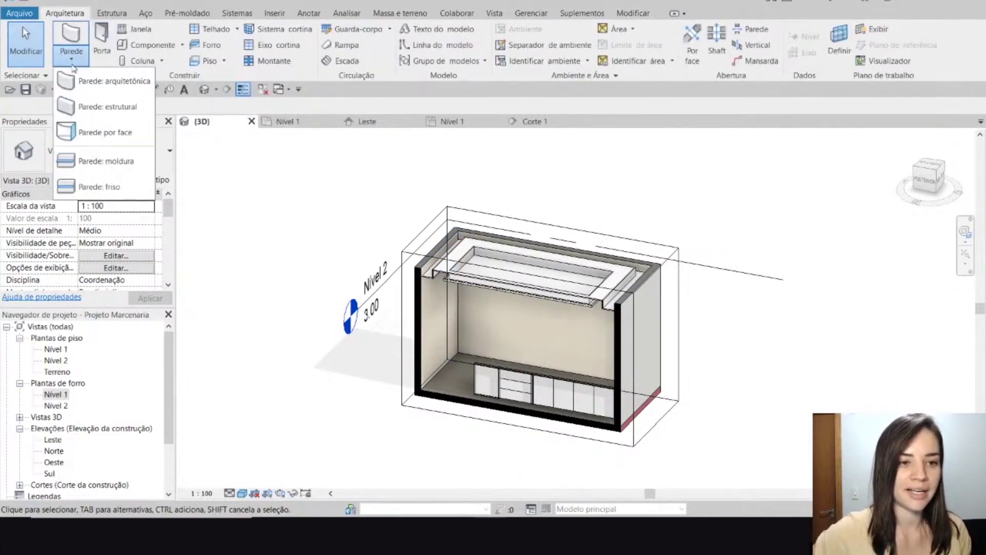
click(139, 161)
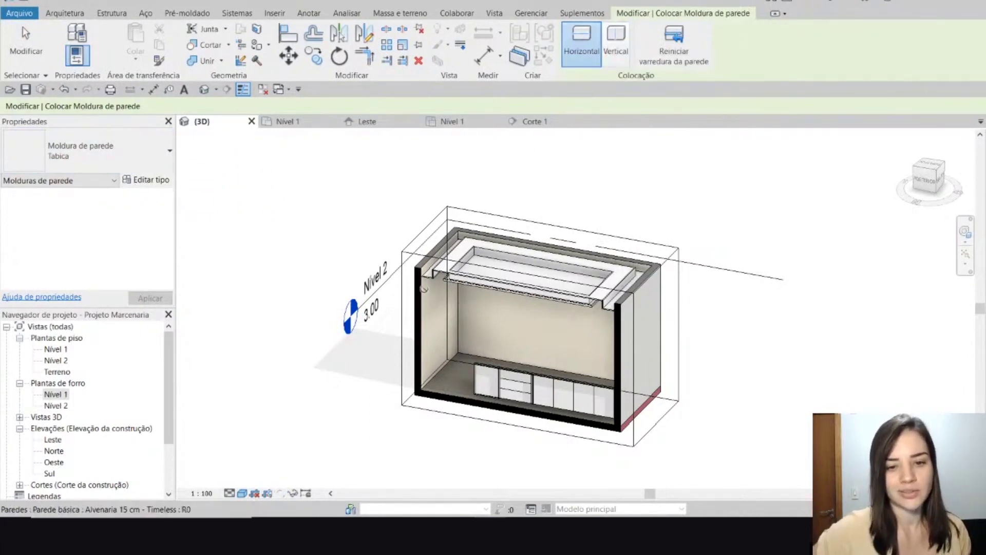
scroll(425, 273, up, 5)
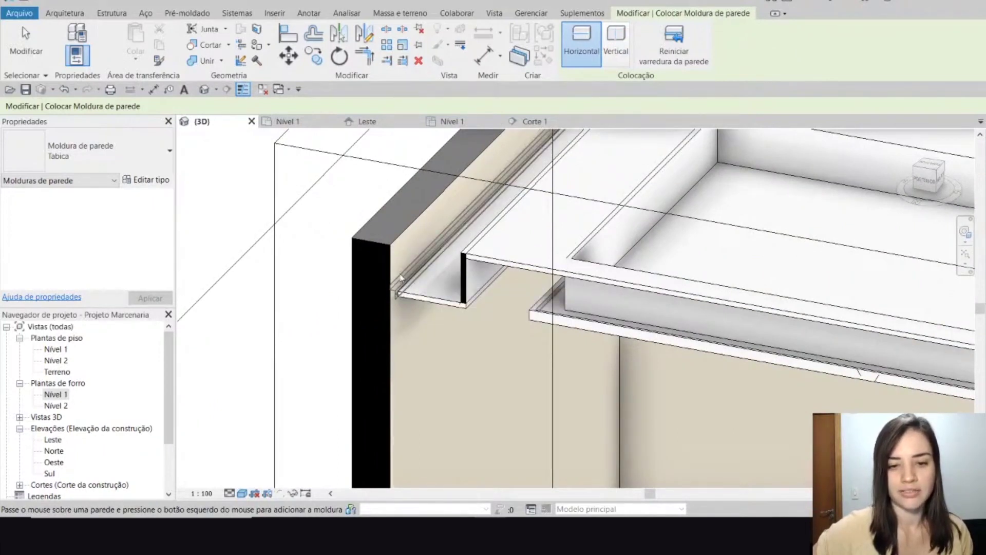
scroll(401, 278, up, 4)
scroll(402, 277, down, 3)
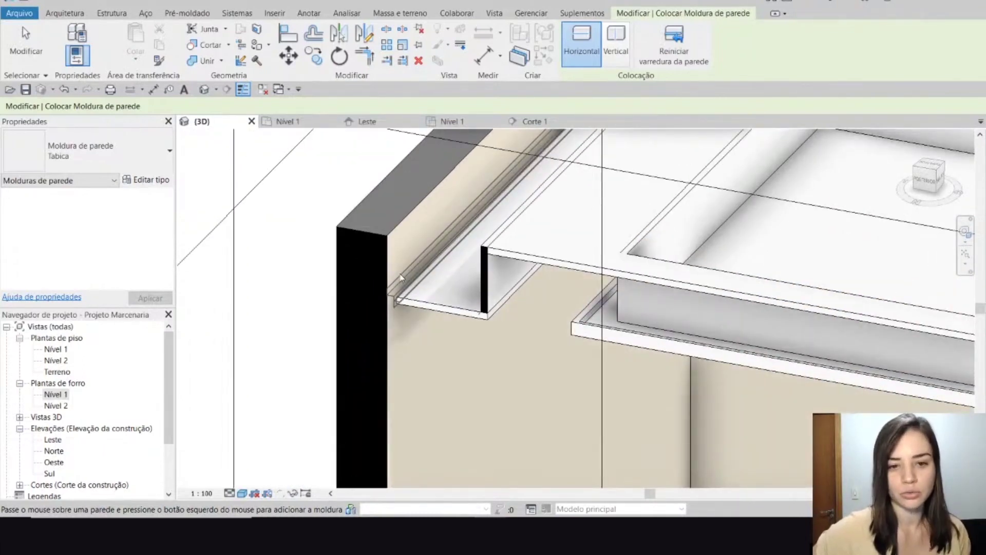
click(399, 272)
Continue the Tabica sweep along the inner faces of the long rear wall and the opposite short wall, and end the placement
scroll(399, 272, down, 3)
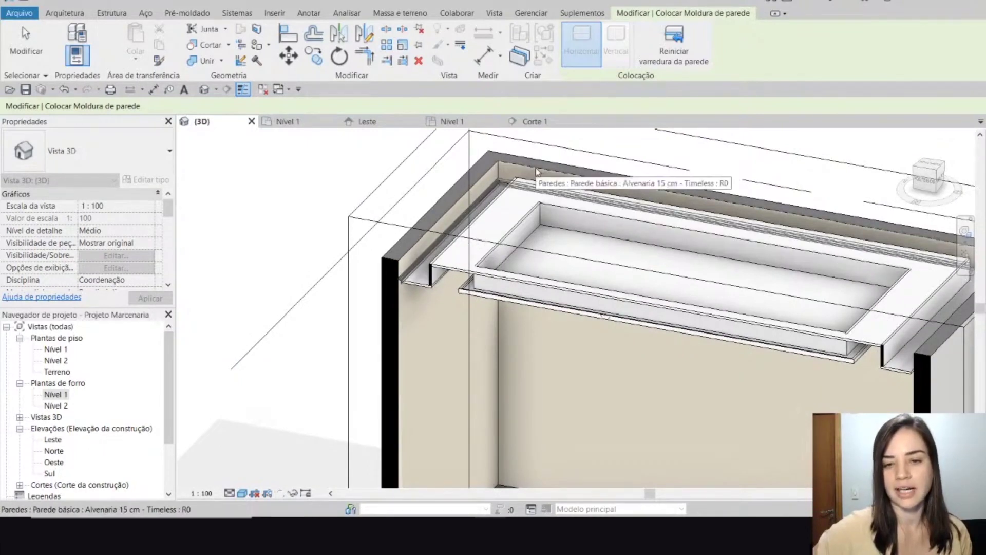
middle_drag(535, 167, 377, 137)
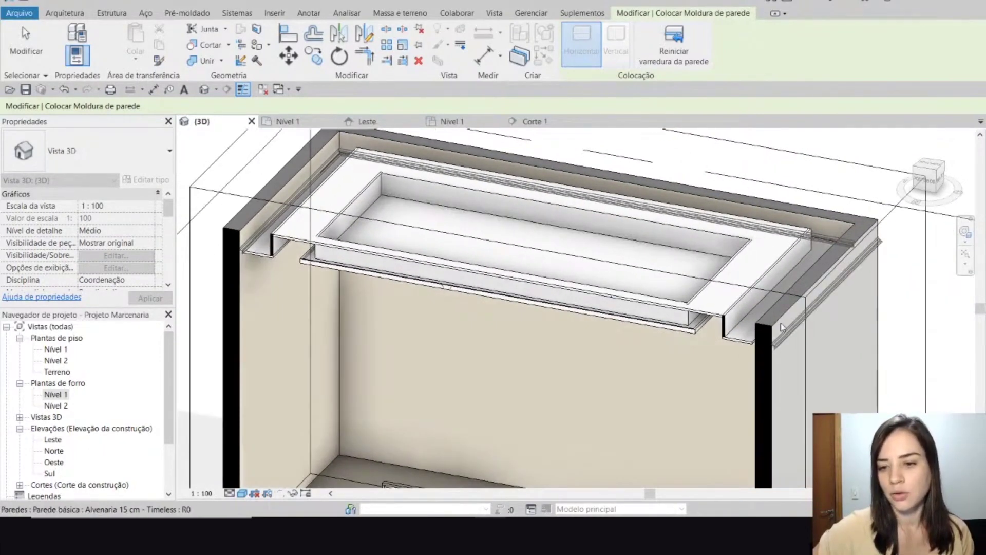
scroll(781, 325, up, 3)
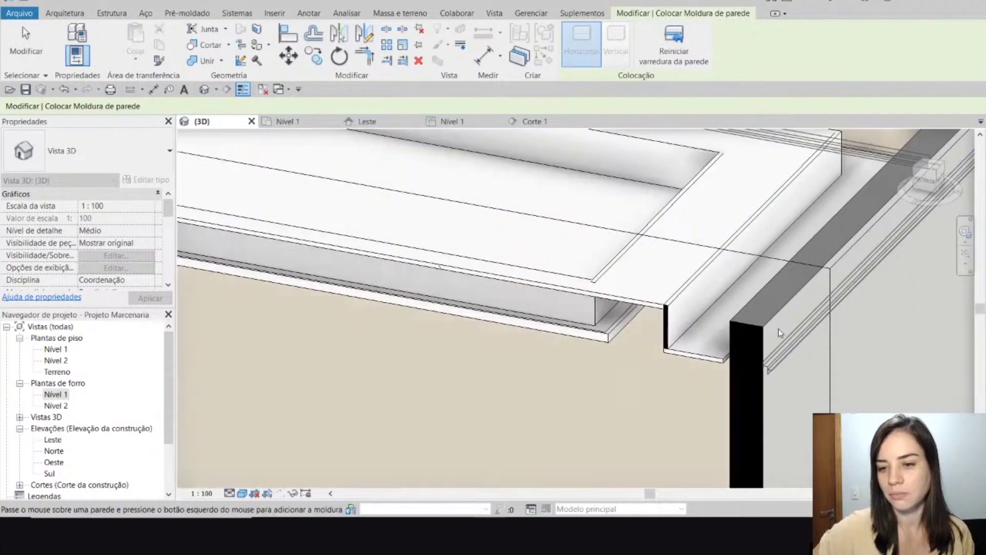
shift+middle_drag(737, 329, 832, 267)
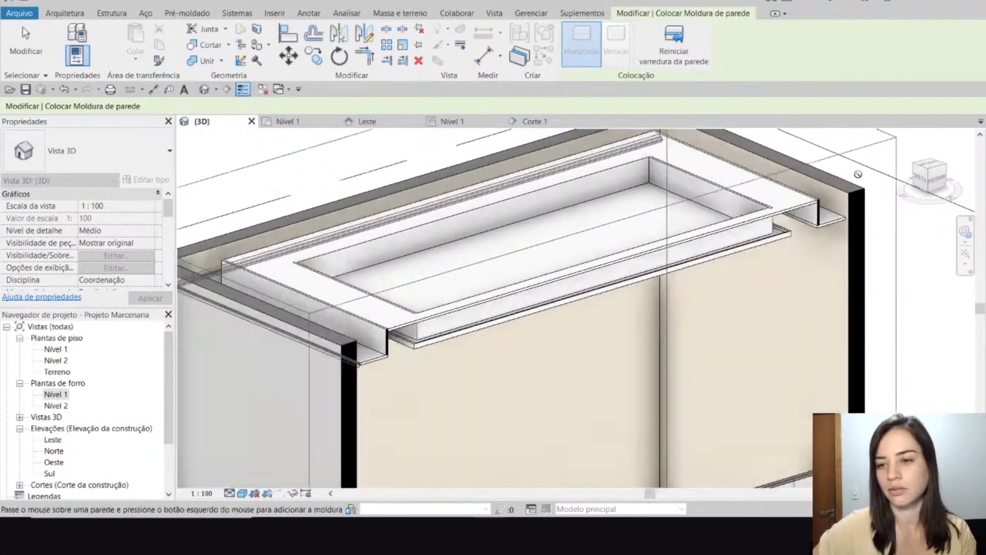
scroll(833, 232, up, 3)
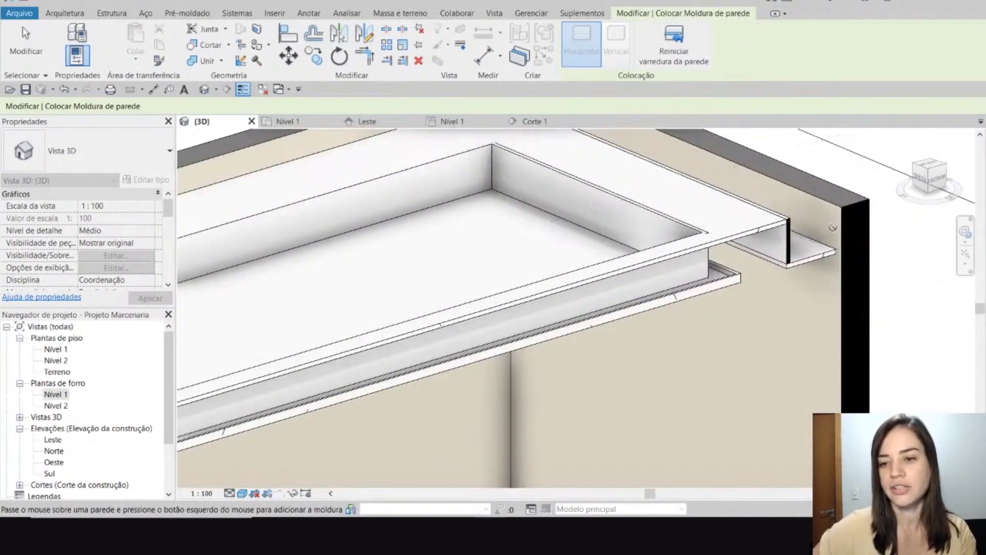
scroll(792, 287, down, 5)
scroll(793, 287, down, 3)
shift+middle_drag(792, 287, 463, 368)
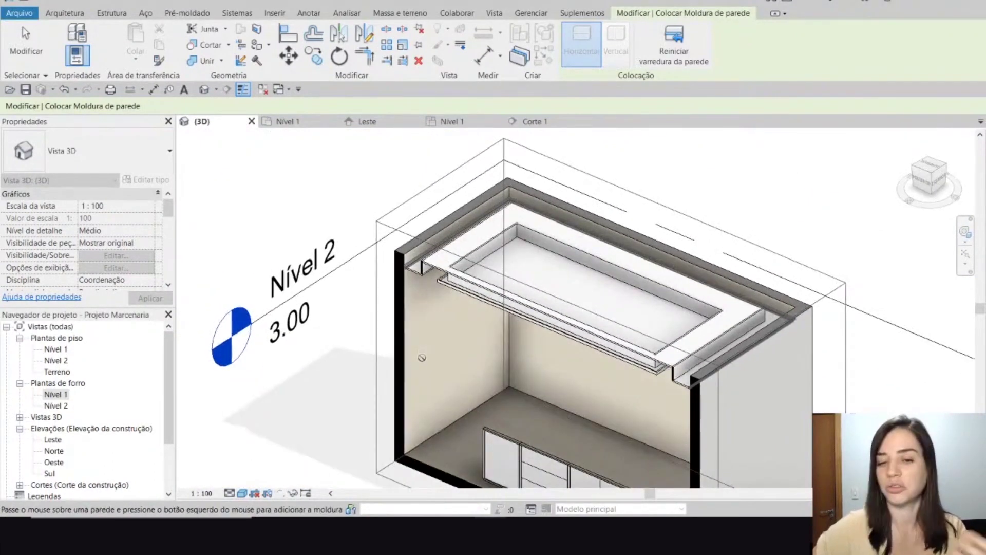
key(Escape)
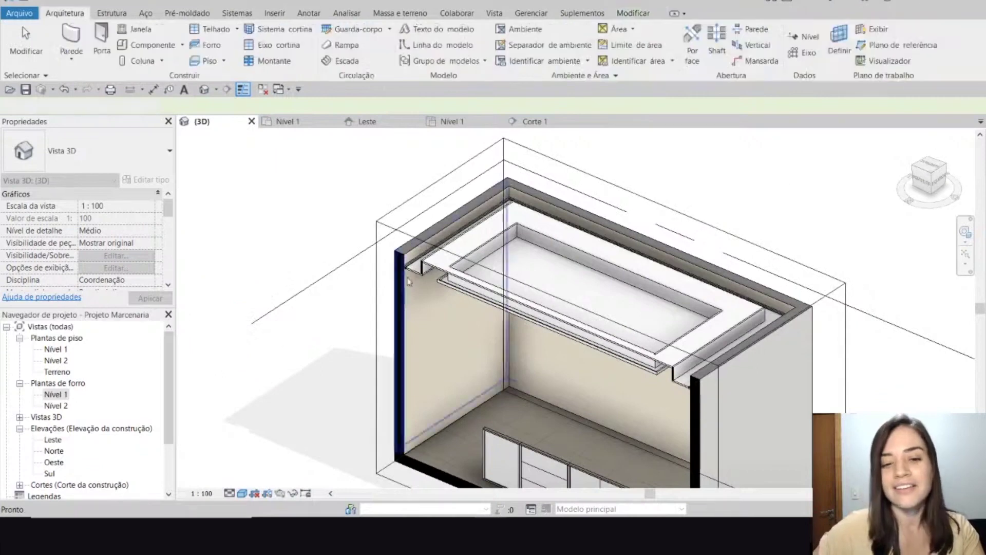
In section Corte 1, move the Tabica sweep vertically so its horizontal fin rests on the lower ceiling's top face
click(544, 127)
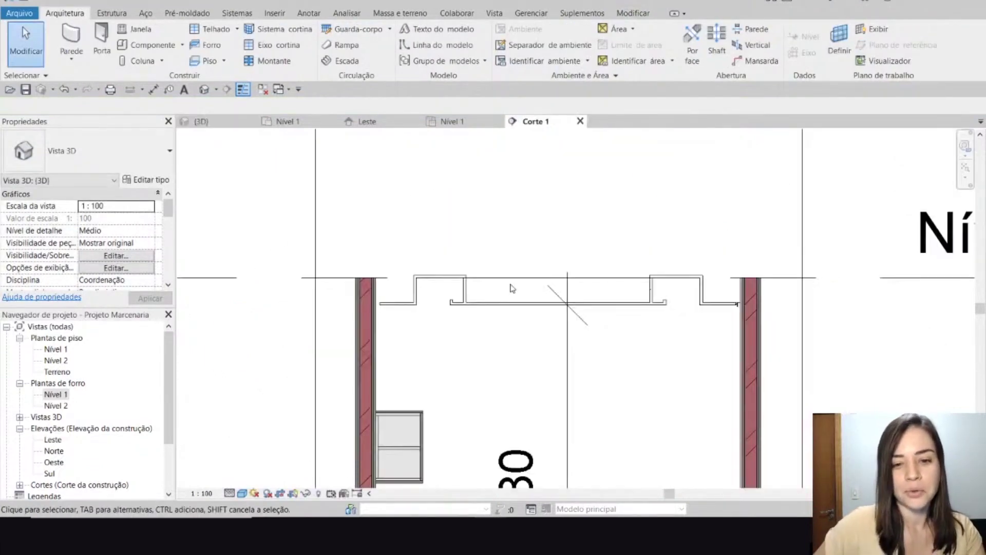
scroll(740, 307, up, 3)
scroll(734, 311, up, 2)
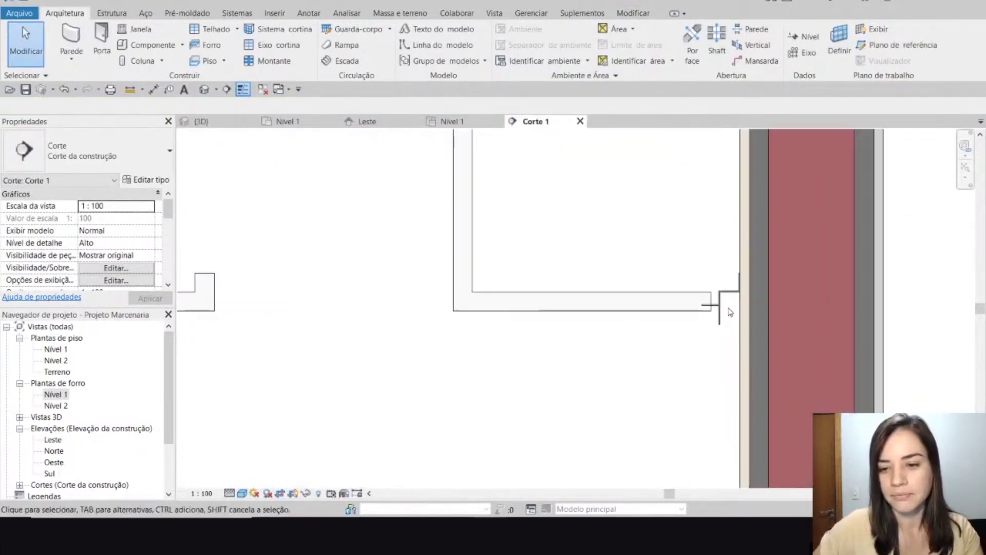
click(729, 311)
scroll(727, 312, up, 2)
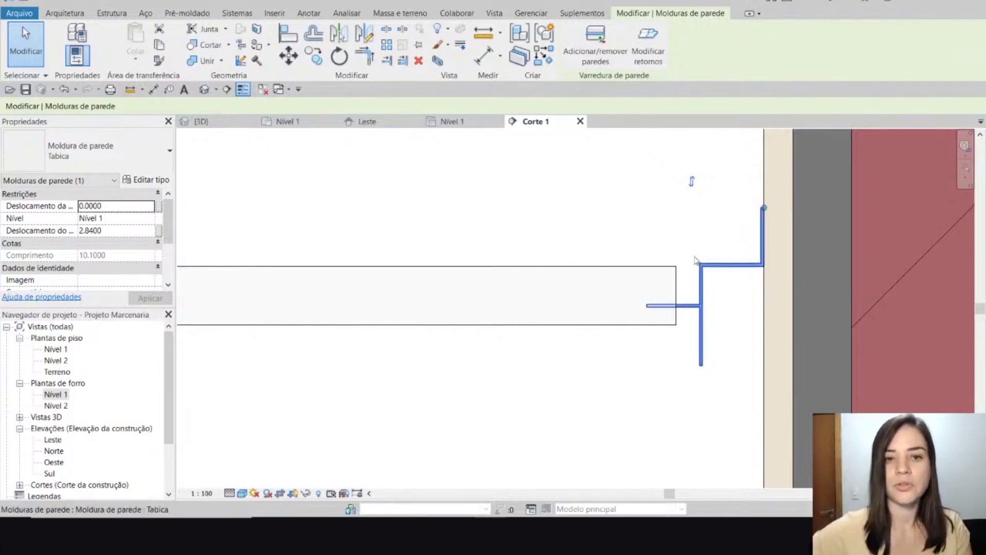
click(285, 57)
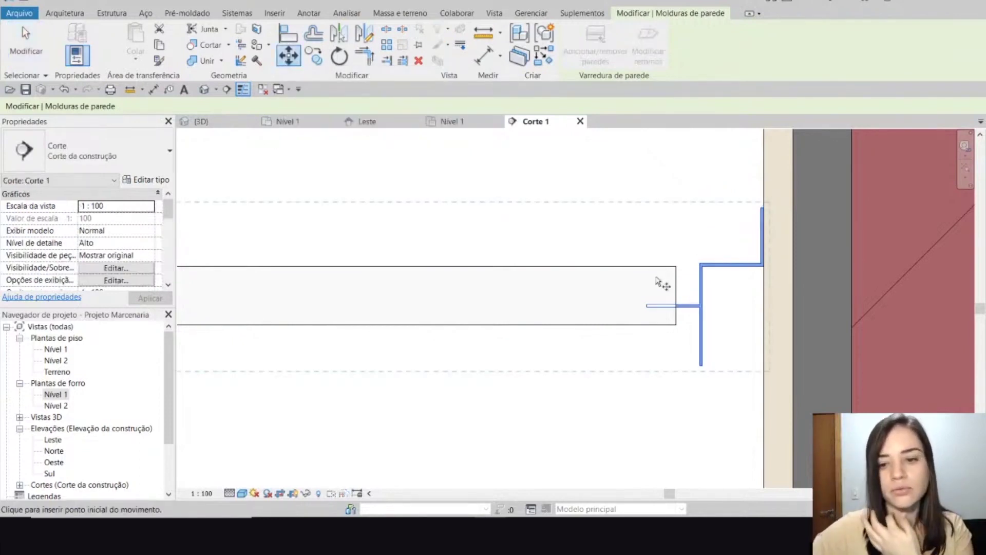
scroll(667, 308, up, 4)
click(665, 306)
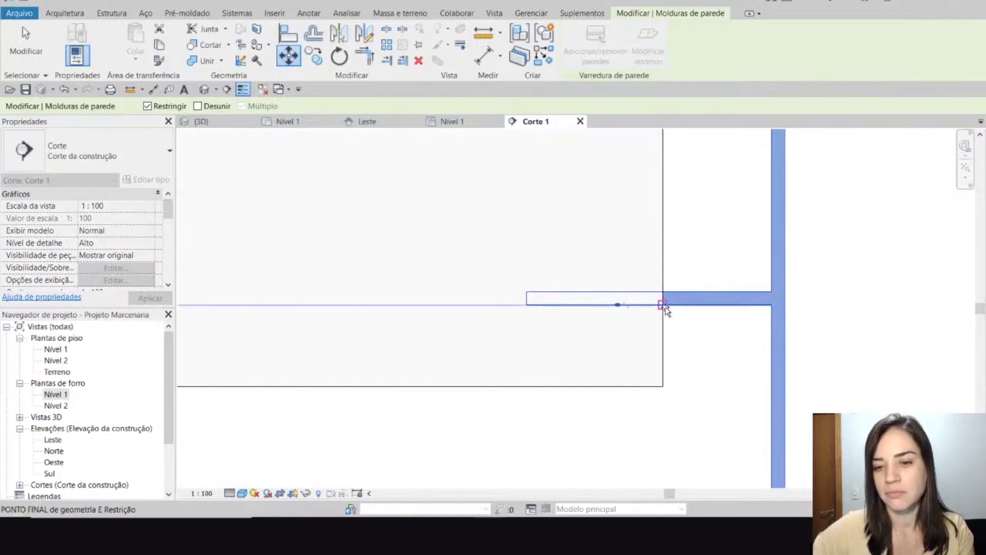
scroll(664, 307, down, 3)
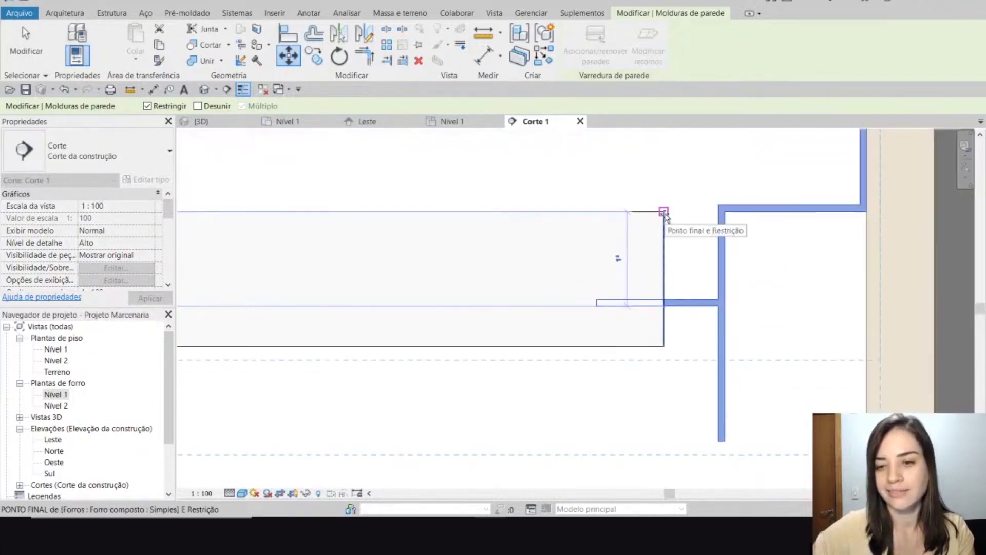
click(664, 212)
key(Escape)
scroll(690, 265, down, 2)
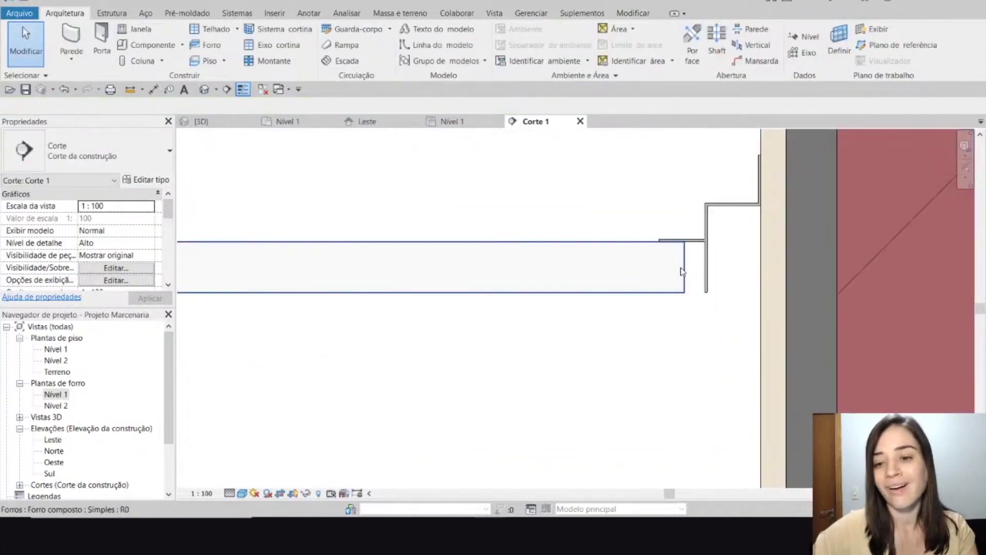
Measure the gap between the lower ceiling's edge and the Tabica's vertical leg with an aligned dimension, without keeping it
click(684, 270)
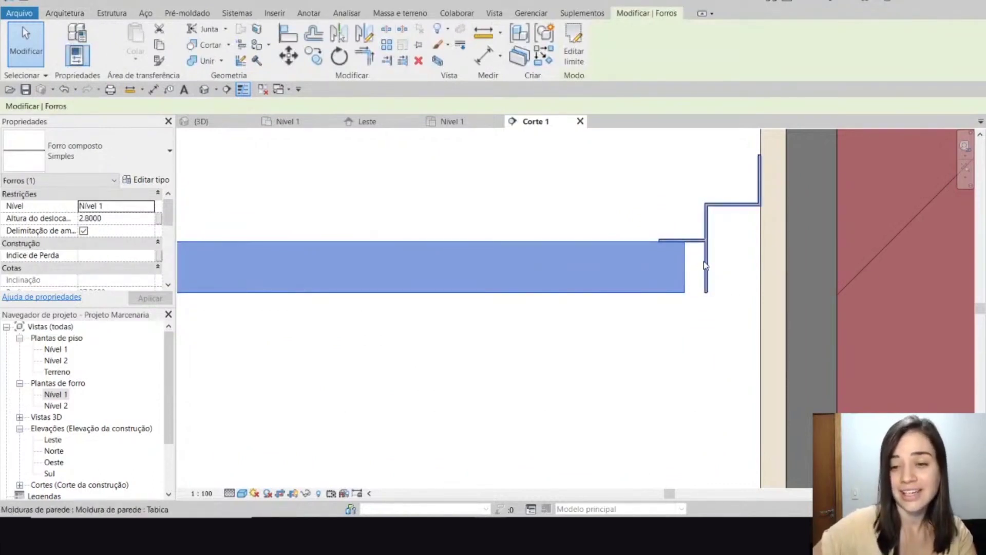
scroll(704, 261, up, 2)
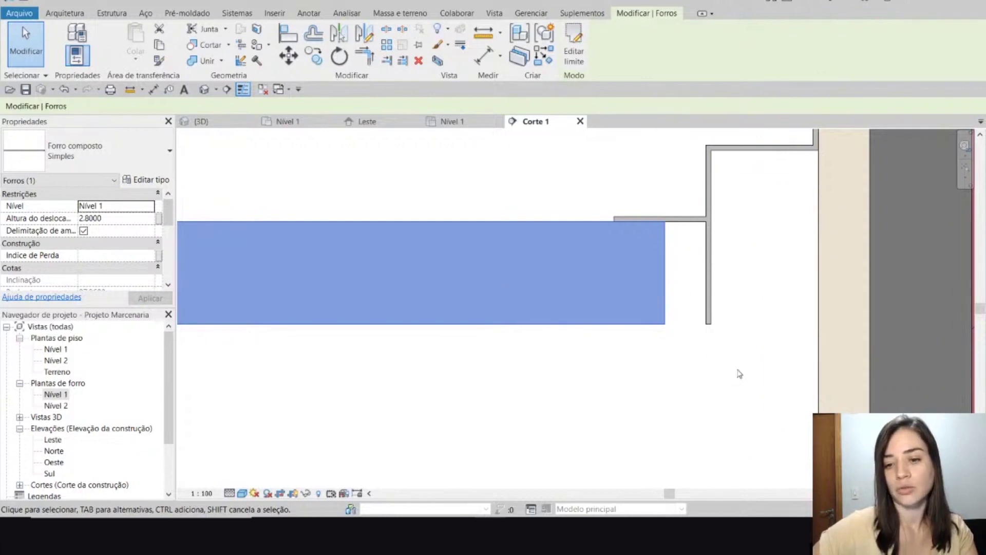
click(739, 374)
key(d)
key(i)
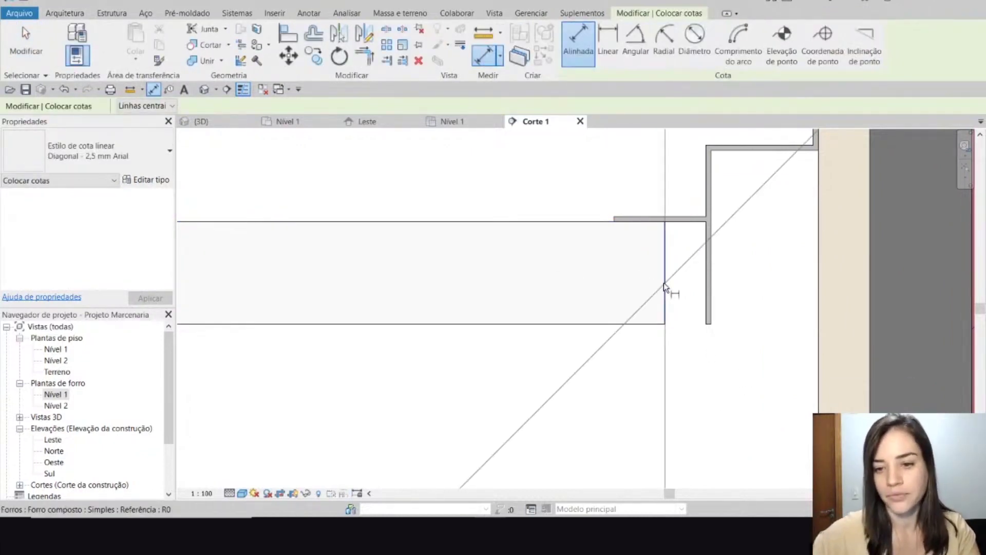
scroll(701, 287, down, 2)
scroll(702, 288, down, 4)
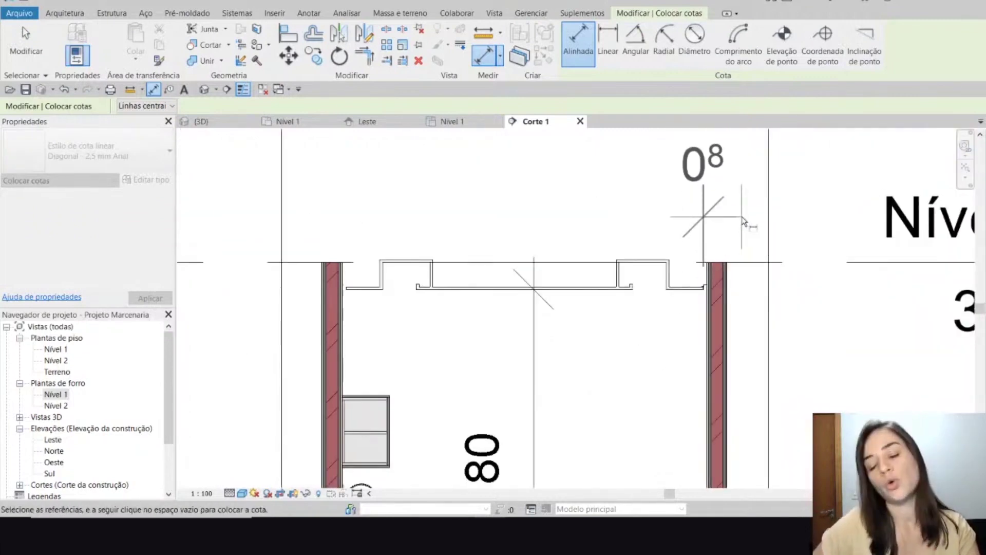
scroll(467, 159, up, 5)
key(Escape)
key(Escape)
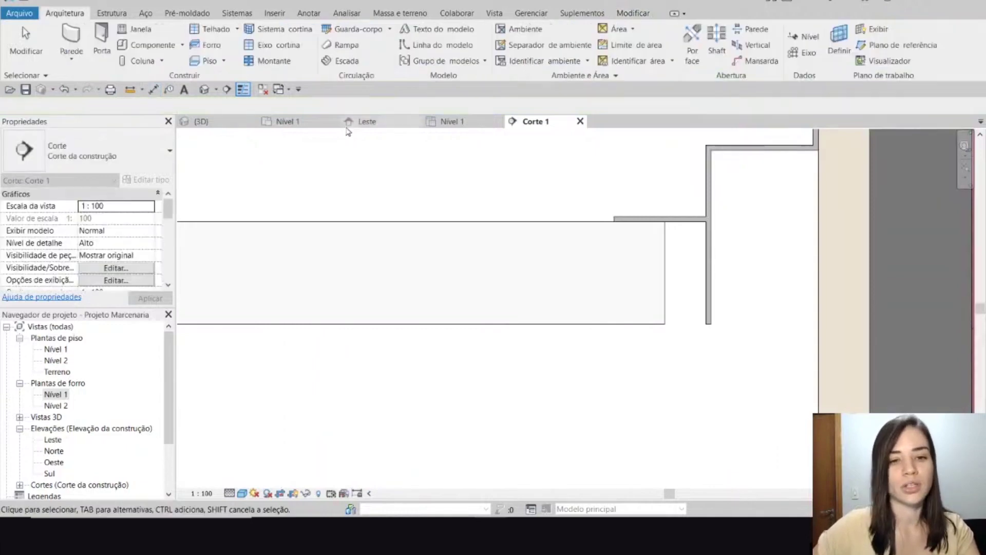
In the Nível 1 ceiling plan, edit the lower ceiling's boundary and offset its whole outer outline 0.008 m outward
click(482, 119)
click(555, 218)
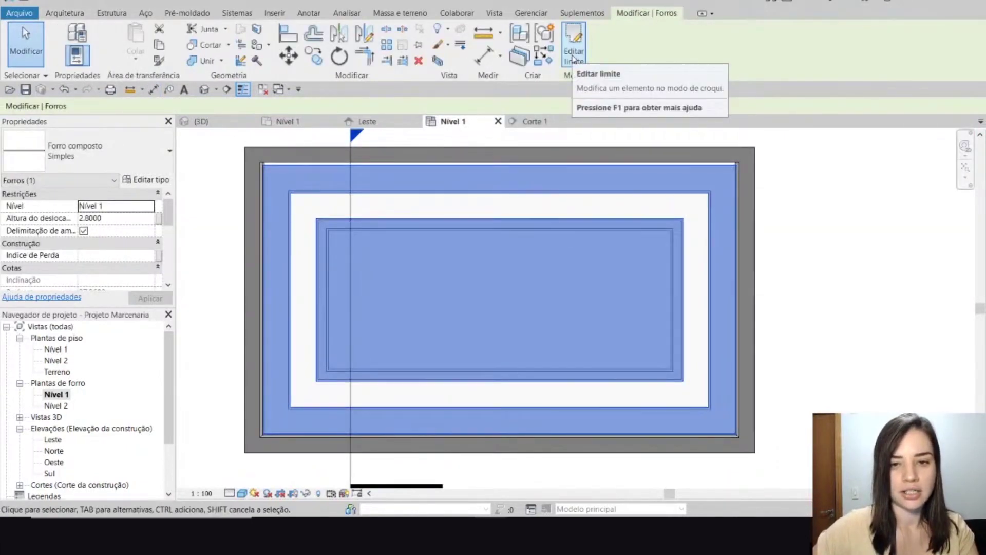
click(574, 56)
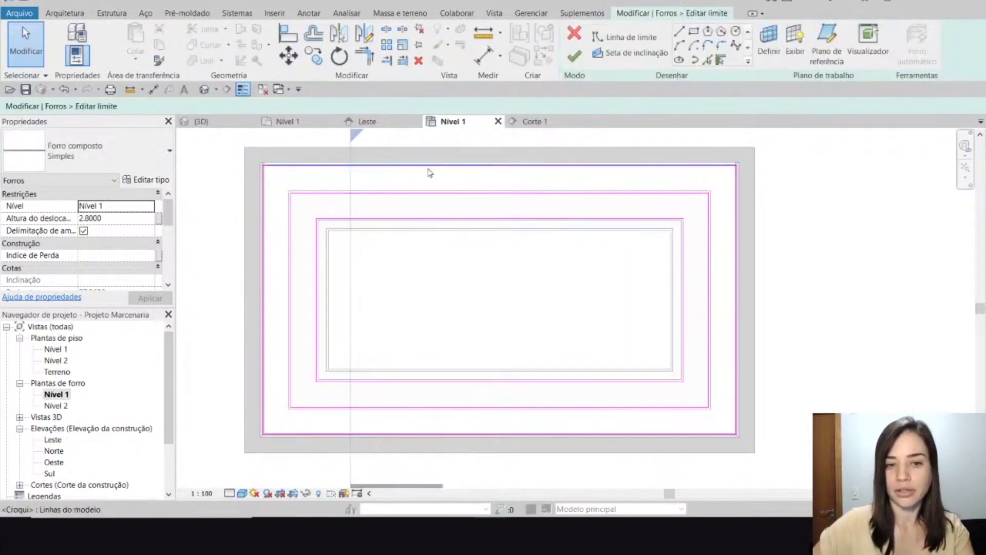
click(710, 60)
drag(92, 106, 78, 108)
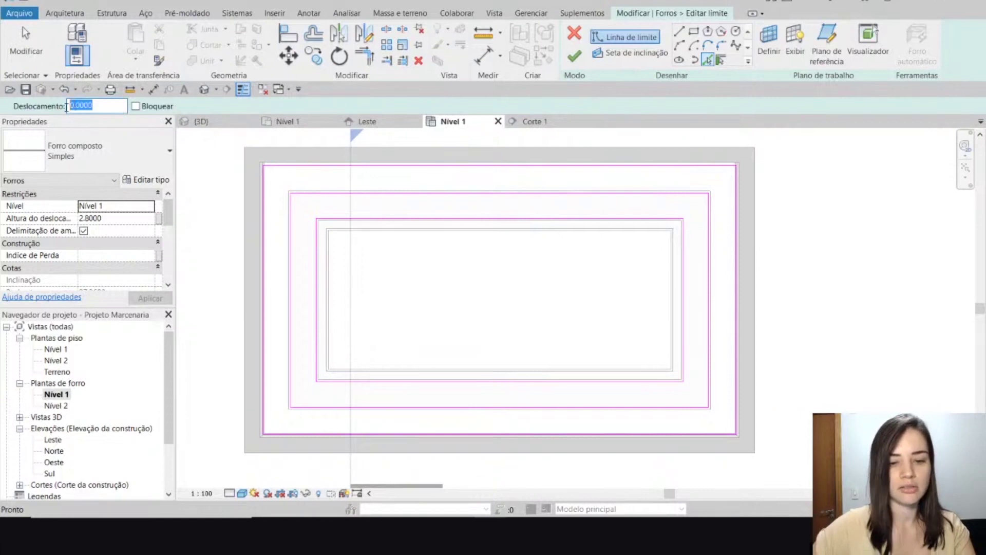
text(.0)
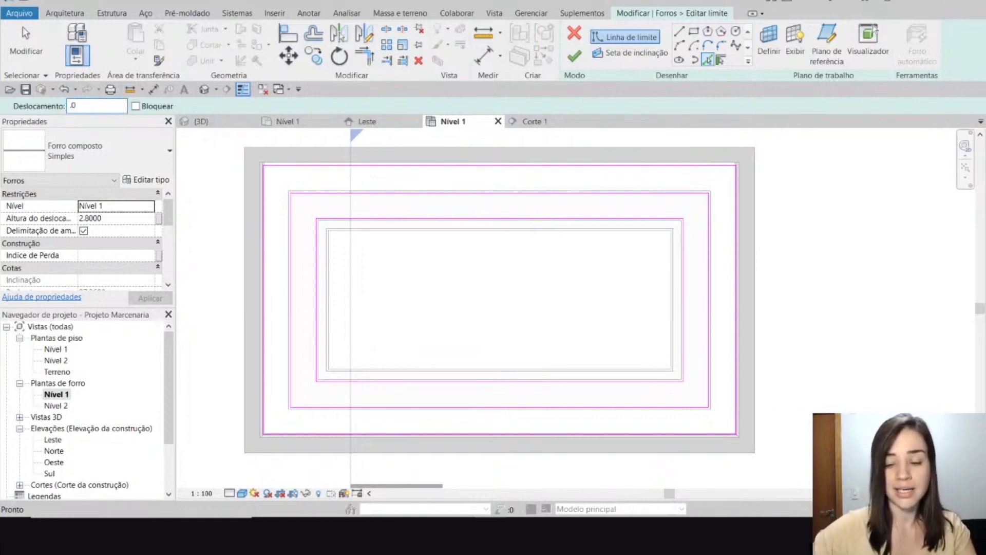
key(Return)
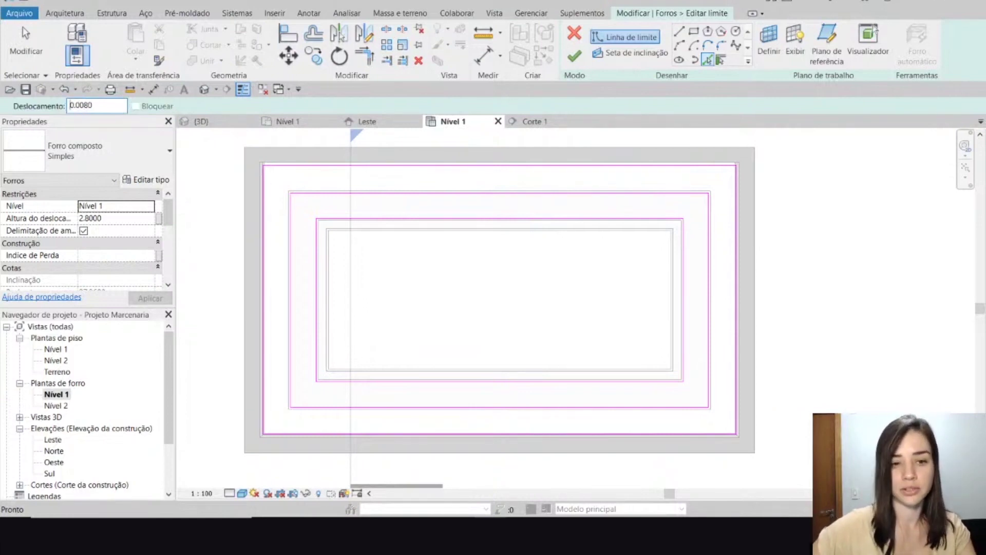
scroll(286, 165, up, 3)
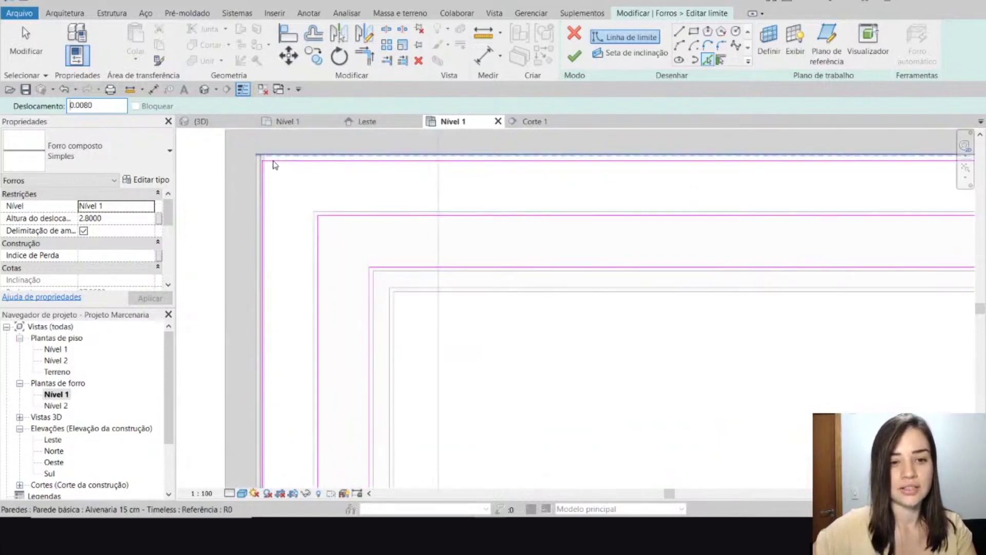
scroll(274, 165, up, 2)
key(Tab)
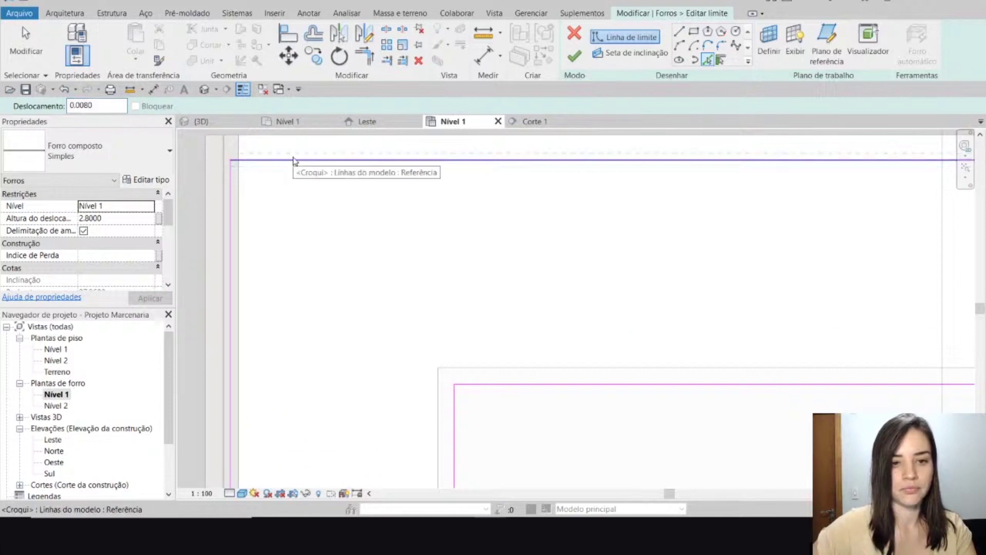
click(293, 161)
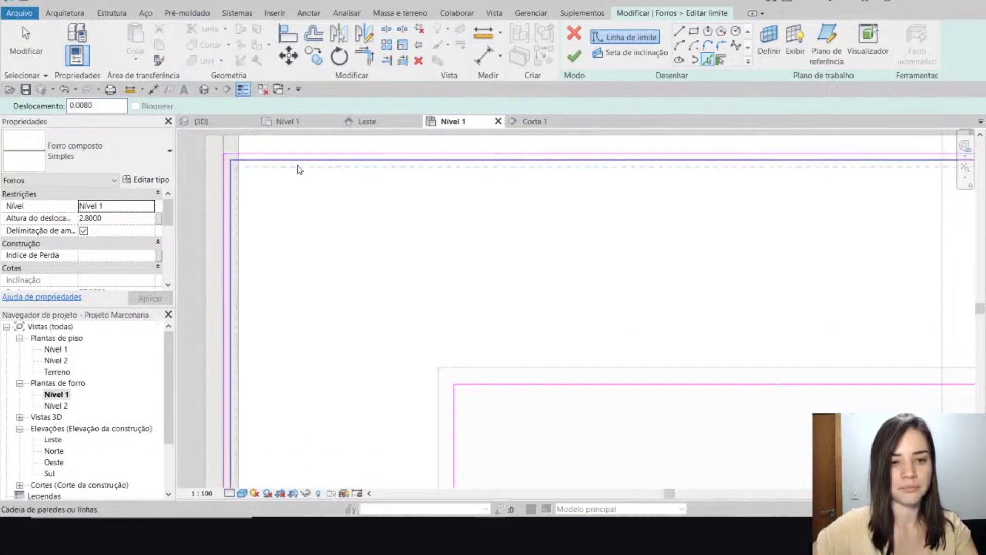
Delete the original four-line outer outline that lies just inside the new offset outline
key(Escape)
key(Escape)
key(Tab)
click(295, 162)
scroll(295, 162, down, 1)
scroll(295, 162, down, 3)
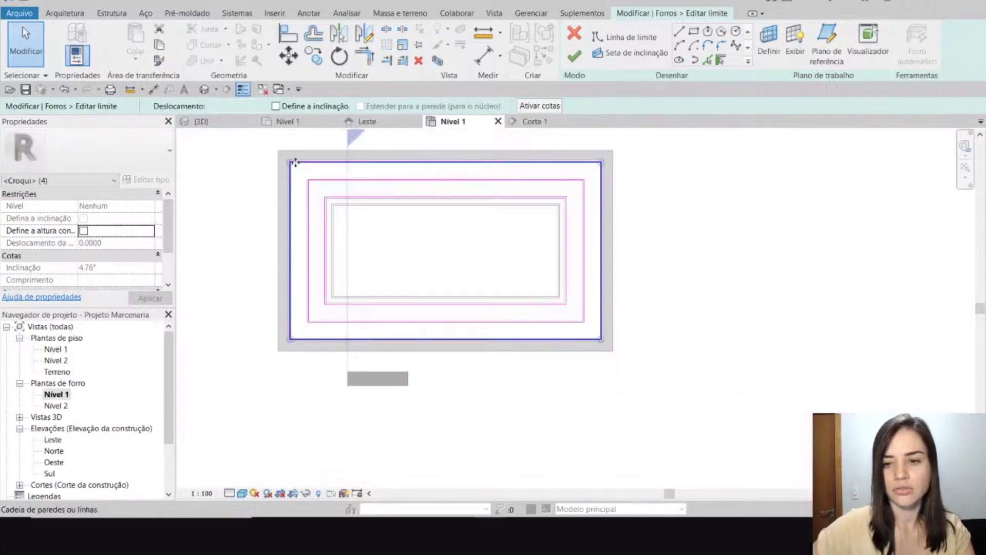
scroll(583, 359, up, 5)
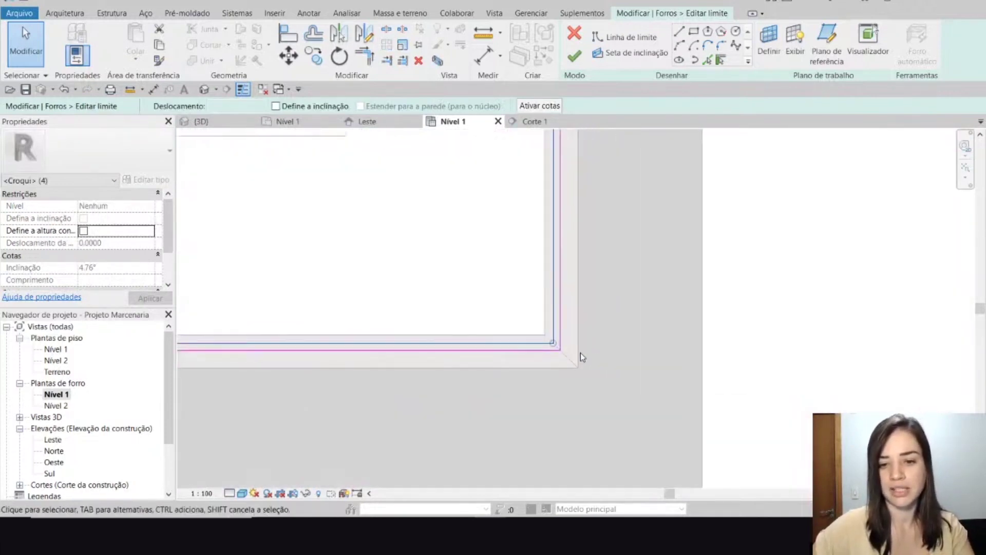
key(Delete)
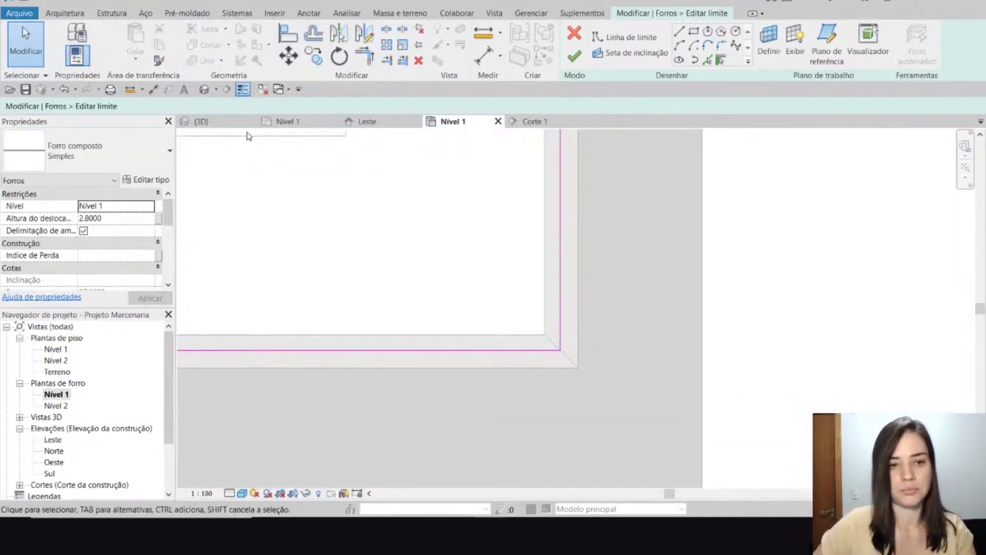
Finish the lower ceiling's boundary edit and check the ceiling's junction with the Tabica and walls in section Corte 1
click(574, 56)
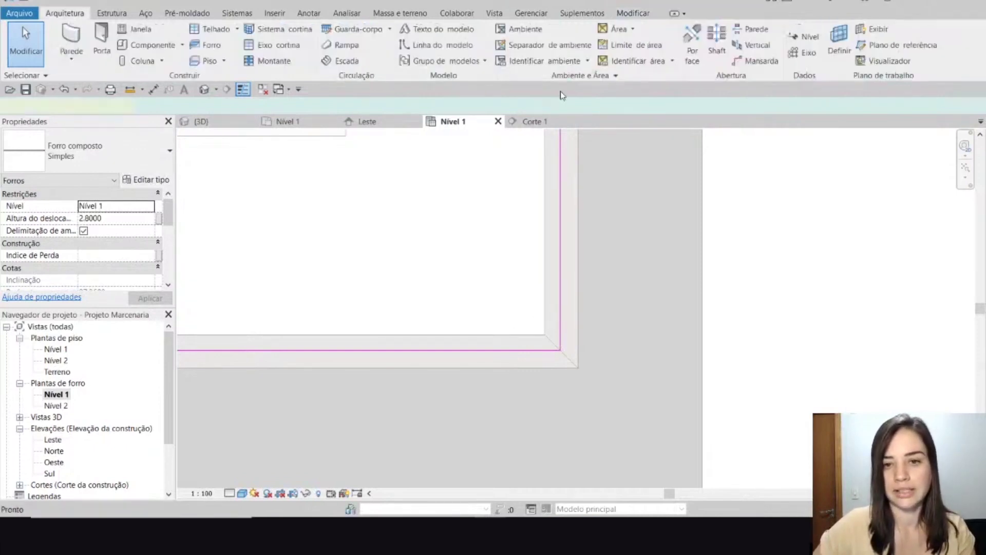
click(537, 121)
click(740, 290)
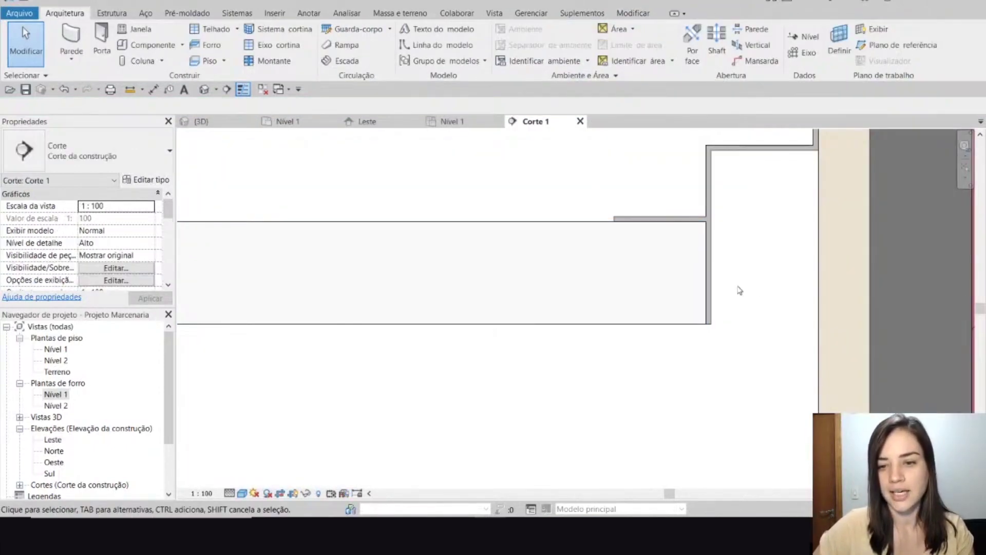
scroll(709, 294, down, 3)
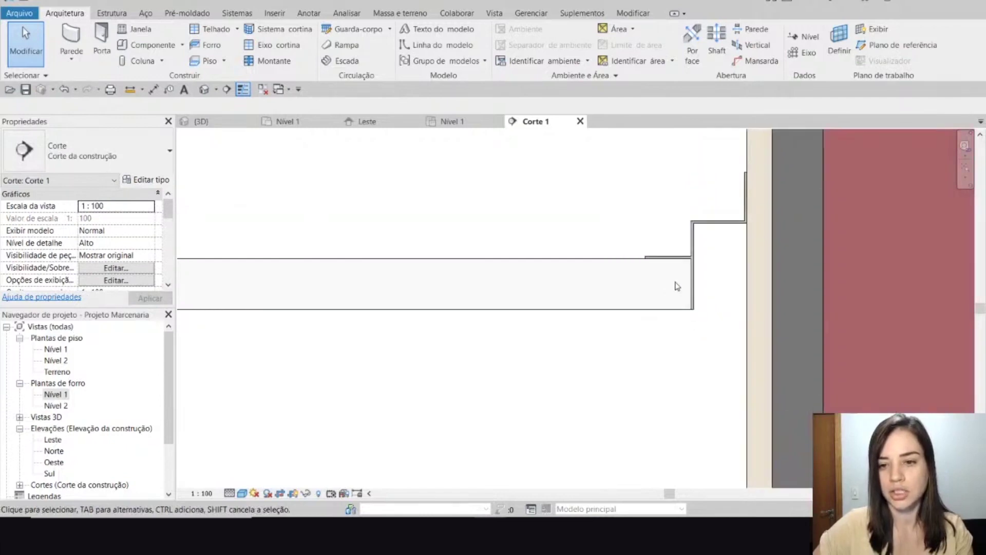
scroll(732, 264, down, 6)
middle_drag(567, 334, 806, 290)
middle_drag(447, 334, 547, 326)
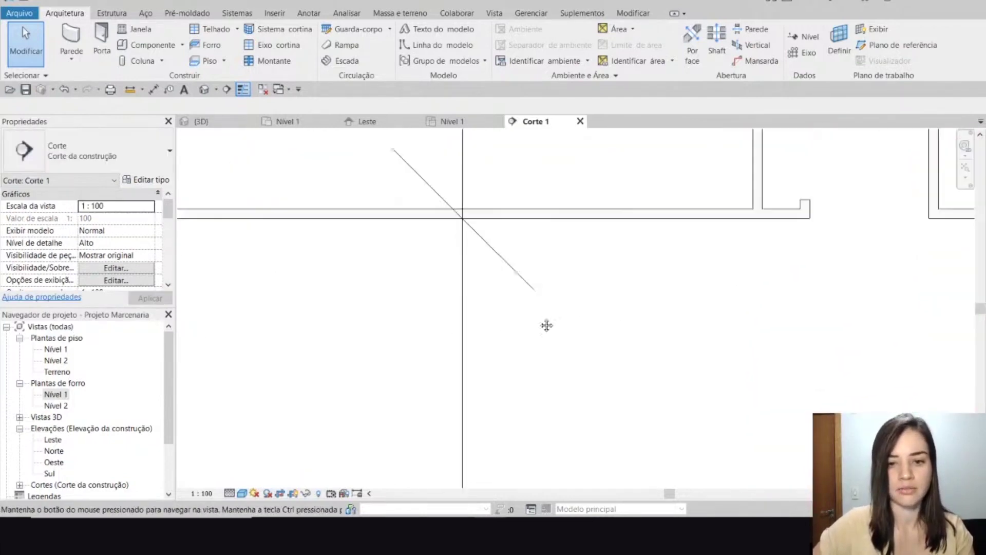
scroll(546, 325, down, 5)
scroll(390, 300, up, 5)
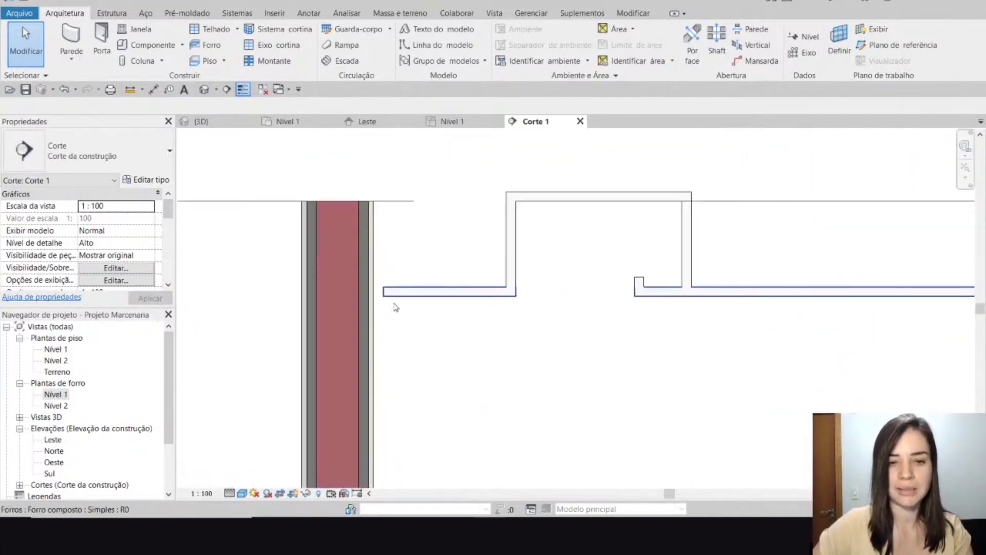
scroll(395, 308, down, 3)
In the 3D view, delete the outer chain of Gesso 2cm walls and the upper ceiling that rests on them
click(201, 121)
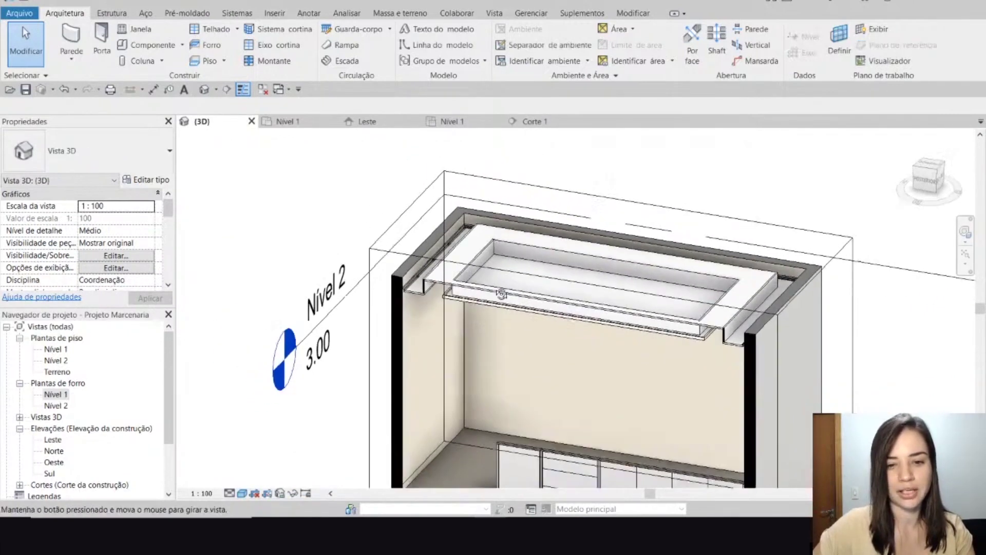
scroll(423, 309, up, 8)
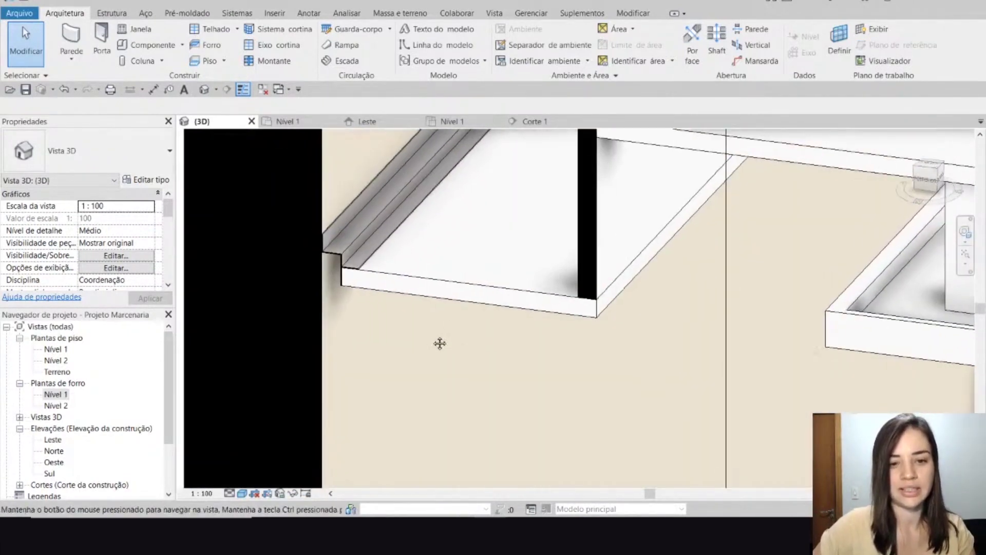
scroll(439, 343, down, 8)
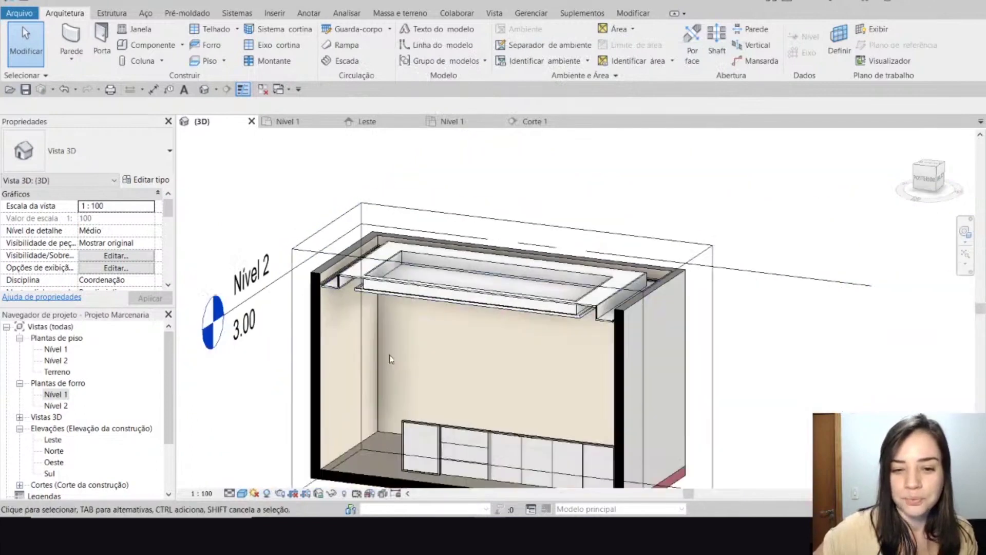
scroll(388, 358, up, 6)
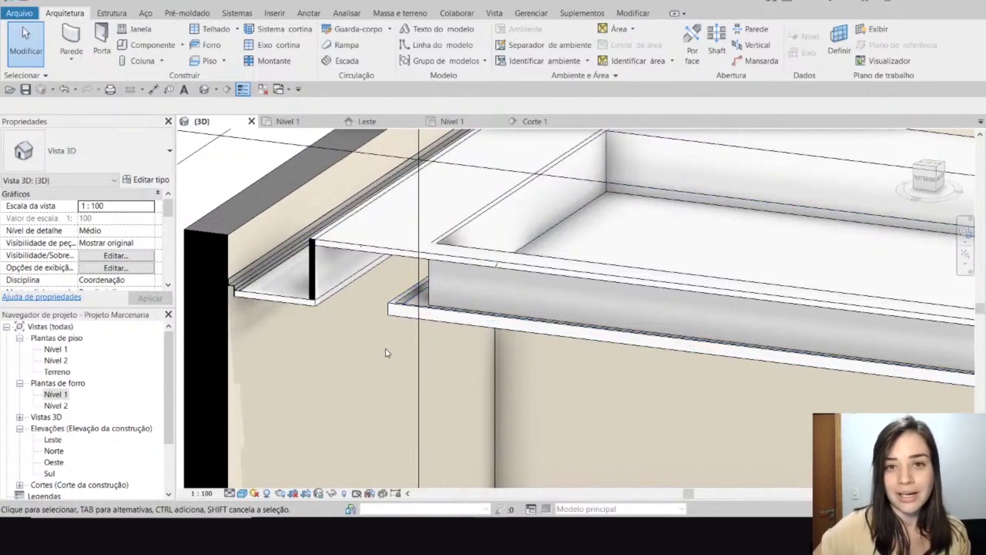
scroll(386, 349, down, 3)
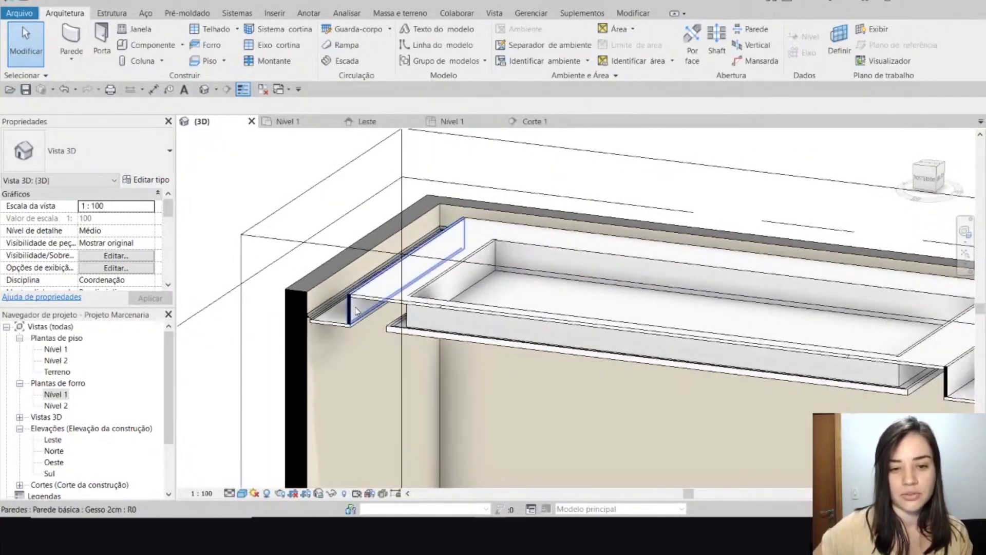
click(356, 310)
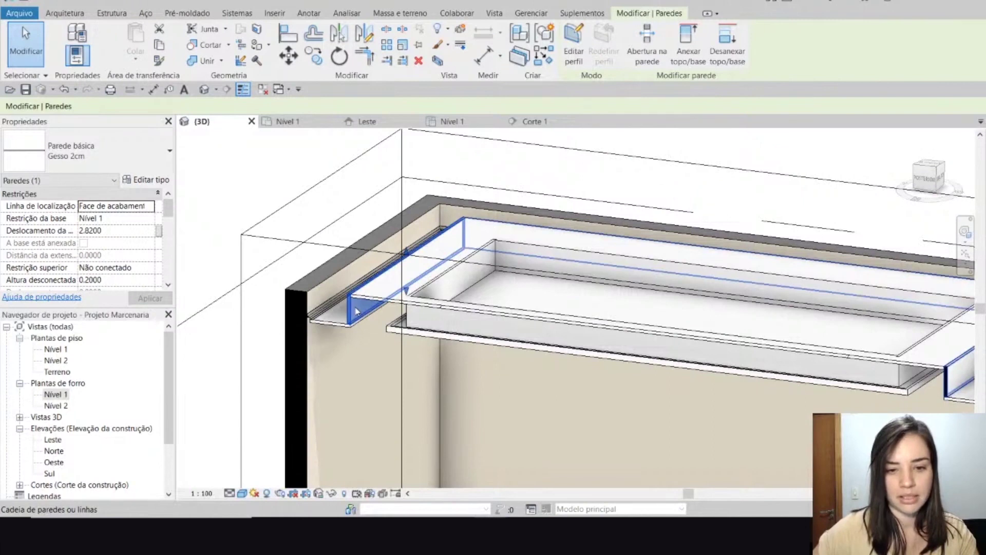
key(Escape)
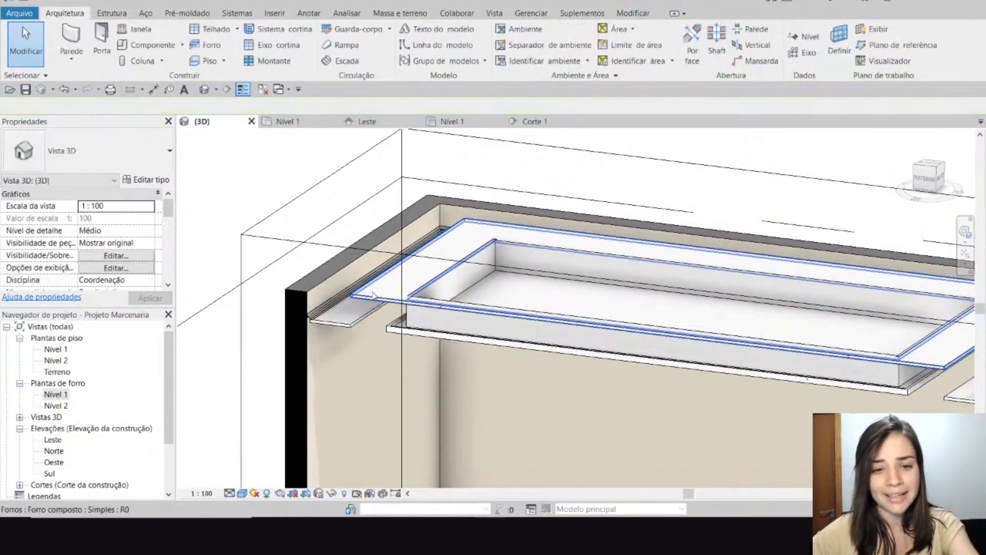
click(373, 295)
key(Escape)
Delete the inner Gesso 2cm walls standing on the central ceiling panel and the in-place rim around its edge
click(418, 307)
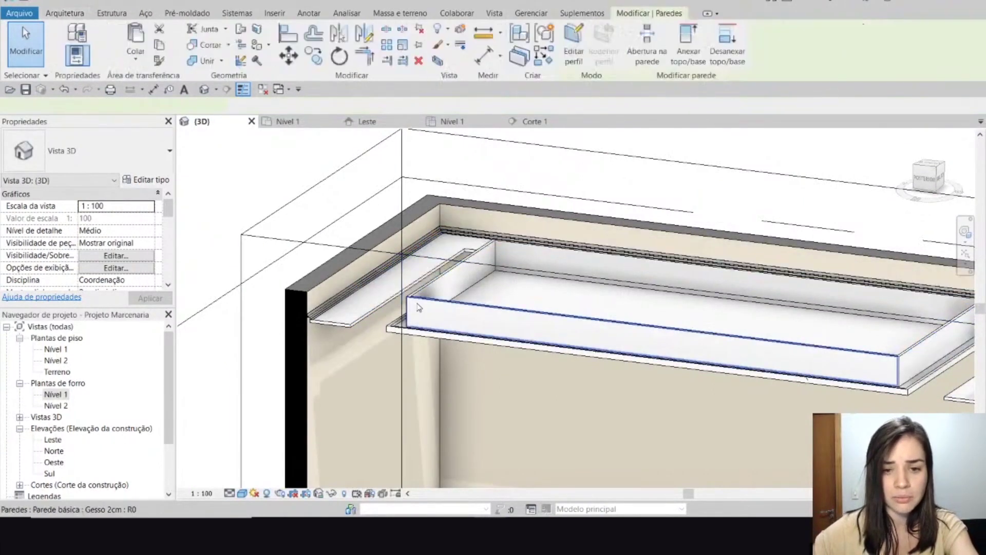
key(Tab)
click(434, 287)
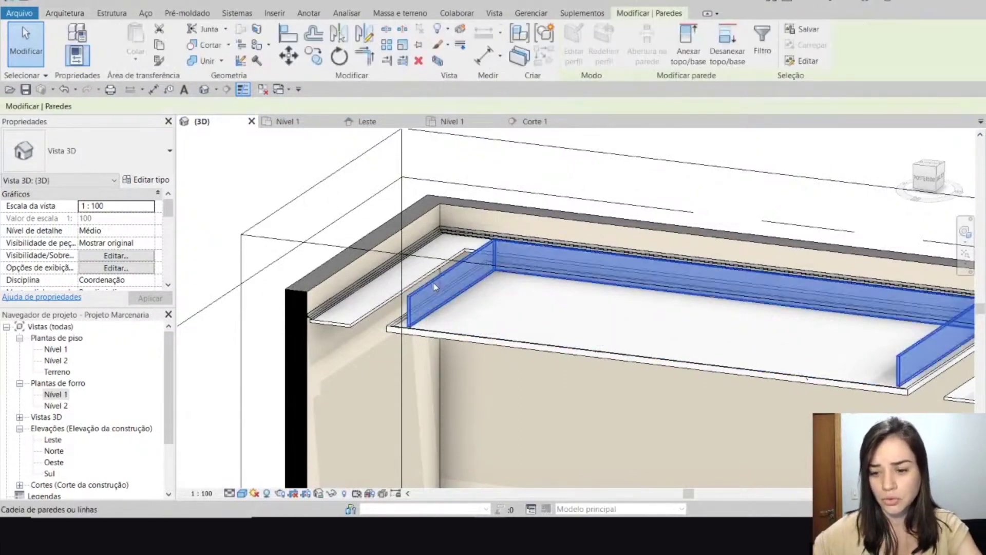
key(Escape)
click(409, 311)
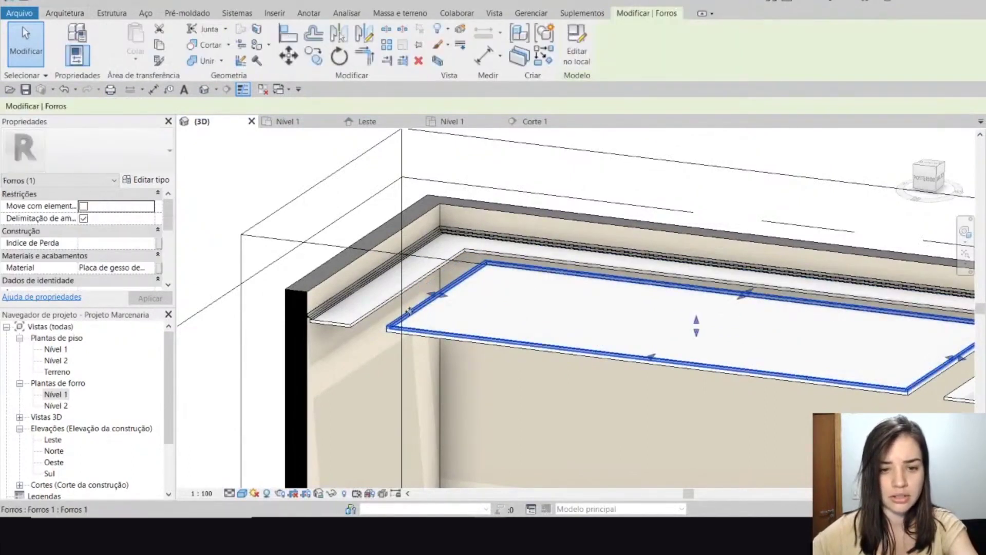
scroll(409, 311, up, 2)
key(Escape)
Extend the 3D view's section box past the cut front side so it encloses the whole room
scroll(282, 301, down, 5)
mouse_move(446, 388)
shift+middle_down()
mouse_move(501, 393)
mouse_move(441, 393)
shift+middle_up()
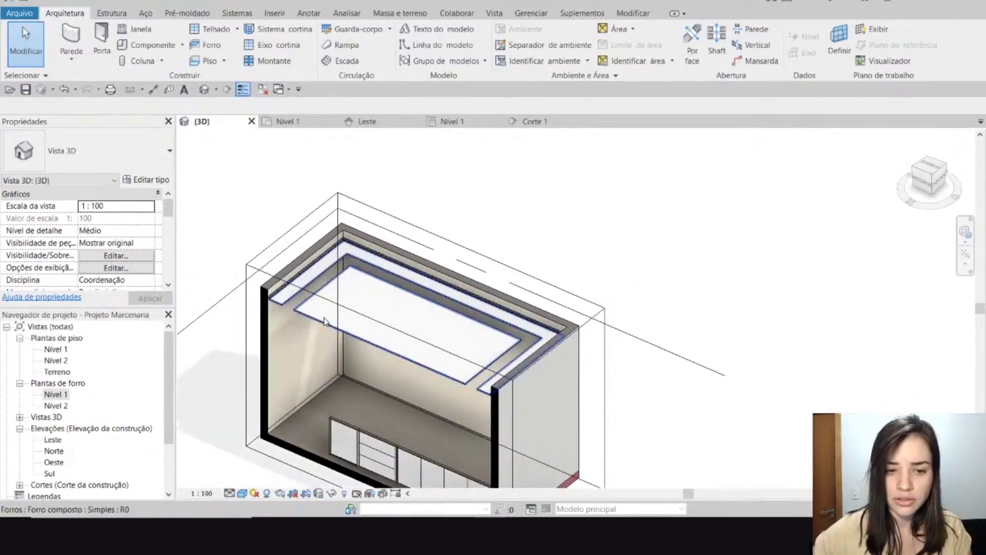
click(386, 234)
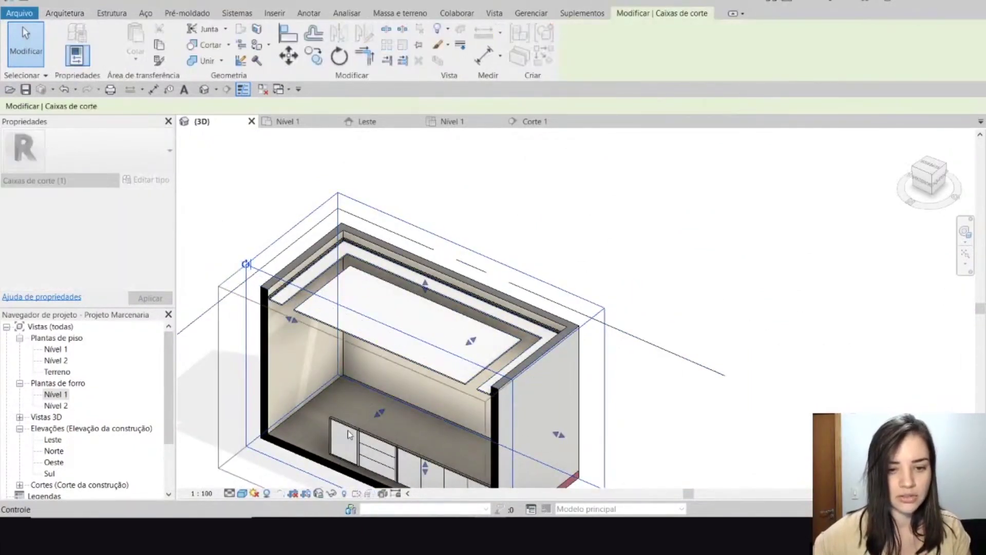
drag(348, 430, 348, 431)
click(550, 204)
shift+middle_drag(399, 307, 305, 299)
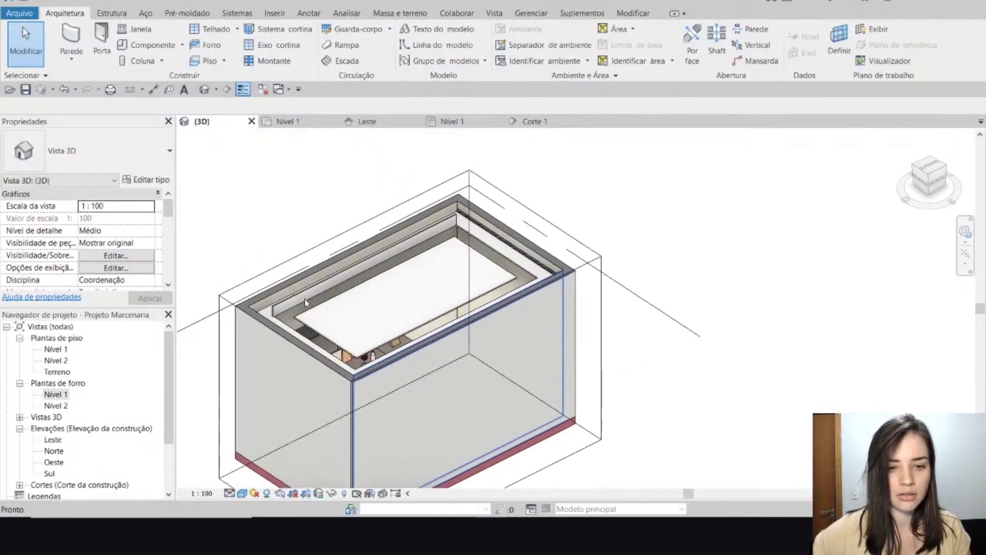
Delete the remaining gesso wall standing along the long edge of the lower ceiling's opening
scroll(305, 302, up, 3)
scroll(232, 320, up, 3)
click(285, 303)
key(Delete)
scroll(323, 308, down, 3)
shift+middle_drag(322, 306, 509, 280)
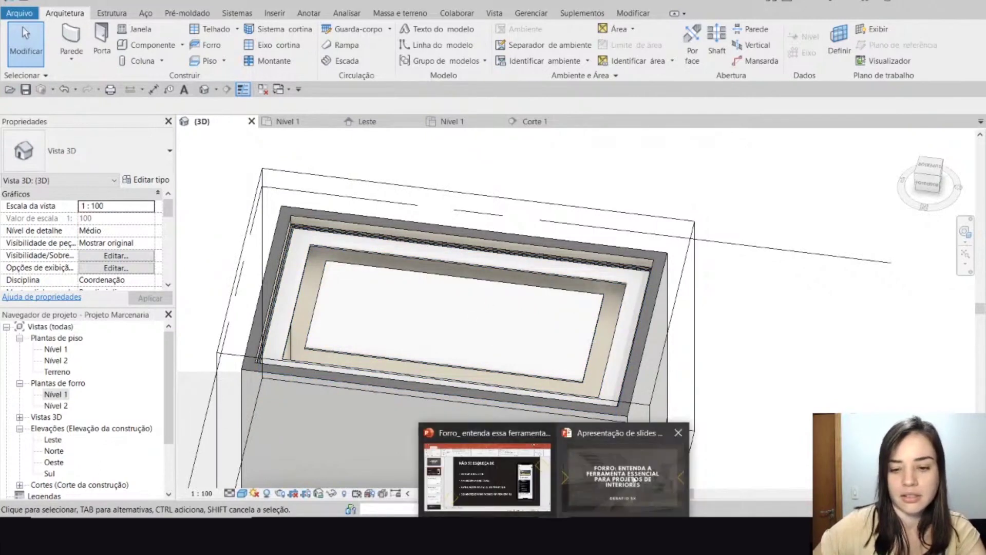
Switch to the PowerPoint slide show, view the ceiling section on the PRÁTICA slide, and return to the Revit 3D view
click(589, 484)
key(Right)
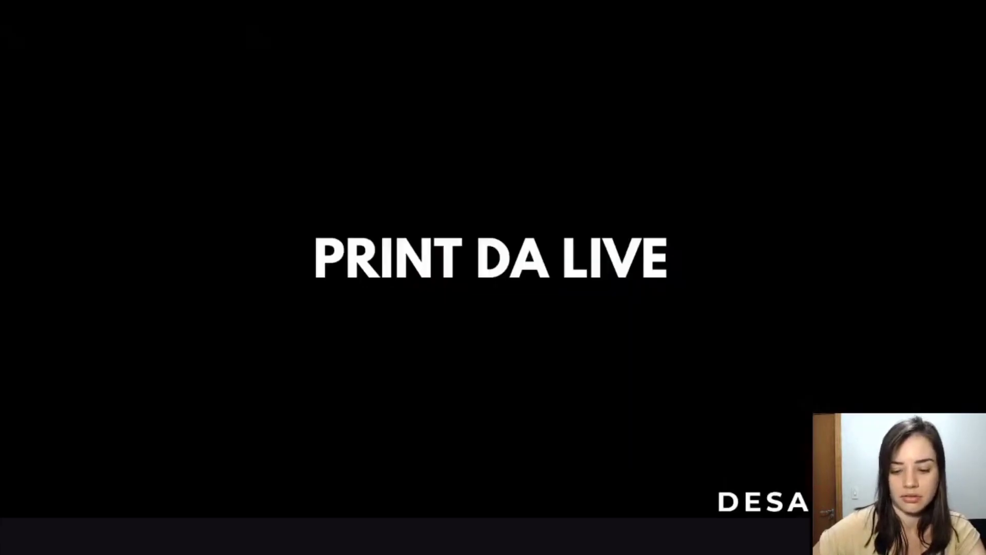
key(Right)
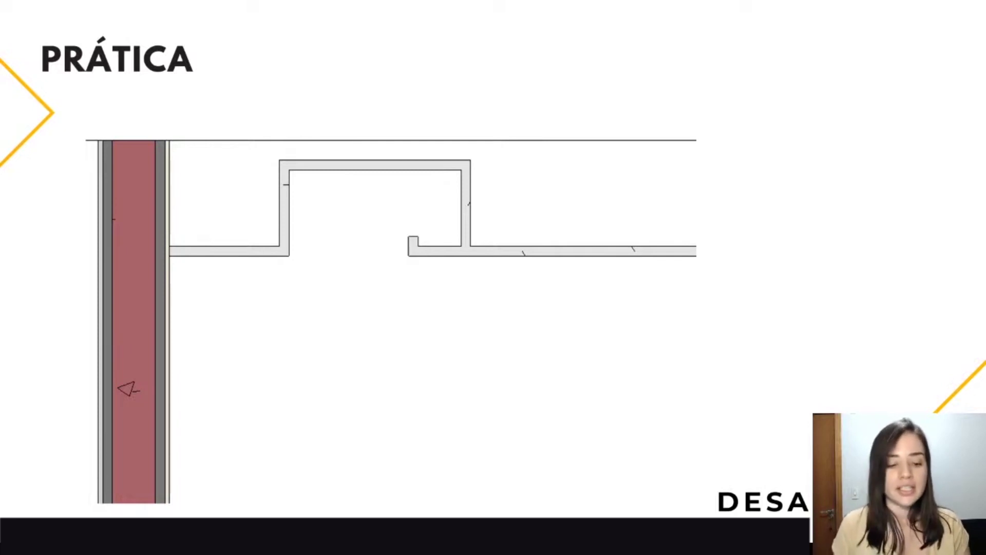
key(alt+Tab)
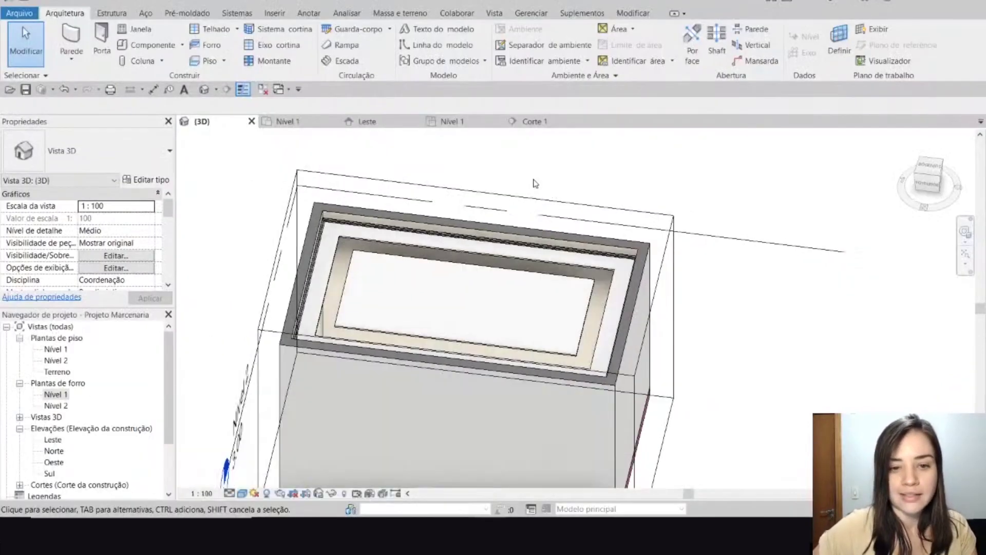
shift+middle_drag(496, 251, 447, 259)
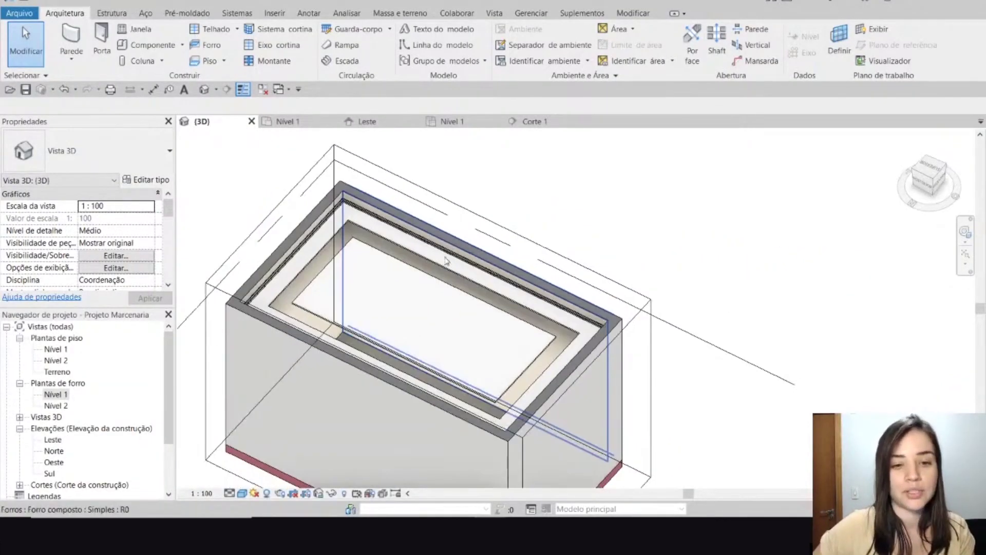
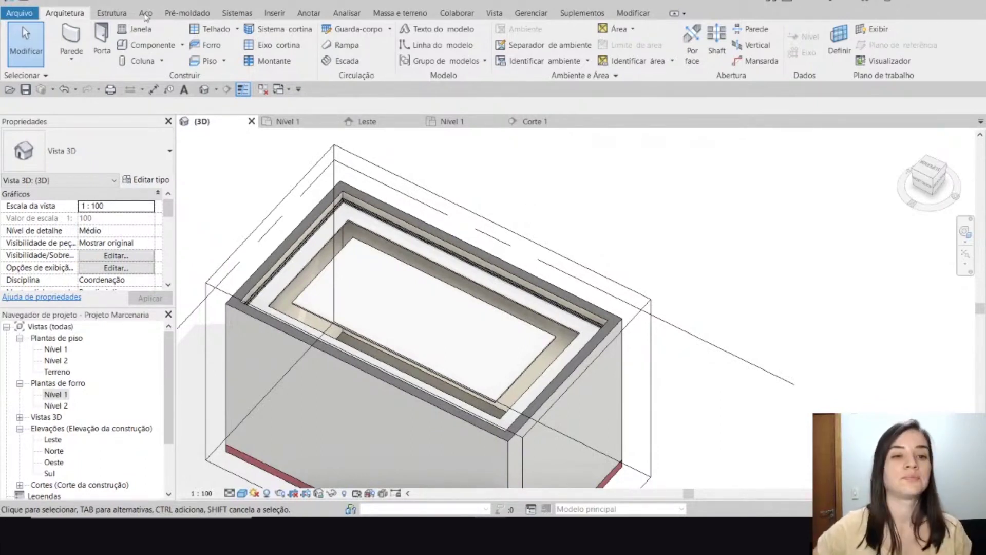
Create an in-place model in the Forros category, accepting the proposed name
click(182, 48)
click(186, 96)
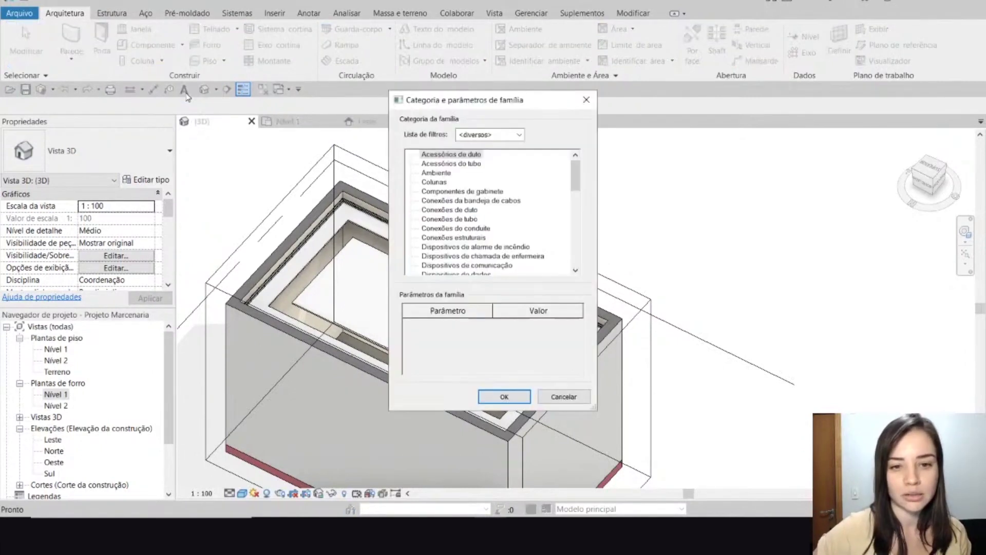
click(461, 195)
key(f)
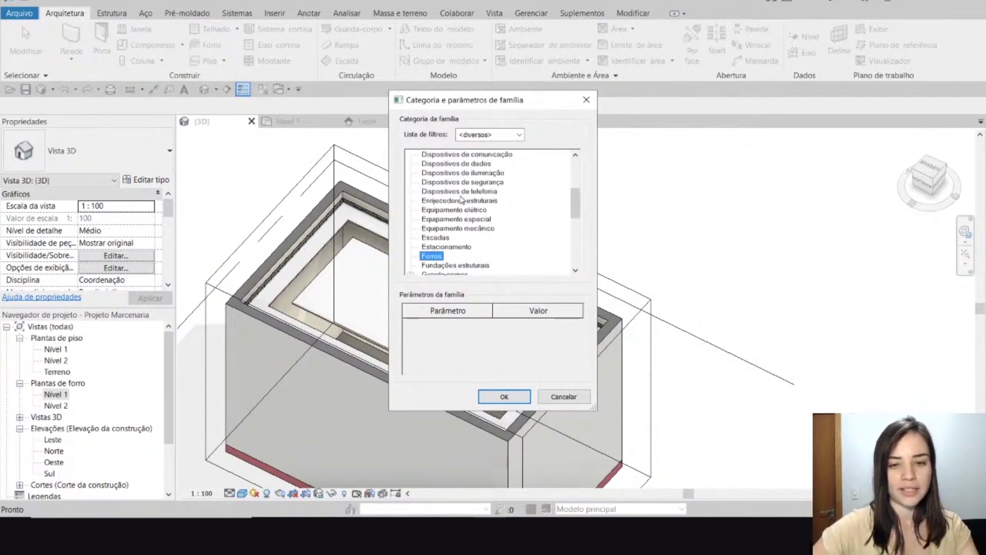
click(512, 396)
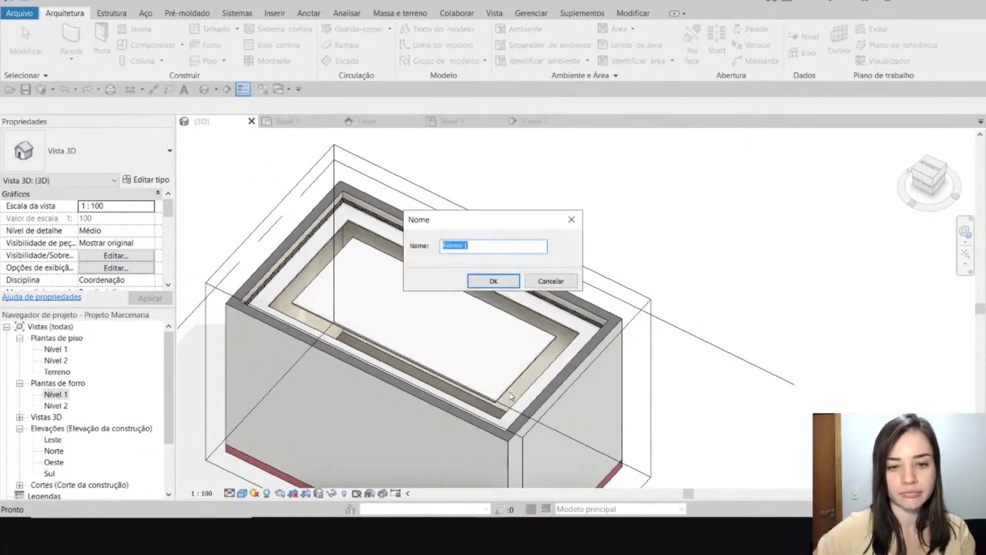
click(497, 284)
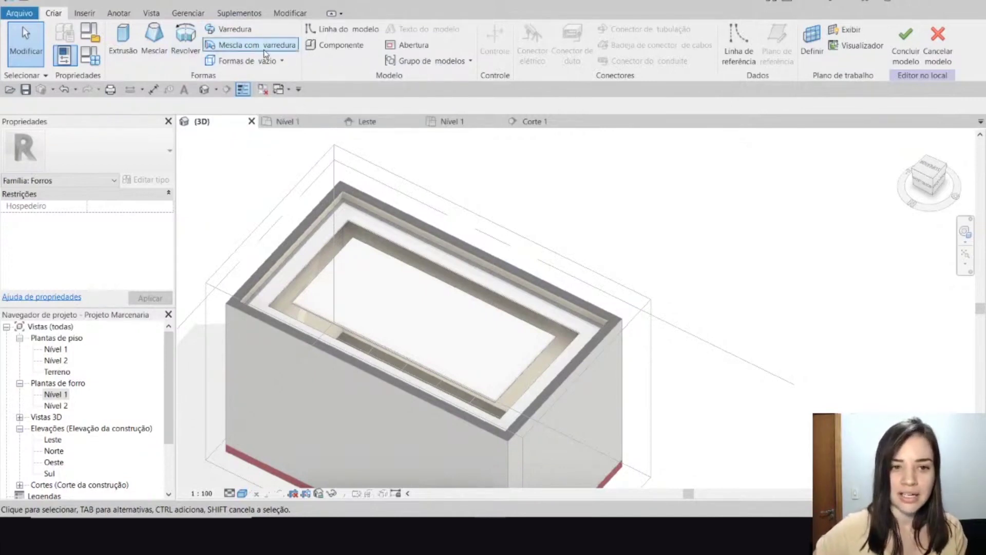
Start a sweep and sketch its rectangular path along the lower ceiling's inner opening in the Nível 1 ceiling plan
click(236, 29)
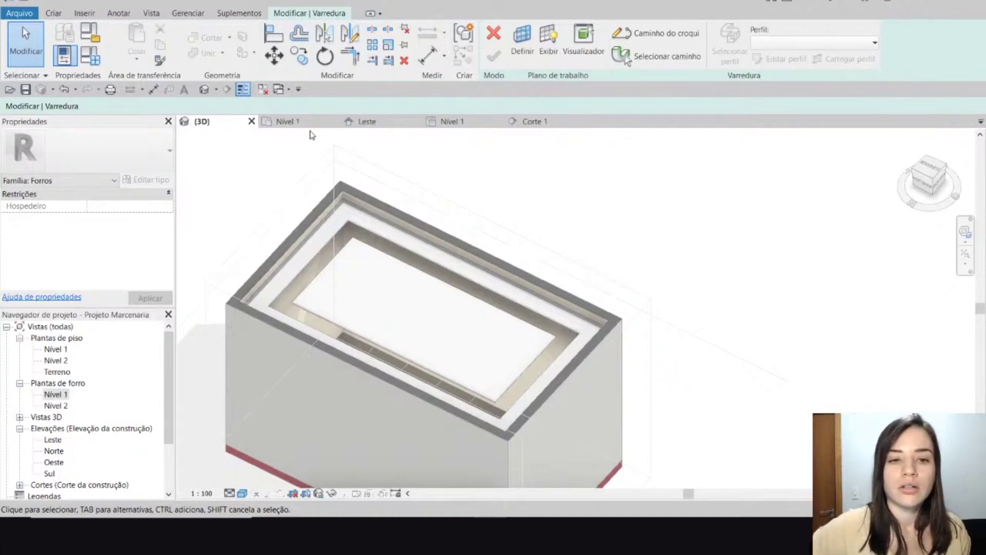
click(452, 121)
scroll(529, 271, up, 5)
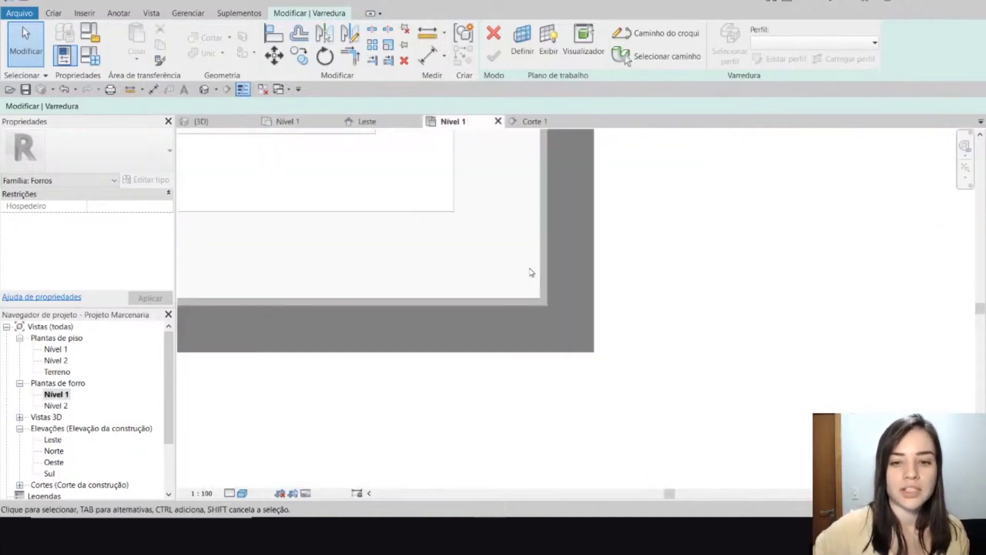
scroll(546, 335, down, 4)
scroll(431, 284, up, 2)
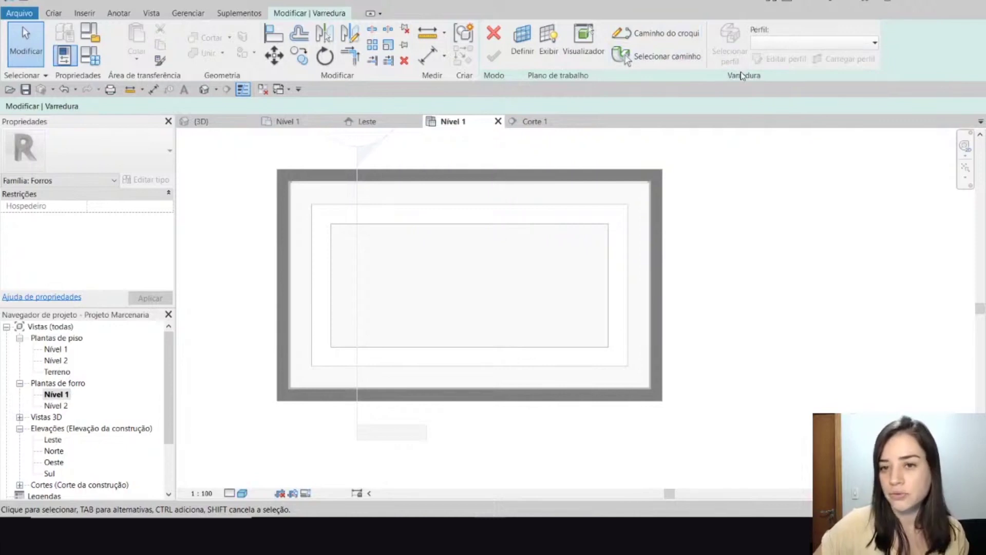
click(677, 35)
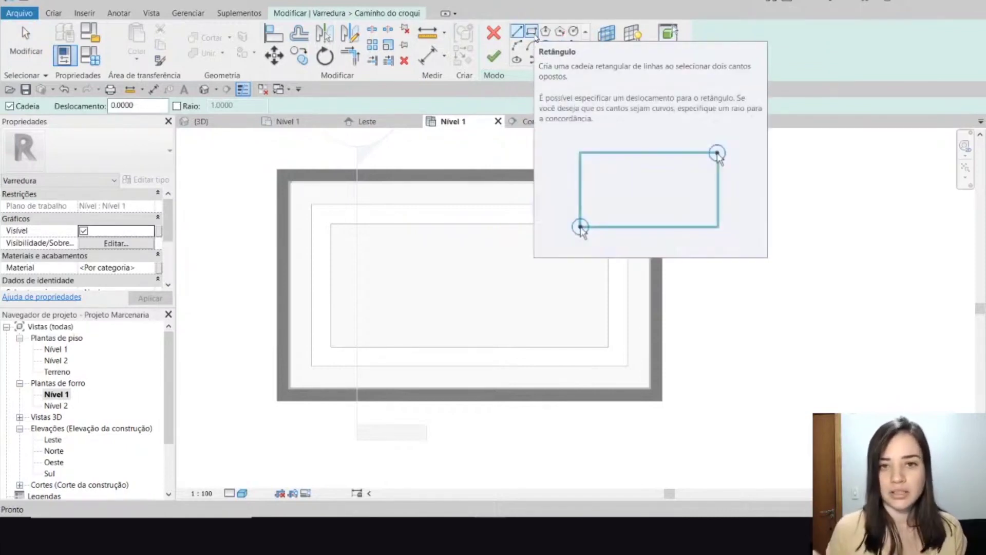
click(532, 32)
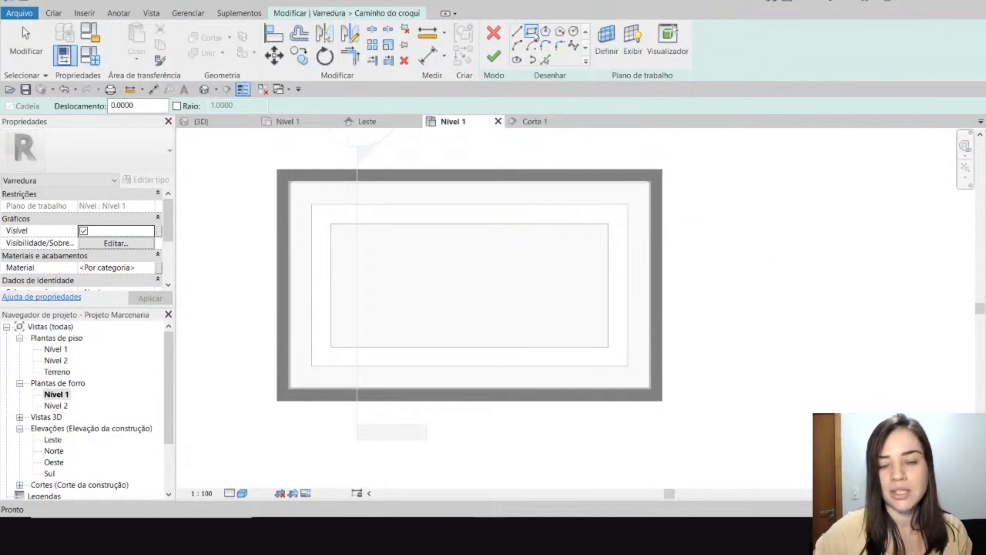
click(312, 204)
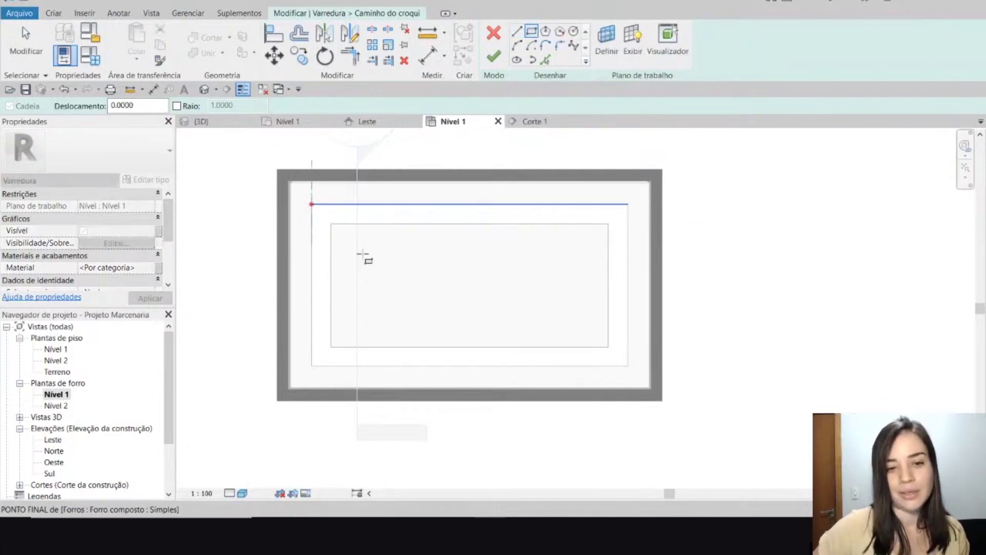
click(627, 366)
key(Escape)
key(Escape)
Check the profile plane on the sweep's rectangular path and finish the path sketch
click(470, 198)
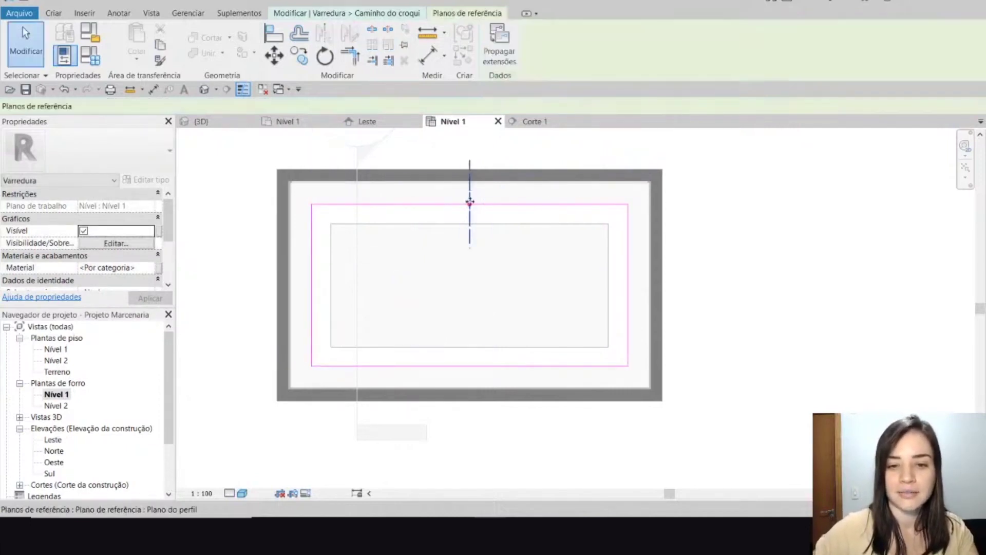
key(Escape)
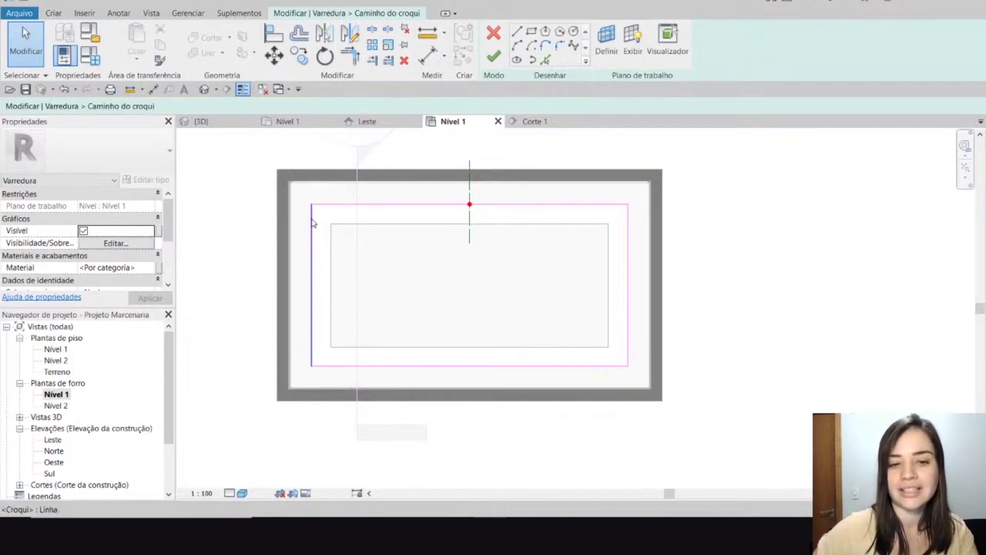
click(467, 203)
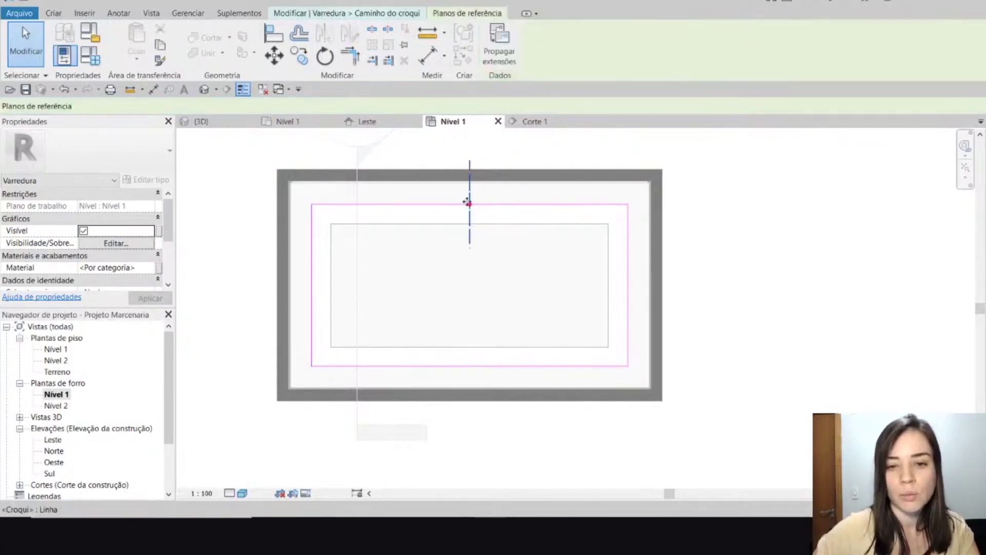
key(Escape)
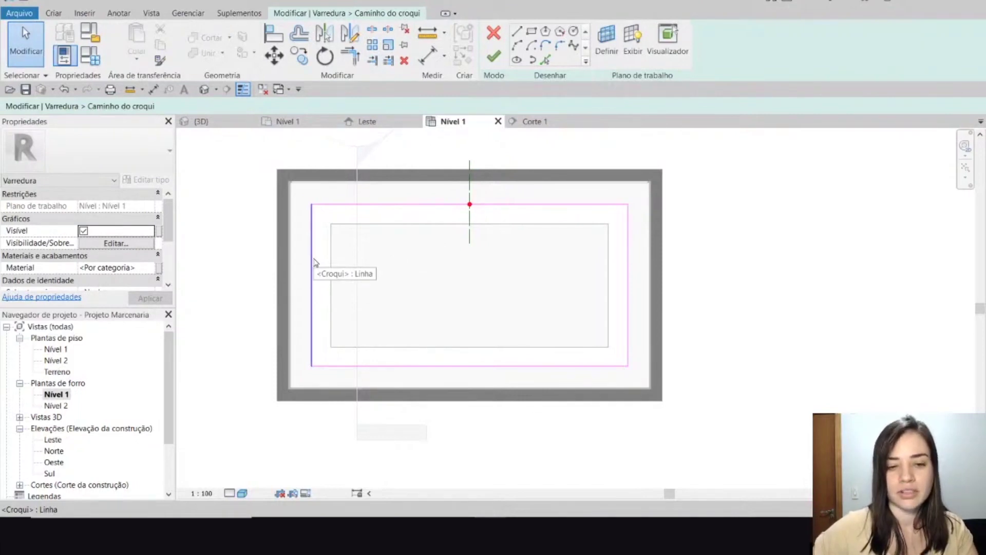
click(315, 262)
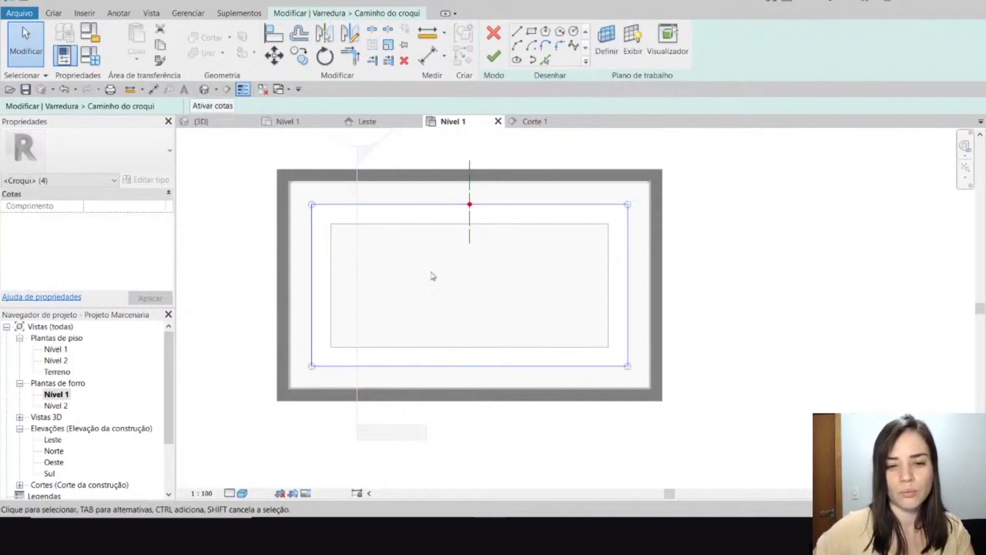
key(Escape)
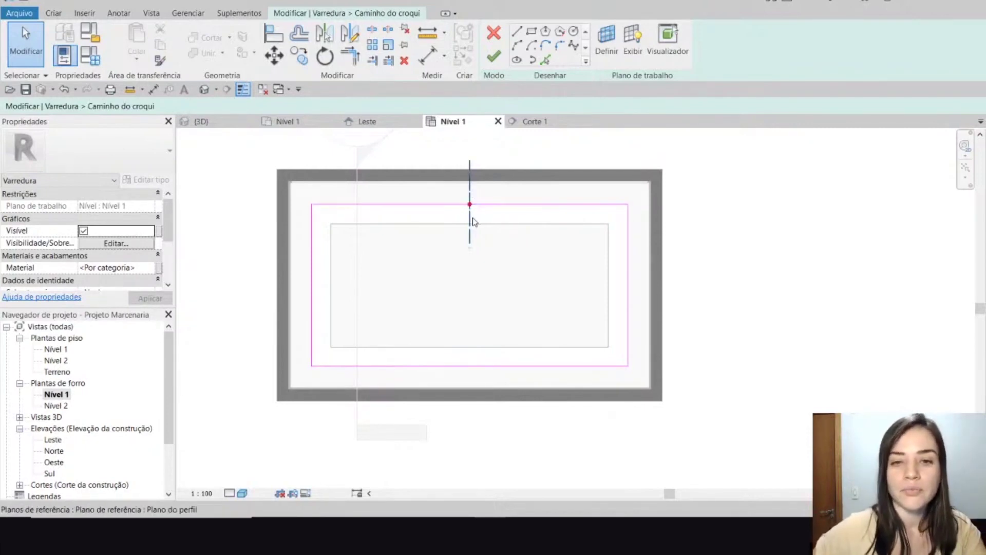
click(493, 58)
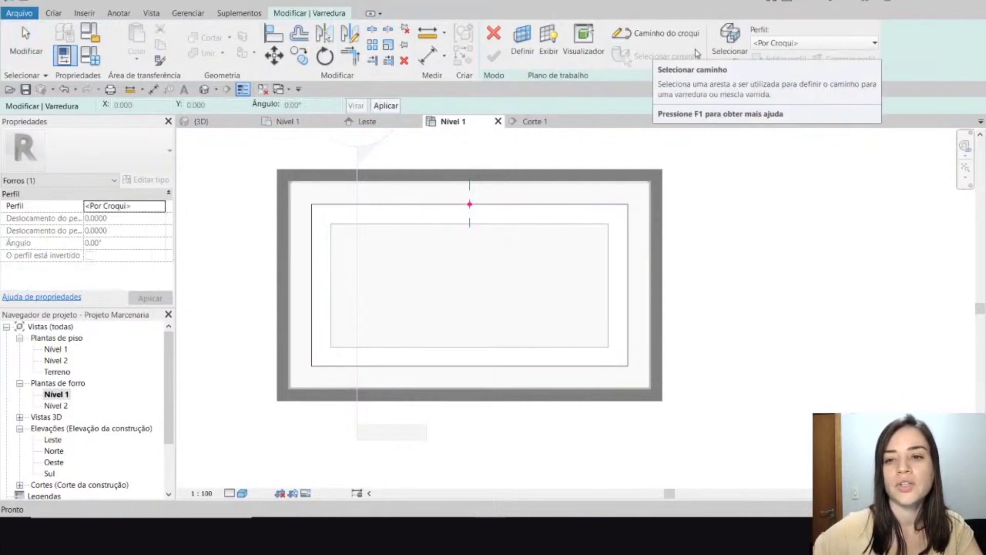
Assign the loaded profile Sanca Aberta com Iluminação to the sweep
click(736, 62)
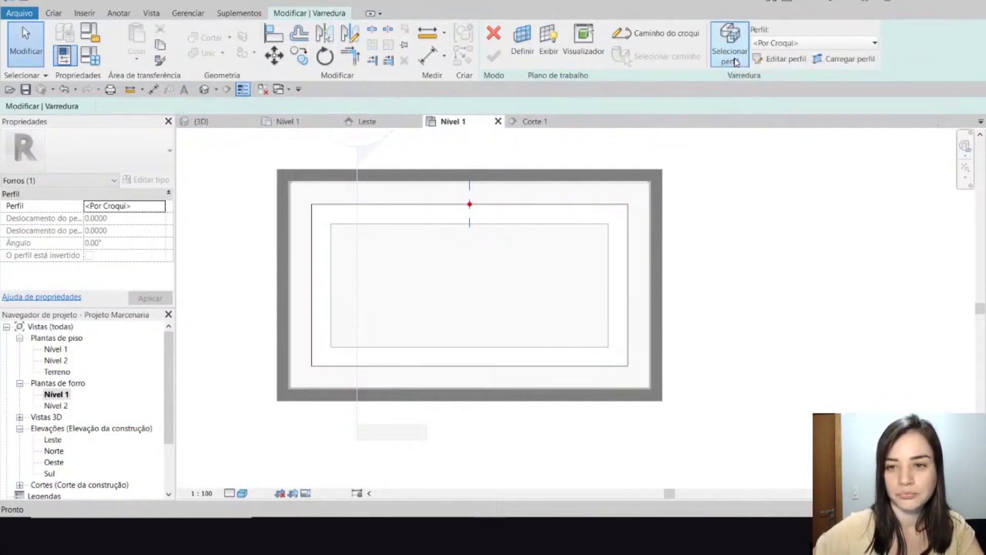
click(804, 45)
scroll(842, 123, down, 6)
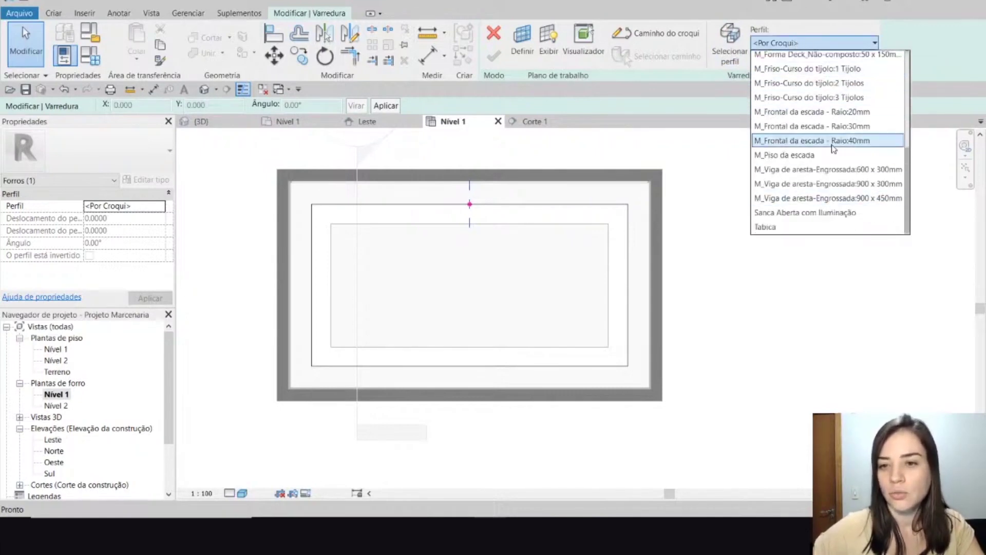
scroll(837, 92, up, 4)
scroll(835, 63, up, 2)
click(841, 43)
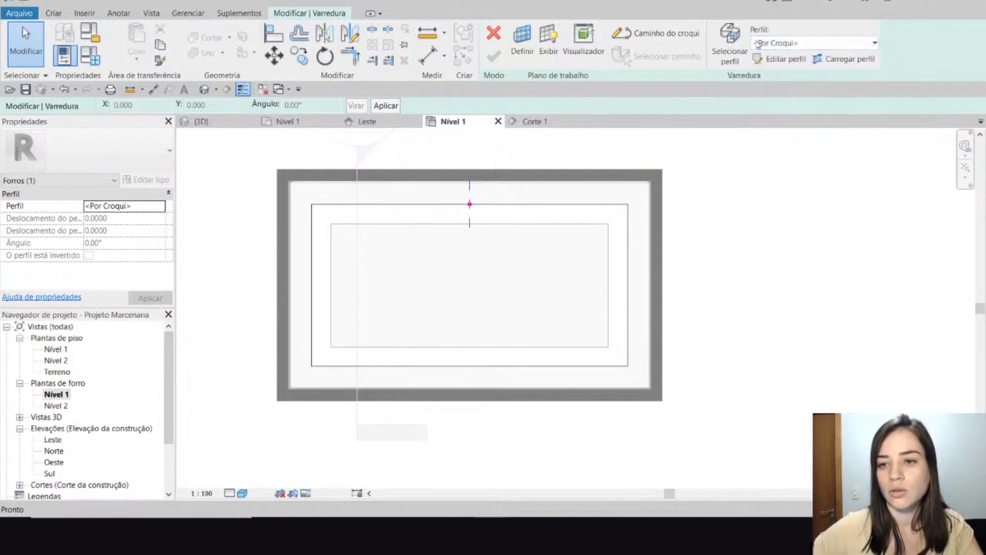
click(784, 44)
click(784, 44)
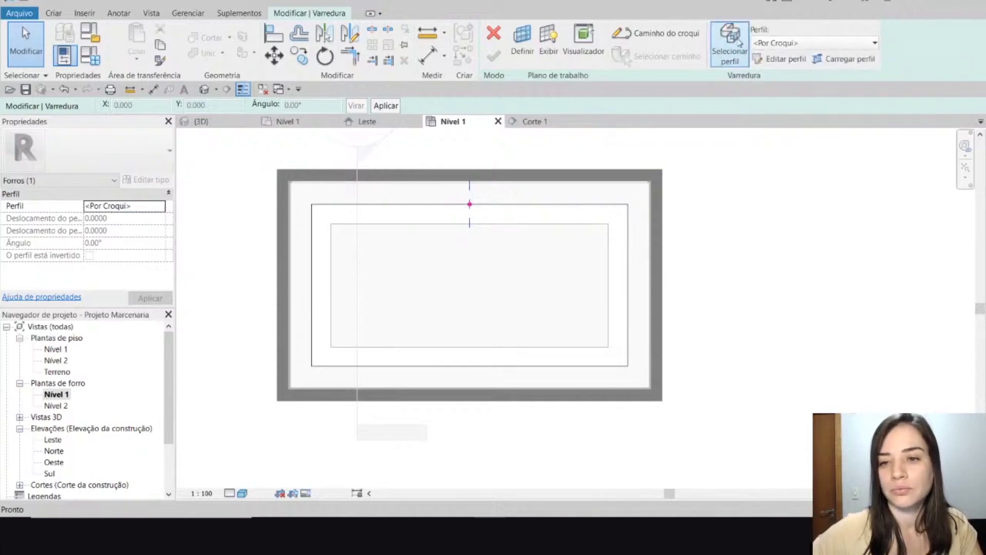
click(770, 43)
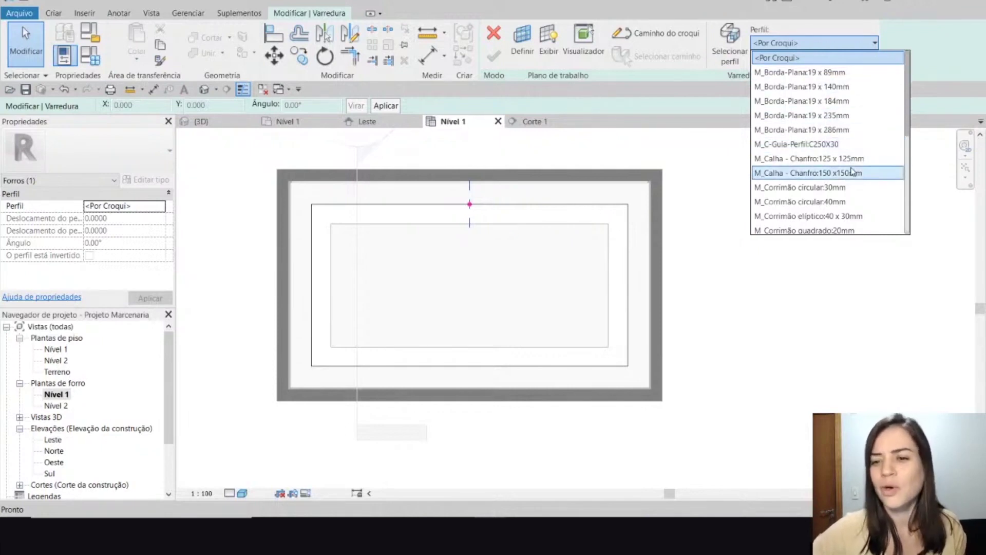
scroll(856, 185, down, 2)
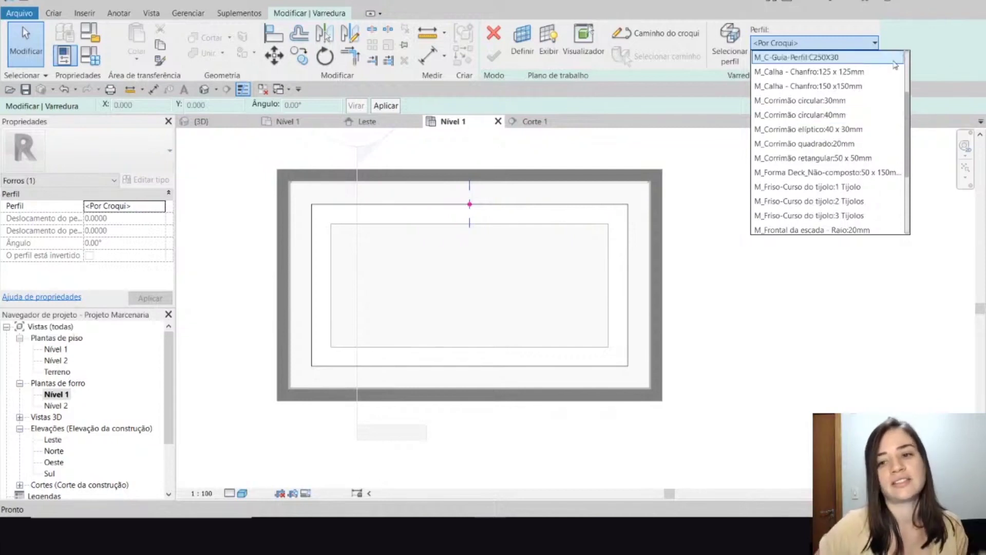
scroll(822, 118, down, 3)
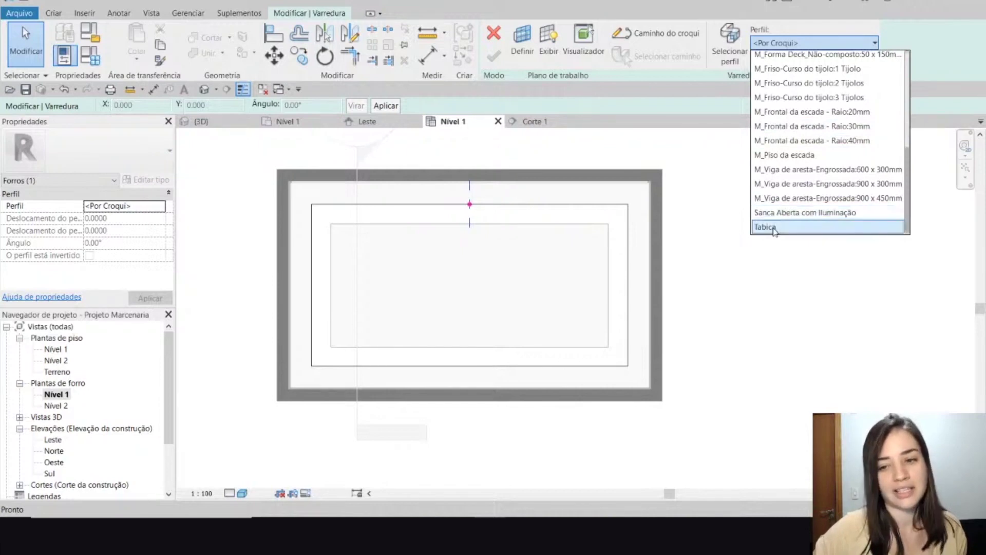
click(810, 214)
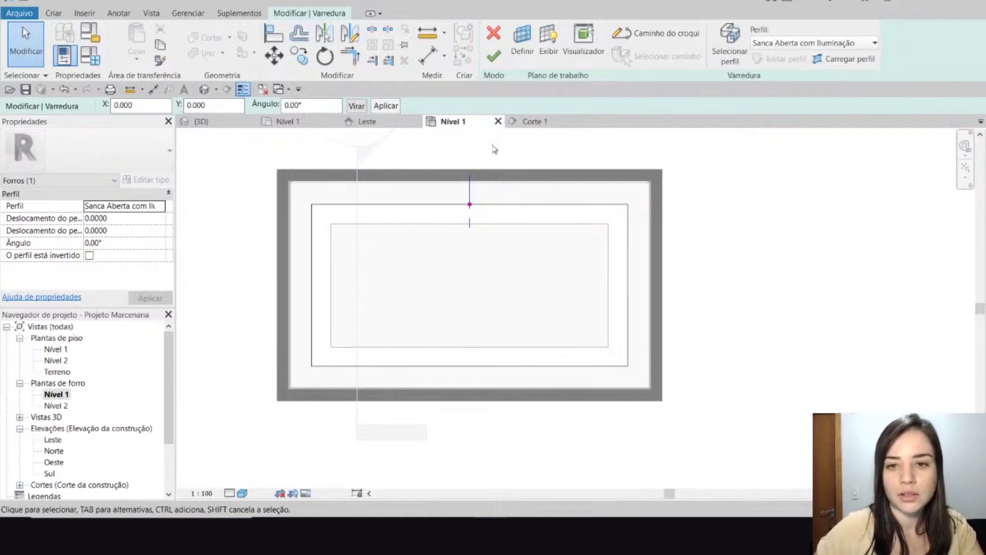
Open the 3D view and inspect where the sweep's path and profile sit relative to the ceiling
click(220, 123)
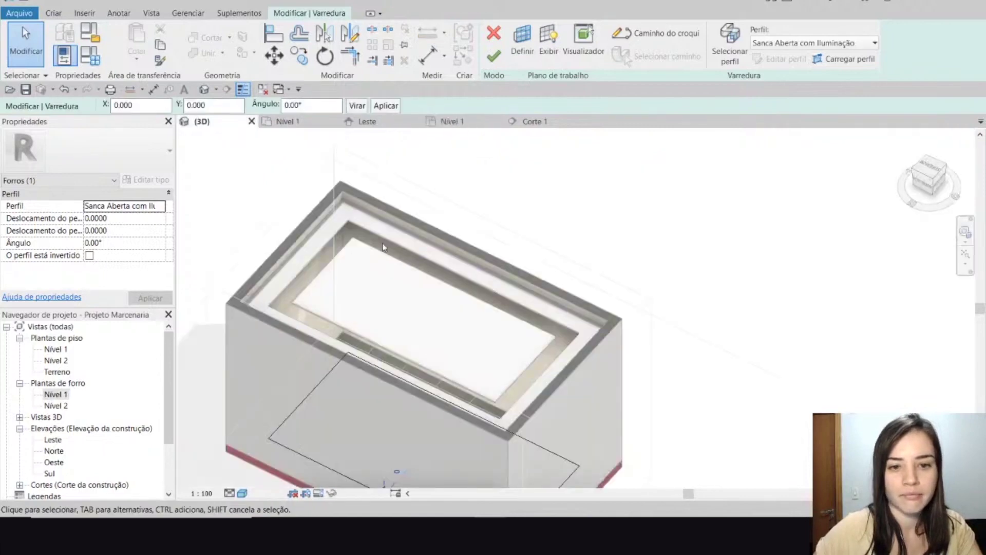
scroll(439, 286, up, 2)
middle_drag(446, 302, 458, 218)
scroll(458, 218, down, 5)
scroll(480, 339, up, 3)
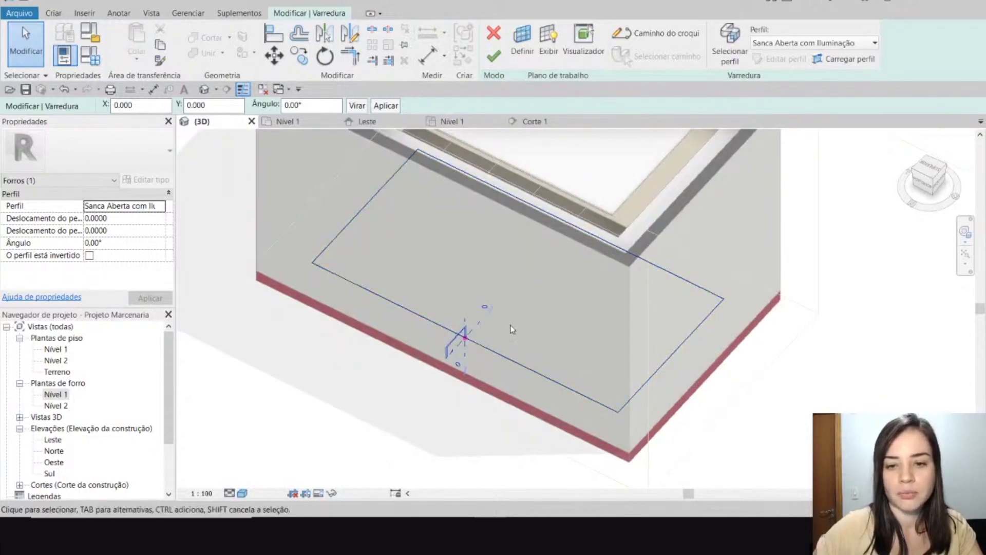
click(501, 354)
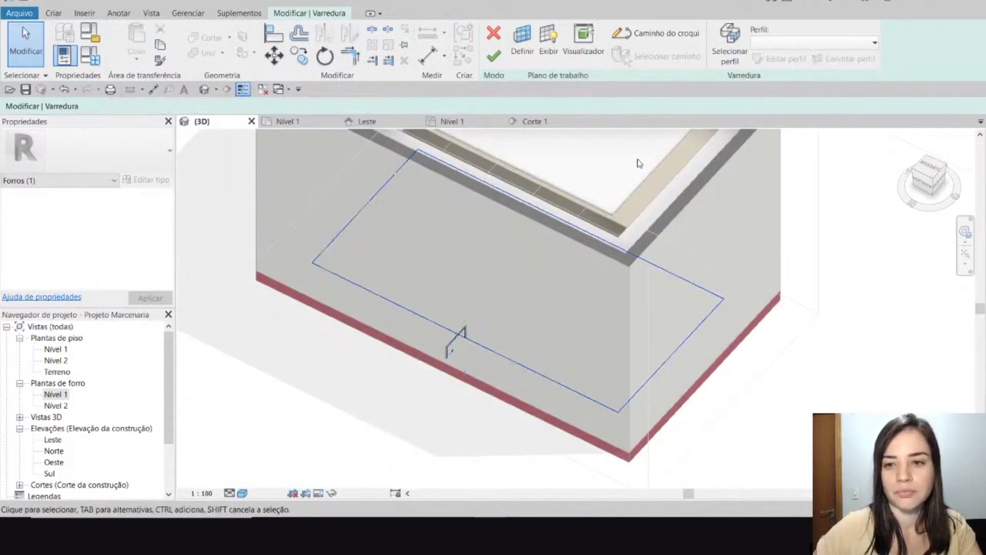
click(594, 279)
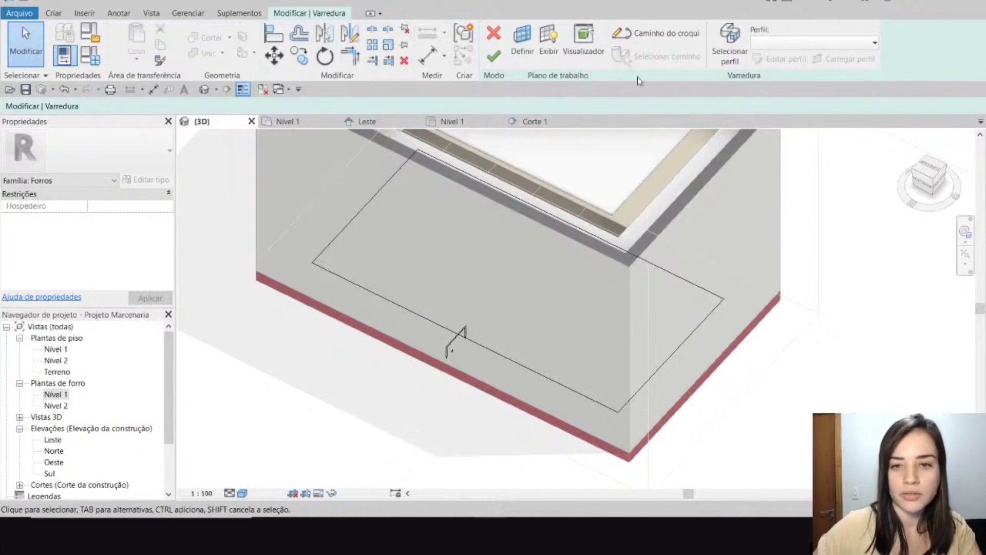
Set the work plane by picking the ceiling's face in the 3D view, and finish the sweep
click(530, 50)
click(263, 265)
click(298, 323)
middle_drag(439, 201, 471, 356)
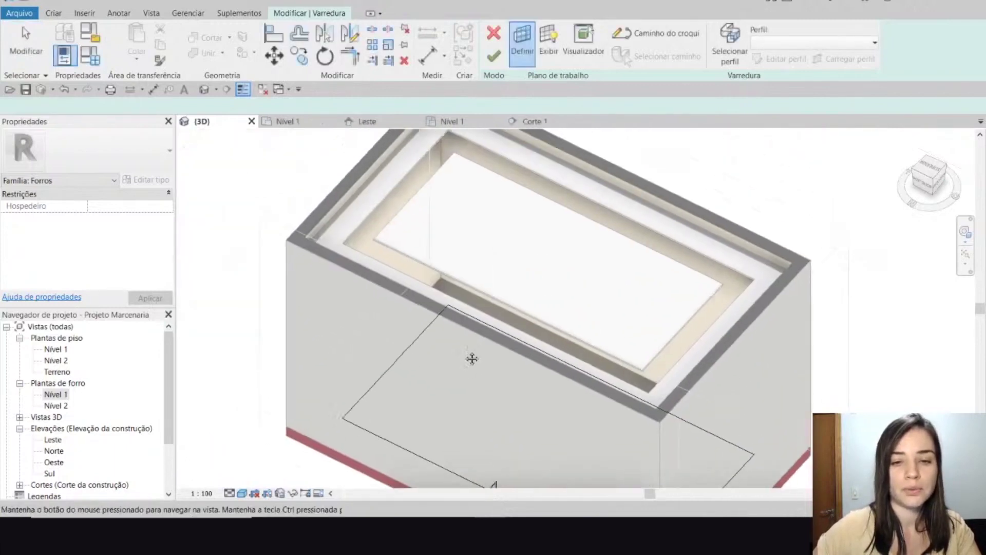
scroll(457, 309, up, 1)
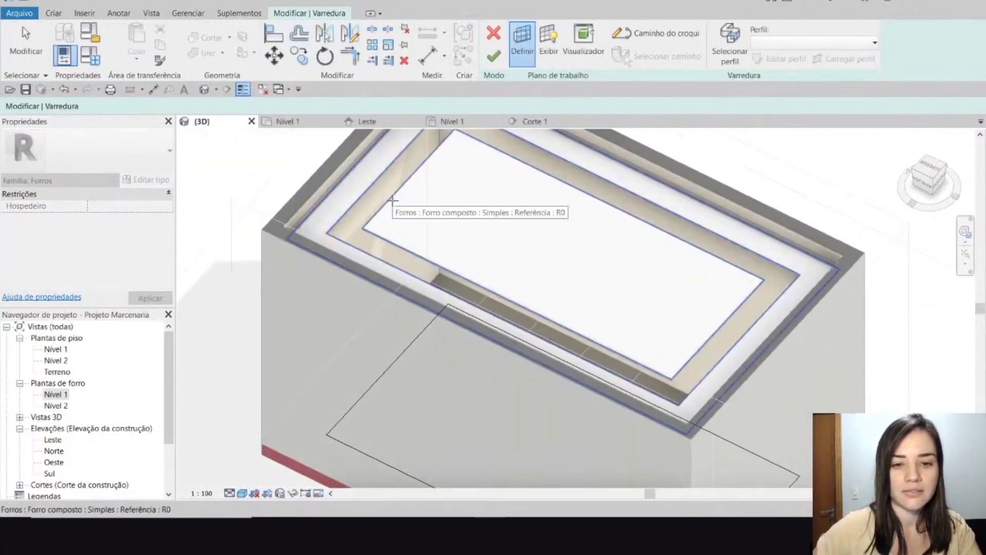
click(393, 200)
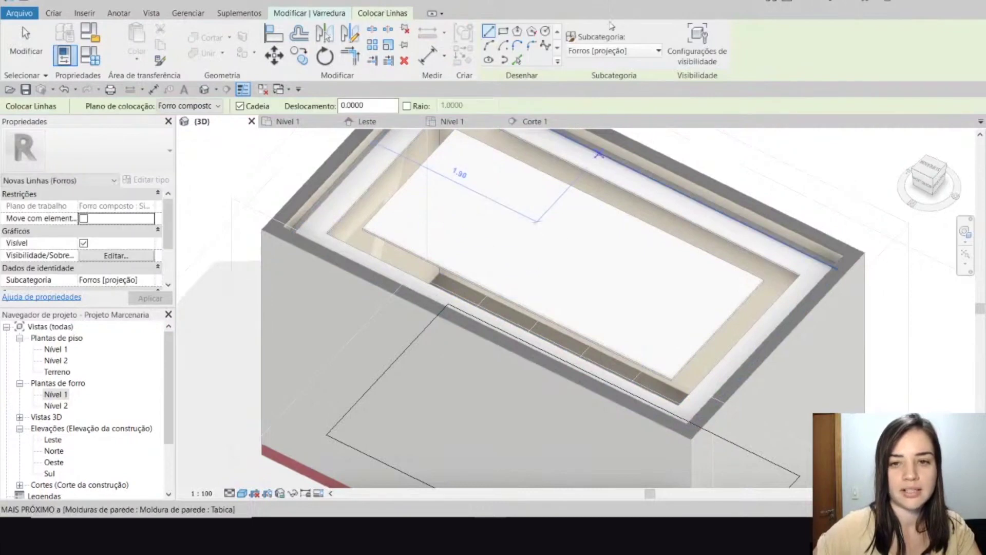
click(334, 13)
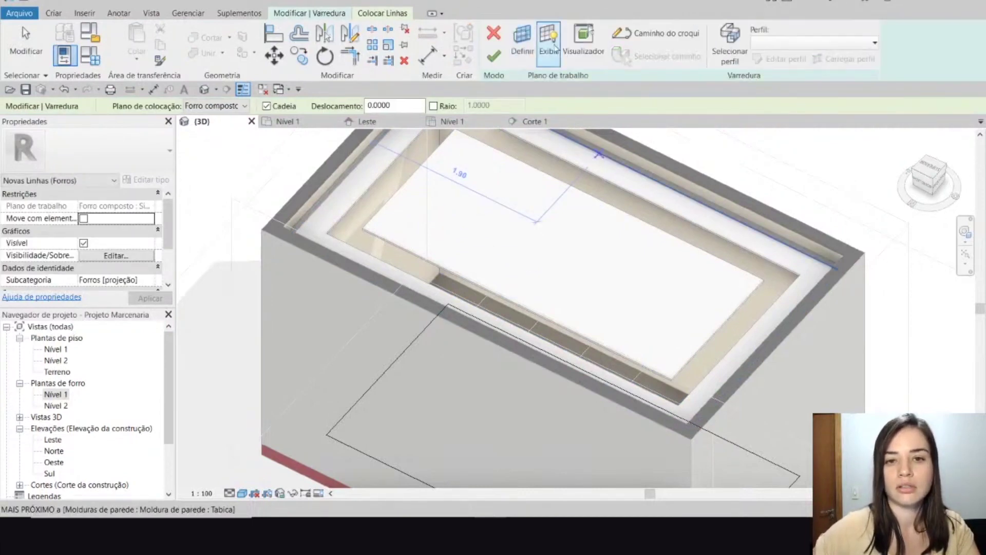
click(492, 57)
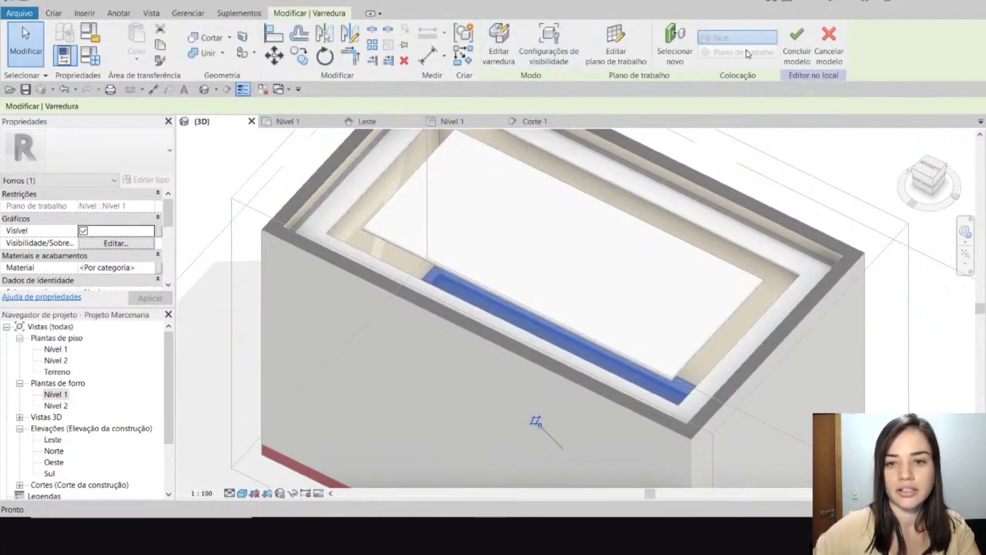
Finish the in-place ceiling model and examine the whole room in the 3D view
click(790, 57)
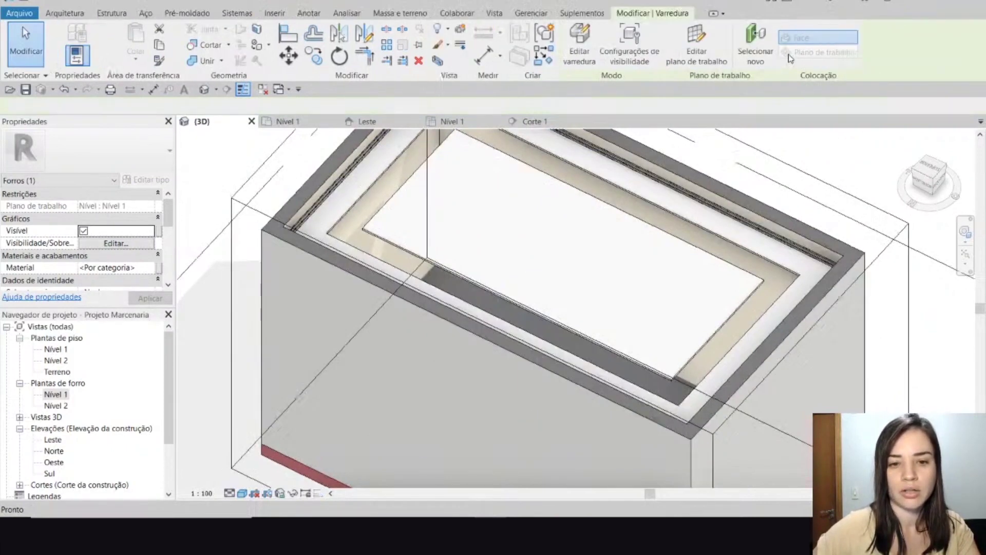
scroll(611, 231, down, 5)
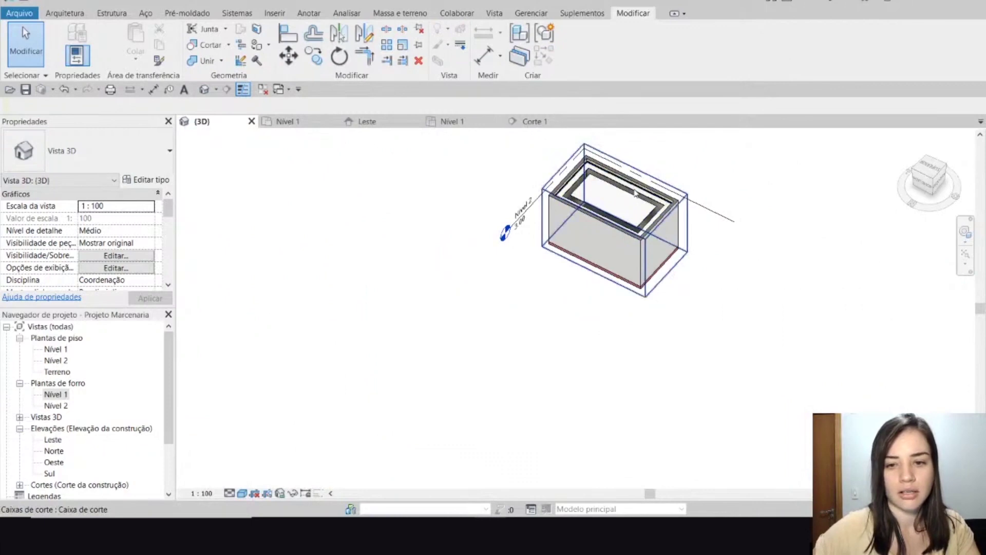
scroll(612, 231, up, 2)
middle_drag(611, 231, 568, 242)
scroll(568, 241, down, 3)
Extend the top of the 3D view's section box well above the room and inspect the ceiling opening
click(547, 268)
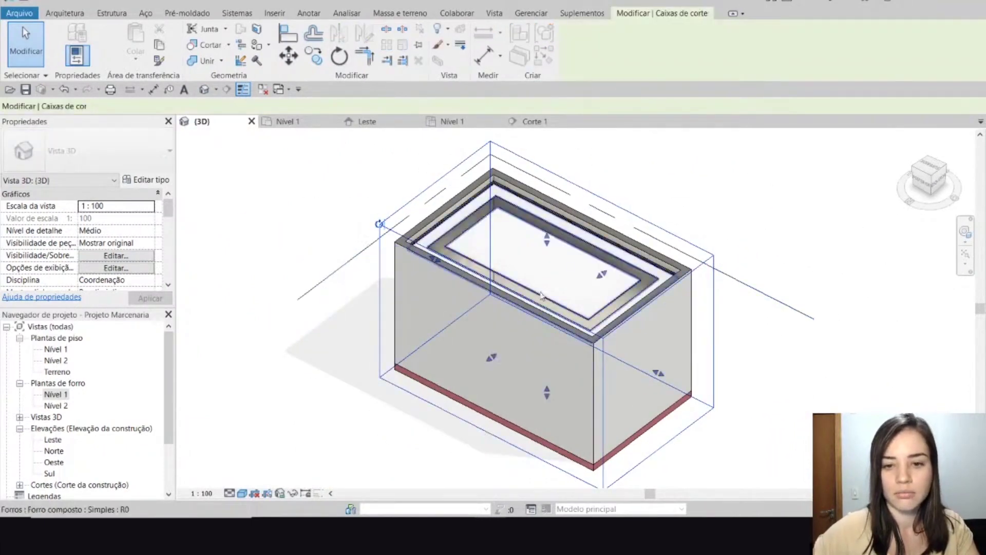
scroll(547, 268, down, 2)
drag(546, 267, 552, 144)
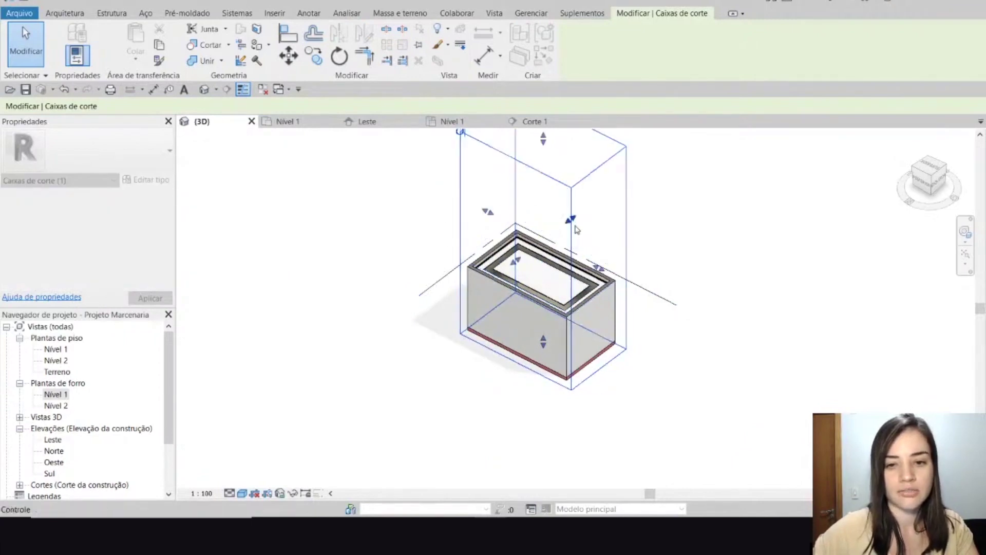
shift+middle_drag(532, 367, 568, 354)
scroll(576, 267, up, 3)
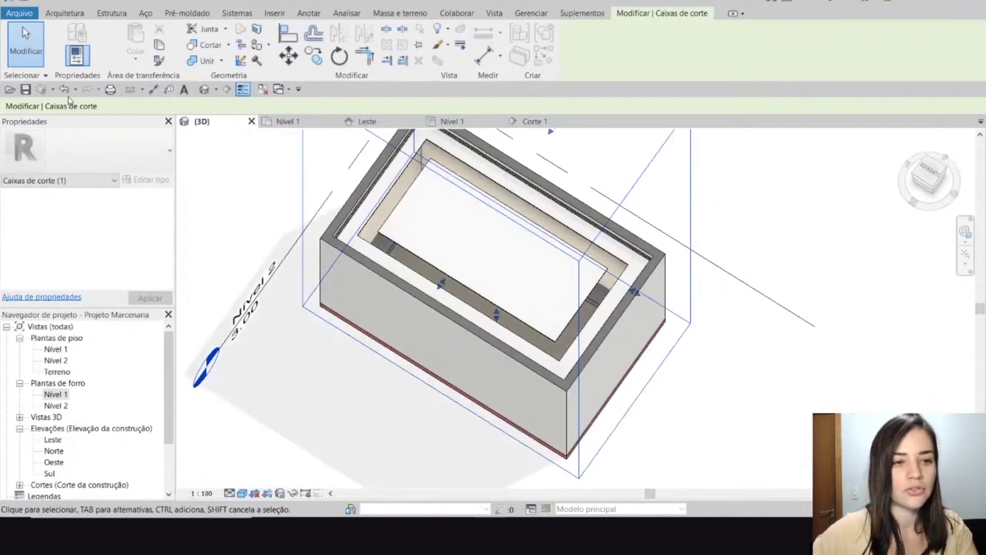
Undo the section box change and the completion of the in-place model
click(64, 94)
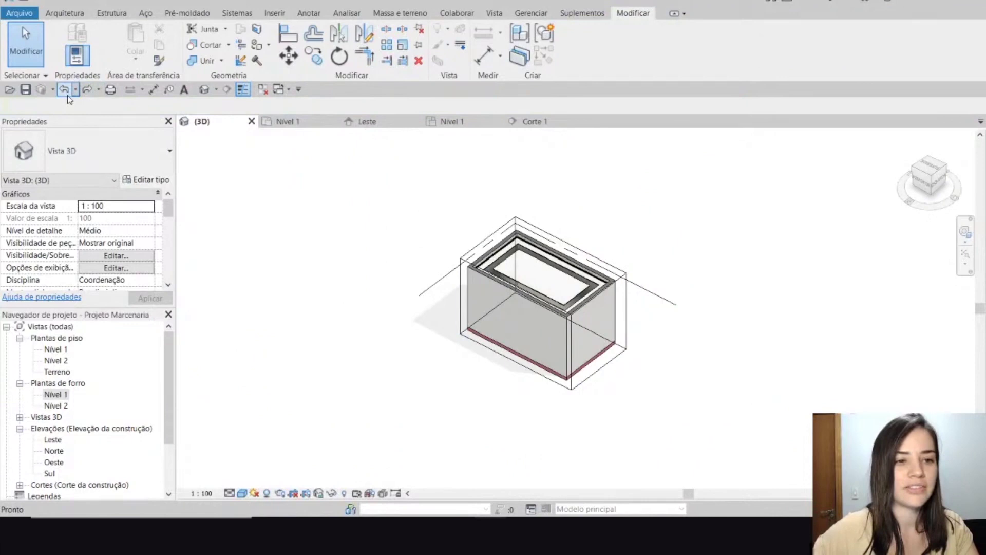
click(65, 96)
Change the cove sweep's work plane by picking the gypsum ceiling's face as the new plane in the 3D view
scroll(561, 153, down, 5)
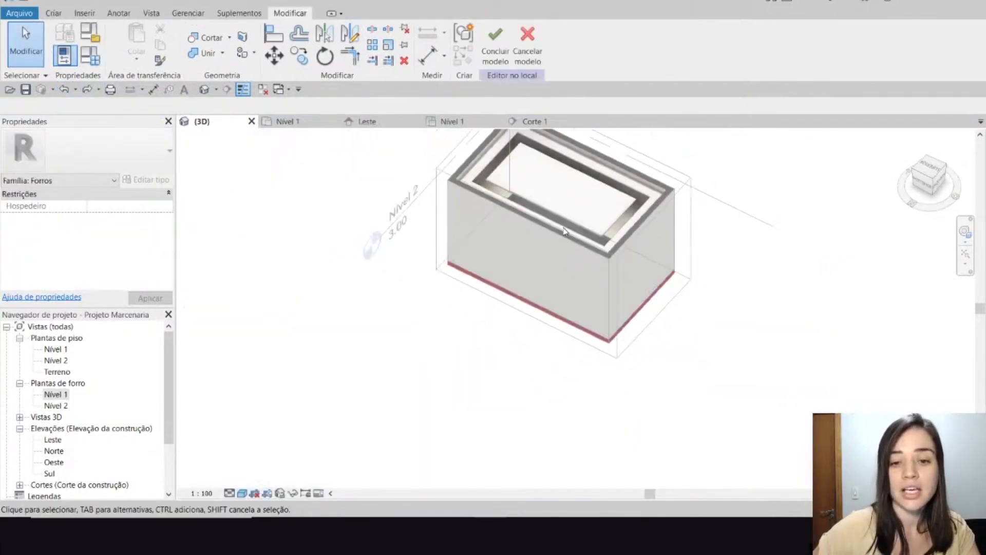
shift+middle_drag(591, 226, 585, 261)
scroll(589, 234, up, 2)
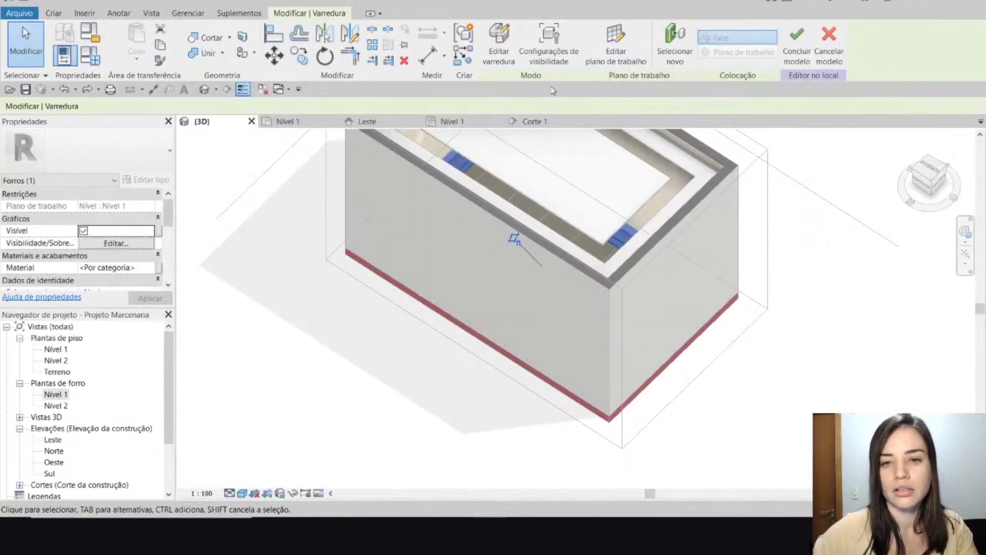
click(622, 62)
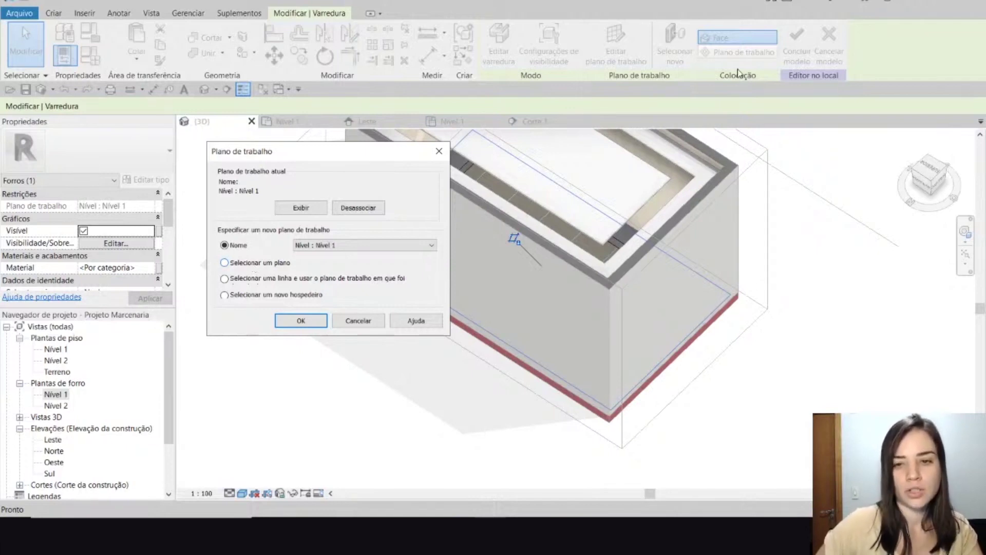
click(288, 263)
click(301, 320)
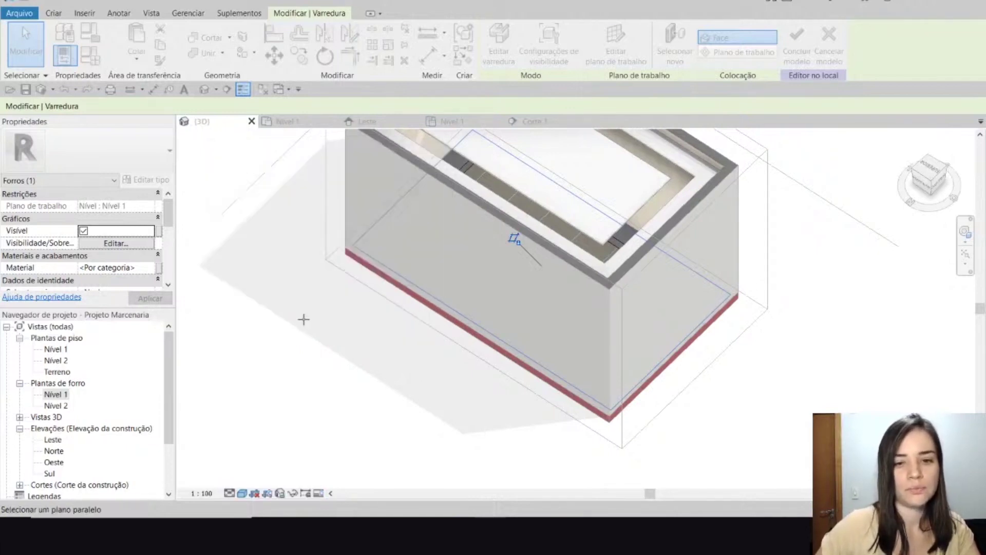
click(488, 213)
middle_drag(489, 214, 510, 352)
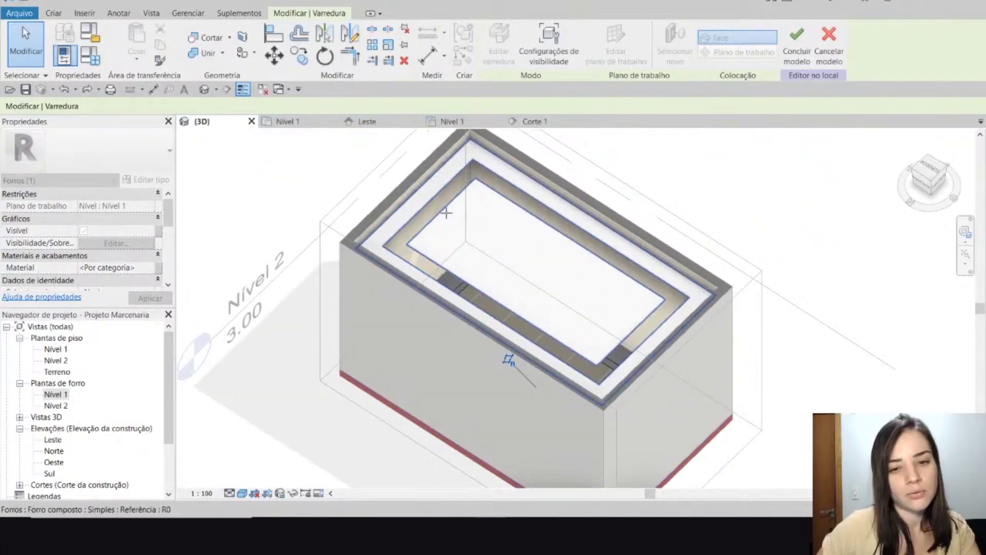
click(447, 213)
key(Escape)
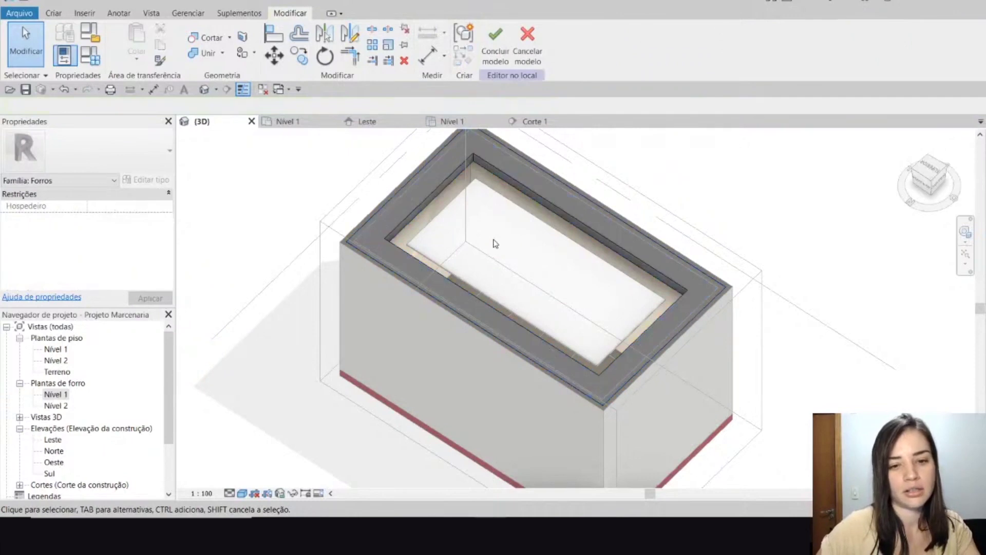
Finish the in-place cove model and check its position against the ceiling and walls in section Corte 1
shift+middle_drag(513, 273, 514, 231)
click(495, 49)
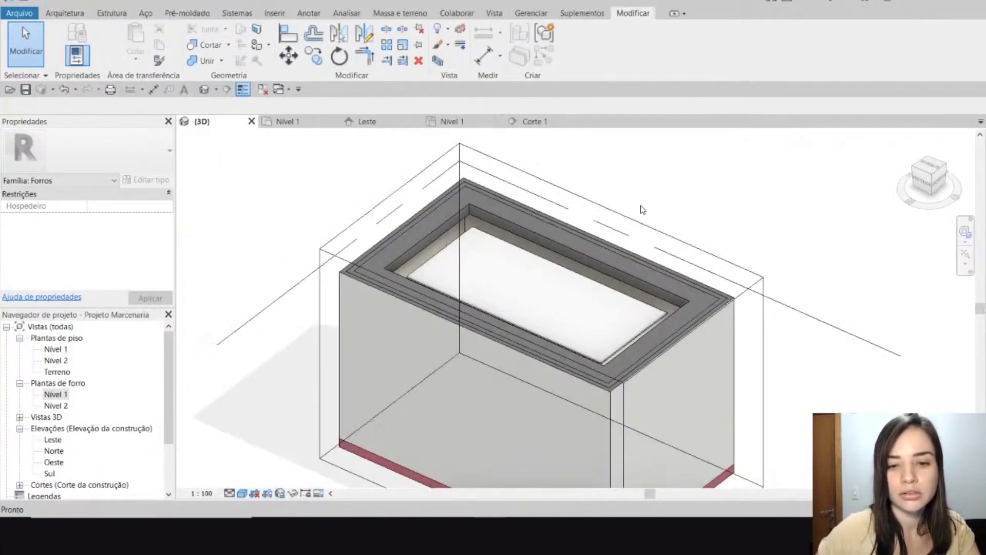
click(531, 122)
click(443, 286)
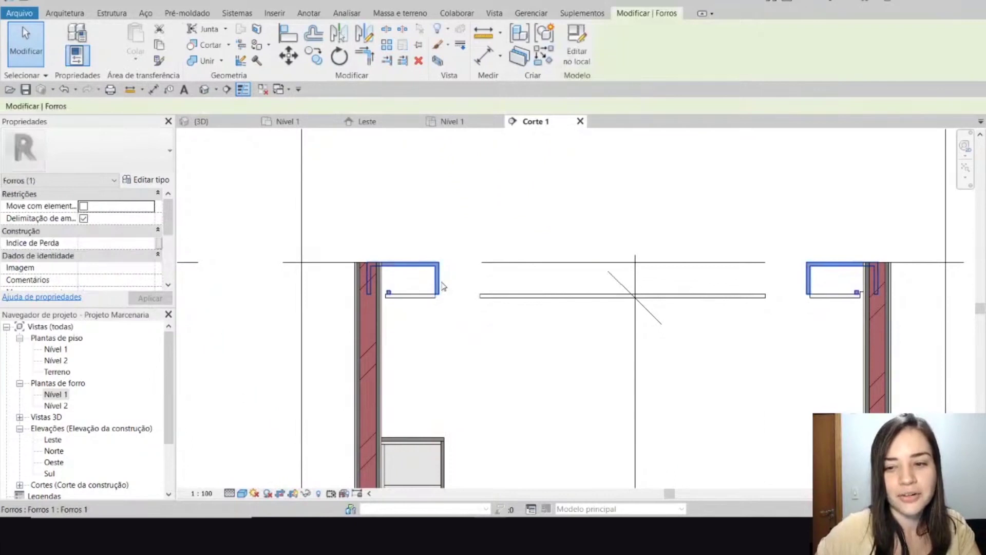
Edit the cove in place from the 3D view, flip its Sanca Aberta com Iluminação sweep profile, and finish the sweep and model
click(200, 121)
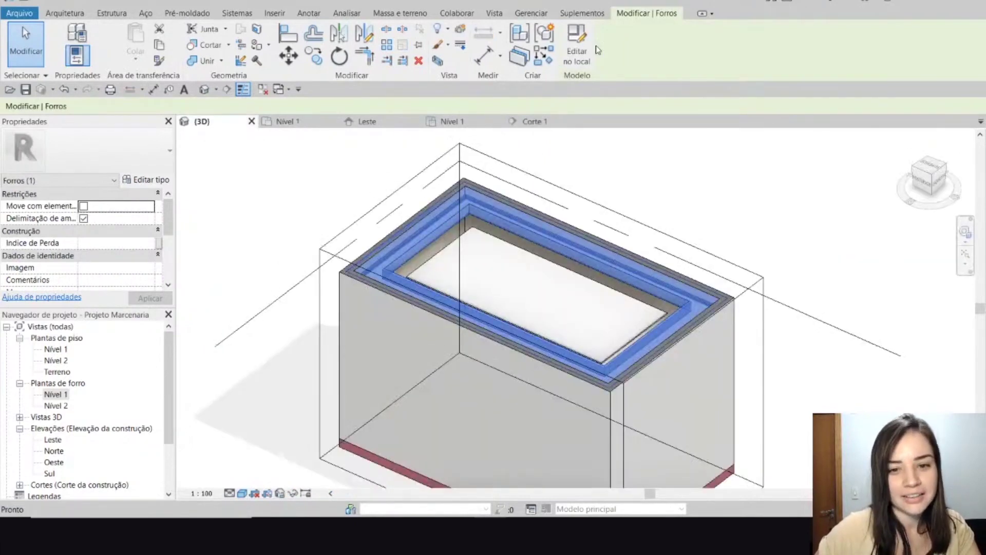
click(575, 54)
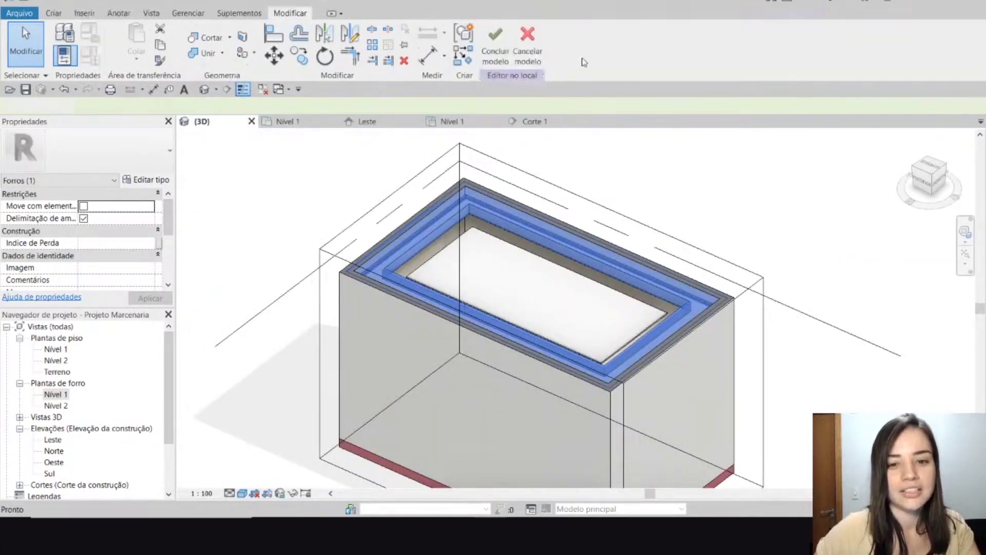
click(458, 199)
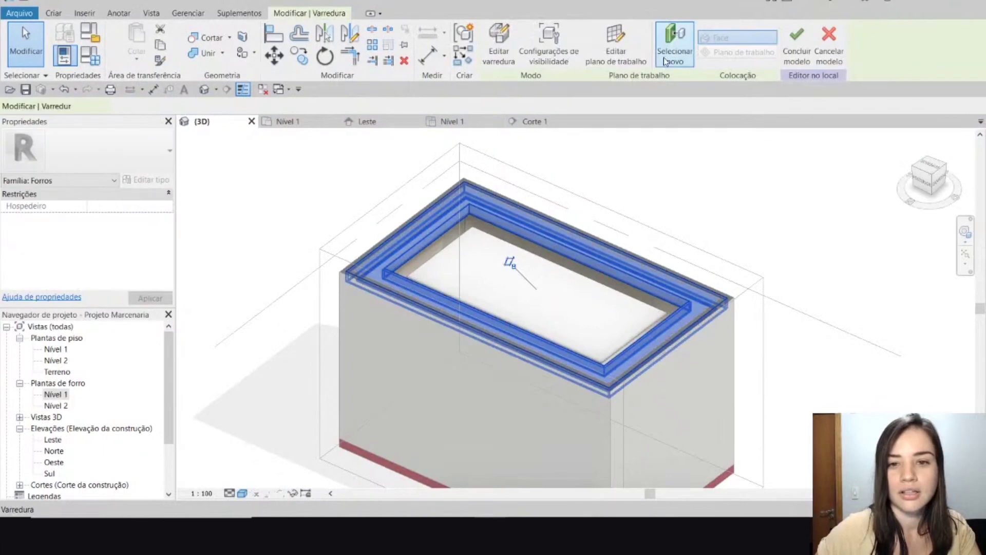
click(497, 54)
click(731, 42)
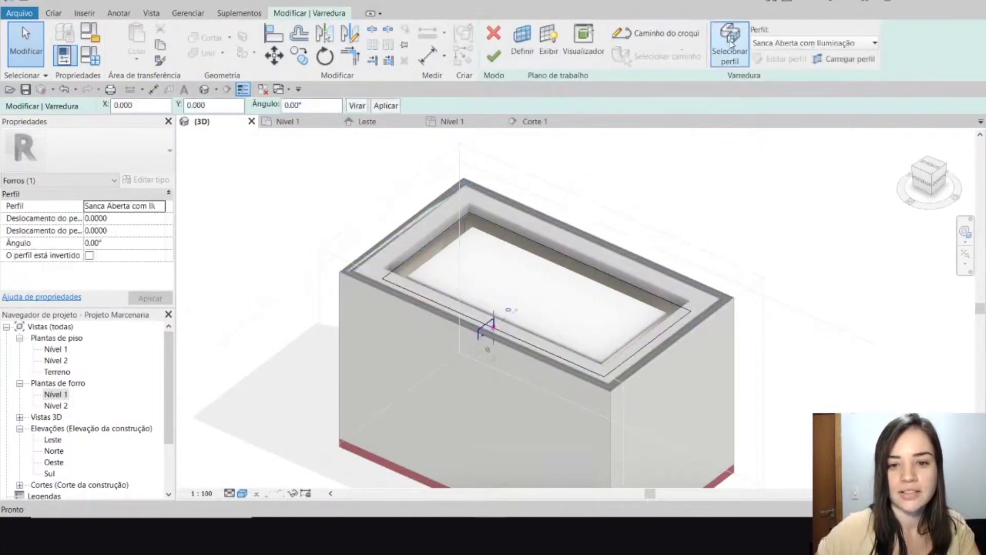
shift+middle_drag(705, 278, 575, 318)
scroll(577, 345, up, 6)
shift+middle_drag(557, 378, 520, 328)
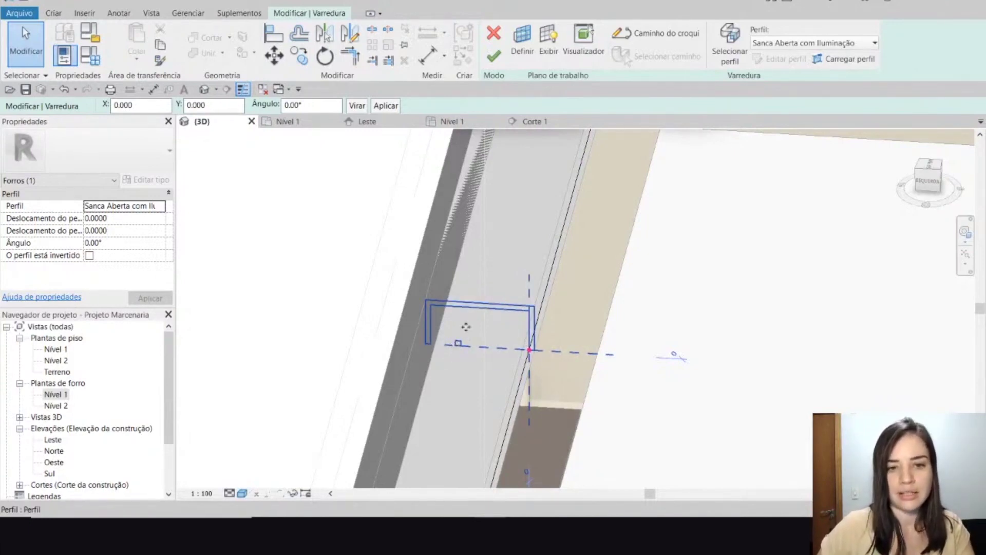
click(359, 107)
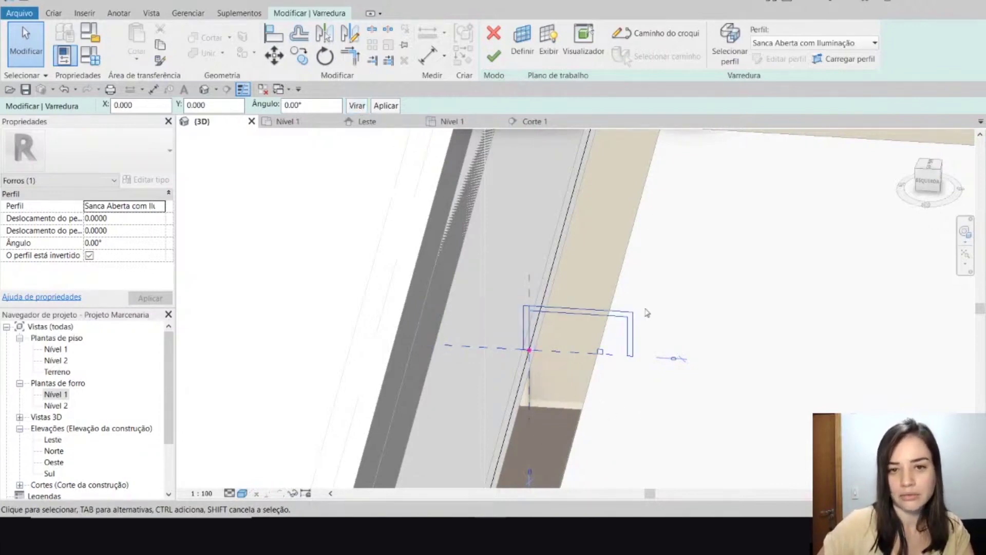
click(494, 57)
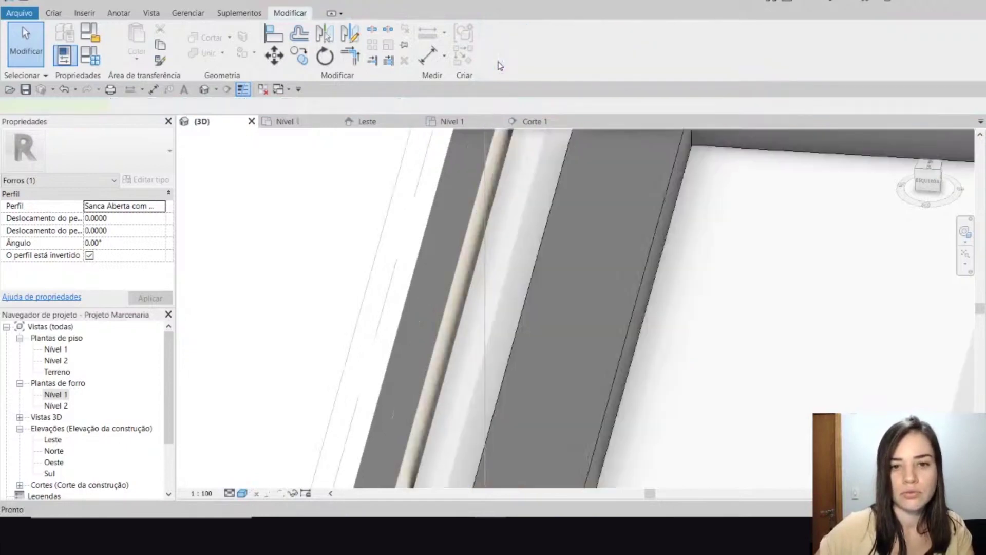
click(812, 43)
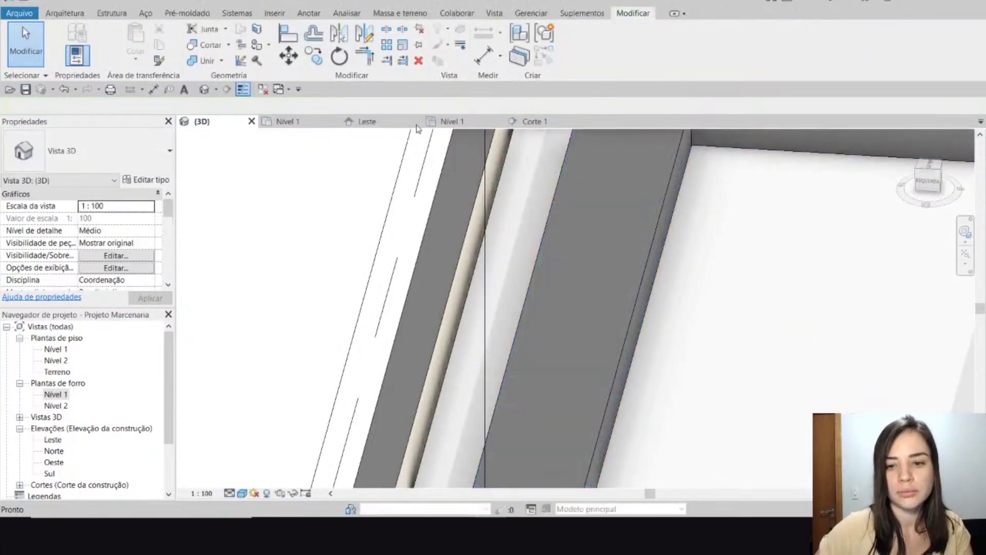
Inspect the flipped cove in the 3D view and in section Corte 1, checking how it meets the ceiling panels
scroll(341, 161, down, 6)
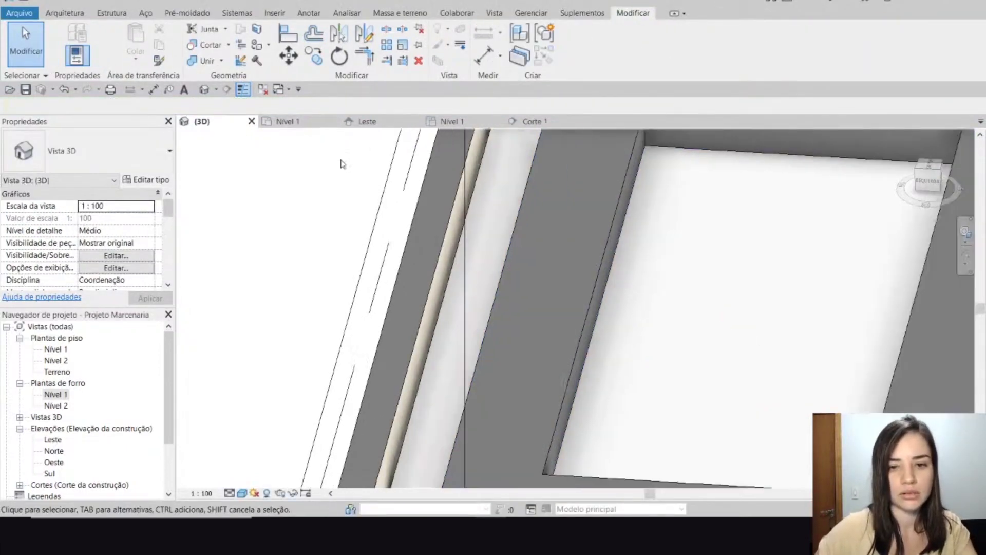
scroll(387, 171, up, 3)
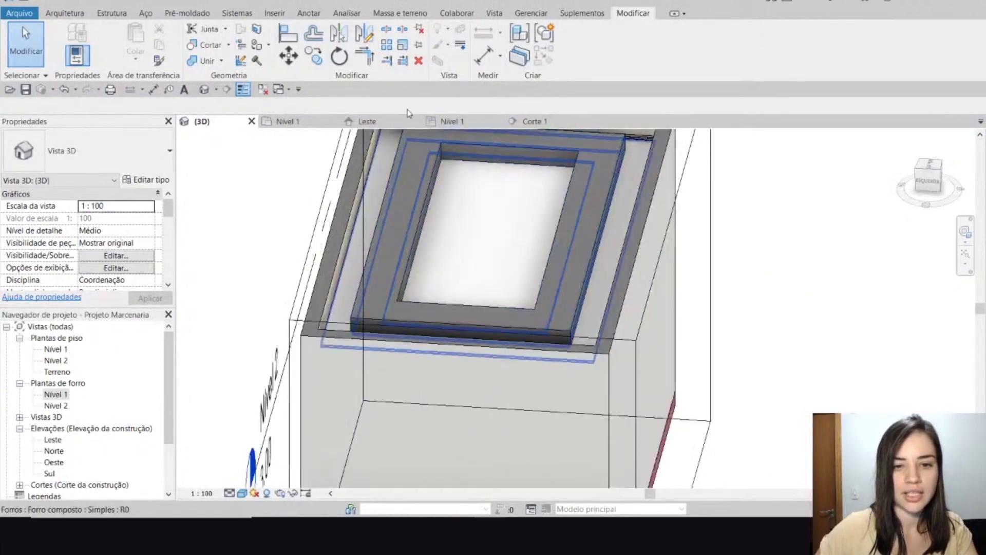
click(534, 121)
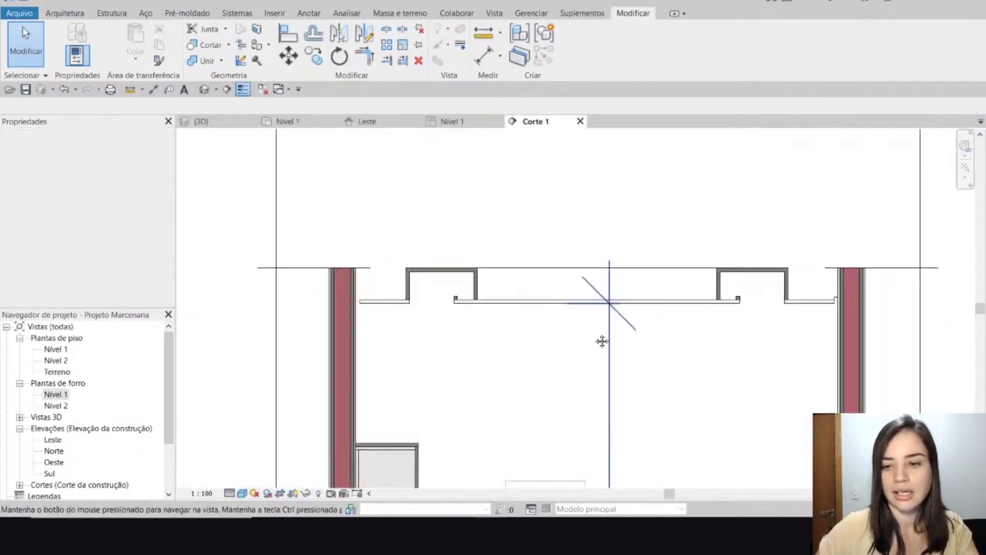
scroll(606, 318, up, 2)
scroll(466, 325, up, 3)
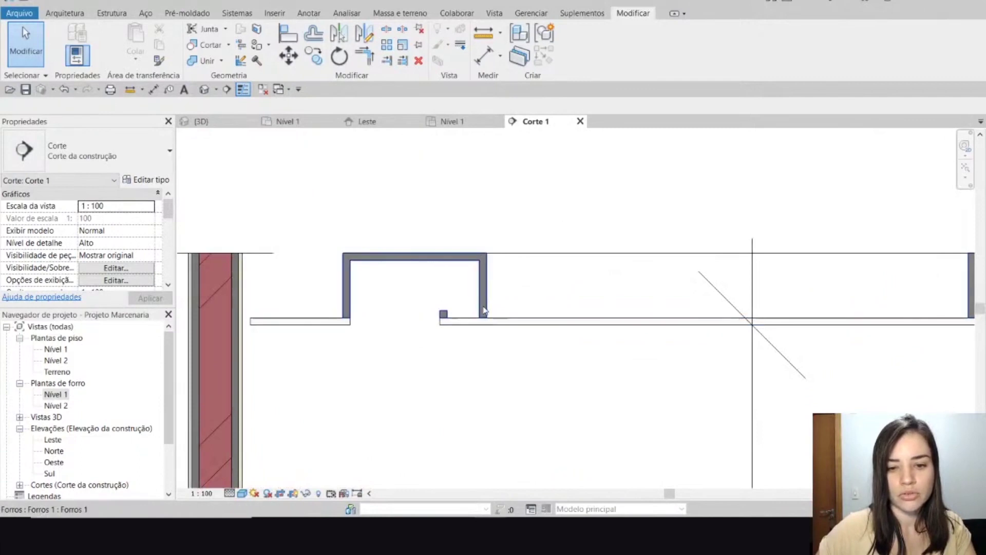
click(466, 323)
scroll(511, 293, down, 2)
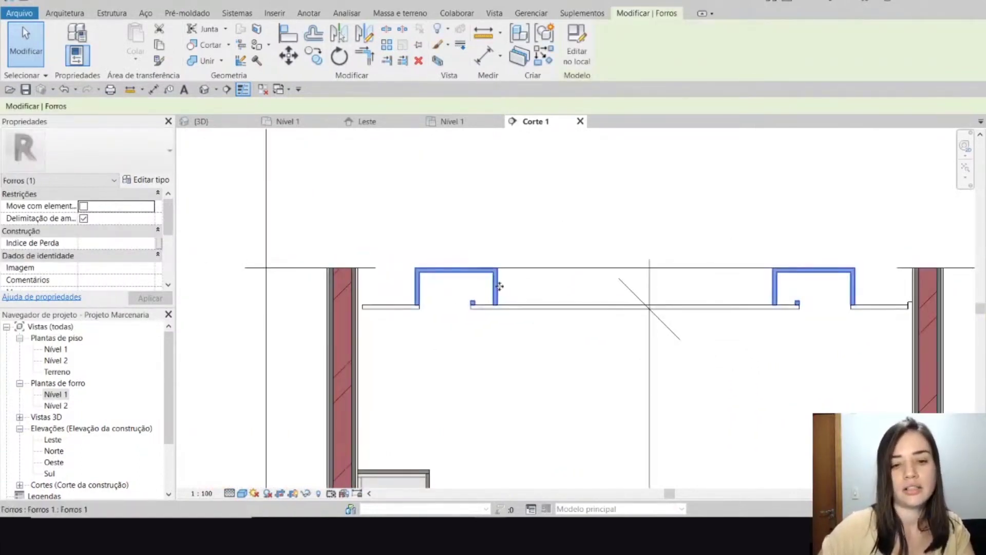
scroll(61, 252, down, 4)
scroll(117, 244, up, 2)
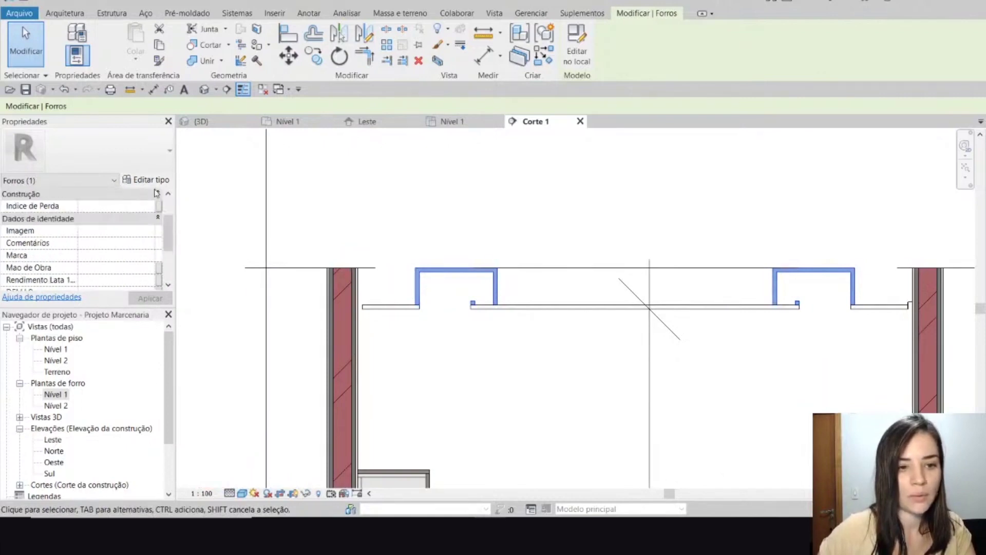
Examine the properties of the in-place cove and of the Simples ceiling in section Corte 1
click(154, 180)
click(399, 57)
scroll(548, 249, up, 3)
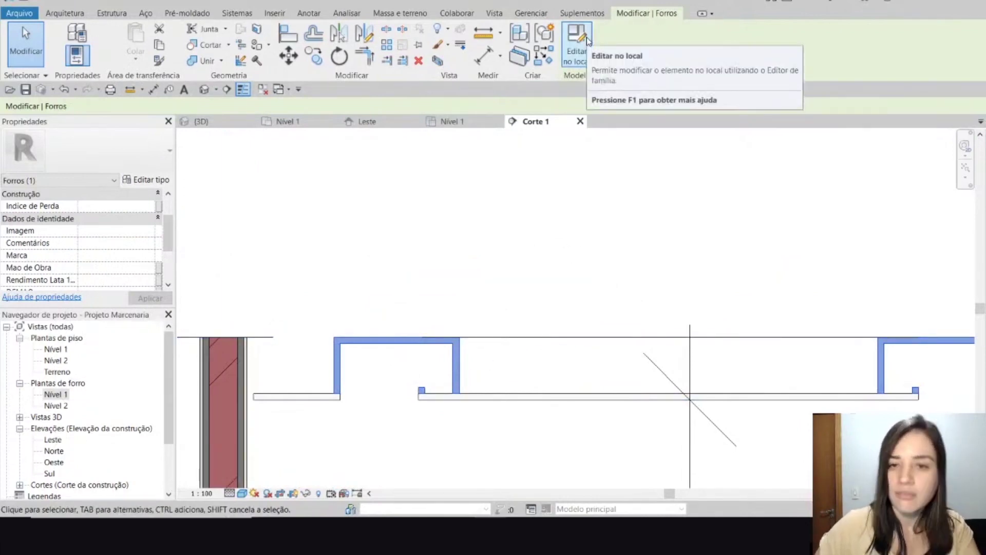
click(502, 394)
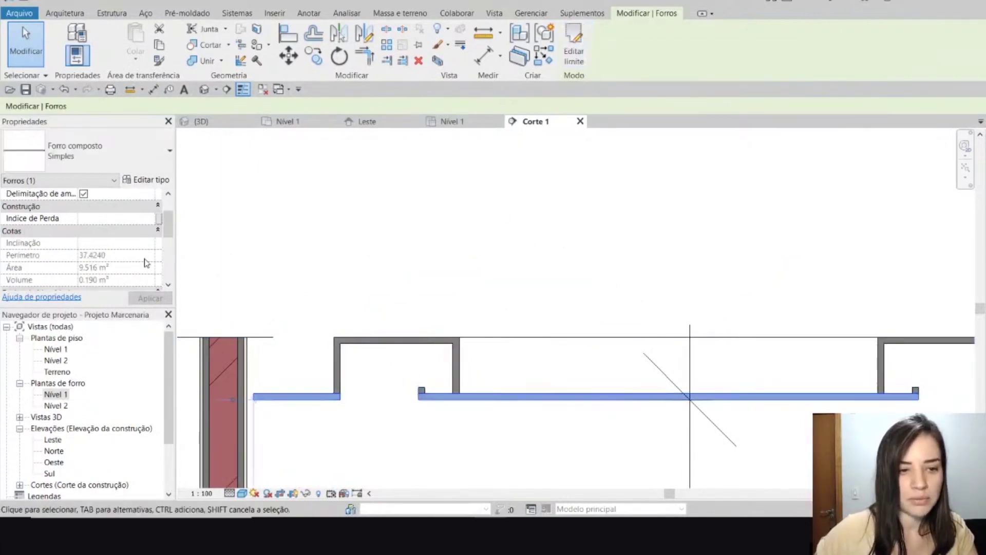
scroll(135, 235, down, 2)
scroll(134, 234, up, 4)
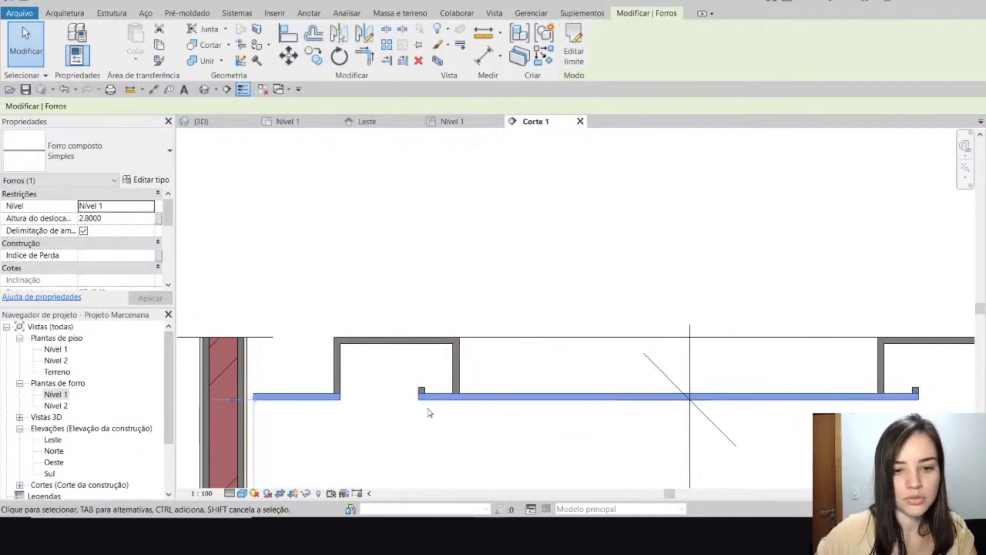
click(337, 362)
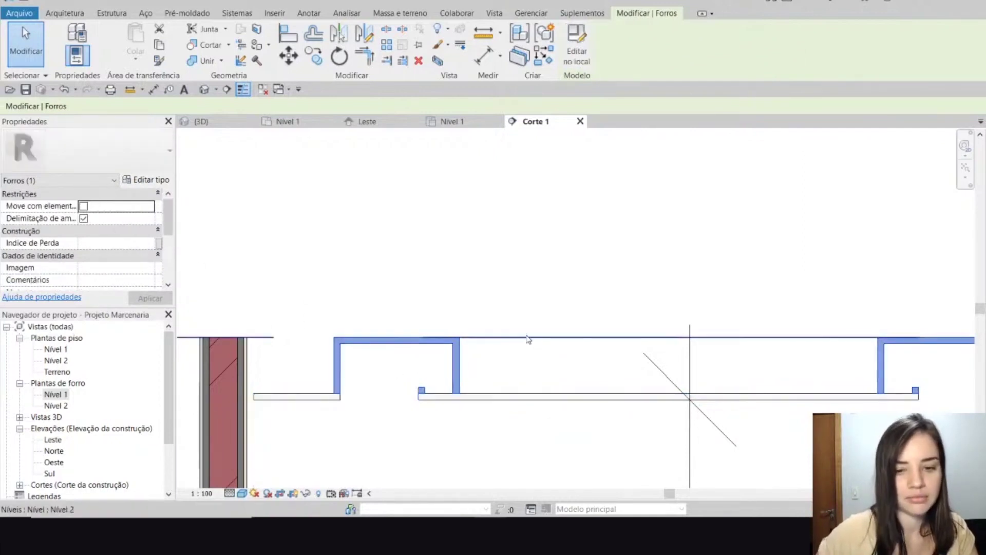
click(91, 241)
click(587, 343)
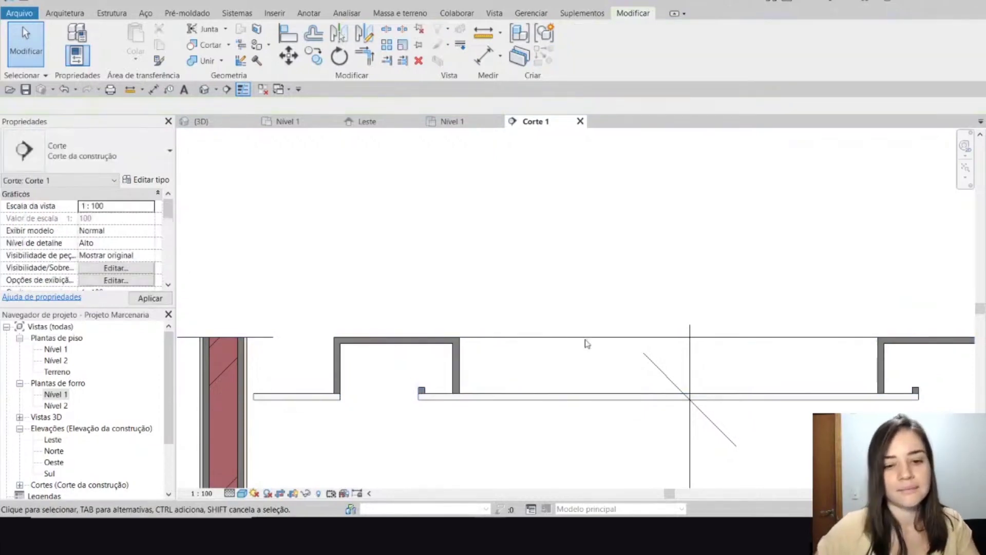
Check the layer structure and material of the Simples ceiling type, and close its type properties without changes
scroll(535, 319, down, 2)
click(474, 341)
scroll(501, 353, up, 3)
click(484, 391)
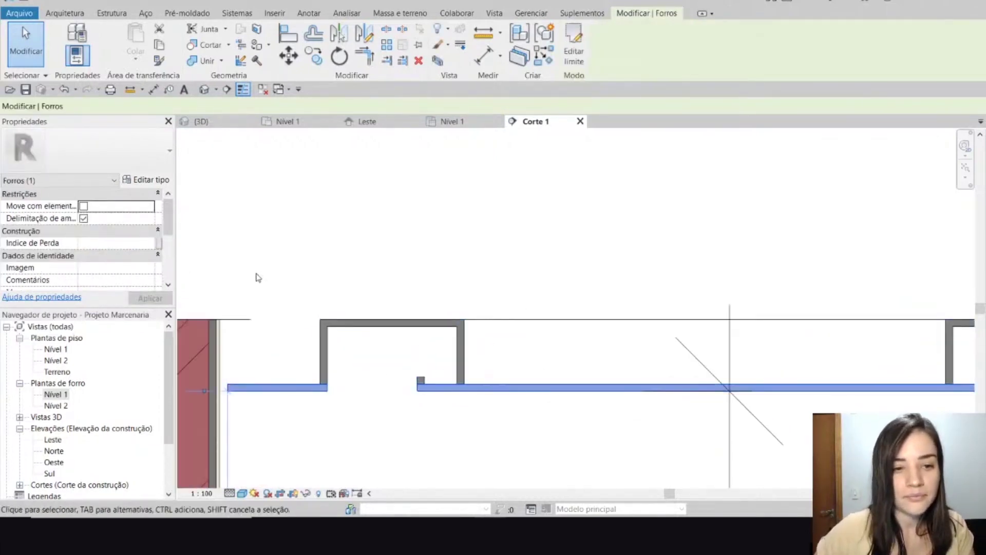
click(146, 179)
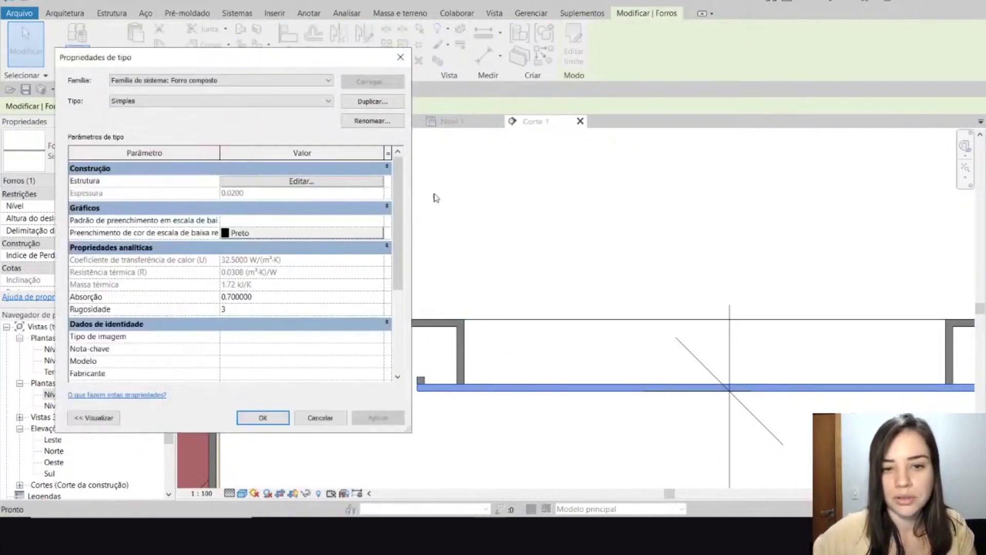
click(370, 182)
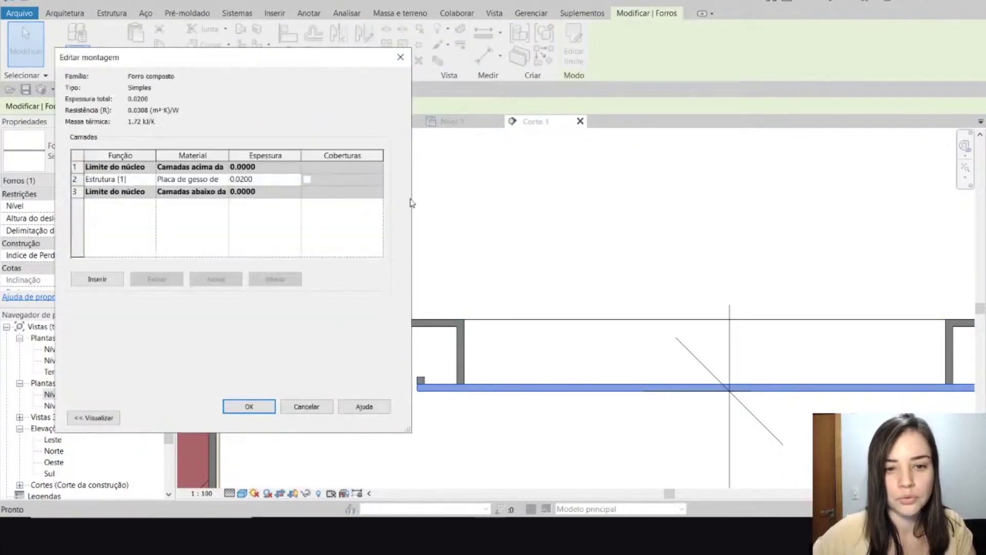
click(212, 179)
click(307, 407)
click(319, 416)
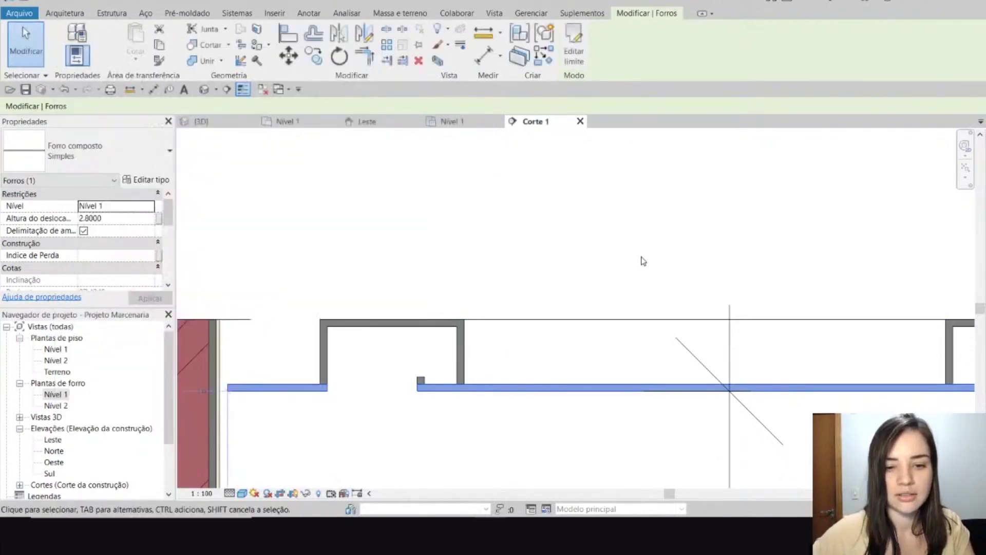
Edit the cove in place from section Corte 1 and select its sweep to access the material property
click(411, 339)
click(404, 329)
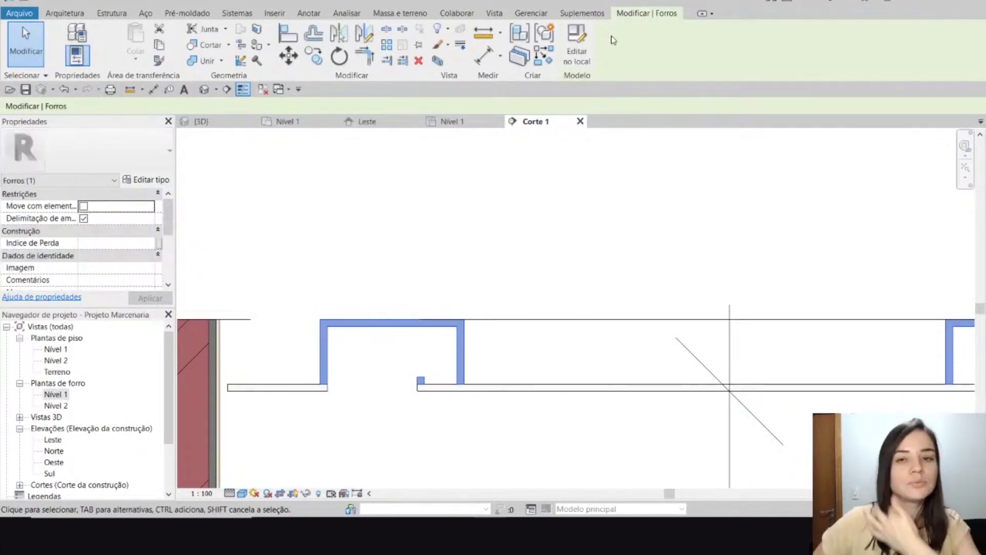
click(577, 44)
click(464, 346)
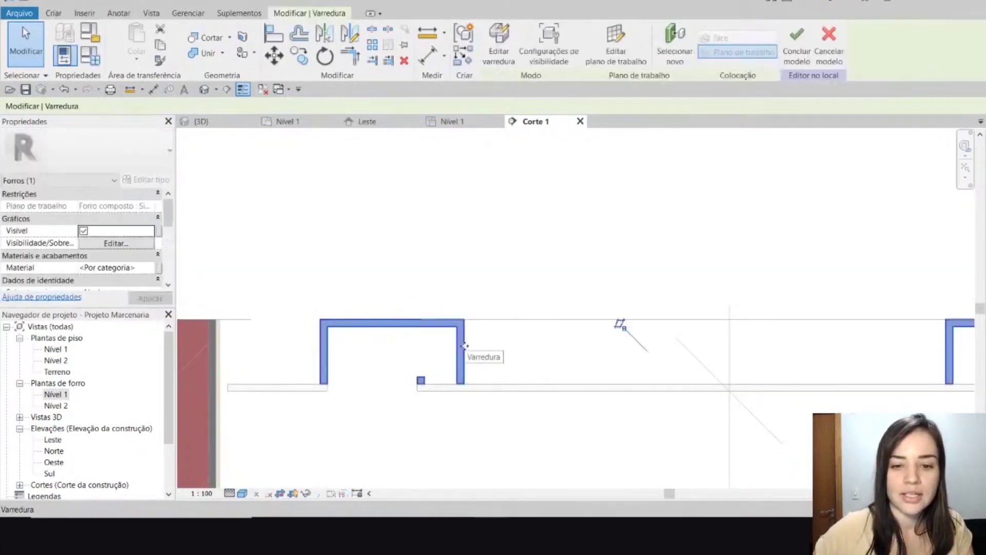
scroll(464, 346, down, 3)
scroll(462, 348, up, 2)
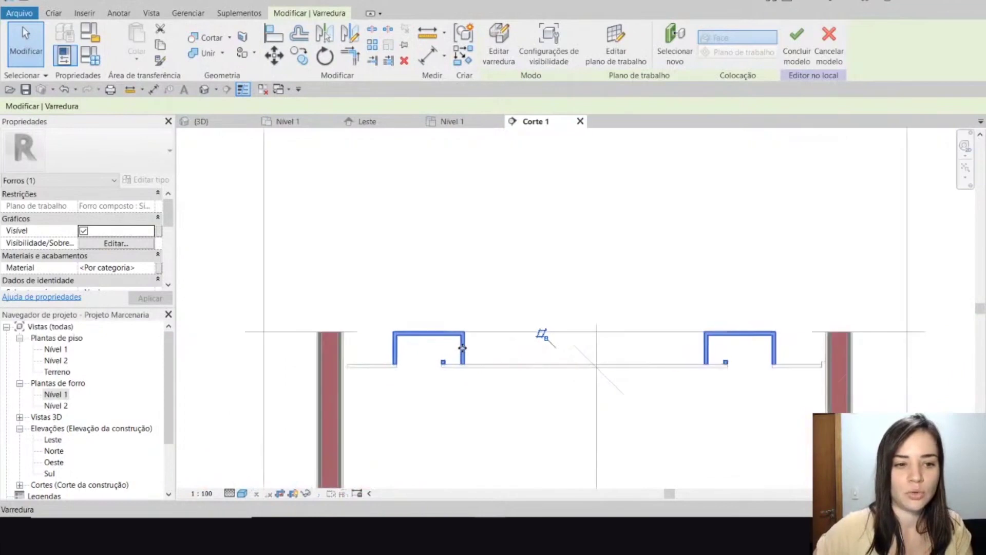
click(132, 268)
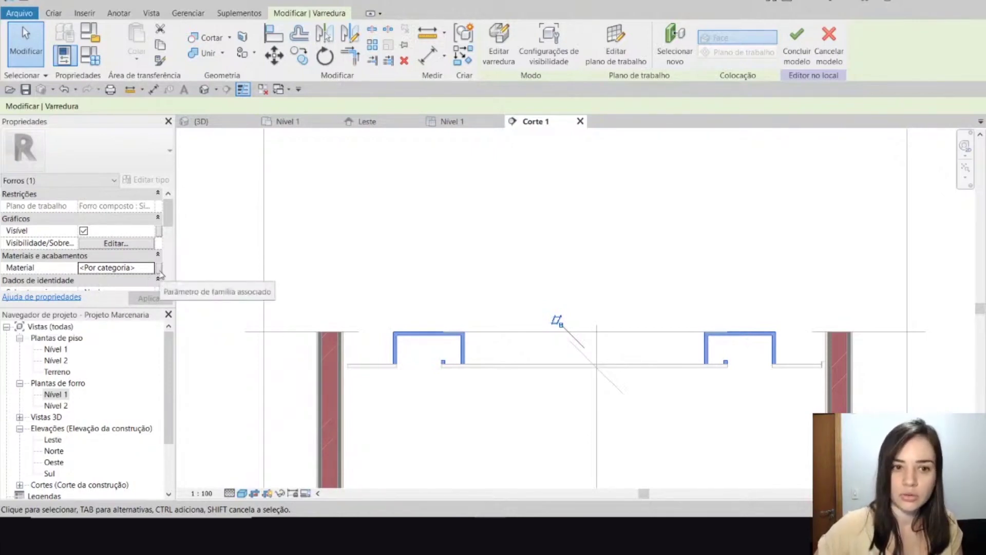
Create an instance family parameter named Material and associate it with the cove sweep's material
click(159, 270)
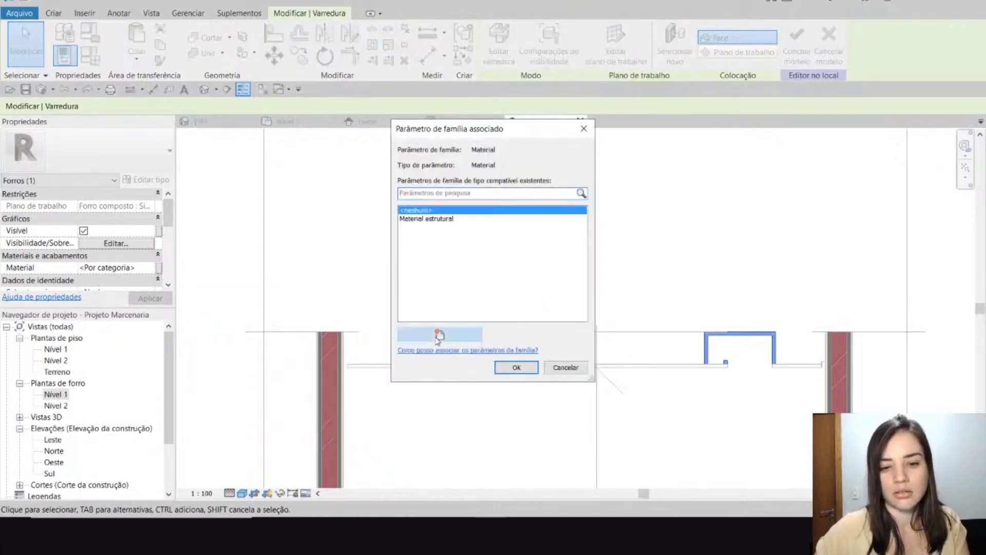
click(439, 335)
key(Caps_Lock)
text(m)
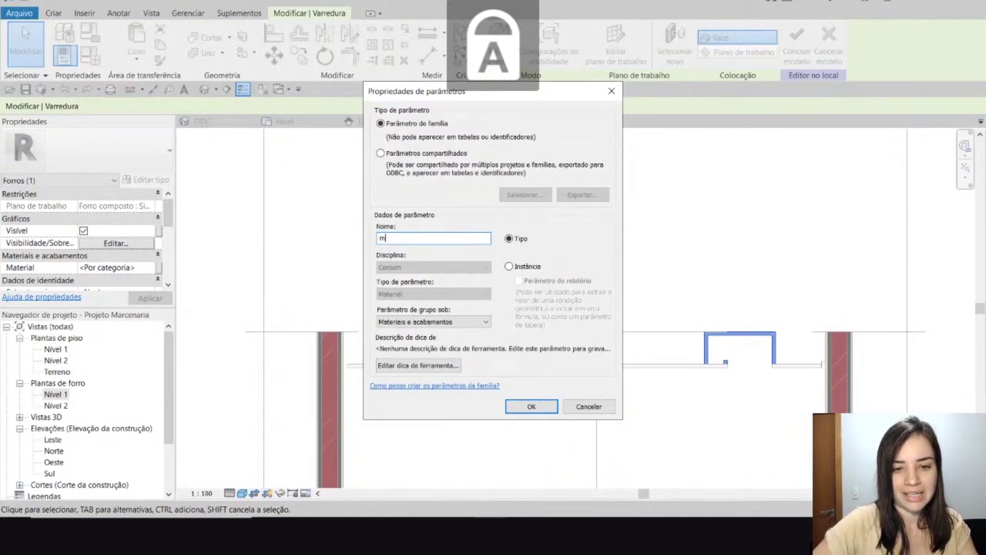
key(BackSpace)
text(M)
key(Caps_Lock)
text(aterial)
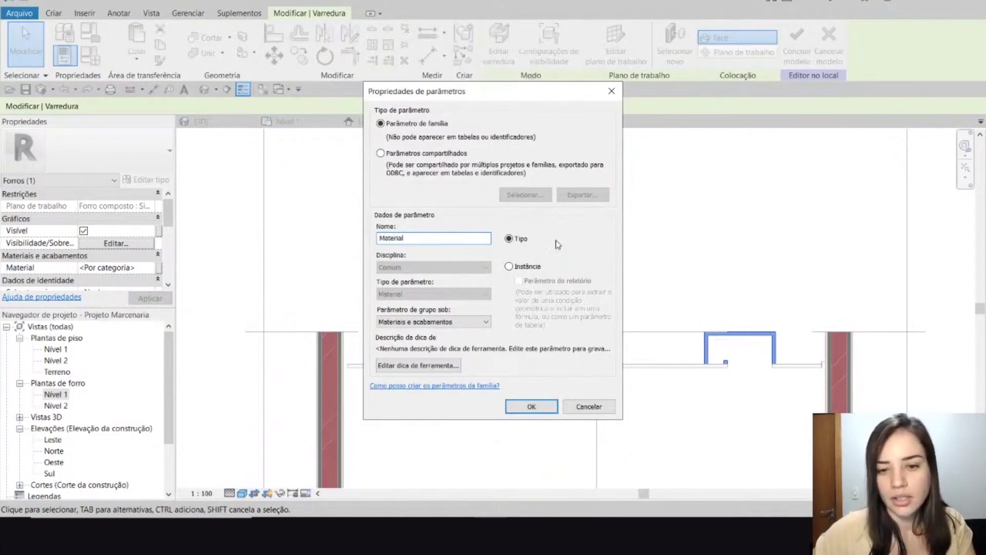
click(509, 266)
click(530, 407)
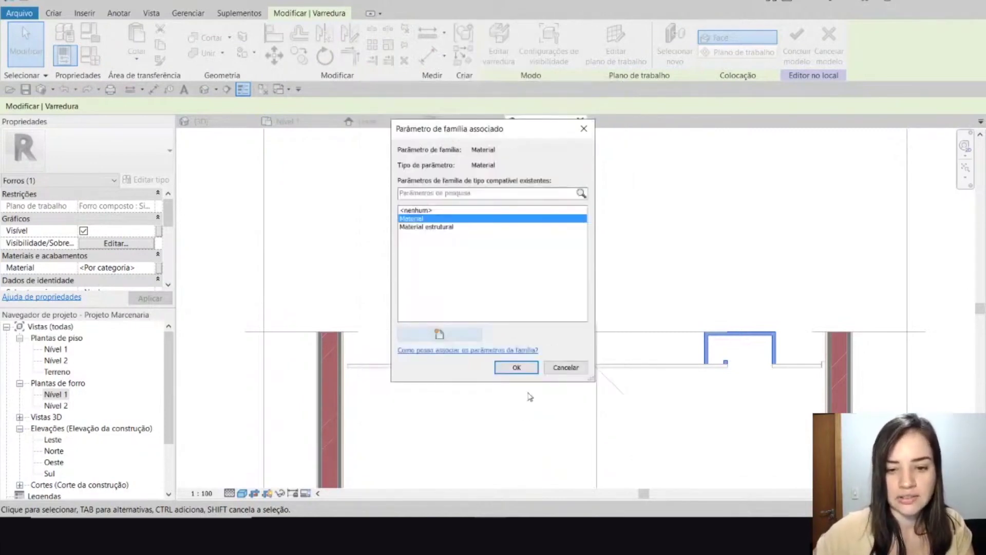
click(522, 369)
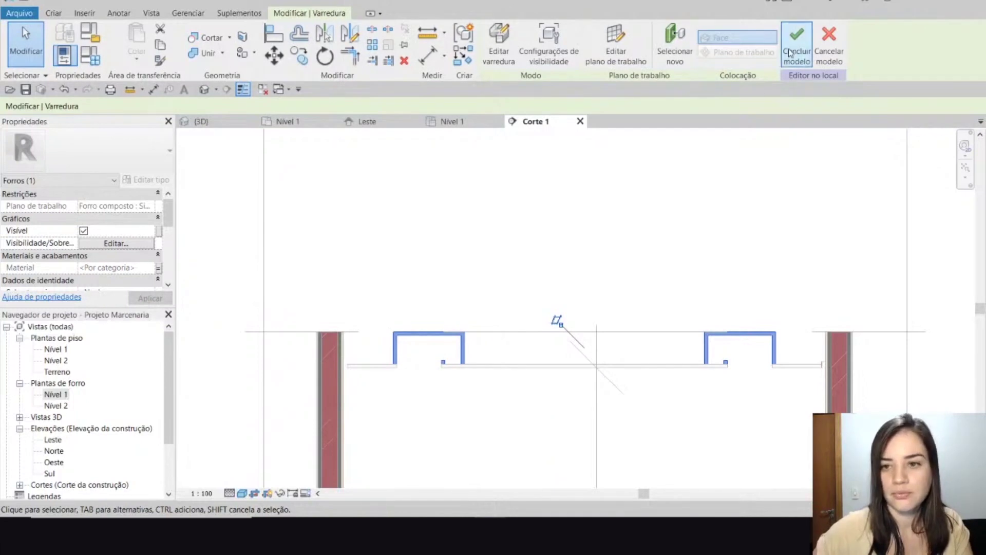
Finish the in-place model and set the cove's Material to the ceiling's Placa de gesso material
click(793, 49)
click(460, 347)
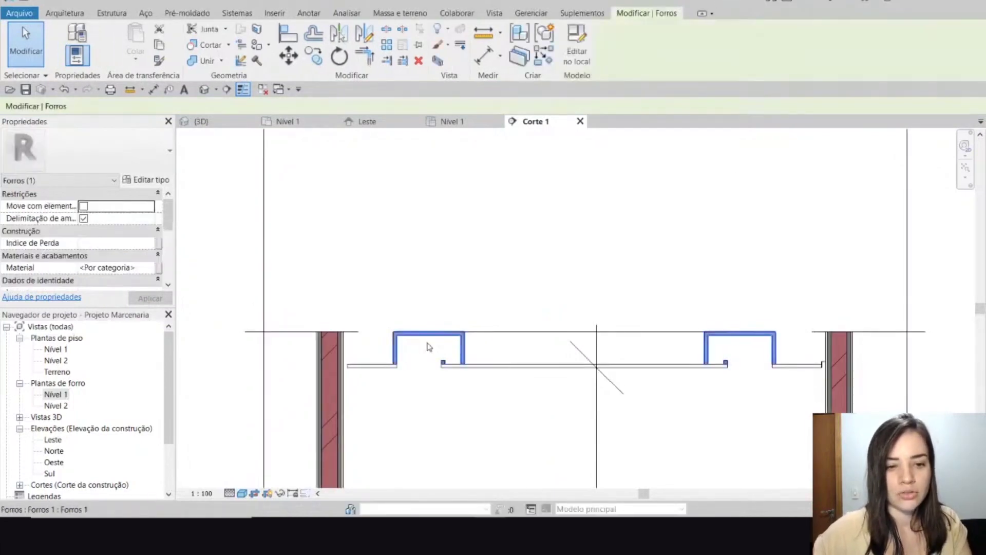
click(98, 269)
drag(138, 270, 81, 269)
key(ctrl+v)
click(150, 297)
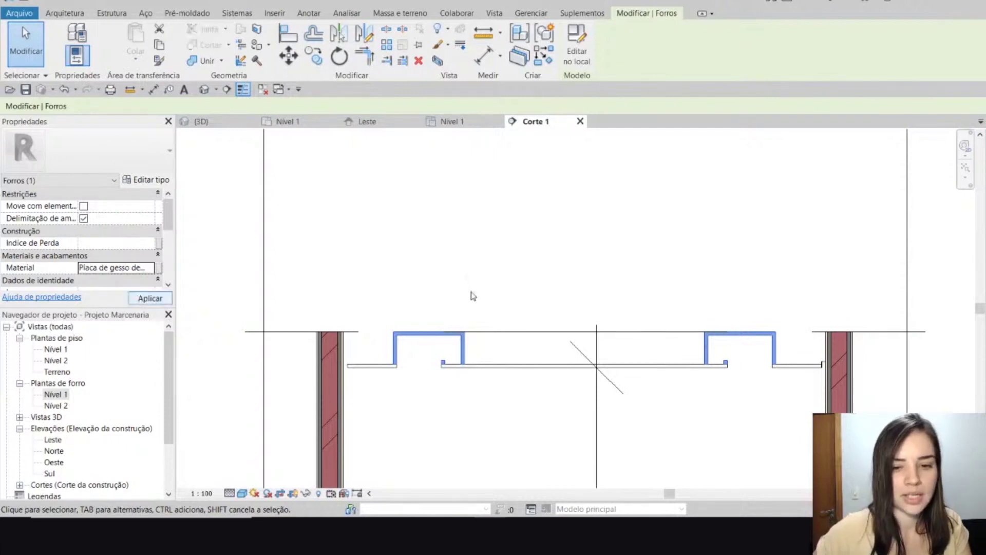
Join the geometry of the cove with the adjacent ceiling panels in section Corte 1
click(493, 273)
scroll(460, 362, up, 6)
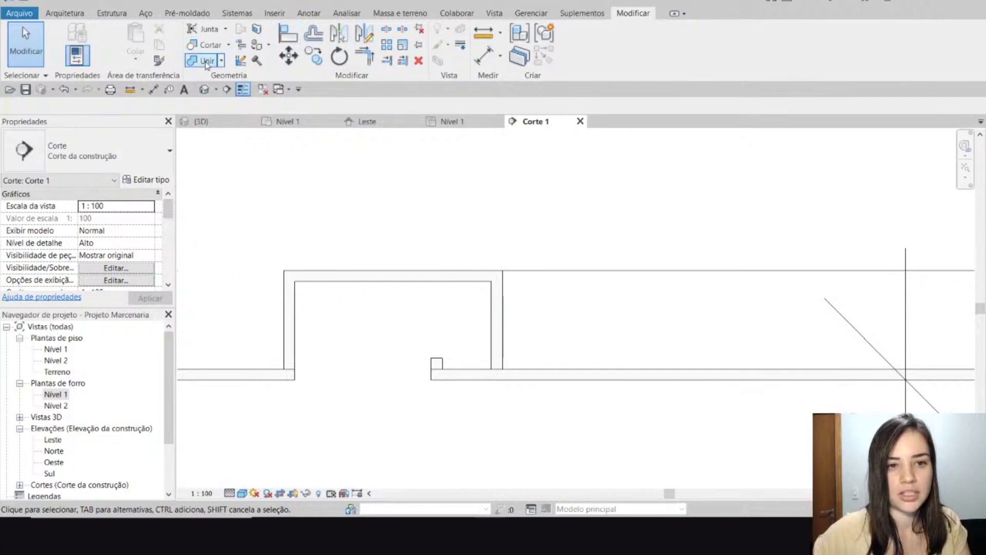
click(205, 61)
scroll(565, 404, down, 4)
scroll(552, 367, down, 2)
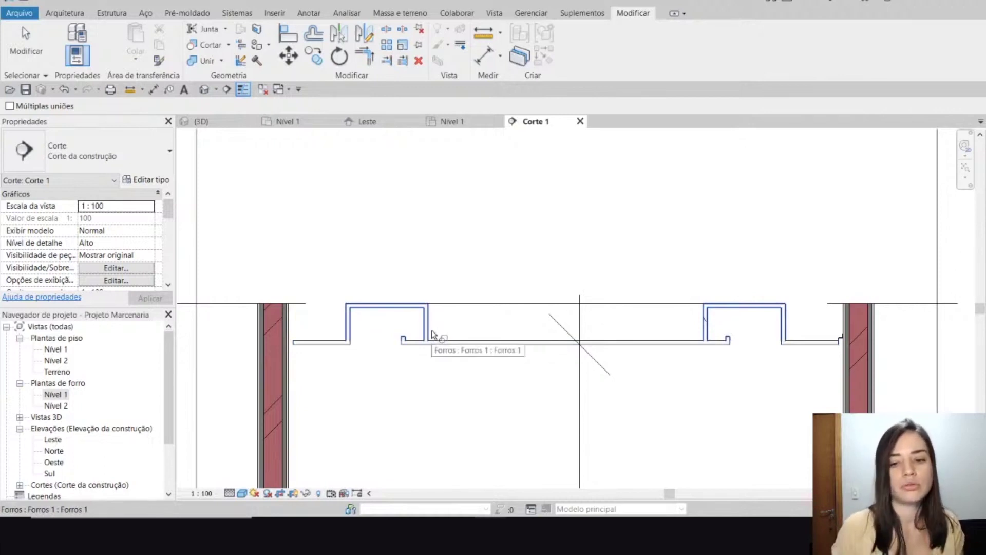
key(Escape)
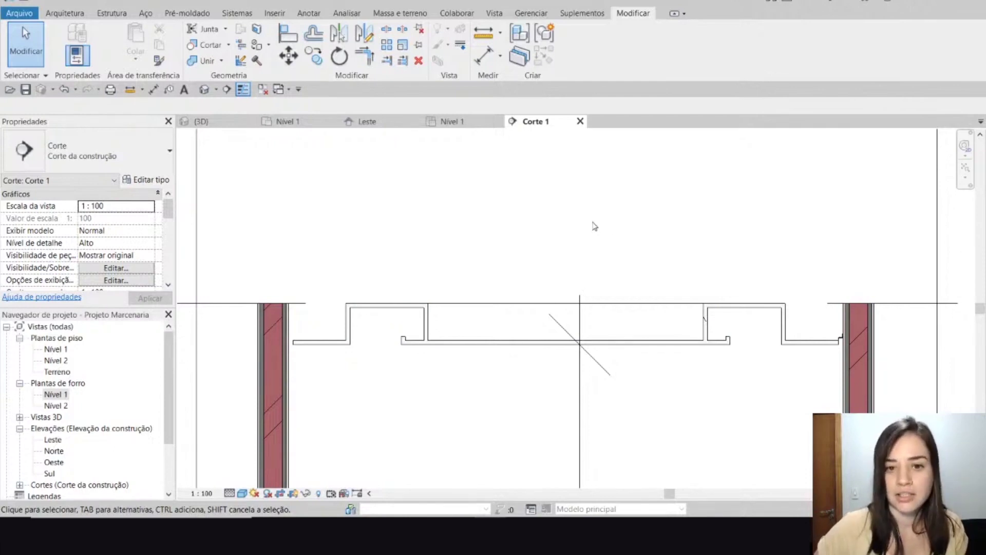
Inspect the cove in the 3D view, viewing the ceiling from above and selecting the in-place element
click(216, 121)
scroll(483, 184, down, 2)
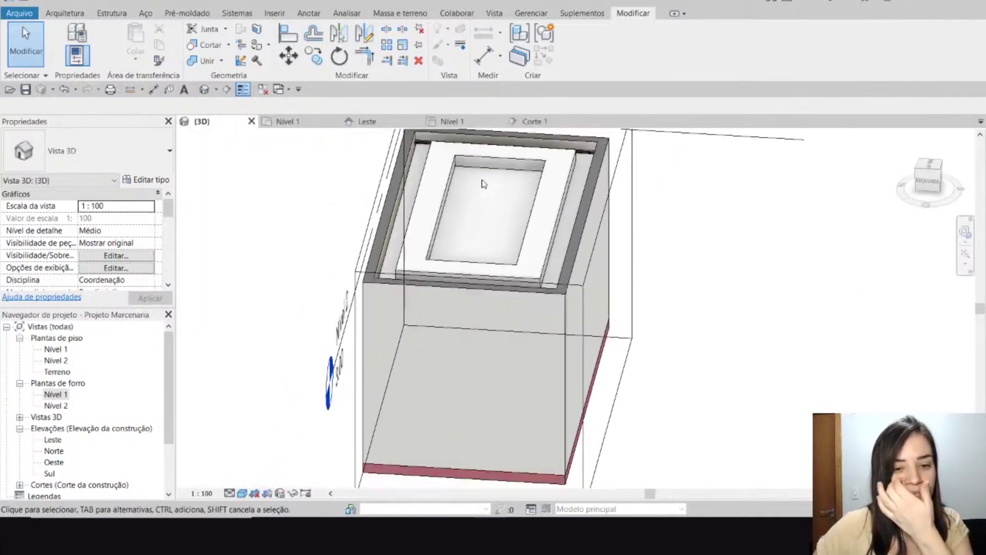
mouse_move(693, 301)
shift+middle_down()
mouse_move(652, 366)
mouse_move(688, 315)
shift+middle_up()
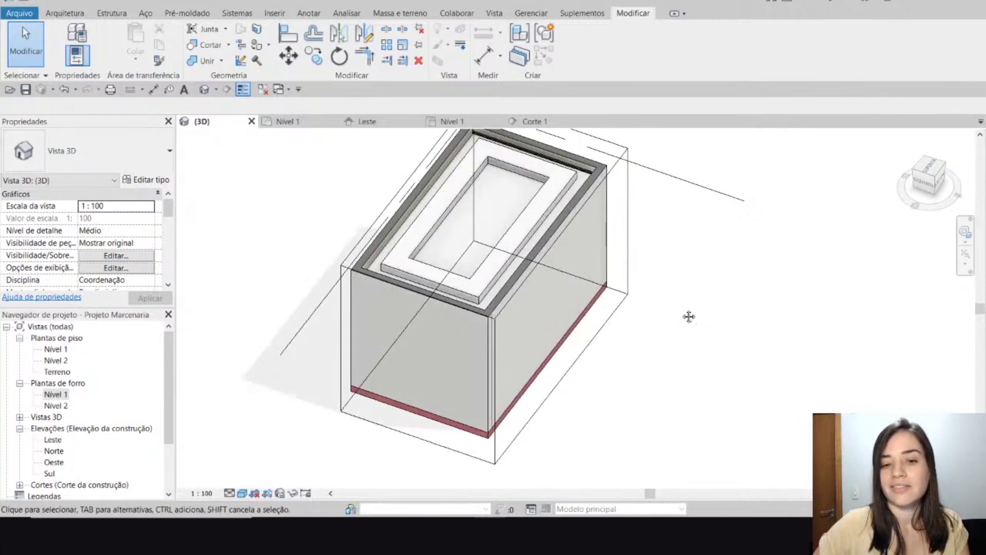
scroll(647, 379, up, 2)
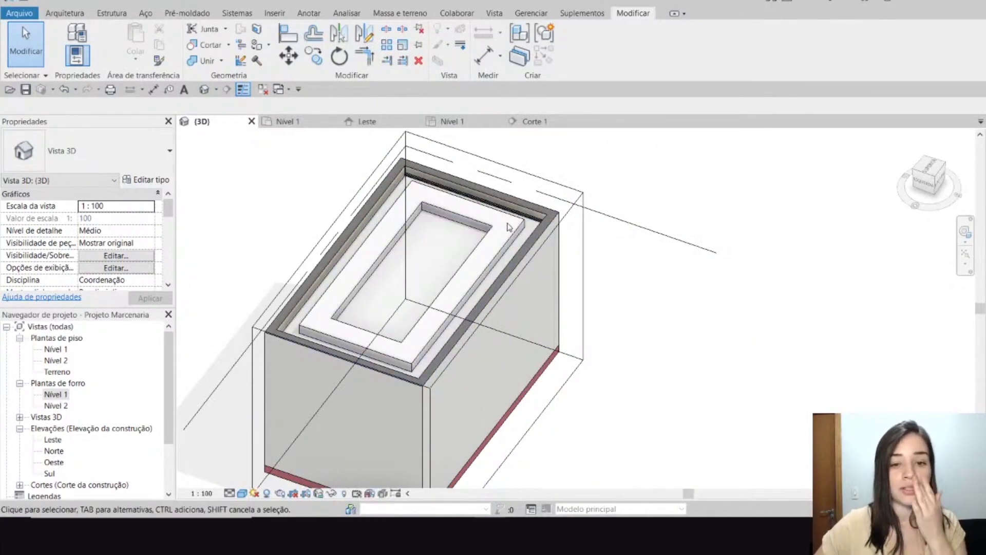
click(486, 255)
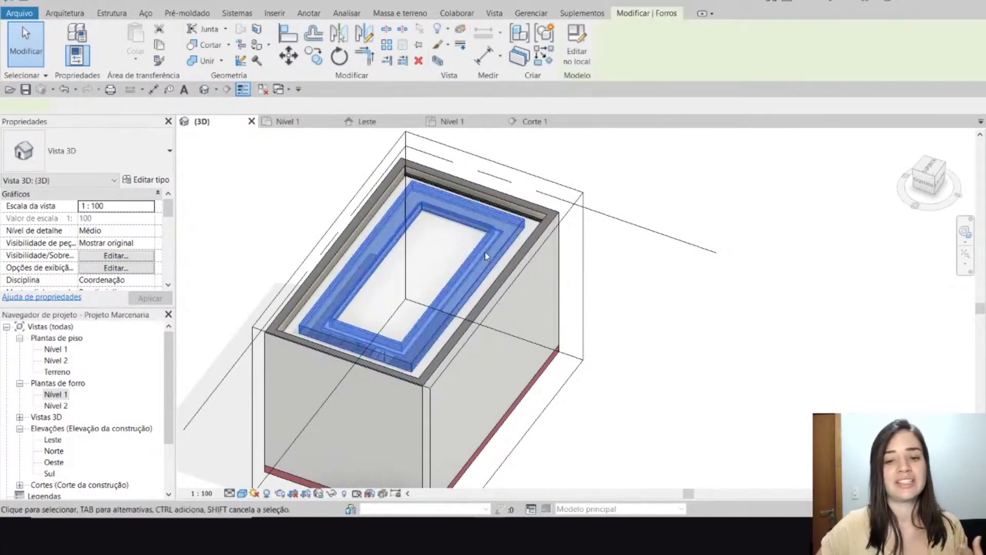
click(641, 330)
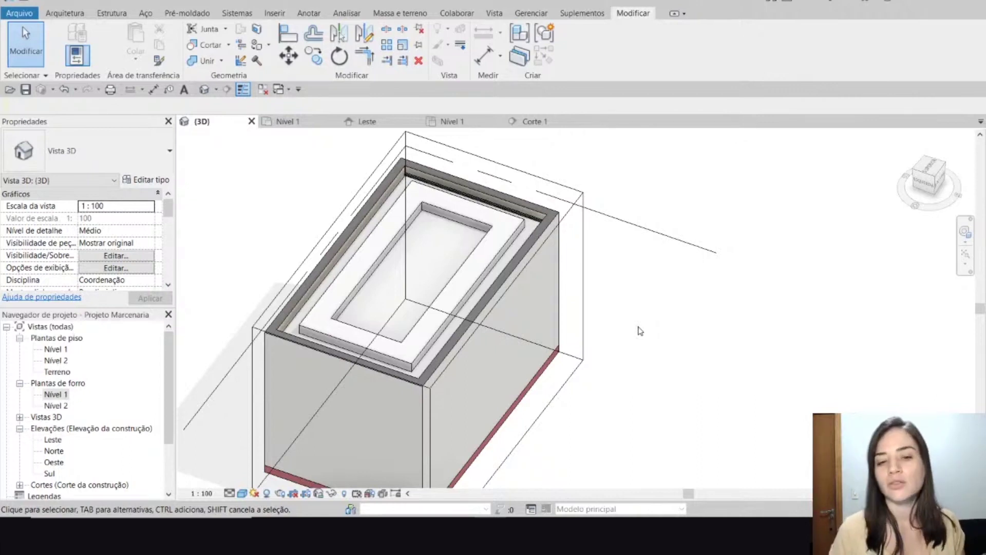
click(478, 228)
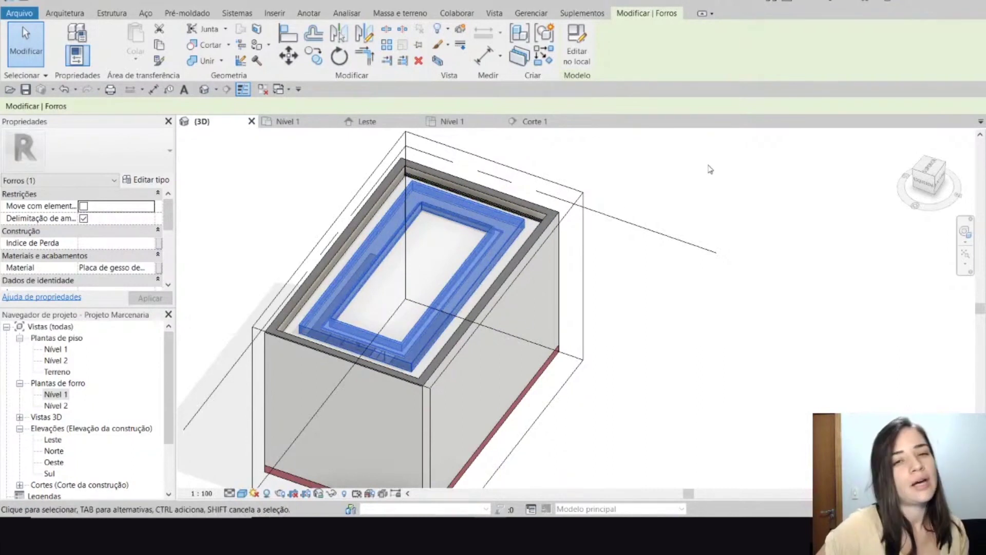
click(705, 179)
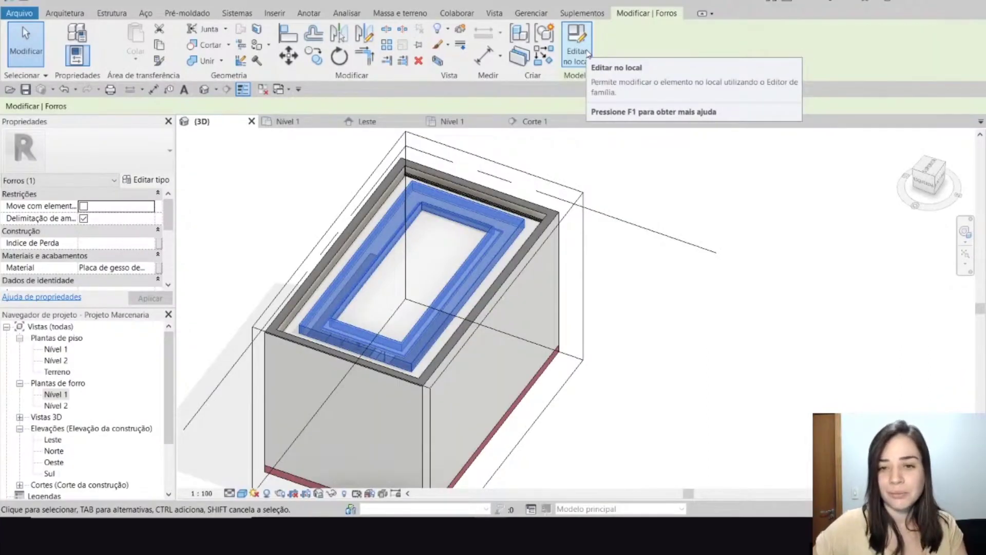
click(577, 44)
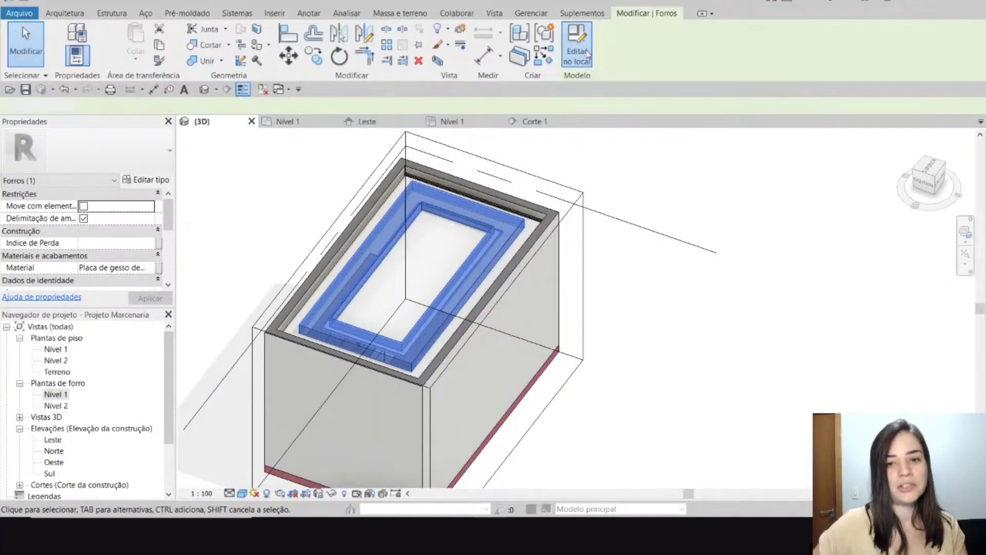
Open the recent family Sanca Aberta com Iluminação.rfa and examine the cove profile's lines and dimensions
click(19, 13)
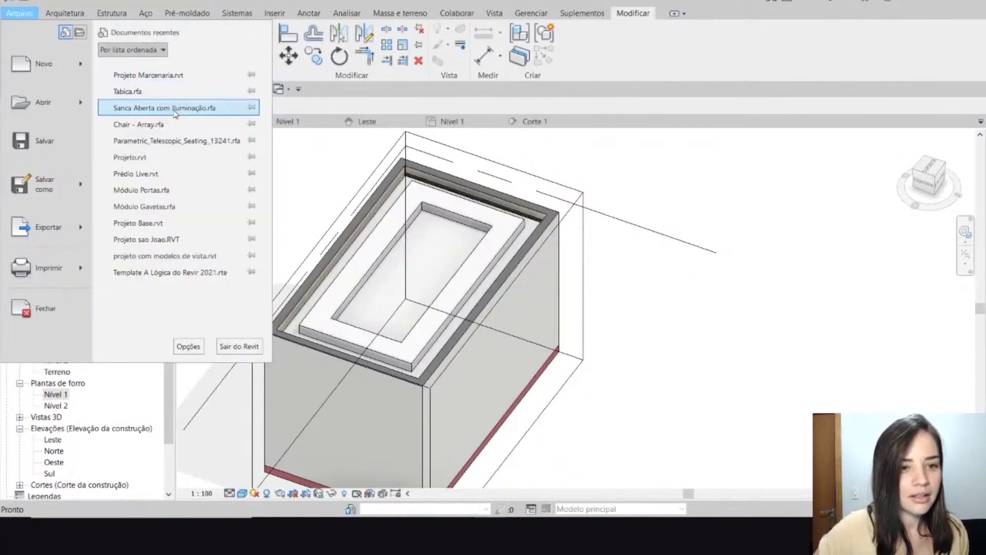
click(176, 108)
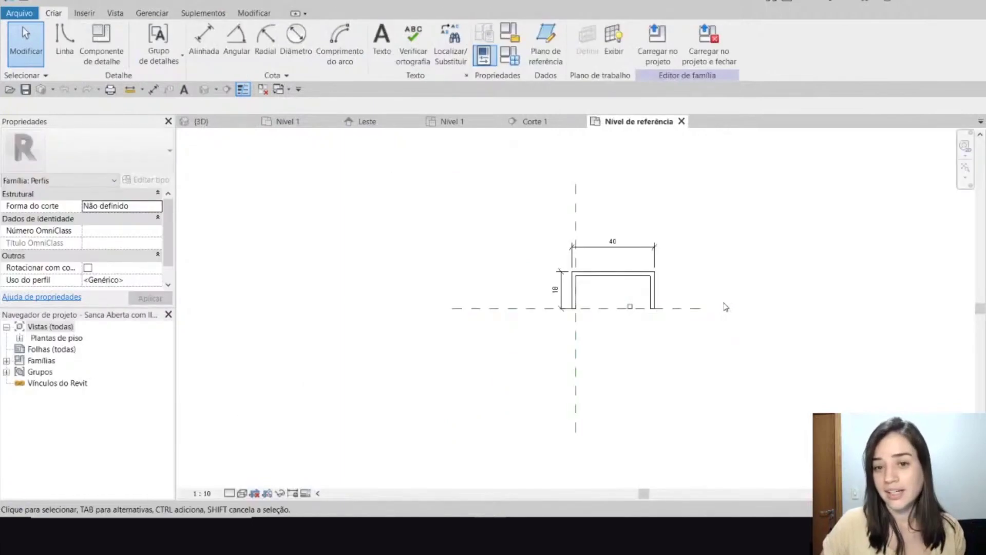
scroll(627, 306, up, 3)
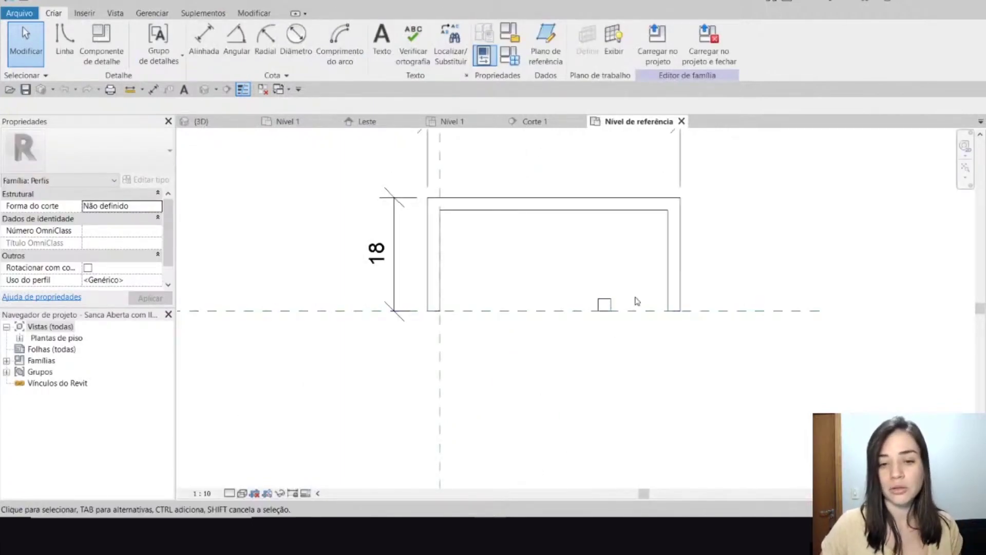
scroll(637, 300, down, 2)
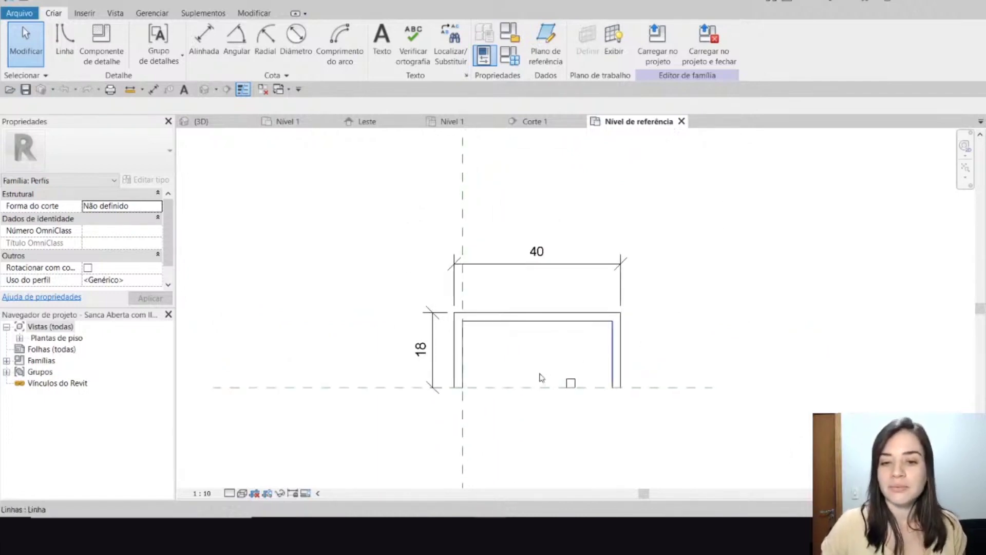
click(455, 379)
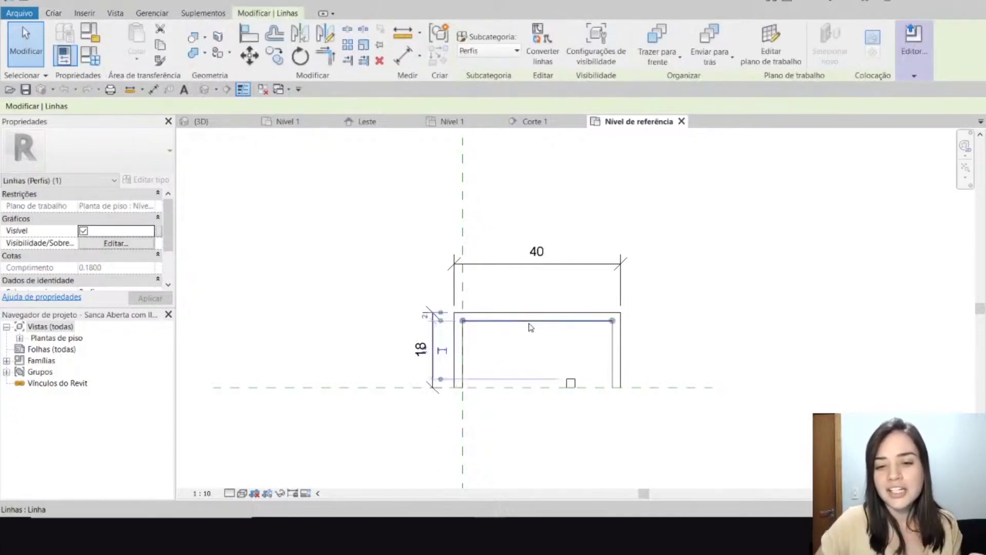
click(667, 309)
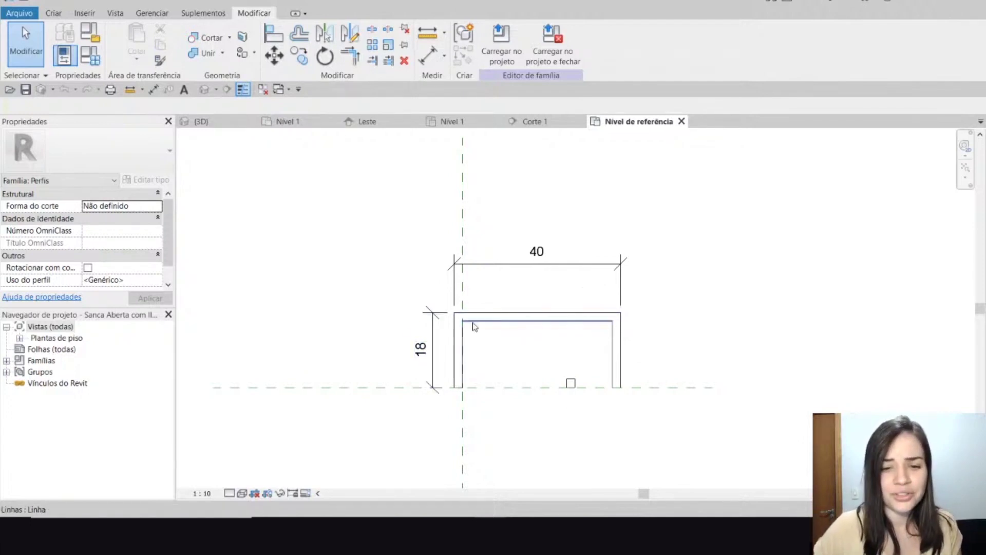
Try moving the two upper horizontal lines of the cove profile up by 5, and undo the move
drag(429, 280, 658, 337)
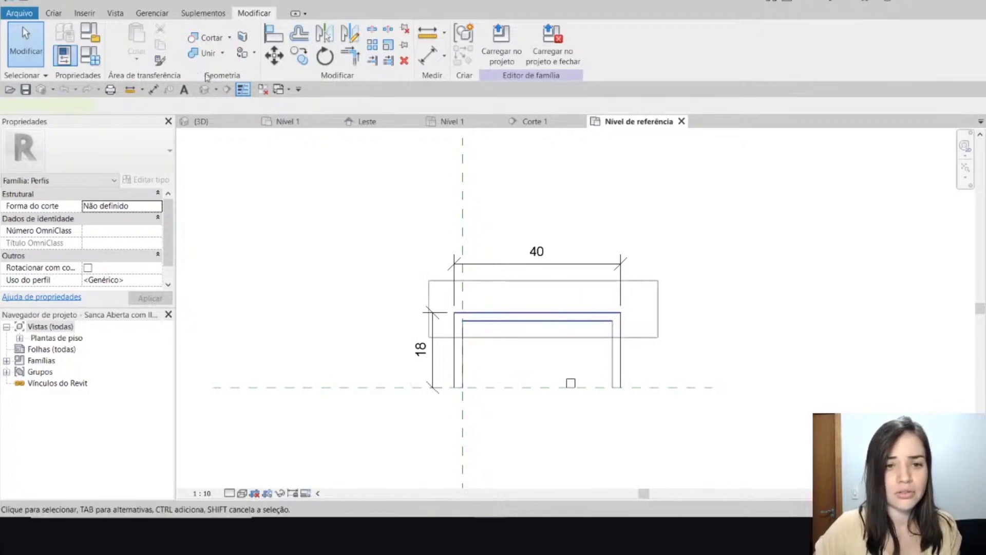
click(250, 56)
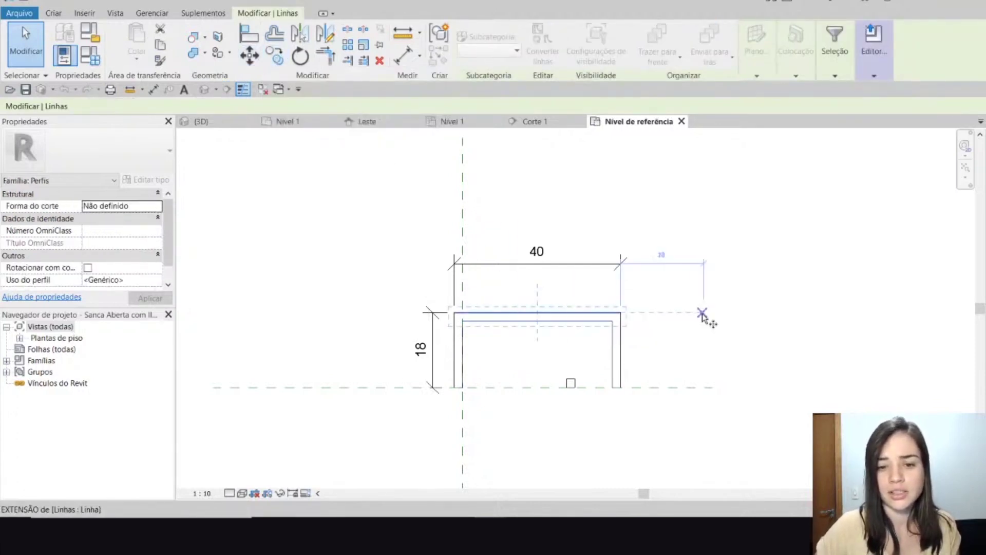
click(702, 312)
text(5)
key(Return)
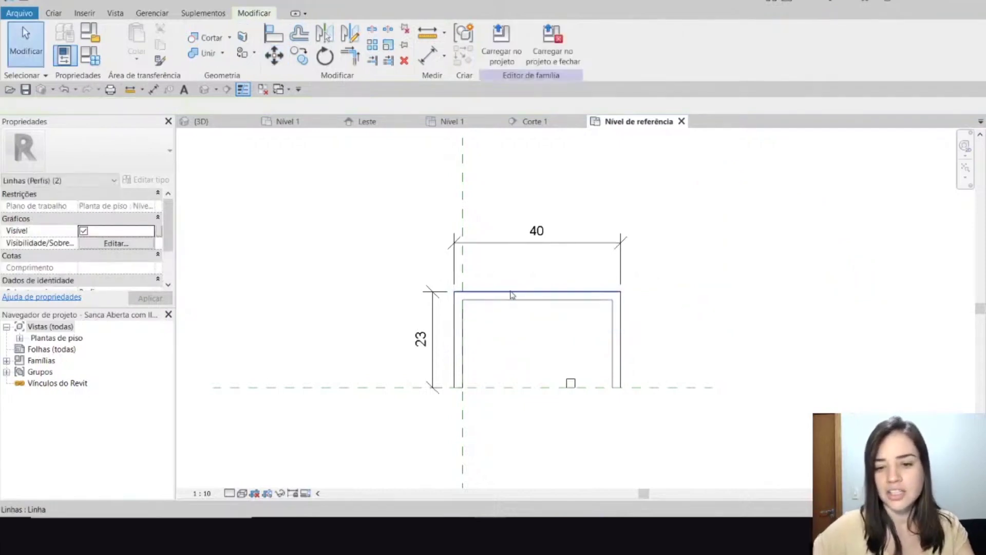
key(Escape)
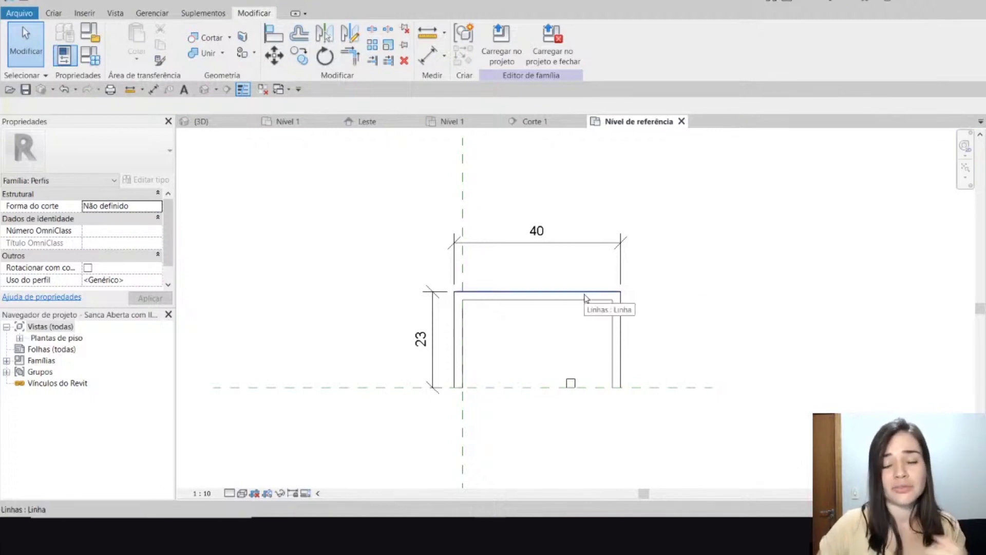
click(65, 90)
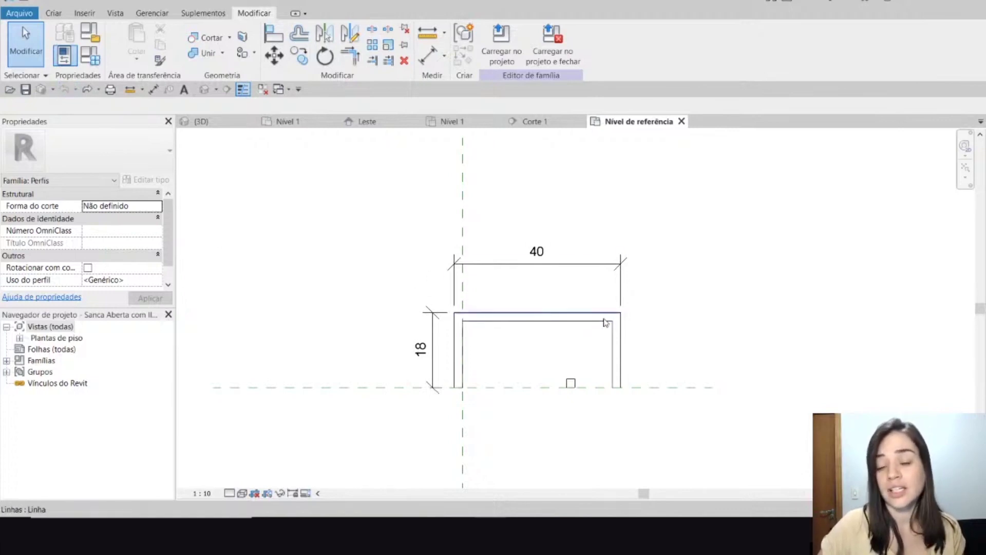
Open the recent family Tabica.rfa and examine the shape of its stepped profile at the reference plane intersection
click(26, 46)
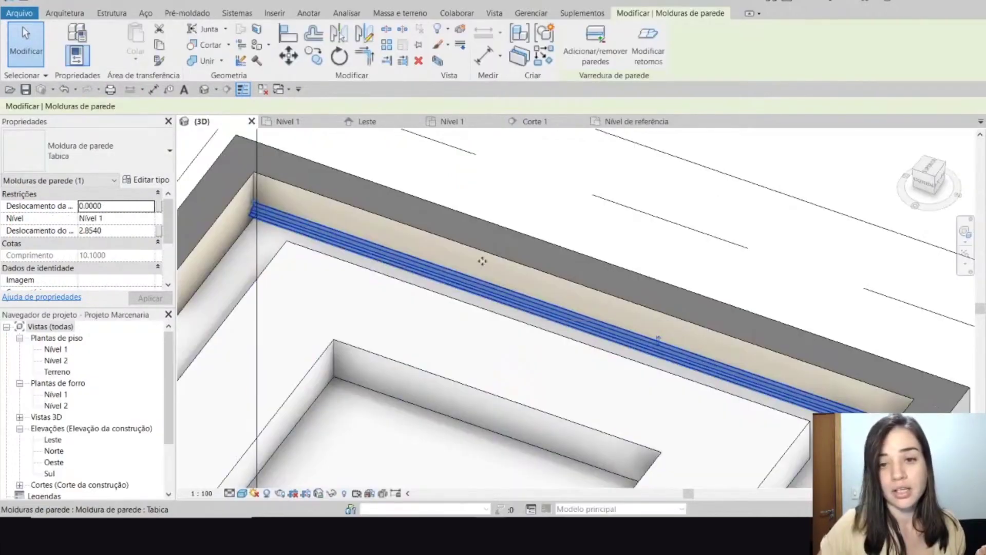
click(24, 14)
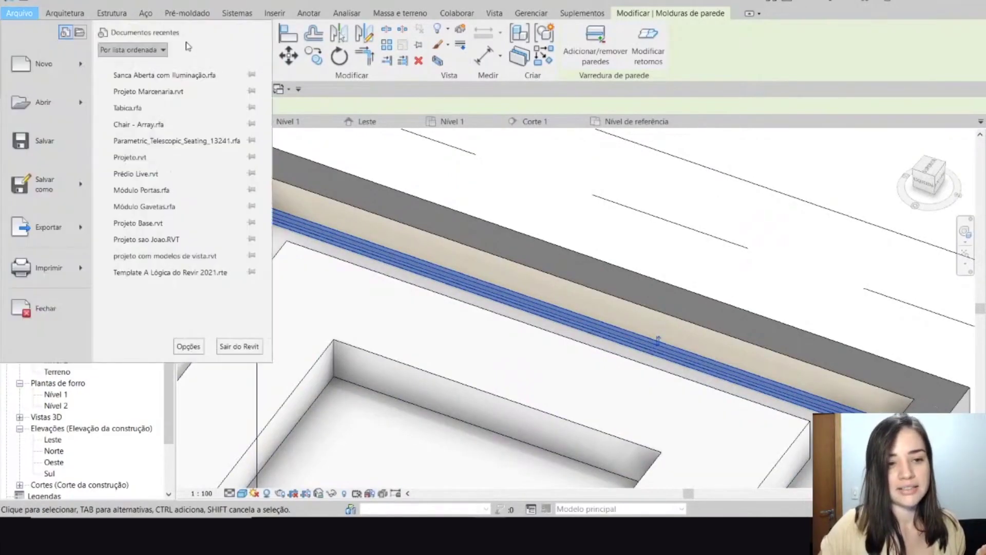
click(160, 110)
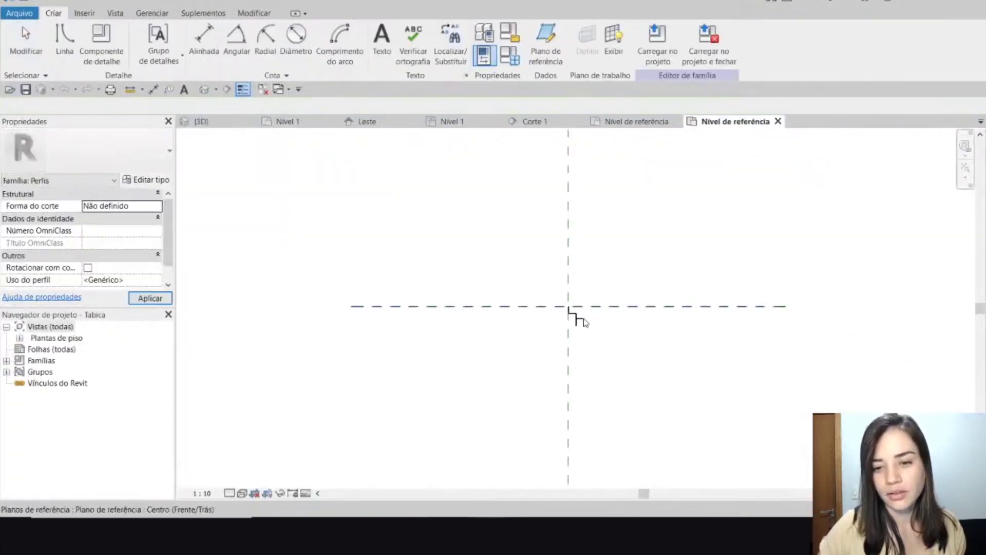
scroll(588, 341, up, 4)
scroll(581, 374, down, 3)
middle_drag(600, 372, 584, 375)
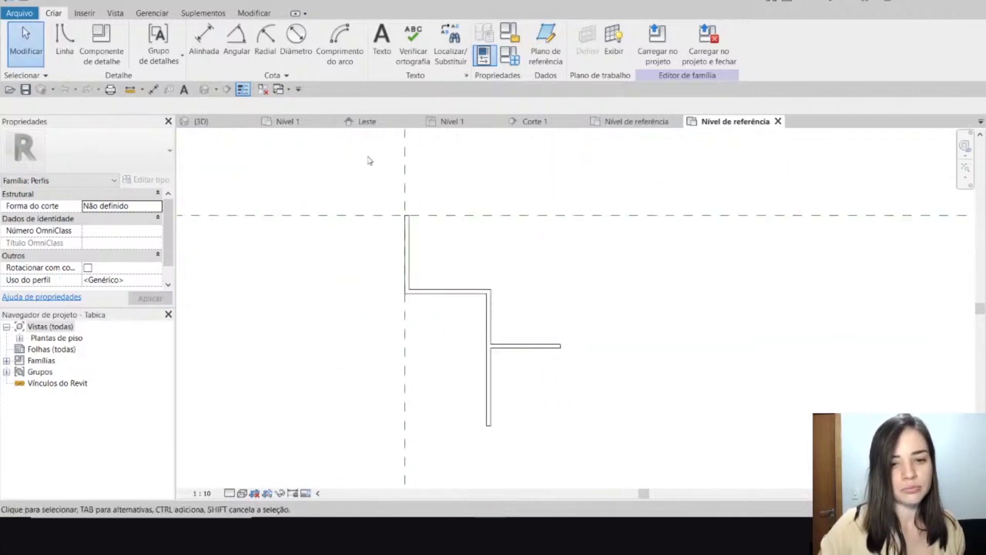
Sketch a chain of stepped profile lines beside the Tabica profile, starting on the horizontal reference plane and ending with a short slanted segment
click(66, 45)
click(549, 214)
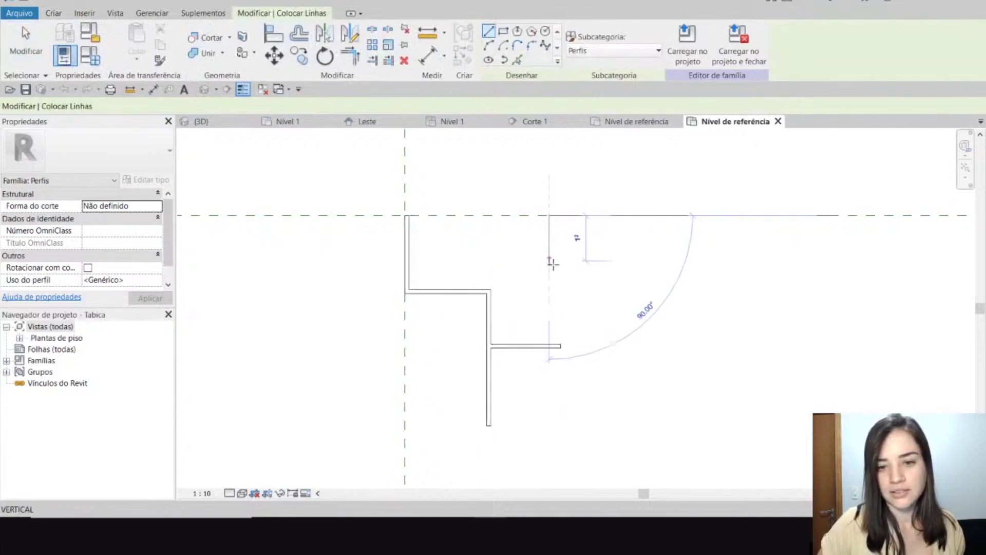
click(549, 265)
click(594, 266)
click(595, 330)
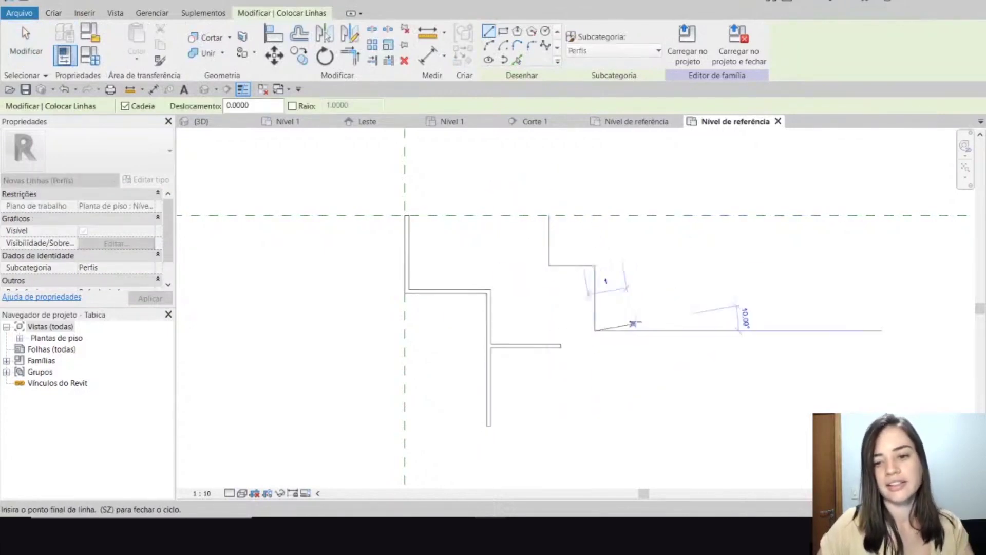
click(631, 321)
key(Escape)
key(Escape)
Delete the stepped trial lines sketched beside the Tabica profile
drag(530, 188, 689, 346)
drag(543, 159, 692, 342)
key(Delete)
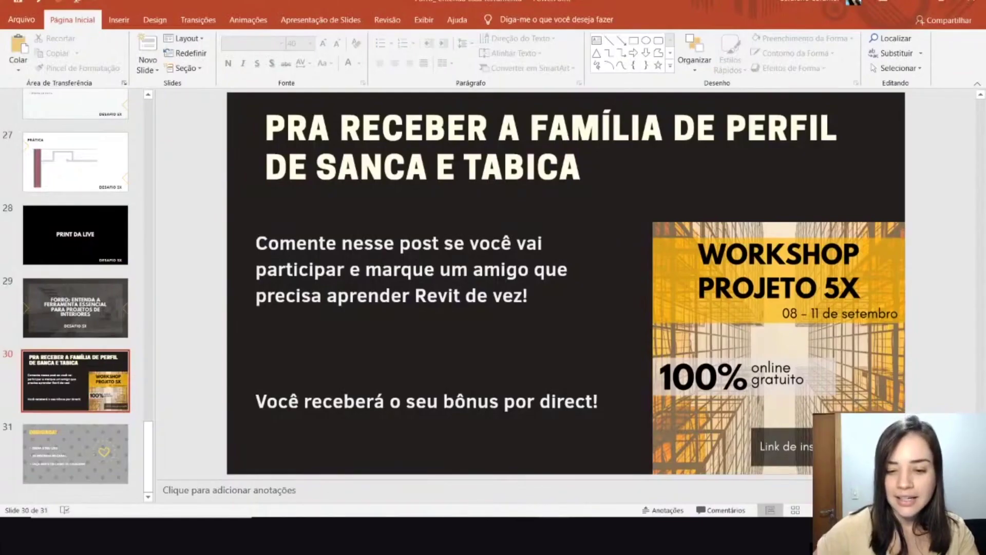
Present the closing slide "OBRIGADA!" in full screen, end the show and switch to the YouTube live chat window
click(95, 447)
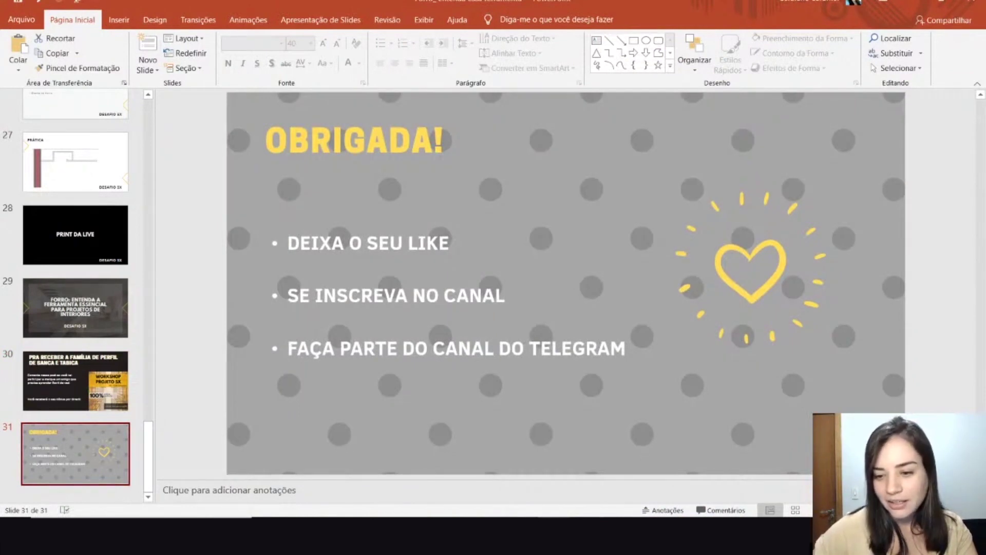
key(shift+F5)
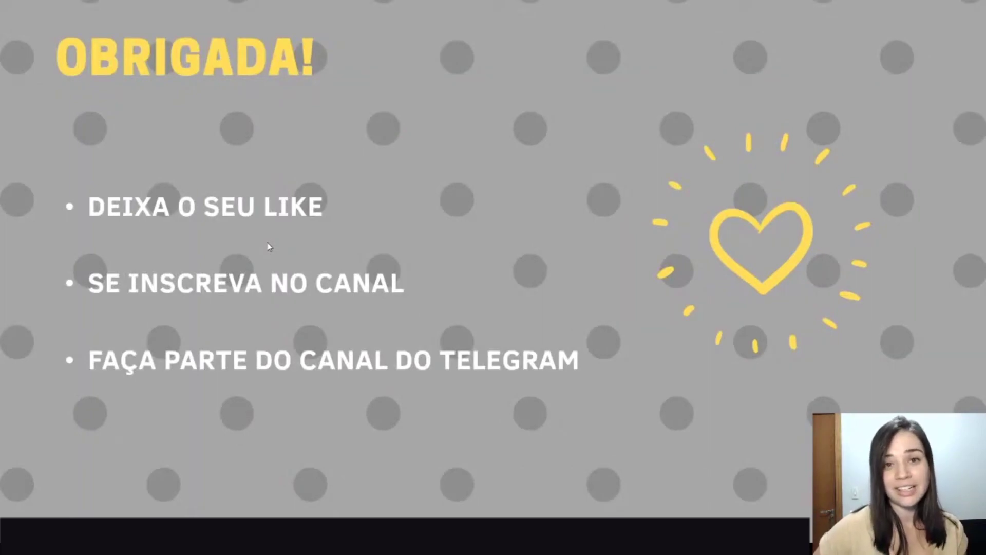
key(Escape)
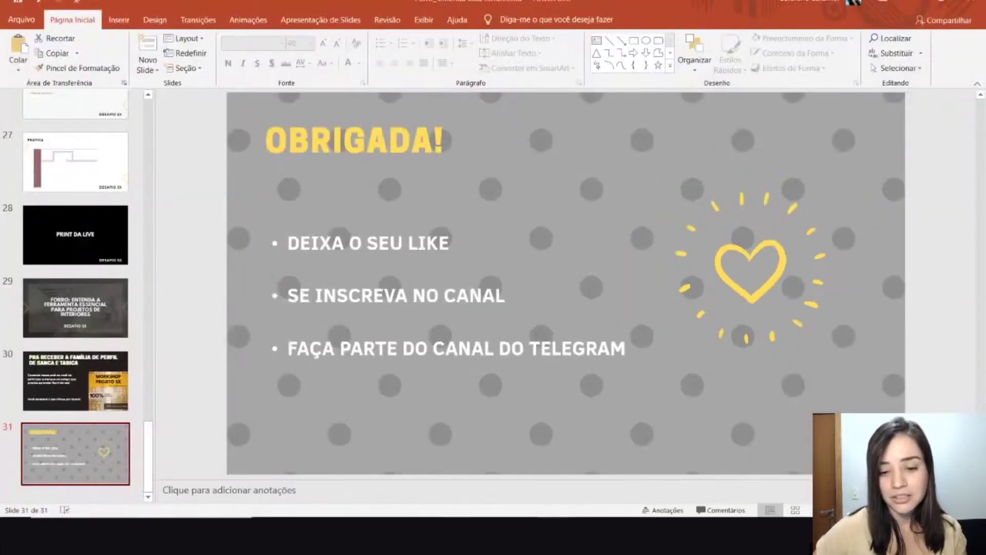
key(alt+Tab)
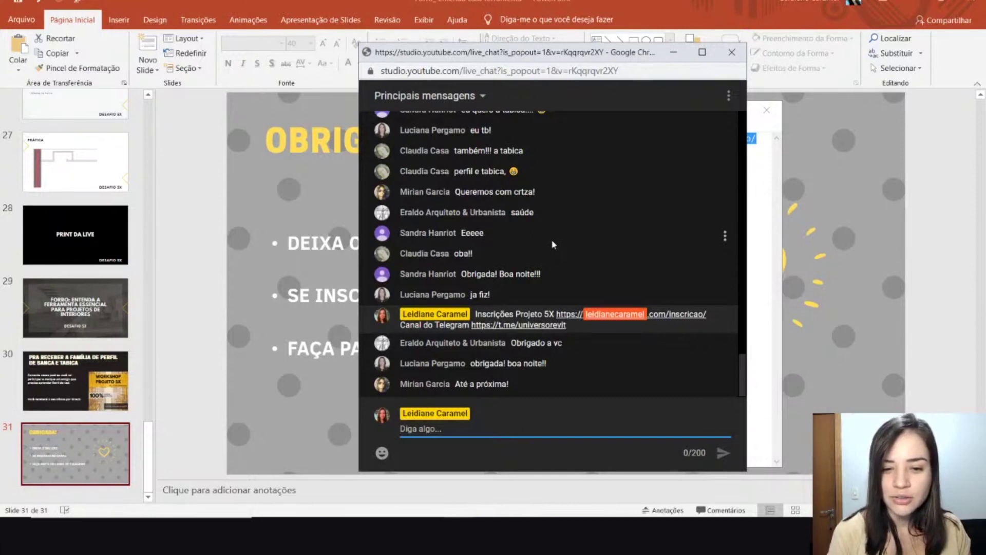